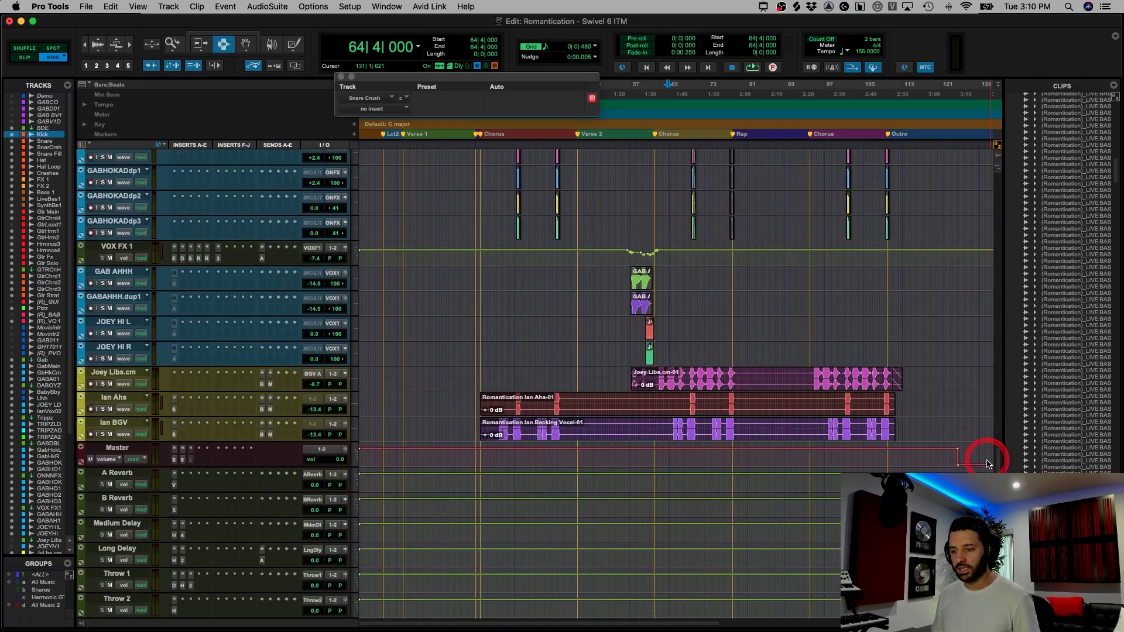
- Close the floating plug-in window that covers the timeline rulers
{"action": "scroll", "coordinate": [999, 207], "scroll_direction": "up", "scroll_amount": 5}
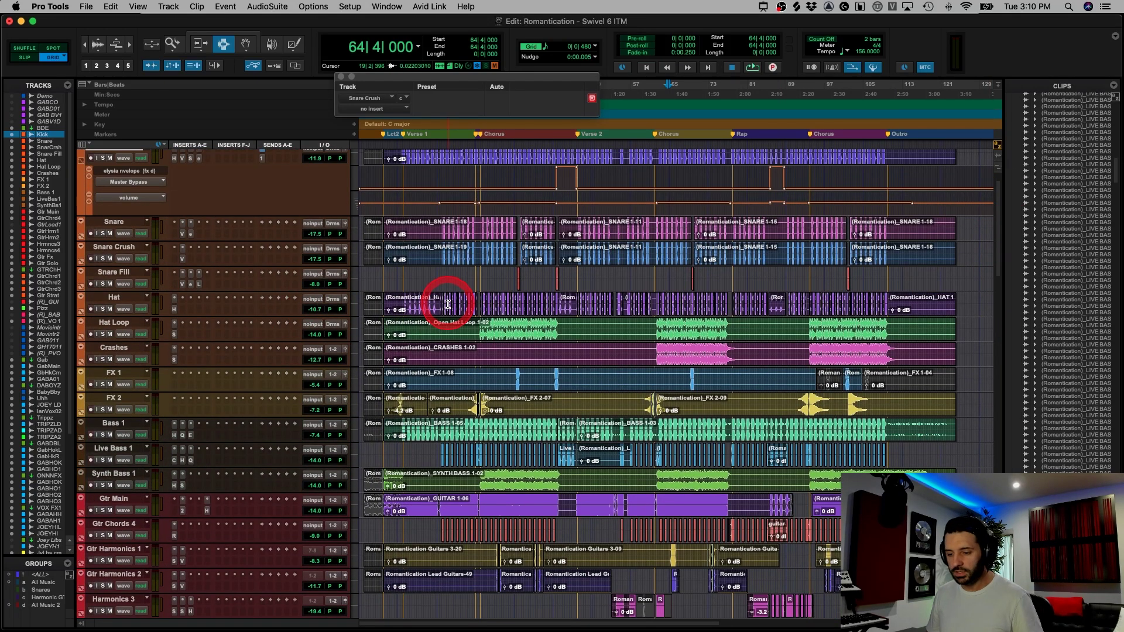
{"action": "scroll", "coordinate": [448, 303], "scroll_direction": "up", "scroll_amount": 1}
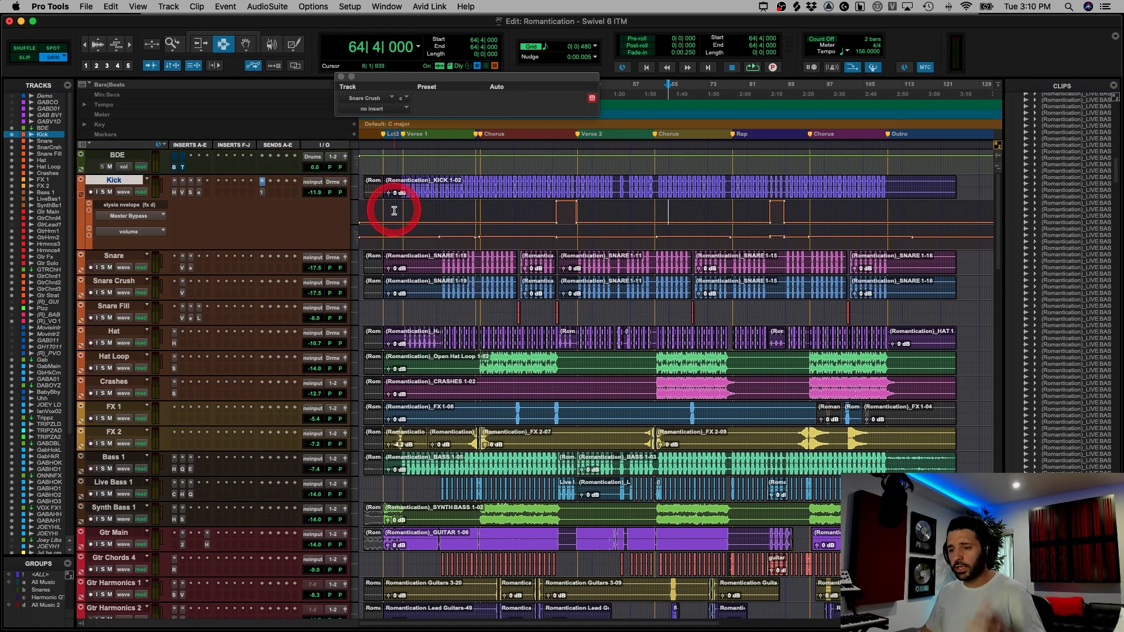
{"action": "left_click", "coordinate": [260, 88]}
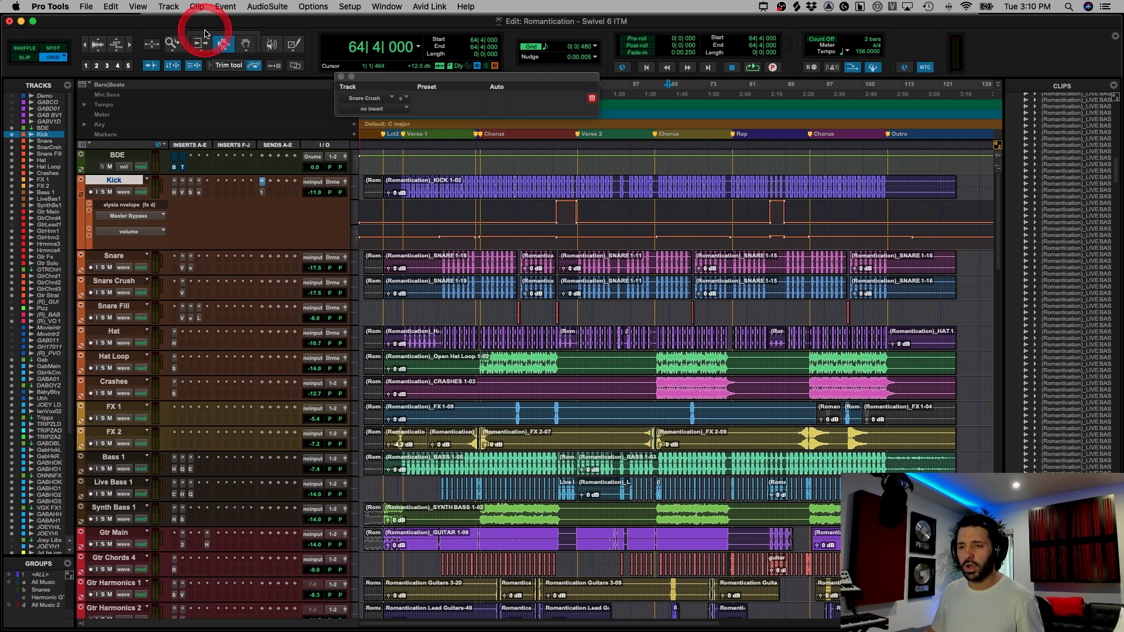
{"action": "left_click", "coordinate": [341, 77]}
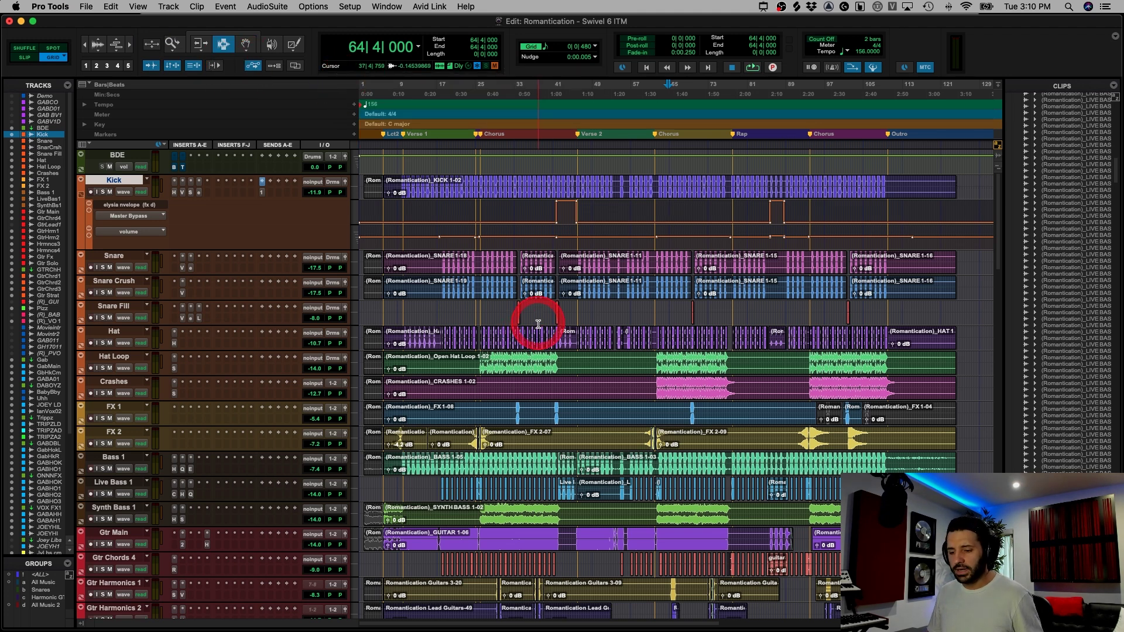
- Review the drum and effects tracks by marking them from Kick down to FX 2, ending on FX 1 at bar 17
{"action": "scroll", "coordinate": [538, 323], "scroll_direction": "down", "scroll_amount": 8}
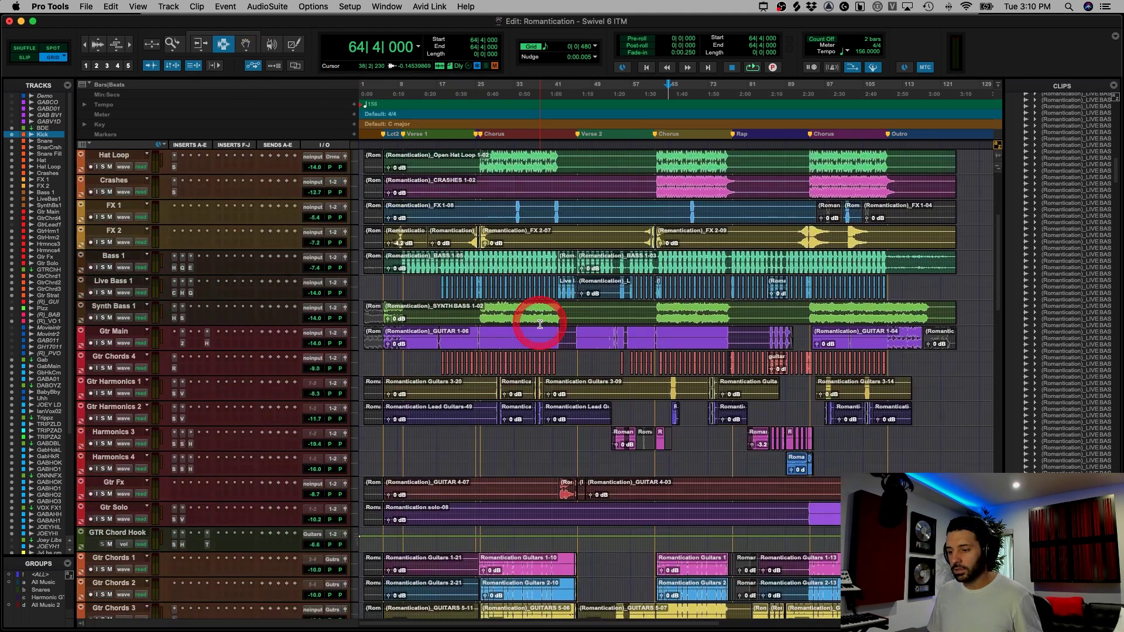
{"action": "scroll", "coordinate": [539, 323], "scroll_direction": "up", "scroll_amount": 8}
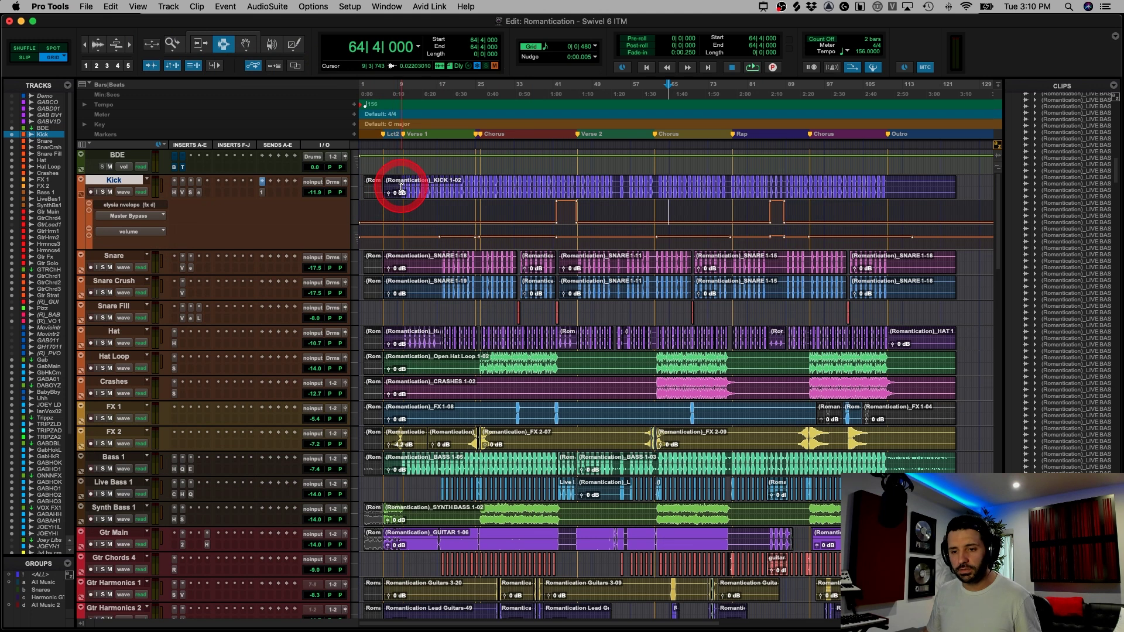
{"action": "left_click_drag", "start_coordinate": [401, 188], "coordinate": [393, 402]}
{"action": "left_click", "coordinate": [437, 403]}
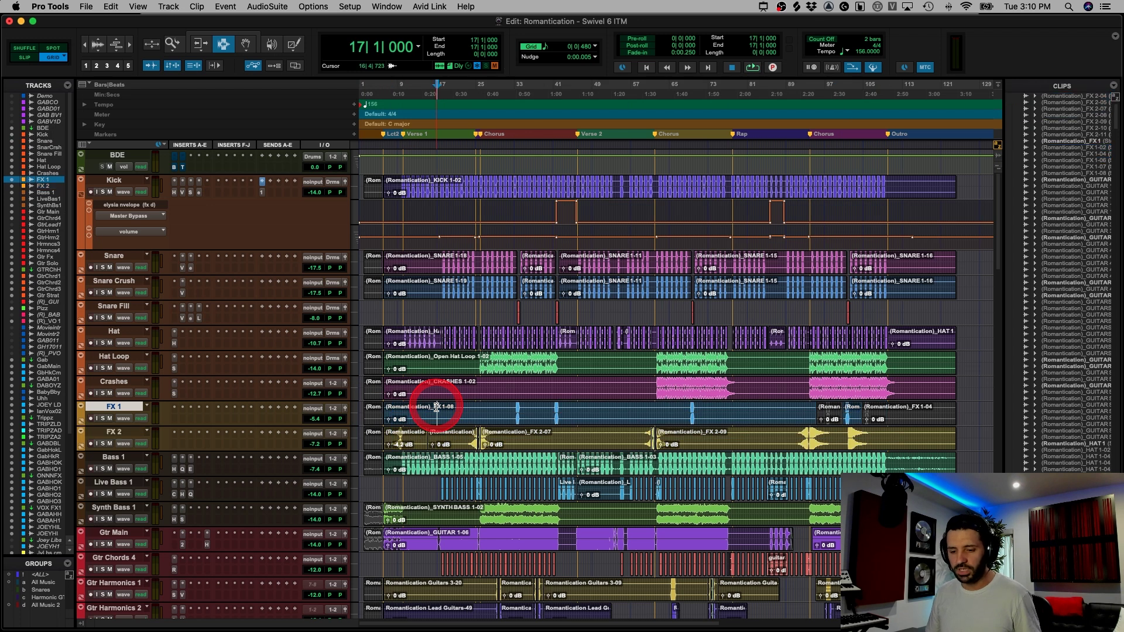
- Mark the Bass 1, Live Bass 1 and Synth Bass 1 parts, then Bass 1 and Live Bass 1 from bar 17 to bar 42
{"action": "scroll", "coordinate": [437, 395], "scroll_direction": "down", "scroll_amount": 6}
{"action": "left_click_drag", "start_coordinate": [404, 284], "coordinate": [899, 340]}
{"action": "double_click", "coordinate": [447, 311]}
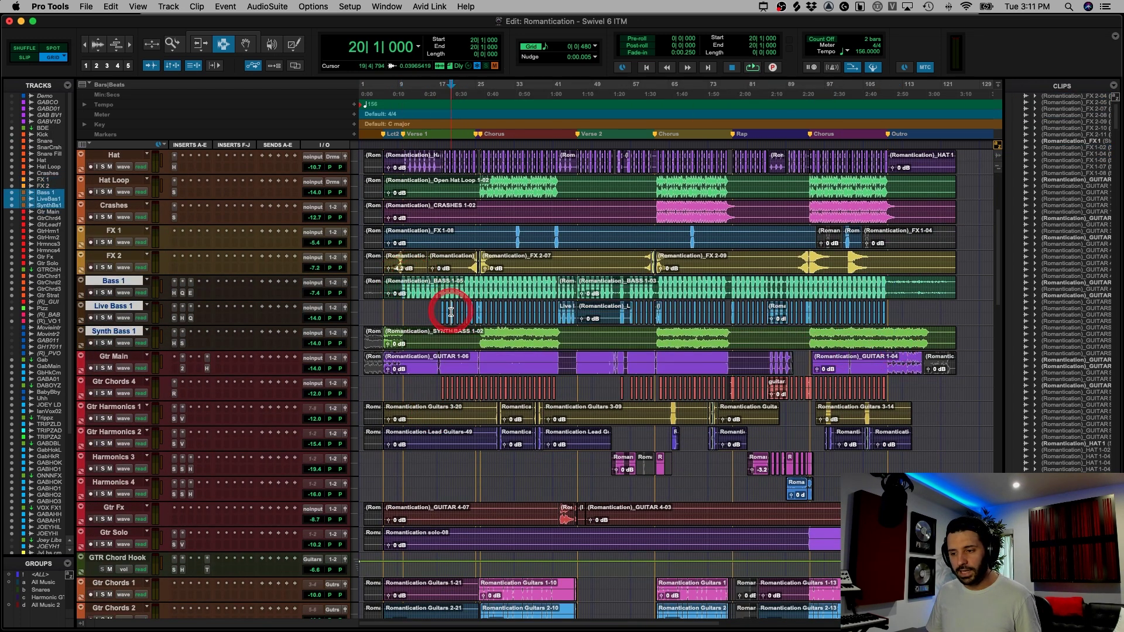
{"action": "left_click_drag", "start_coordinate": [468, 292], "coordinate": [560, 307]}
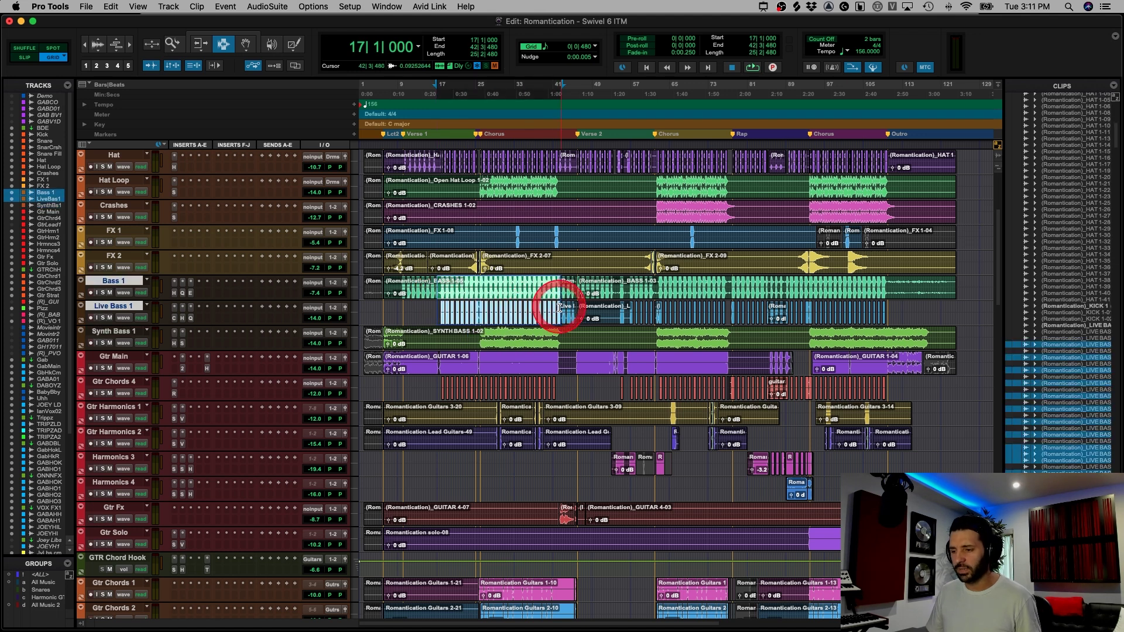
- Mark the guitar tracks from Gtr Main to Gtr Solo, then Gtr Chords 1 to Gtr Strat around the first chorus
{"action": "left_click", "coordinate": [486, 384]}
{"action": "scroll", "coordinate": [464, 375], "scroll_direction": "down", "scroll_amount": 5}
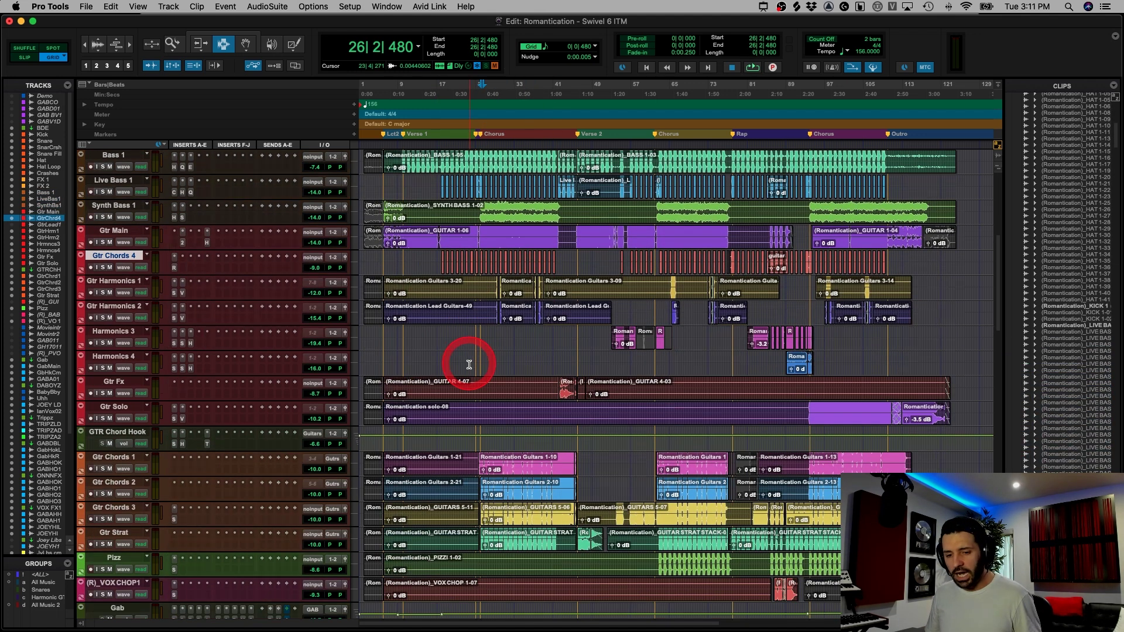
{"action": "left_click_drag", "start_coordinate": [385, 230], "coordinate": [897, 413]}
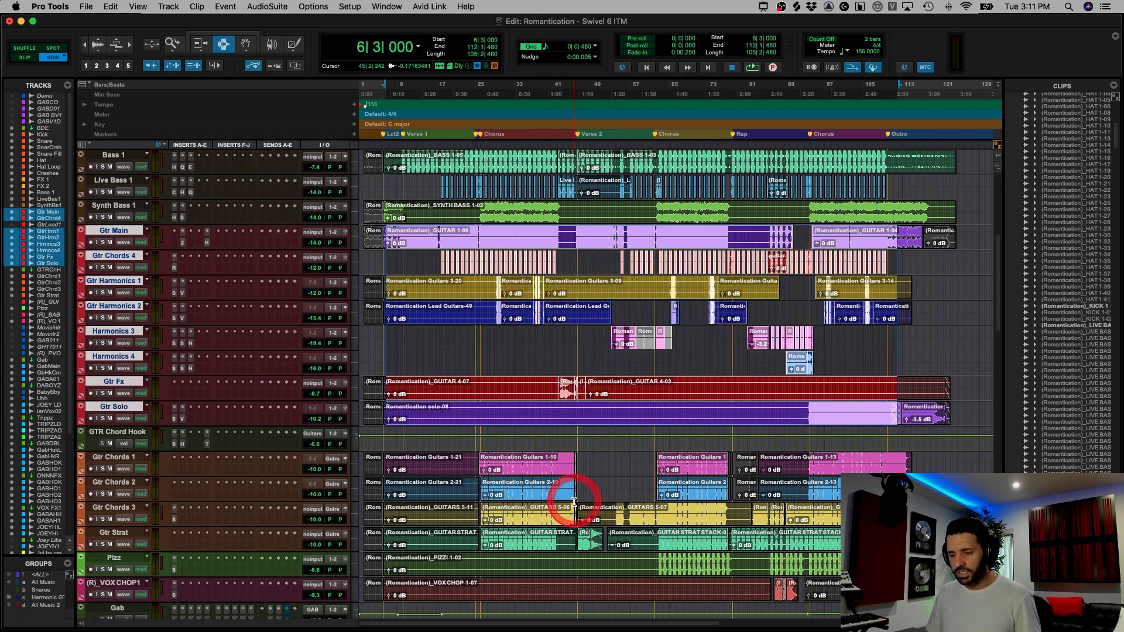
{"action": "left_click_drag", "start_coordinate": [487, 470], "coordinate": [642, 546]}
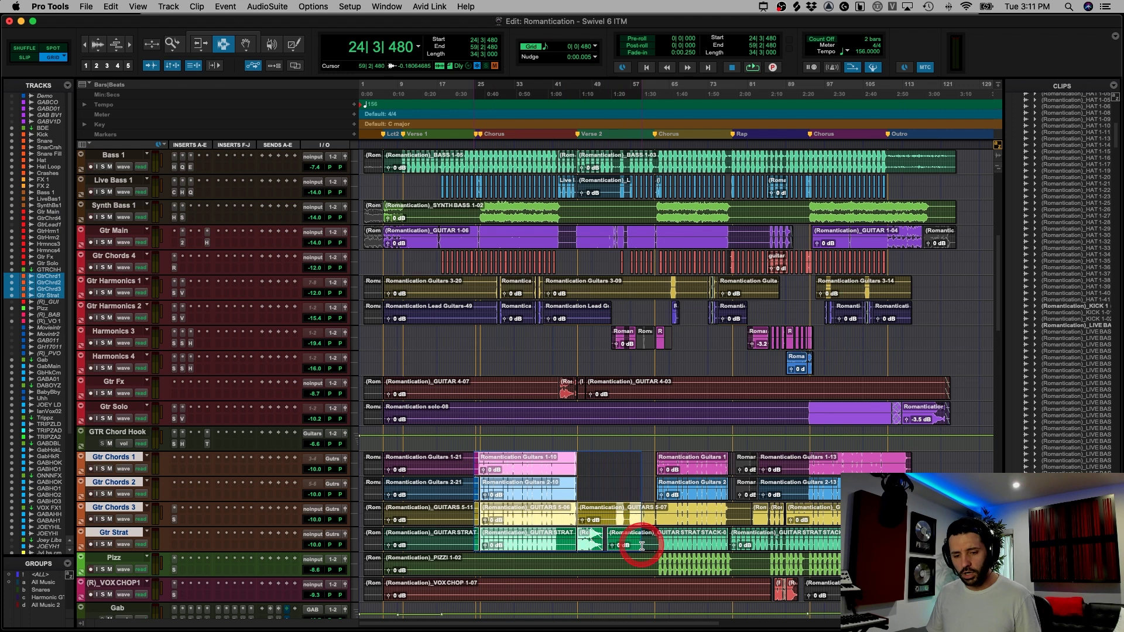
{"action": "left_click", "coordinate": [474, 507]}
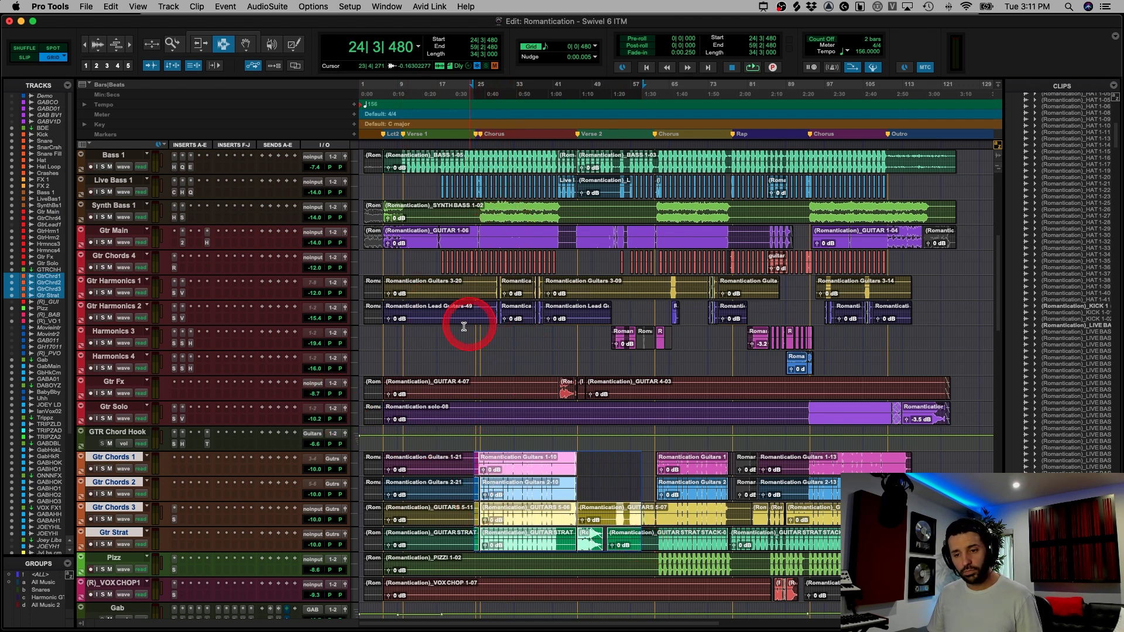
- Mark the VOX CHOP1 clips before the last chorus, then the lead vocal comp and ad-lib clips
{"action": "scroll", "coordinate": [614, 316], "scroll_direction": "down", "scroll_amount": 3}
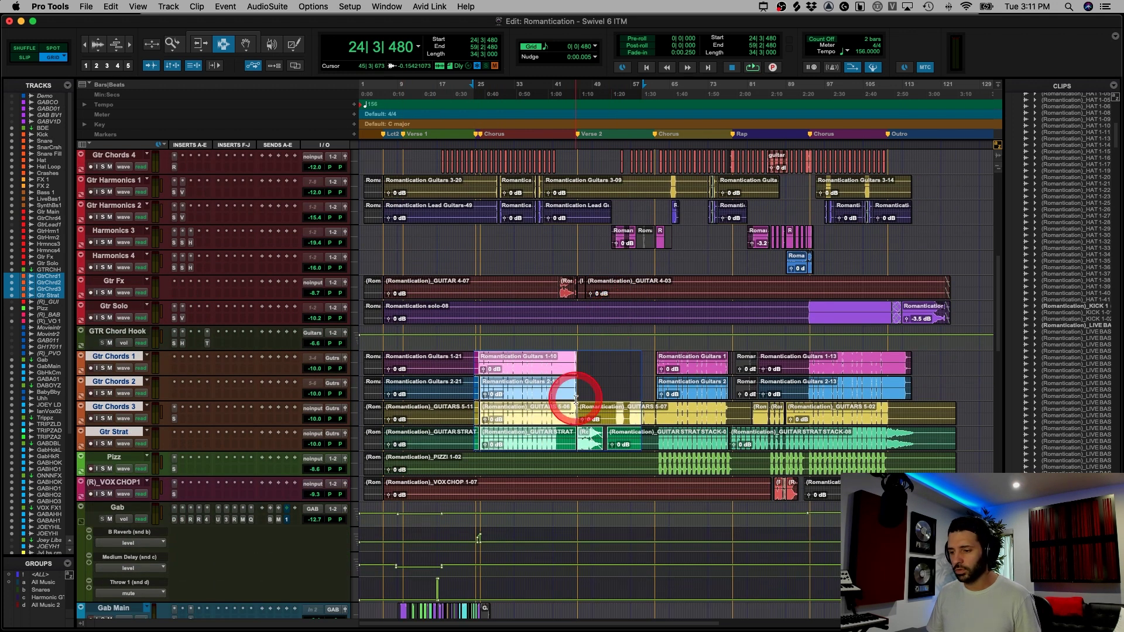
{"action": "scroll", "coordinate": [526, 400], "scroll_direction": "down", "scroll_amount": 1}
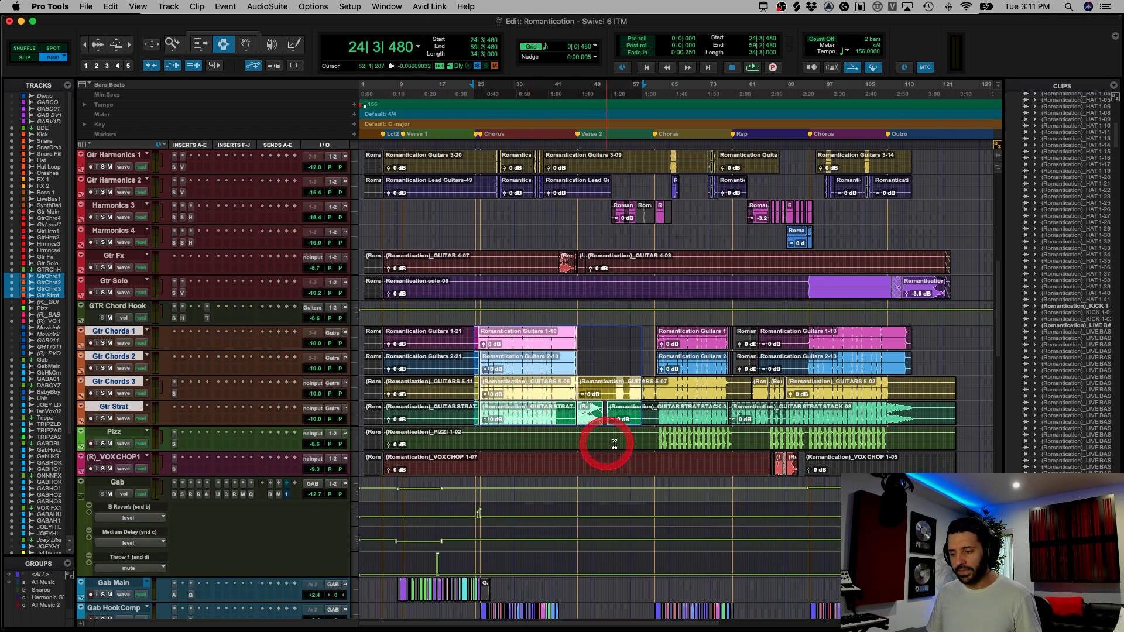
{"action": "left_click_drag", "start_coordinate": [660, 440], "coordinate": [821, 462]}
{"action": "scroll", "coordinate": [555, 416], "scroll_direction": "down", "scroll_amount": 7}
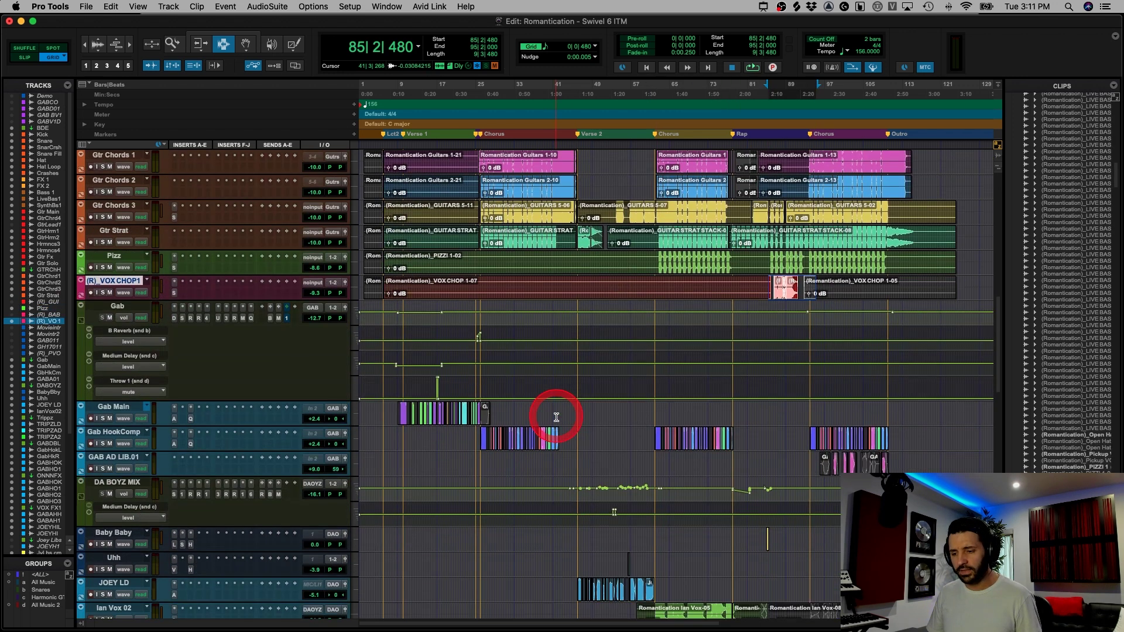
{"action": "scroll", "coordinate": [432, 377], "scroll_direction": "down", "scroll_amount": 5}
{"action": "left_click_drag", "start_coordinate": [397, 286], "coordinate": [785, 330]}
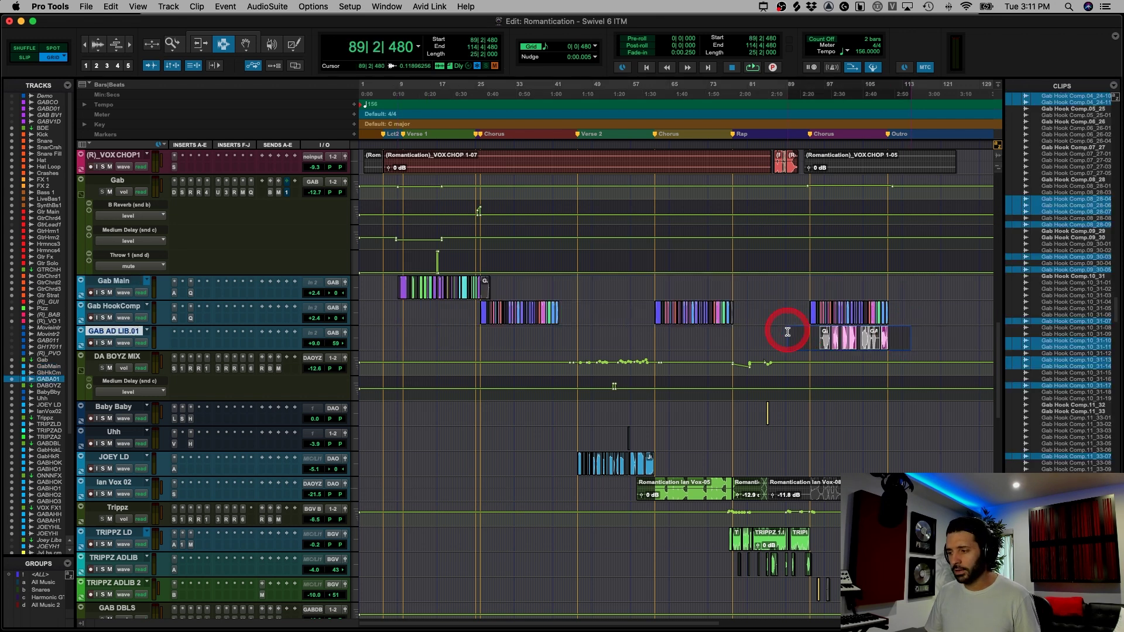
- Mark the Baby Baby and Uhh tracks, then the verse 2 lead vocal and the second vocal track below it
{"action": "scroll", "coordinate": [648, 336], "scroll_direction": "down", "scroll_amount": 4}
{"action": "left_click_drag", "start_coordinate": [541, 303], "coordinate": [819, 329]}
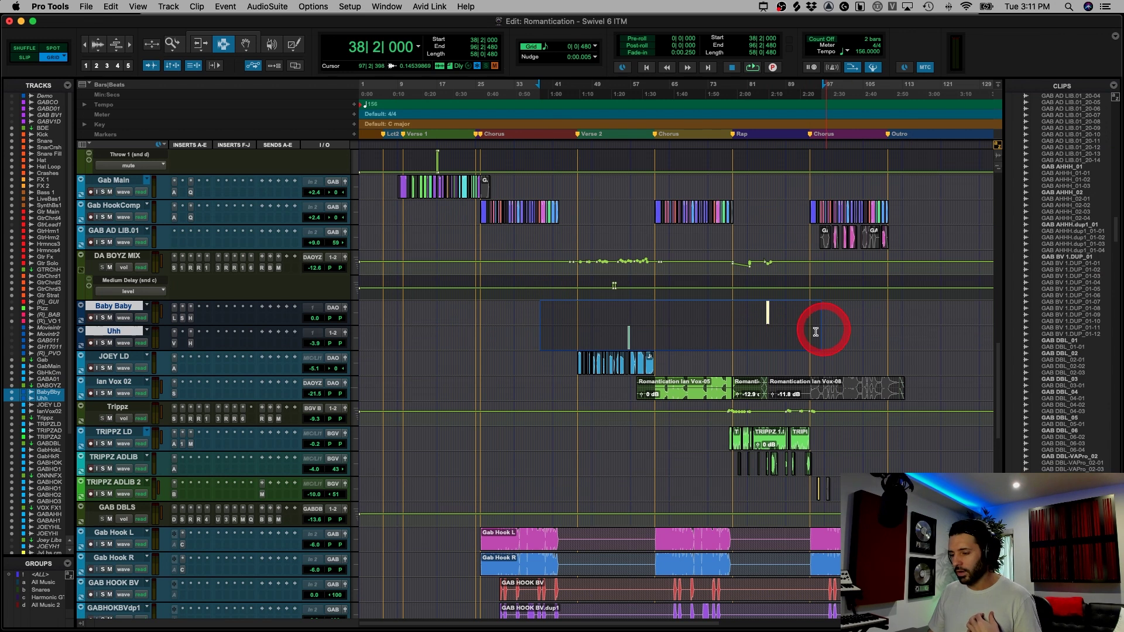
{"action": "left_click", "coordinate": [571, 362]}
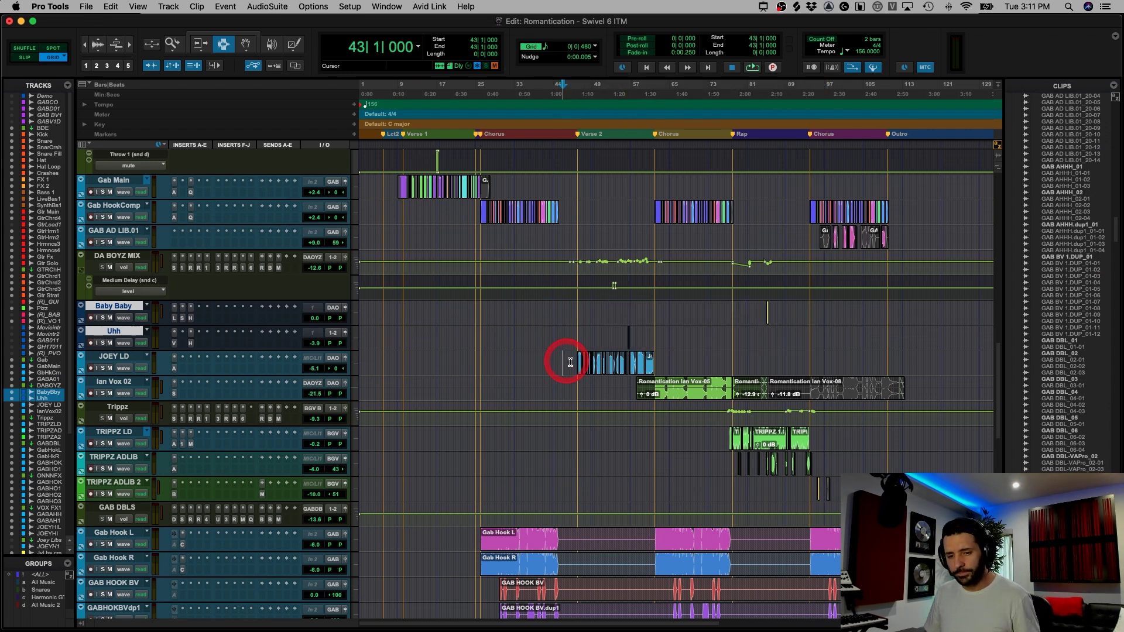
{"action": "left_click_drag", "start_coordinate": [571, 362], "coordinate": [734, 367]}
{"action": "left_click", "coordinate": [658, 389]}
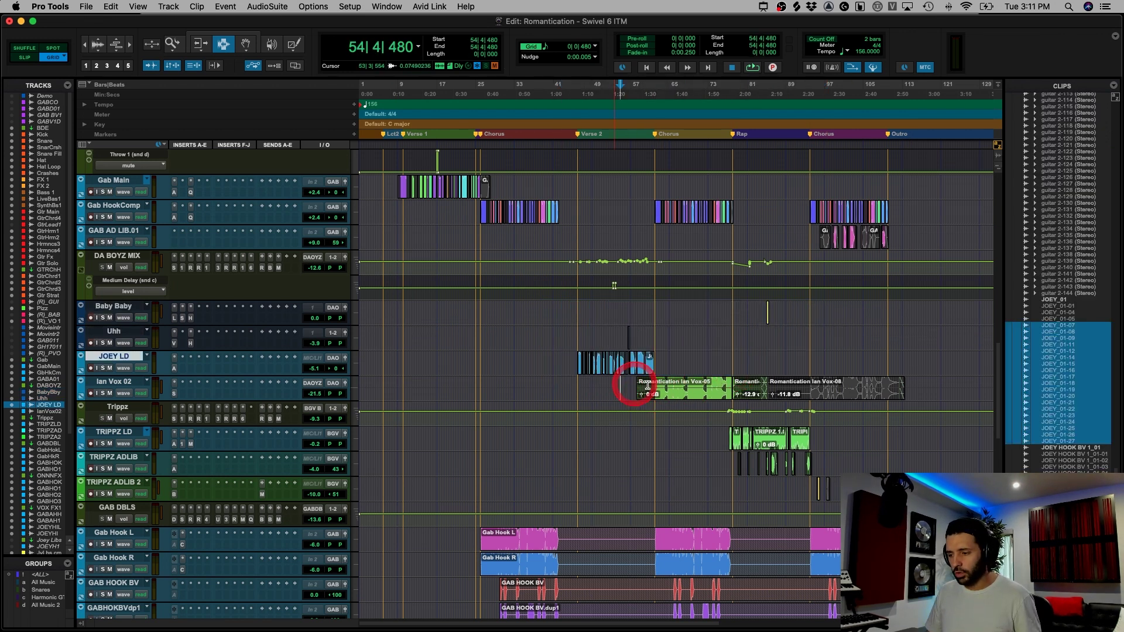
- Mark the stacked vocals from the doubles bus down to ONNN FX, and look over the remaining backing vocal tracks
{"action": "scroll", "coordinate": [773, 445], "scroll_direction": "down", "scroll_amount": 3}
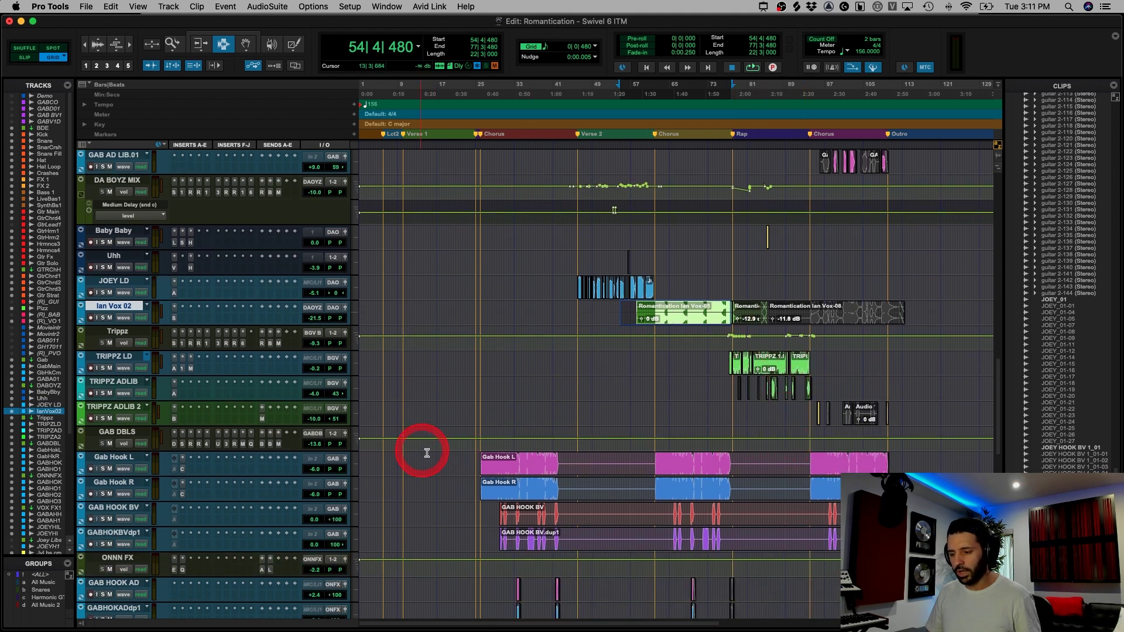
{"action": "left_click_drag", "start_coordinate": [422, 452], "coordinate": [930, 574]}
{"action": "scroll", "coordinate": [823, 506], "scroll_direction": "down", "scroll_amount": 5}
{"action": "scroll", "coordinate": [822, 506], "scroll_direction": "down", "scroll_amount": 6}
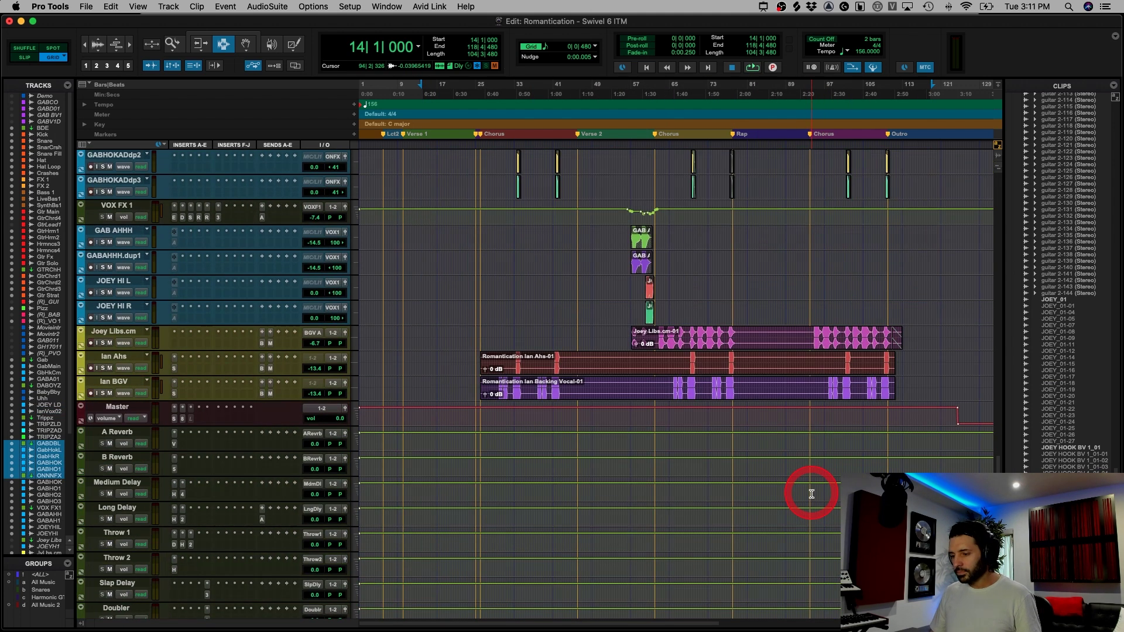
{"action": "scroll", "coordinate": [572, 377], "scroll_direction": "up", "scroll_amount": 8}
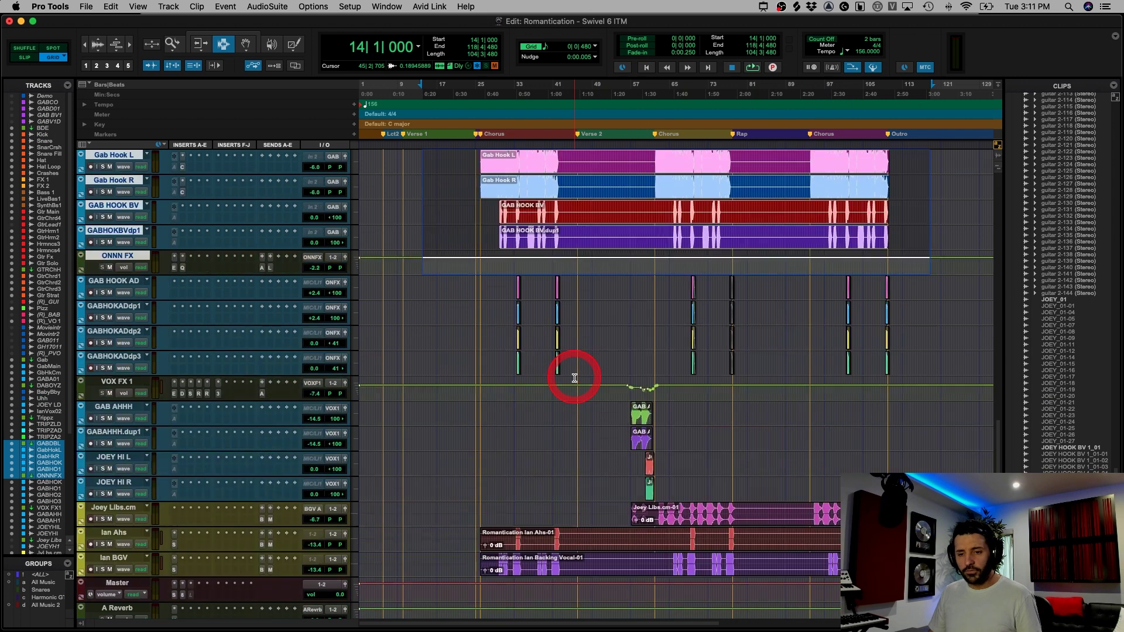
- Select the Master track, then the tracks from A Reverb to ROOM, and remove A Reverb from the selection
{"action": "scroll", "coordinate": [409, 383], "scroll_direction": "down", "scroll_amount": 4}
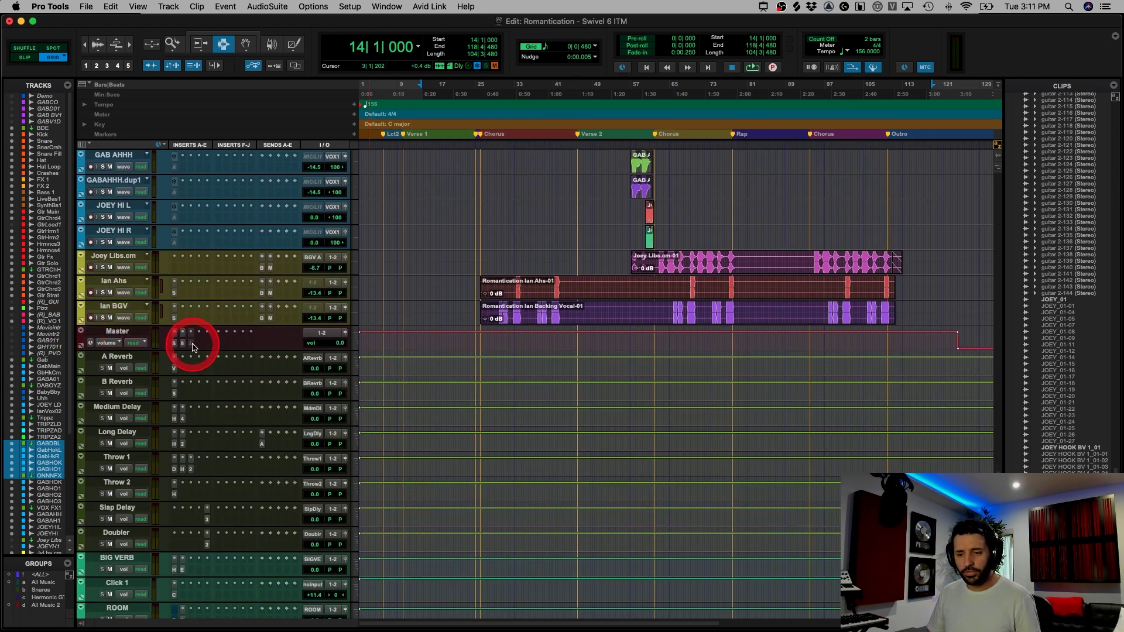
{"action": "left_click", "coordinate": [120, 331]}
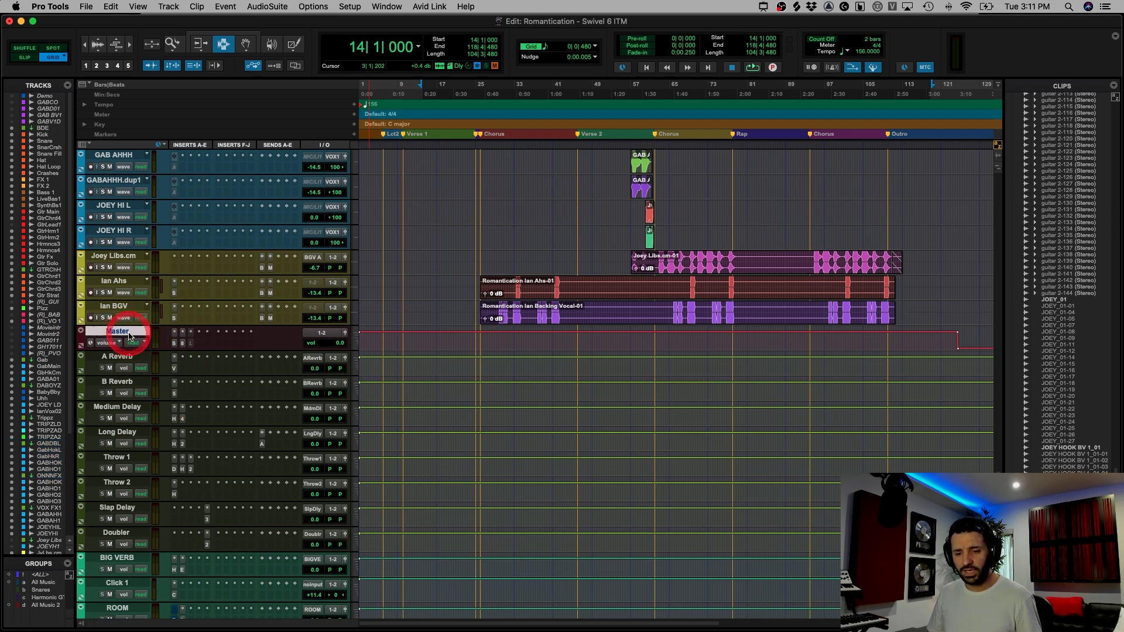
{"action": "left_click", "coordinate": [119, 358]}
{"action": "scroll", "coordinate": [114, 386], "scroll_direction": "down", "scroll_amount": 2}
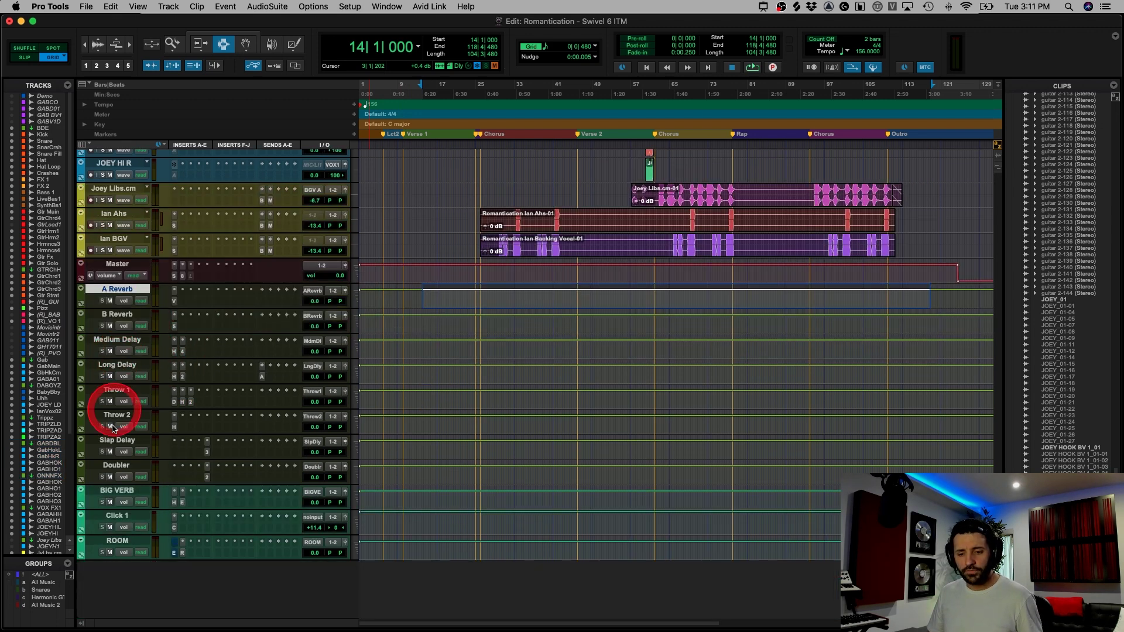
{"action": "left_click", "coordinate": [119, 540], "text": "shift"}
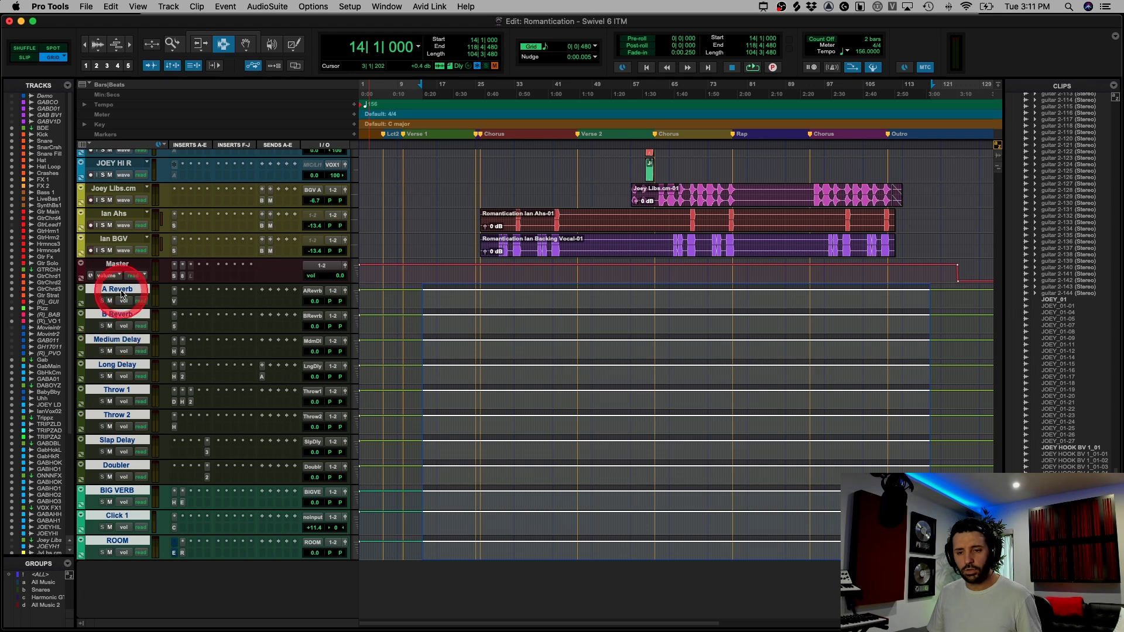
{"action": "left_click", "coordinate": [116, 288], "text": "super"}
{"action": "left_click", "coordinate": [118, 282]}
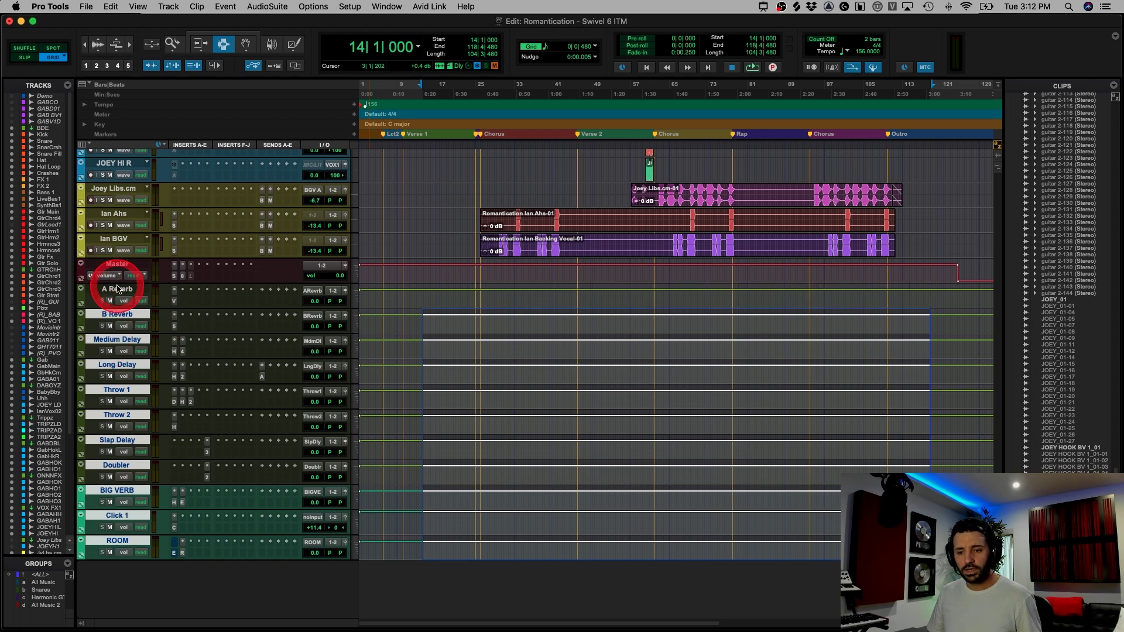
{"action": "left_click", "coordinate": [406, 301]}
- Place the edit cursor on the Kick track at 9|4|480, just before the Verse 1 kick begins
{"action": "scroll", "coordinate": [529, 301], "scroll_direction": "up", "scroll_amount": 20}
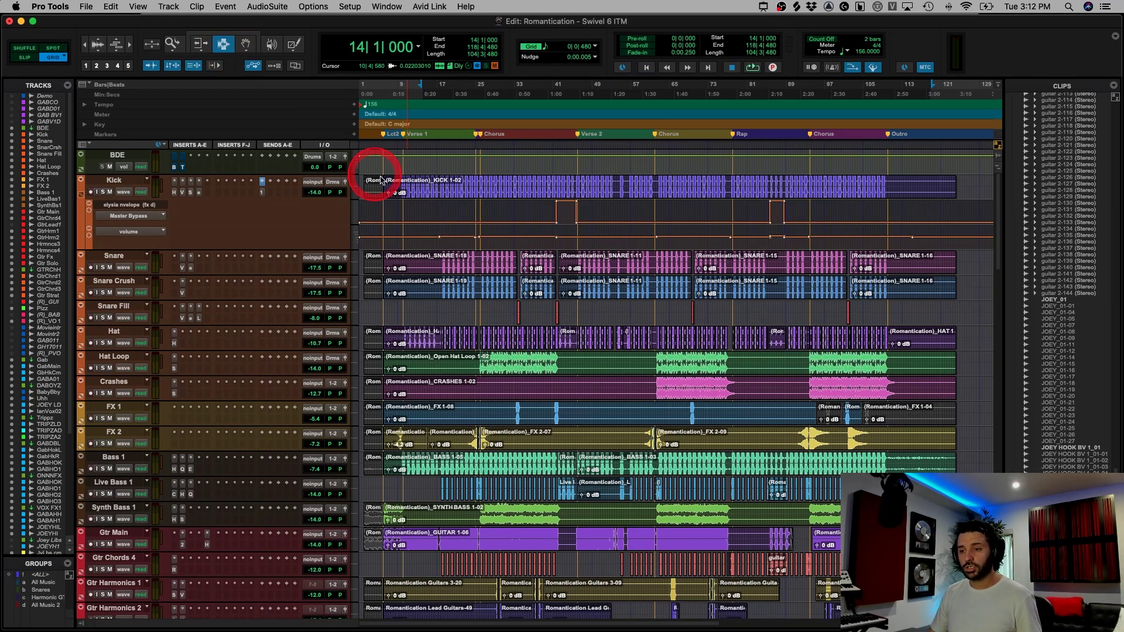
{"action": "left_click", "coordinate": [404, 186]}
{"action": "key", "text": "super+bracketright"}
{"action": "key", "text": "super+bracketright"}
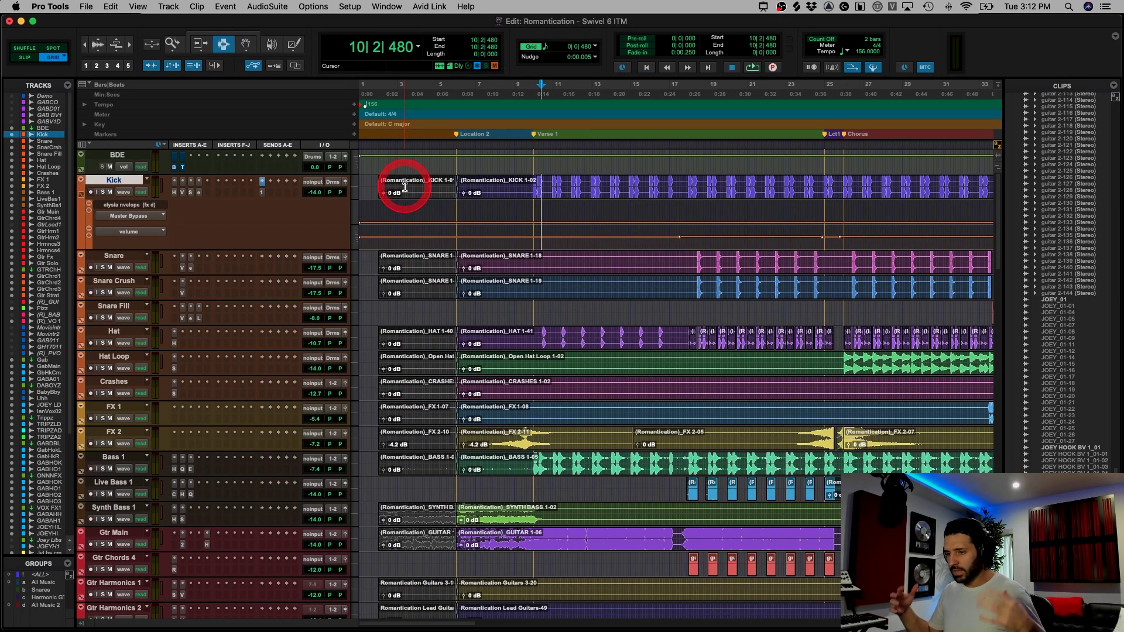
{"action": "left_click", "coordinate": [533, 190]}
{"action": "left_click_drag", "start_coordinate": [532, 190], "coordinate": [341, 205]}
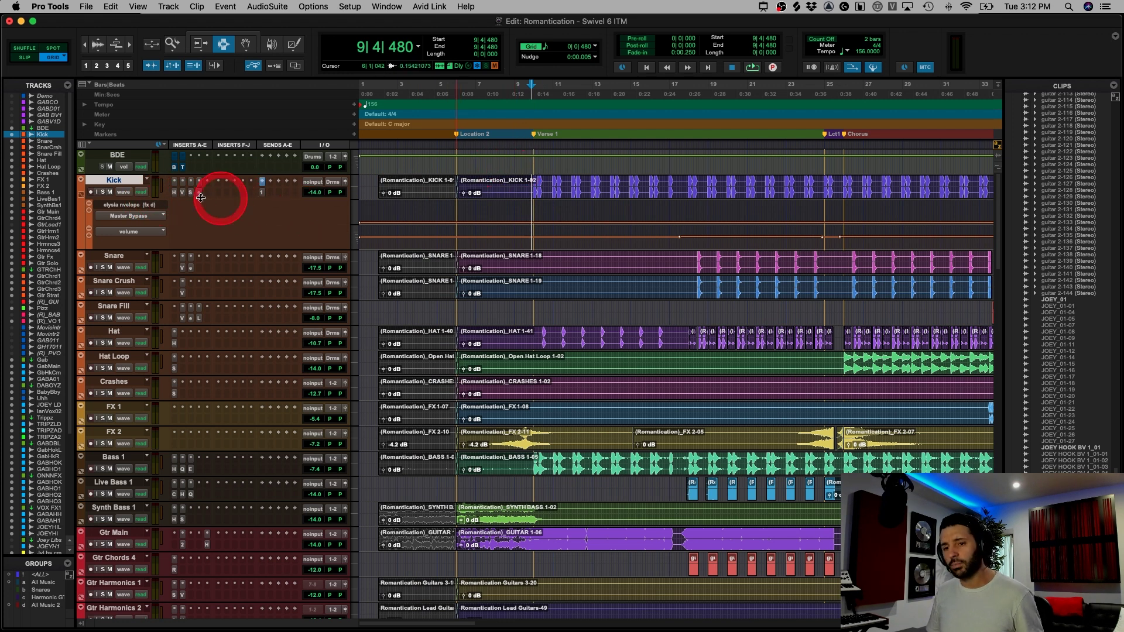
- Solo the Kick track and play it from the start of Verse 1
{"action": "left_click", "coordinate": [102, 192]}
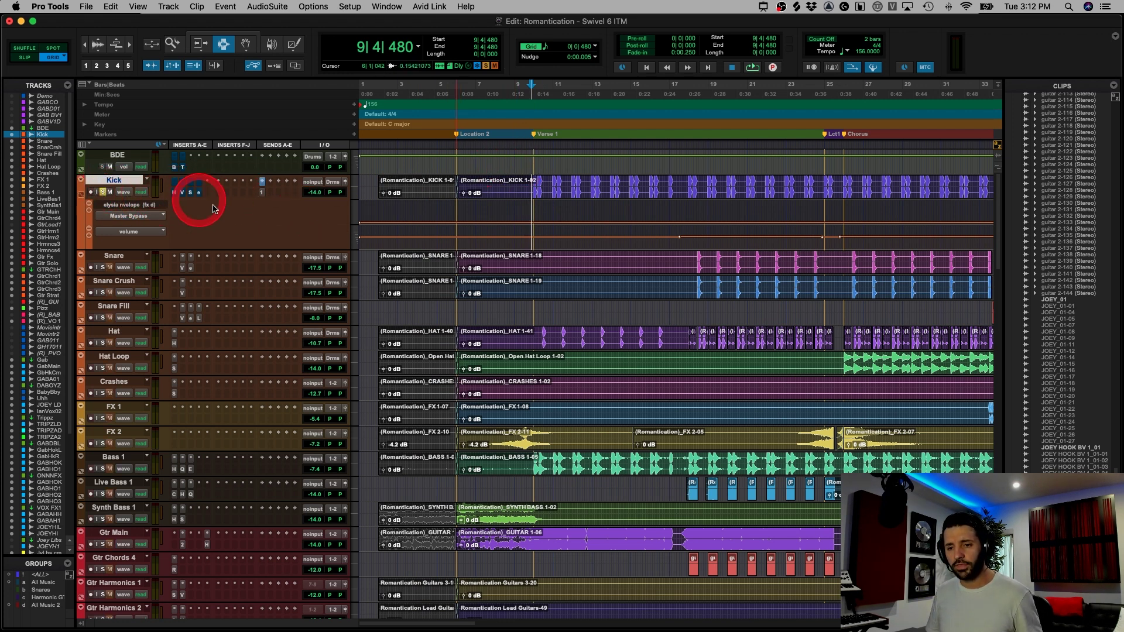
{"action": "key", "text": "space"}
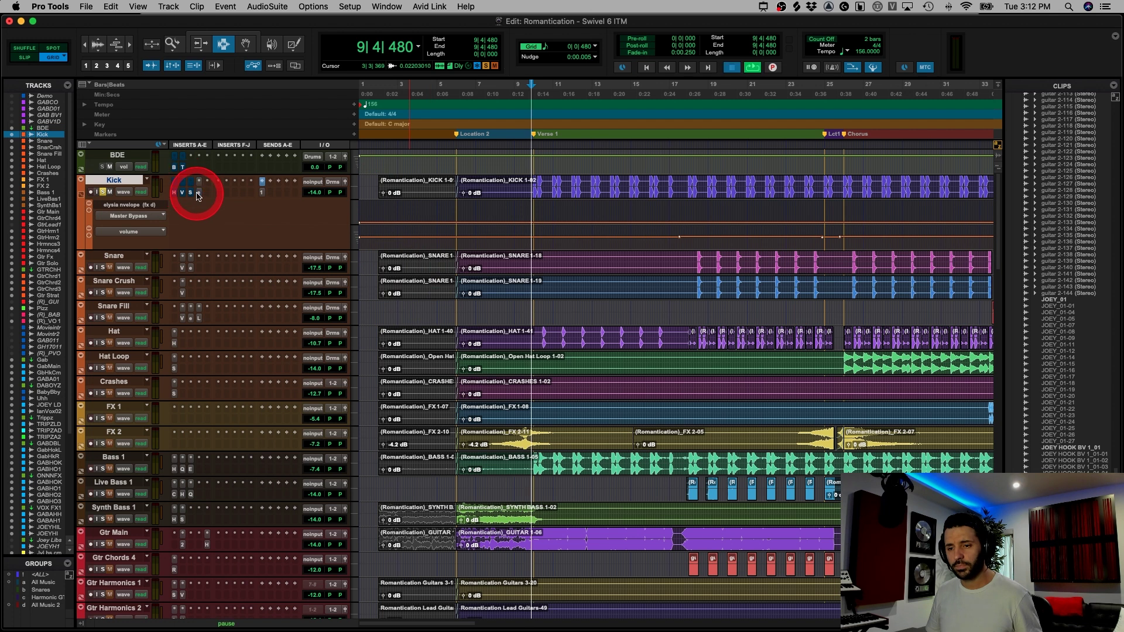
{"action": "key", "text": "space"}
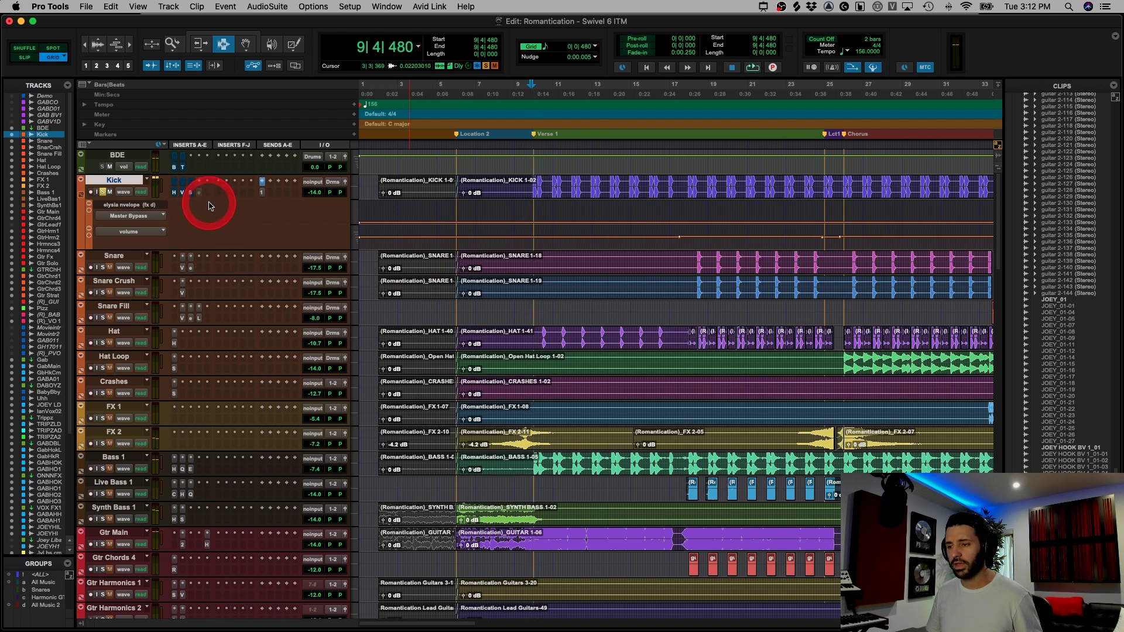
{"action": "key", "text": "space"}
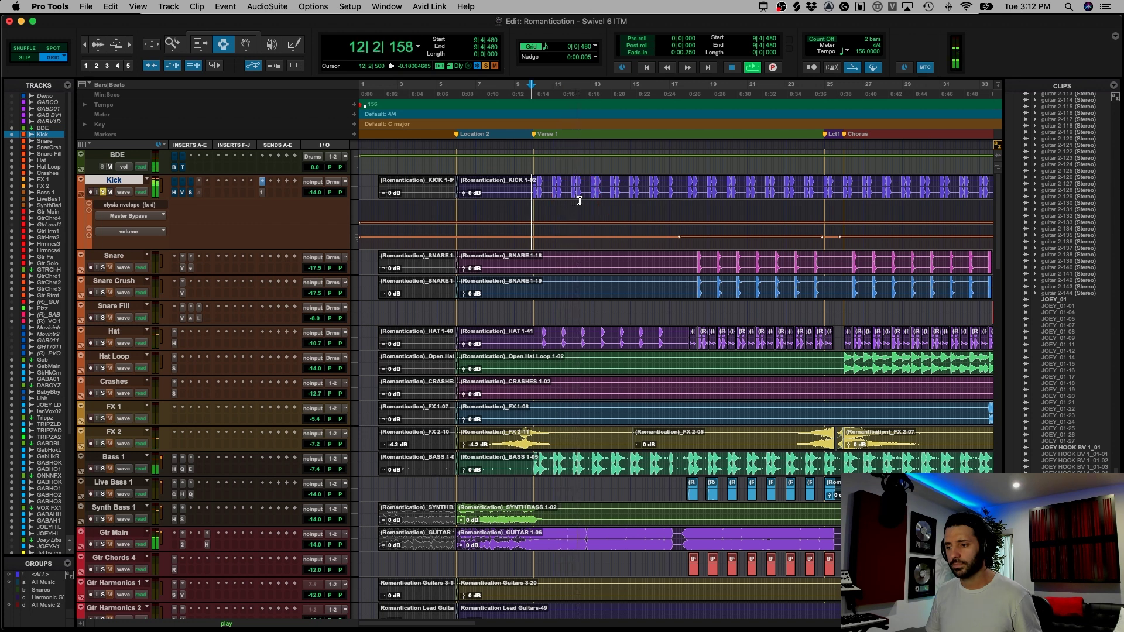
- Take all the Kick inserts out of bypass and audition the fully processed kick from the start of Verse 1
{"action": "key", "text": "space"}
{"action": "left_click", "coordinate": [173, 193]}
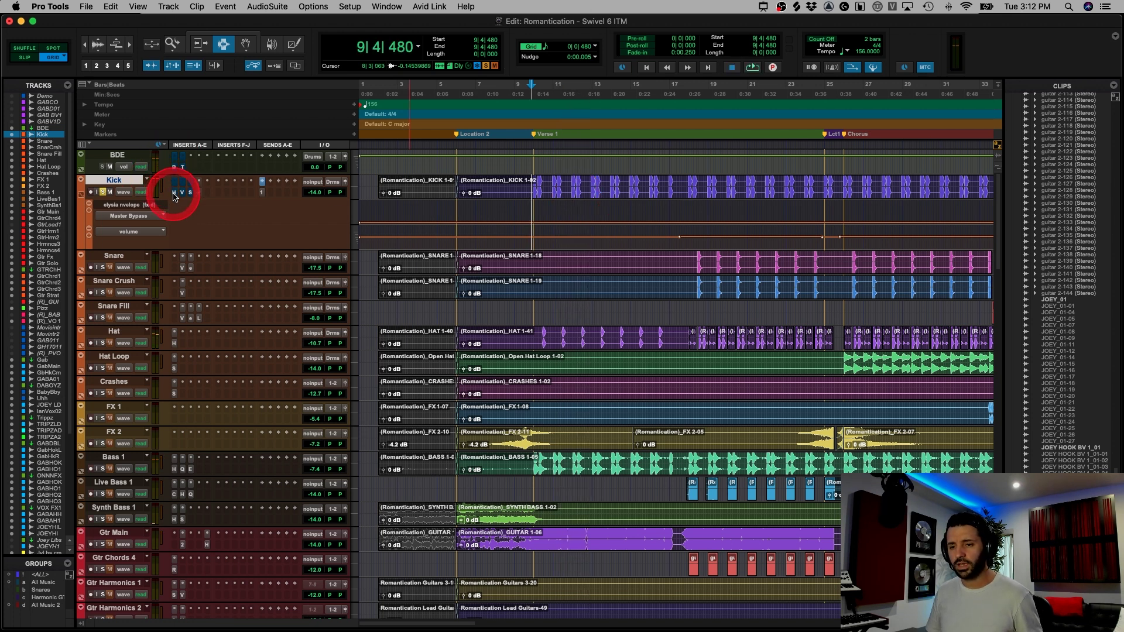
{"action": "left_click", "coordinate": [196, 195]}
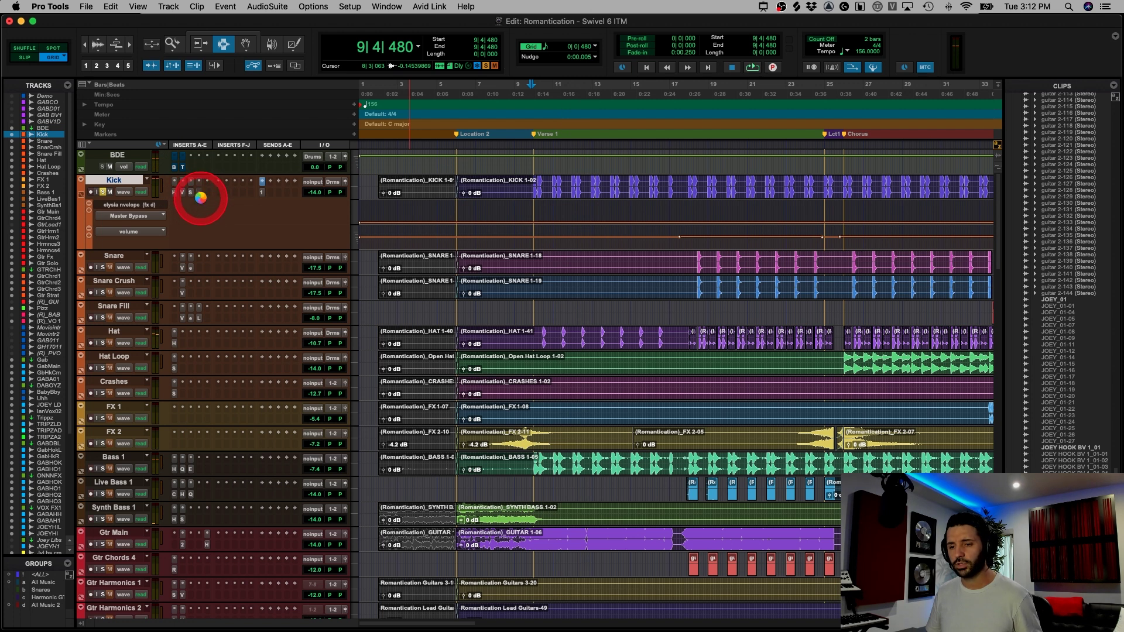
{"action": "left_click_drag", "start_coordinate": [201, 198], "coordinate": [353, 200]}
{"action": "key", "text": "space"}
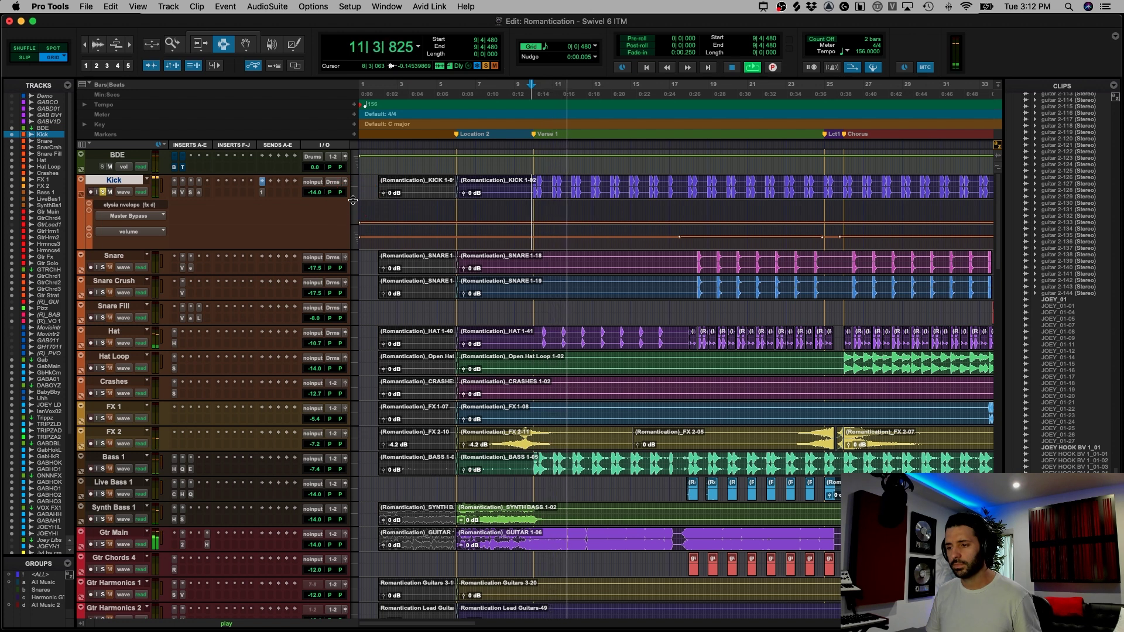
{"action": "key", "text": "space"}
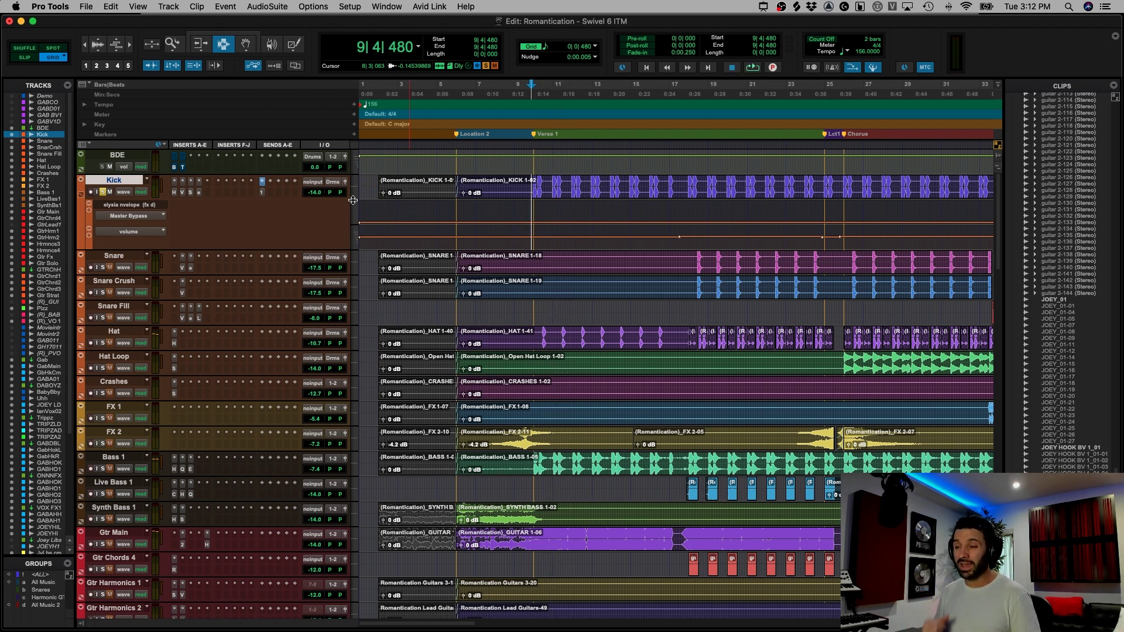
- Bypass the Kick inserts again, then compare the kick with H-Comp bypassed and active during playback, leaving H-Comp active
{"action": "left_click_drag", "start_coordinate": [136, 206], "coordinate": [177, 198]}
{"action": "left_click", "coordinate": [174, 192]}
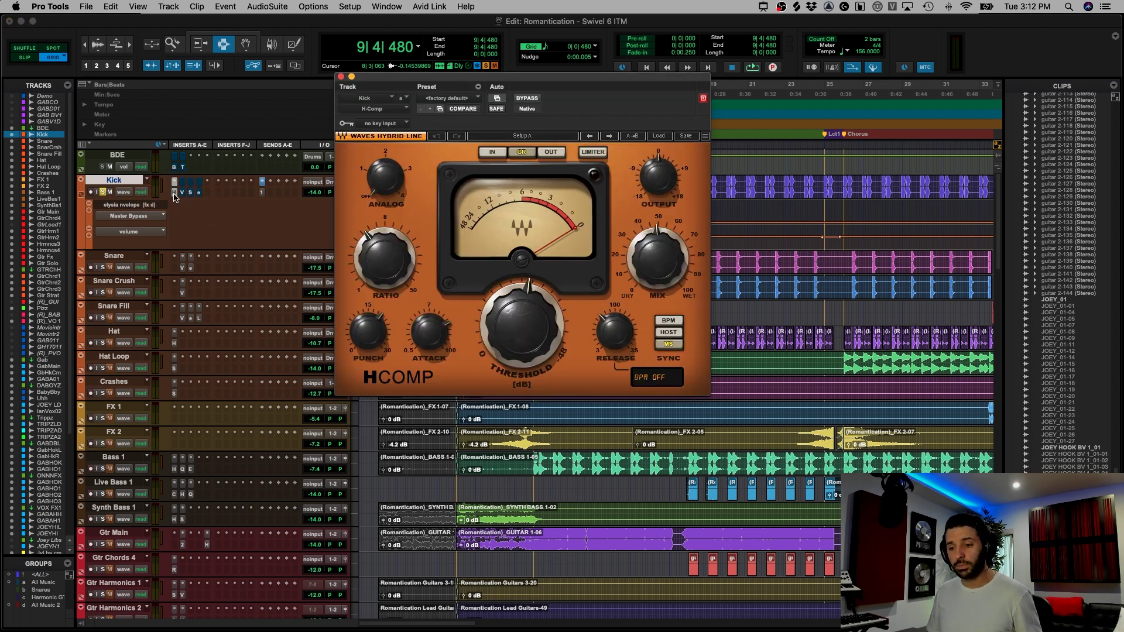
{"action": "left_click_drag", "start_coordinate": [375, 326], "coordinate": [164, 197]}
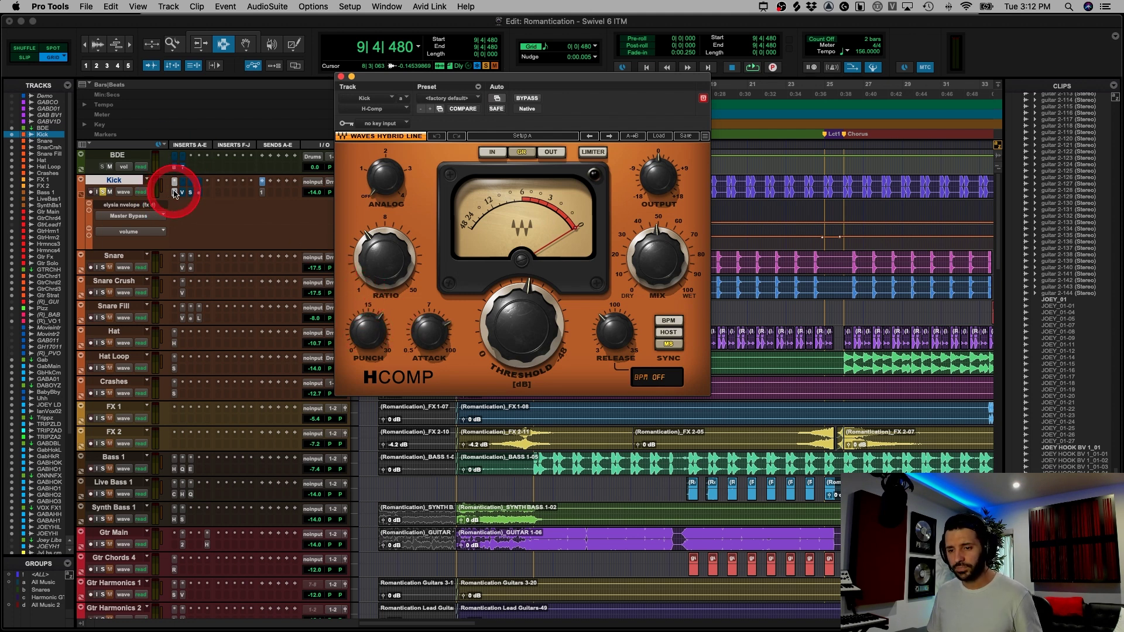
{"action": "key", "text": "space"}
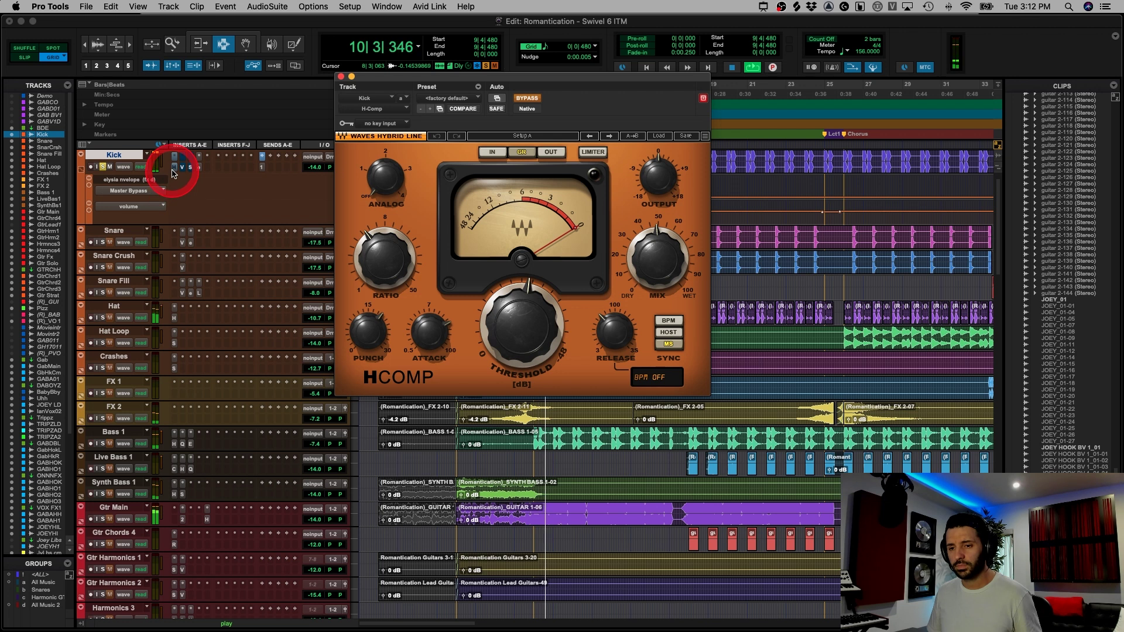
{"action": "left_click", "coordinate": [174, 192], "text": "super"}
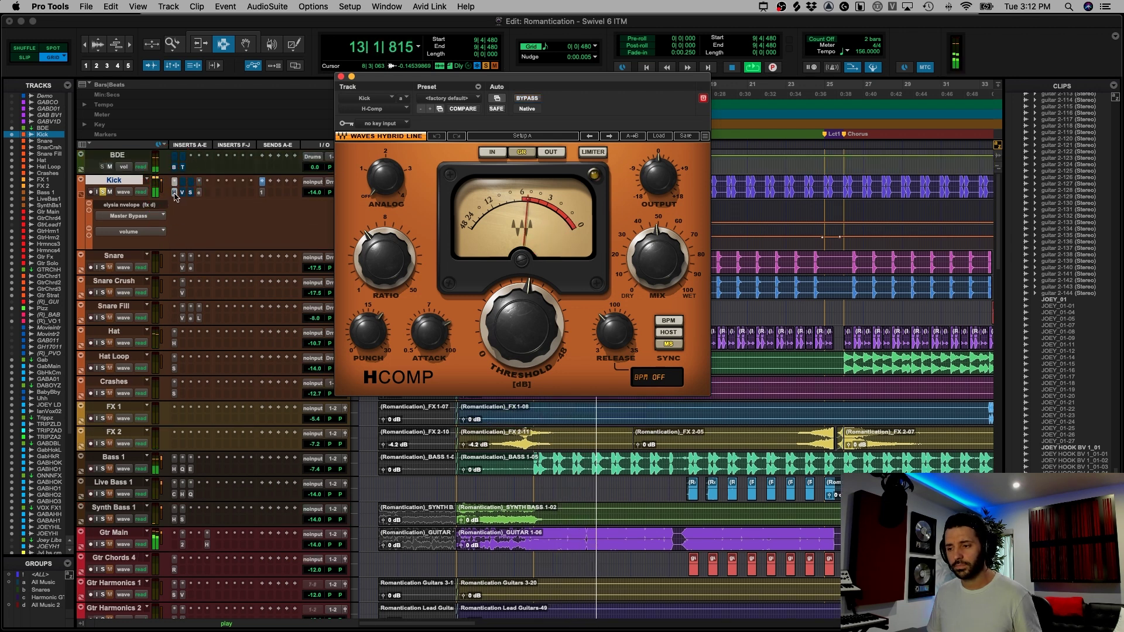
{"action": "key", "text": "space"}
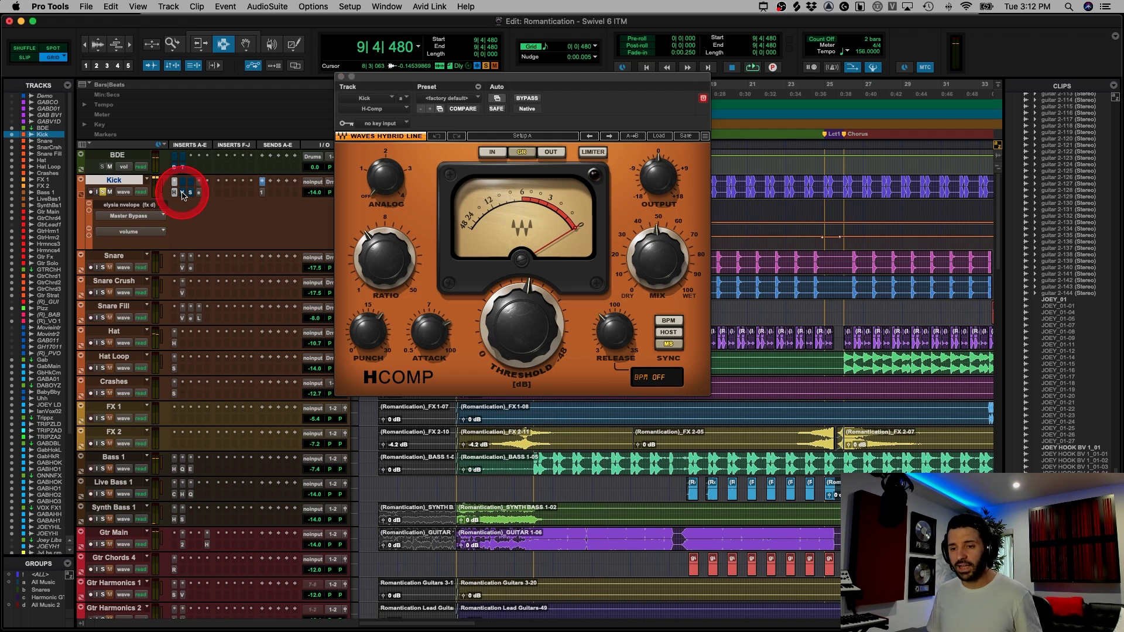
- Open Virtual Mix Rack on the Kick and compare it bypassed and active during playback, leaving it active
{"action": "left_click", "coordinate": [182, 192]}
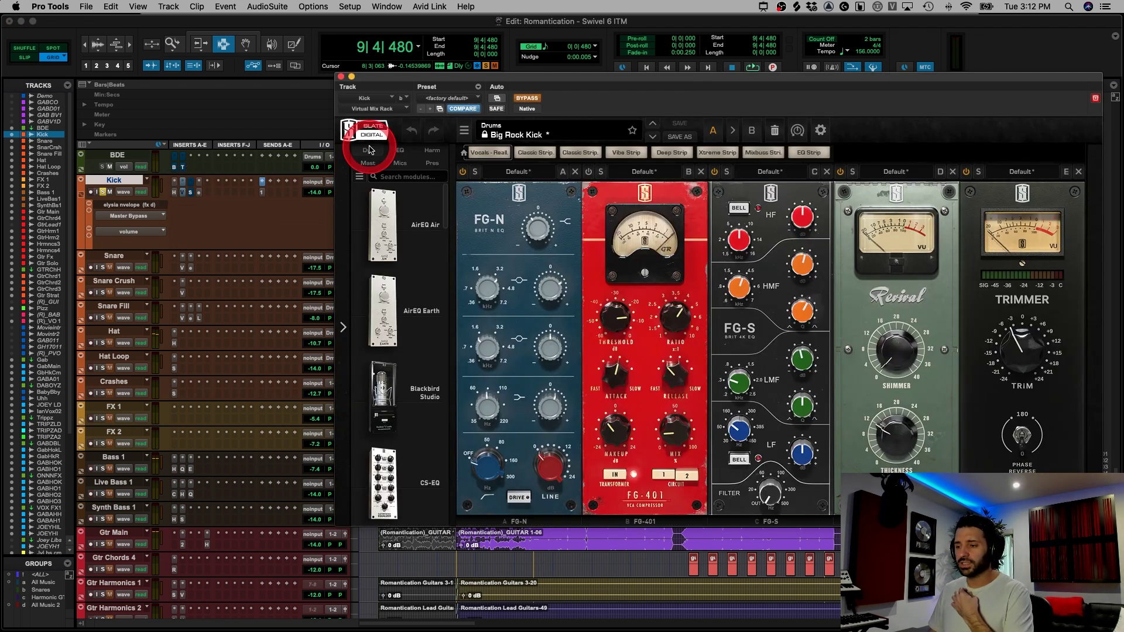
{"action": "left_click_drag", "start_coordinate": [514, 79], "coordinate": [445, 84]}
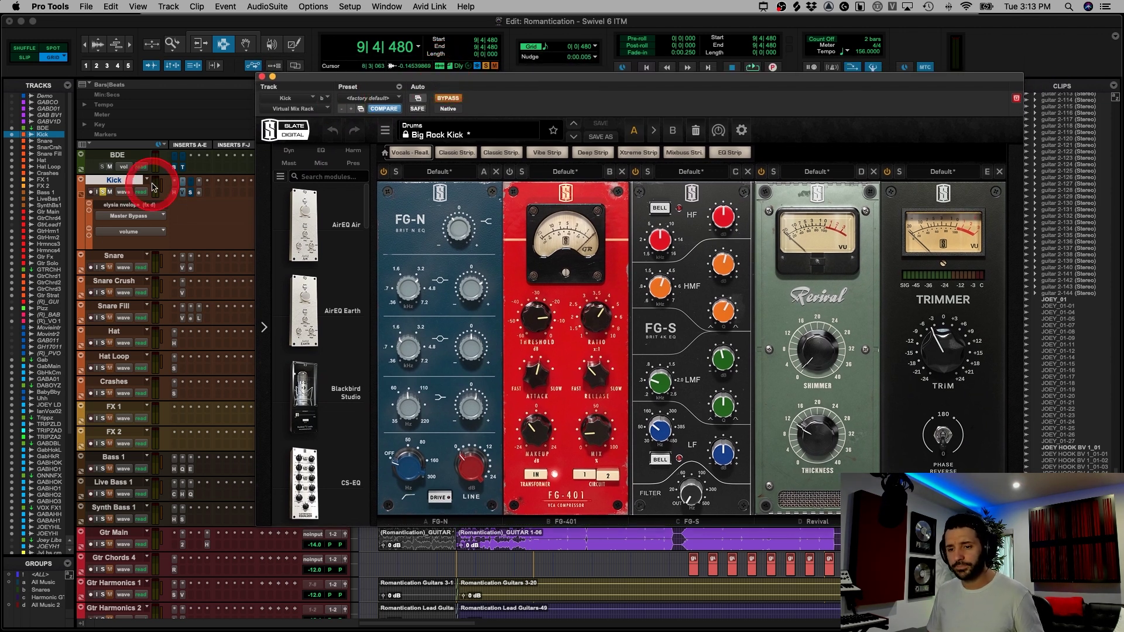
{"action": "left_click", "coordinate": [183, 192]}
{"action": "key", "text": "space"}
{"action": "left_click", "coordinate": [183, 192], "text": "super"}
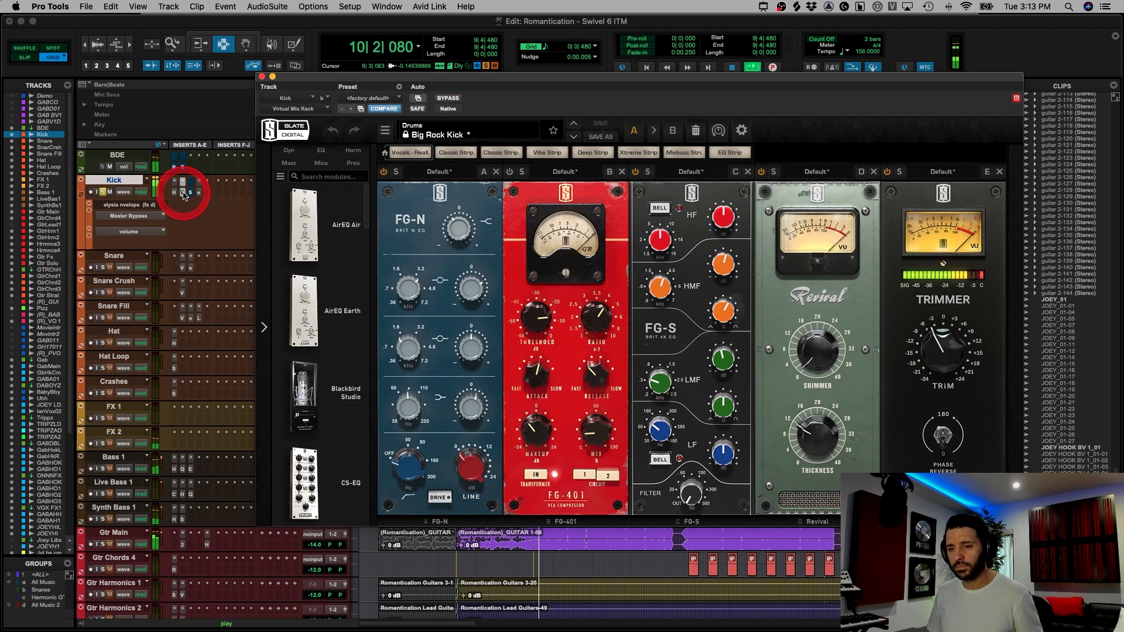
{"action": "left_click", "coordinate": [183, 192], "text": "super"}
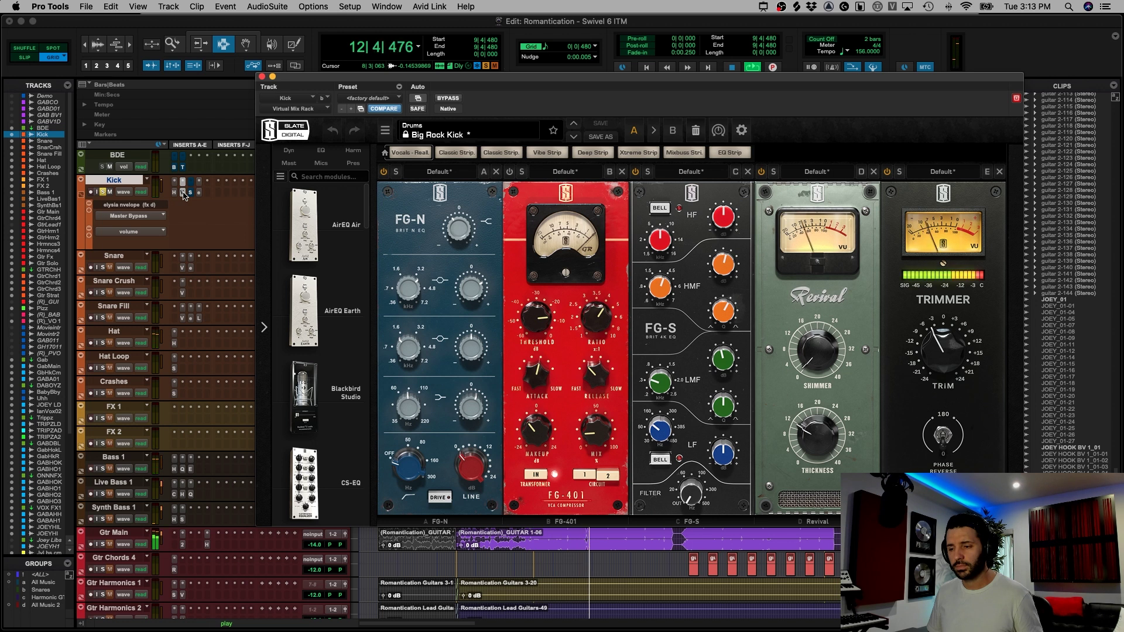
{"action": "left_click", "coordinate": [462, 240]}
{"action": "key", "text": "space"}
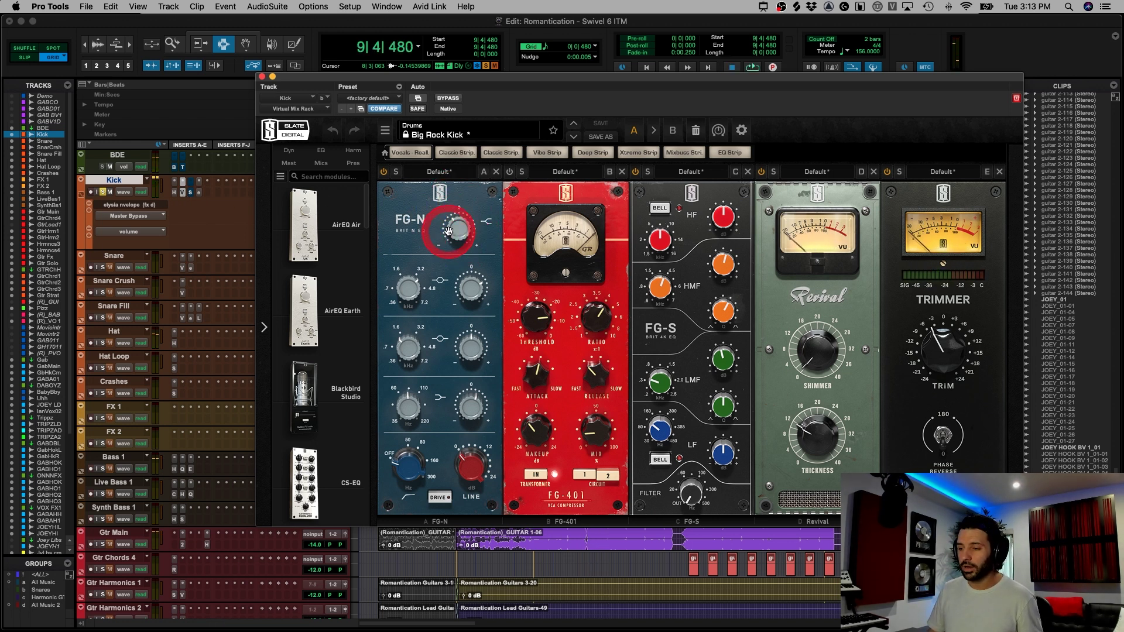
- Replace the Virtual Mix Rack window with the Kick's SSLChannel and examine its LF gain and frequency settings
{"action": "left_click", "coordinate": [263, 78]}
{"action": "left_click", "coordinate": [190, 193]}
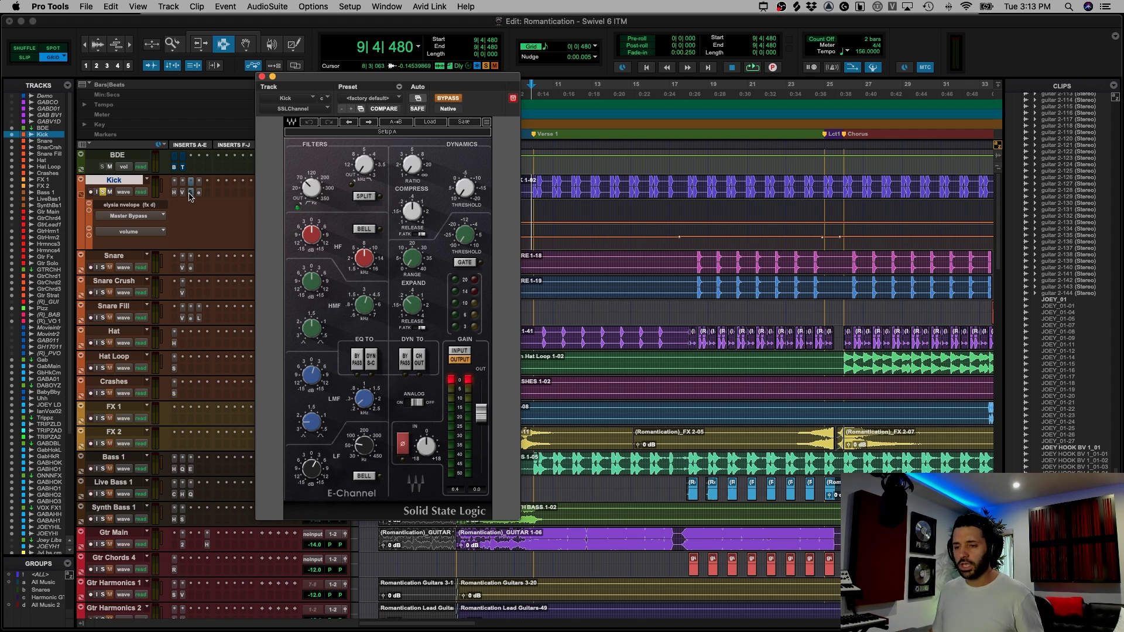
{"action": "left_click_drag", "start_coordinate": [383, 75], "coordinate": [515, 69]}
{"action": "left_click", "coordinate": [459, 223]}
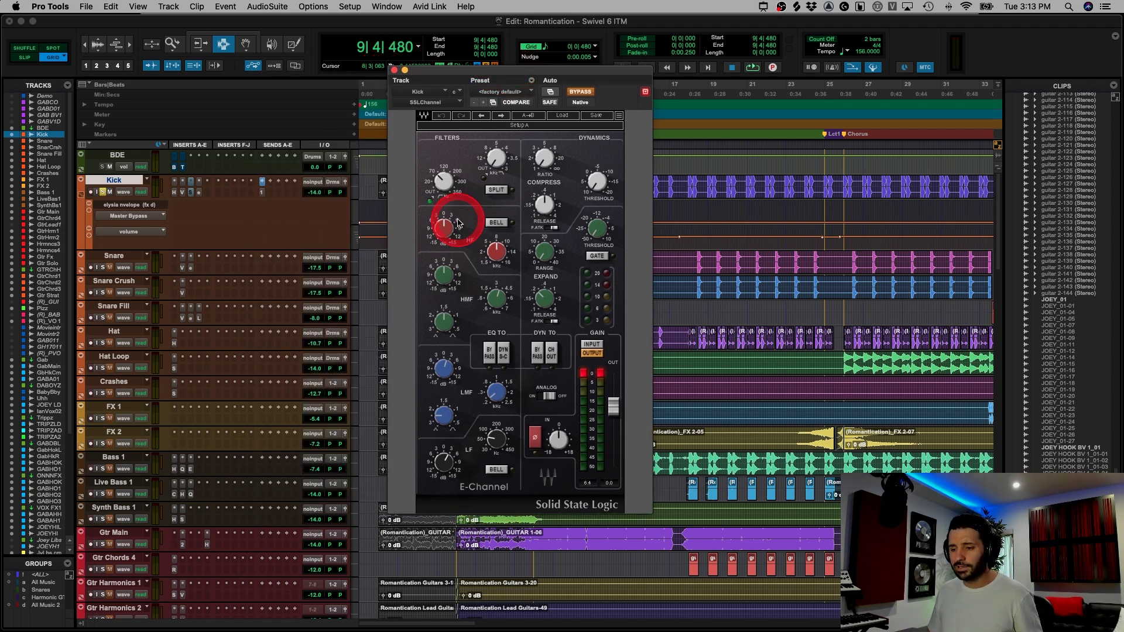
{"action": "mouse_move", "coordinate": [446, 464]}
{"action": "left_mouse_down"}
{"action": "mouse_move", "coordinate": [458, 484]}
{"action": "mouse_move", "coordinate": [452, 463]}
{"action": "left_mouse_up"}
{"action": "left_click", "coordinate": [496, 439]}
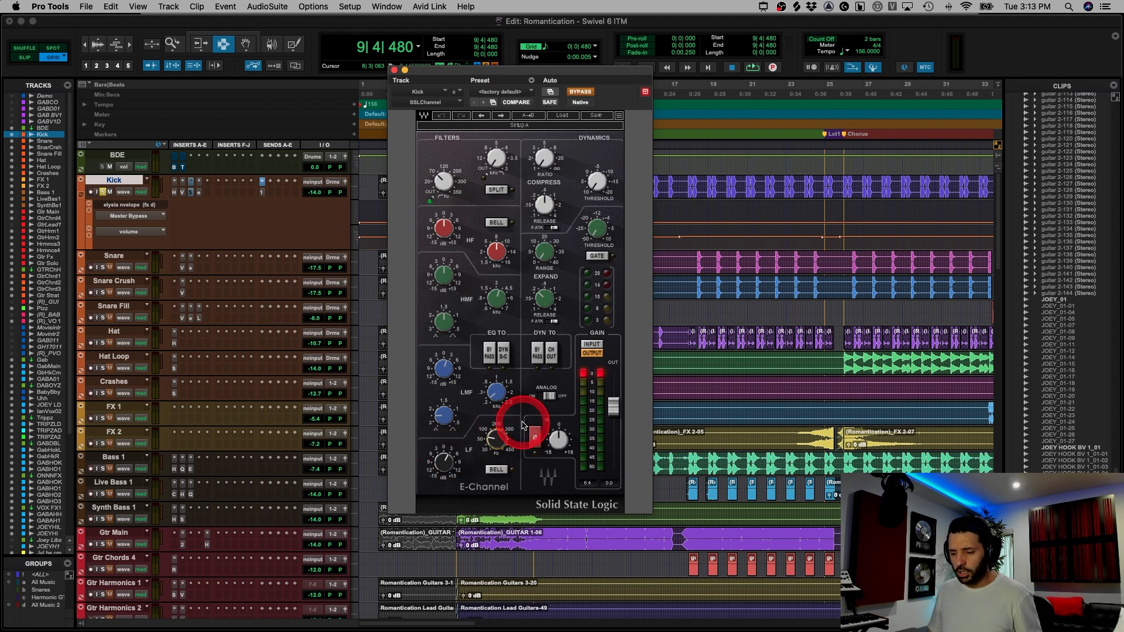
{"action": "left_click_drag", "start_coordinate": [444, 463], "coordinate": [443, 460]}
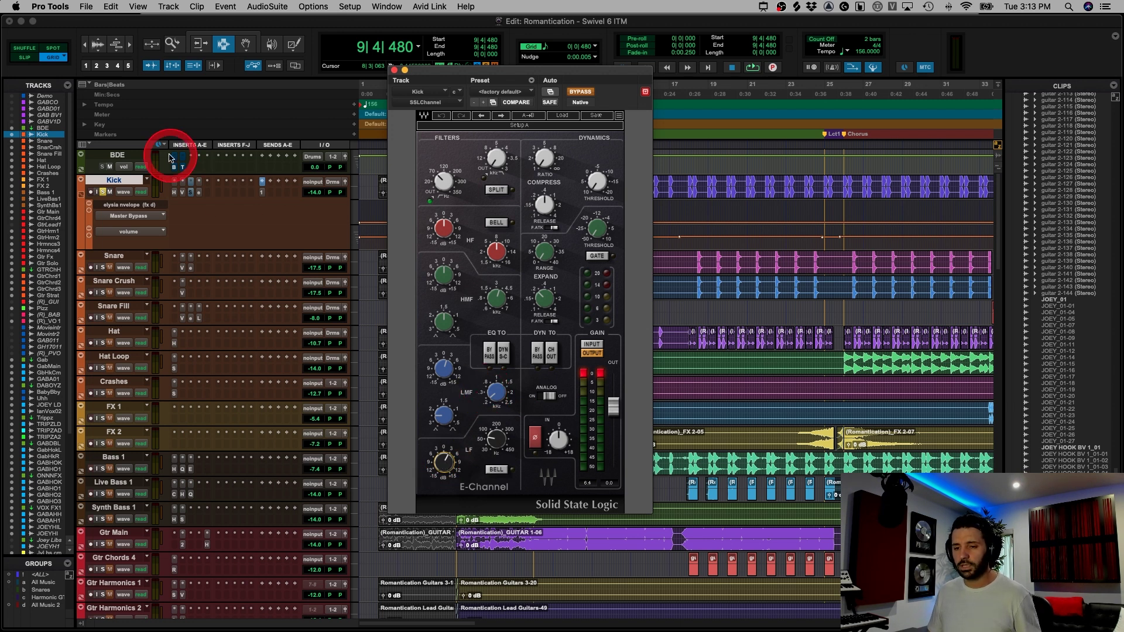
- Examine SSLChannel's high-pass filter, then take the plug-in out of bypass and audition the kick from Verse 1
{"action": "left_click", "coordinate": [197, 193]}
{"action": "left_click", "coordinate": [434, 193]}
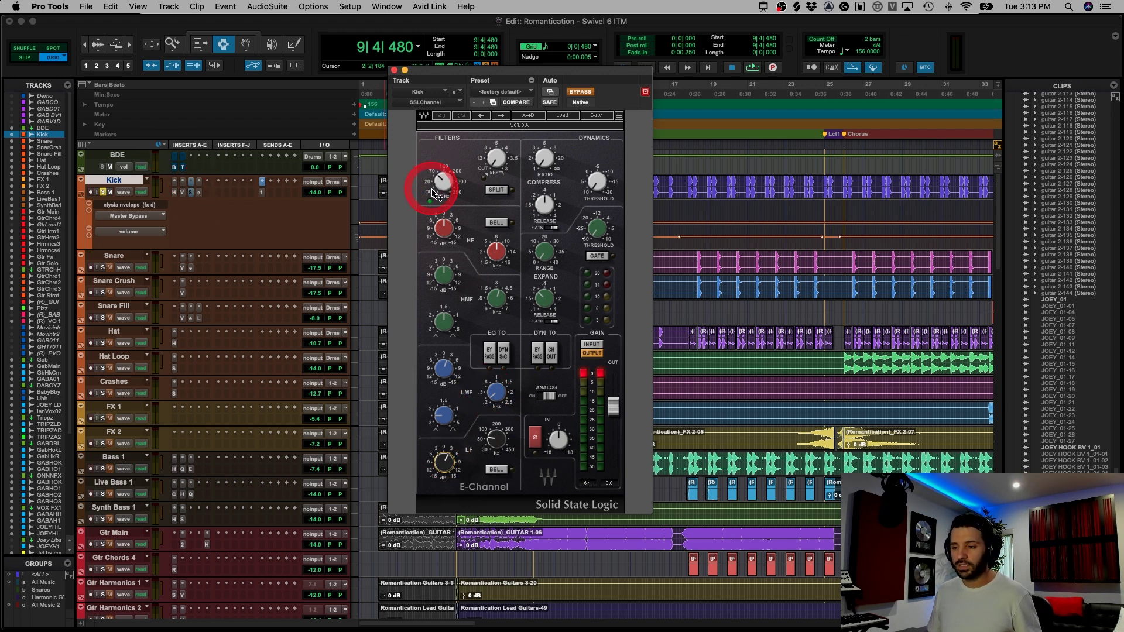
{"action": "mouse_move", "coordinate": [440, 187]}
{"action": "left_mouse_down"}
{"action": "mouse_move", "coordinate": [428, 183]}
{"action": "mouse_move", "coordinate": [450, 187]}
{"action": "mouse_move", "coordinate": [436, 190]}
{"action": "left_mouse_up"}
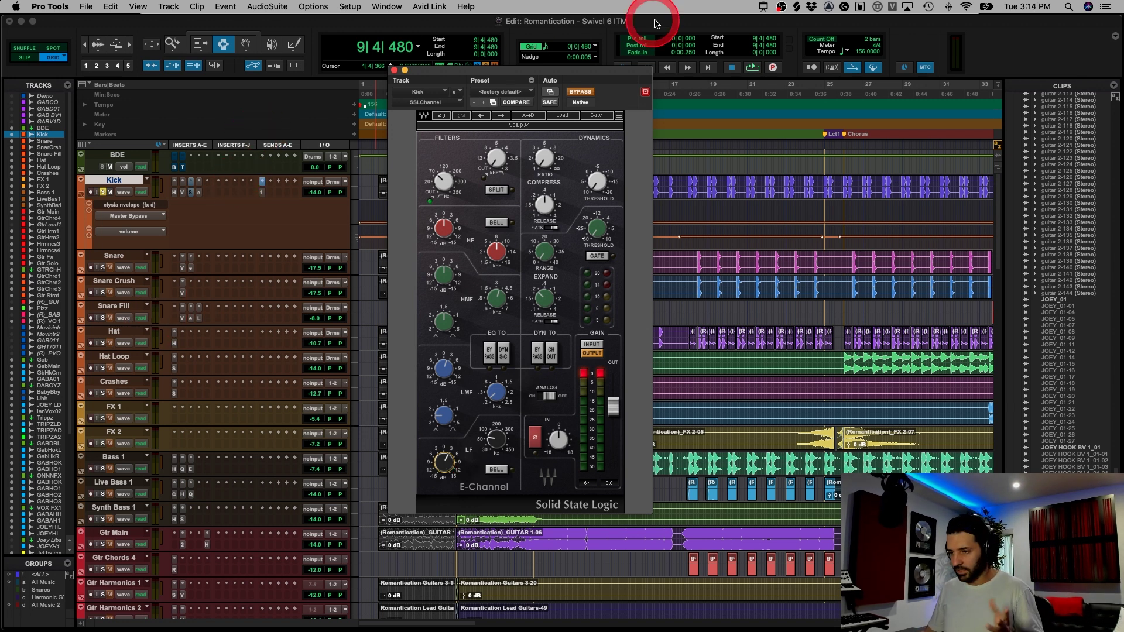
{"action": "key", "text": "space"}
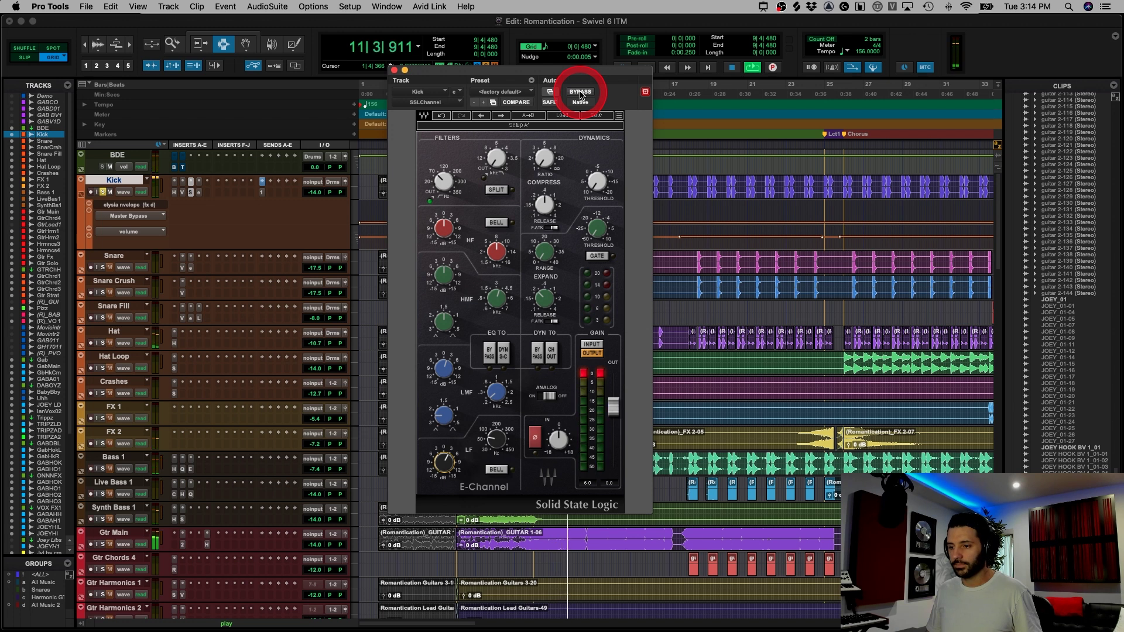
{"action": "key", "text": "space"}
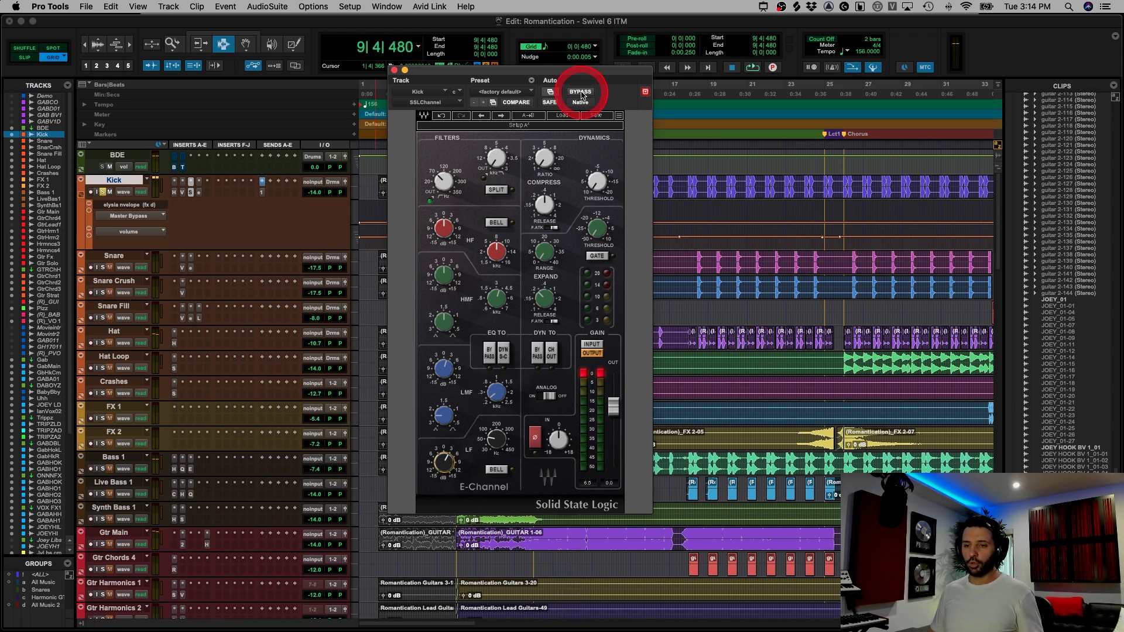
- Open the elysia nvelope on the Kick and try to audition it from the start of Verse 1
{"action": "left_click", "coordinate": [199, 195]}
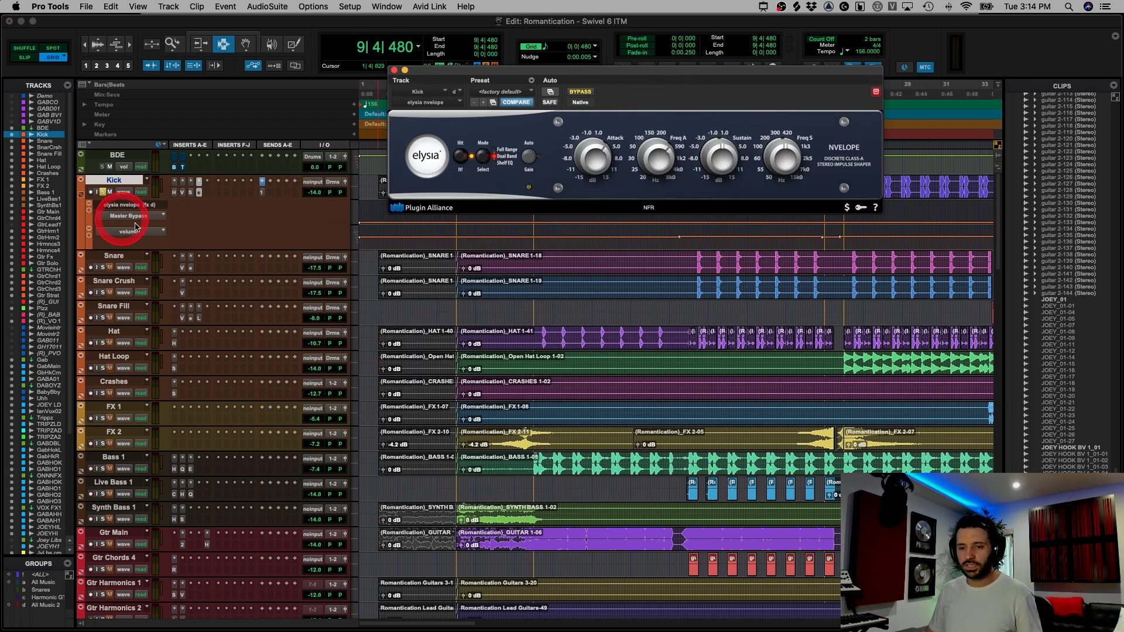
{"action": "key", "text": "super+bracketleft"}
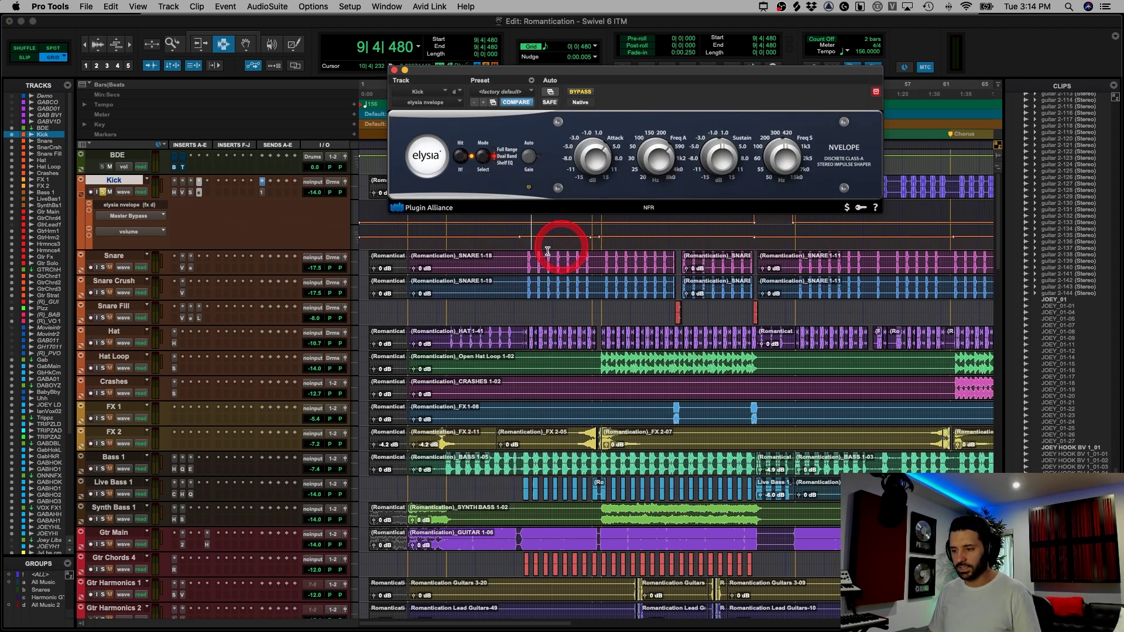
{"action": "left_click", "coordinate": [593, 98]}
{"action": "key", "text": "space"}
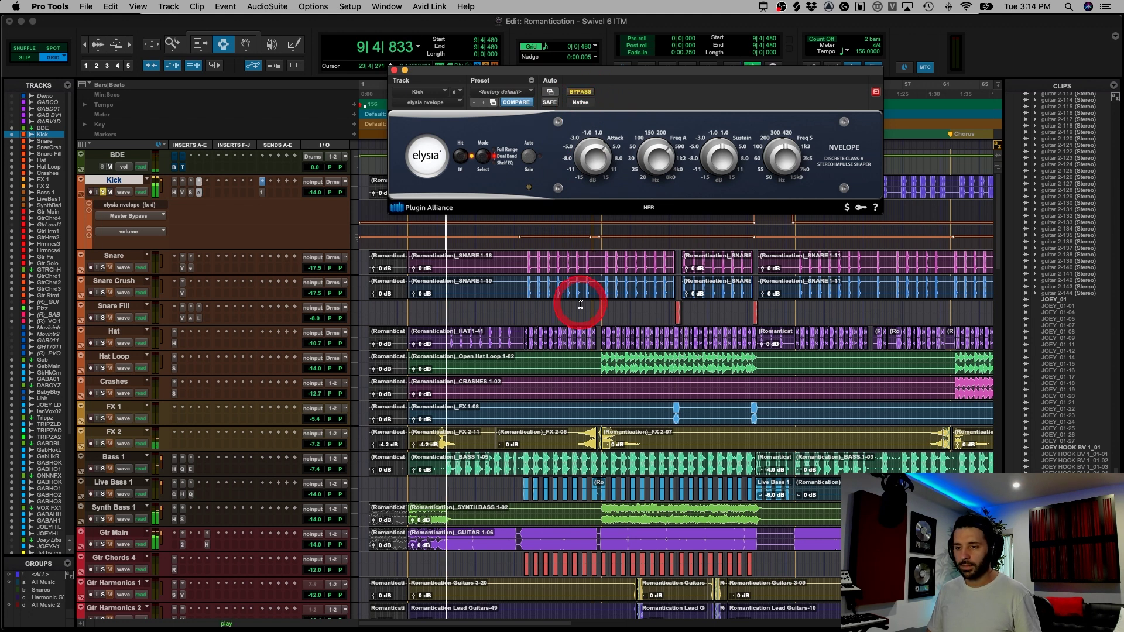
{"action": "key", "text": "space"}
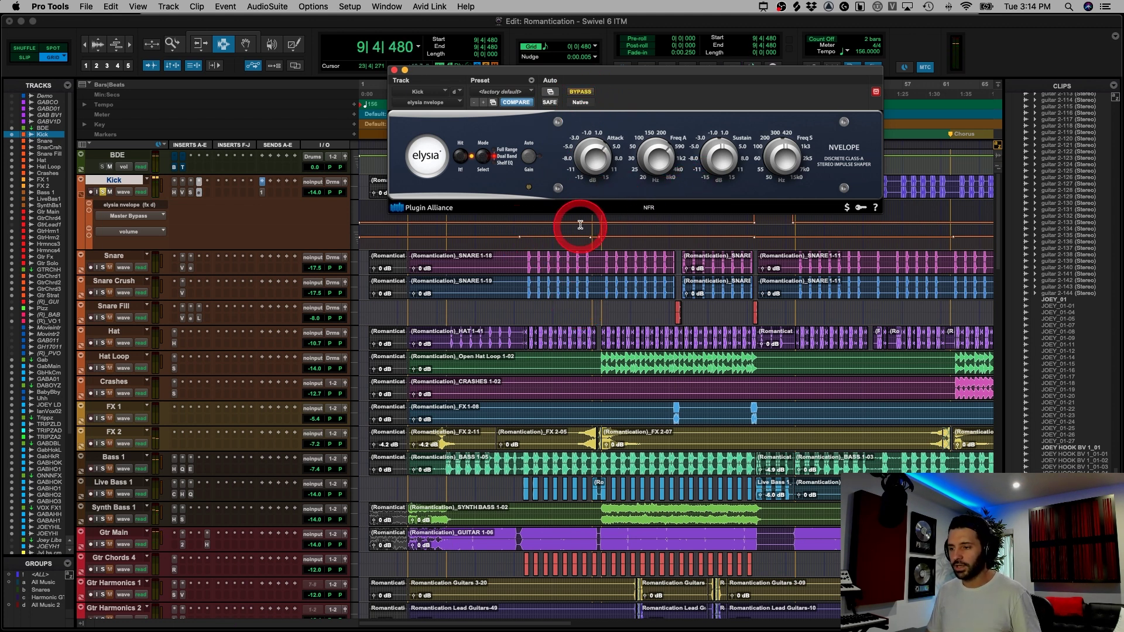
- Compare the kick with the elysia nvelope insert made inactive and reactivated, playing Verse 1 each time
{"action": "left_click", "coordinate": [199, 193], "text": "ctrl+super"}
{"action": "key", "text": "space"}
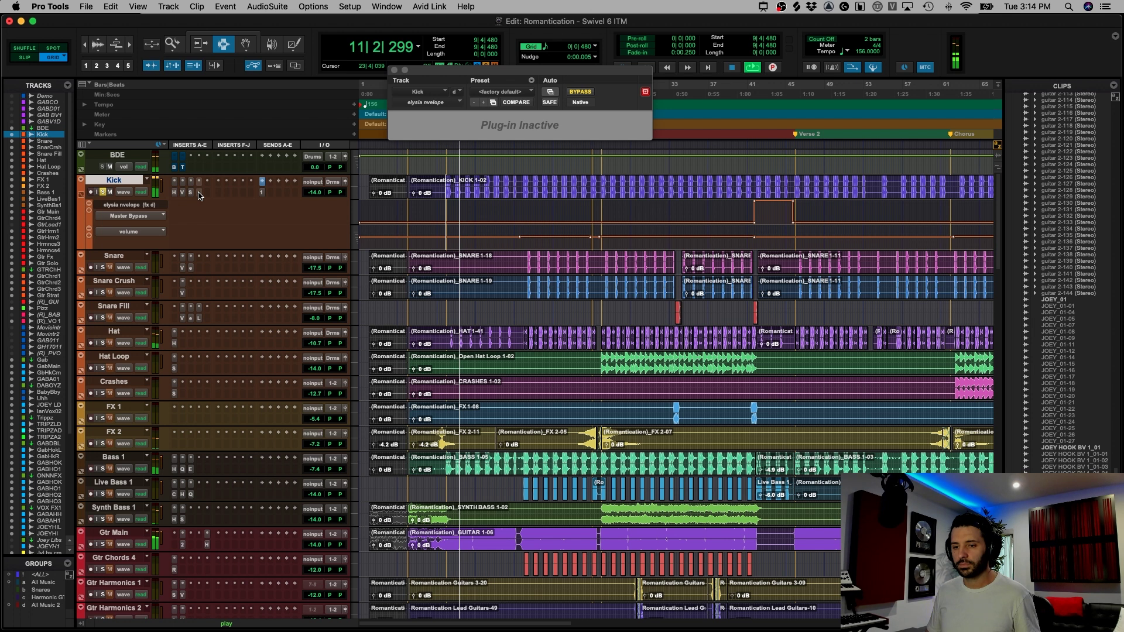
{"action": "left_click", "coordinate": [199, 193], "text": "ctrl+super"}
{"action": "left_click", "coordinate": [717, 296]}
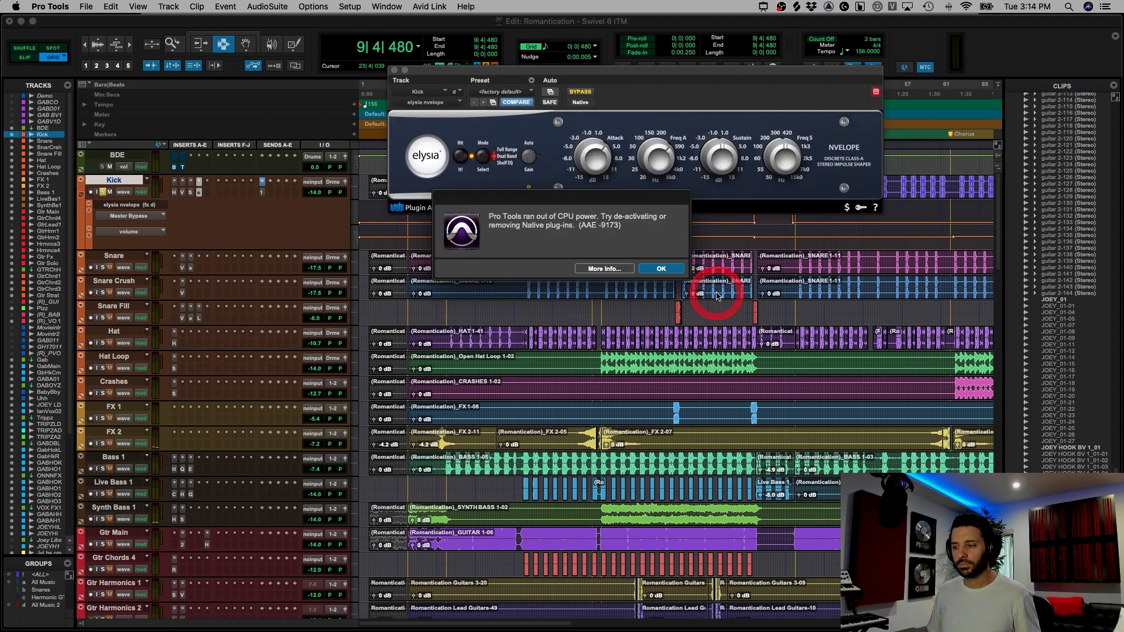
{"action": "left_click", "coordinate": [660, 270]}
{"action": "key", "text": "space"}
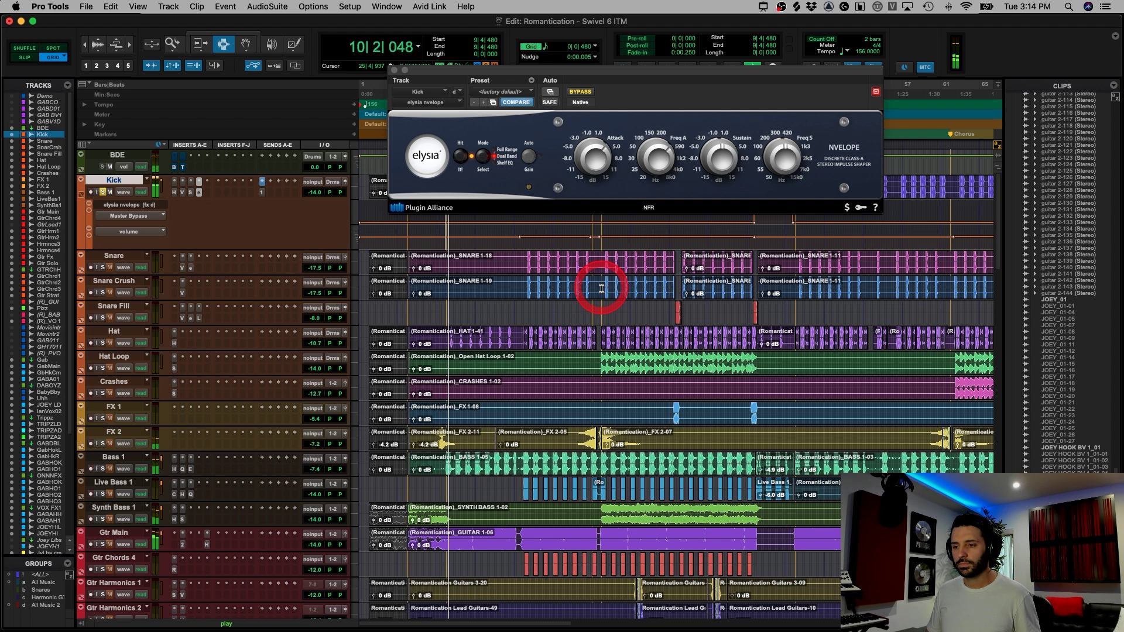
{"action": "left_click", "coordinate": [200, 196]}
{"action": "key", "text": "space"}
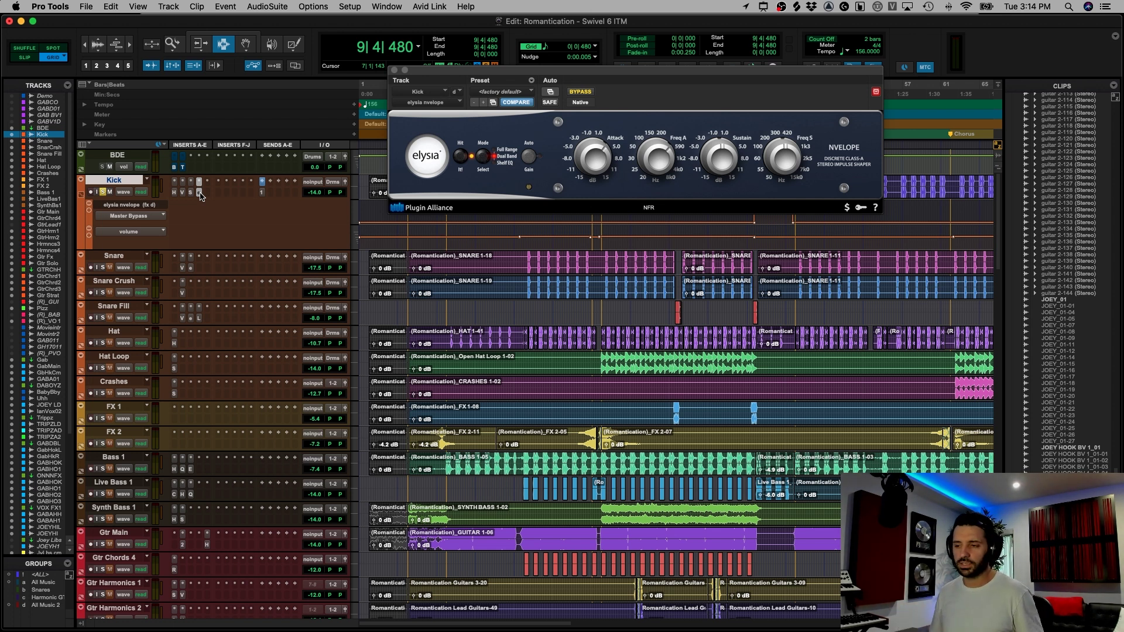
- Review the Kick's send a to Key 1 and select the Kick track from 15|1|000 to 30|1|000
{"action": "left_click_drag", "start_coordinate": [287, 194], "coordinate": [467, 78]}
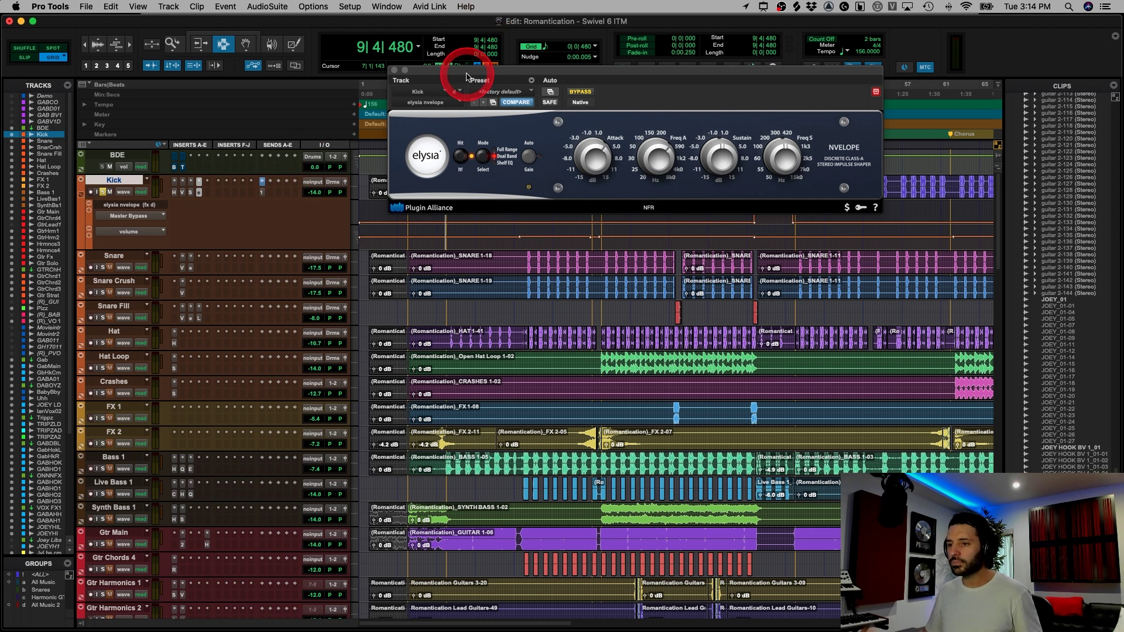
{"action": "left_click", "coordinate": [393, 70]}
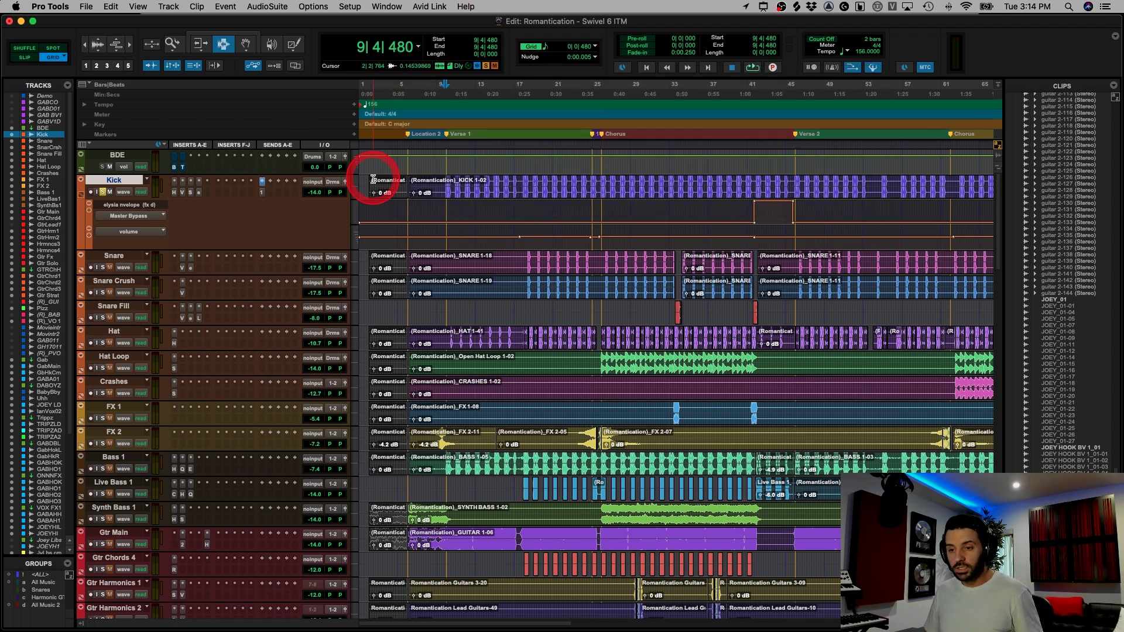
{"action": "left_click", "coordinate": [263, 188]}
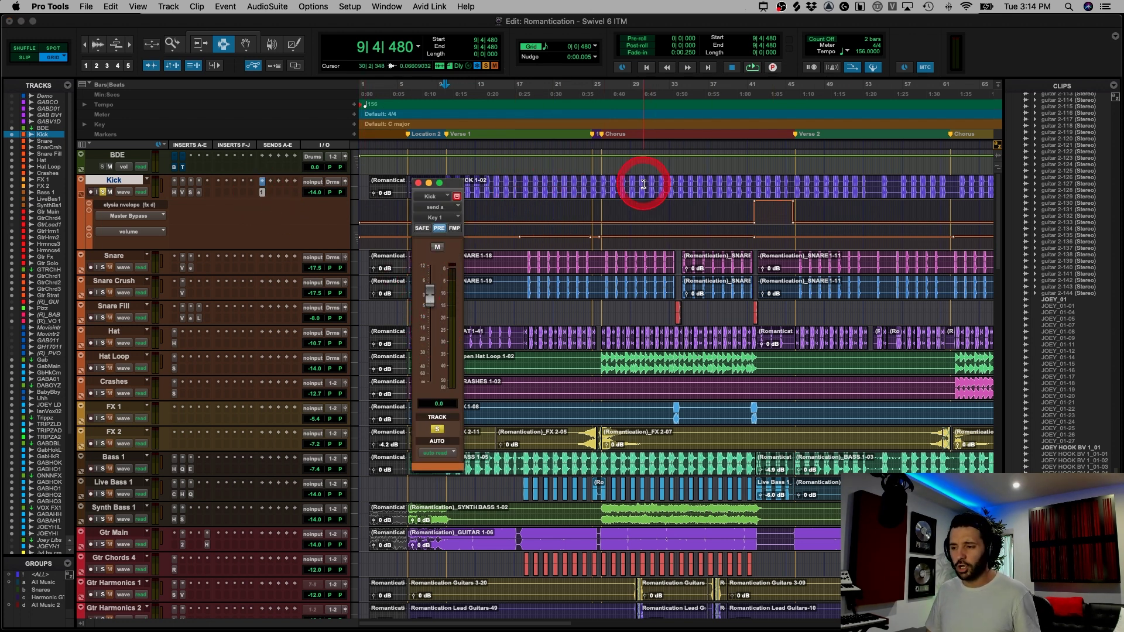
{"action": "left_click_drag", "start_coordinate": [644, 184], "coordinate": [495, 186]}
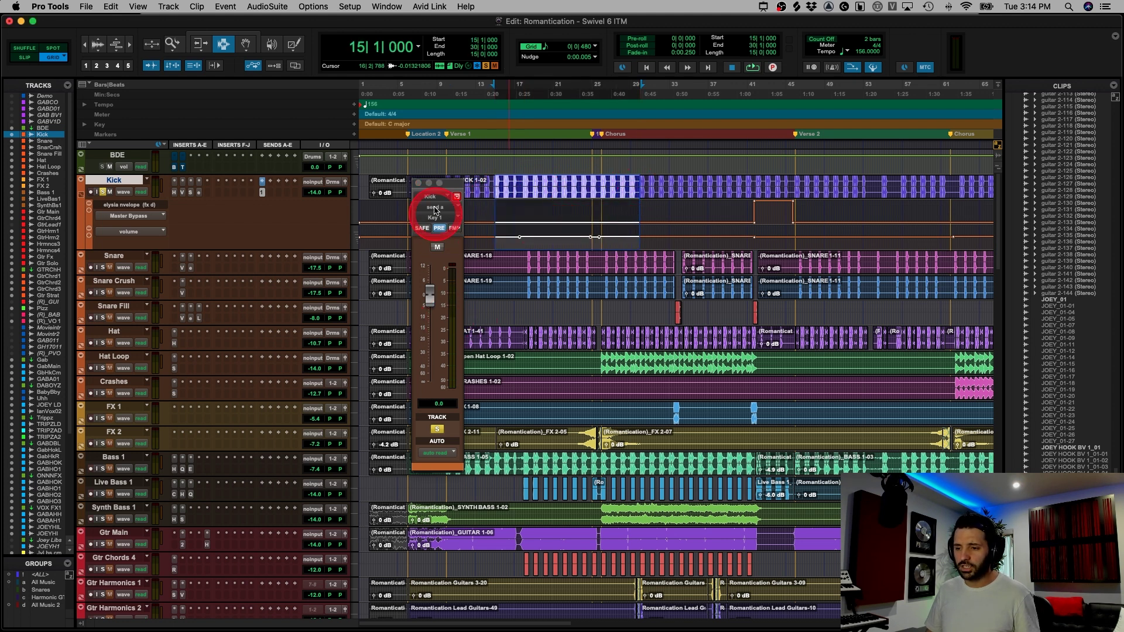
{"action": "left_click", "coordinate": [418, 183]}
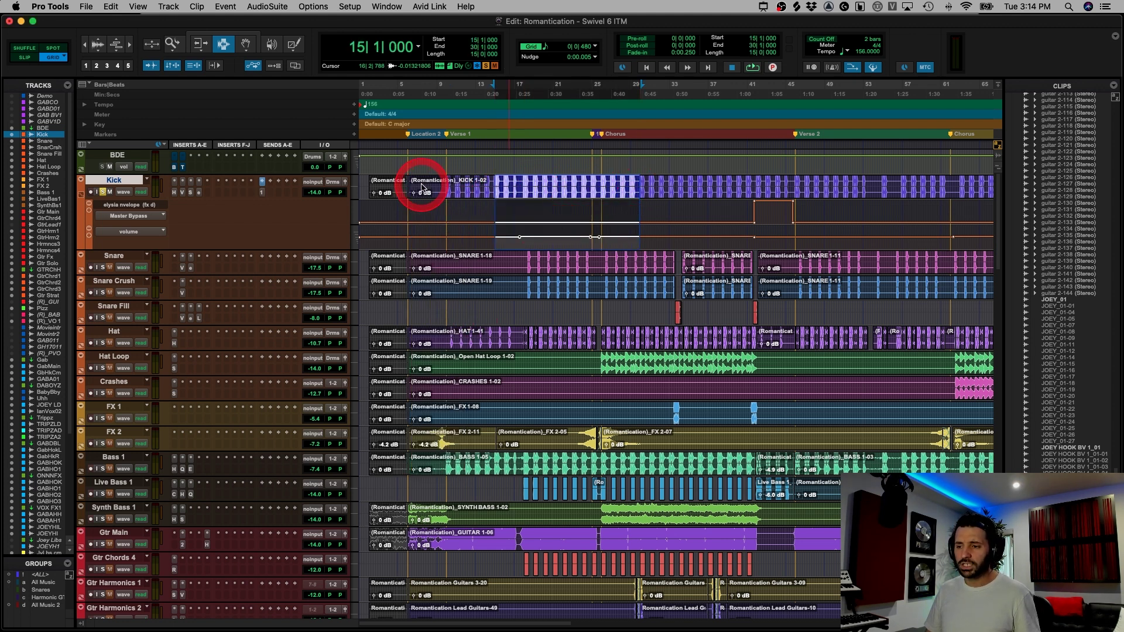
- Point out the Bass 1 and Live Bass 1 parts from 8|2|000 to 32|1|480, including Live Bass 1's entry at 17|4|000
{"action": "left_click", "coordinate": [444, 187]}
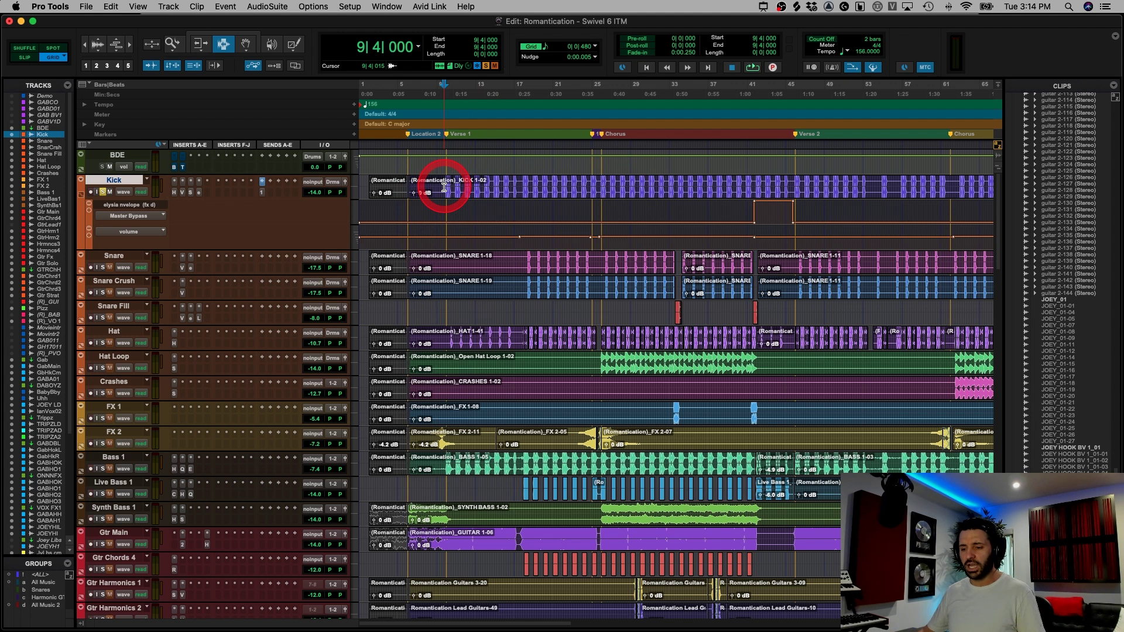
{"action": "left_click_drag", "start_coordinate": [433, 469], "coordinate": [660, 495]}
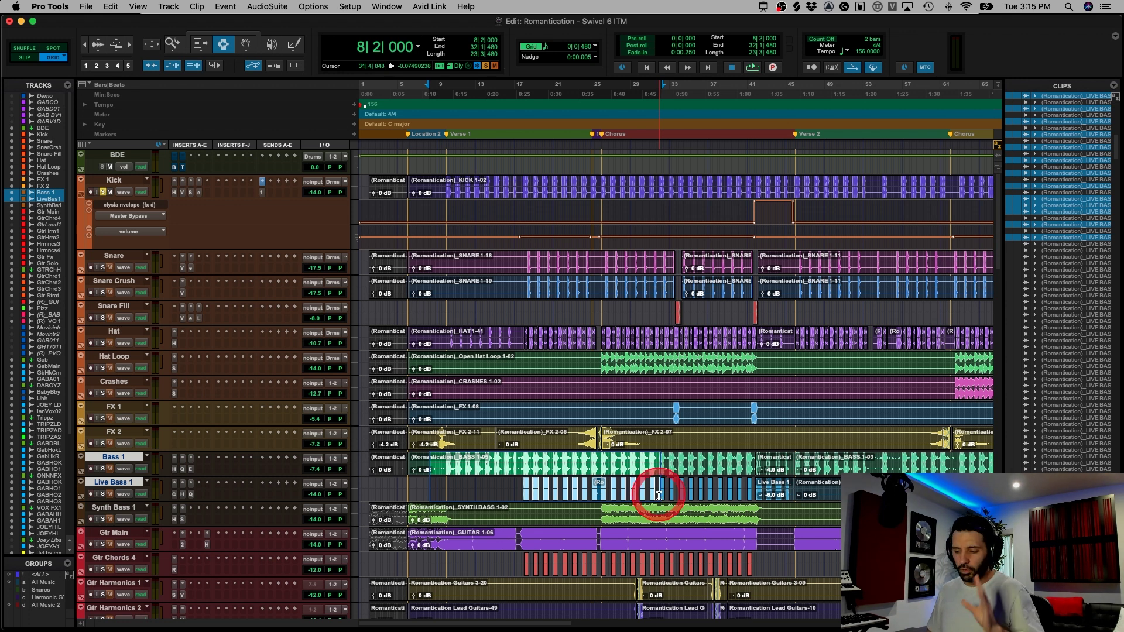
{"action": "left_click", "coordinate": [521, 489]}
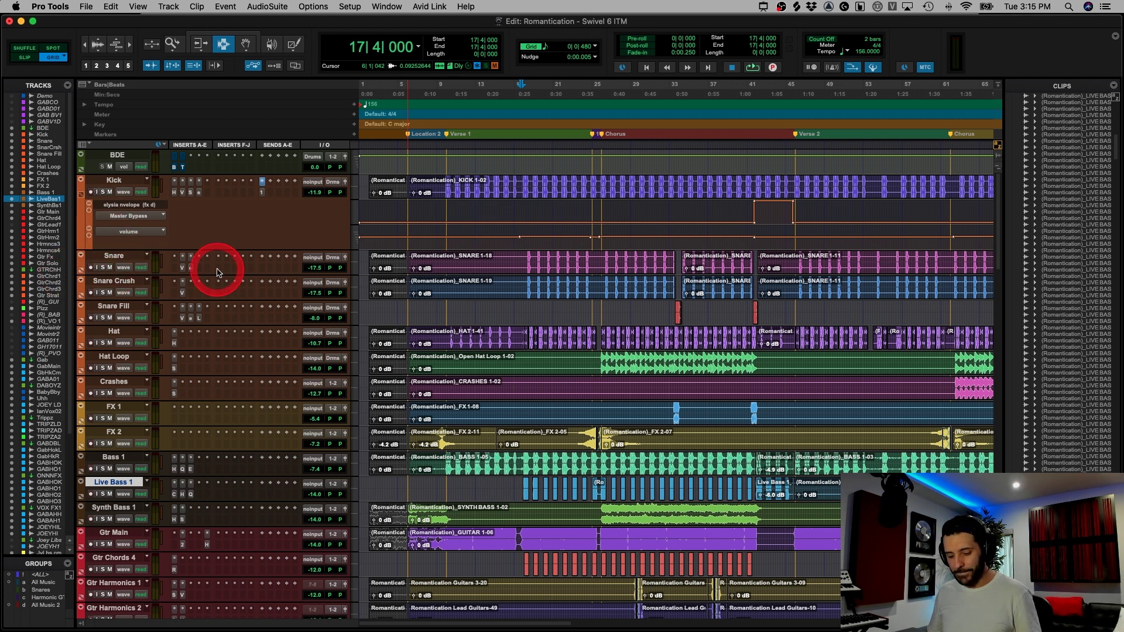
- Examine the Kick's volume automation across the whole song in an enlarged view, marking Verse 1 from 10|1|000 to 16|3|000
{"action": "key", "text": "super+bracketleft"}
{"action": "triple_click", "coordinate": [486, 239]}
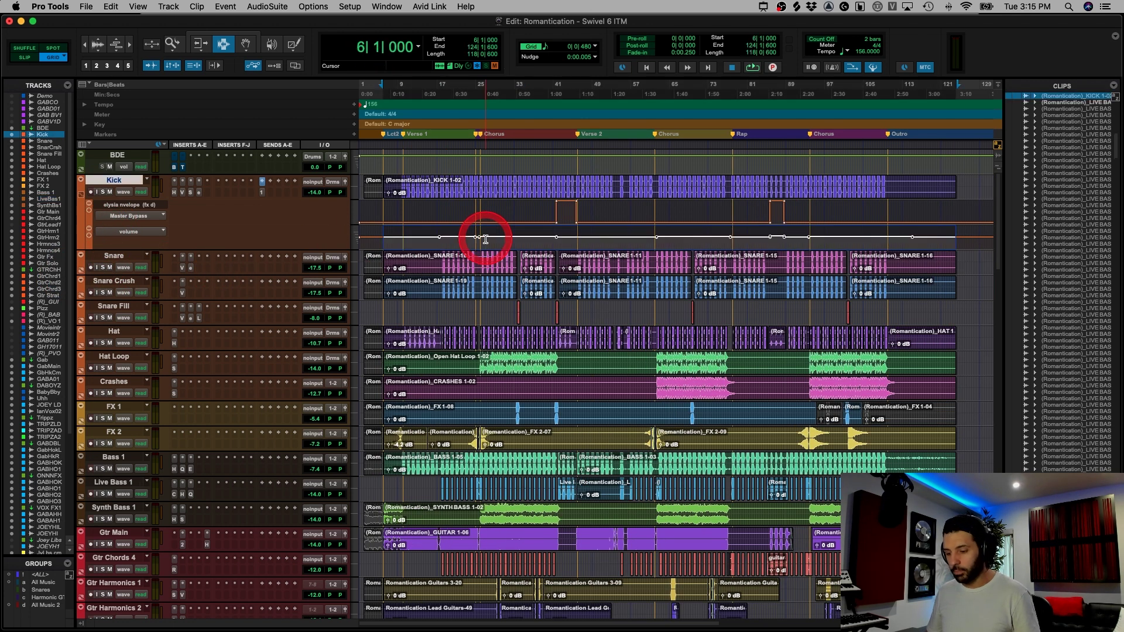
{"action": "key", "text": "e"}
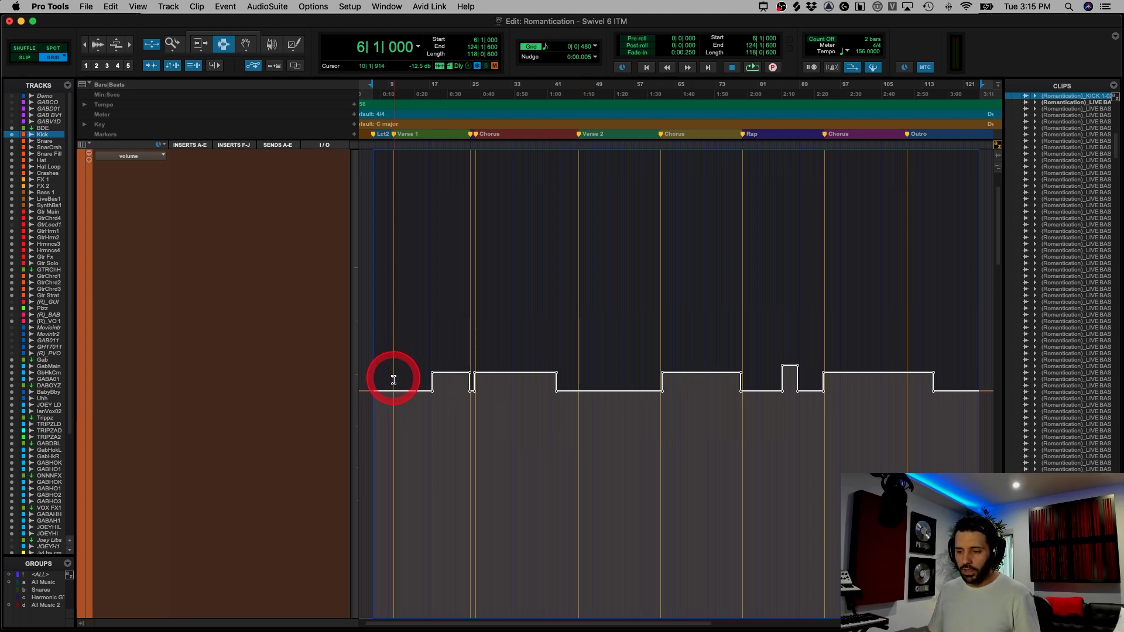
{"action": "left_click_drag", "start_coordinate": [393, 380], "coordinate": [423, 378]}
{"action": "key", "text": "ctrl+e"}
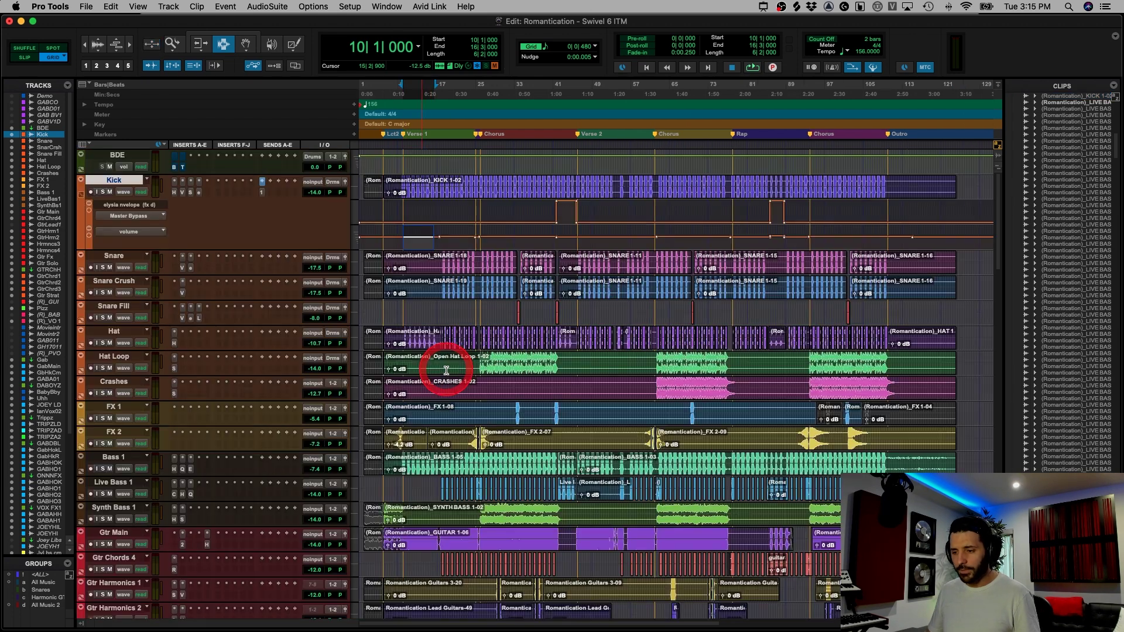
{"action": "left_click", "coordinate": [417, 240]}
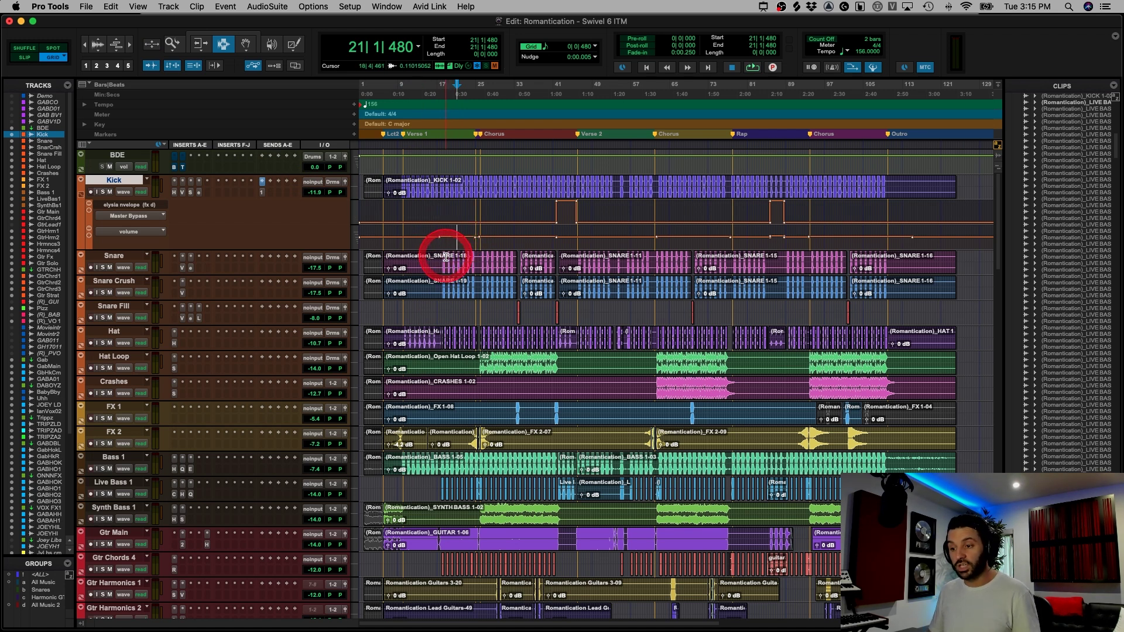
- Mark the Snare part from 17|3|480 to 34|2|000 and inspect the Kick's volume automation leading into it, from 14|4|000 to 17|3|000
{"action": "left_click_drag", "start_coordinate": [445, 260], "coordinate": [526, 264]}
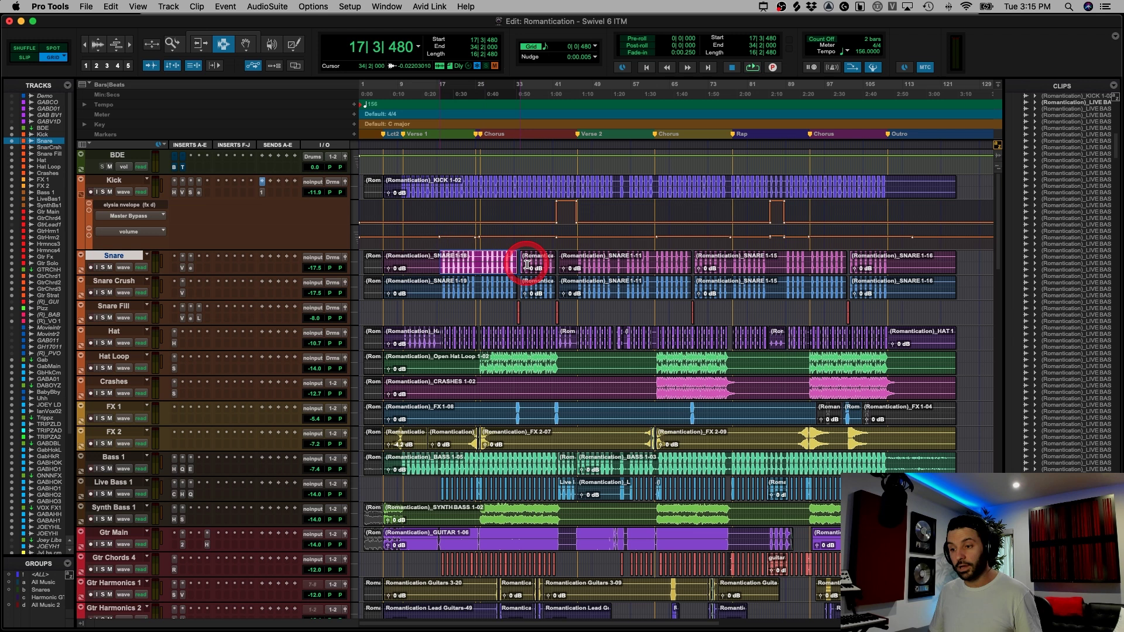
{"action": "left_click", "coordinate": [429, 241]}
{"action": "left_click", "coordinate": [474, 240]}
{"action": "key", "text": "ctrl+bracketright"}
{"action": "left_click", "coordinate": [498, 245]}
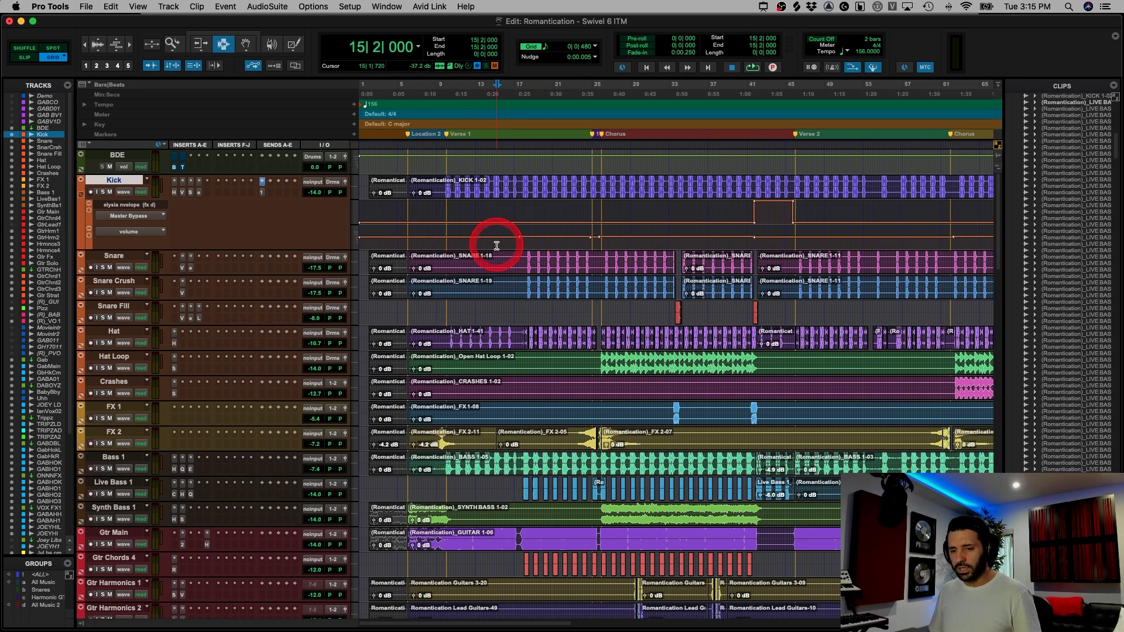
{"action": "key", "text": "ctrl+bracketleft"}
{"action": "left_click_drag", "start_coordinate": [429, 237], "coordinate": [441, 239]}
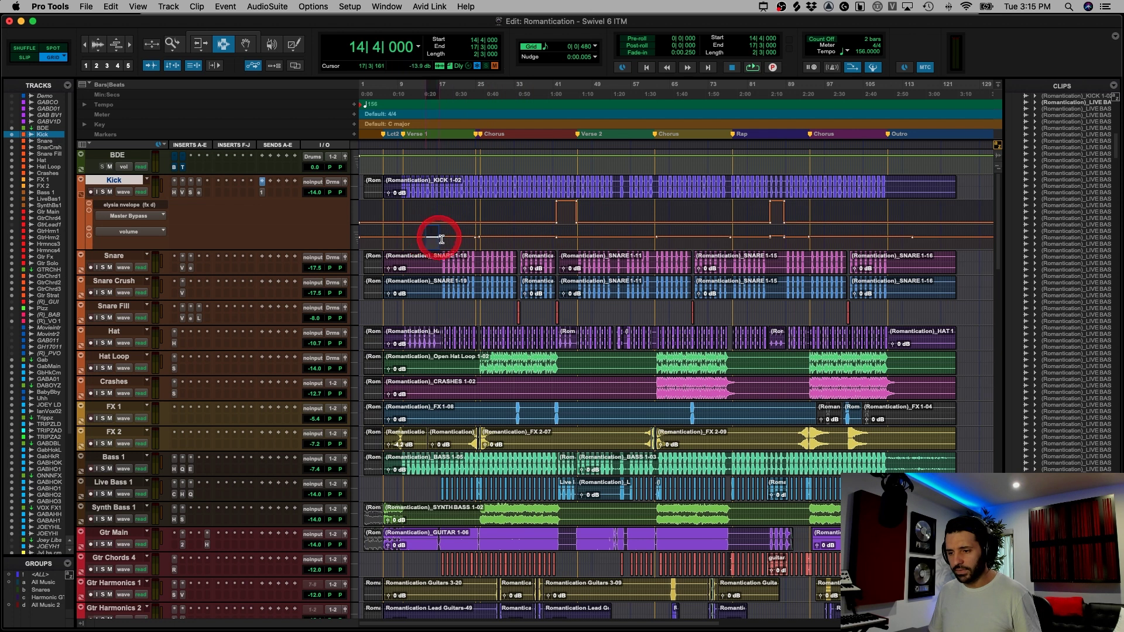
{"action": "left_click", "coordinate": [434, 237]}
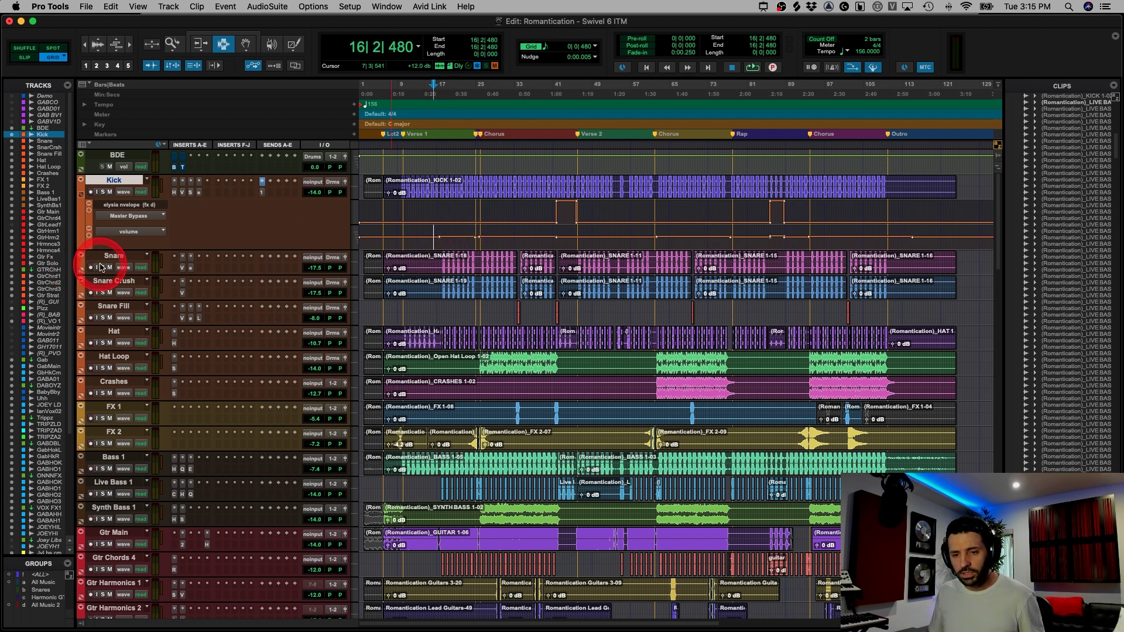
- Solo the Snare and audition it from 18|1|480, comparing both of its inserts bypassed and active
{"action": "left_click", "coordinate": [101, 267]}
{"action": "left_click", "coordinate": [441, 268]}
{"action": "left_click", "coordinate": [179, 271]}
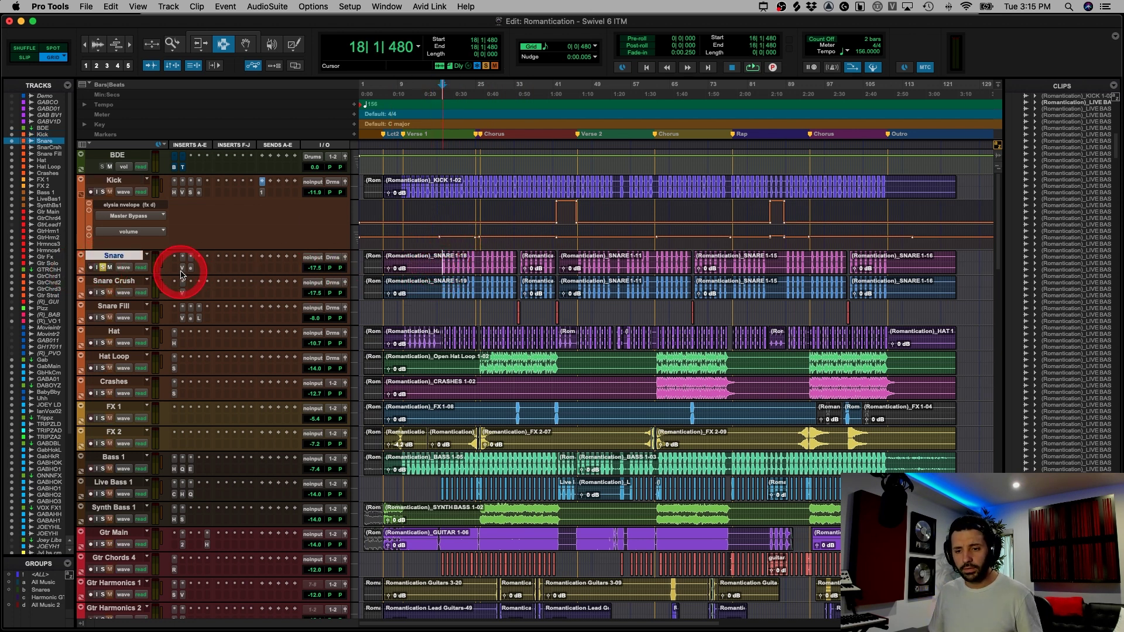
{"action": "left_click", "coordinate": [183, 269], "text": "super"}
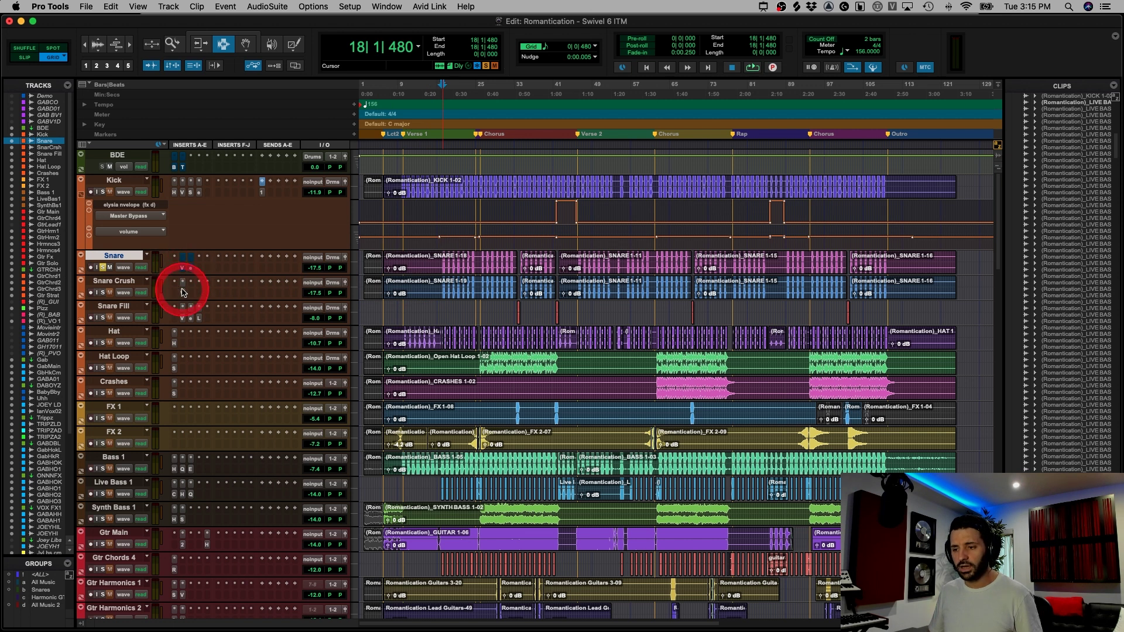
{"action": "left_click", "coordinate": [429, 352]}
{"action": "left_click", "coordinate": [370, 381]}
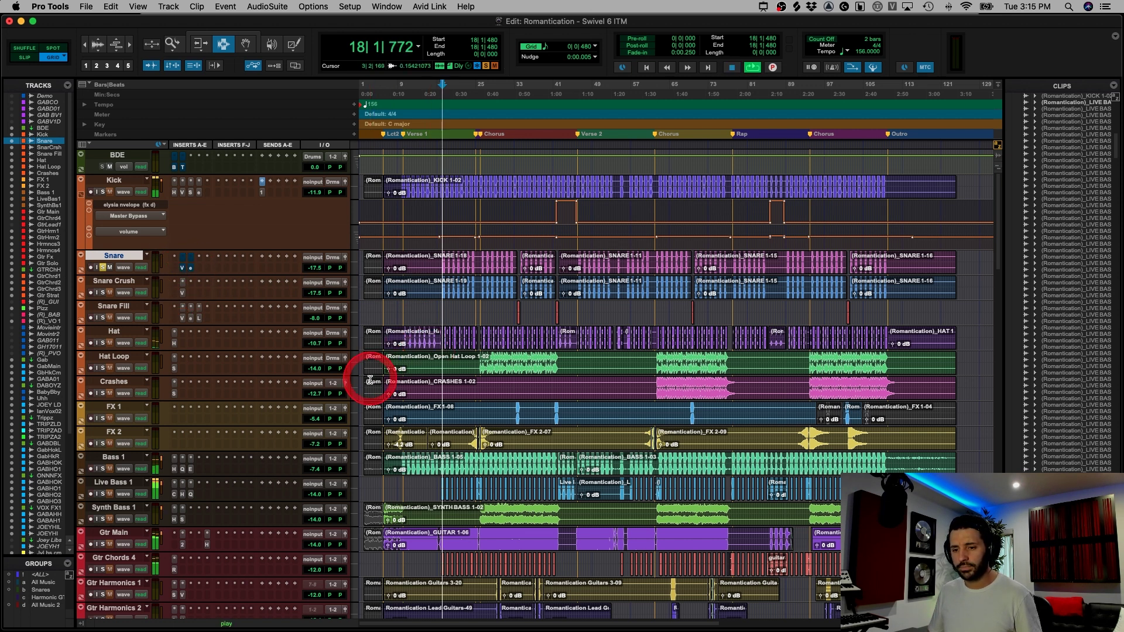
{"action": "left_click", "coordinate": [183, 269], "text": "super"}
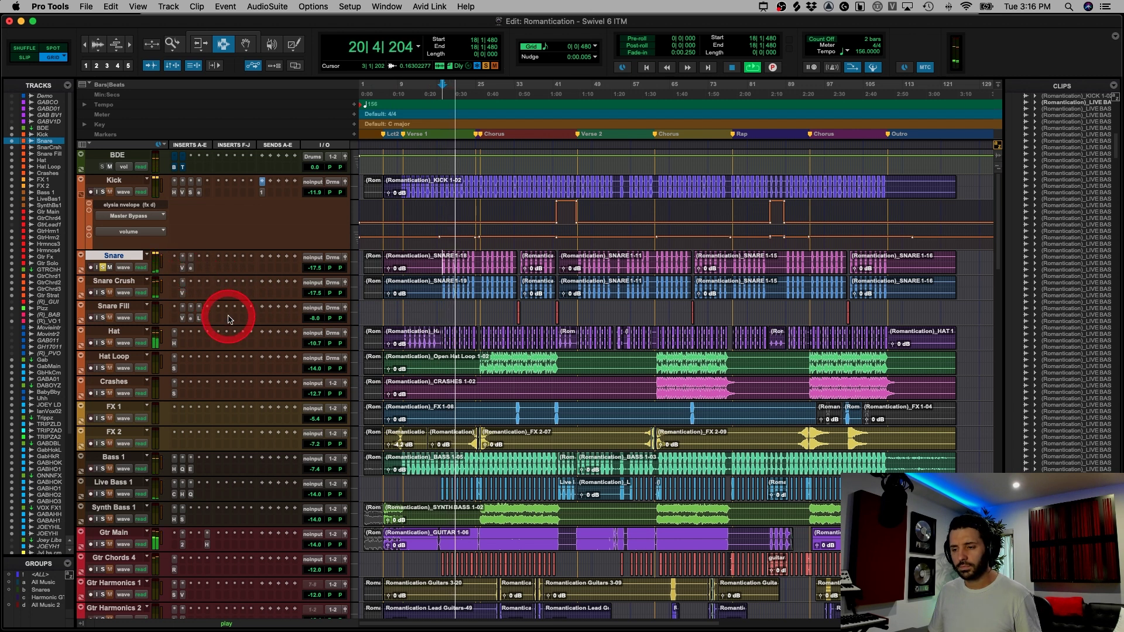
{"action": "left_click", "coordinate": [211, 277]}
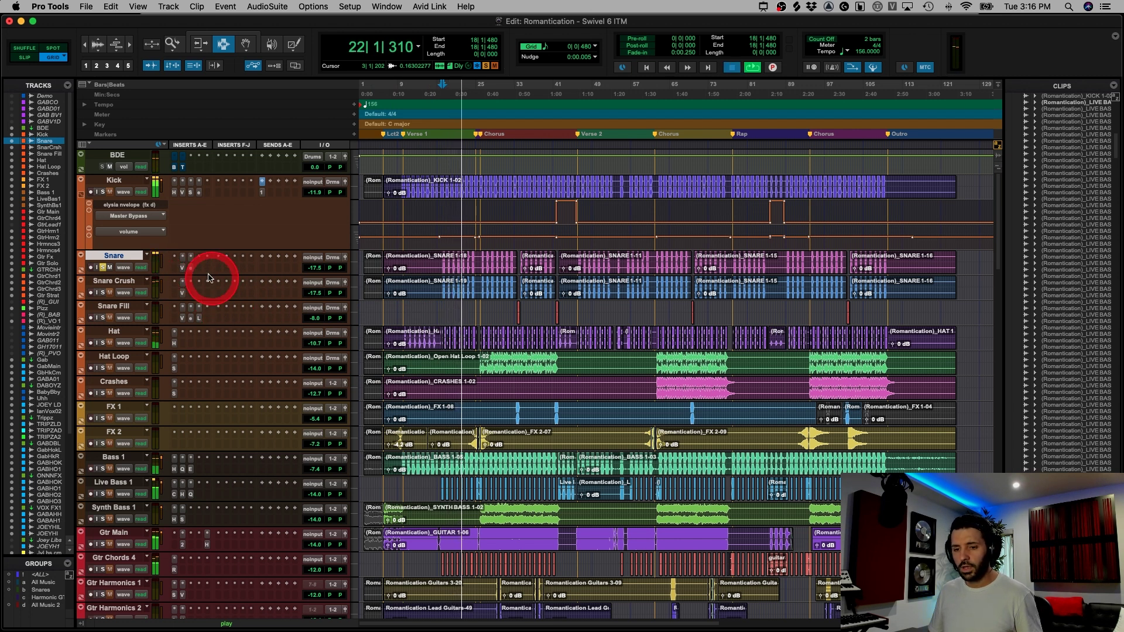
{"action": "key", "text": "space"}
- Review the Virtual Mix Rack modules on the Snare, moving its window clear of the view before closing it
{"action": "left_click", "coordinate": [183, 267]}
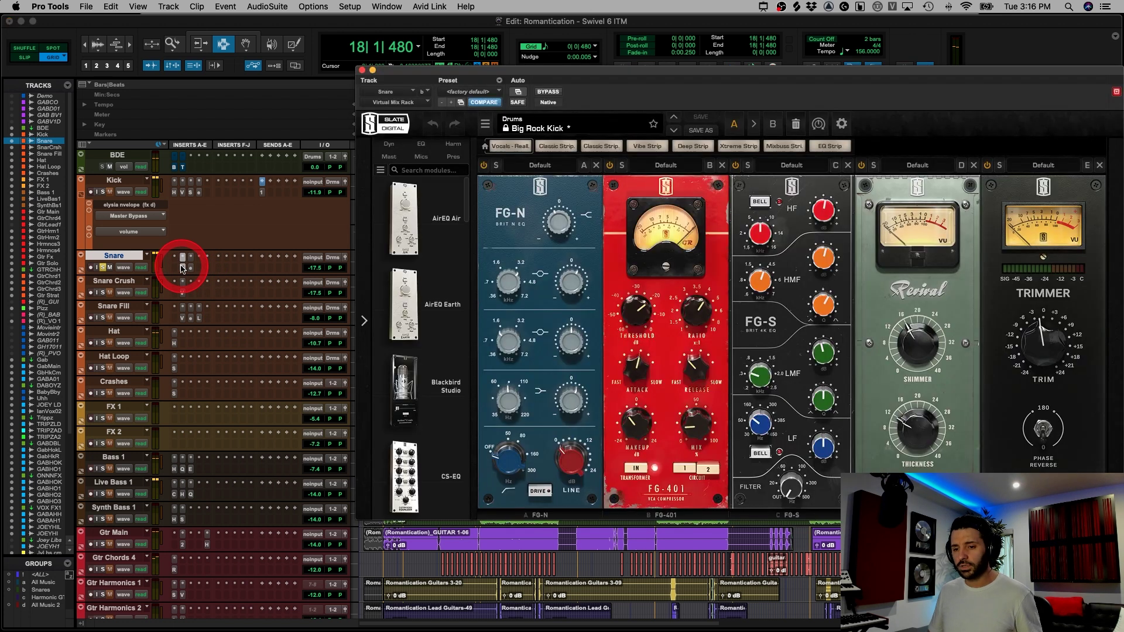
{"action": "left_click_drag", "start_coordinate": [559, 75], "coordinate": [413, 69]}
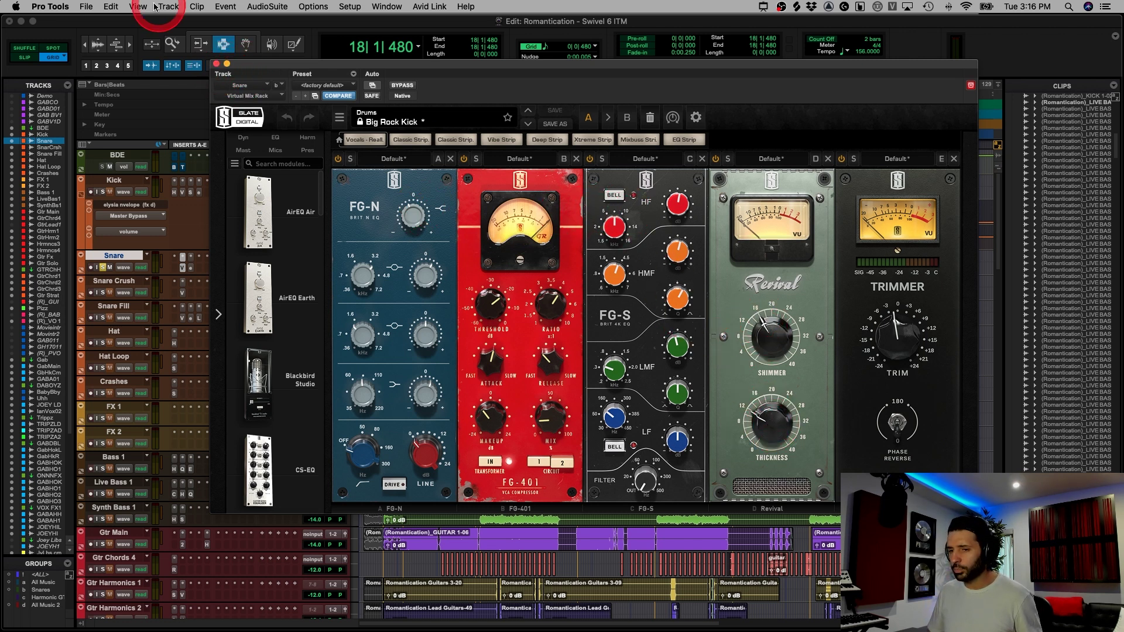
{"action": "left_click", "coordinate": [216, 64]}
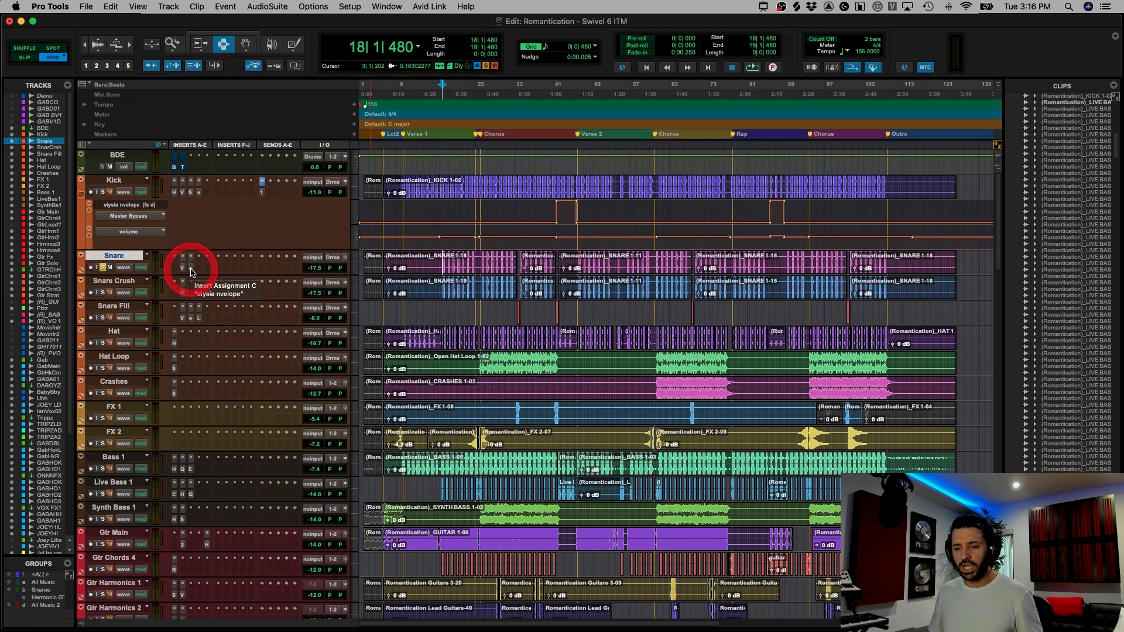
- Open the Snare's elysia nvelope and compare the snare with the plug-in bypassed and active, playing from 18|2|480
{"action": "left_click", "coordinate": [192, 271]}
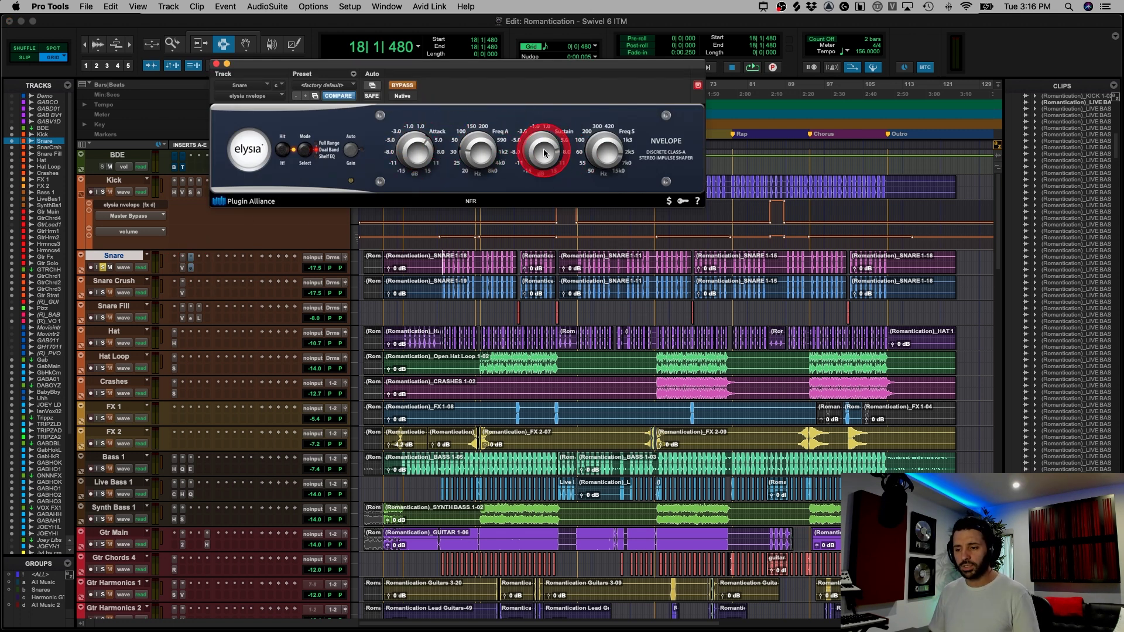
{"action": "key", "text": "ctrl+]"}
{"action": "key", "text": "ctrl+]"}
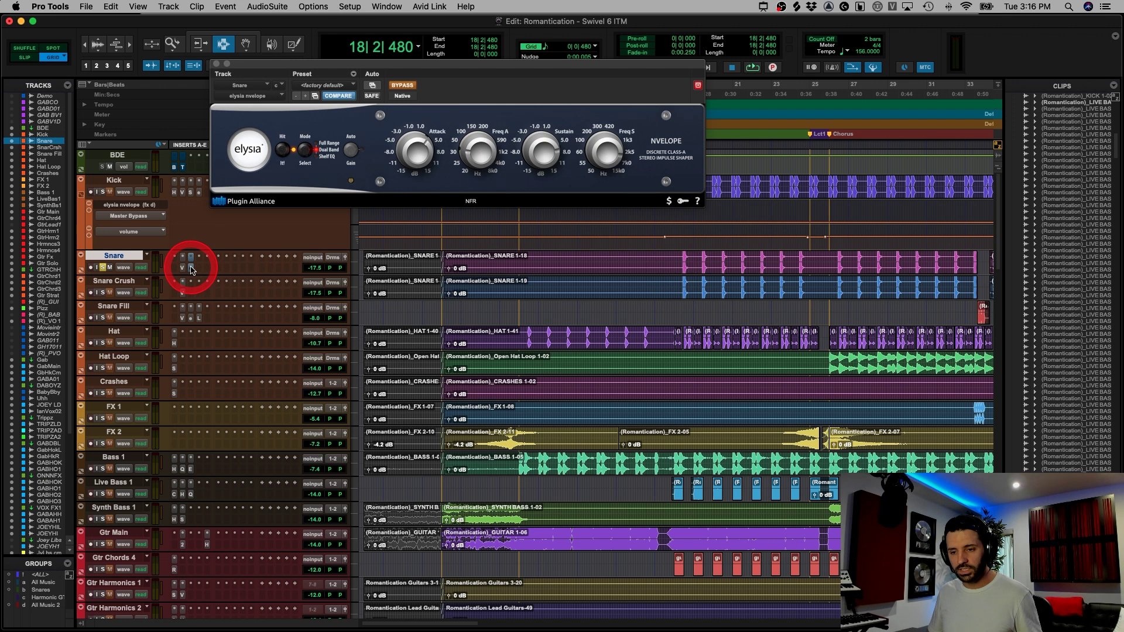
{"action": "key", "text": "space"}
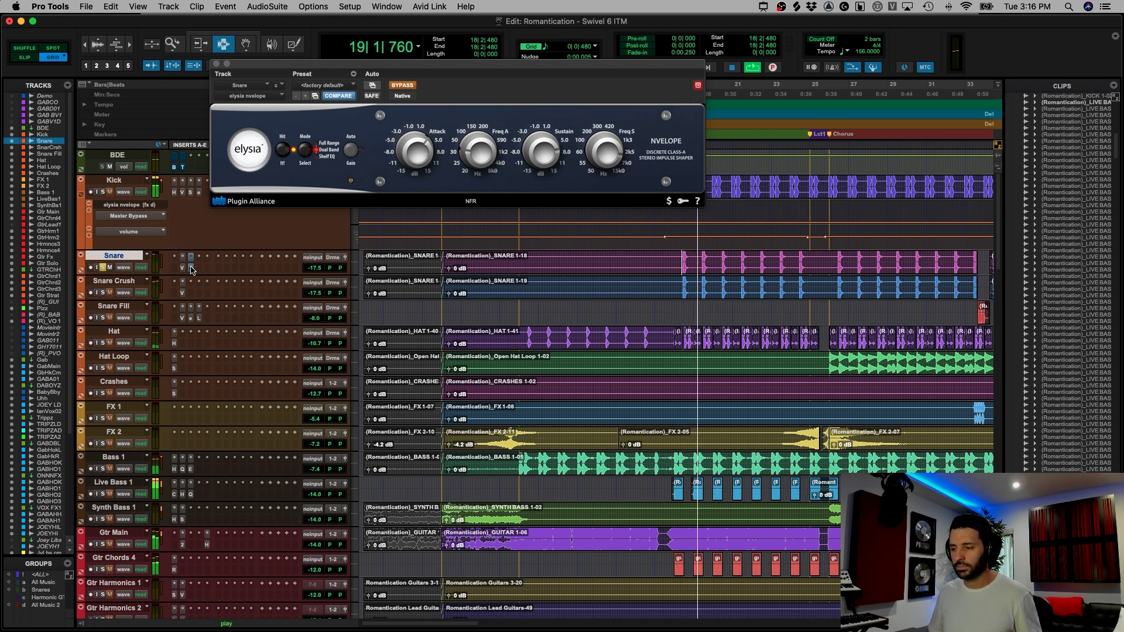
{"action": "left_click", "coordinate": [192, 268], "text": "super"}
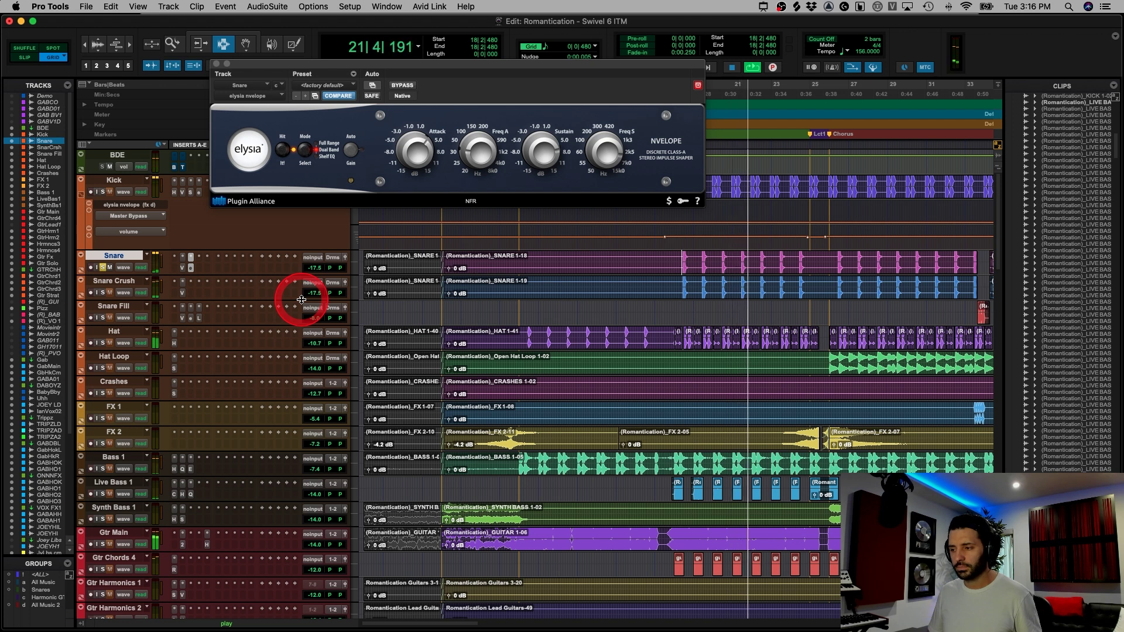
{"action": "key", "text": "space"}
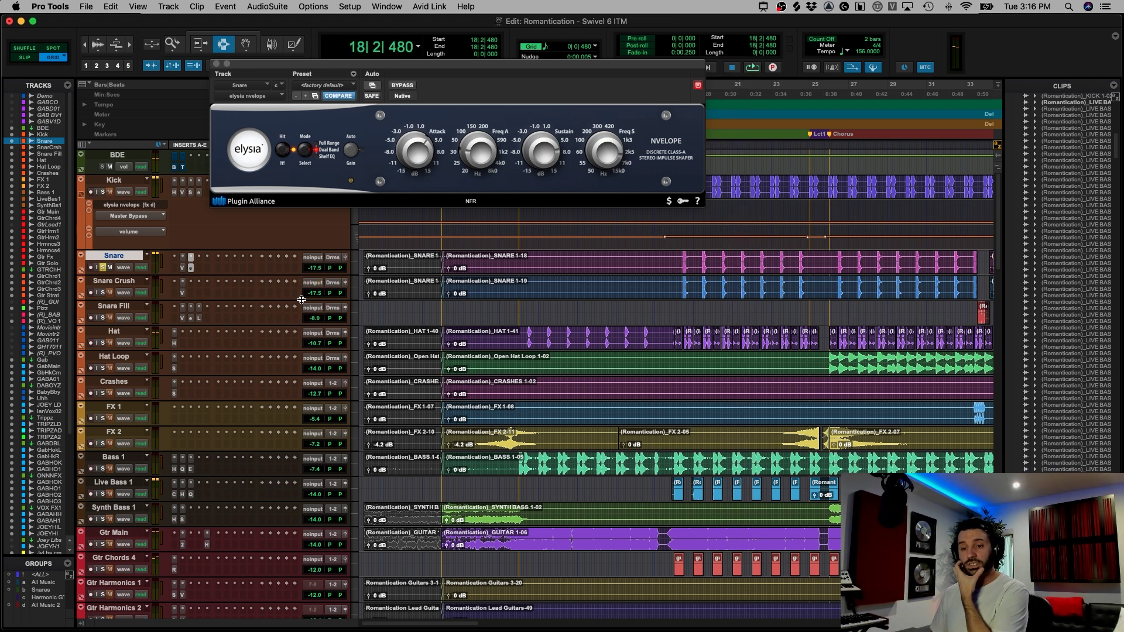
- Solo the Snare Crush in place of the Snare and select its clip from 17|3|480 to 24|3|480
{"action": "left_click_drag", "start_coordinate": [103, 299], "coordinate": [103, 292]}
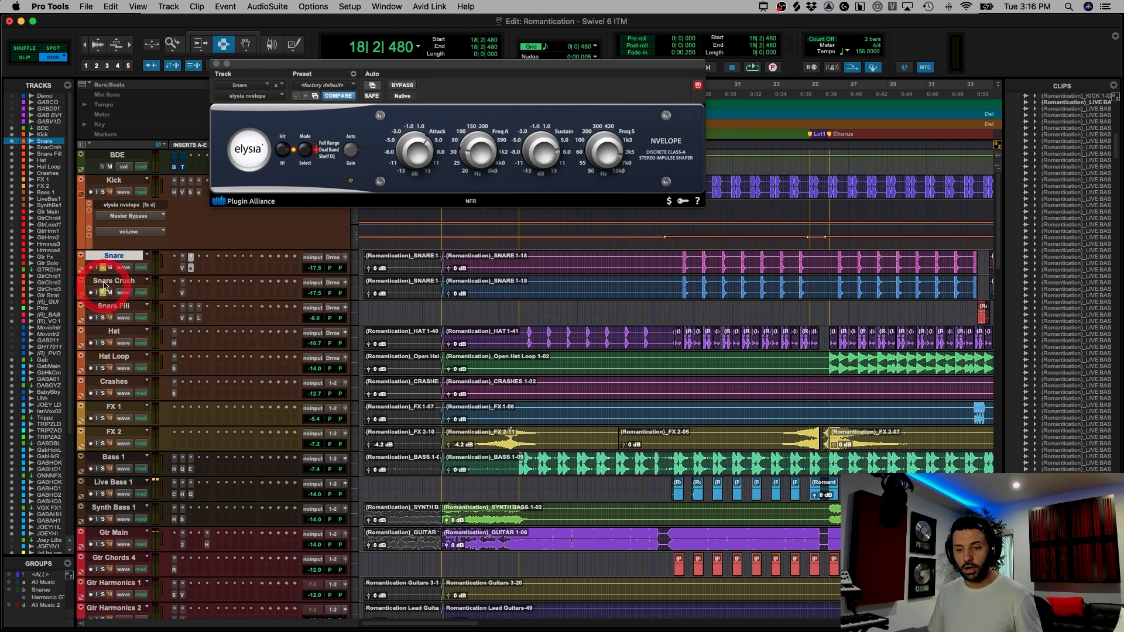
{"action": "double_click", "coordinate": [753, 282]}
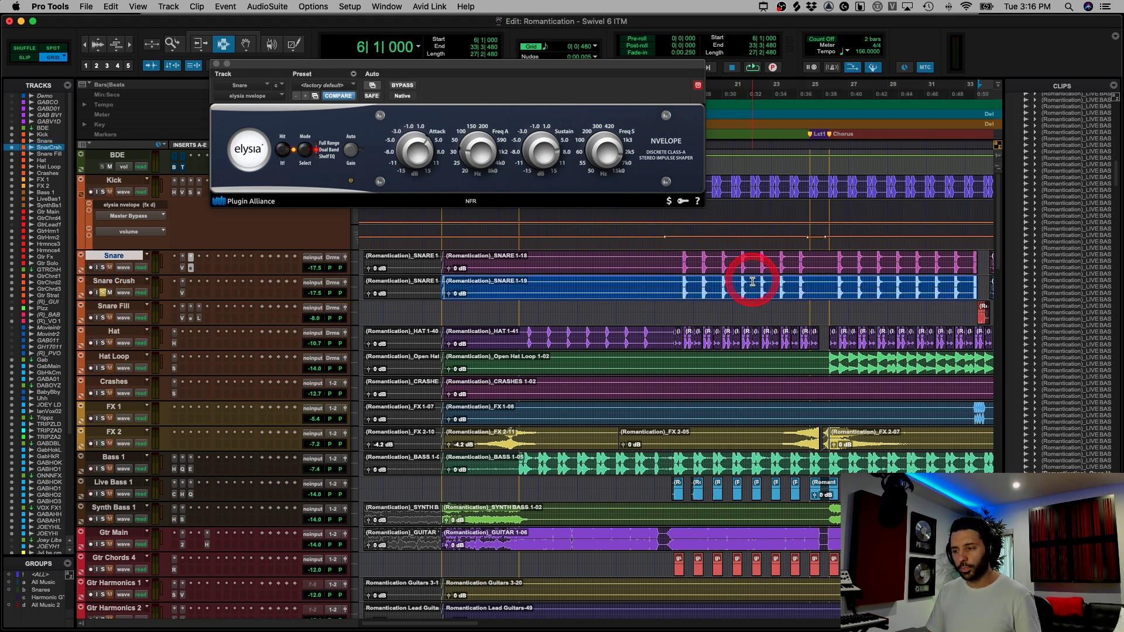
{"action": "left_click_drag", "start_coordinate": [665, 276], "coordinate": [802, 285]}
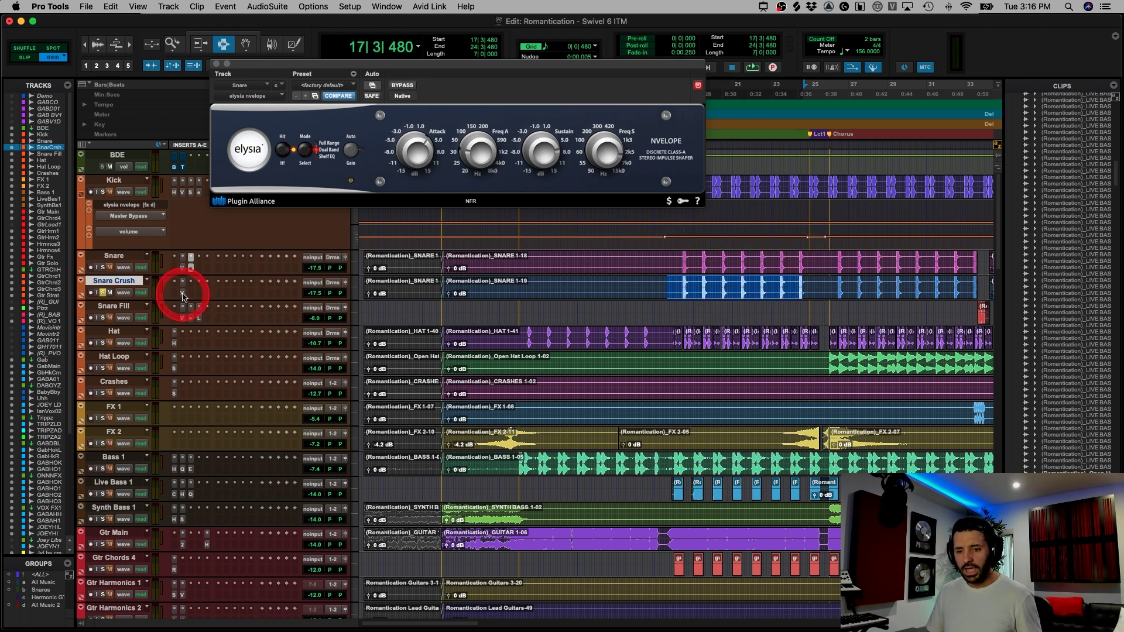
- Review the saturation module in the Snare Crush's Virtual Mix Rack, and audition the selection with the insert bypassed and active
{"action": "left_click", "coordinate": [183, 295]}
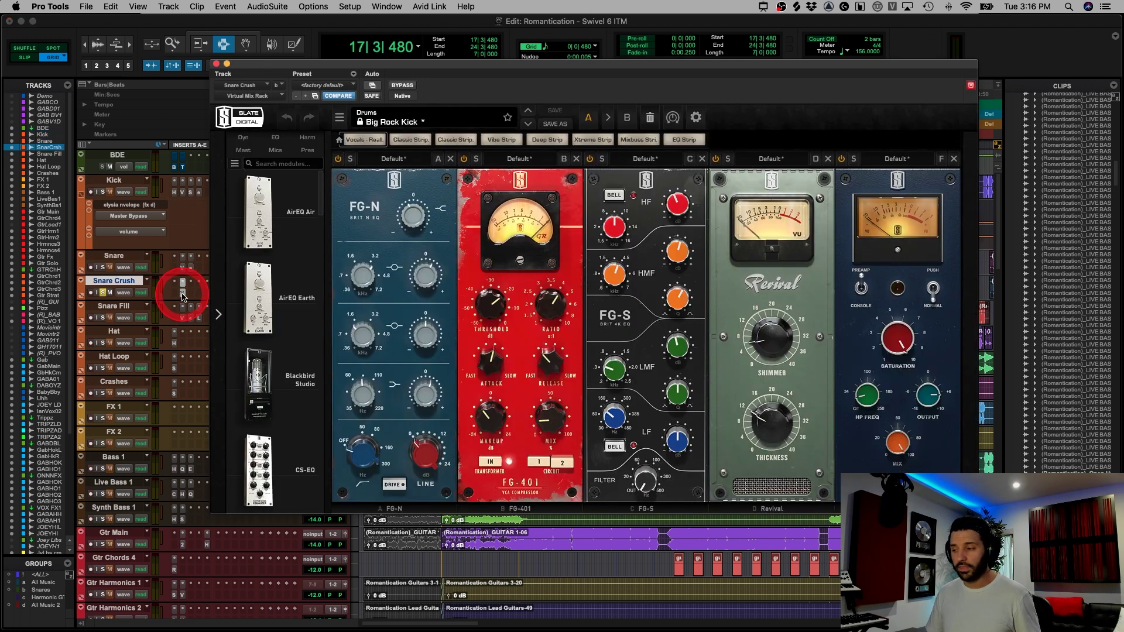
{"action": "left_click_drag", "start_coordinate": [894, 350], "coordinate": [908, 339]}
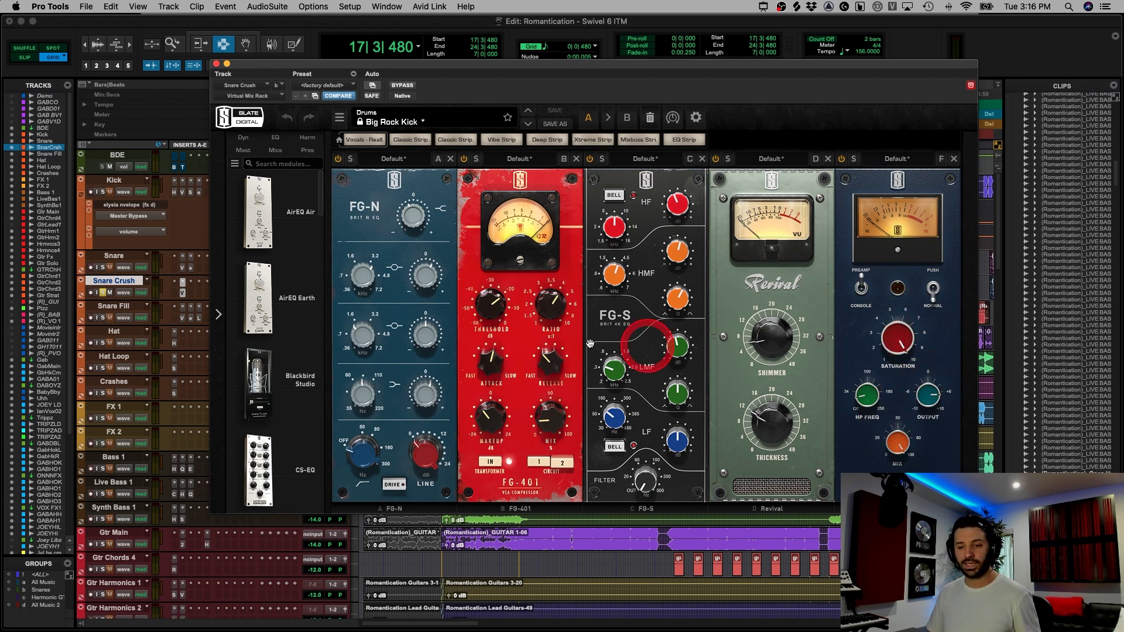
{"action": "left_click", "coordinate": [184, 293]}
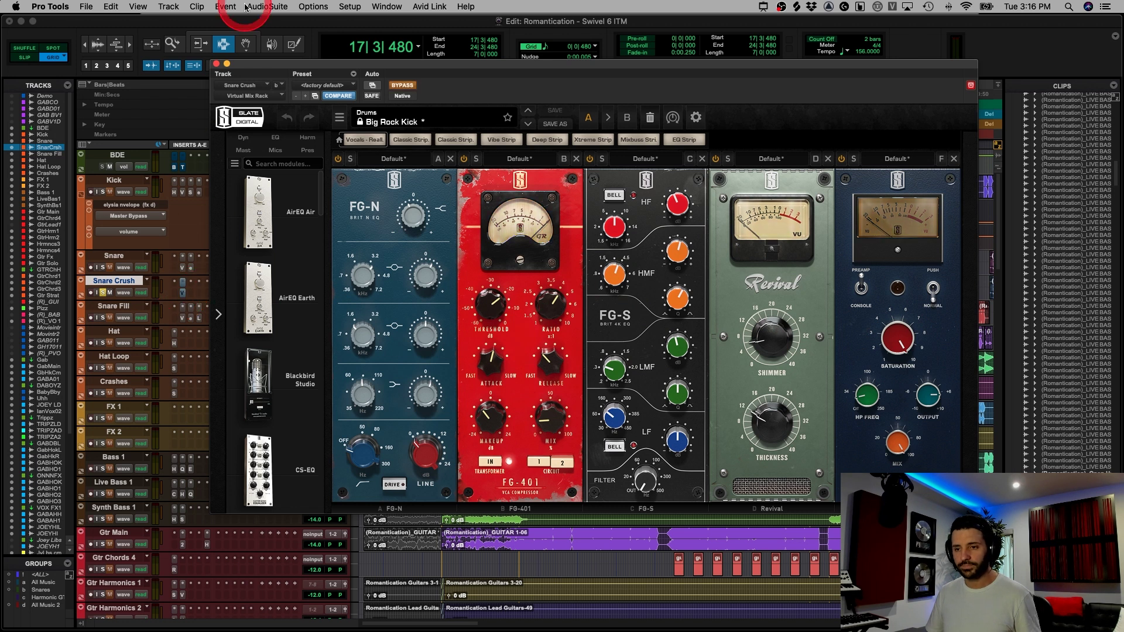
{"action": "left_click", "coordinate": [216, 63]}
{"action": "key", "text": "space"}
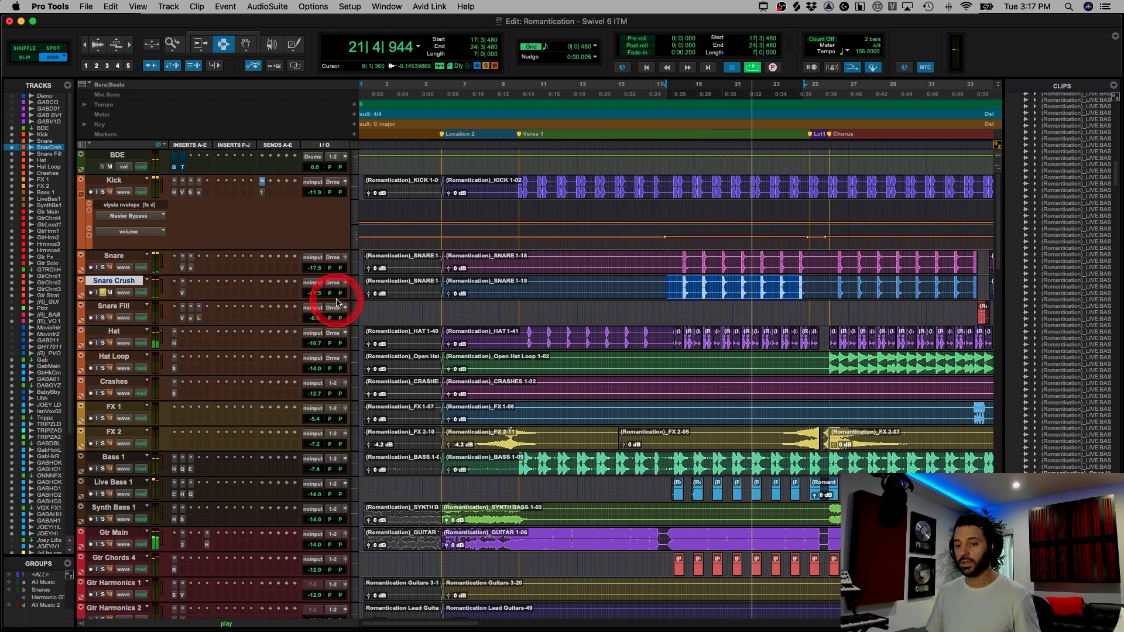
{"action": "key", "text": "space"}
- Place the playback start at 18|2|480, just before the first snare hit, and solo the Snare together with the Snare Crush
{"action": "left_click", "coordinate": [680, 286]}
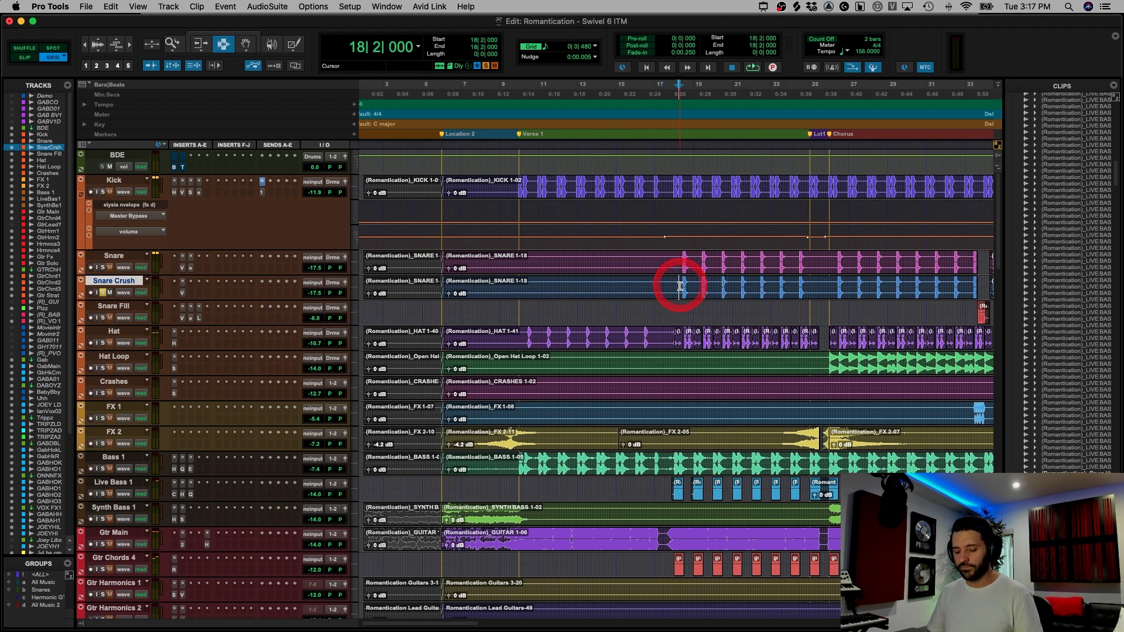
{"action": "key", "text": "super+bracketright"}
{"action": "left_click_drag", "start_coordinate": [677, 256], "coordinate": [702, 283]}
{"action": "left_click_drag", "start_coordinate": [681, 263], "coordinate": [819, 268]}
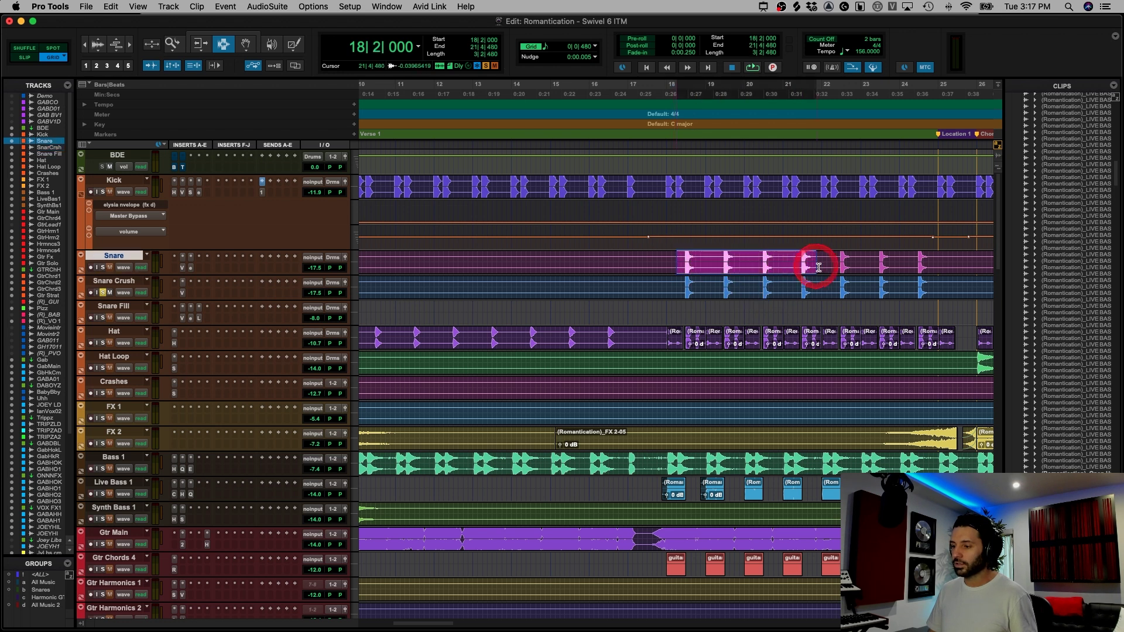
{"action": "left_click", "coordinate": [681, 268]}
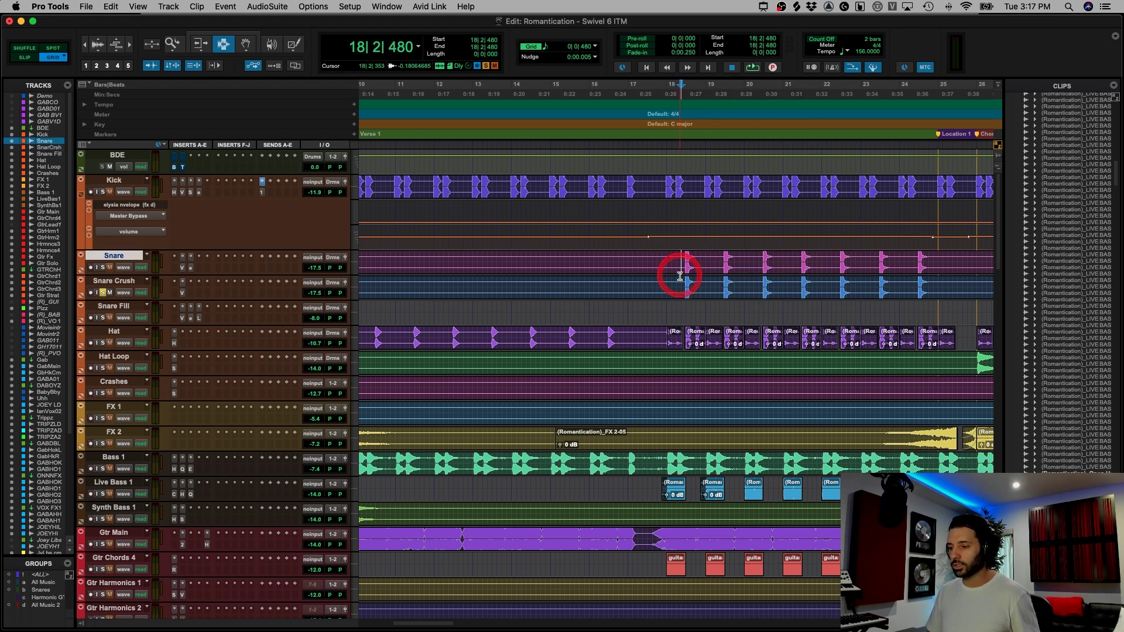
{"action": "left_click", "coordinate": [103, 293]}
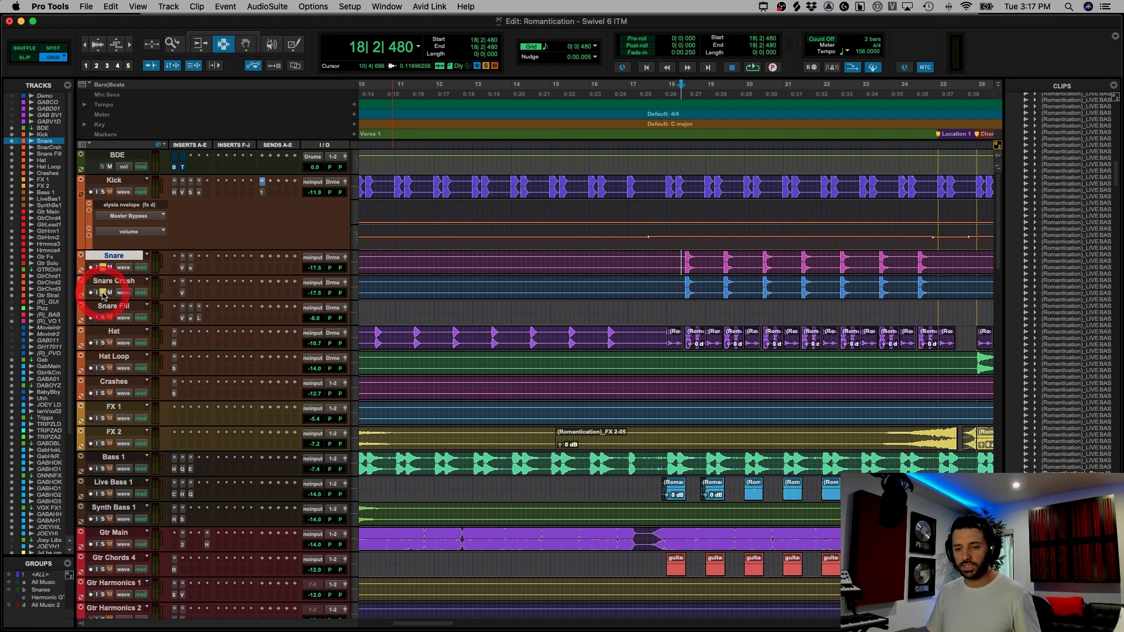
- Audition the Snare and Snare Crush together from 18|2|480, and clear the solo on both tracks
{"action": "key", "text": "space"}
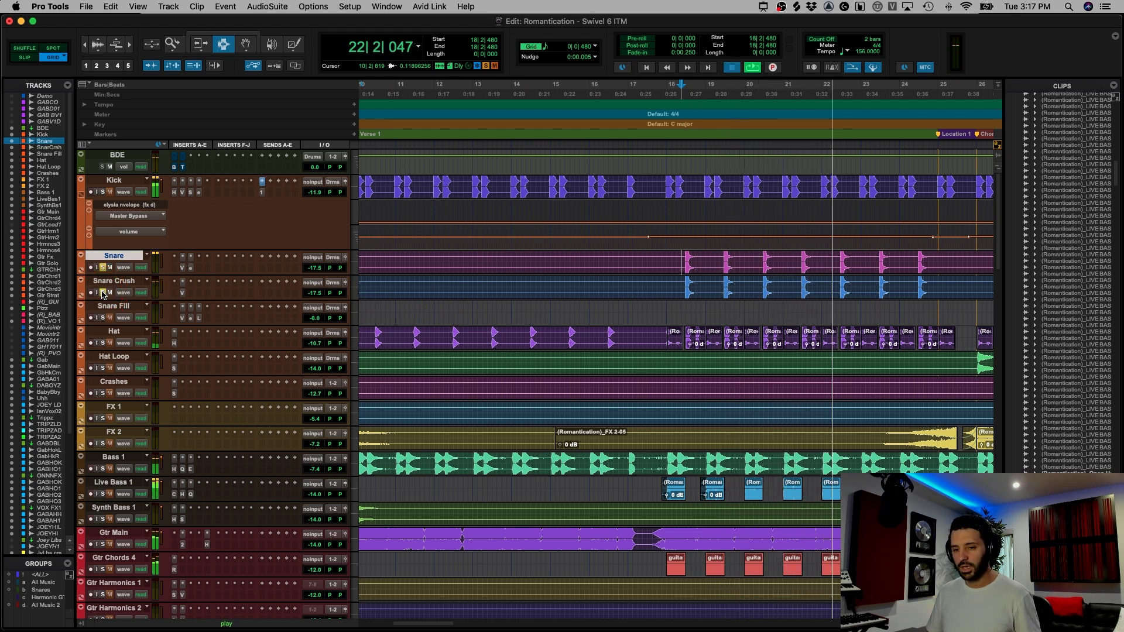
{"action": "key", "text": "space"}
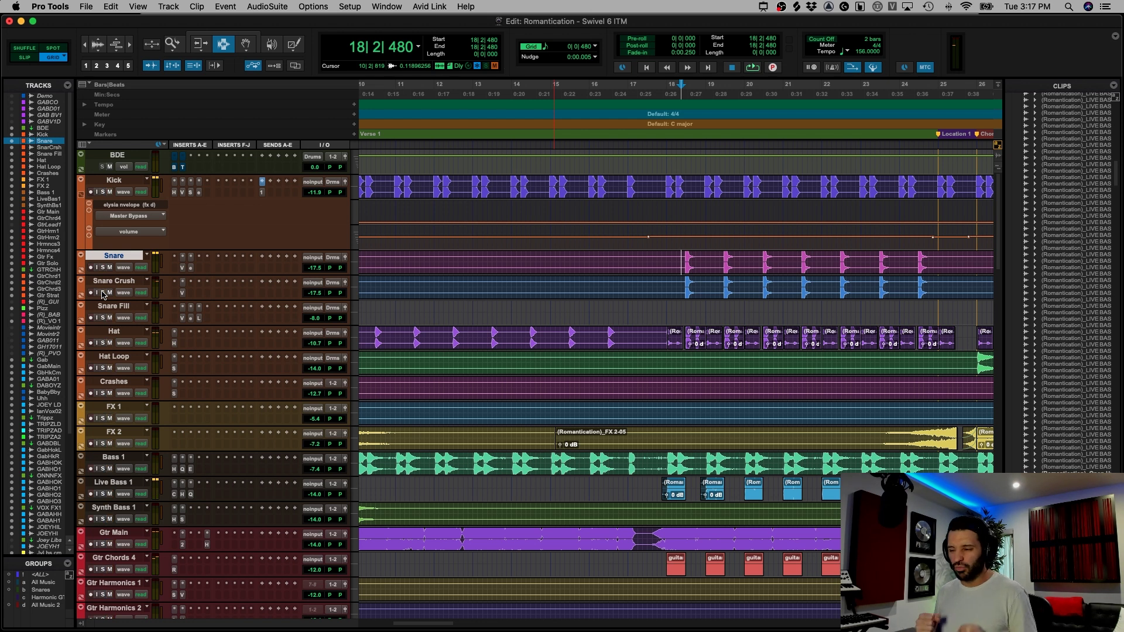
- Solo the Snare Fill and place the playback start at 33|3|000, just before its first clip
{"action": "key", "text": "r"}
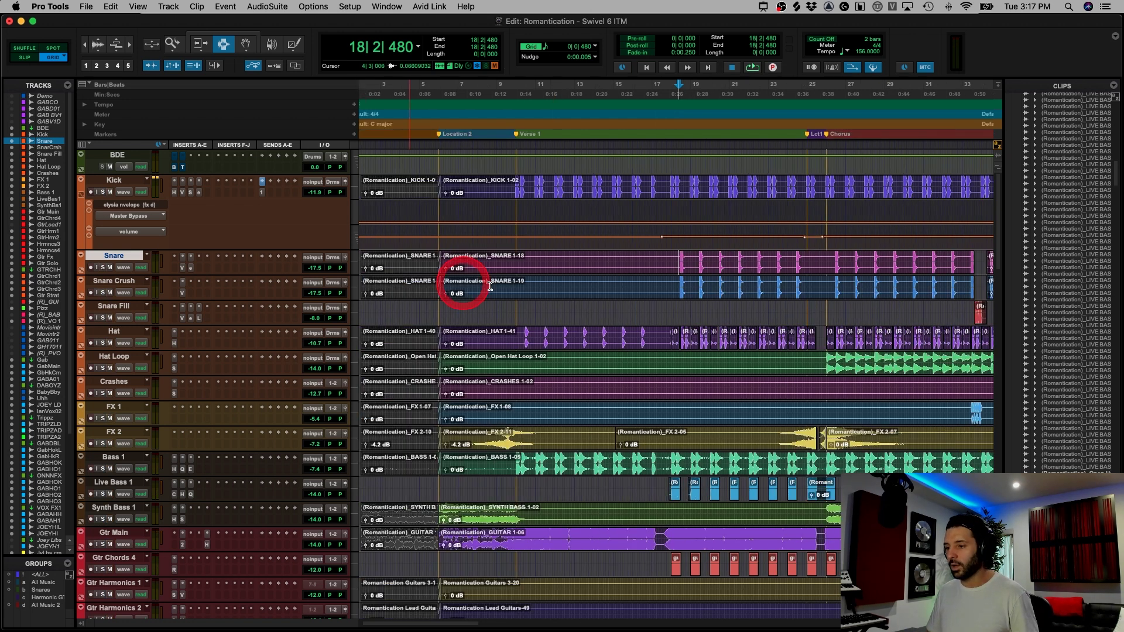
{"action": "key", "text": "r"}
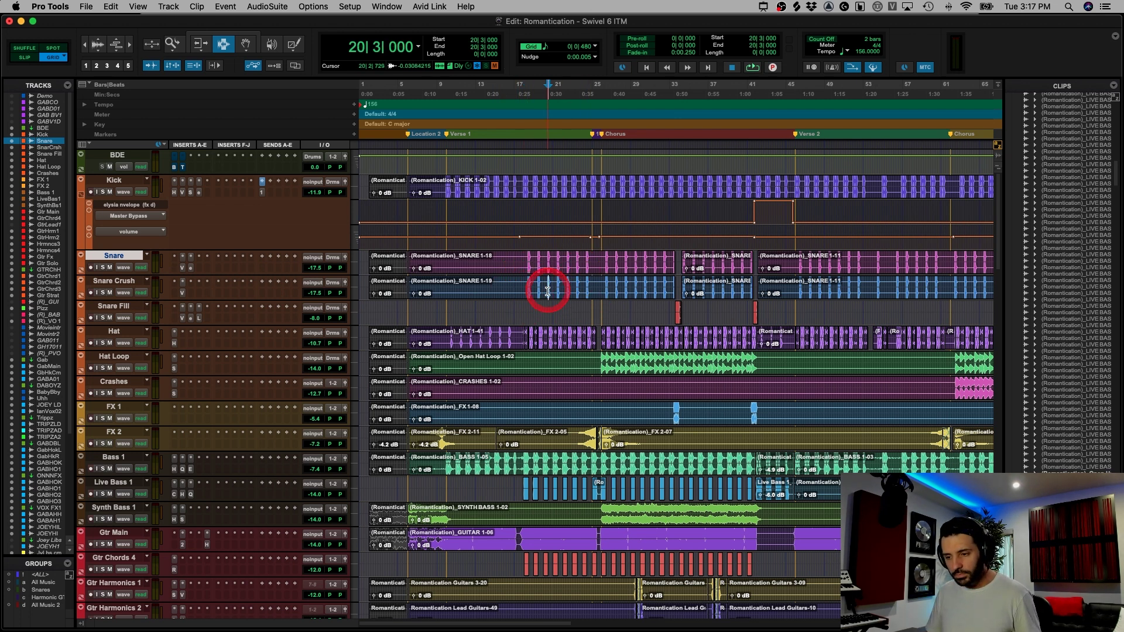
{"action": "left_click", "coordinate": [548, 291]}
{"action": "left_click", "coordinate": [675, 313]}
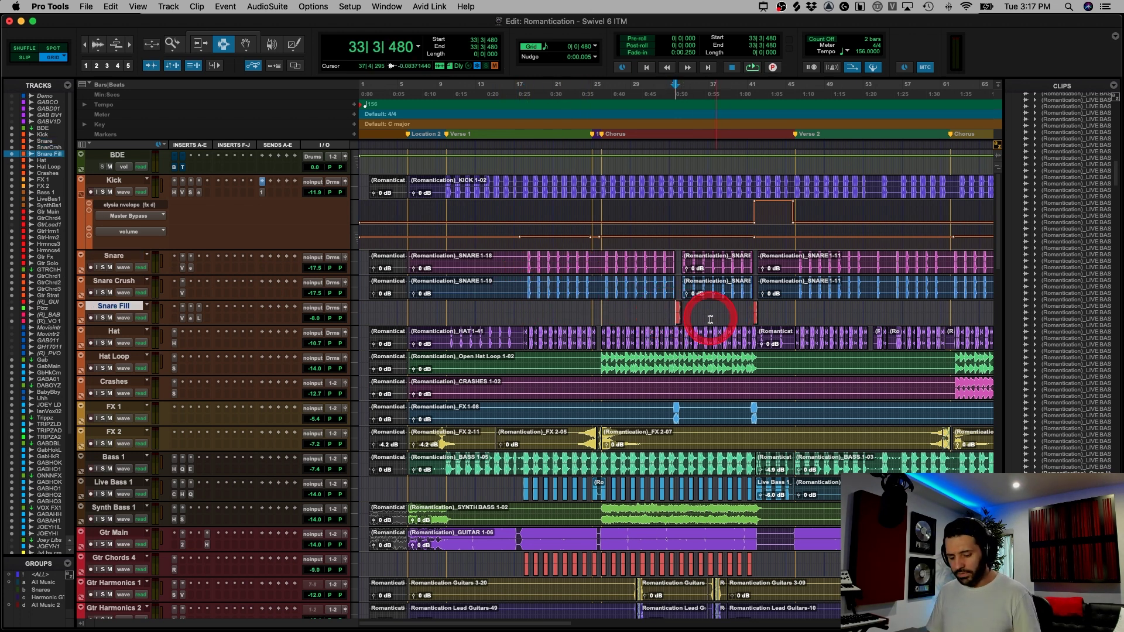
{"action": "key", "text": "super+bracketright"}
{"action": "key", "text": "super+bracketright"}
{"action": "key", "text": "super+bracketright"}
{"action": "key", "text": "super+bracketright"}
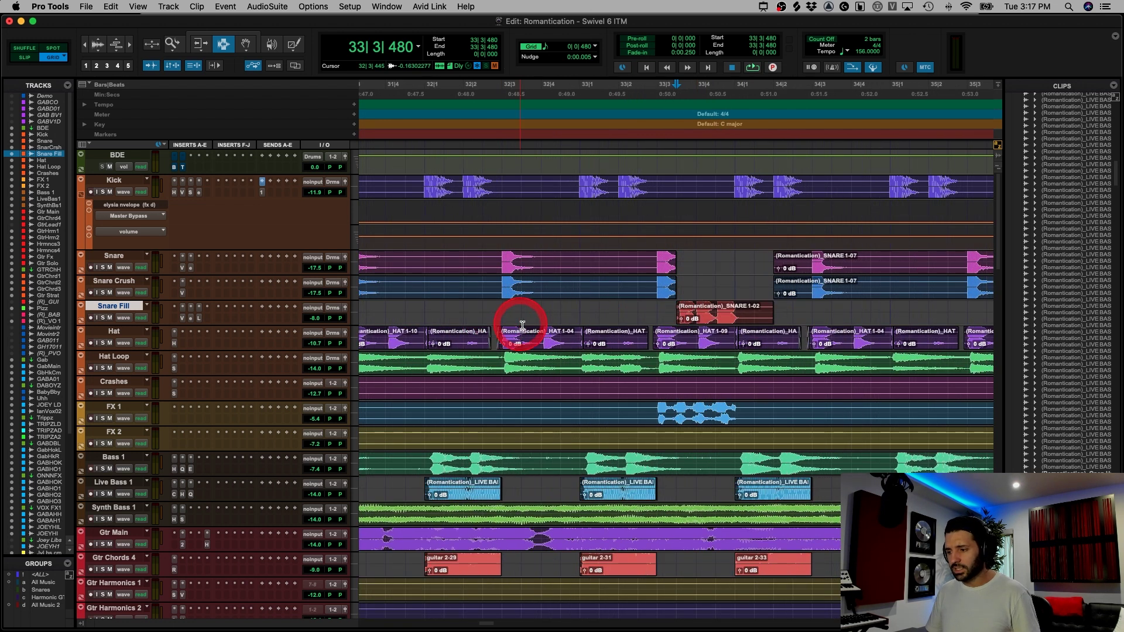
{"action": "left_click", "coordinate": [119, 333]}
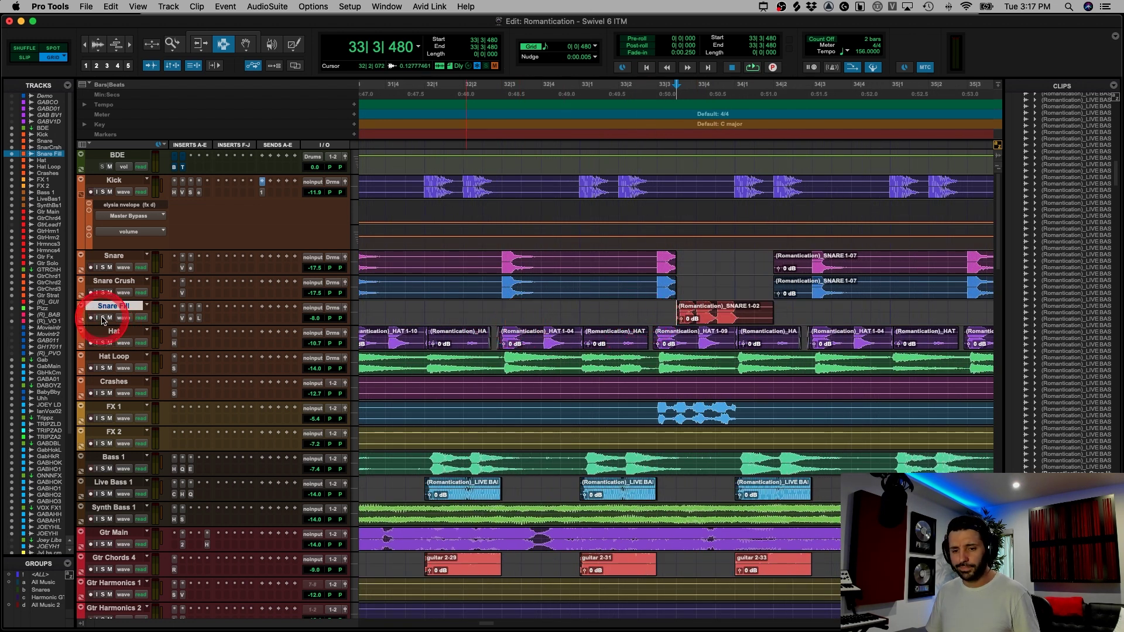
{"action": "left_click", "coordinate": [103, 318]}
{"action": "left_click", "coordinate": [661, 307]}
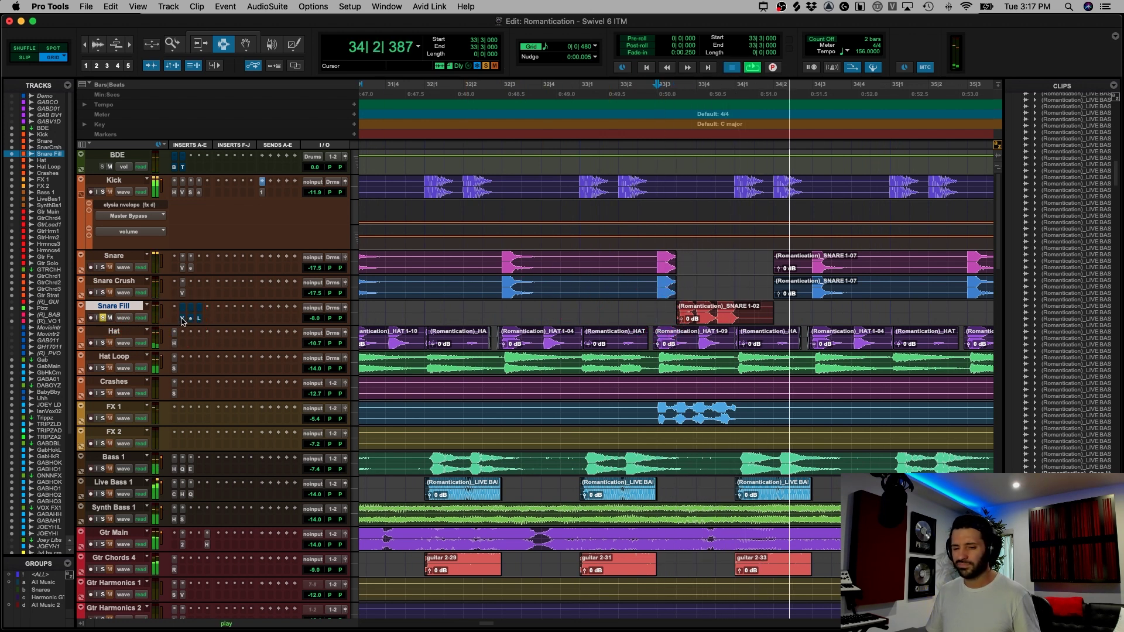
- Compare the soloed Snare Fill from 33|3|000 with its three inserts bypassed and active
{"action": "key", "text": "space"}
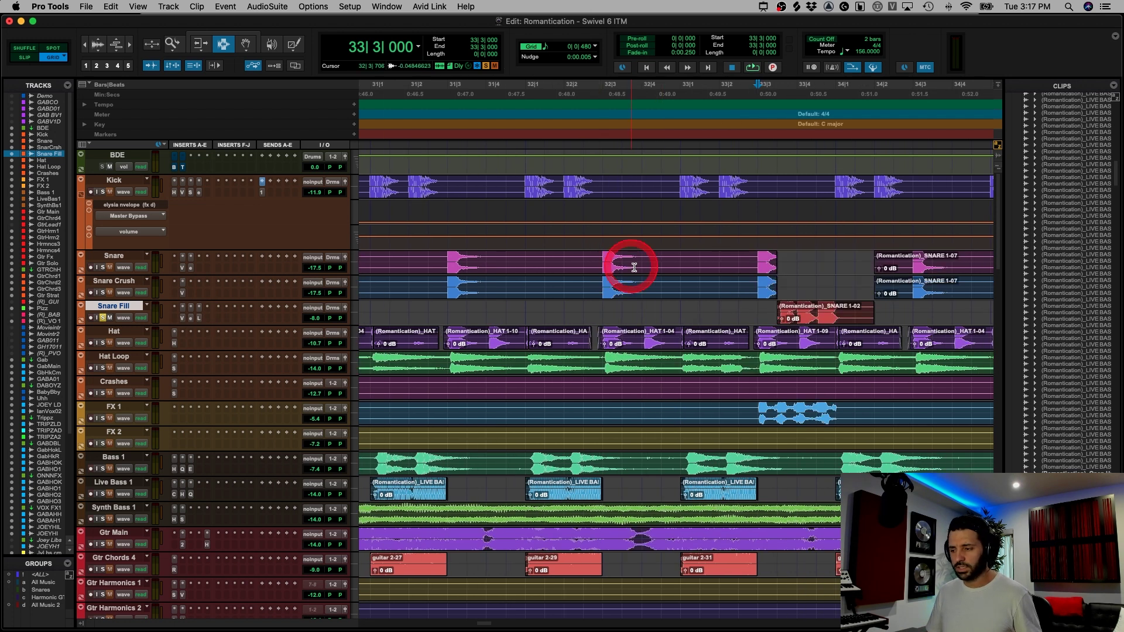
{"action": "left_click_drag", "start_coordinate": [622, 263], "coordinate": [584, 279]}
{"action": "key", "text": "space"}
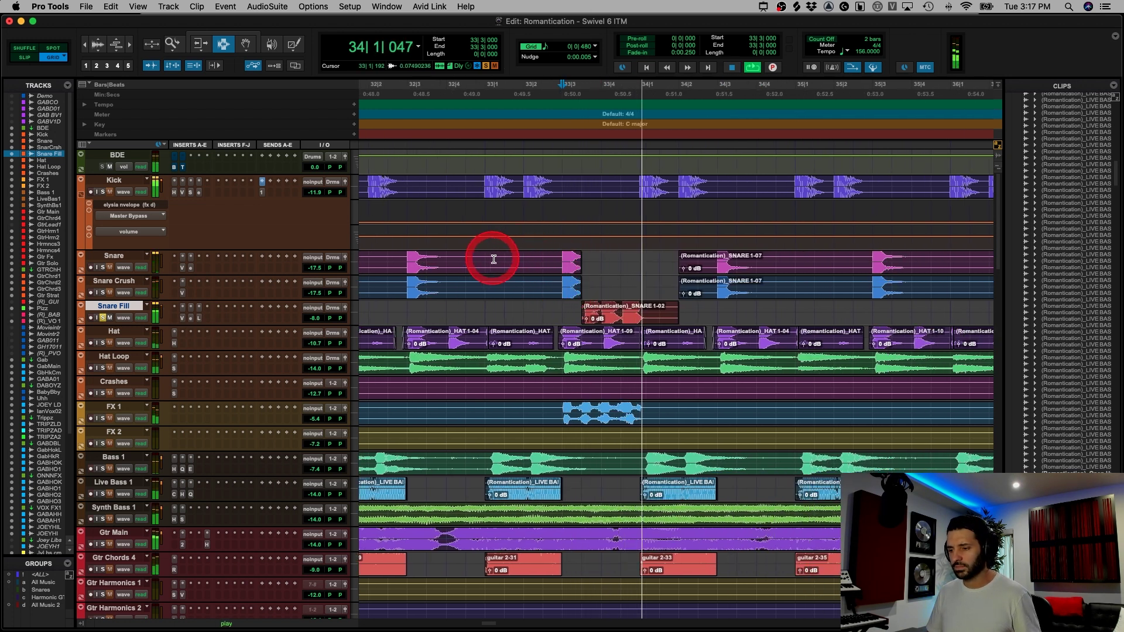
{"action": "key", "text": "space"}
{"action": "left_click", "coordinate": [181, 319]}
{"action": "key", "text": "space"}
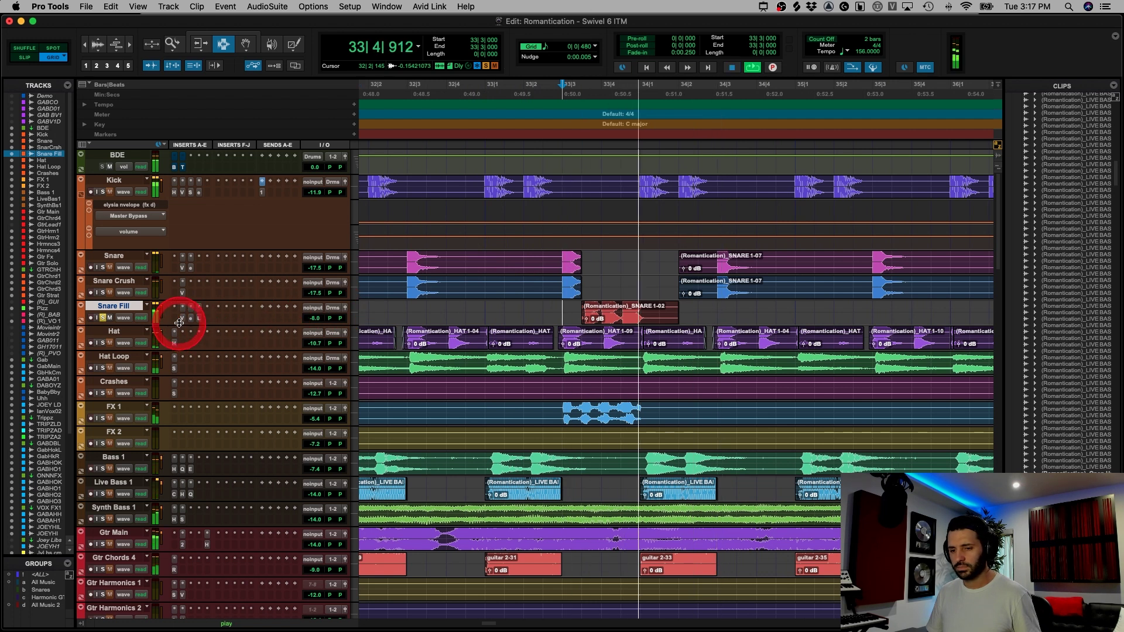
{"action": "key", "text": "space"}
{"action": "key", "text": "space"}
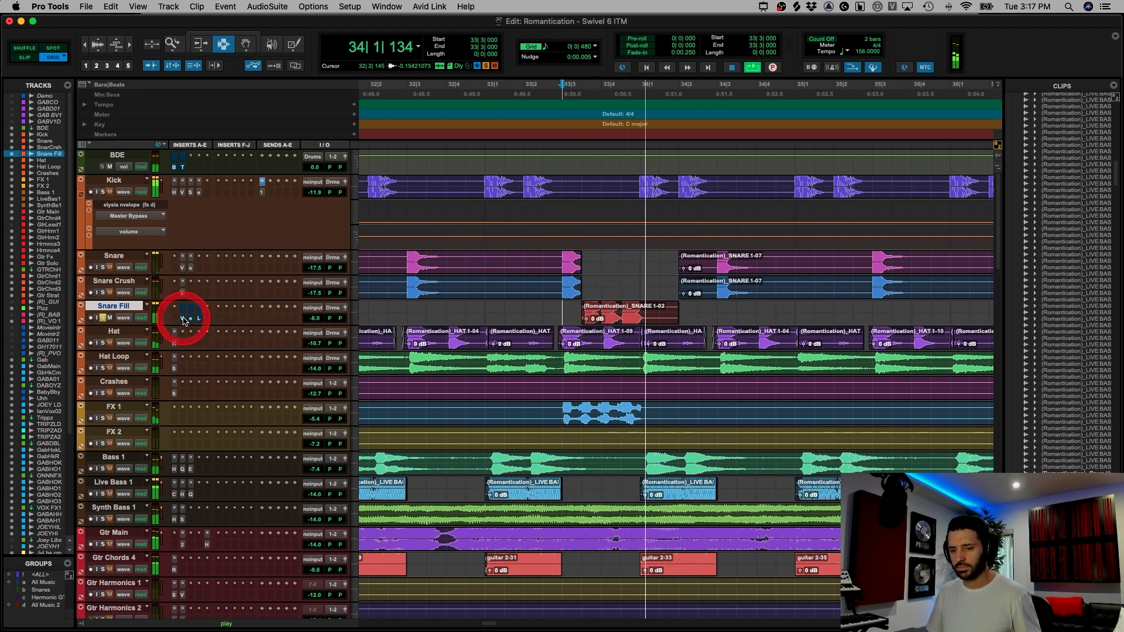
{"action": "key", "text": "space"}
{"action": "key", "text": "space"}
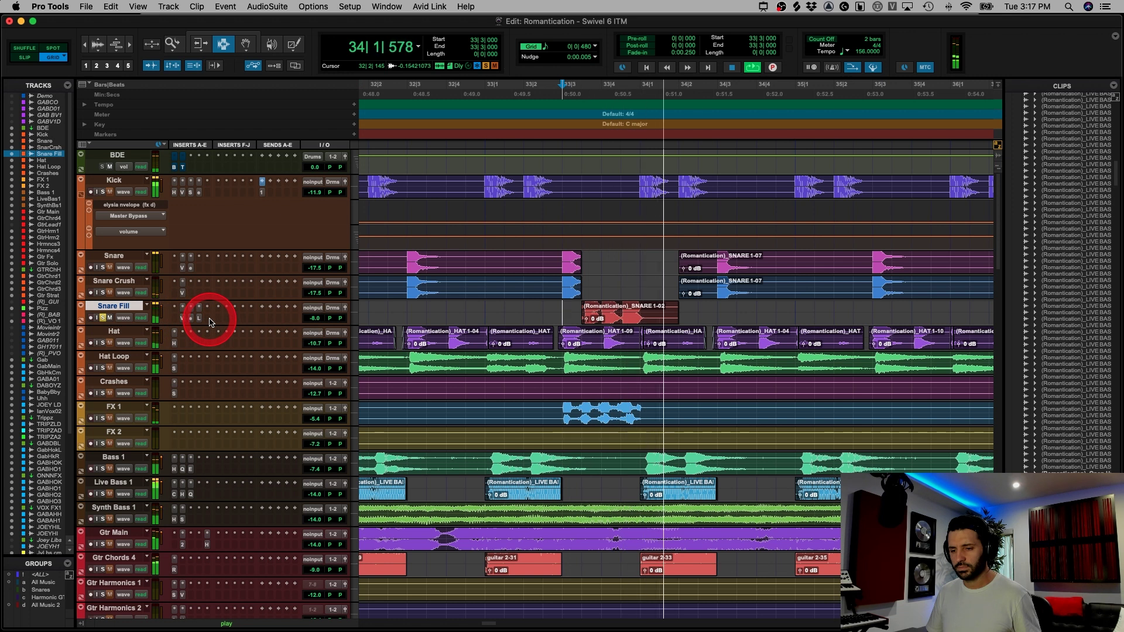
{"action": "key", "text": "space"}
- Review the LFO shape in the Snare Fill's LFOTool while playing the fill from 33|3|000, and close the plug-in
{"action": "left_click", "coordinate": [199, 319]}
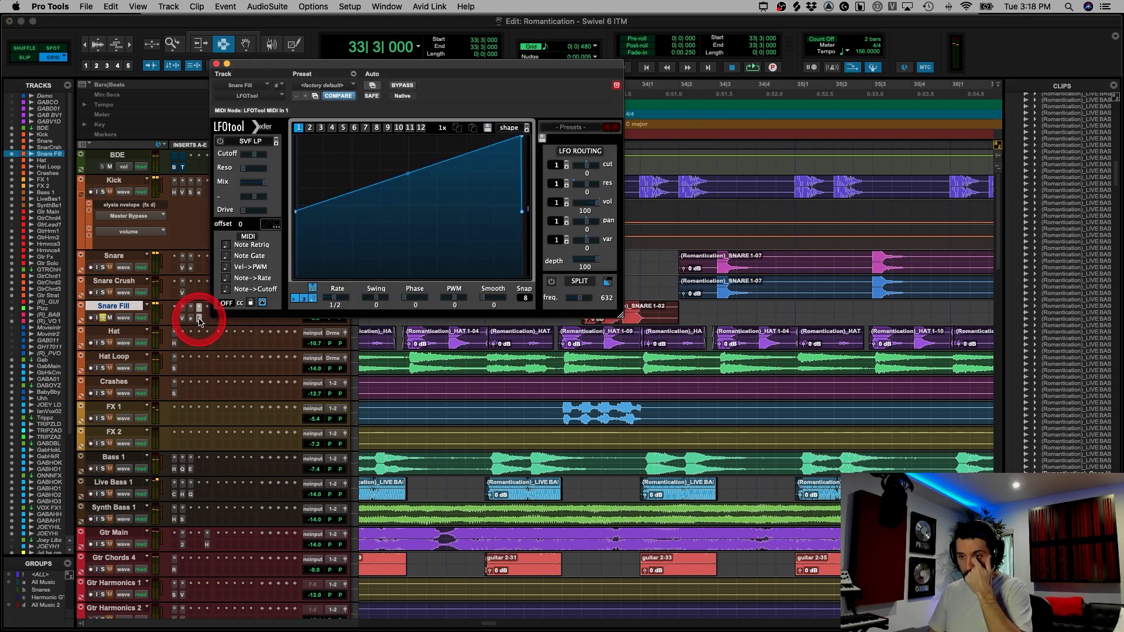
{"action": "left_click", "coordinate": [230, 287]}
{"action": "left_click", "coordinate": [350, 226]}
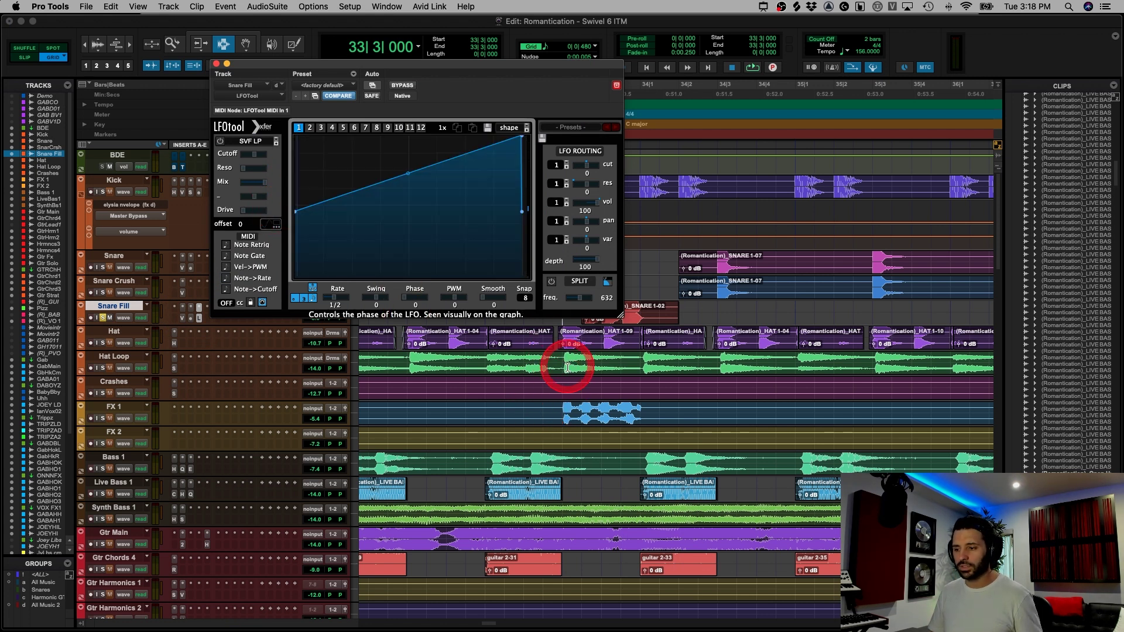
{"action": "key", "text": "space"}
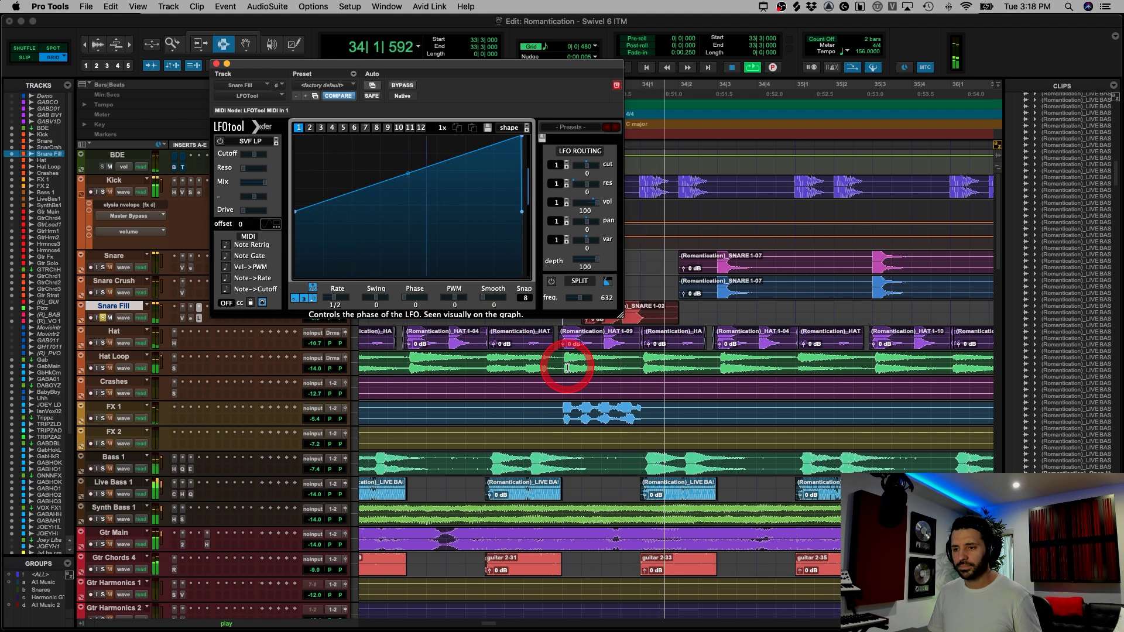
{"action": "key", "text": "space"}
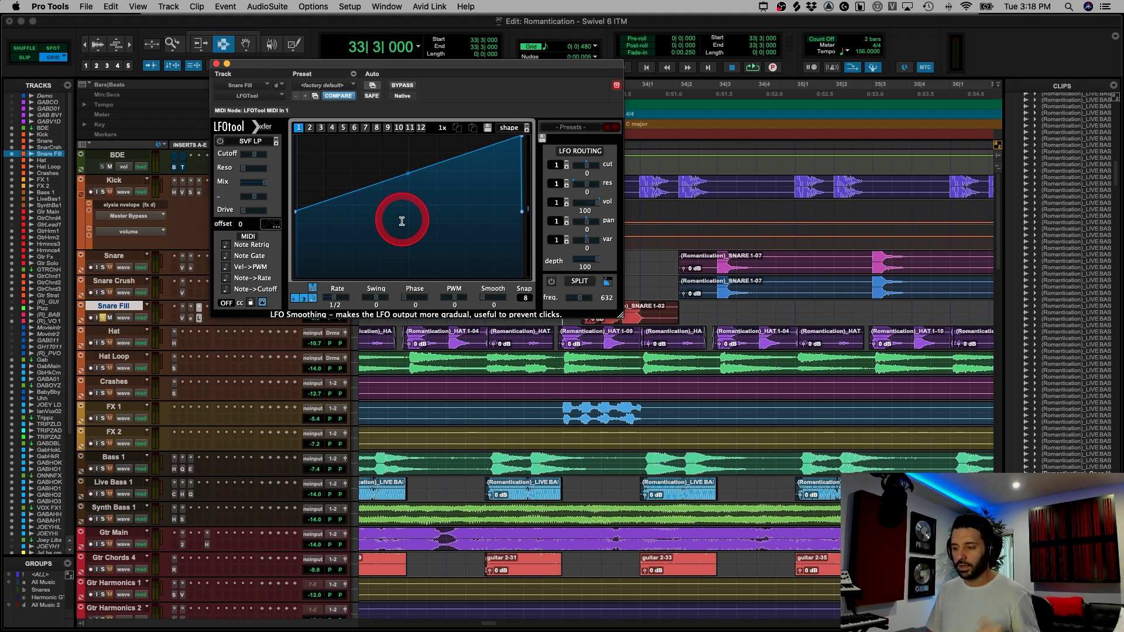
{"action": "left_click", "coordinate": [216, 64]}
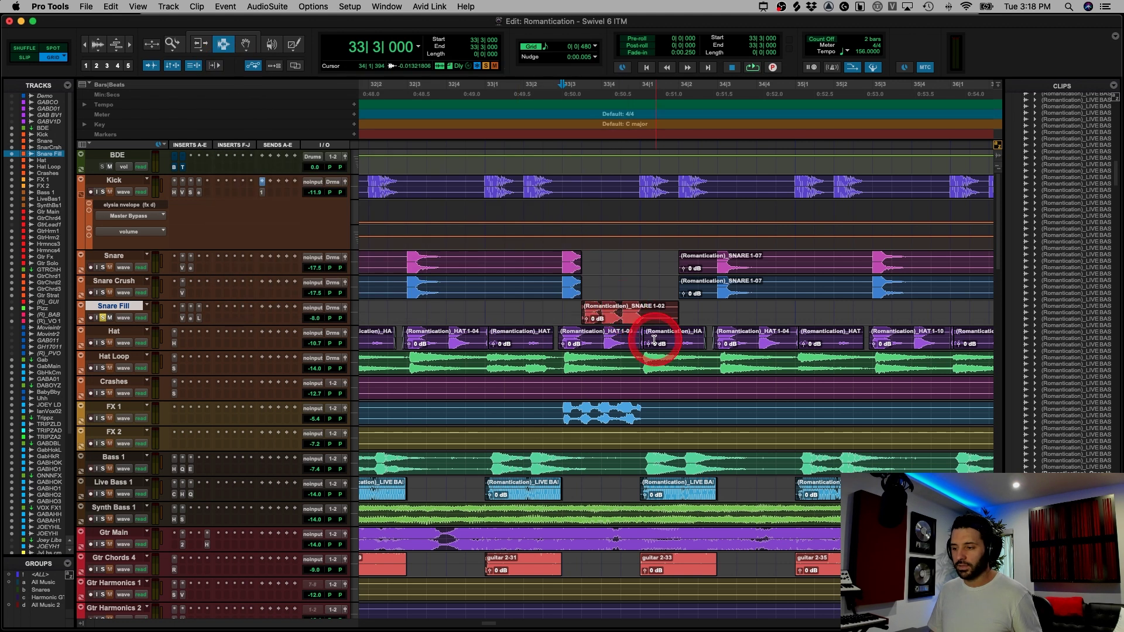
- Place the playback start at 33|2|480 and review the Snare Fill's elysia nvelope and Virtual Mix Rack settings
{"action": "left_click", "coordinate": [539, 314]}
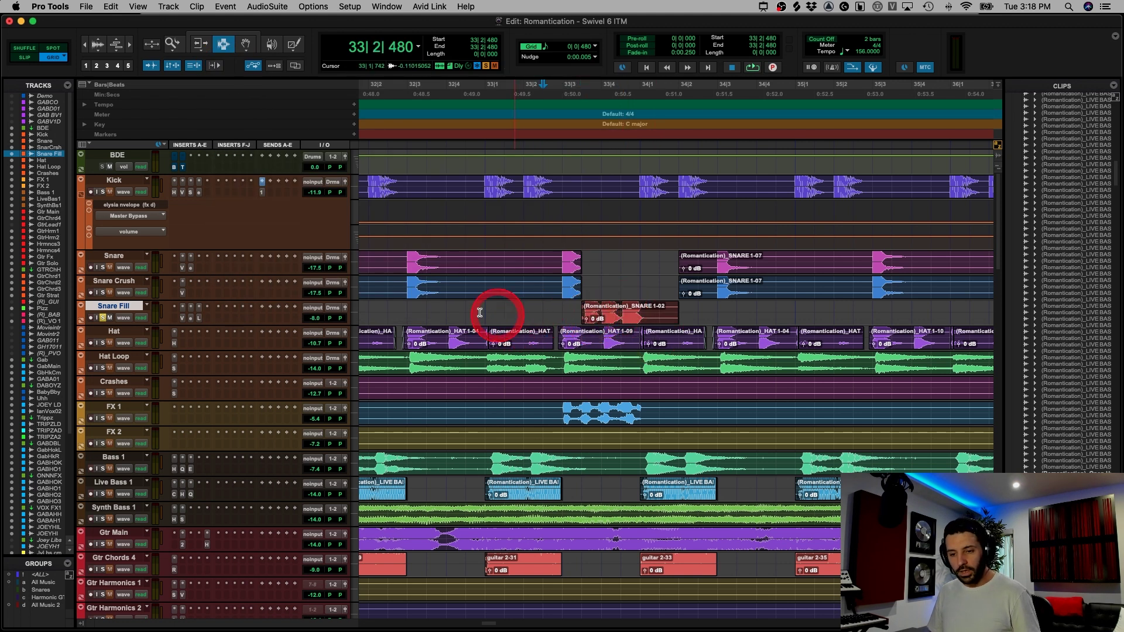
{"action": "left_click", "coordinate": [190, 318]}
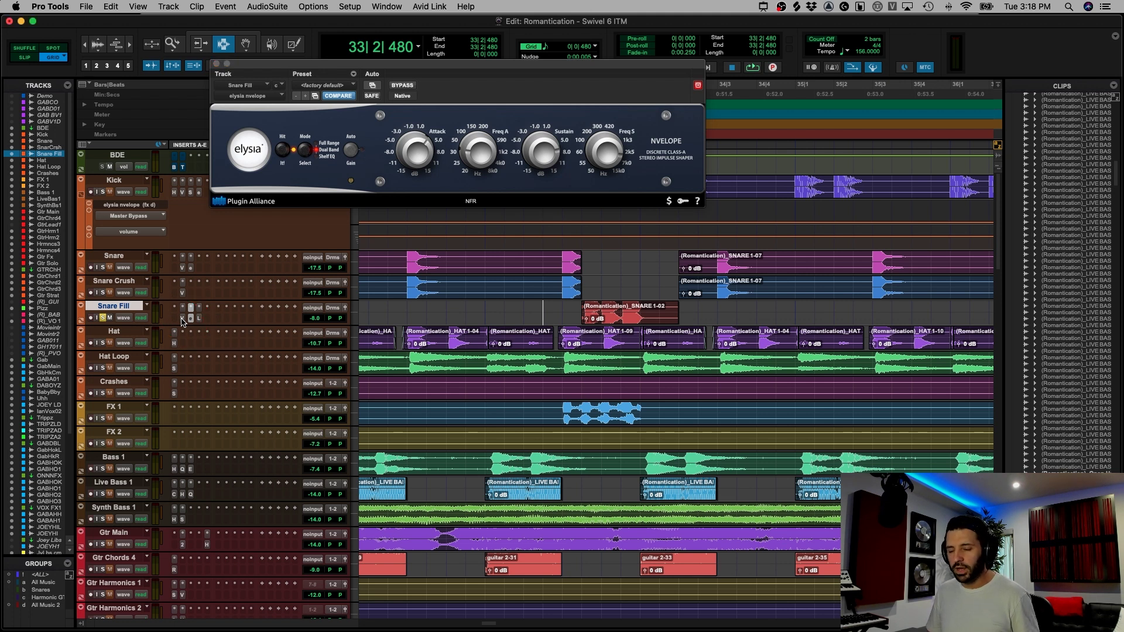
{"action": "left_click", "coordinate": [181, 319]}
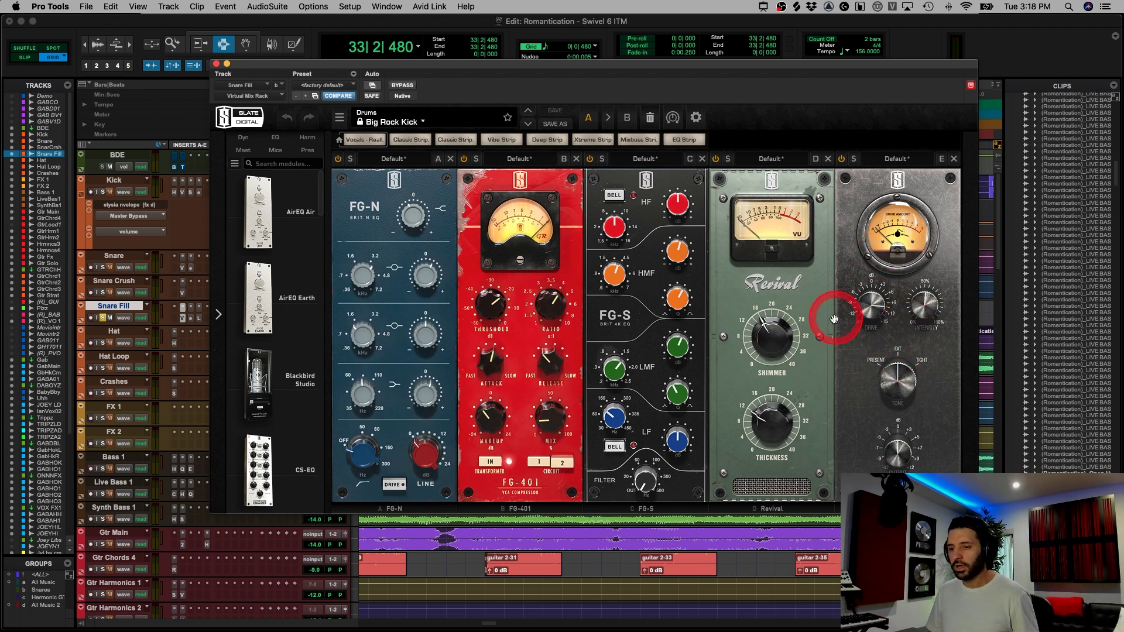
{"action": "left_click", "coordinate": [216, 64]}
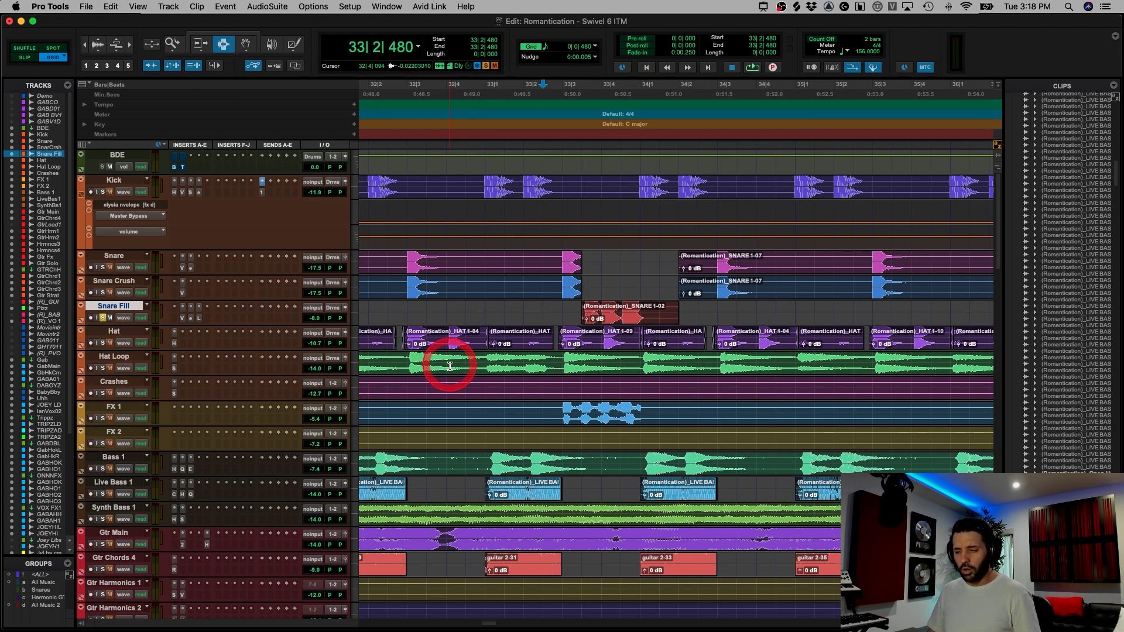
- Solo the Hat in place of the Snare Fill and play it from 25|4|480, just before the first chorus
{"action": "key", "text": "super+bracketleft"}
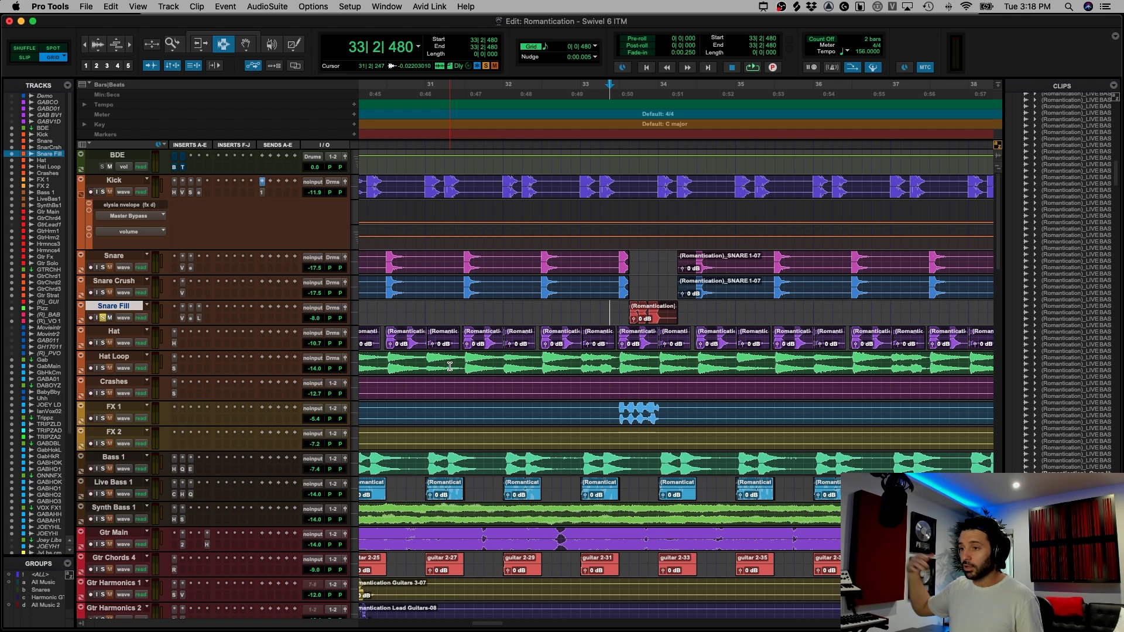
{"action": "left_click", "coordinate": [684, 346]}
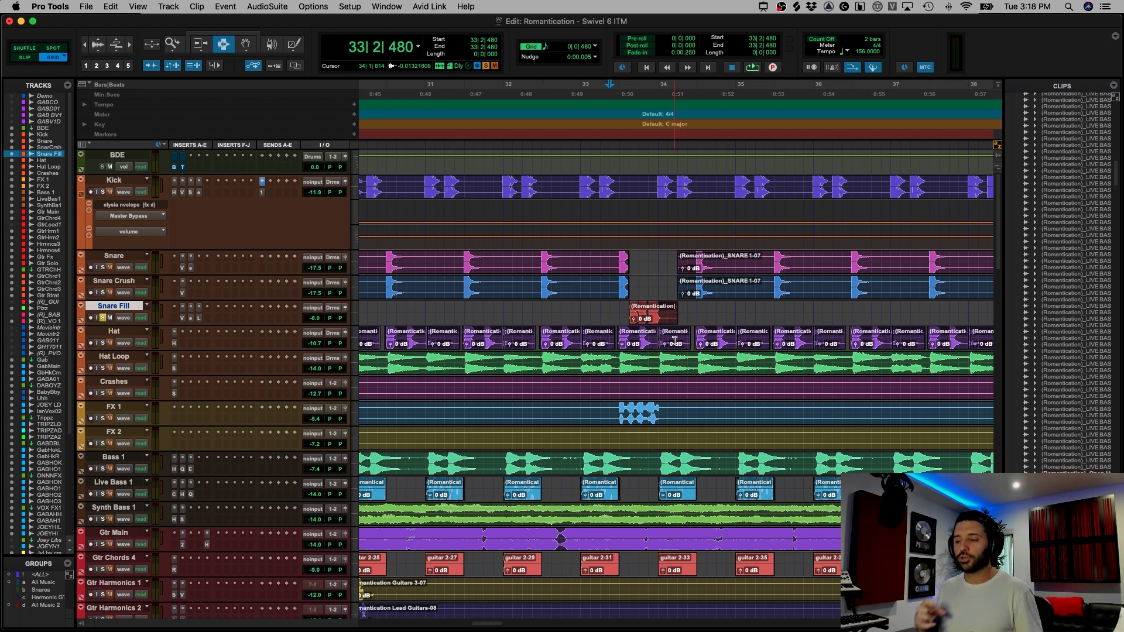
{"action": "key", "text": "r"}
{"action": "left_click", "coordinate": [615, 334]}
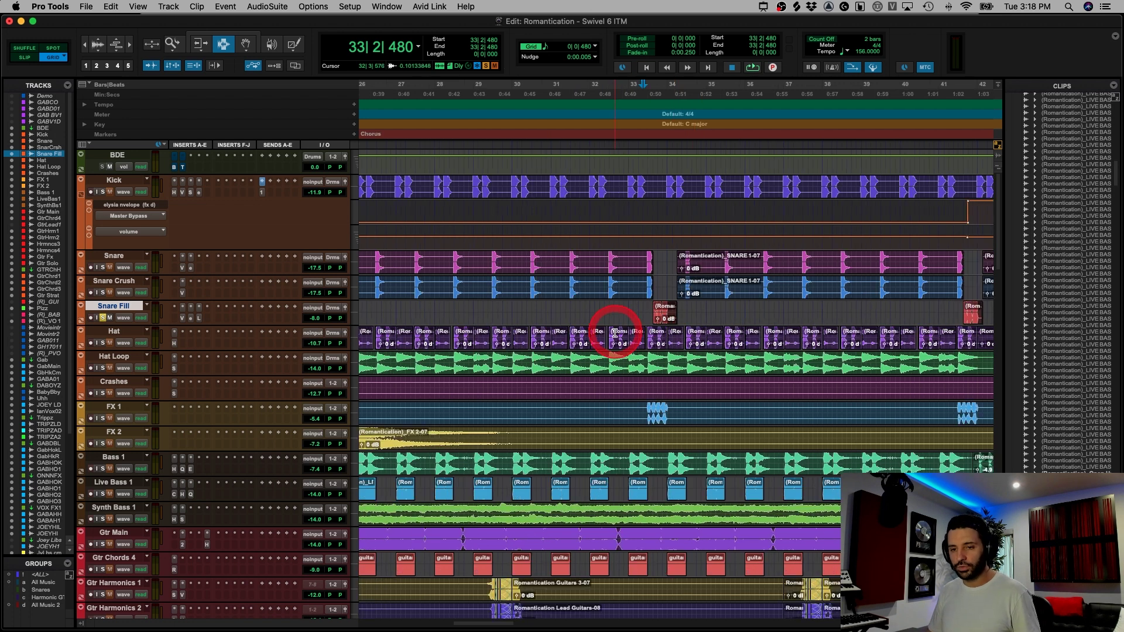
{"action": "key", "text": "r"}
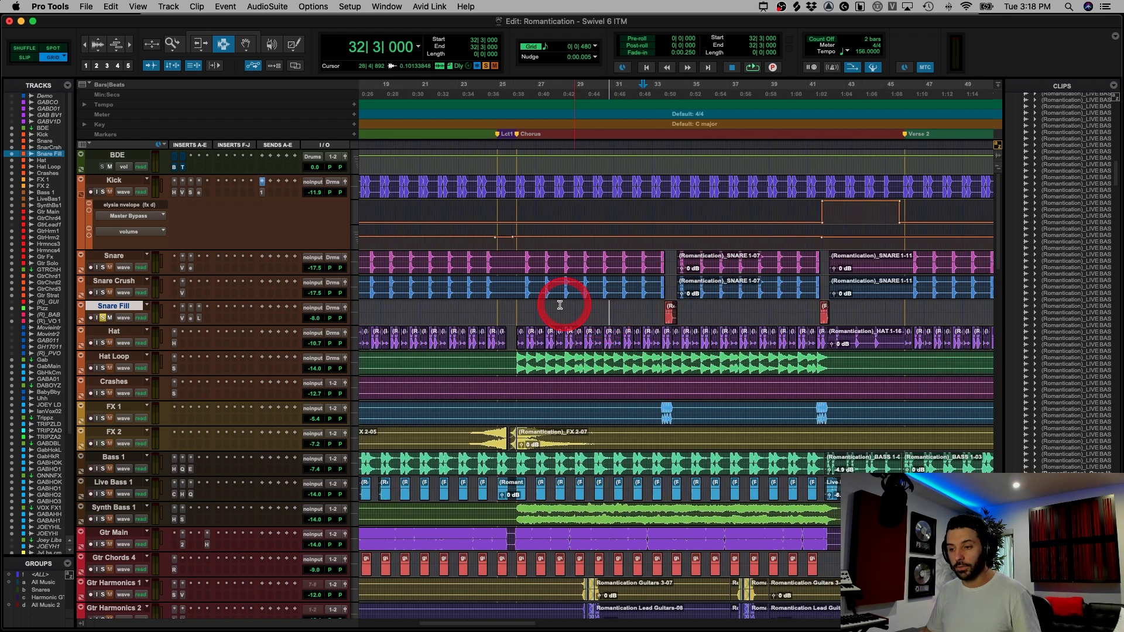
{"action": "key", "text": "r"}
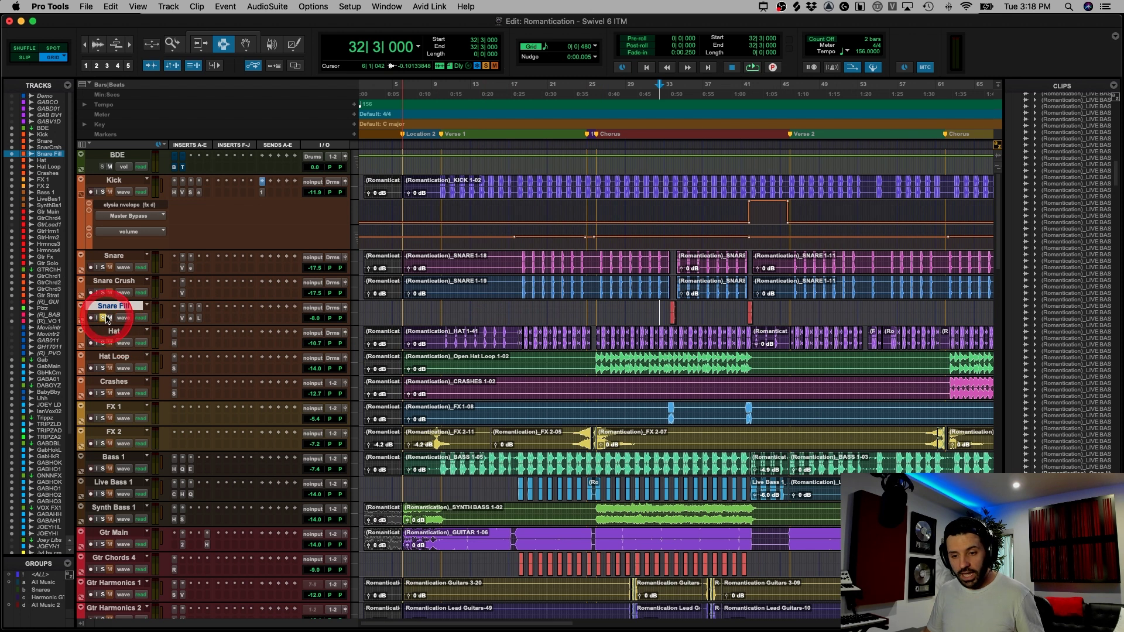
{"action": "left_click", "coordinate": [102, 343]}
{"action": "left_click", "coordinate": [658, 348]}
{"action": "left_click", "coordinate": [592, 335]}
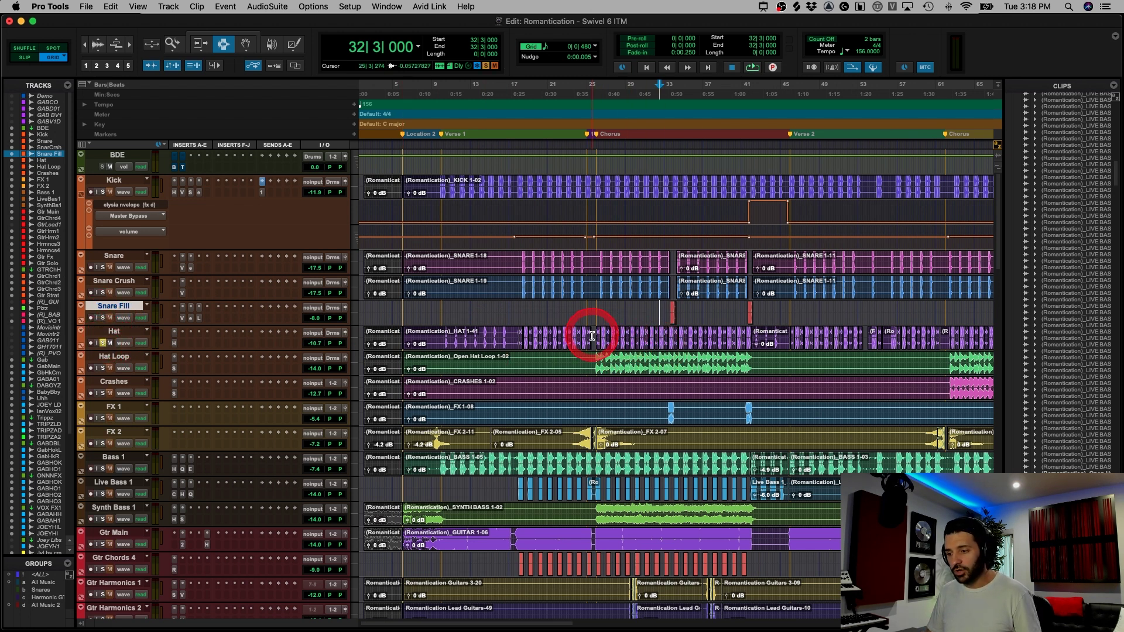
{"action": "left_click", "coordinate": [596, 336]}
{"action": "key", "text": "space"}
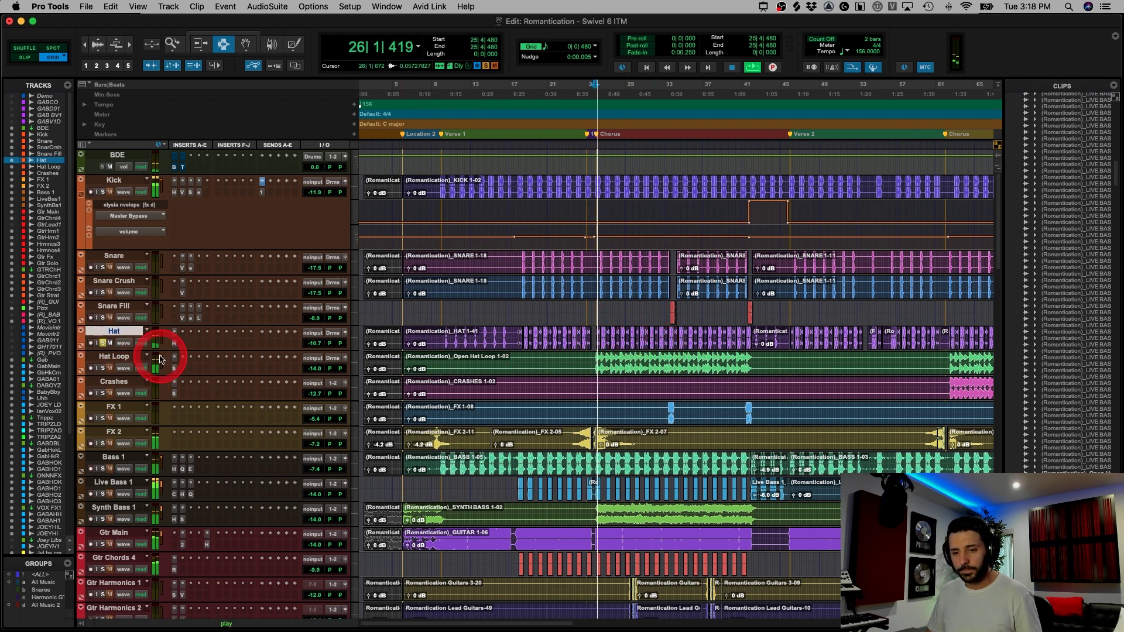
- Examine the Hat's edited clips in the chorus during playback, stop it and place the playback start at 28|1|000
{"action": "left_click", "coordinate": [607, 342]}
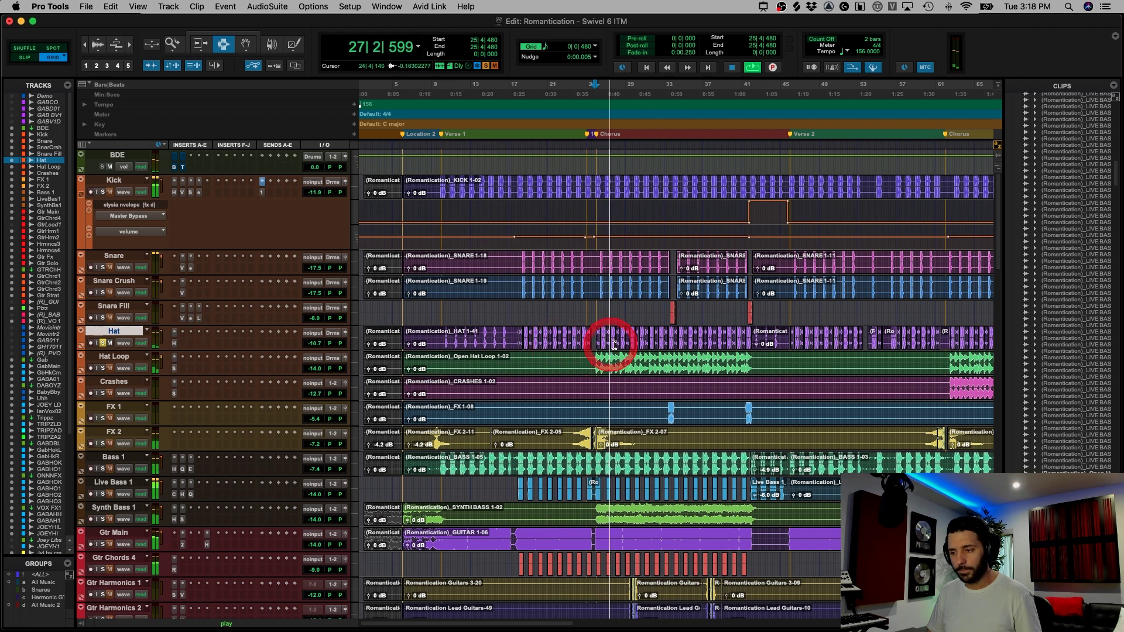
{"action": "key", "text": "super+bracketright"}
{"action": "key", "text": "super+bracketright"}
{"action": "key", "text": "super+bracketright"}
{"action": "key", "text": "super+bracketright"}
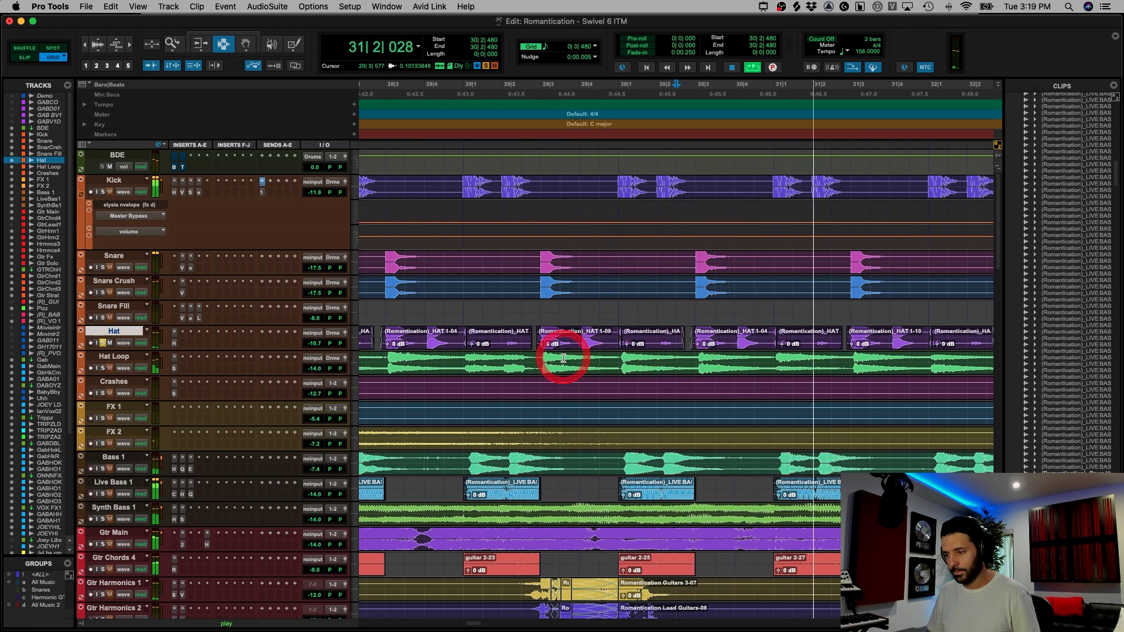
{"action": "key", "text": "super+bracketleft"}
{"action": "key", "text": "super+bracketleft"}
{"action": "key", "text": "space"}
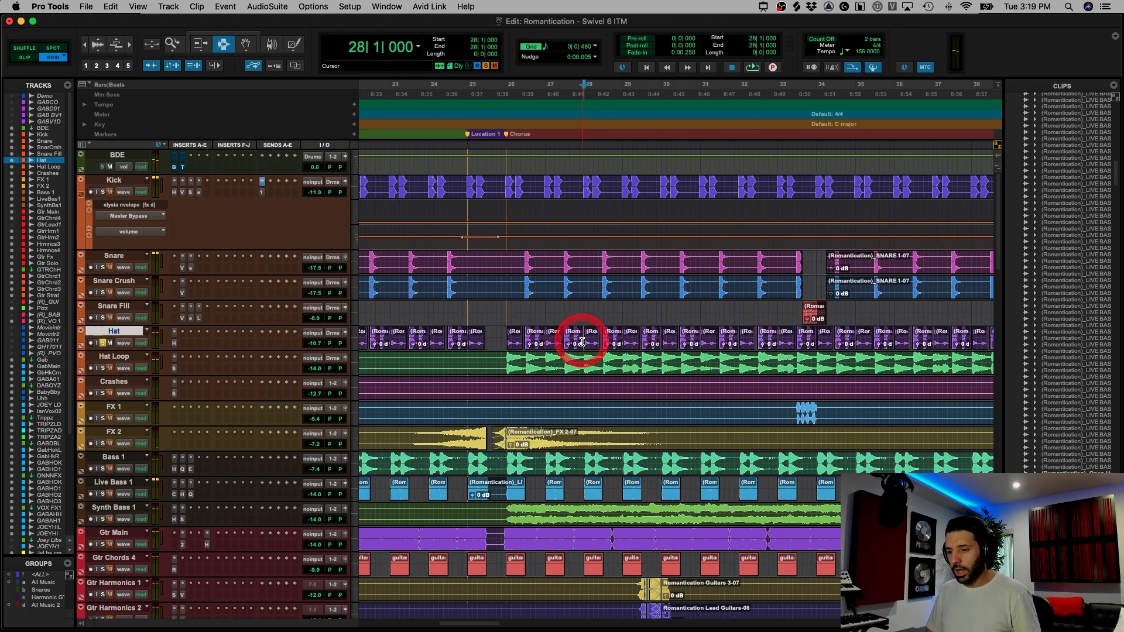
- Inspect the Hat clips around bar 28 closely and select the HAT 1-02 clip from 28|1|076 to 28|2|675
{"action": "key", "text": "super+bracketright"}
{"action": "key", "text": "super+bracketright"}
{"action": "key", "text": "super+bracketright"}
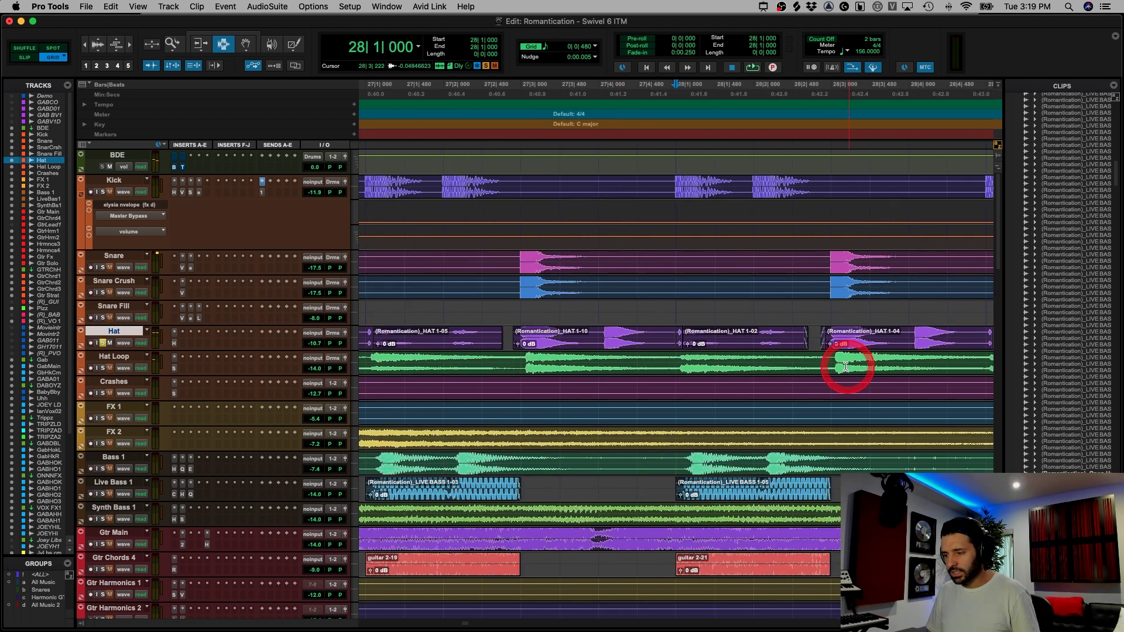
{"action": "double_click", "coordinate": [743, 341]}
{"action": "key", "text": "super+bracketright"}
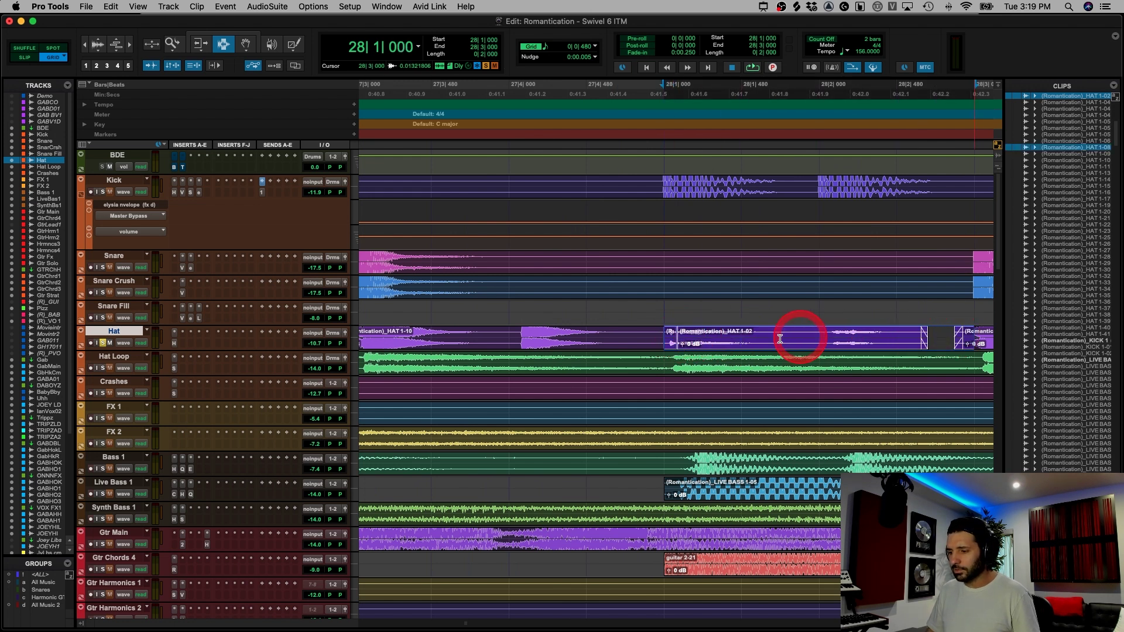
{"action": "key", "text": "super+bracketleft"}
{"action": "left_click", "coordinate": [723, 338]}
{"action": "double_click", "coordinate": [722, 338]}
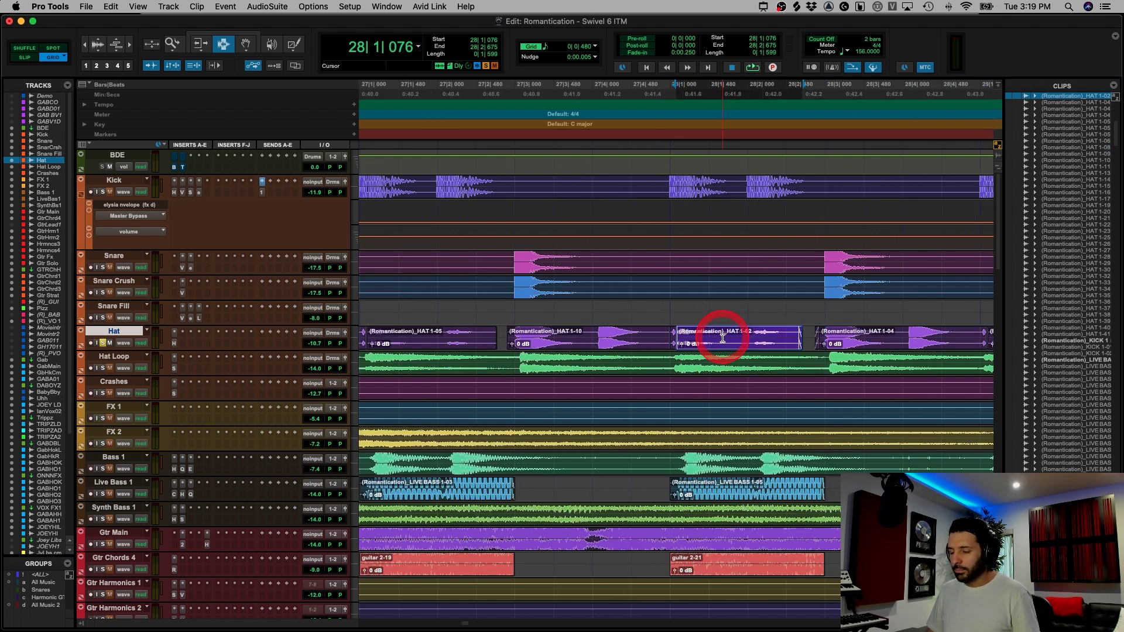
- Select the Hat clips from 27|4|000 to 28|3|480 and enlarge the Hat track to fill the edit view
{"action": "left_click", "coordinate": [670, 340]}
{"action": "key", "text": "super+bracketright"}
{"action": "left_click", "coordinate": [697, 343]}
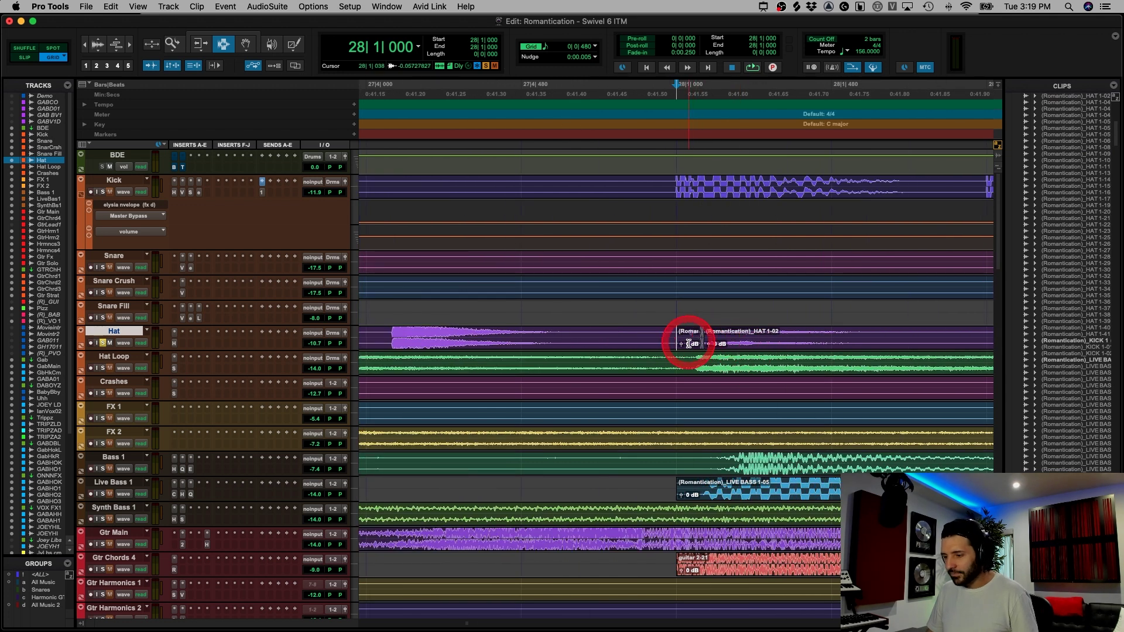
{"action": "key", "text": "super+bracketleft"}
{"action": "key", "text": "super+bracketleft"}
{"action": "left_click_drag", "start_coordinate": [594, 329], "coordinate": [854, 337]}
{"action": "key", "text": "ctrl+alt+e"}
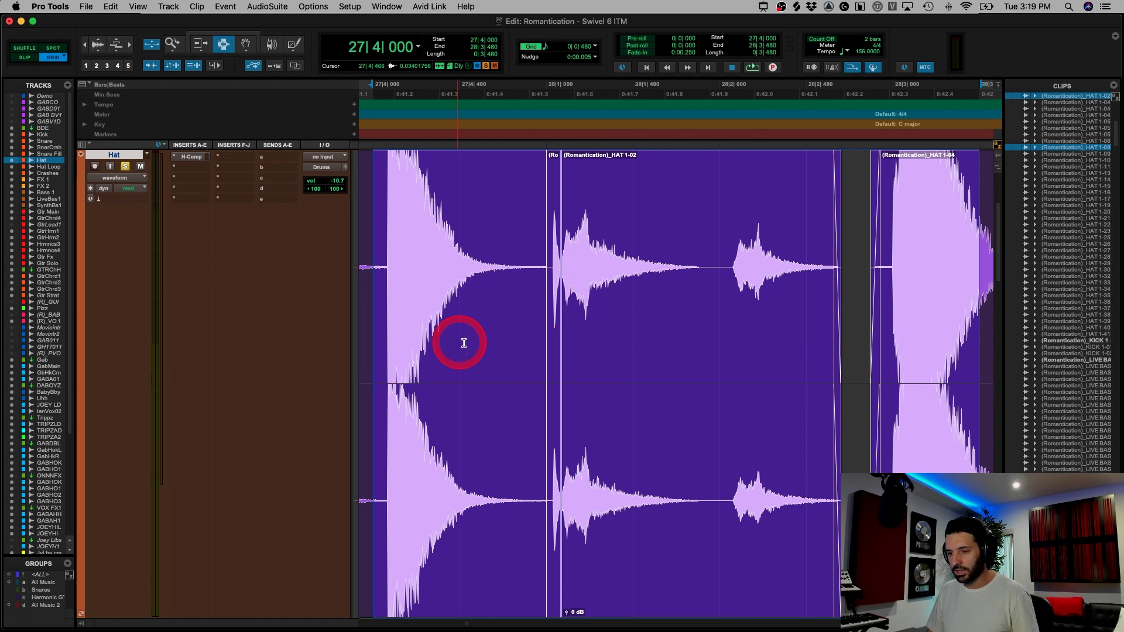
- Play the enlarged, soloed Hat twice from 27|3|000 to hear the hits leading into bar 28, stopping each time
{"action": "key", "text": "super+bracketleft"}
{"action": "left_click", "coordinate": [426, 301]}
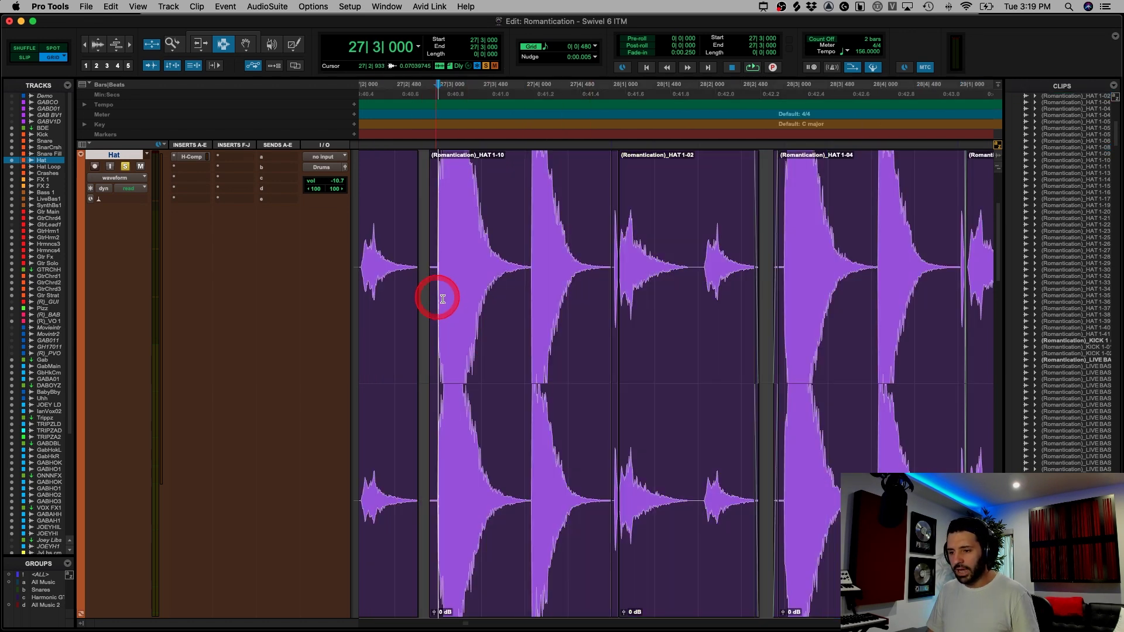
{"action": "left_click_drag", "start_coordinate": [443, 299], "coordinate": [598, 299]}
{"action": "left_click", "coordinate": [430, 327]}
{"action": "key", "text": "space"}
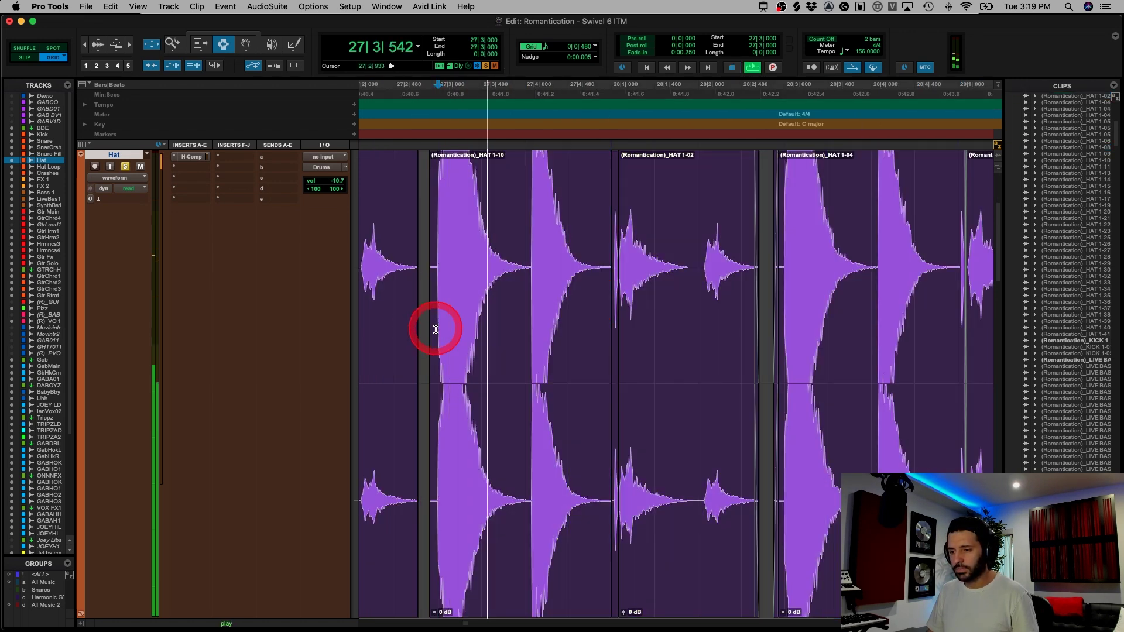
{"action": "key", "text": "space"}
{"action": "left_click", "coordinate": [610, 314]}
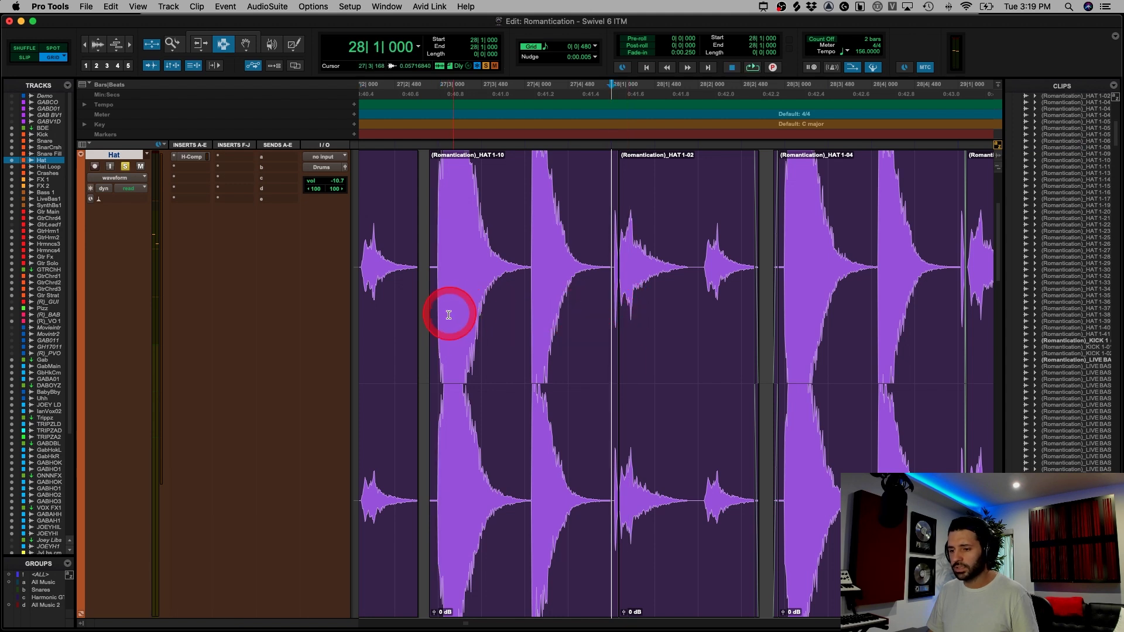
{"action": "left_click", "coordinate": [434, 315]}
{"action": "key", "text": "space"}
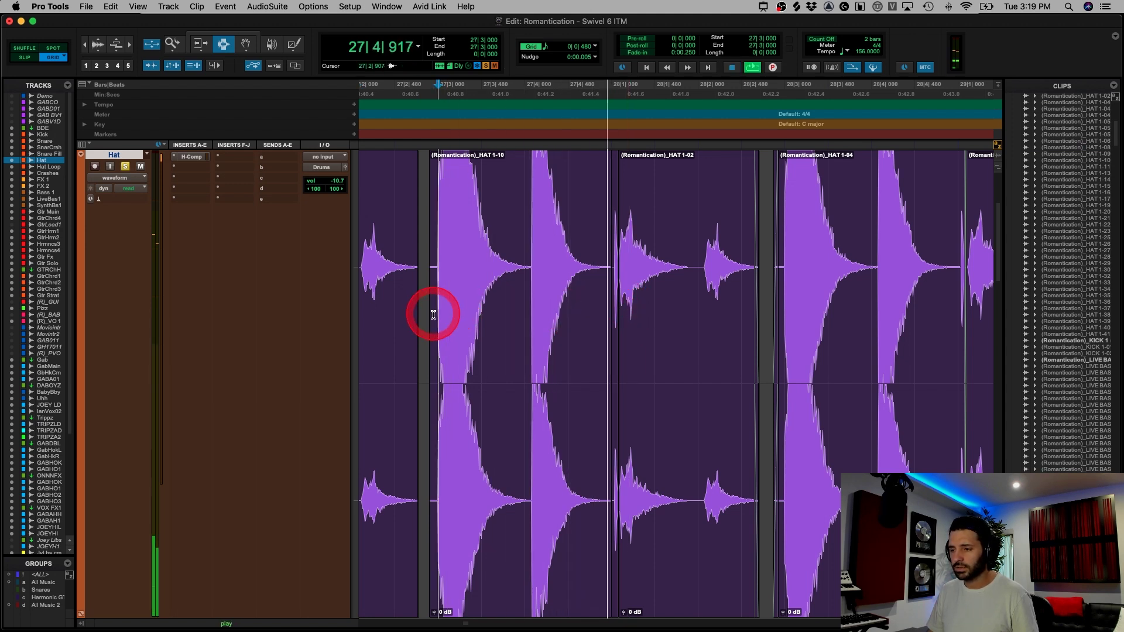
{"action": "key", "text": "space"}
- Examine the short Hat clip at 28|1|000 up close with the hit up to 28|2|000, and return to the all-tracks view
{"action": "left_click", "coordinate": [622, 290]}
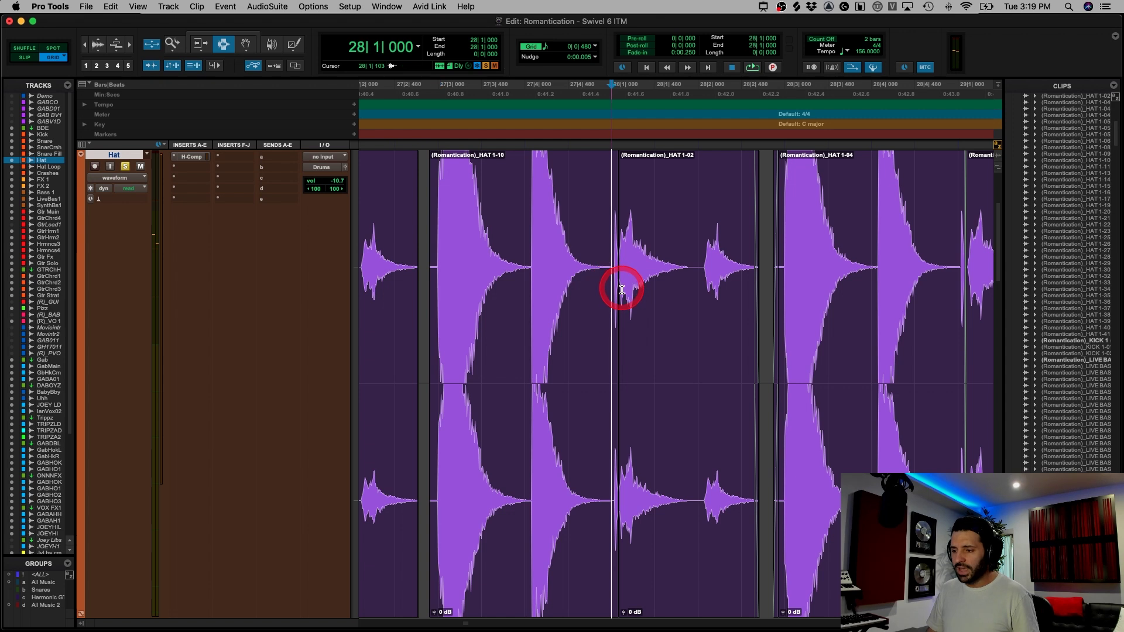
{"action": "left_click_drag", "start_coordinate": [618, 289], "coordinate": [734, 316]}
{"action": "scroll", "coordinate": [707, 339], "scroll_direction": "up", "scroll_amount": 3}
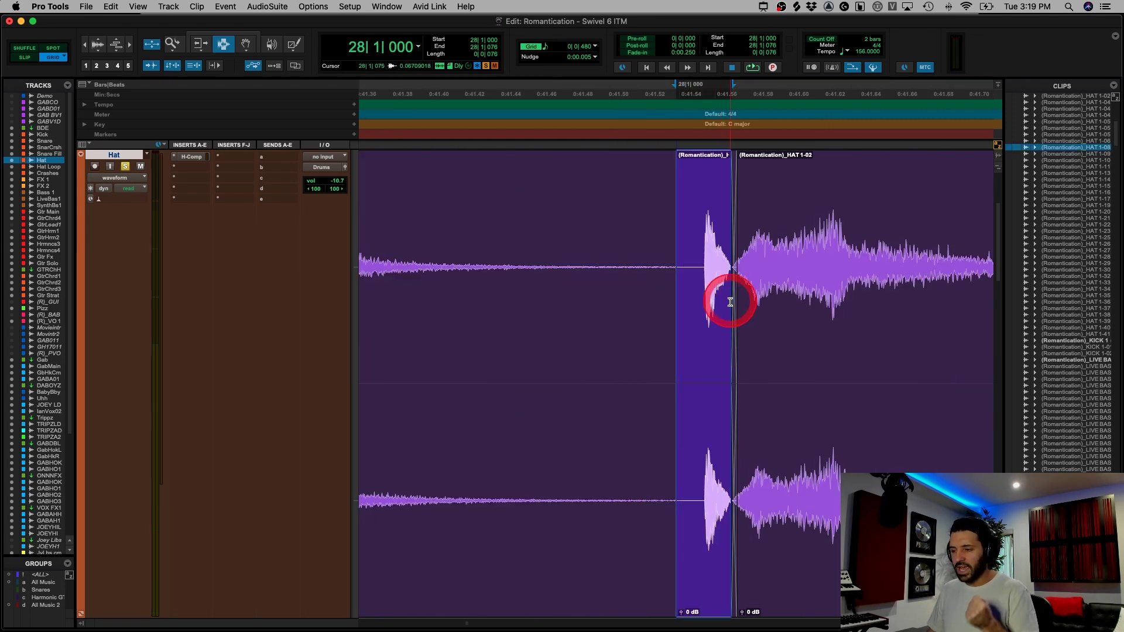
{"action": "key", "text": "r"}
{"action": "key", "text": "r"}
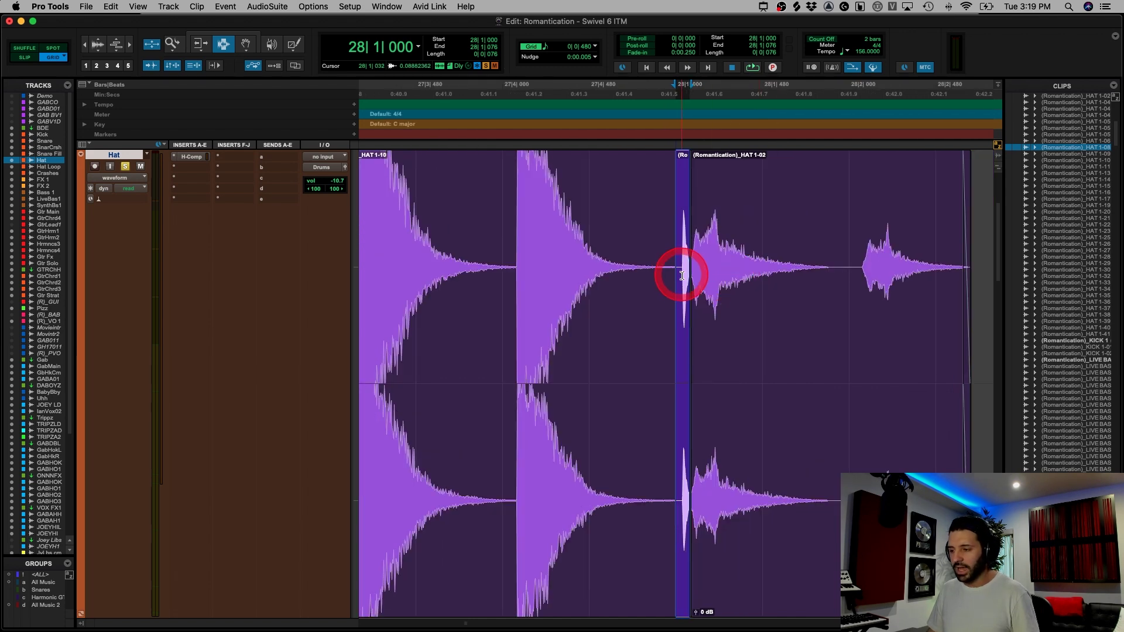
{"action": "left_click_drag", "start_coordinate": [677, 271], "coordinate": [829, 285]}
{"action": "key", "text": "r"}
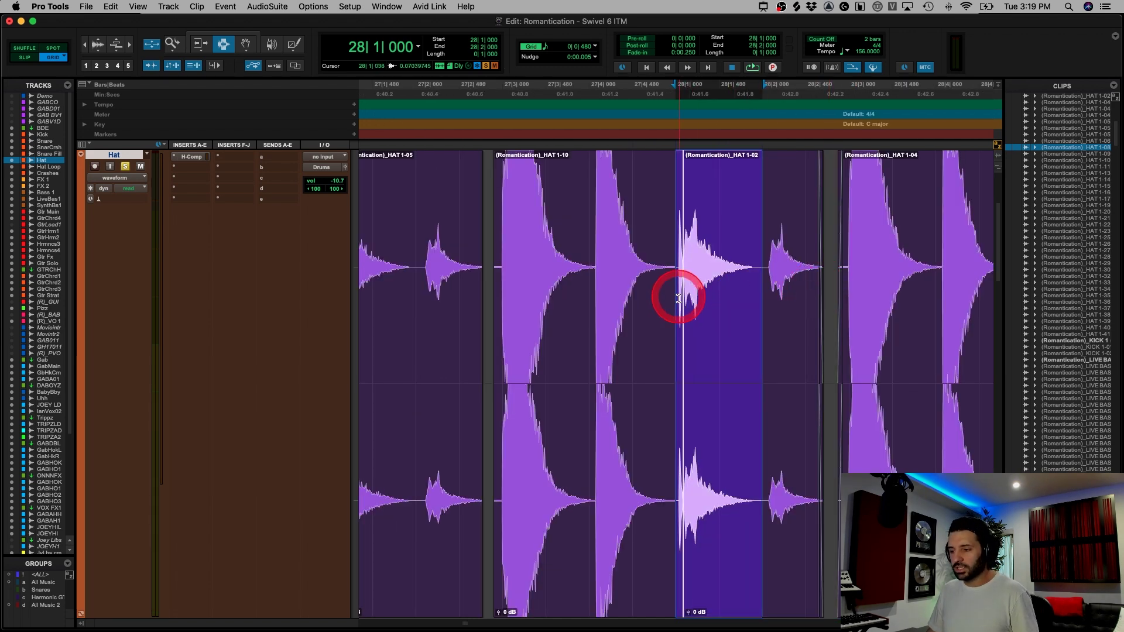
{"action": "key", "text": "e"}
{"action": "key", "text": "r"}
{"action": "key", "text": "r"}
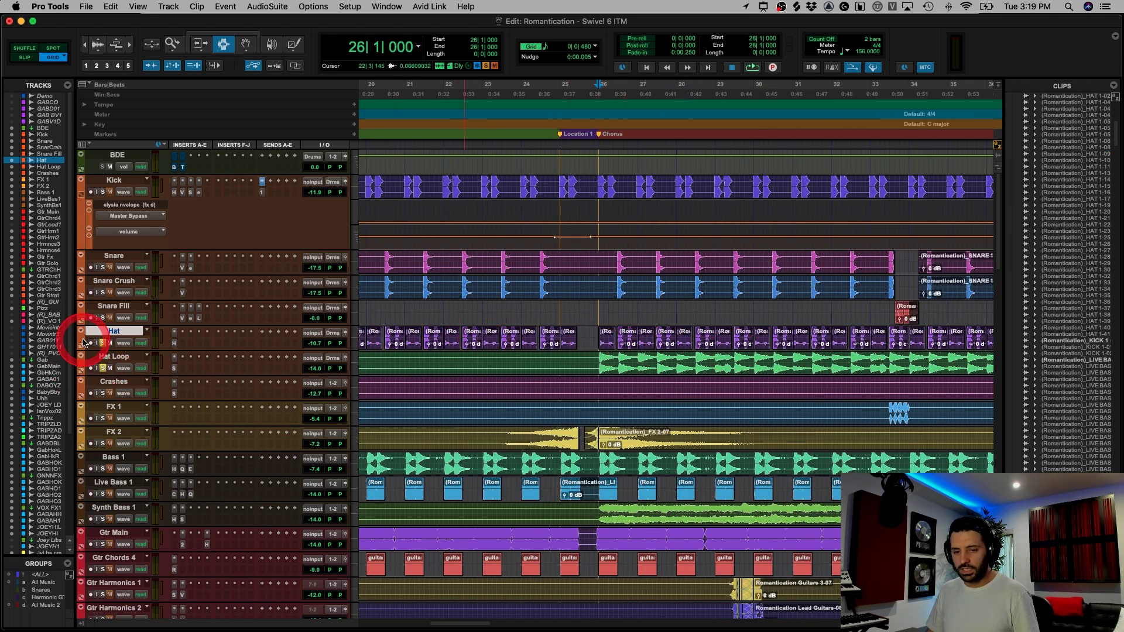
- Unsolo the Hat while keeping Hat Loop soloed, and review the Hat's H-Comp settings
{"action": "left_click", "coordinate": [103, 343]}
{"action": "left_click", "coordinate": [174, 343]}
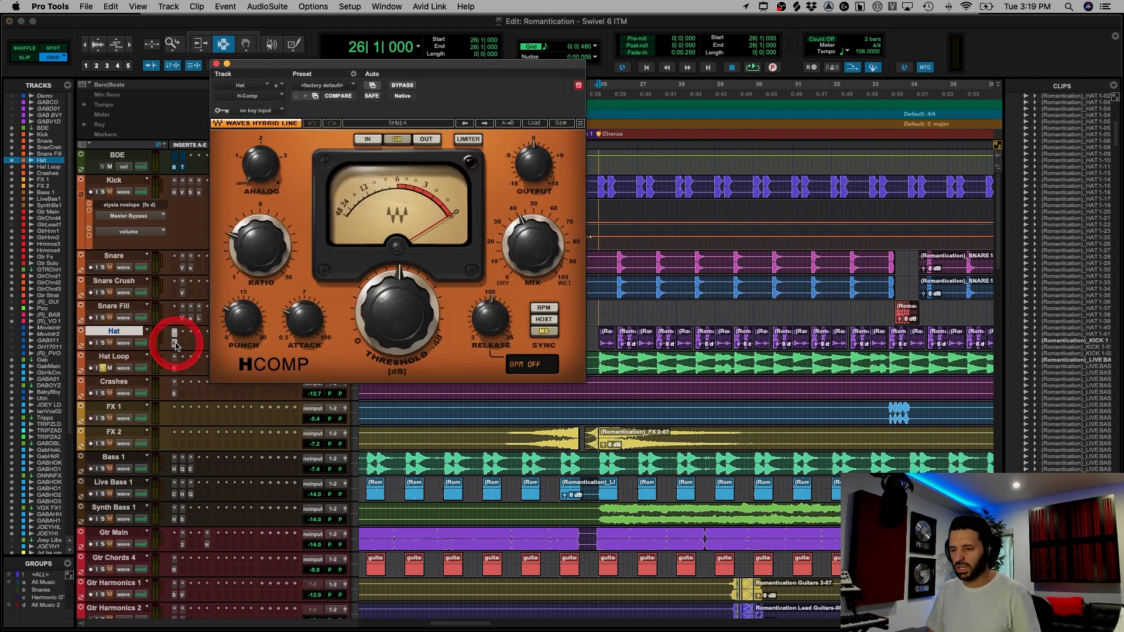
{"action": "left_click", "coordinate": [175, 343]}
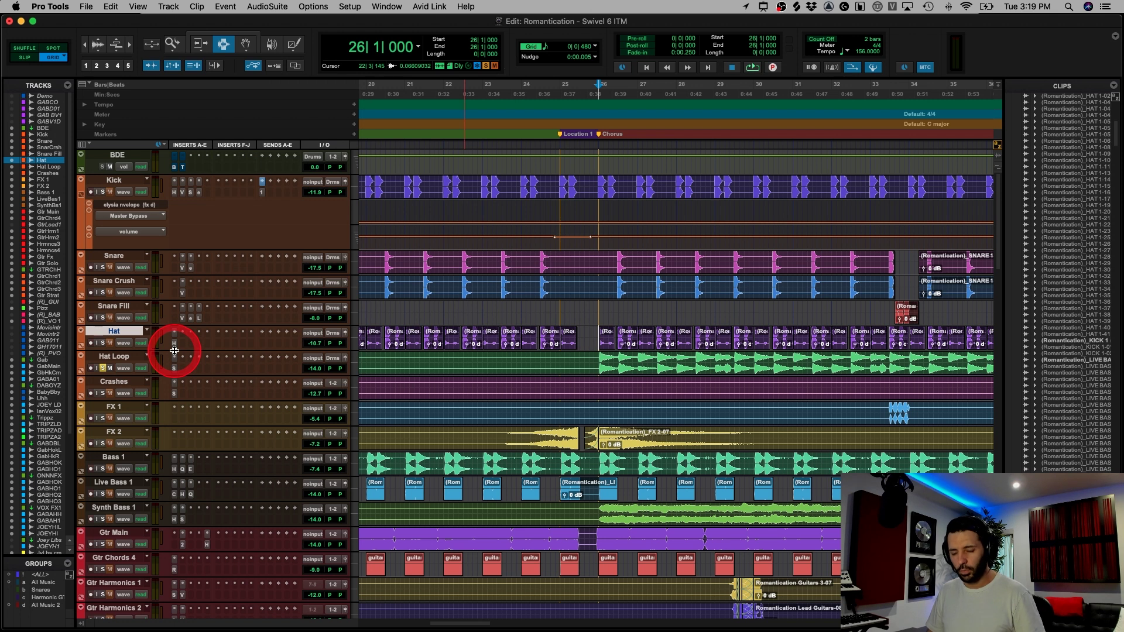
- Play the soloed Hat Loop from 26|1|000 and review the filter settings of its SSLChannel insert
{"action": "key", "text": "space"}
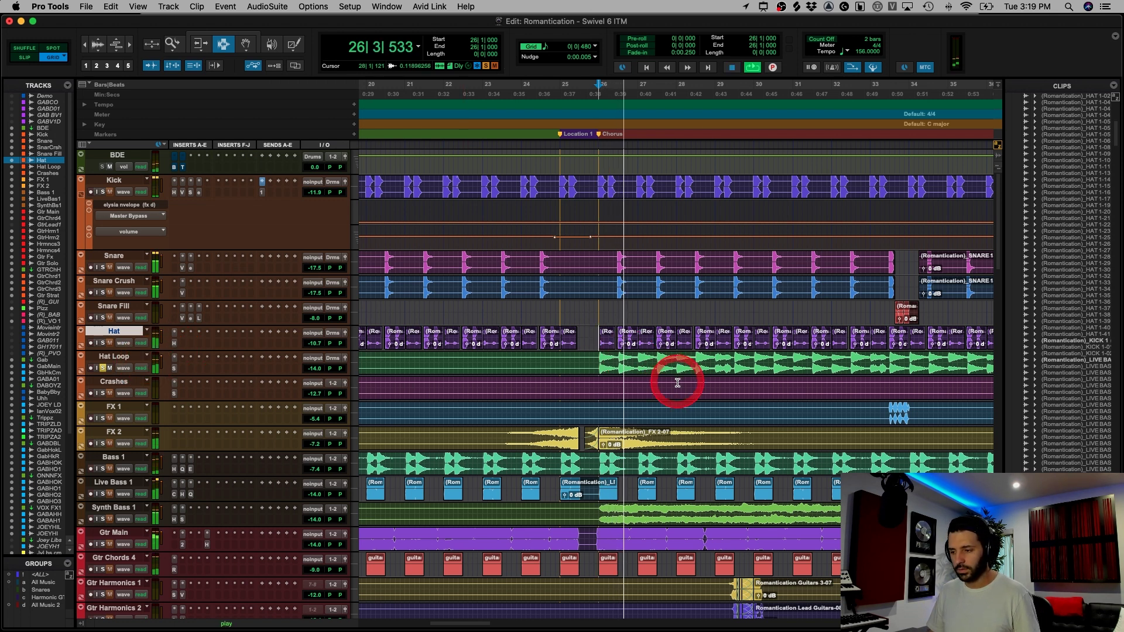
{"action": "left_click", "coordinate": [603, 367]}
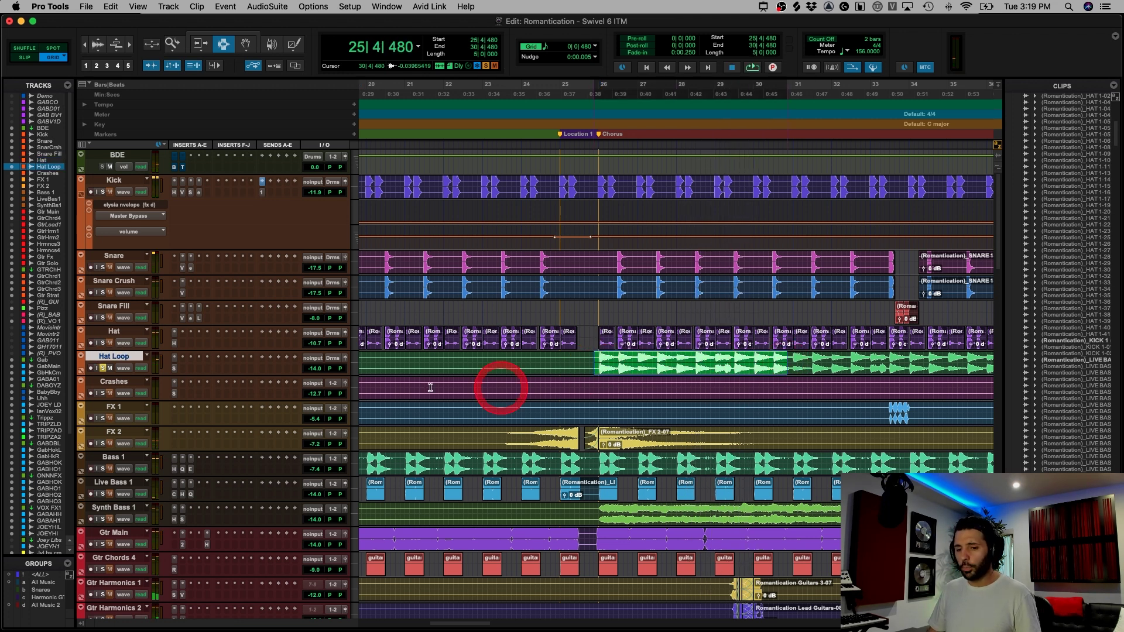
{"action": "left_click", "coordinate": [174, 368]}
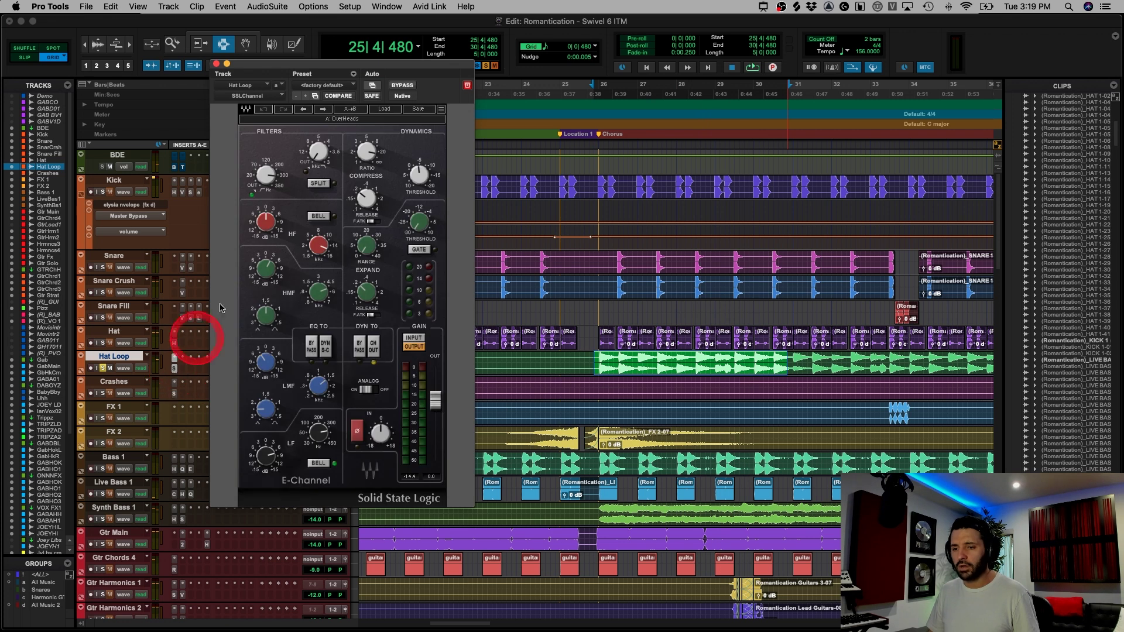
{"action": "left_click_drag", "start_coordinate": [267, 171], "coordinate": [253, 168]}
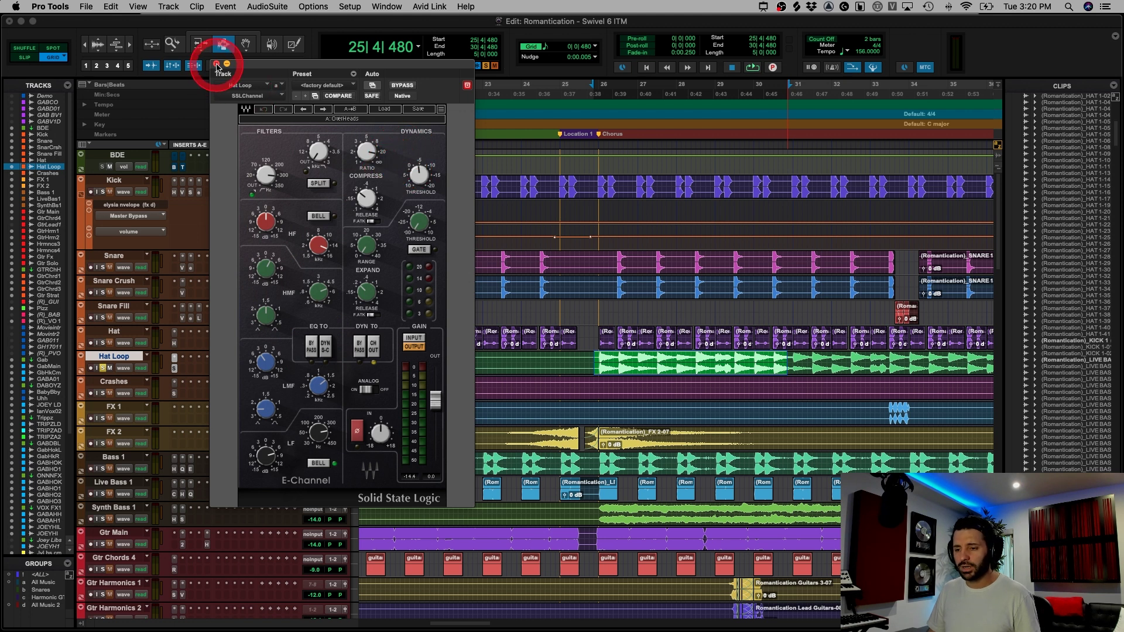
{"action": "left_click", "coordinate": [217, 66]}
- Play the Hat Loop from 25|4|480, solo the Hat alongside it to compare them, and clear both solos after stopping
{"action": "left_click_drag", "start_coordinate": [600, 338], "coordinate": [874, 360]}
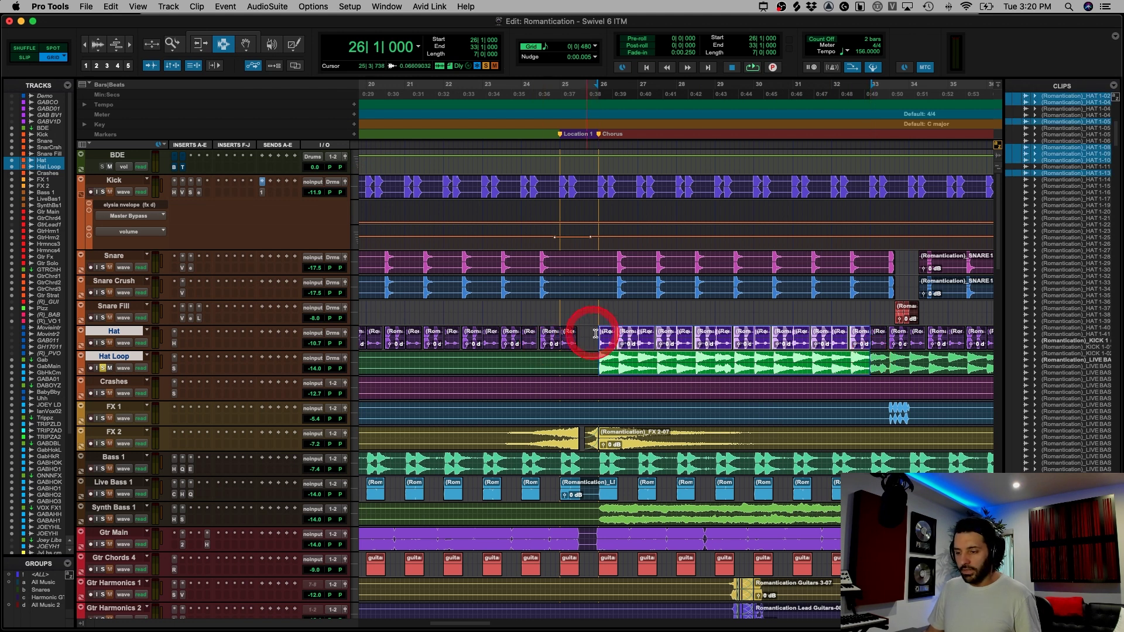
{"action": "left_click", "coordinate": [592, 336]}
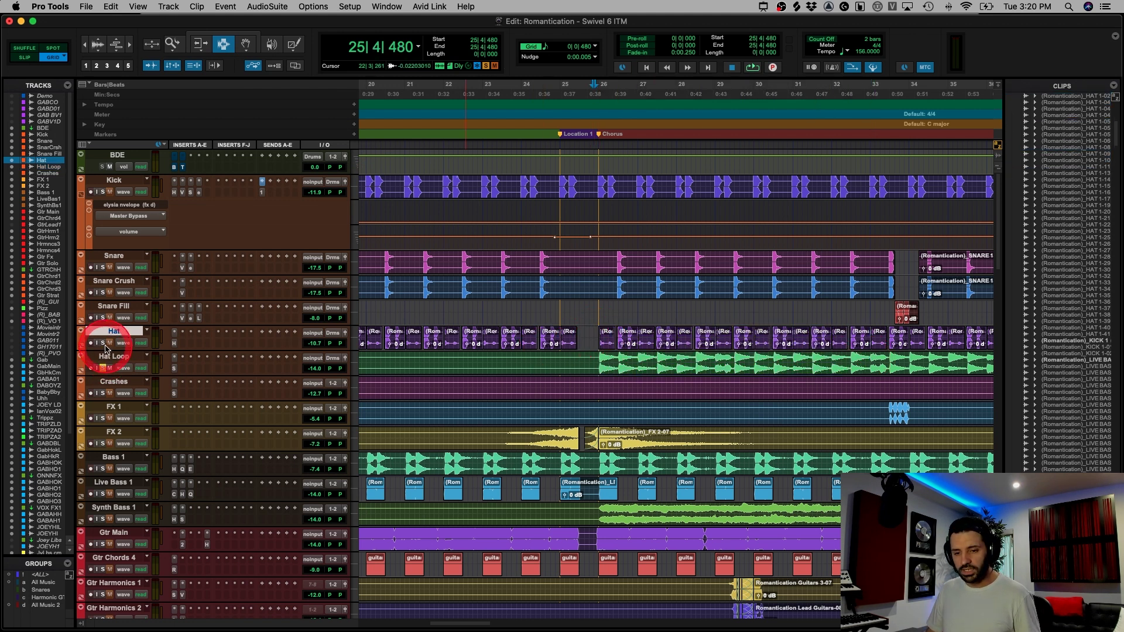
{"action": "key", "text": "space"}
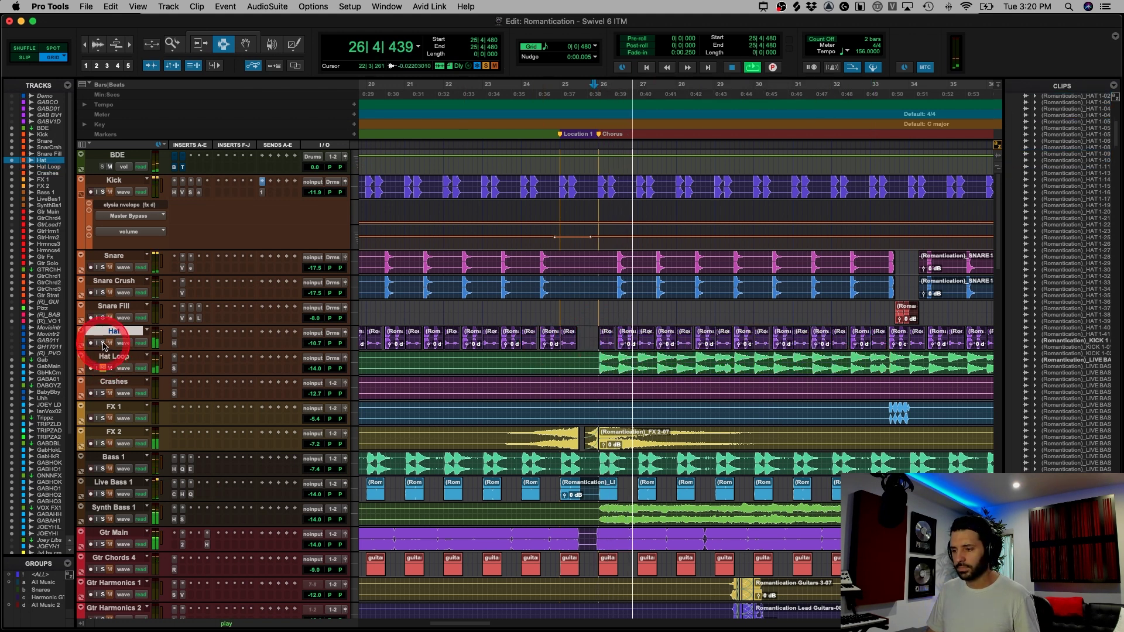
{"action": "left_click", "coordinate": [103, 344]}
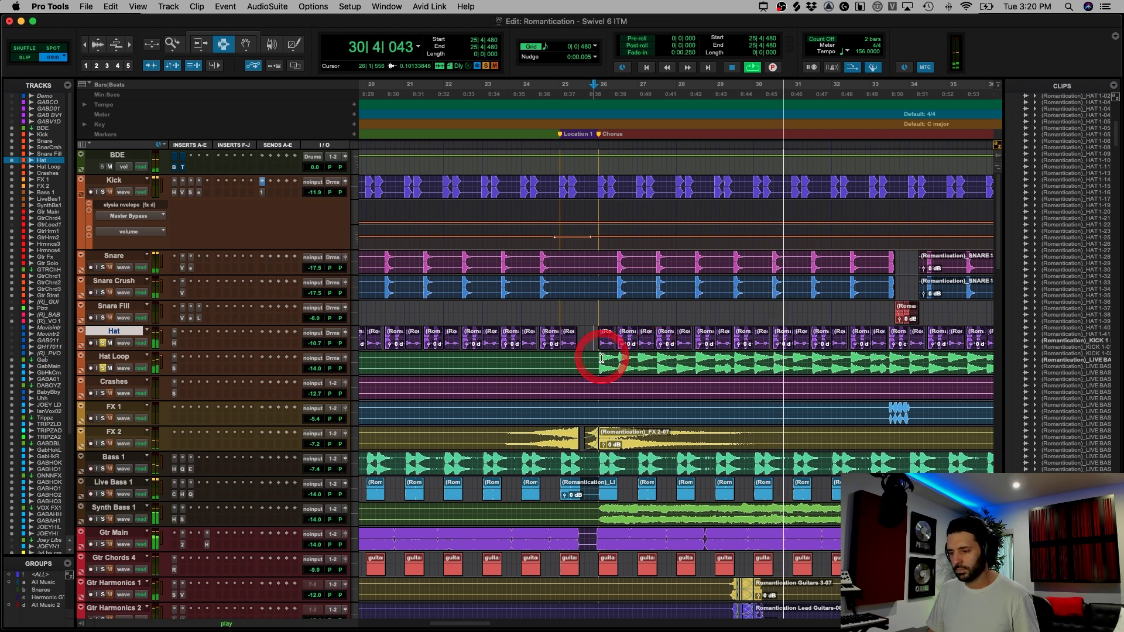
{"action": "key", "text": "space"}
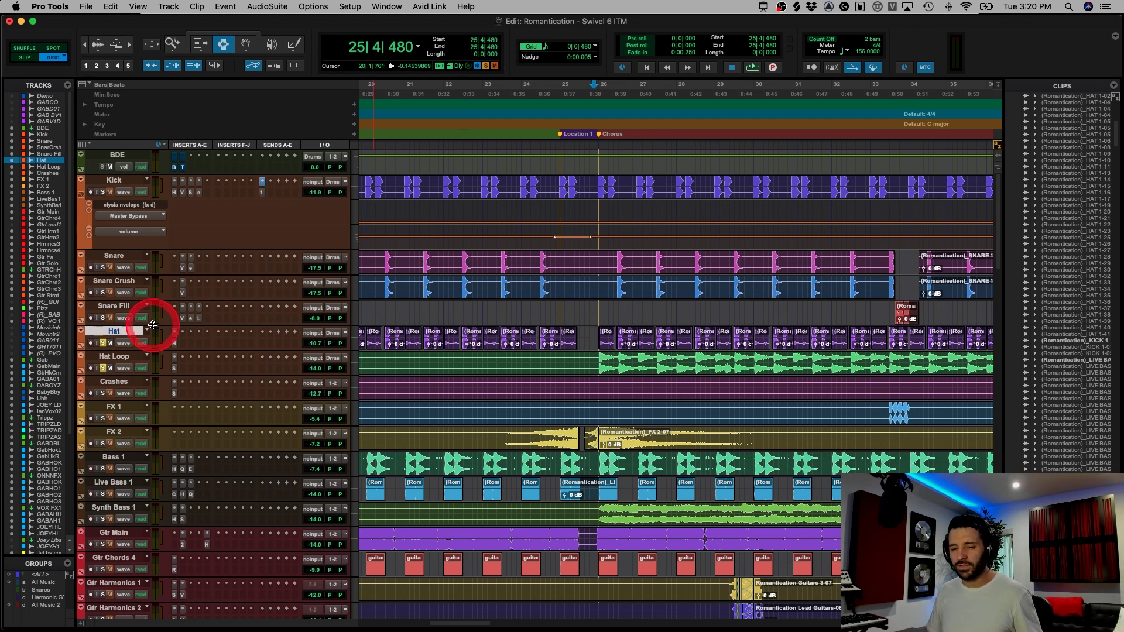
{"action": "left_click", "coordinate": [104, 343]}
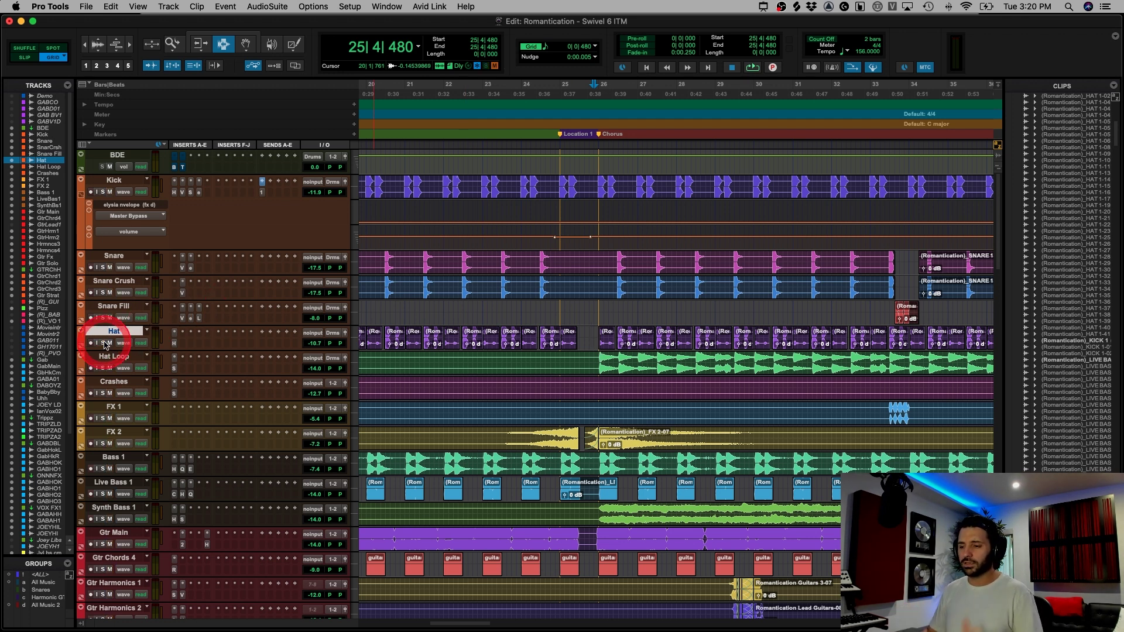
- Inspect the Hat clips starting at 26|1|076 and 27|1|087, and return the playback start to 25|4|480
{"action": "left_click", "coordinate": [612, 338]}
{"action": "left_click", "coordinate": [608, 338]}
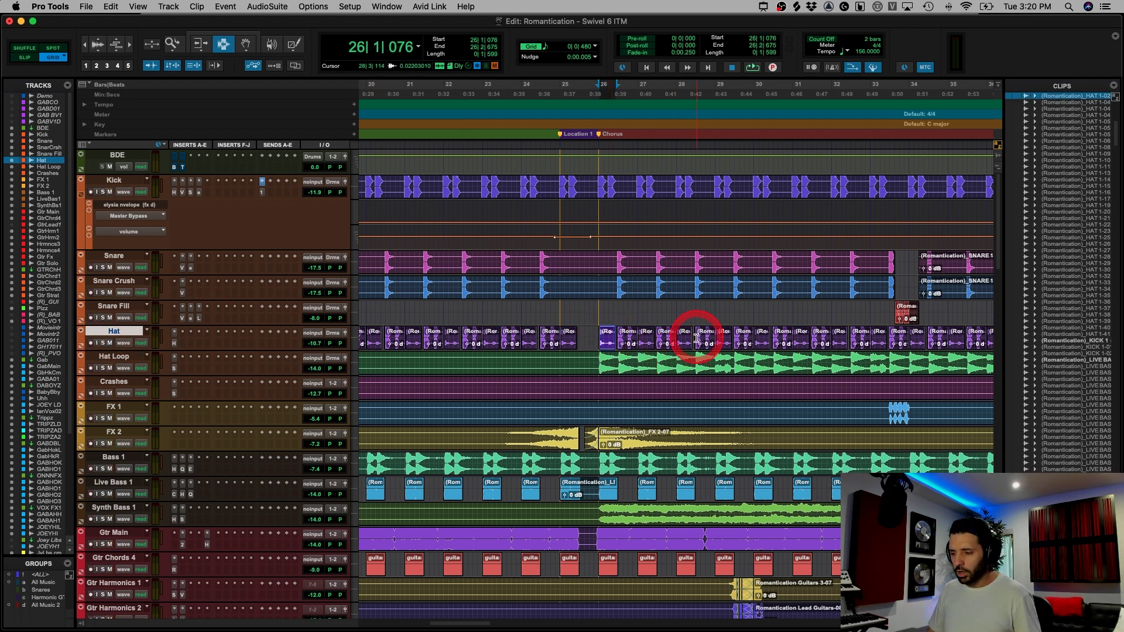
{"action": "left_click", "coordinate": [642, 341]}
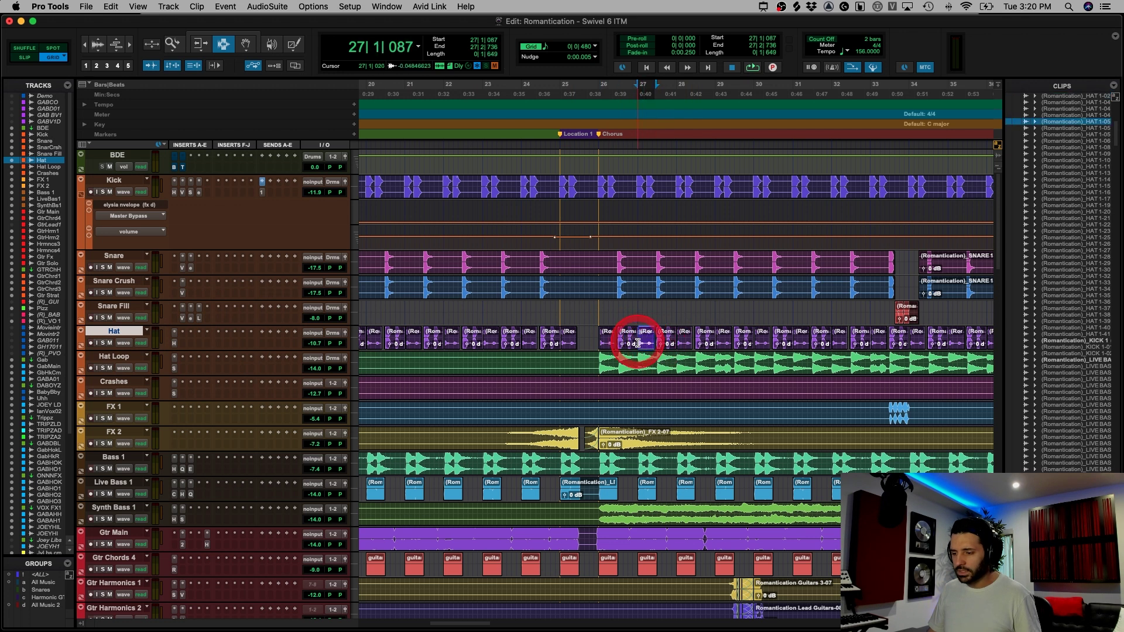
{"action": "left_click", "coordinate": [594, 339]}
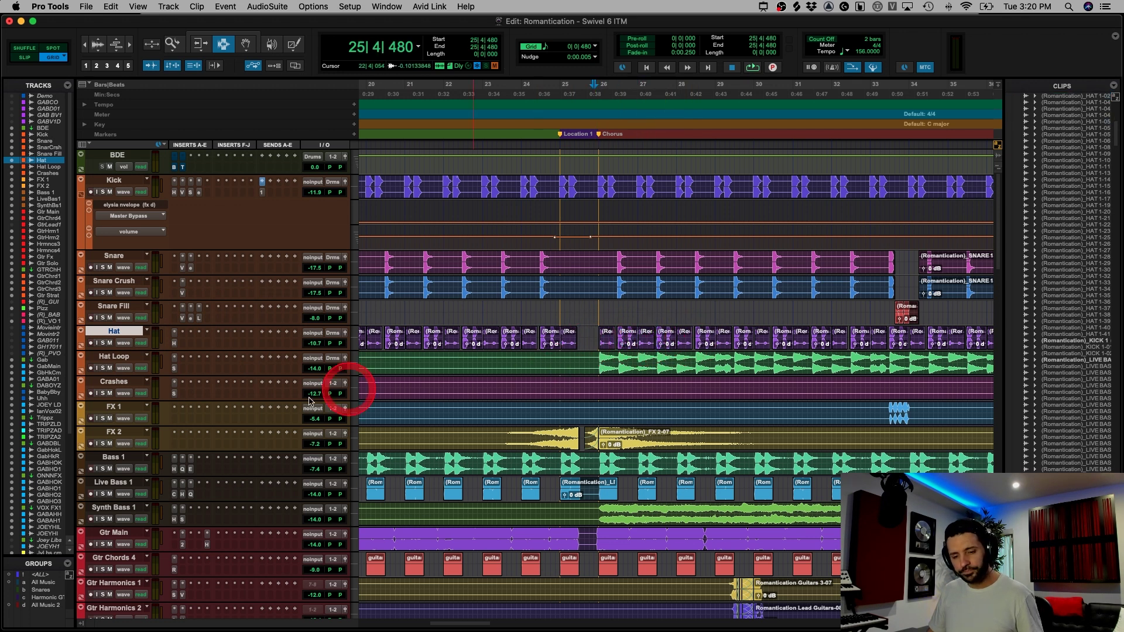
- Locate the Crashes sections in the second and third choruses across the whole song and place the playback start at 61|4|480
{"action": "left_click", "coordinate": [649, 421]}
{"action": "key", "text": "super+bracketleft"}
{"action": "key", "text": "super+bracketleft"}
{"action": "key", "text": "super+bracketleft"}
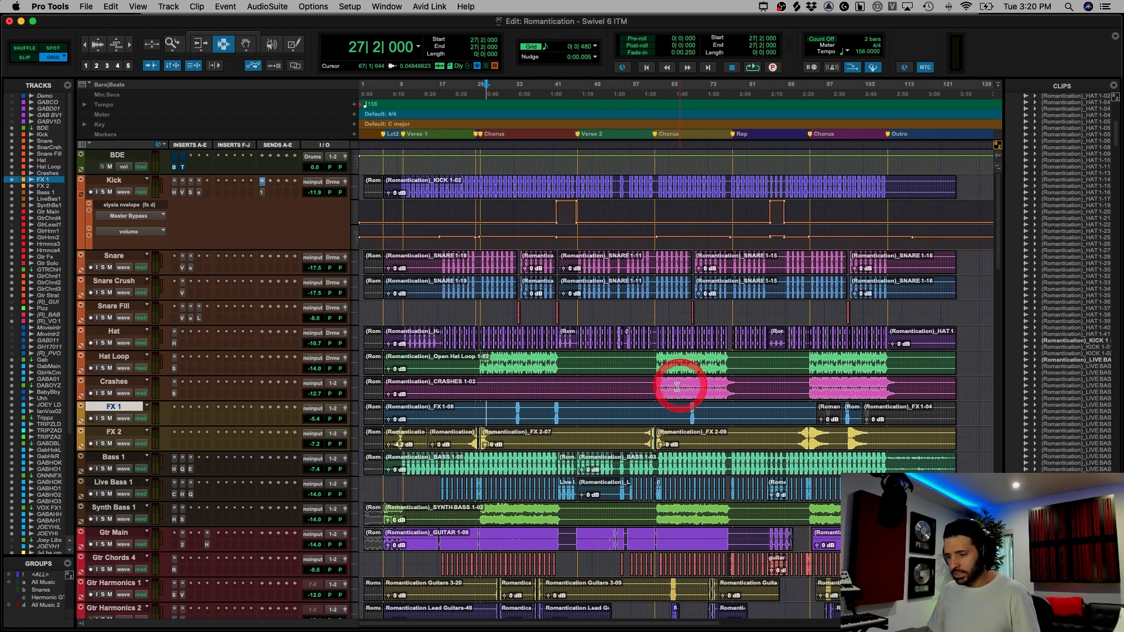
{"action": "left_click_drag", "start_coordinate": [660, 386], "coordinate": [700, 391]}
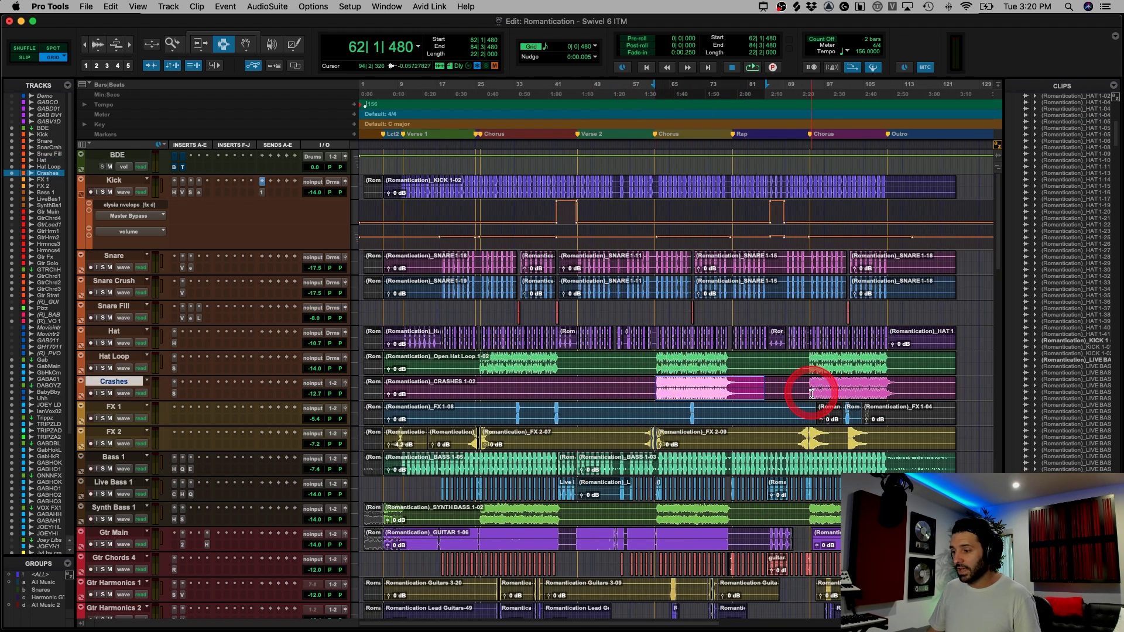
{"action": "left_click_drag", "start_coordinate": [810, 388], "coordinate": [881, 389]}
{"action": "left_click", "coordinate": [654, 392]}
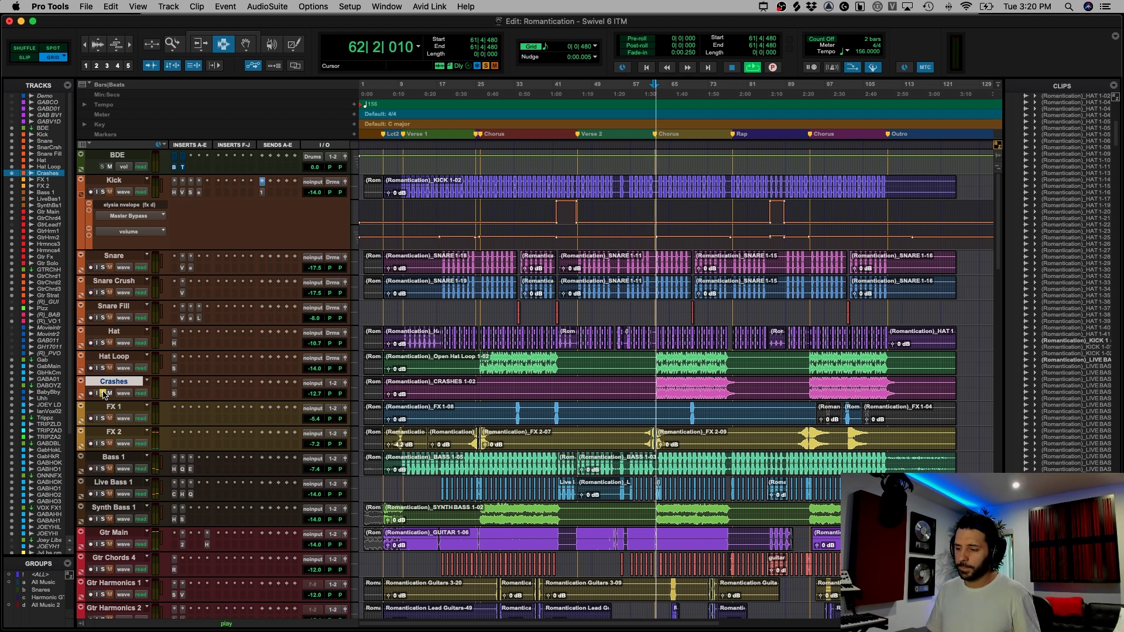
- Audition the Crashes from 61|4|480 with Hat Loop and Hat soloed alongside them, and stop playback
{"action": "left_click", "coordinate": [101, 381]}
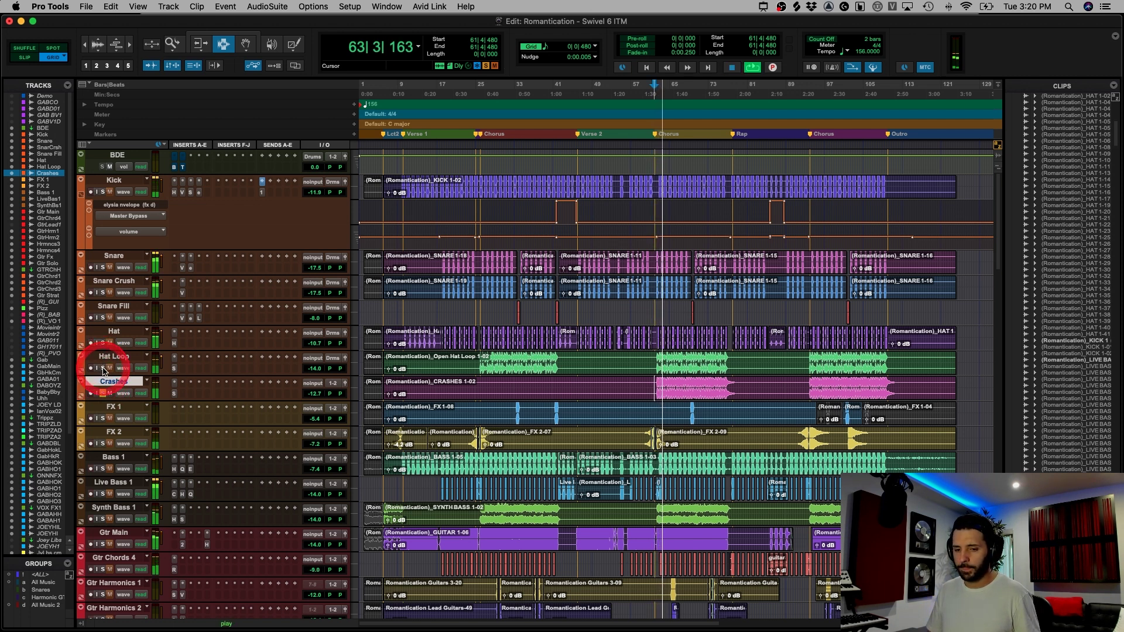
{"action": "left_click", "coordinate": [102, 368]}
{"action": "left_click", "coordinate": [103, 343]}
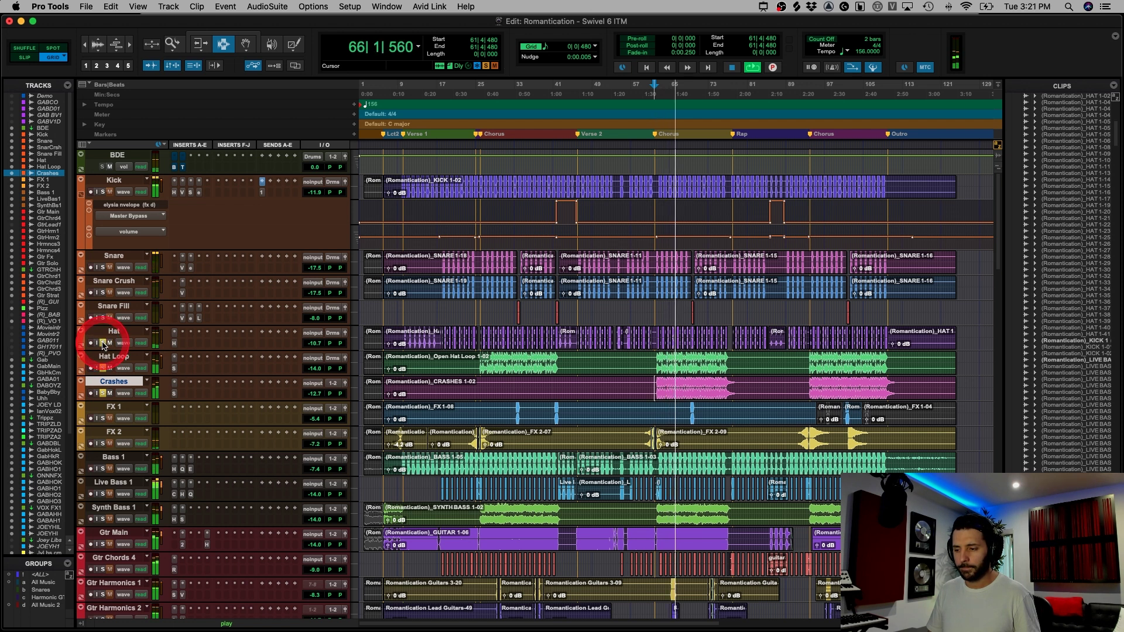
{"action": "left_click", "coordinate": [103, 392]}
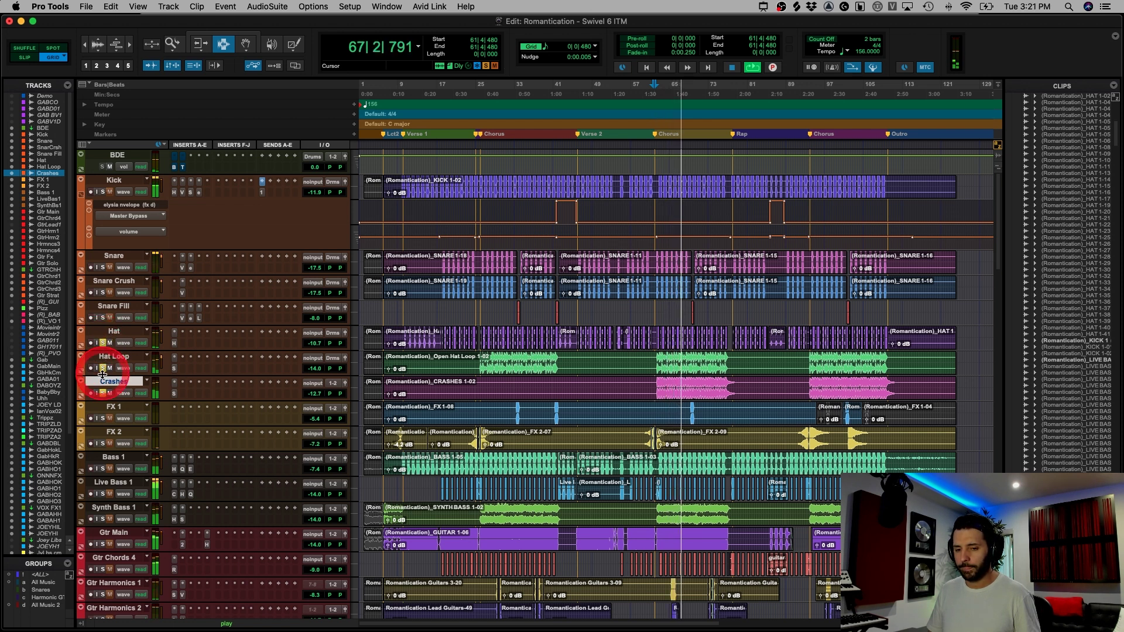
{"action": "key", "text": "space"}
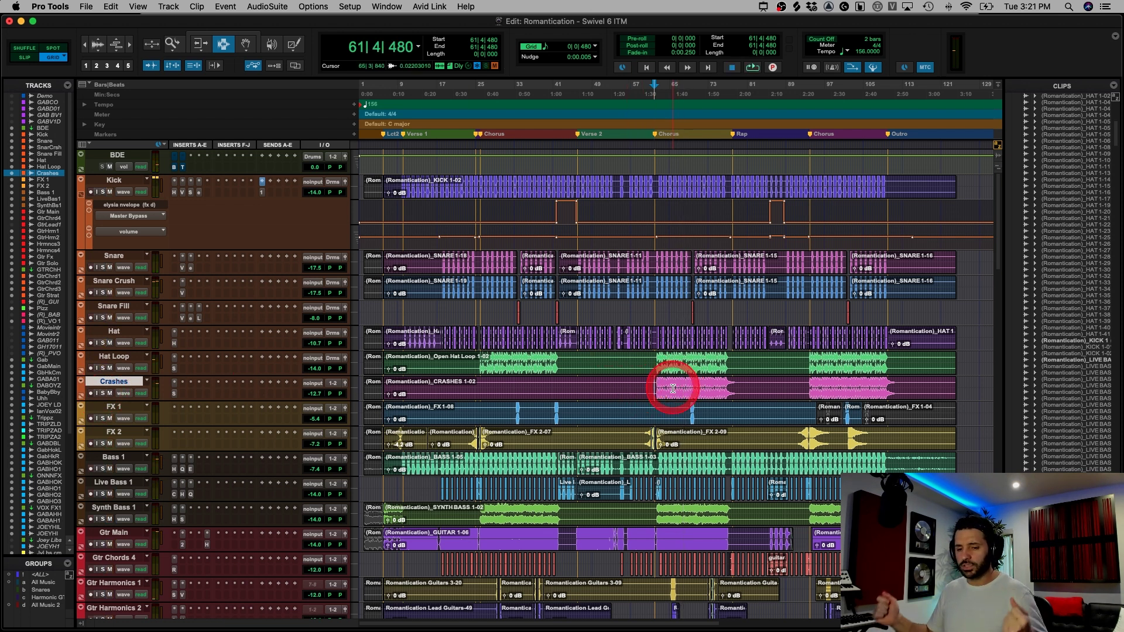
- Review the Spread plug-in settings on the Crashes track and close its window
{"action": "left_click", "coordinate": [174, 394]}
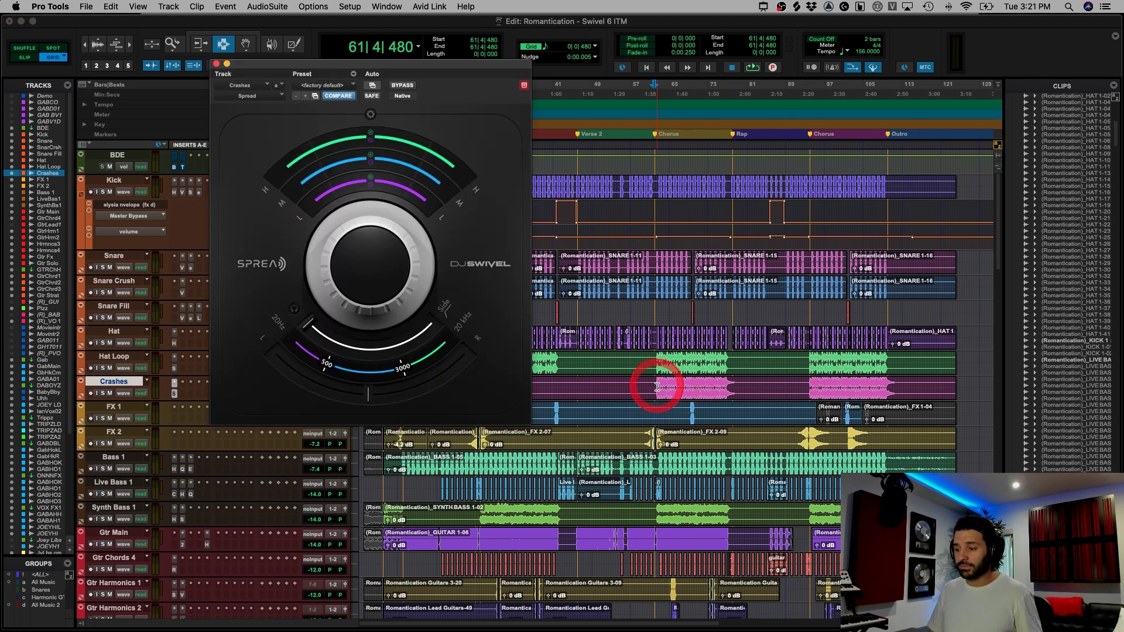
{"action": "left_click", "coordinate": [216, 63]}
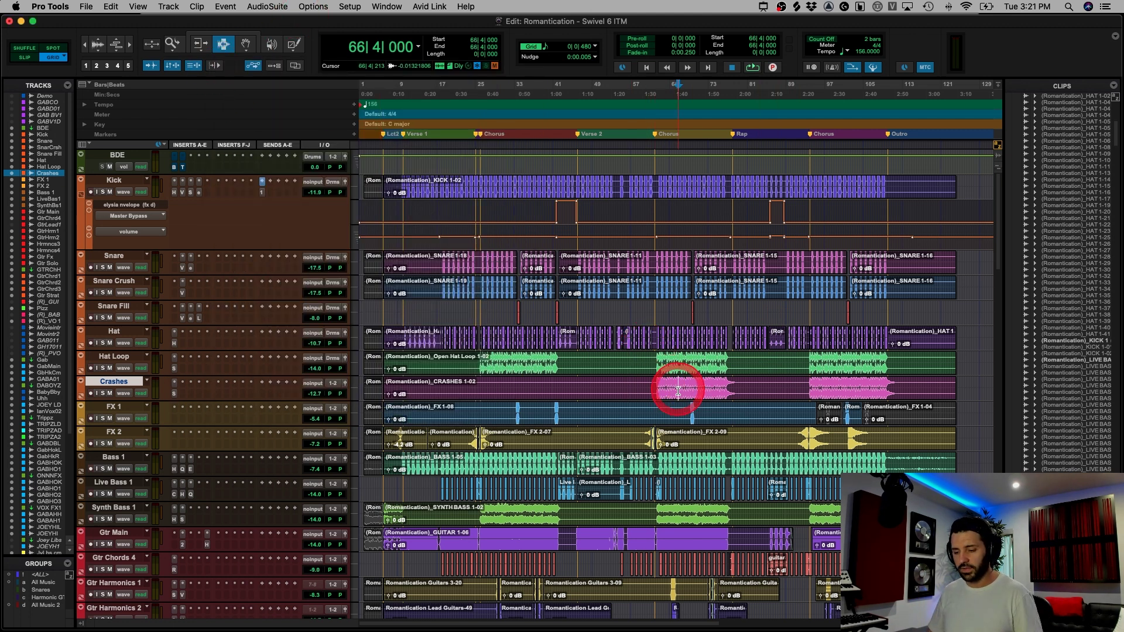
- Check the Spread amount on the Crashes track once more and close the plug-in
{"action": "key", "text": "super+bracketright"}
{"action": "left_click", "coordinate": [175, 397]}
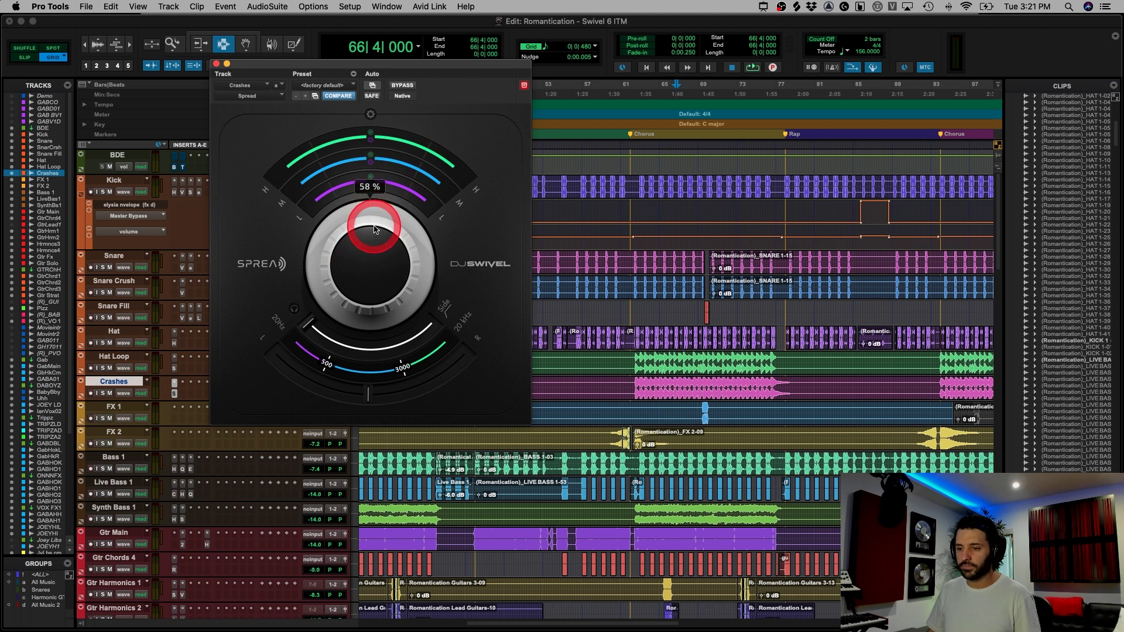
{"action": "left_click", "coordinate": [216, 63]}
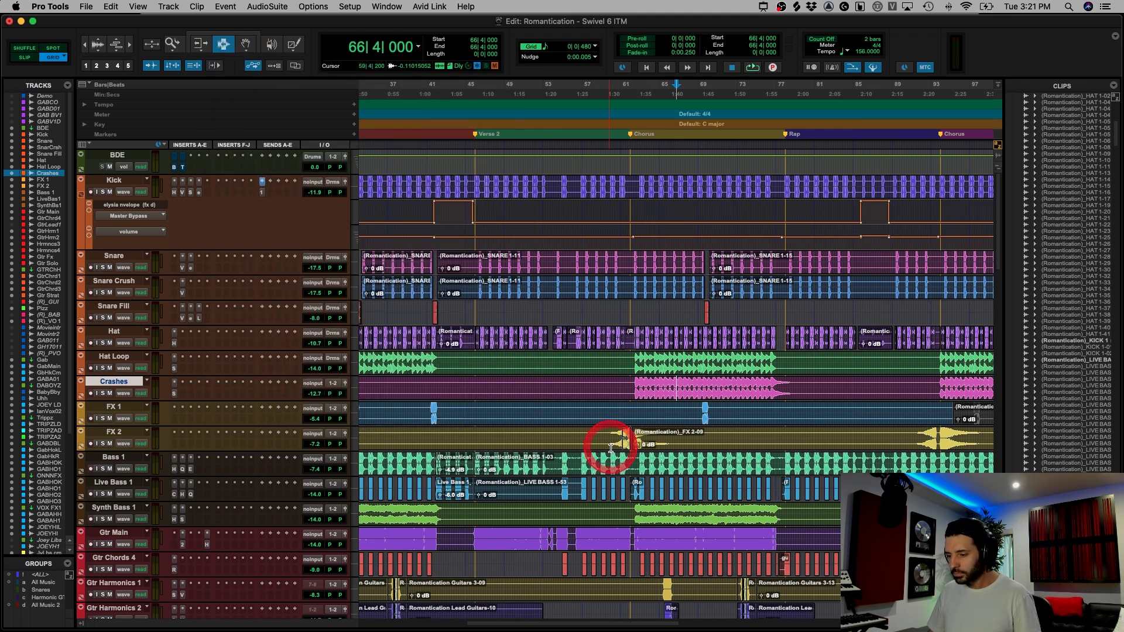
- Solo FX 1 and audition its first effect hit from 33|2|480
{"action": "key", "text": "alt+a"}
{"action": "left_click", "coordinate": [512, 417]}
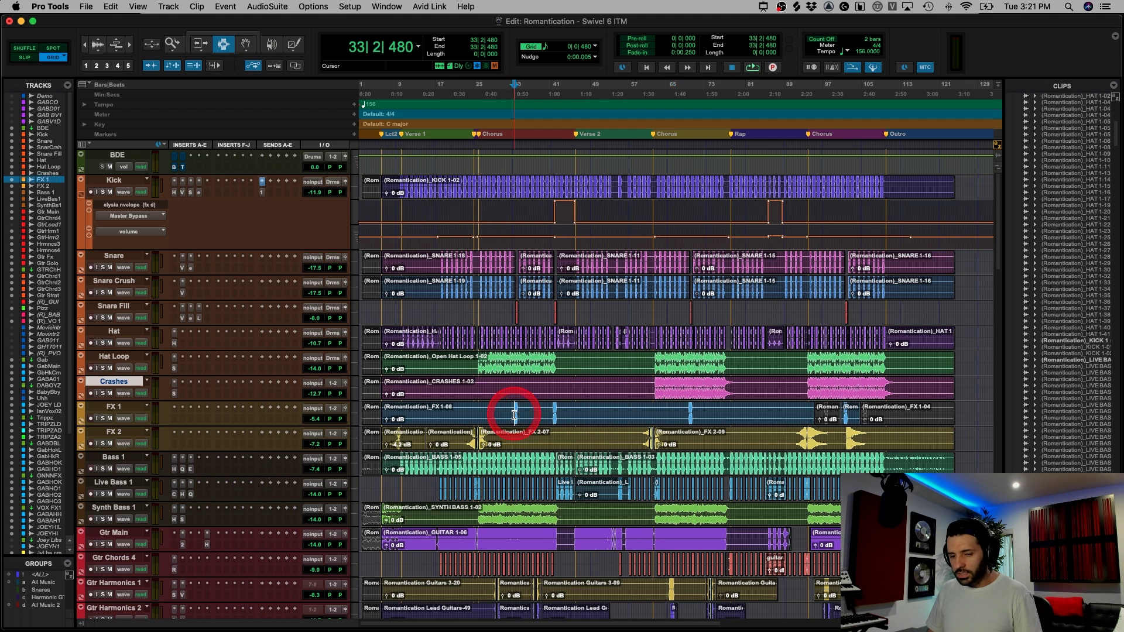
{"action": "key", "text": "super+bracketright"}
{"action": "key", "text": "super+bracketright"}
{"action": "left_click", "coordinate": [103, 418]}
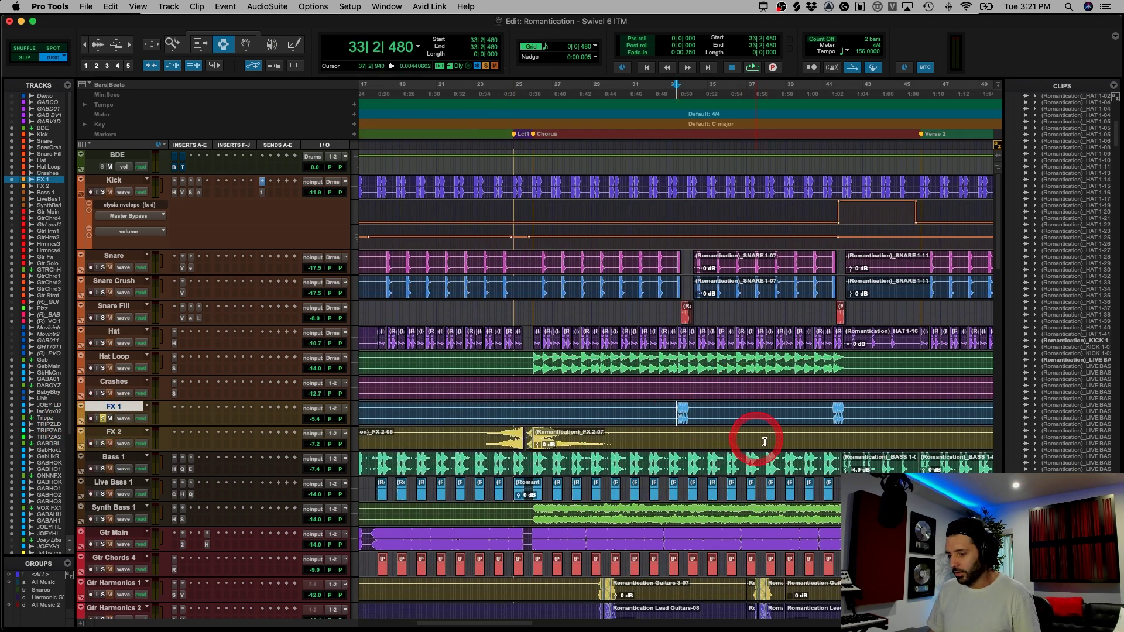
{"action": "key", "text": "space"}
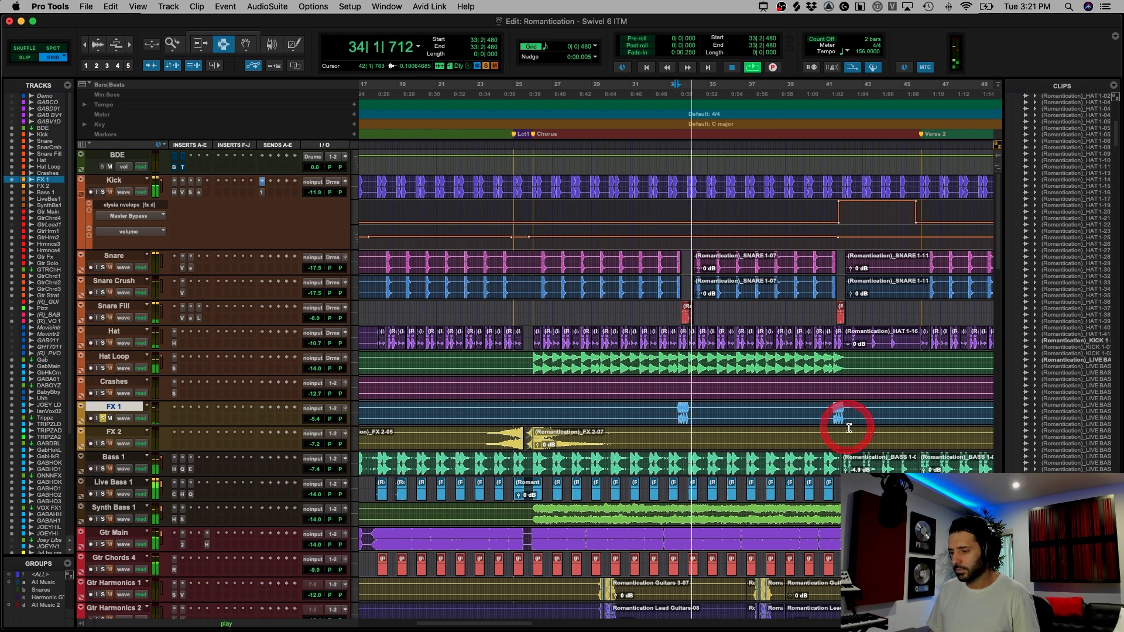
- Audition the second FX 1 hit from 40|4|480, stop playback, and return the playback start to 32|3|480
{"action": "left_click", "coordinate": [823, 418]}
{"action": "key", "text": "space"}
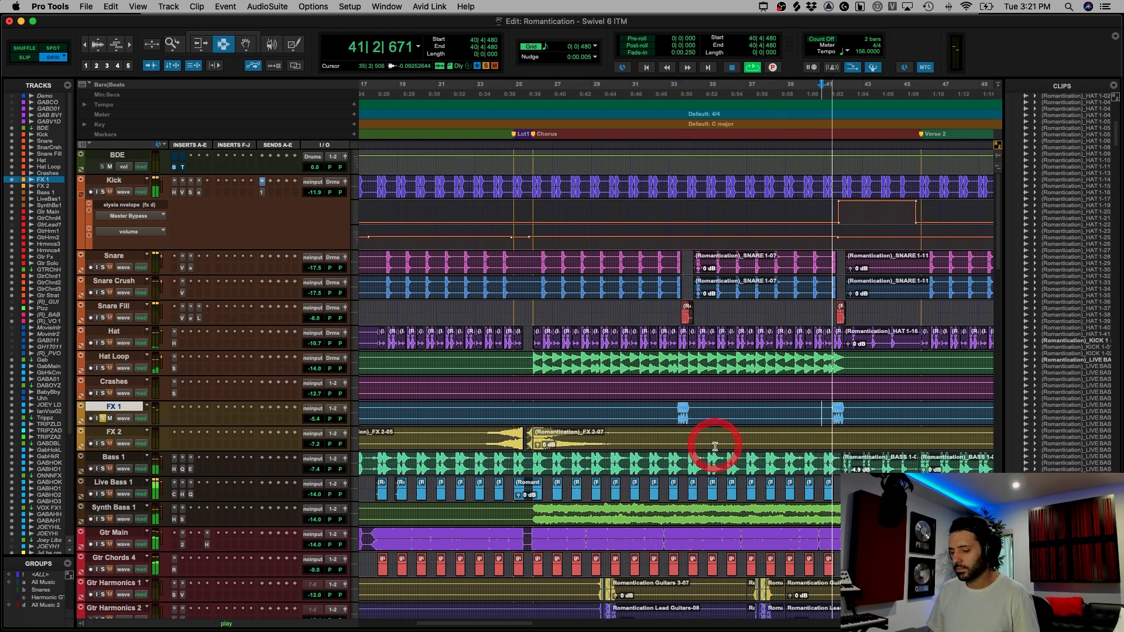
{"action": "key", "text": "alt+a"}
{"action": "key", "text": "space"}
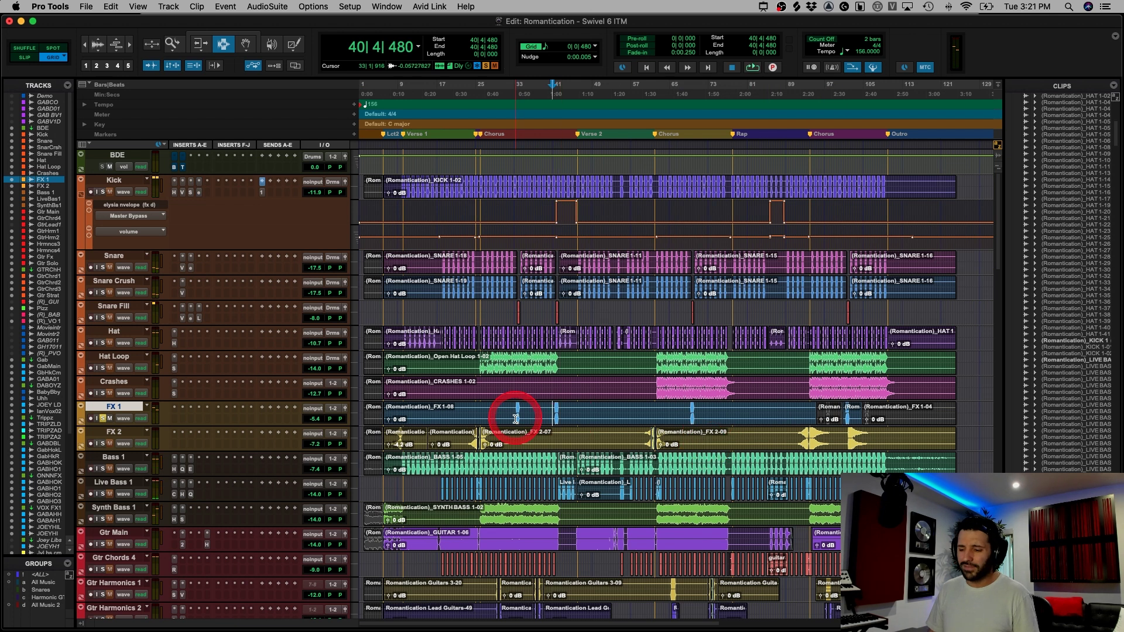
{"action": "left_click", "coordinate": [515, 416]}
{"action": "key", "text": "super+bracketright"}
{"action": "key", "text": "super+bracketright"}
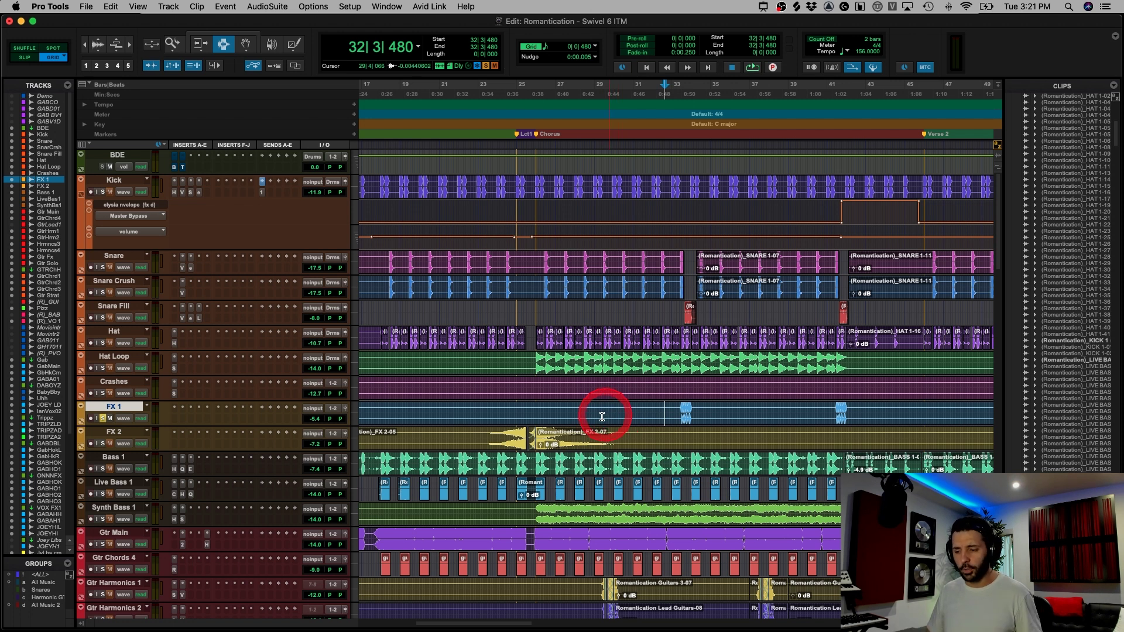
- Solo FX 2 in place of FX 1, audition its swell into the first chorus from 23|2|480, and stop playback
{"action": "left_click_drag", "start_coordinate": [476, 431], "coordinate": [582, 447]}
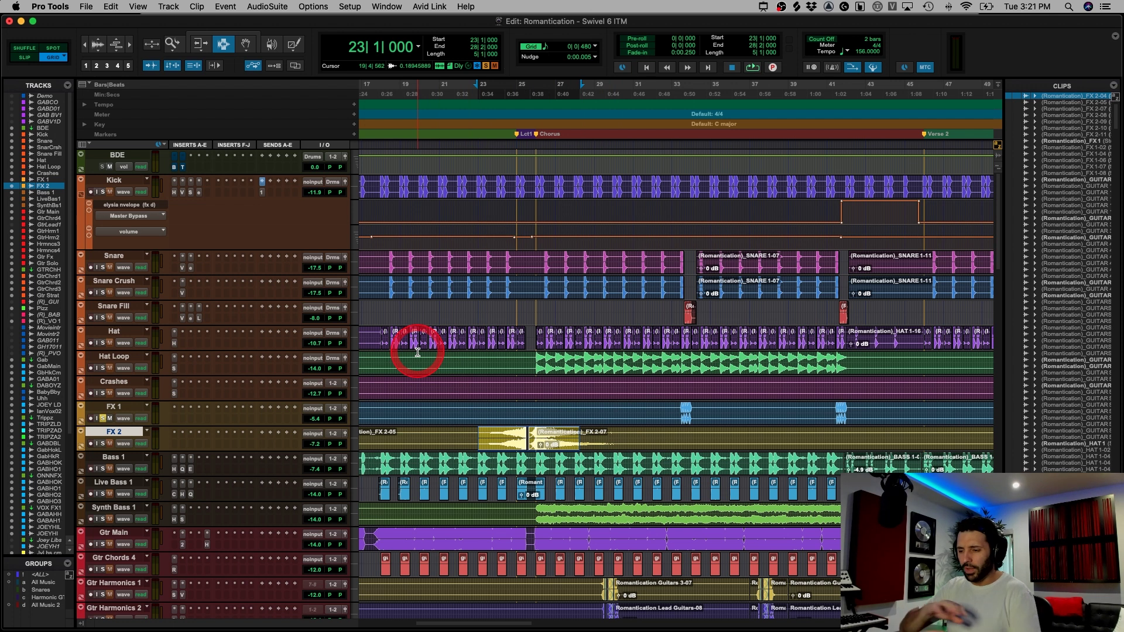
{"action": "left_click", "coordinate": [484, 434]}
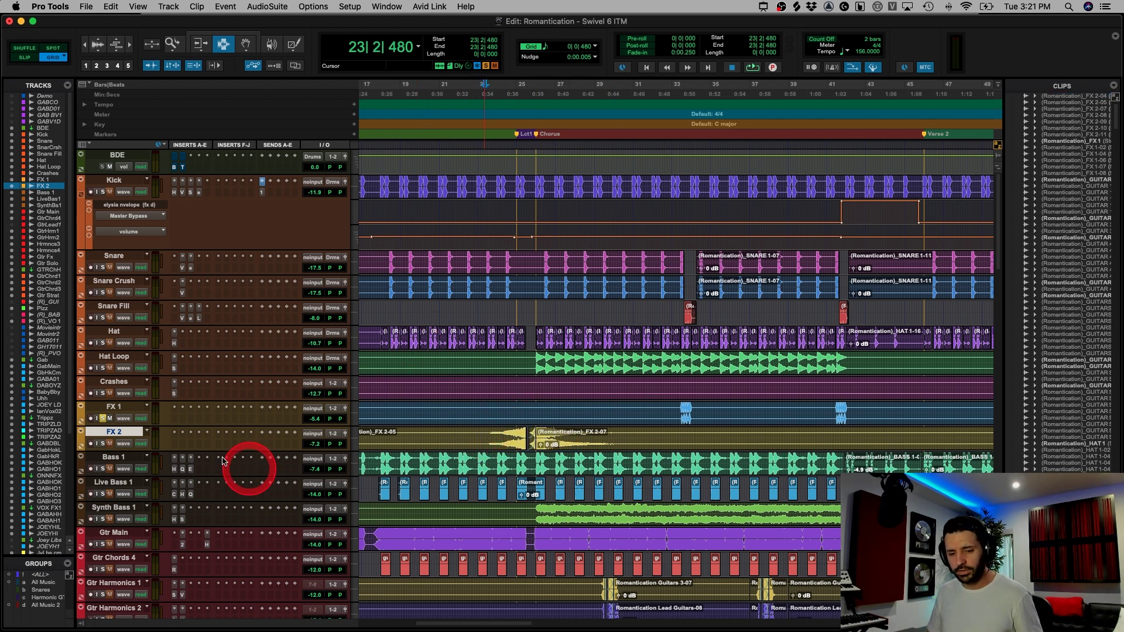
{"action": "left_click", "coordinate": [103, 444]}
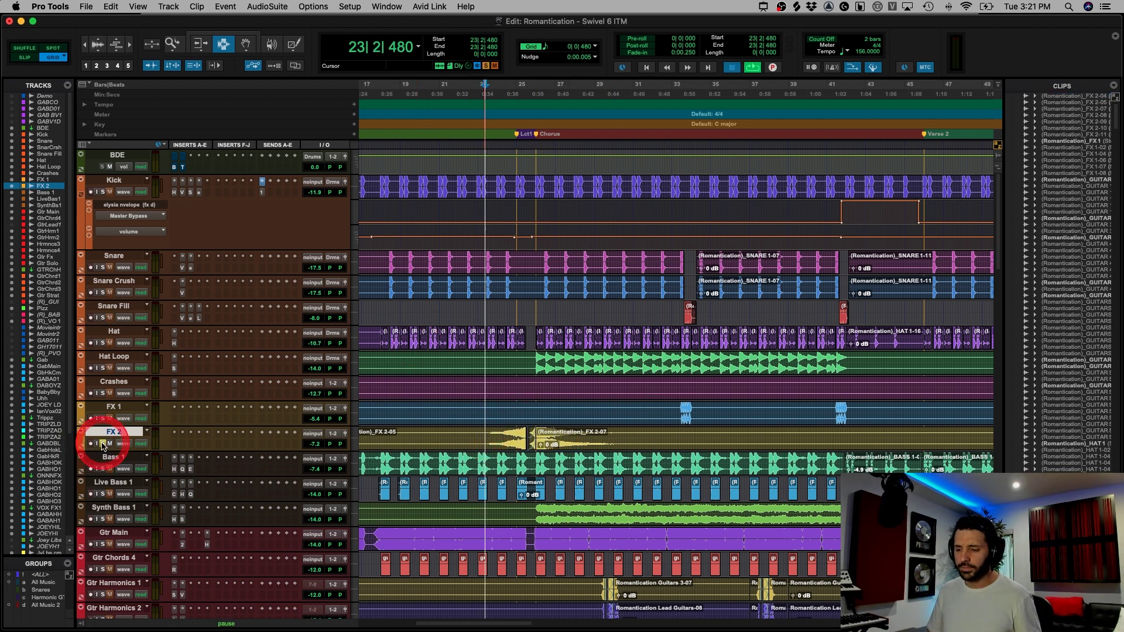
{"action": "key", "text": "space"}
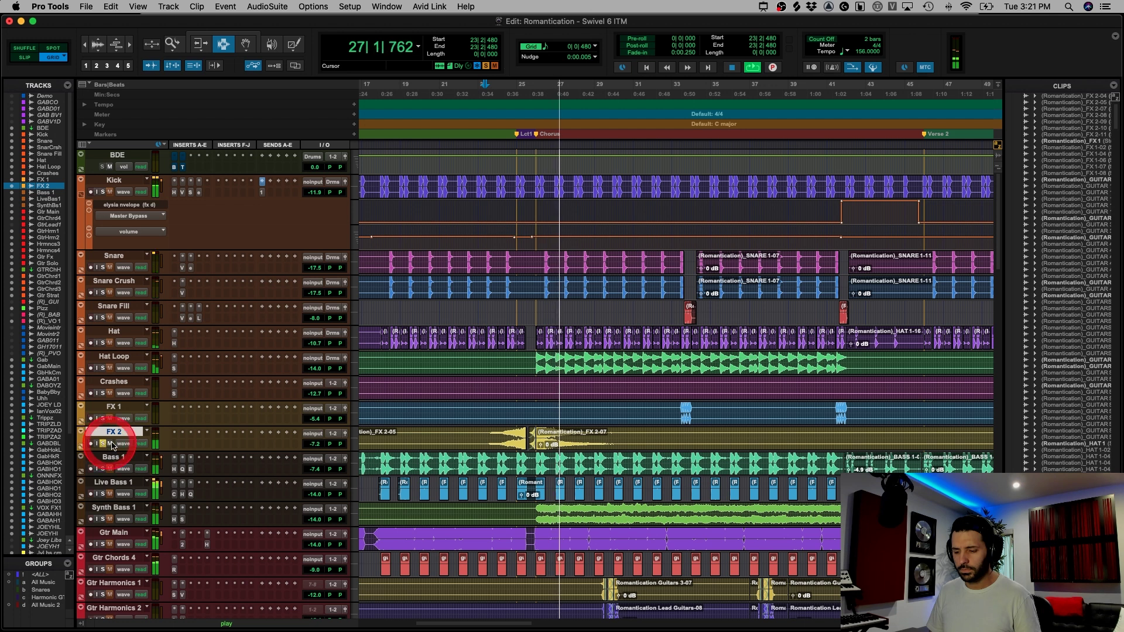
{"action": "key", "text": "super+bracketleft"}
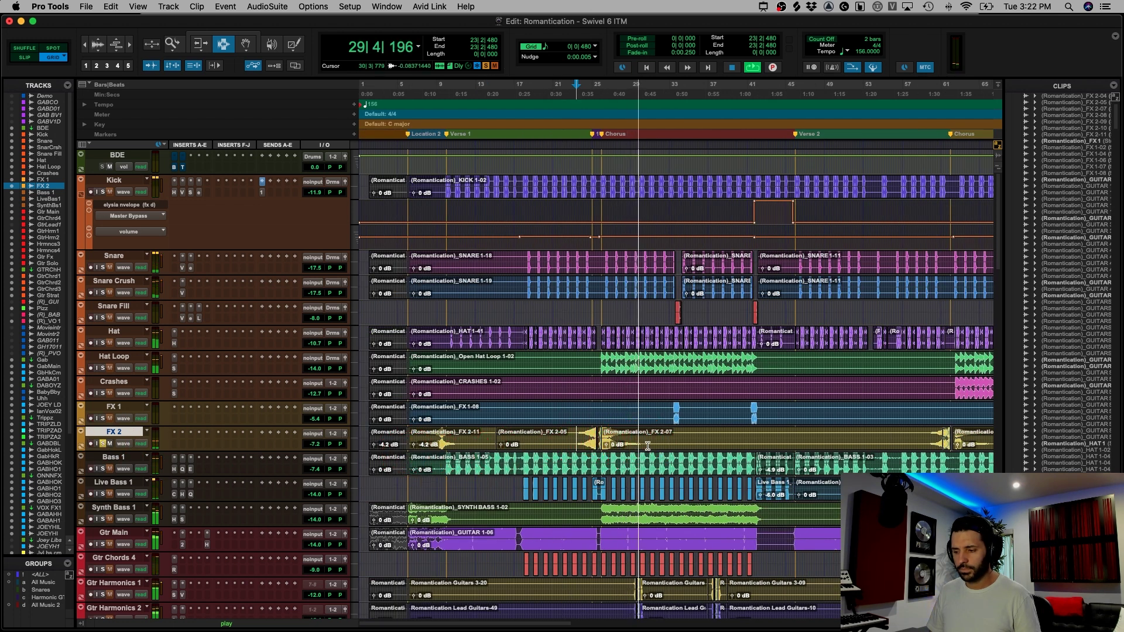
{"action": "key", "text": "space"}
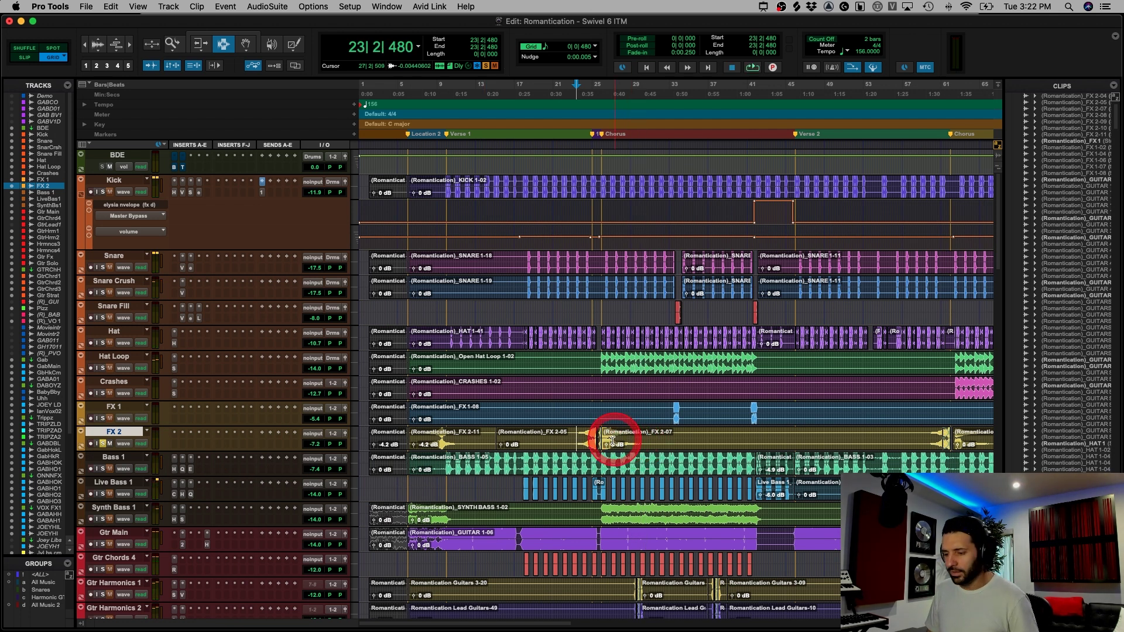
- Examine the FX 2 cut before the first chorus by selecting 25|3|480 to 26|1|000, and place the playback start at 24|4|000
{"action": "key", "text": "super+bracketright"}
{"action": "key", "text": "super+bracketright"}
{"action": "key", "text": "super+bracketright"}
{"action": "key", "text": "super+bracketright"}
{"action": "left_click", "coordinate": [681, 455]}
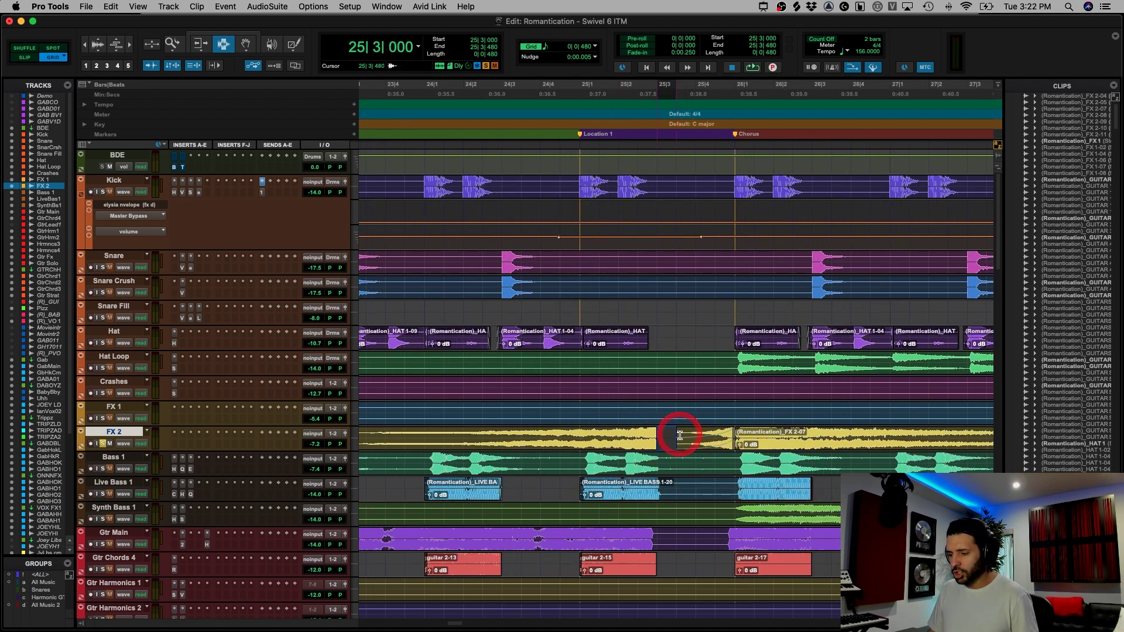
{"action": "left_click_drag", "start_coordinate": [680, 435], "coordinate": [742, 437]}
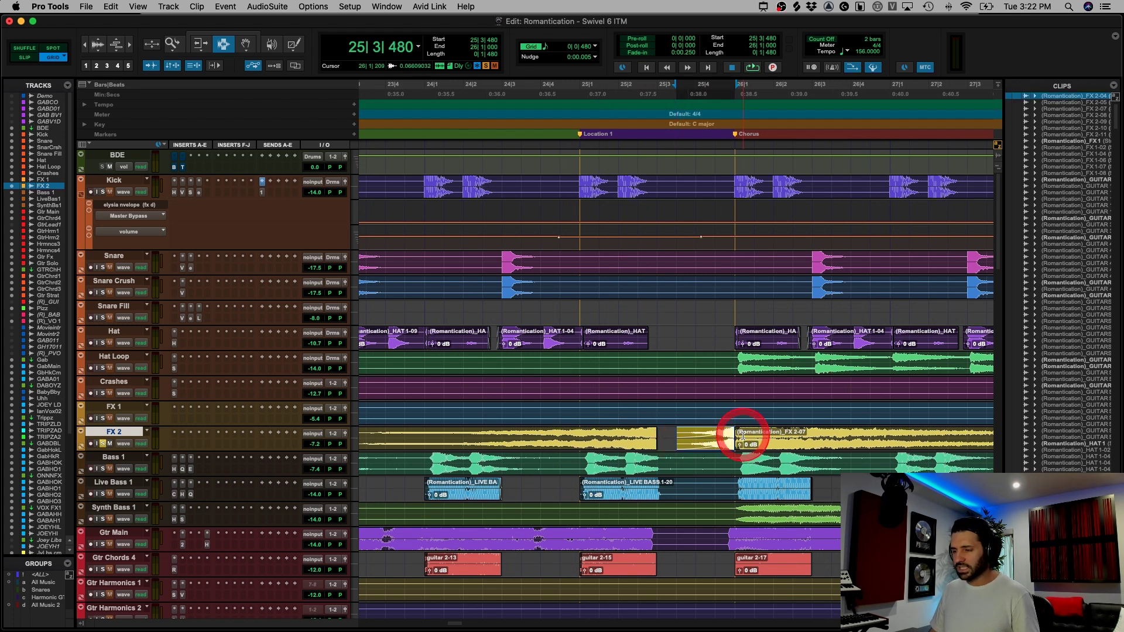
{"action": "key", "text": "super+bracketleft"}
{"action": "key", "text": "super+bracketleft"}
{"action": "left_click", "coordinate": [610, 441]}
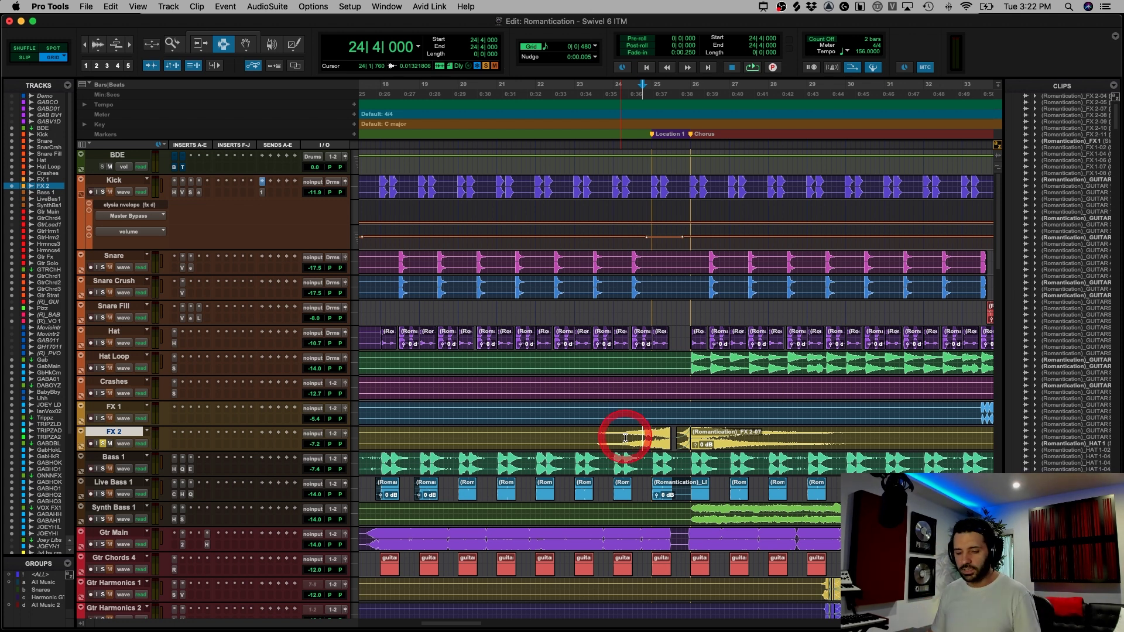
- Replace the FX 2 solo with a solo of all tracks from Kick through FX 2
{"action": "key", "text": "super+bracketleft"}
{"action": "left_click", "coordinate": [104, 442]}
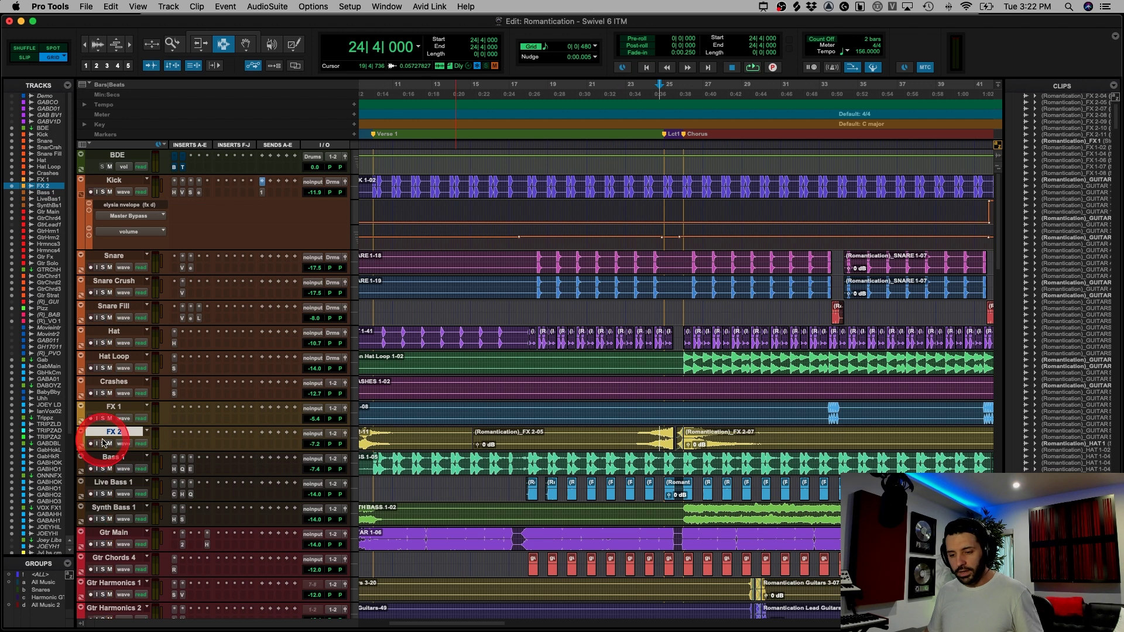
{"action": "left_click", "coordinate": [115, 183], "text": "shift"}
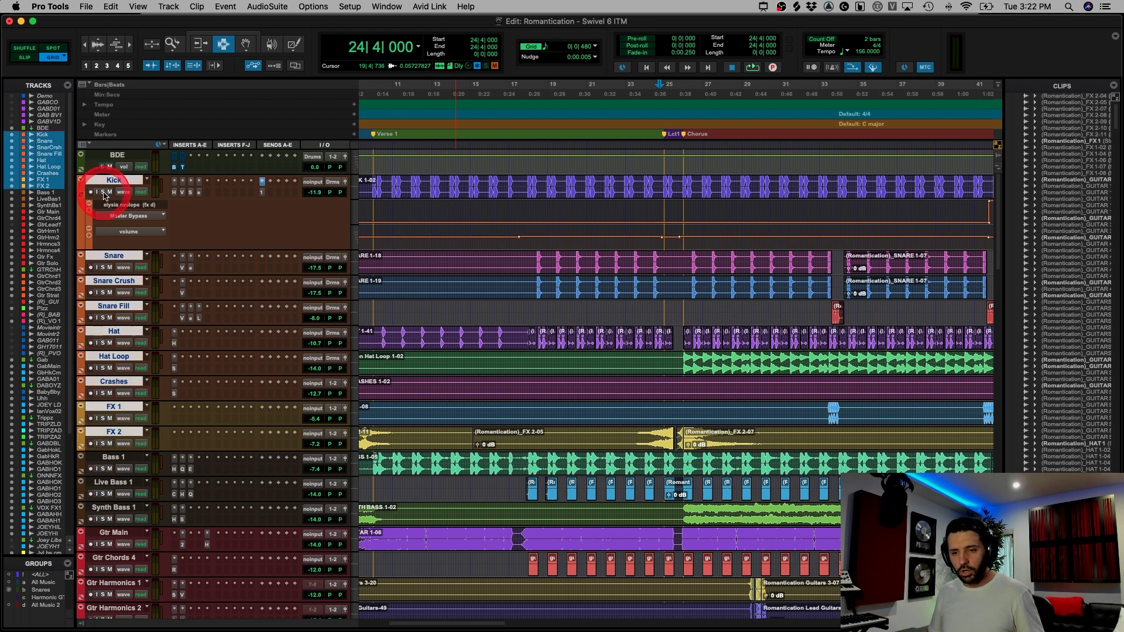
{"action": "left_click", "coordinate": [104, 193]}
{"action": "key", "text": "super+bracketleft"}
{"action": "key", "text": "super+bracketleft"}
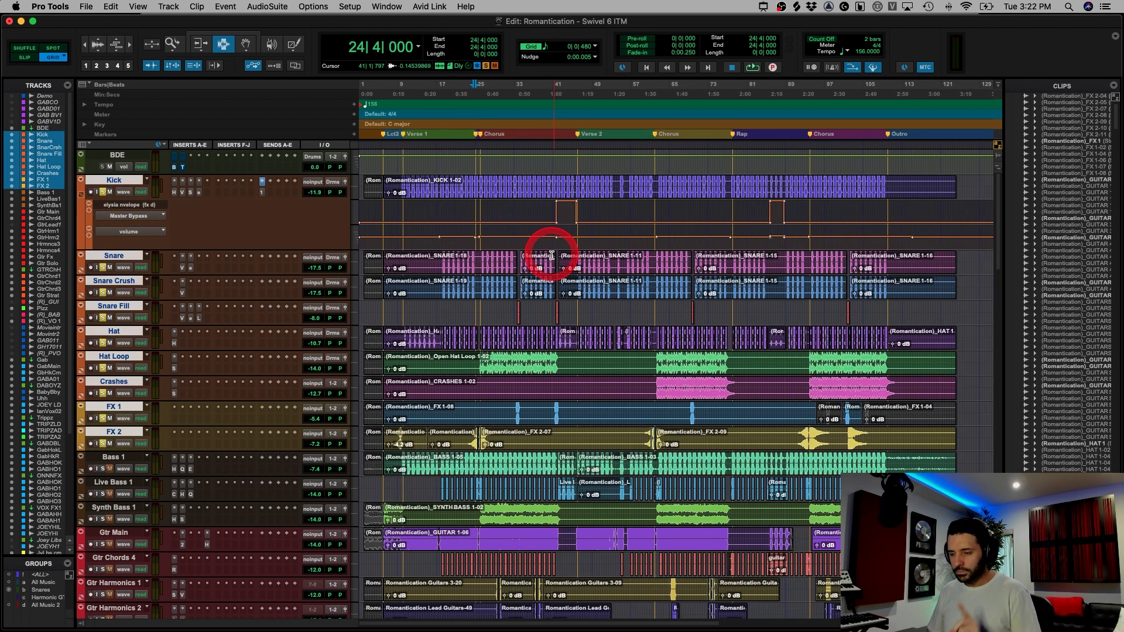
- Select the Kick through FX 2 clips from 19|4|480 to 55|1|000, and place the playback start at 34|1|480 on Snare
{"action": "left_click", "coordinate": [457, 203]}
{"action": "left_click_drag", "start_coordinate": [450, 182], "coordinate": [619, 422]}
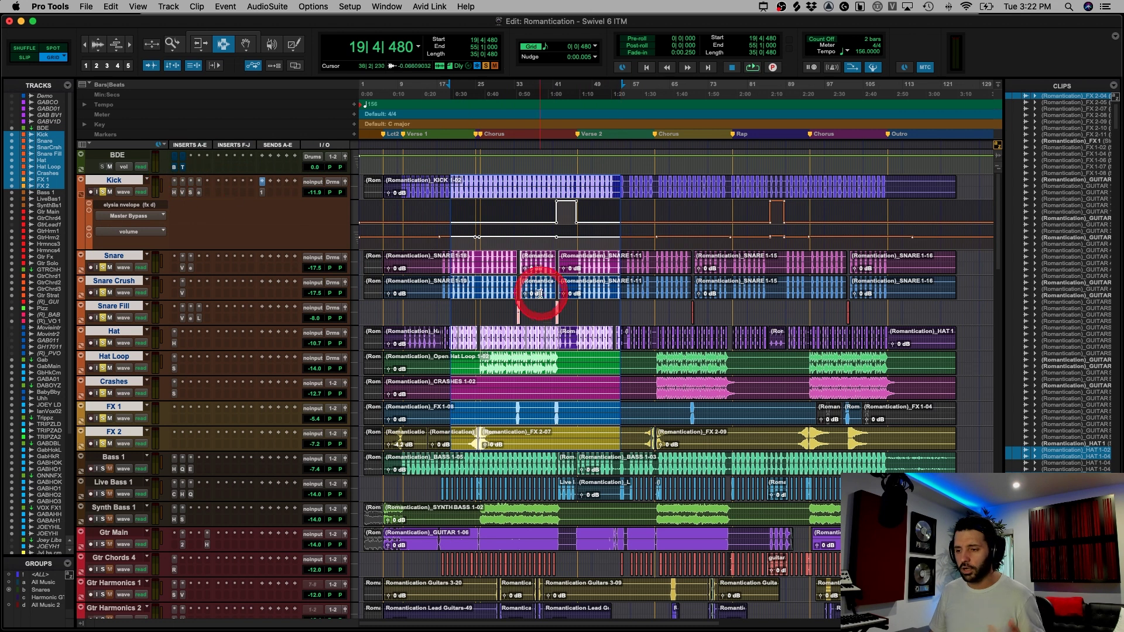
{"action": "left_click", "coordinate": [521, 263]}
{"action": "key", "text": "super+bracketright"}
{"action": "key", "text": "super+bracketright"}
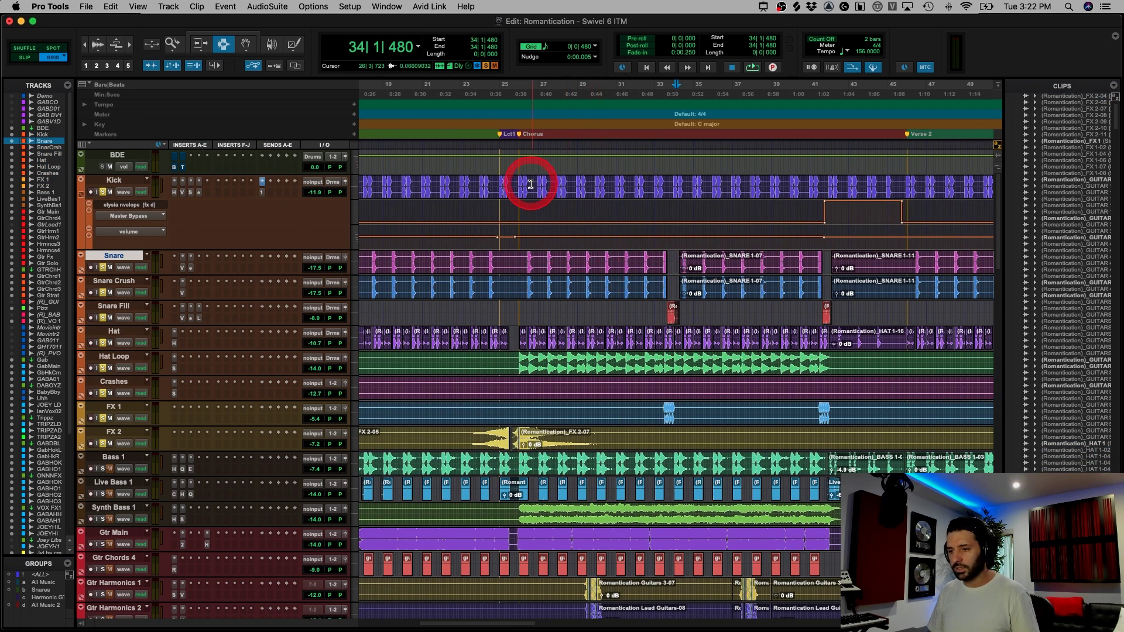
- Set the grid to one bar and mark Kick selections from 26|1|000 to 30|1|000 and from 31|1|000 to 35|1|000
{"action": "left_click_drag", "start_coordinate": [518, 186], "coordinate": [618, 234]}
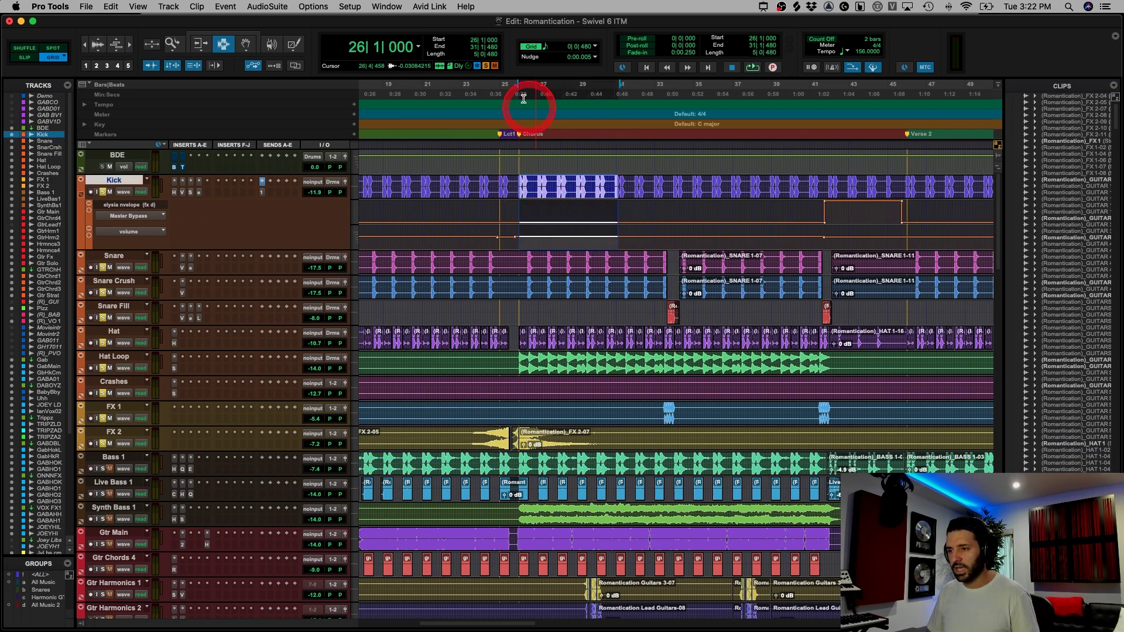
{"action": "left_click", "coordinate": [596, 47]}
{"action": "left_click", "coordinate": [606, 17]}
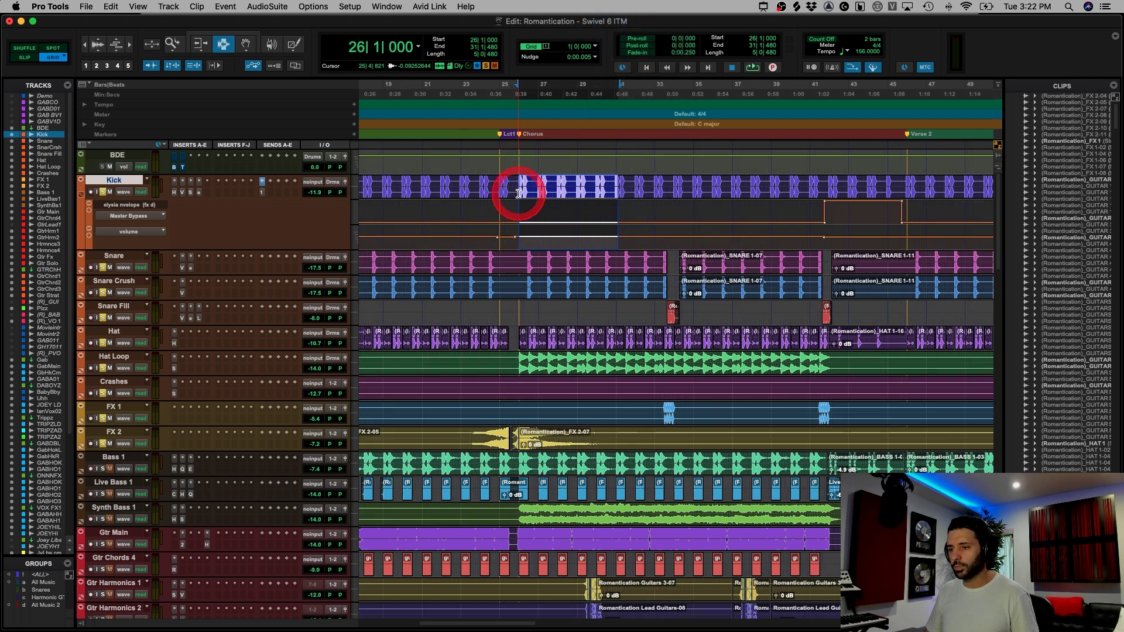
{"action": "left_click_drag", "start_coordinate": [520, 187], "coordinate": [592, 191]}
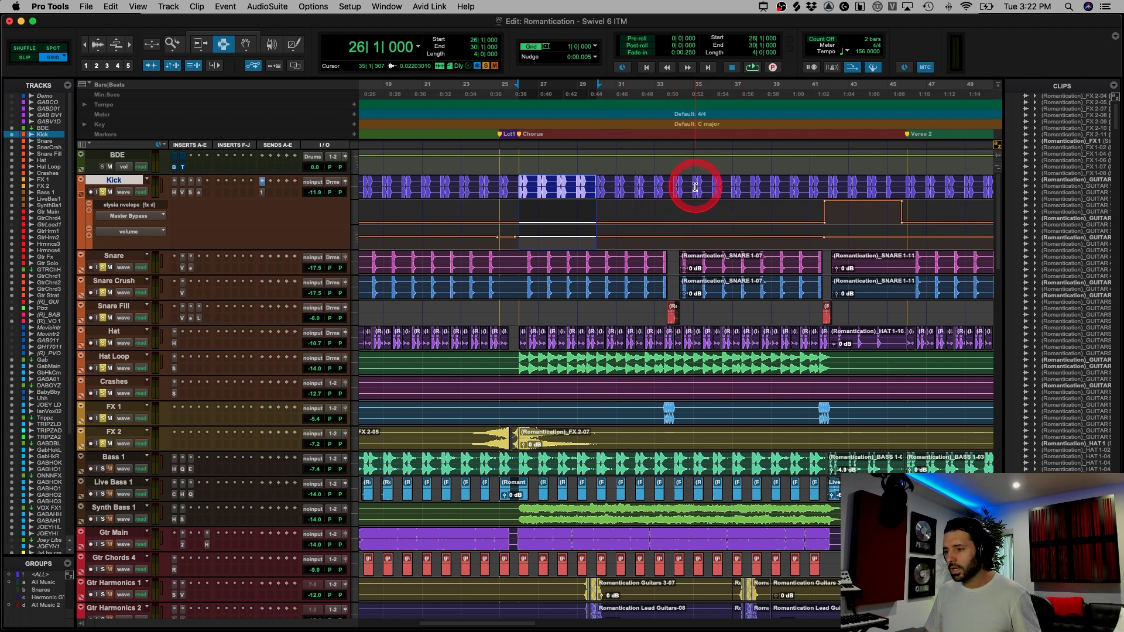
{"action": "left_click_drag", "start_coordinate": [621, 189], "coordinate": [699, 195]}
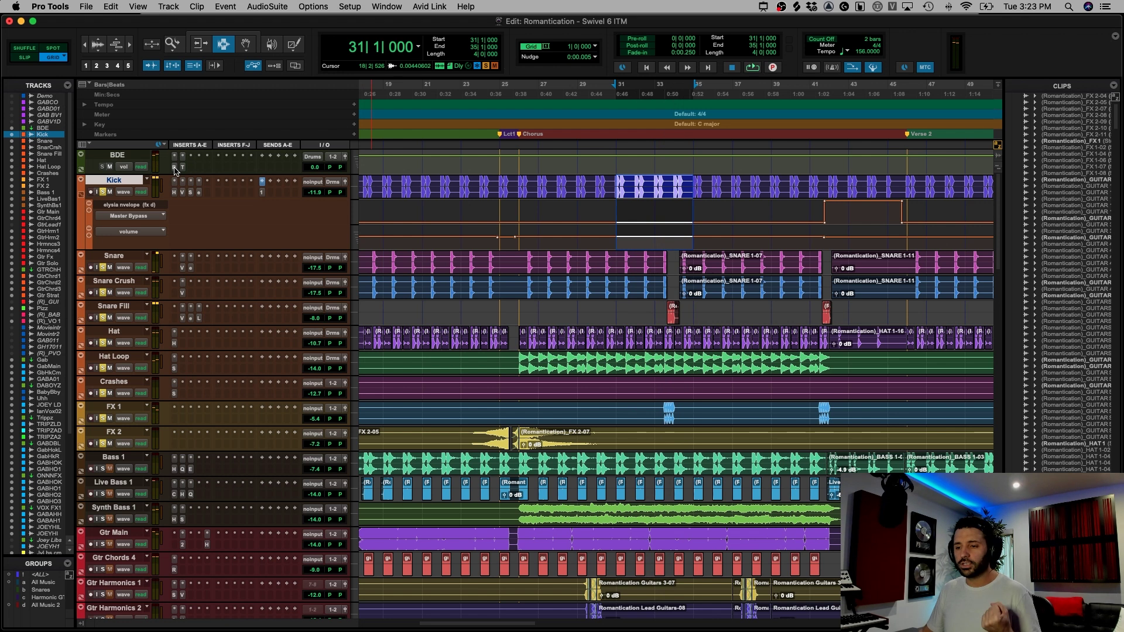
- Open the BDE plug-in on the BDE track, move its window clear of the inserts, and examine its drive, speed and range settings
{"action": "left_click", "coordinate": [306, 273]}
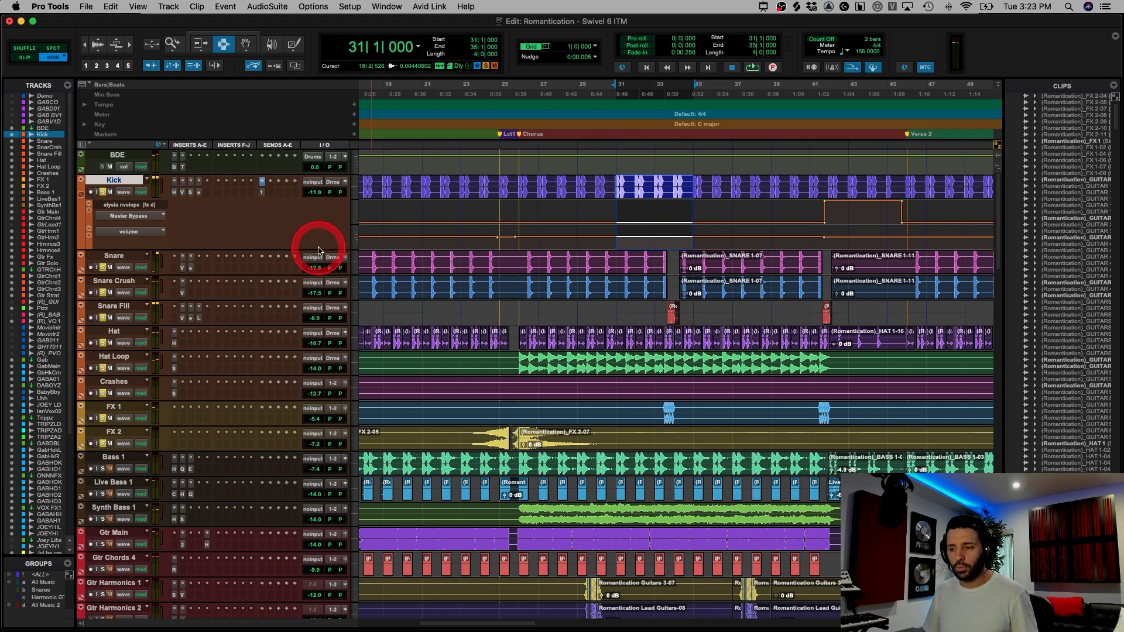
{"action": "left_click_drag", "start_coordinate": [442, 75], "coordinate": [586, 78]}
{"action": "left_click", "coordinate": [643, 302]}
{"action": "left_click", "coordinate": [581, 272]}
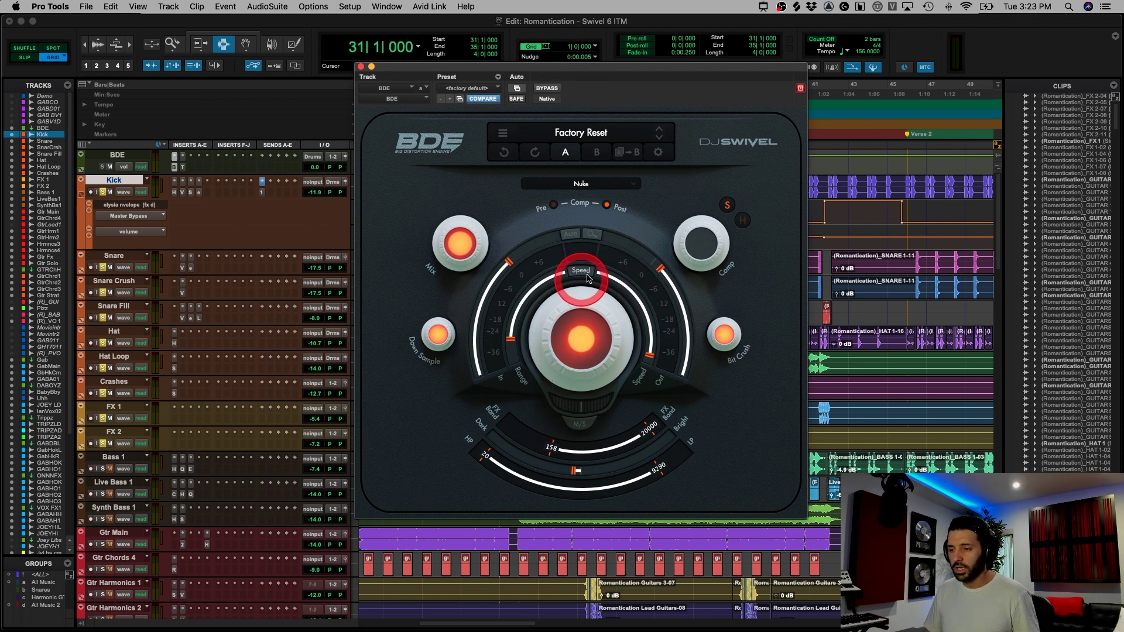
{"action": "left_click", "coordinate": [532, 325]}
{"action": "left_click", "coordinate": [576, 349]}
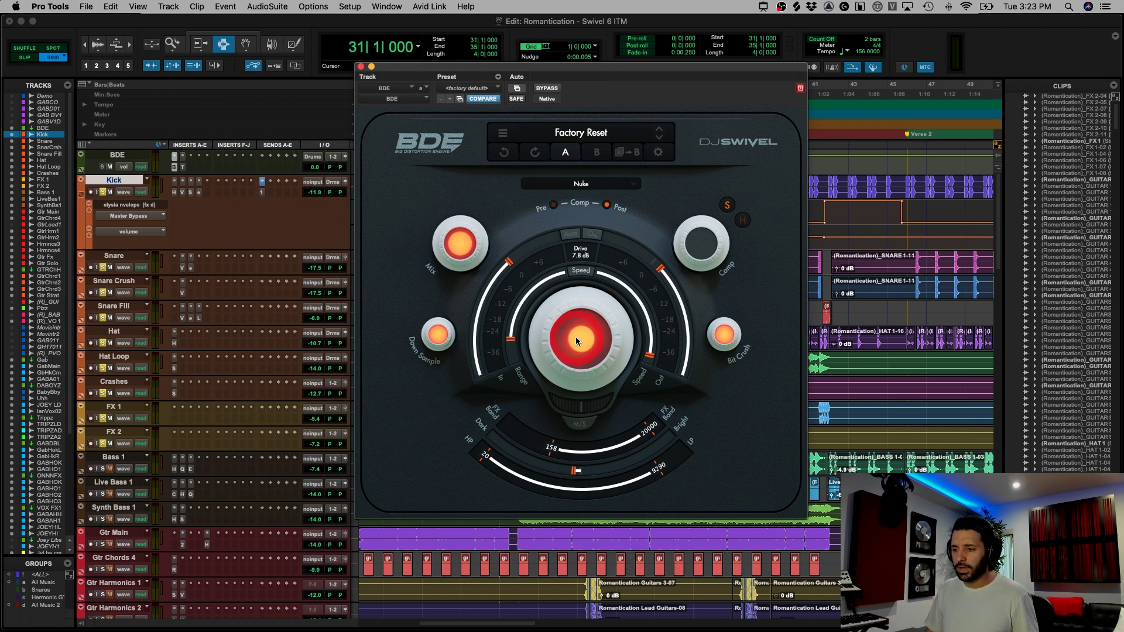
{"action": "left_click", "coordinate": [512, 336]}
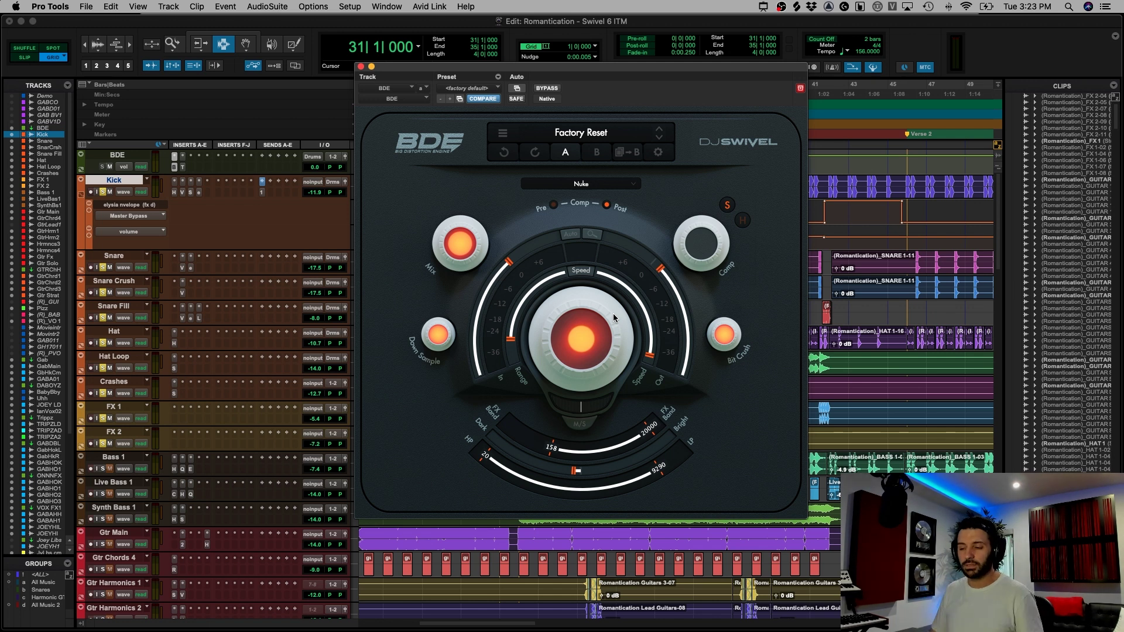
{"action": "mouse_move", "coordinate": [544, 325]}
{"action": "left_mouse_down"}
{"action": "mouse_move", "coordinate": [514, 339]}
{"action": "mouse_move", "coordinate": [527, 301]}
{"action": "mouse_move", "coordinate": [523, 327]}
{"action": "mouse_move", "coordinate": [555, 389]}
{"action": "left_mouse_up"}
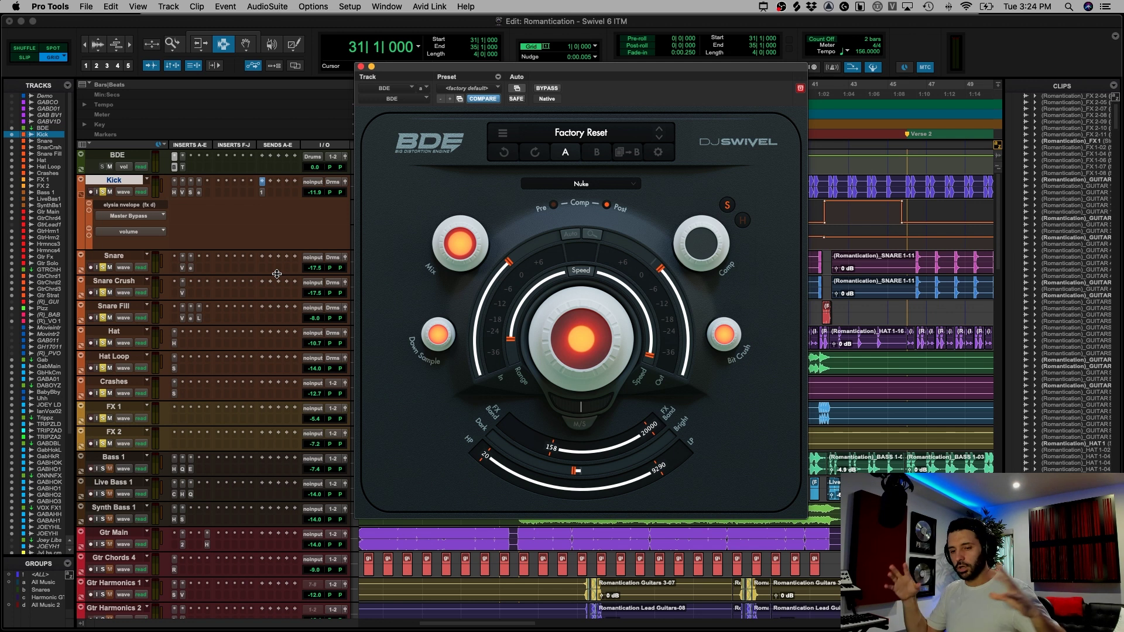
- Examine the Trim gain and output volume of the BDE track, and toggle the bypass of its BDE insert
{"action": "left_click", "coordinate": [182, 168]}
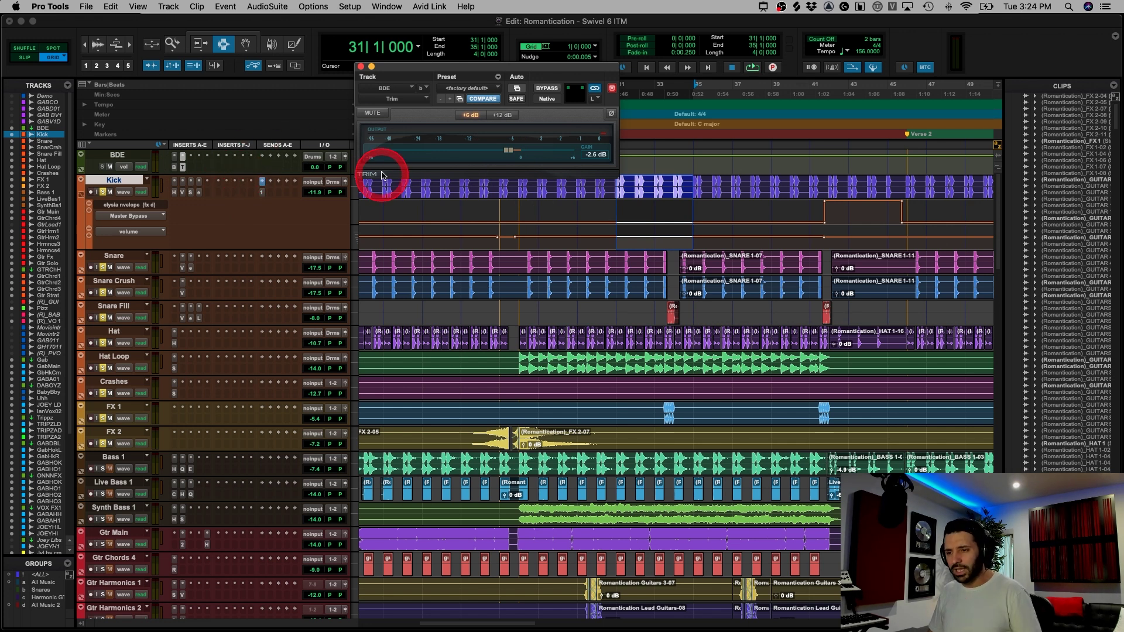
{"action": "left_click", "coordinate": [182, 168]}
{"action": "left_click", "coordinate": [182, 167]}
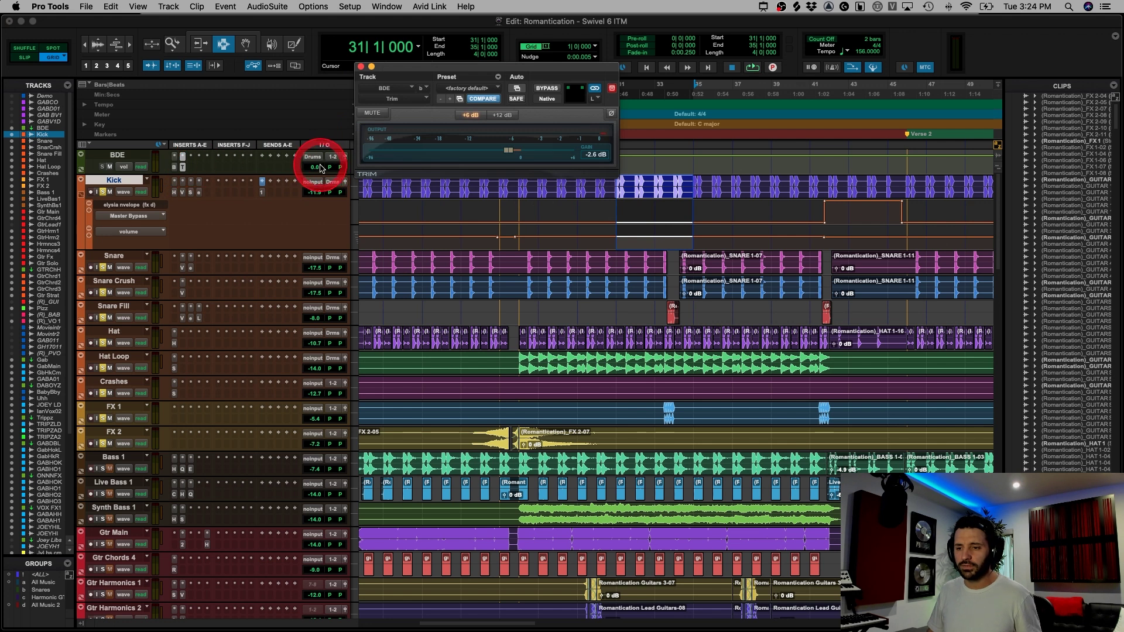
{"action": "left_click", "coordinate": [316, 168]}
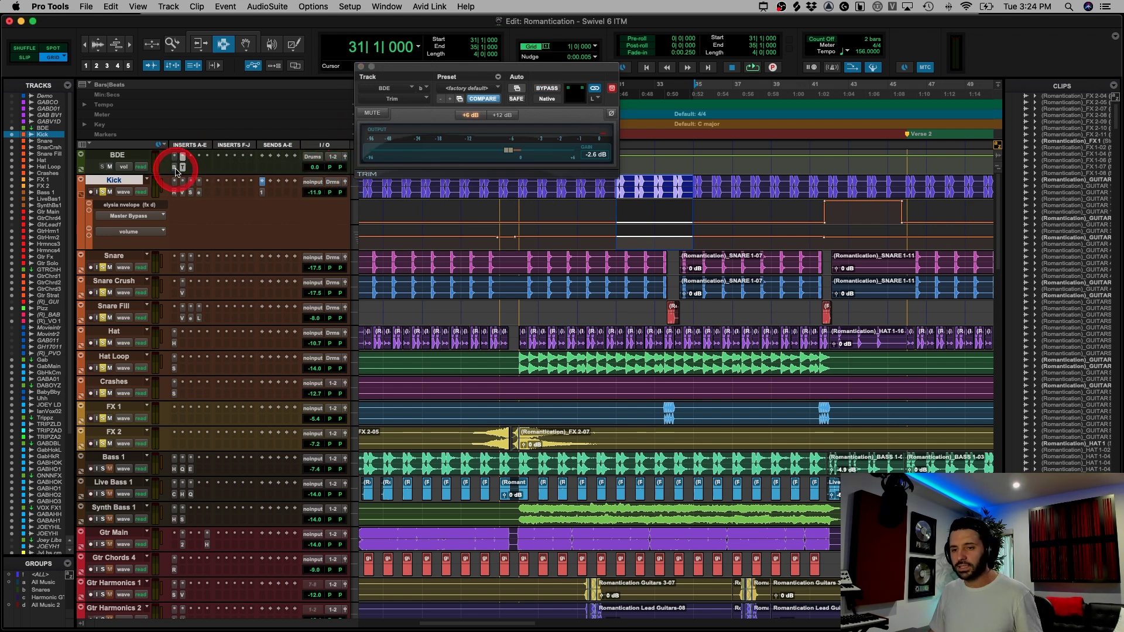
{"action": "left_click", "coordinate": [176, 168], "text": "super"}
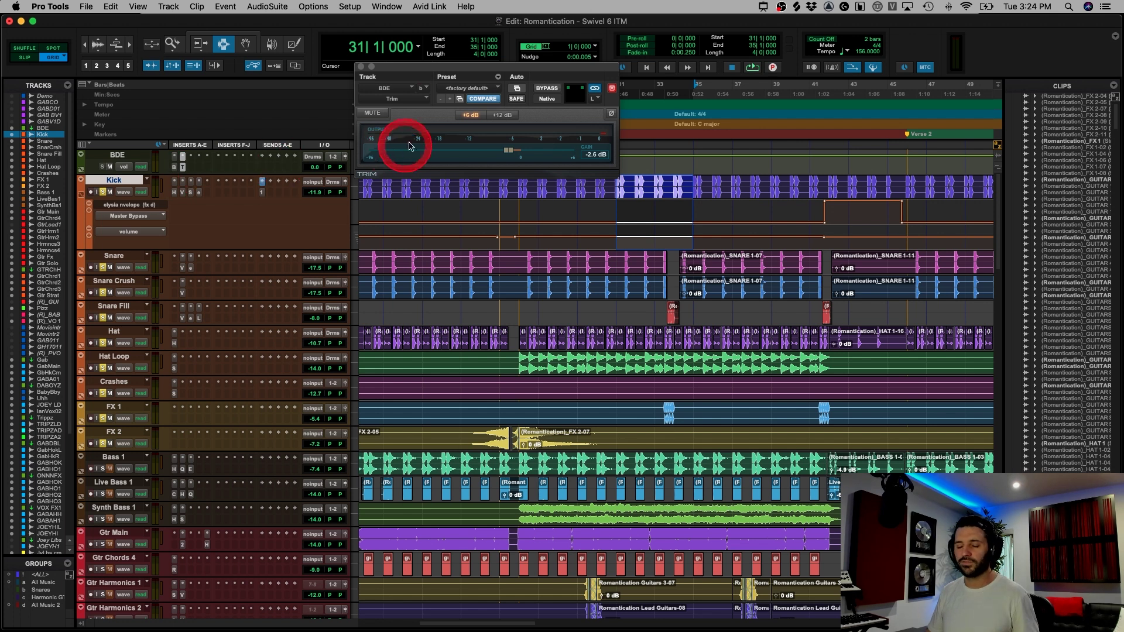
- Close the Trim plug-in window and audition the soloed drum tracks from 26|1|000
{"action": "left_click", "coordinate": [362, 66]}
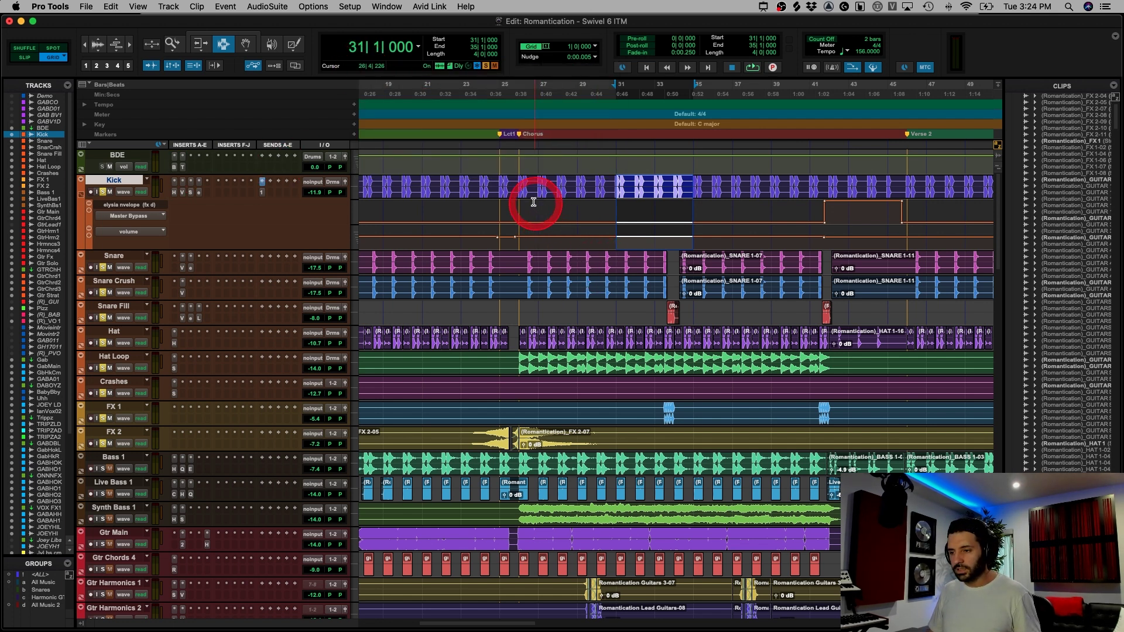
{"action": "left_click", "coordinate": [519, 188]}
{"action": "key", "text": "space"}
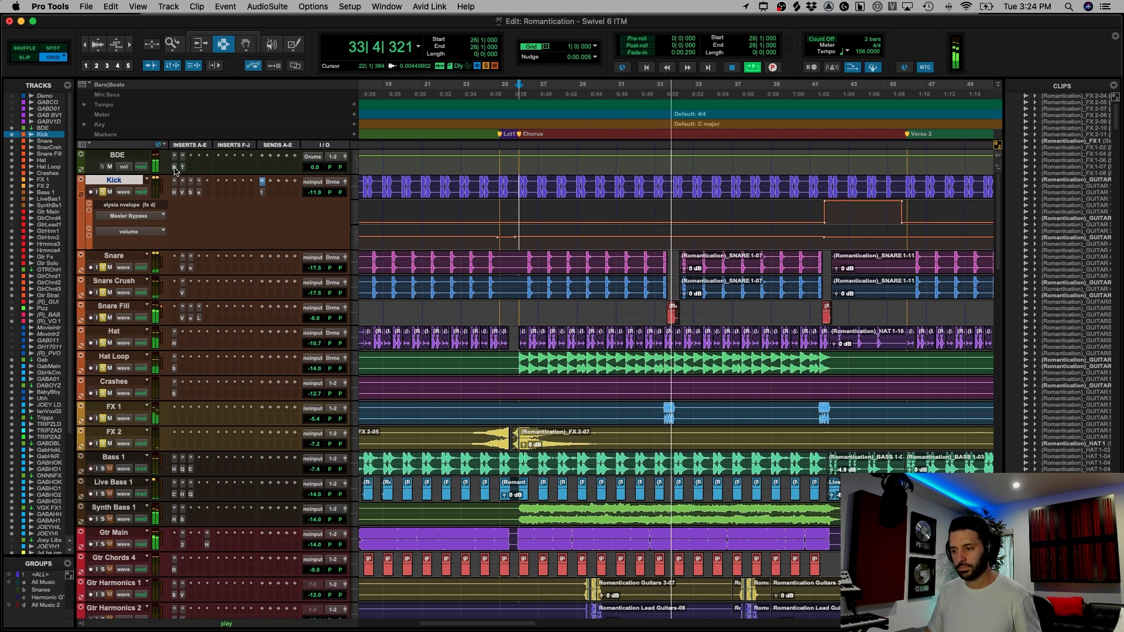
{"action": "left_click", "coordinate": [245, 245]}
{"action": "key", "text": "space"}
{"action": "left_click", "coordinate": [317, 308]}
{"action": "key", "text": "super+bracketleft"}
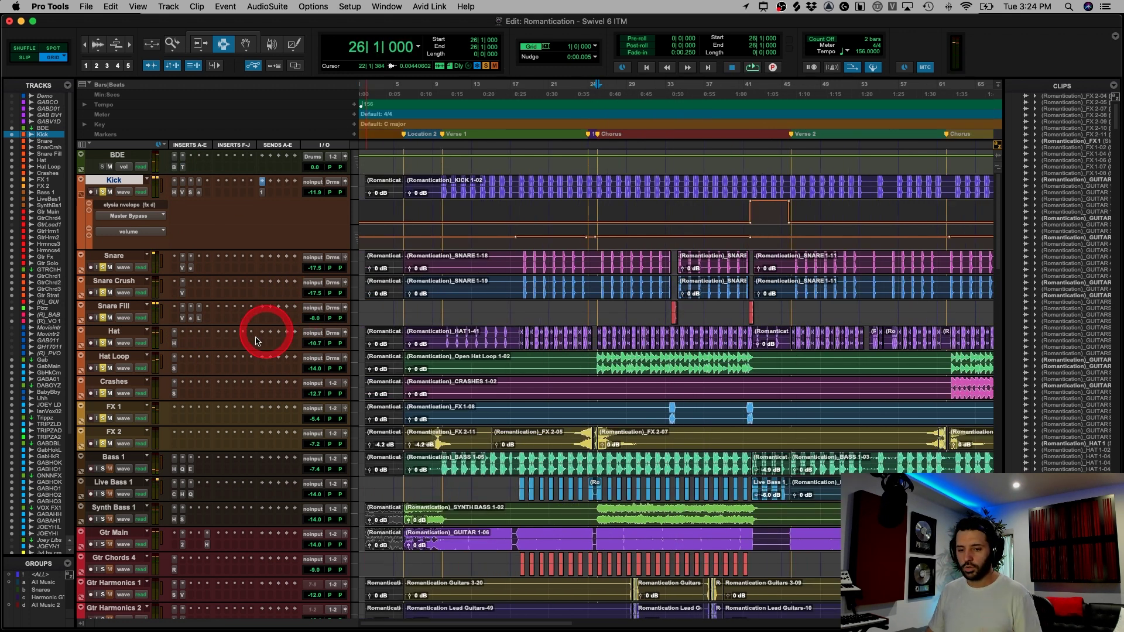
- Clear all track solos and place the playback start on Bass 1 at 19|1|000, followed by 21|1|000
{"action": "left_click", "coordinate": [101, 463], "text": "alt"}
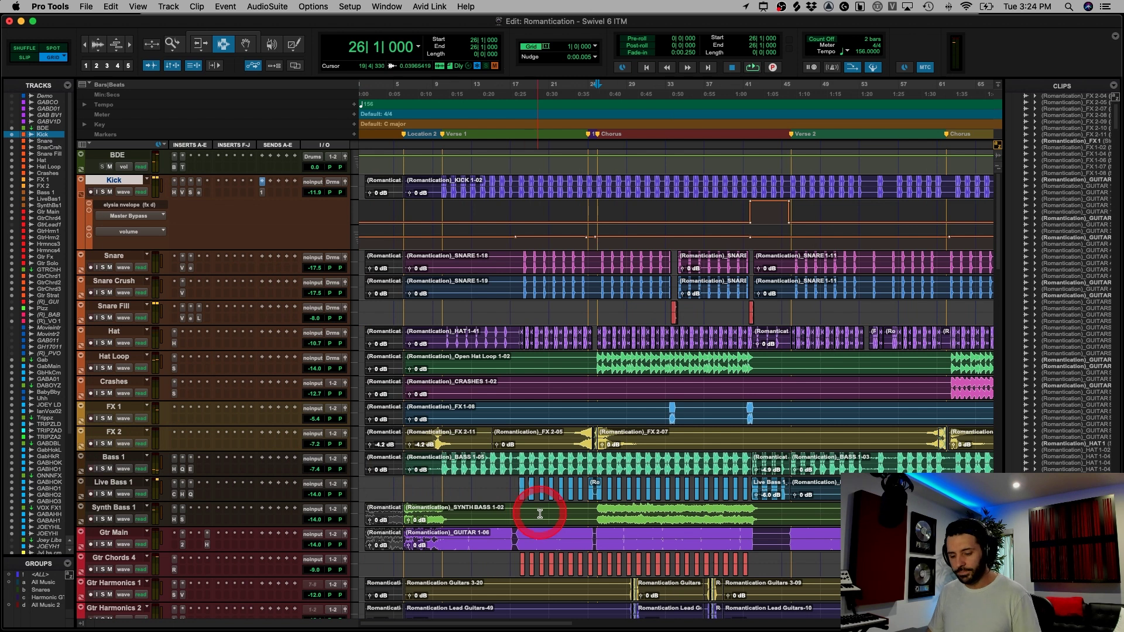
{"action": "key", "text": "super+bracketleft"}
{"action": "left_click", "coordinate": [452, 465]}
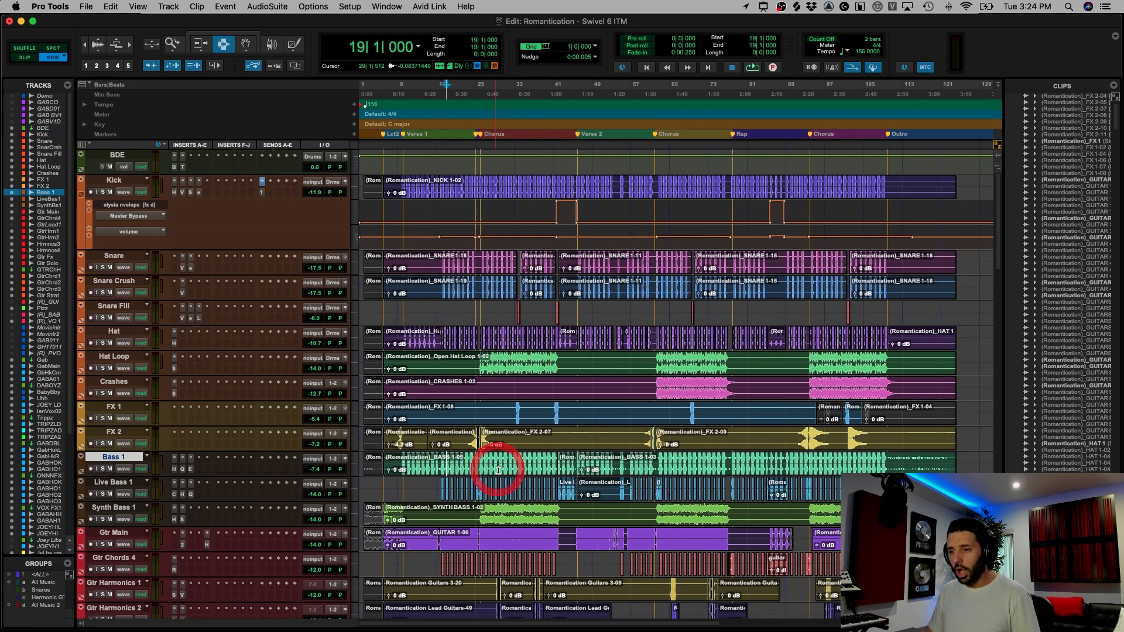
{"action": "key", "text": "super+bracketright"}
{"action": "left_click", "coordinate": [546, 466]}
{"action": "key", "text": "super+bracketright"}
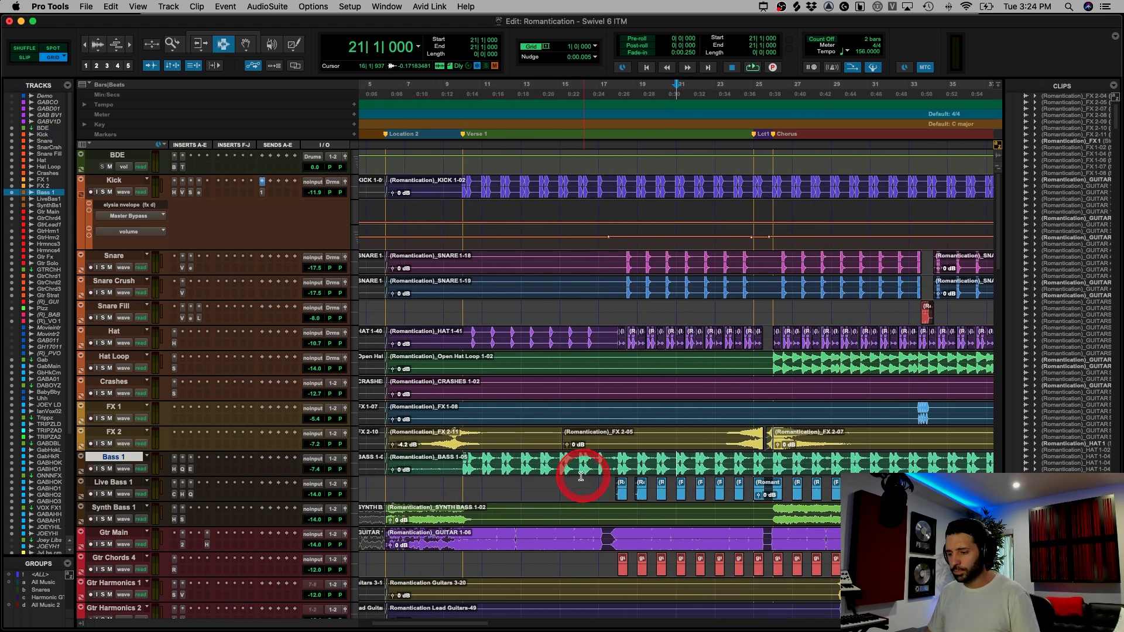
- Mark the first Live Bass 1 clip at 18|1|000, and place the edit cursor there across Bass 1 and Live Bass 1
{"action": "left_click_drag", "start_coordinate": [559, 473], "coordinate": [627, 482]}
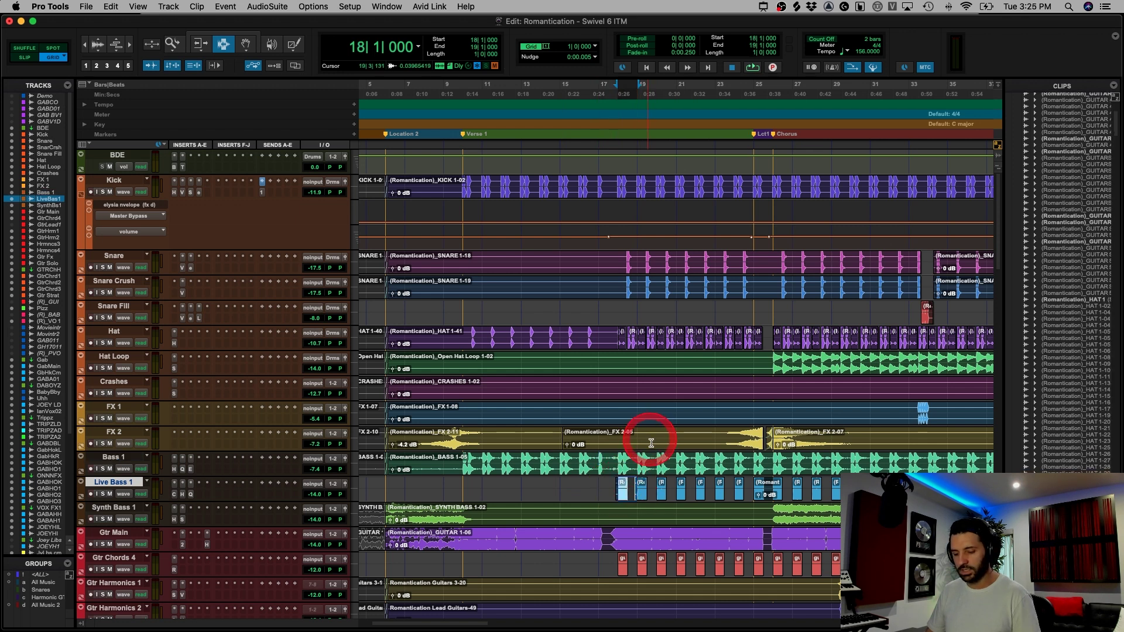
{"action": "key", "text": "super+bracketright"}
{"action": "left_click", "coordinate": [677, 469]}
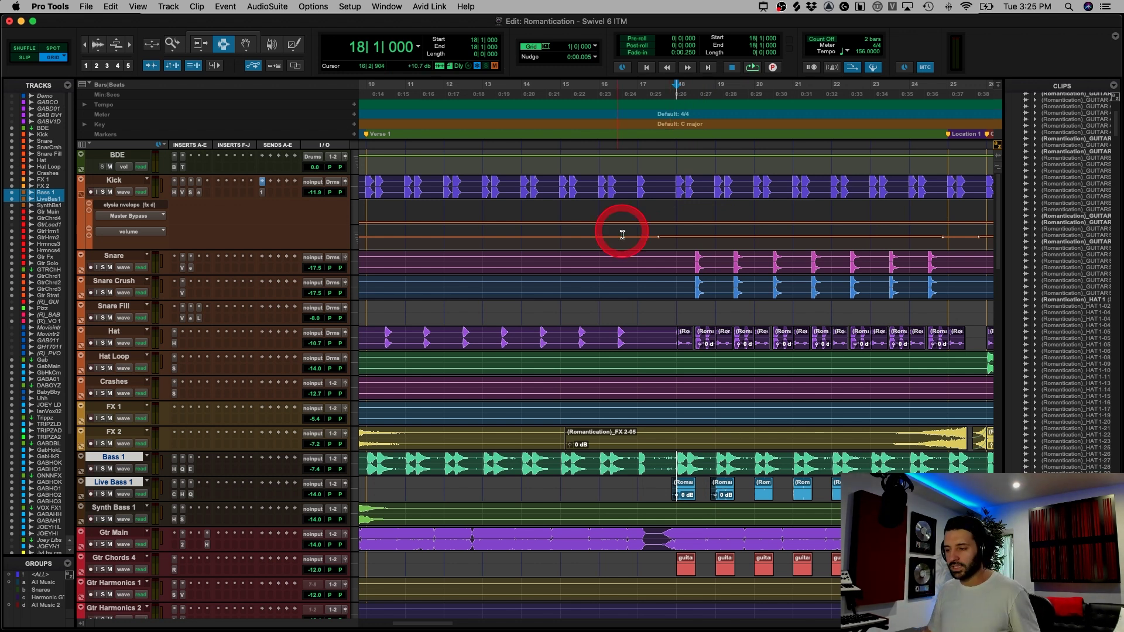
- Select Snare through Gtr Main from 18|1|000 to 23|1|000, and place the playback start at 18|1|000 on Kick
{"action": "left_click_drag", "start_coordinate": [684, 258], "coordinate": [833, 536]}
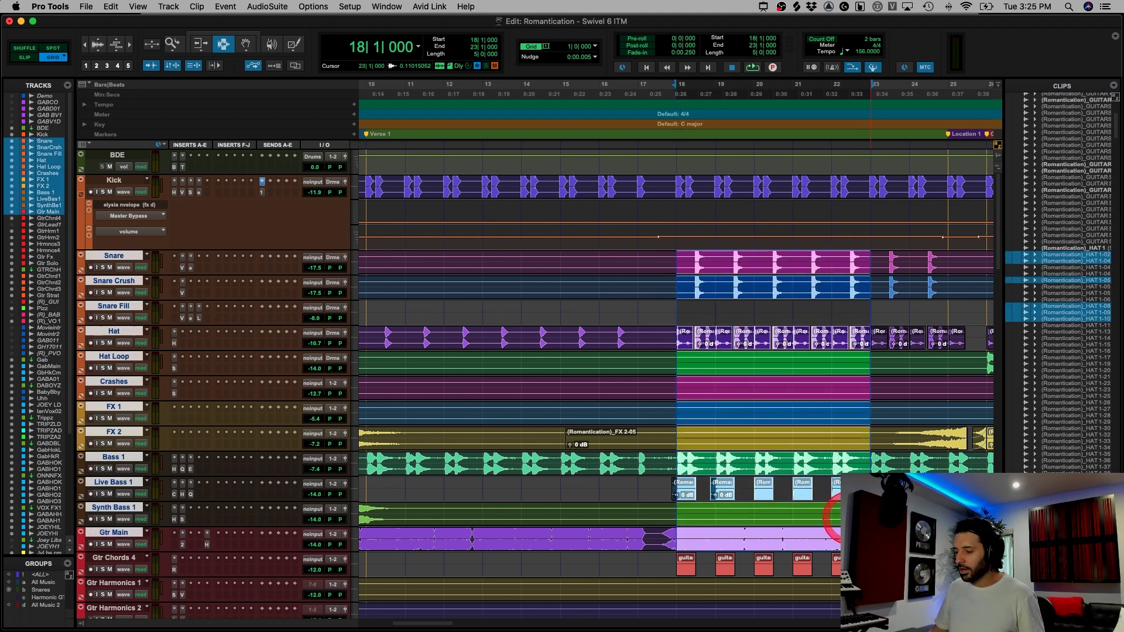
{"action": "scroll", "coordinate": [834, 503], "scroll_direction": "down", "scroll_amount": 5}
{"action": "scroll", "coordinate": [688, 337], "scroll_direction": "up", "scroll_amount": 5}
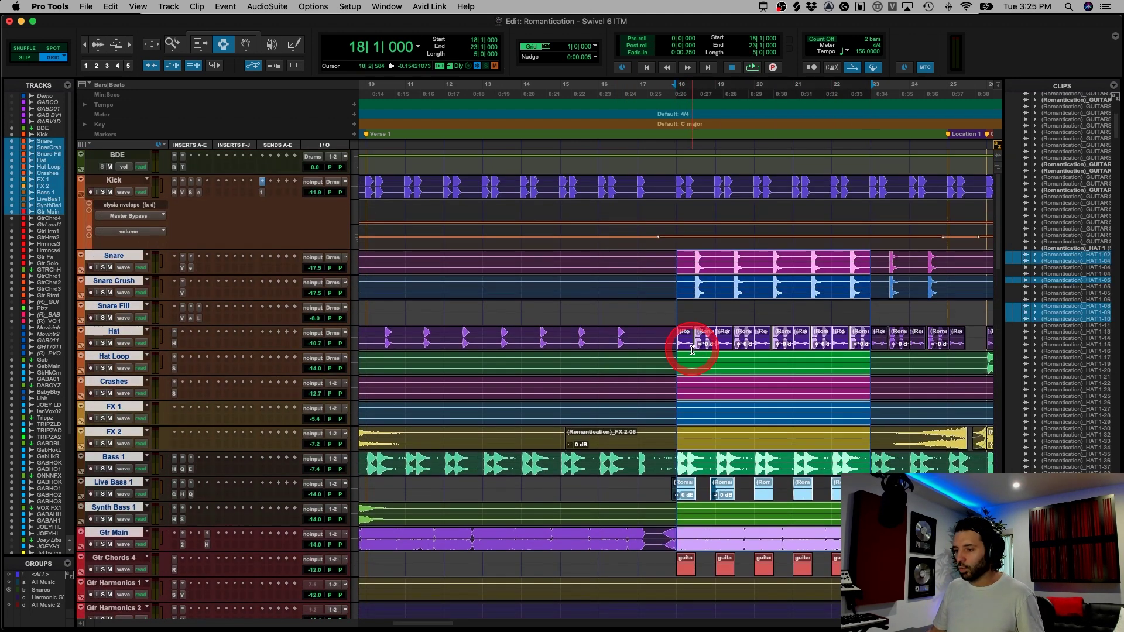
{"action": "left_click", "coordinate": [673, 191]}
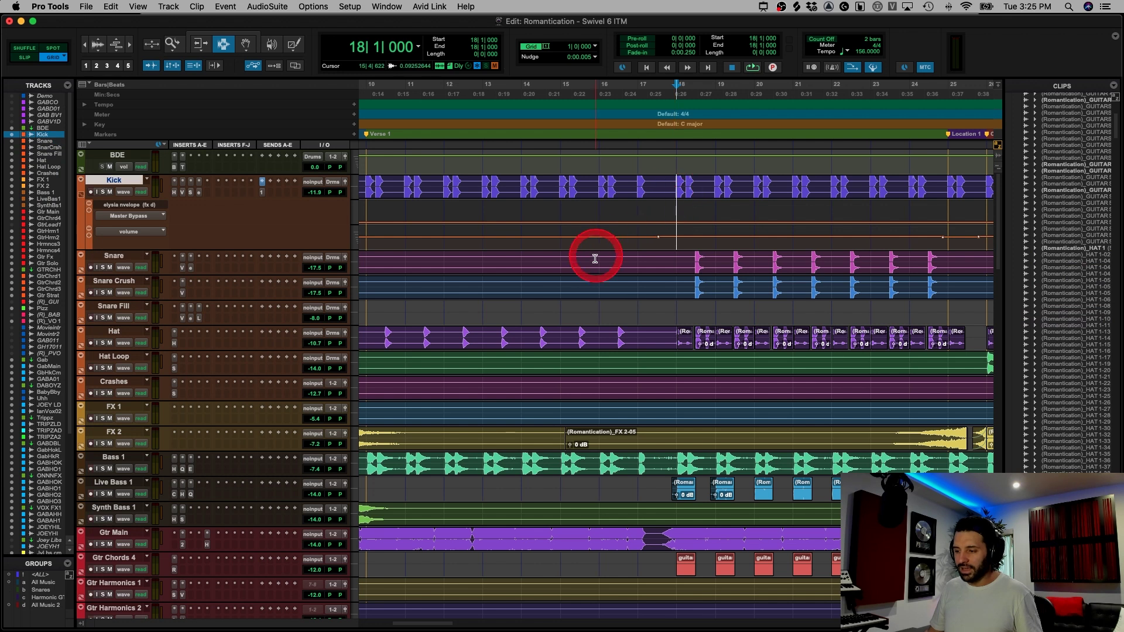
- Play the full mix from 15|1|000, mark Kick from 18|1|000 to 22|1|000, and place the start at 17|1|000
{"action": "left_click", "coordinate": [562, 268]}
{"action": "key", "text": "space"}
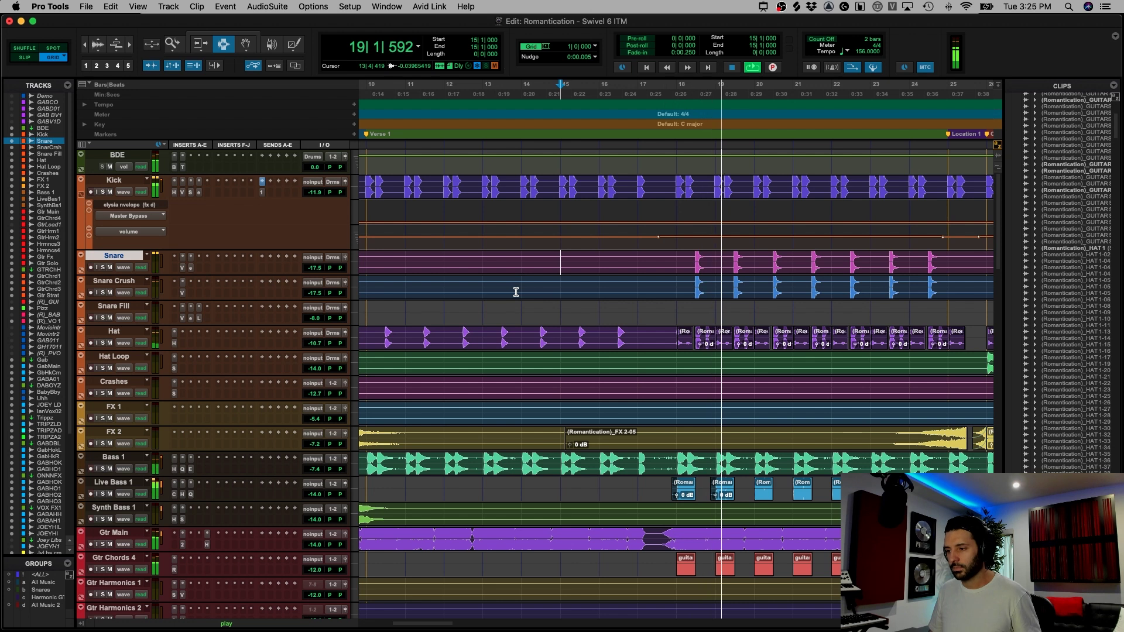
{"action": "key", "text": "super+bracketleft"}
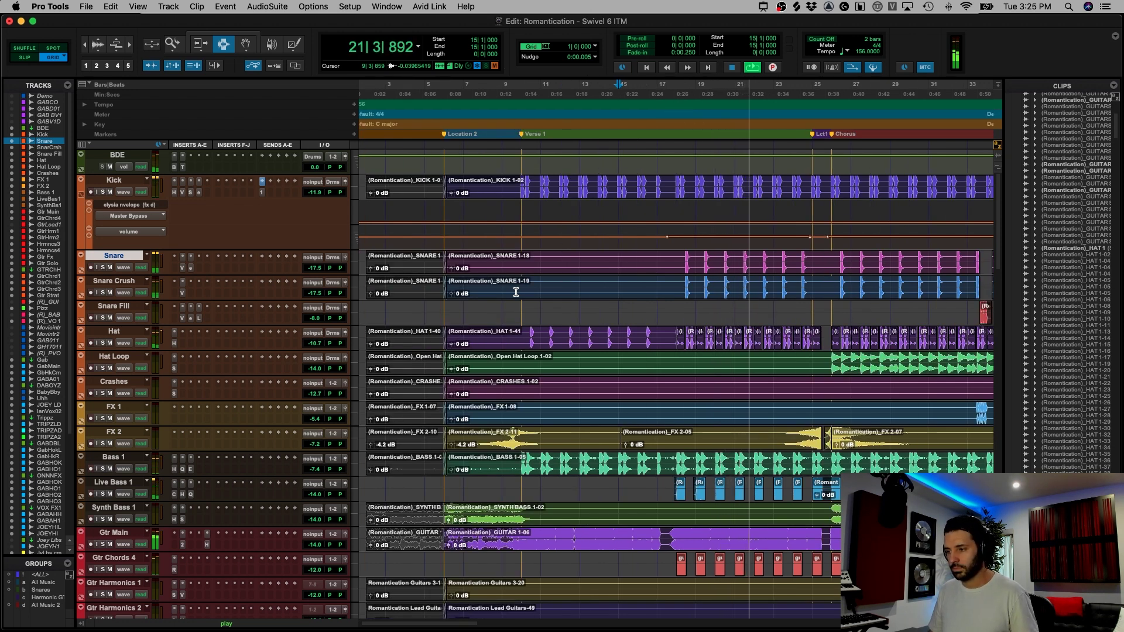
{"action": "left_click_drag", "start_coordinate": [625, 206], "coordinate": [759, 184]}
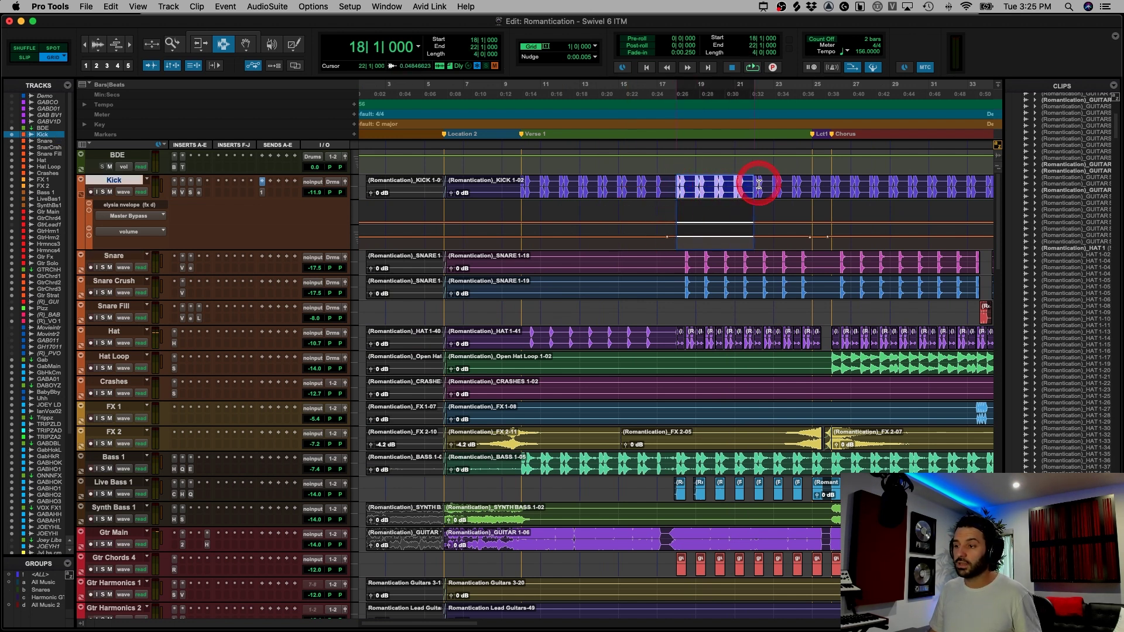
{"action": "left_click", "coordinate": [660, 244]}
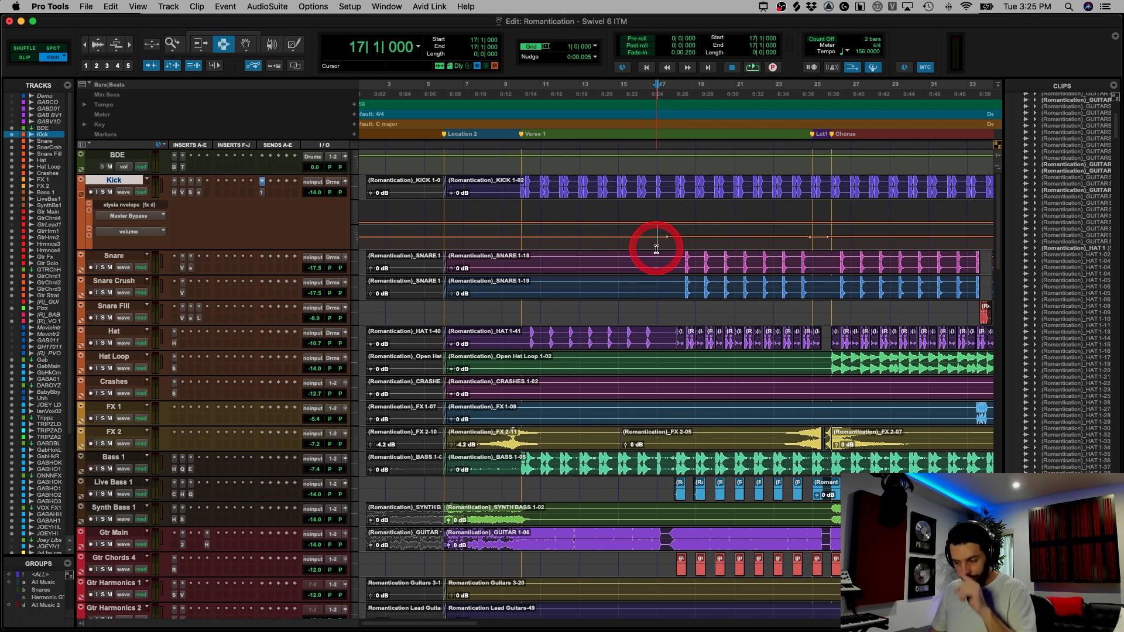
- Solo Bass 1 and audition it from 10|1|000 with its three inserts bypassed
{"action": "left_click", "coordinate": [103, 469]}
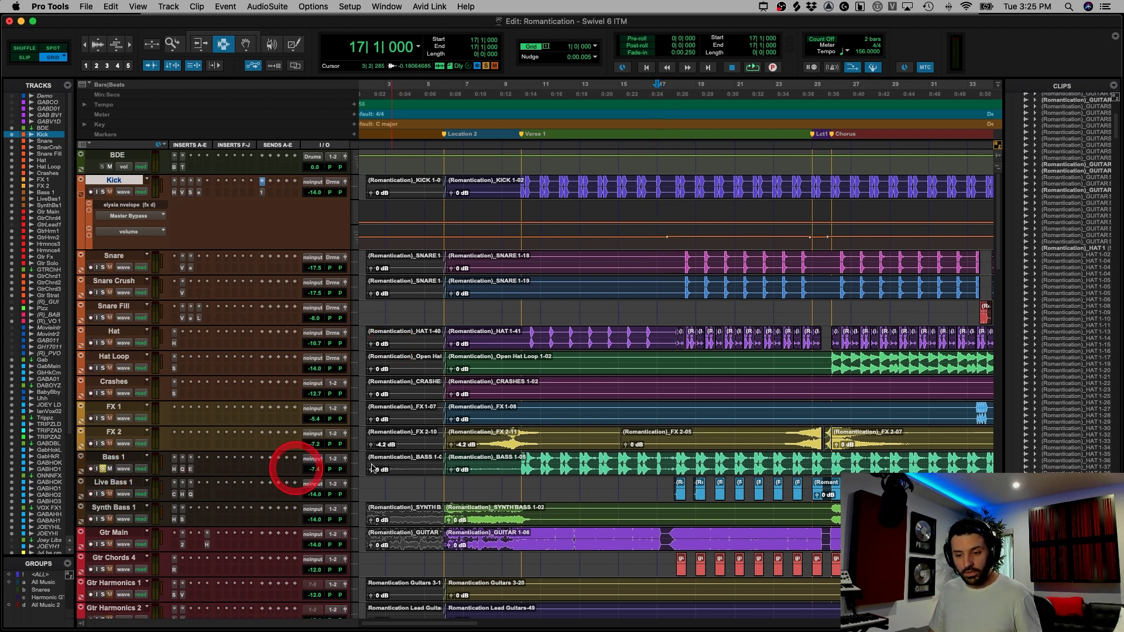
{"action": "left_click", "coordinate": [521, 463]}
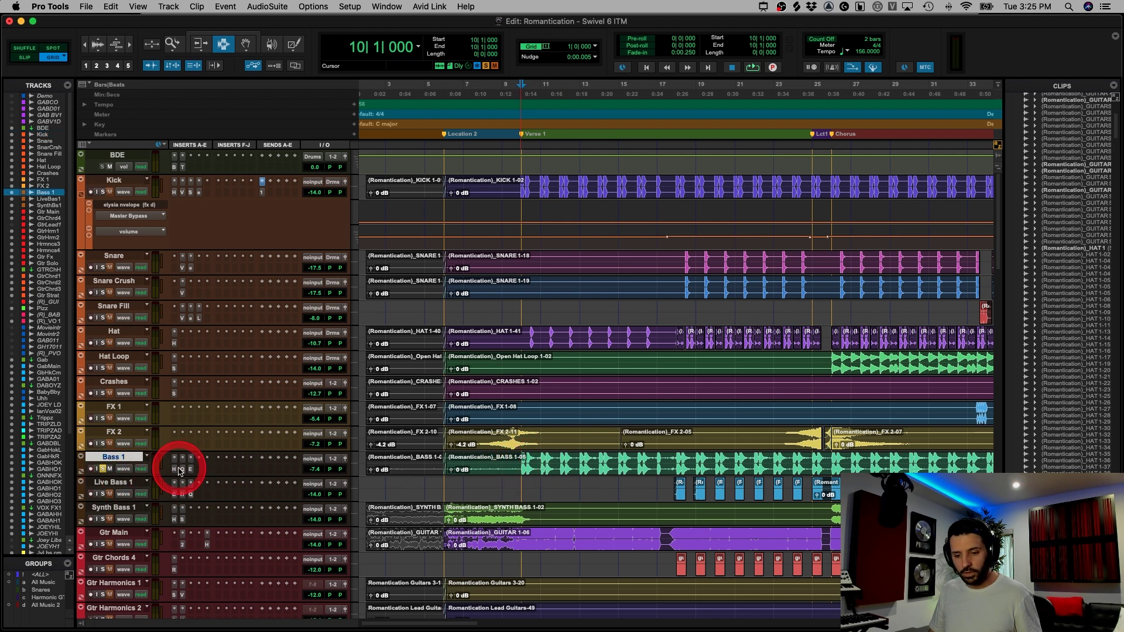
{"action": "key", "text": "space"}
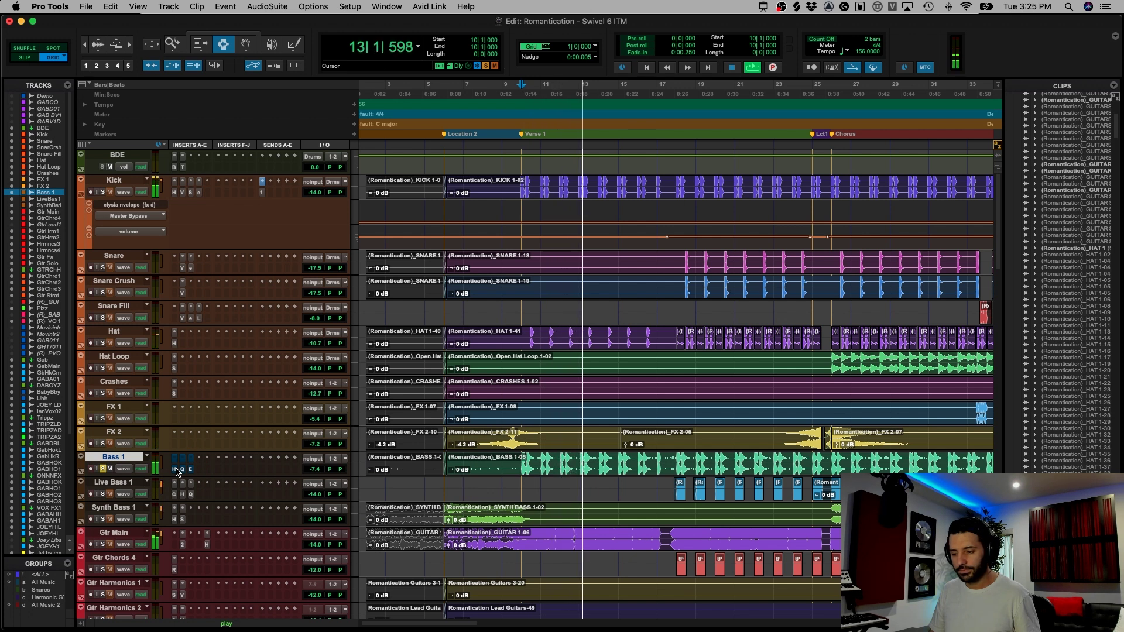
{"action": "key", "text": "space"}
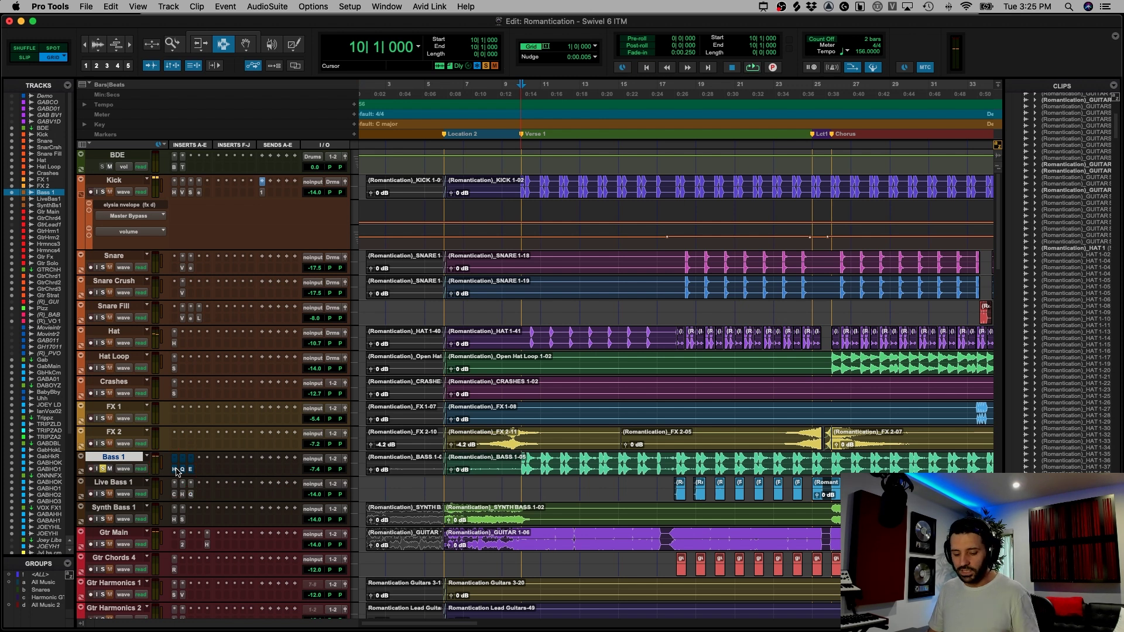
{"action": "key", "text": "super+bracketright"}
{"action": "scroll", "coordinate": [586, 462], "scroll_direction": "right", "scroll_amount": 5}
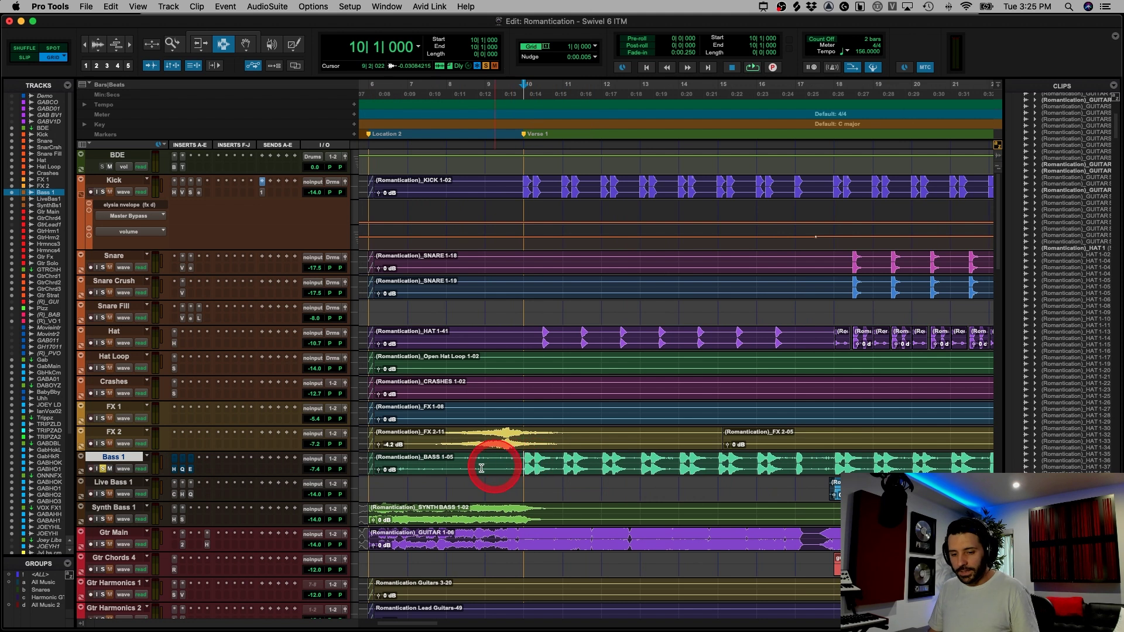
{"action": "left_click", "coordinate": [179, 473]}
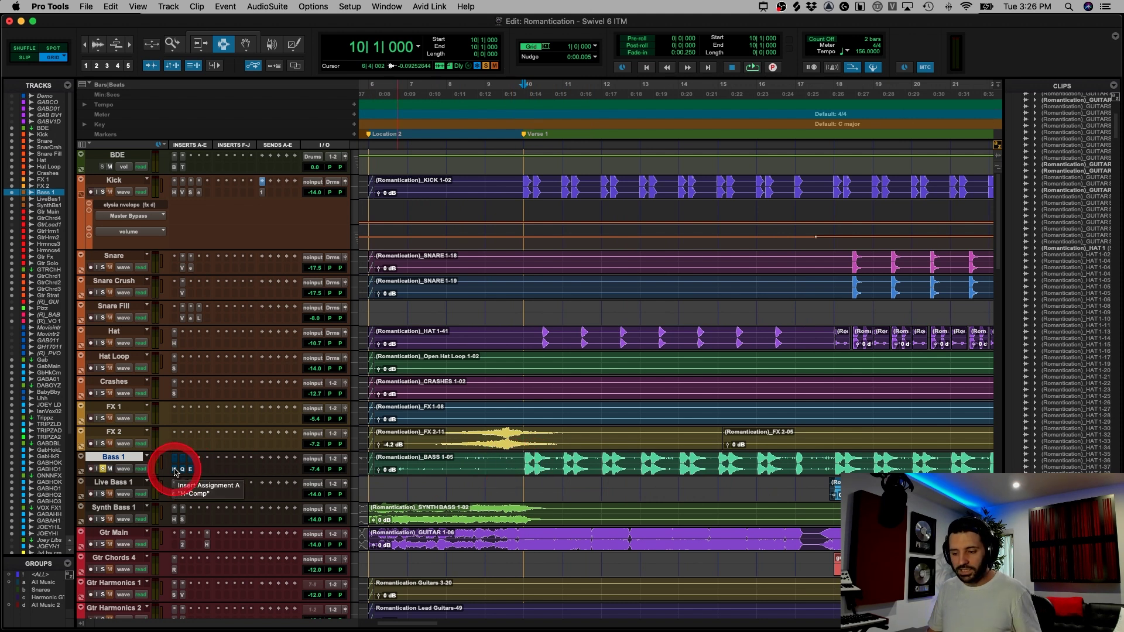
{"action": "left_click", "coordinate": [419, 474]}
{"action": "left_click", "coordinate": [432, 467]}
{"action": "left_click", "coordinate": [522, 462]}
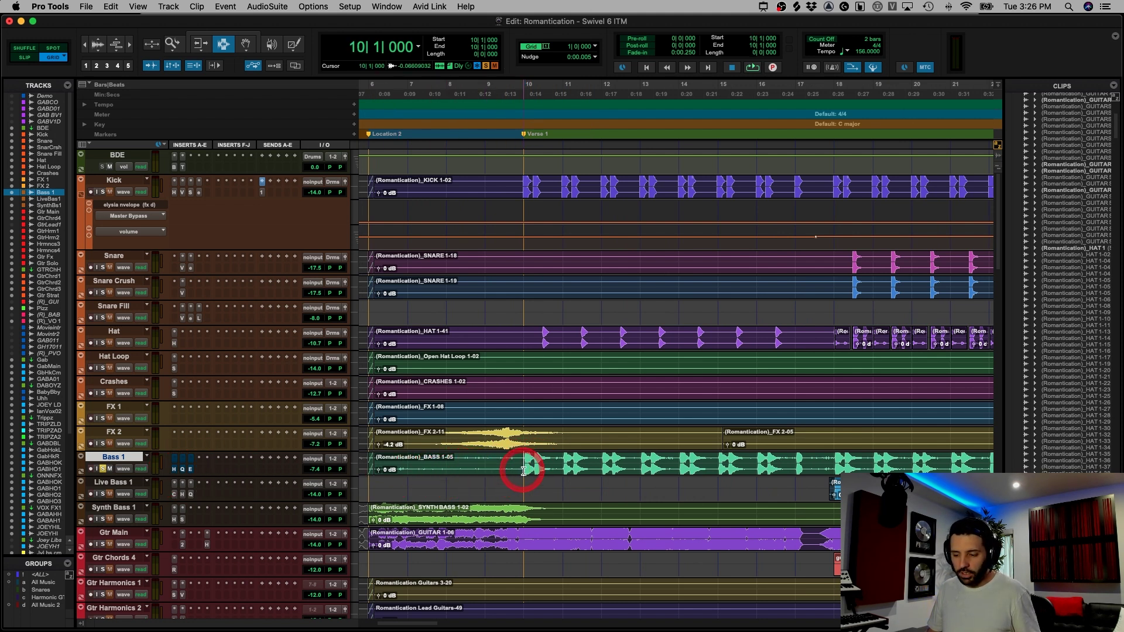
{"action": "left_click", "coordinate": [452, 462]}
{"action": "left_click", "coordinate": [530, 467]}
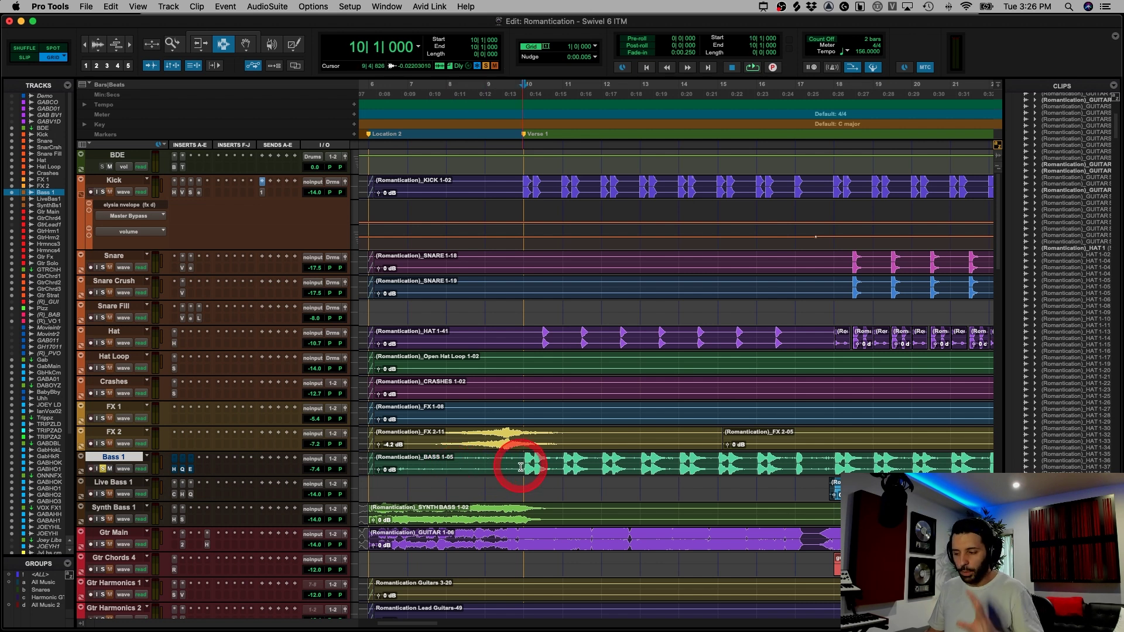
- Open the H-Comp insert on Bass 1, and take it out of bypass while auditioning from 10|1|000
{"action": "left_click", "coordinate": [175, 470]}
{"action": "key", "text": "space"}
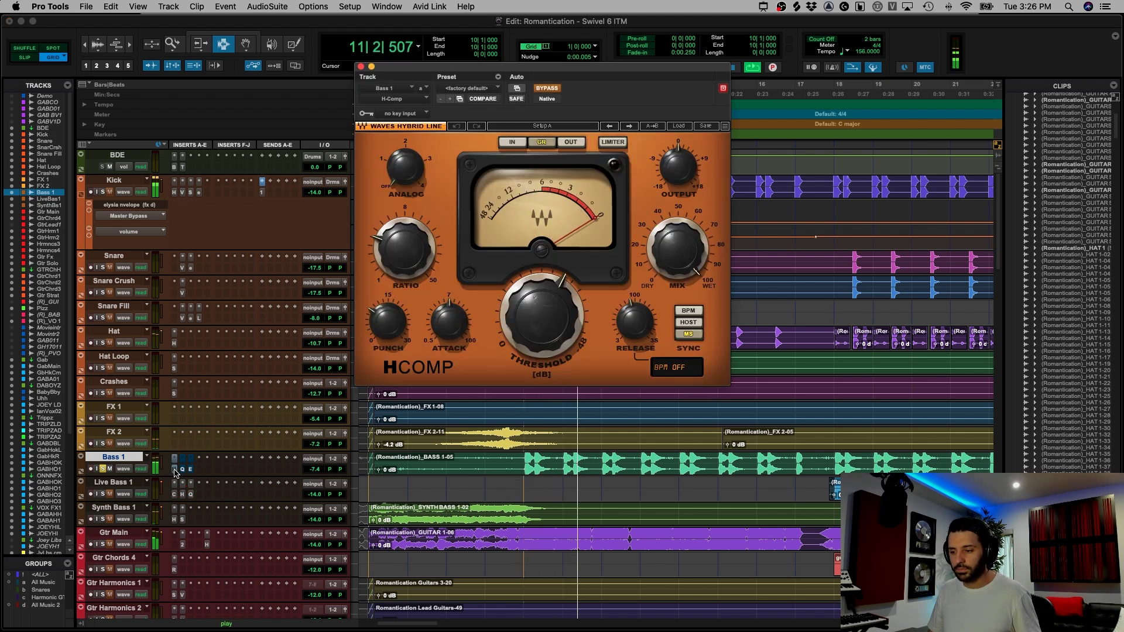
{"action": "left_click", "coordinate": [174, 469], "text": "super"}
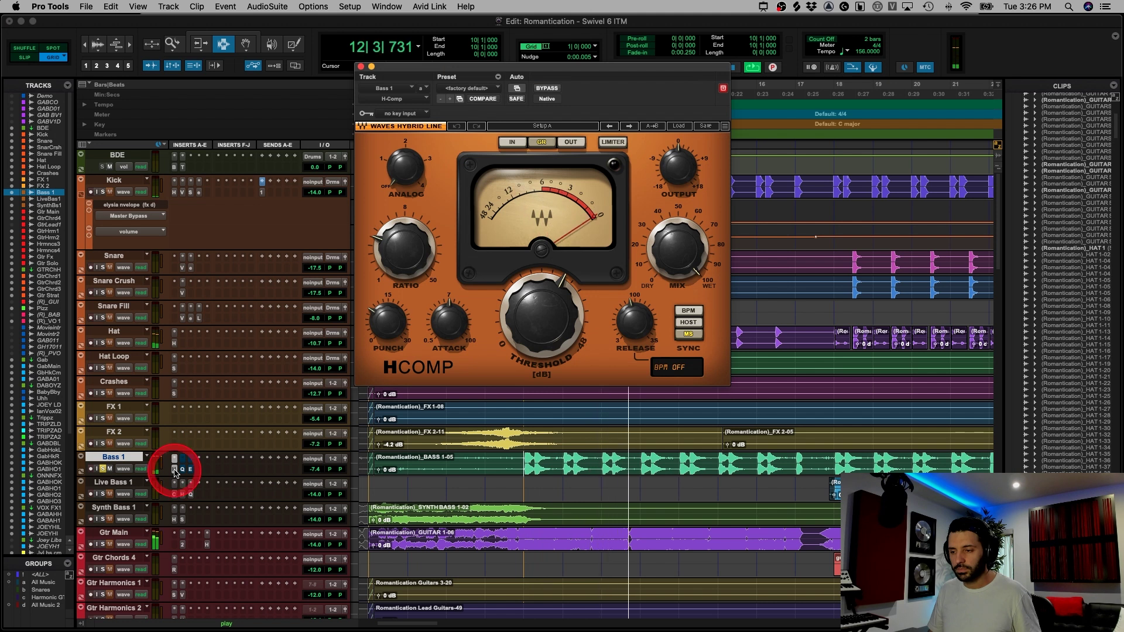
{"action": "key", "text": "space"}
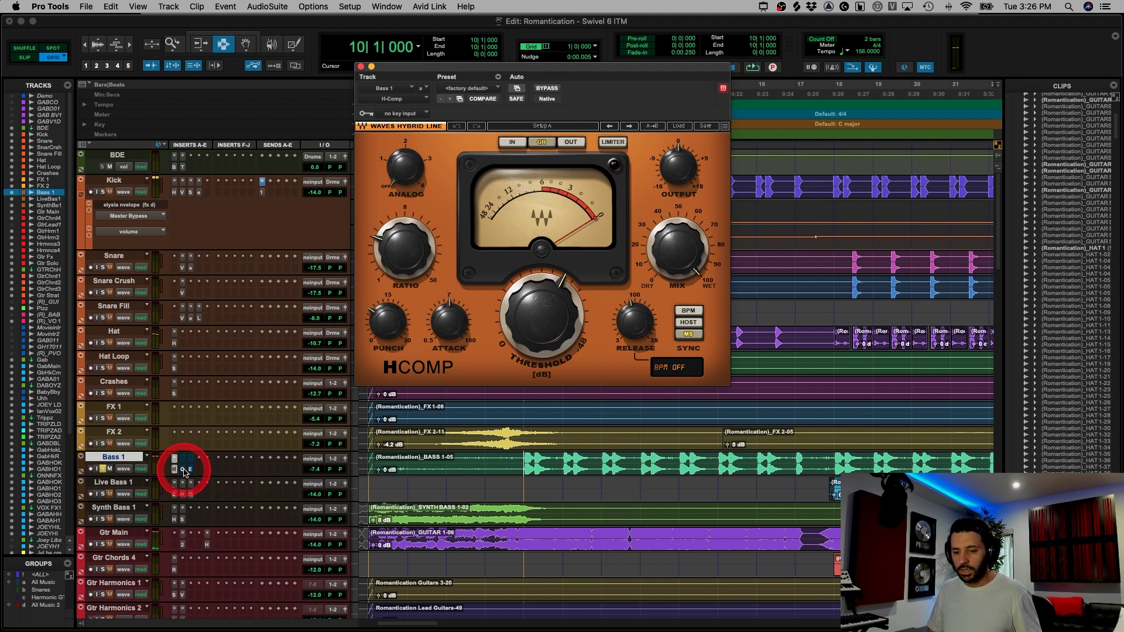
- Open the FabFilter Pro-Q 3 insert on Bass 1, take it out of bypass, and audition its EQ from 10|1|000
{"action": "left_click", "coordinate": [183, 469]}
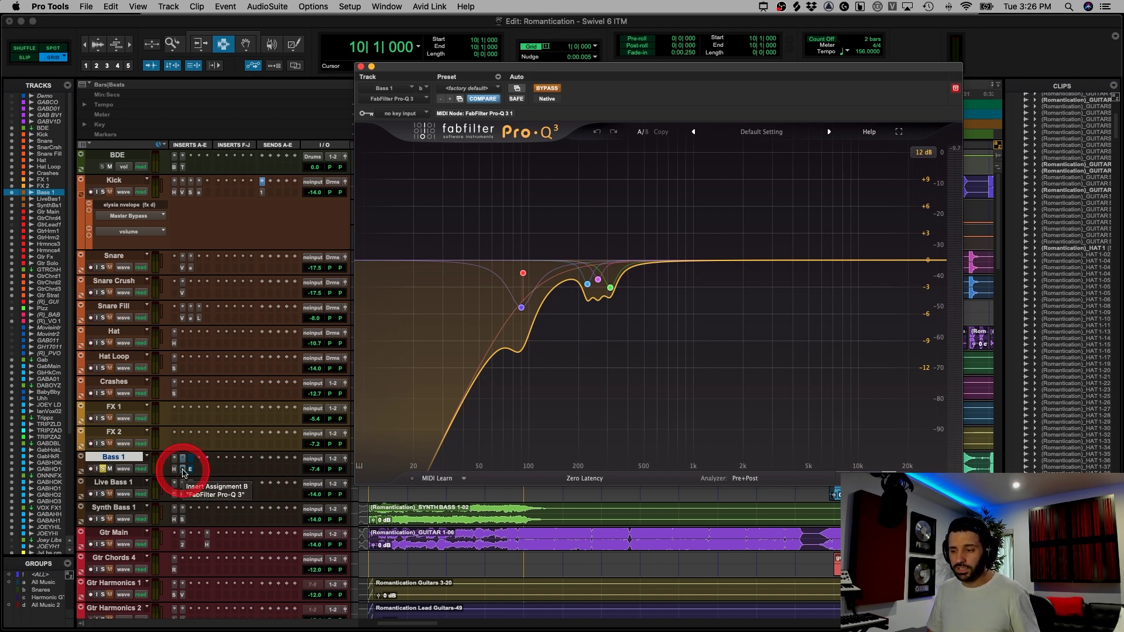
{"action": "left_click", "coordinate": [183, 469], "text": "super"}
{"action": "key", "text": "space"}
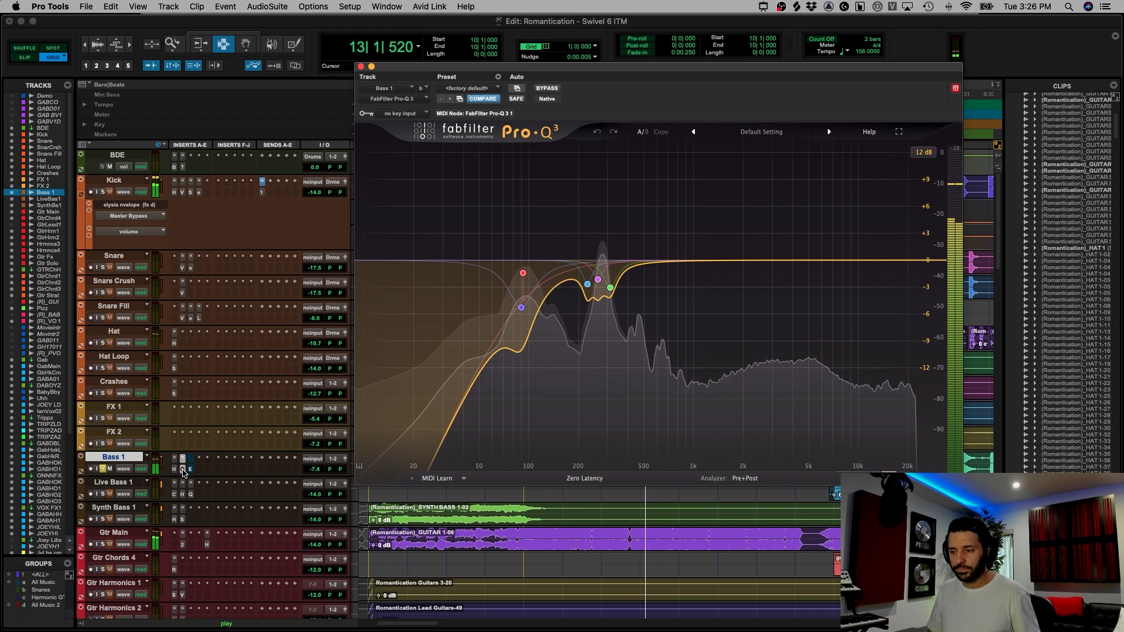
{"action": "key", "text": "space"}
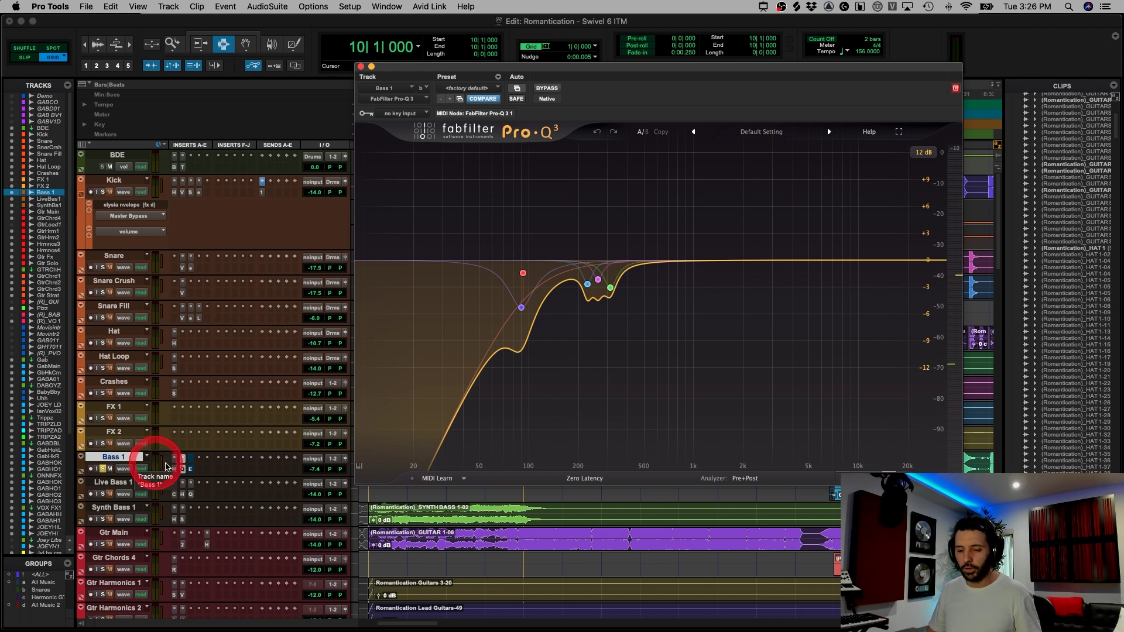
- Open the Dyn3 Expander/Gate insert on Bass 1, and toggle its bypass while auditioning from 10|1|000
{"action": "left_click", "coordinate": [191, 469]}
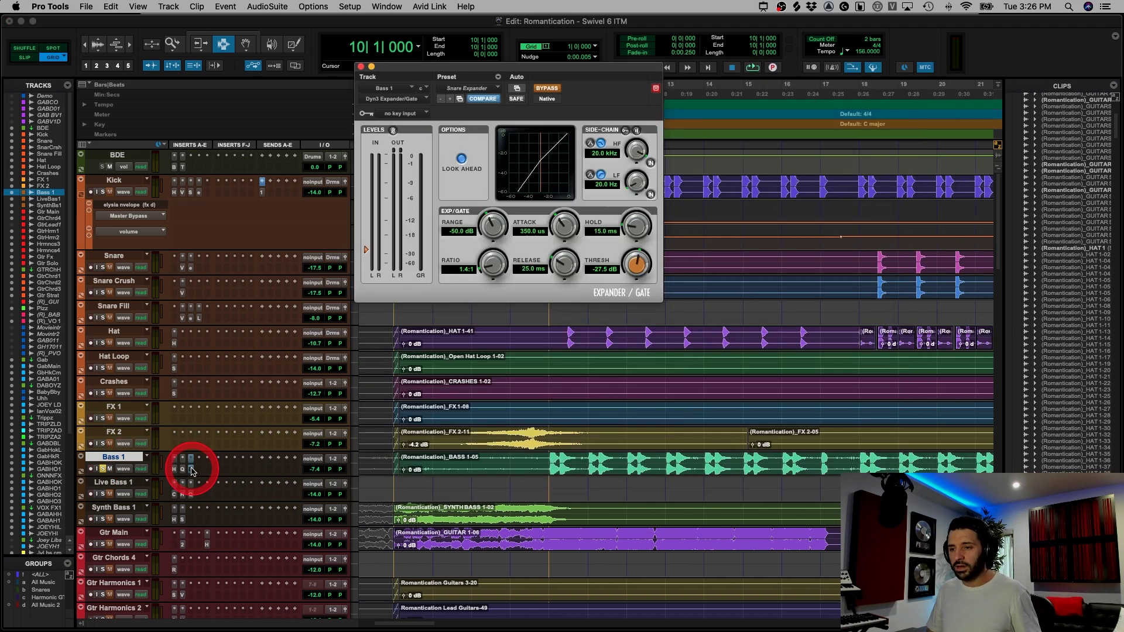
{"action": "key", "text": "space"}
{"action": "left_click", "coordinate": [547, 88]}
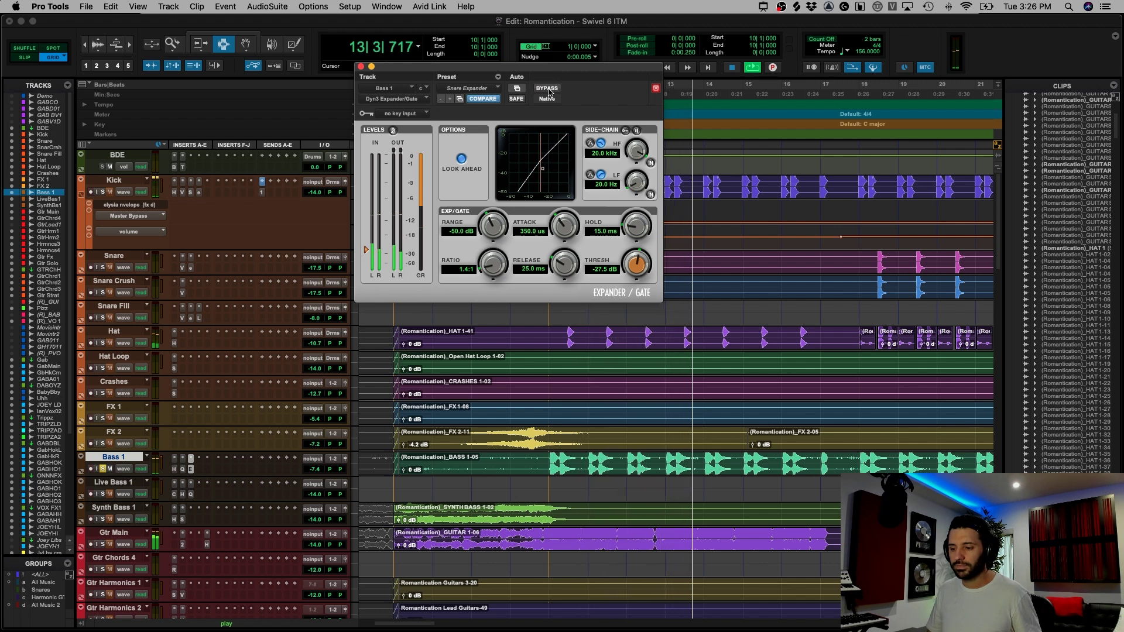
{"action": "key", "text": "space"}
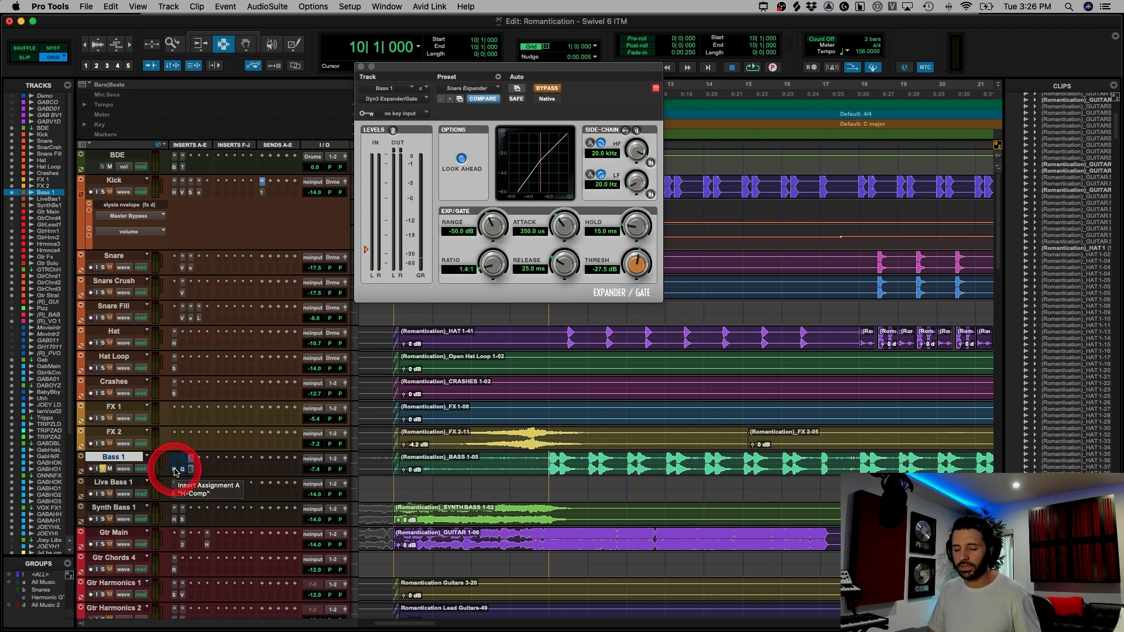
- Play Bass 1 from 10|1|000 to compare its sound with all three inserts bypassed and active
{"action": "key", "text": "space"}
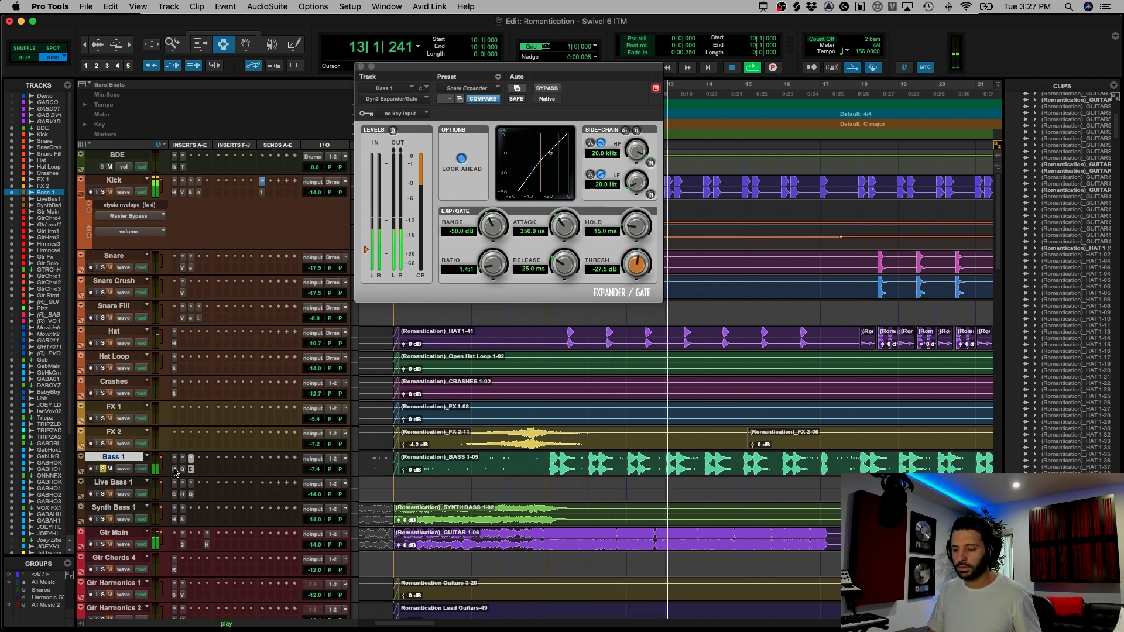
{"action": "key", "text": "space"}
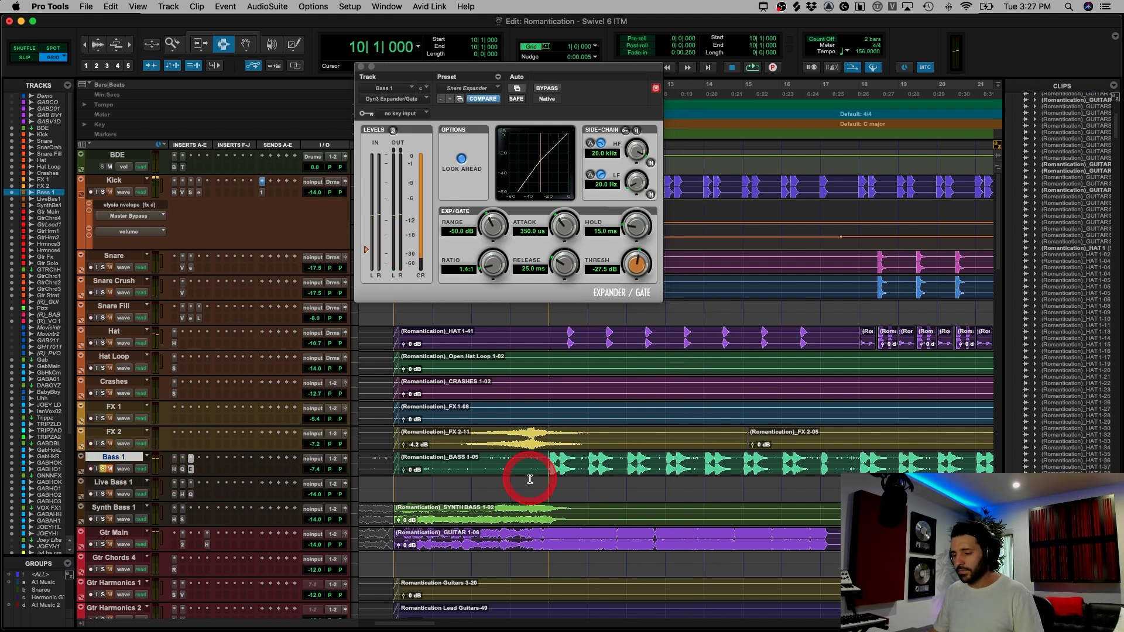
{"action": "scroll", "coordinate": [527, 472], "scroll_direction": "down", "scroll_amount": 1}
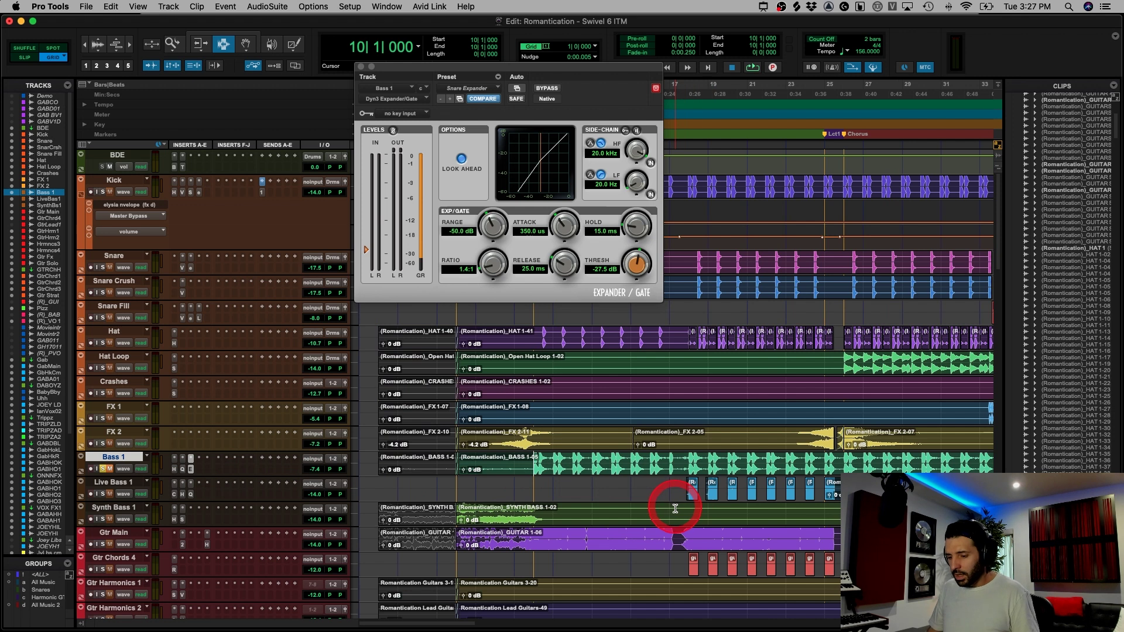
- Survey the Bass 1, Live Bass 1 and Synth Bass 1 clips across the arrangement, checking positions 42|1|000 and 26|1|000
{"action": "left_click_drag", "start_coordinate": [843, 460], "coordinate": [908, 509]}
{"action": "key", "text": "super+bracketleft"}
{"action": "key", "text": "super+bracketleft"}
{"action": "left_click_drag", "start_coordinate": [742, 497], "coordinate": [555, 515]}
{"action": "left_click", "coordinate": [555, 515]}
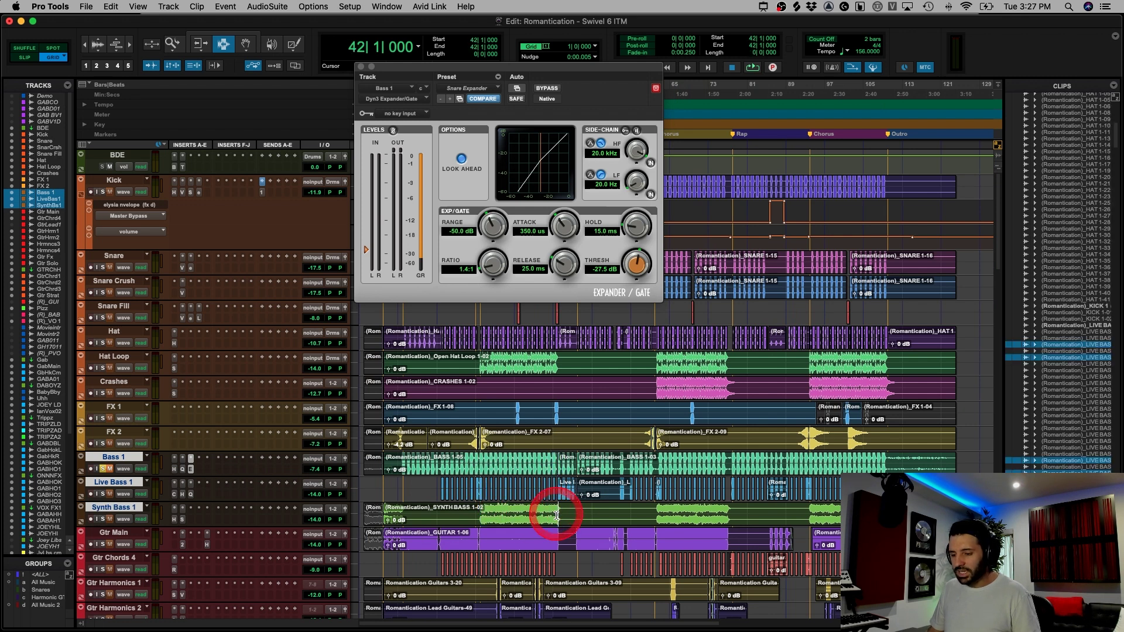
{"action": "key", "text": "super+bracketright"}
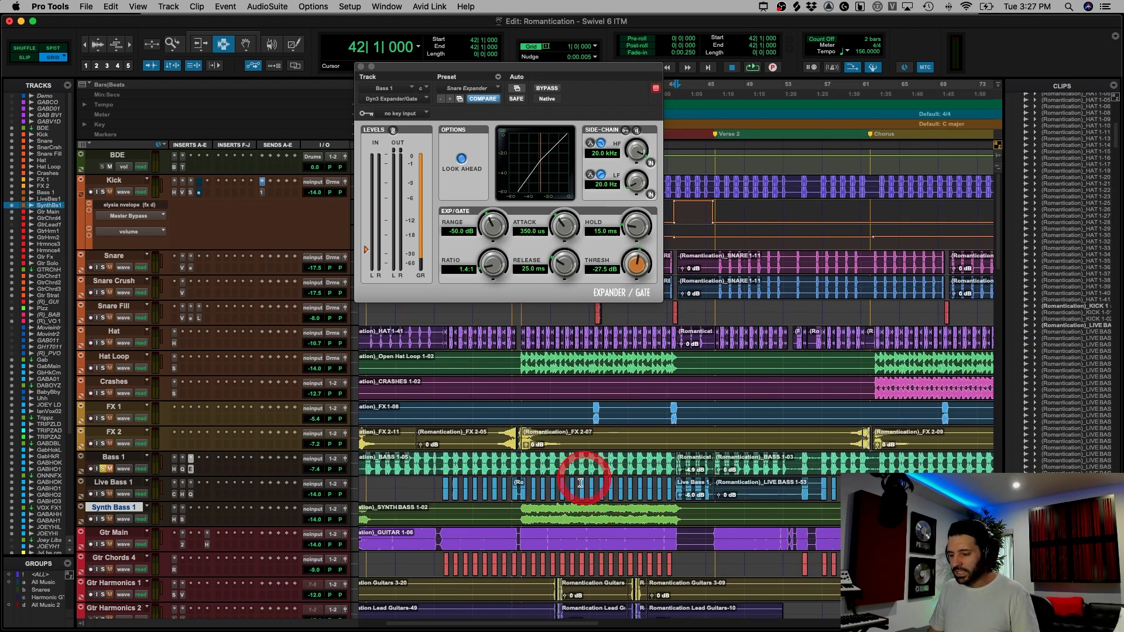
{"action": "left_click", "coordinate": [520, 469]}
{"action": "key", "text": "super+bracketright"}
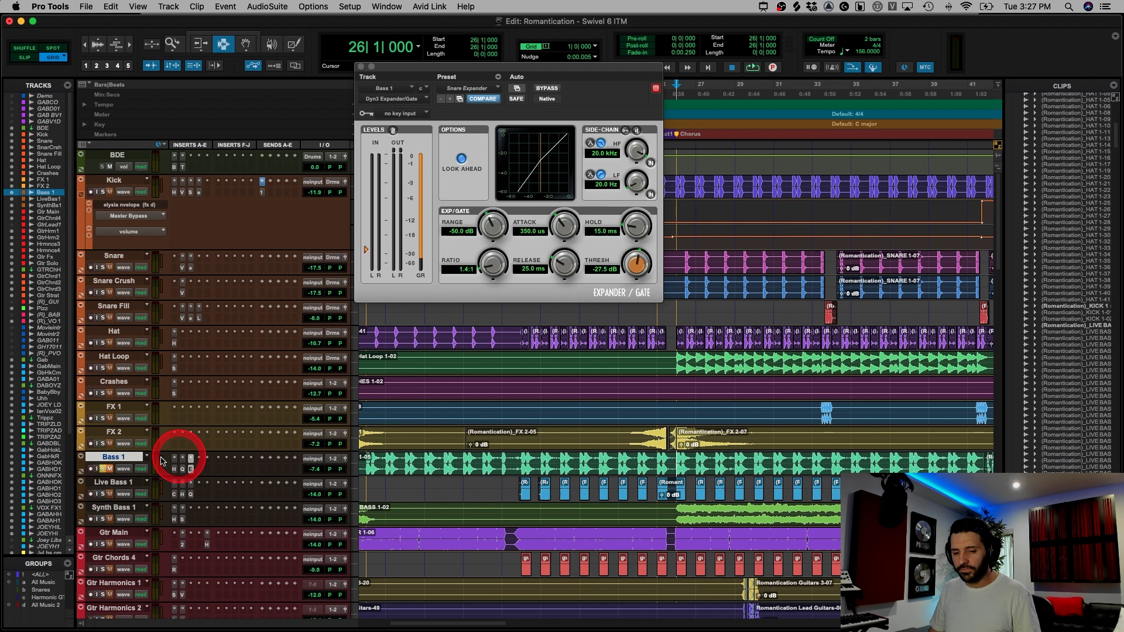
- Unsolo Bass 1, locate the first Live Bass 1 clip at 17|4|480, and solo Live Bass 1
{"action": "left_click", "coordinate": [109, 469]}
{"action": "left_click_drag", "start_coordinate": [506, 462], "coordinate": [720, 465]}
{"action": "left_click", "coordinate": [504, 466]}
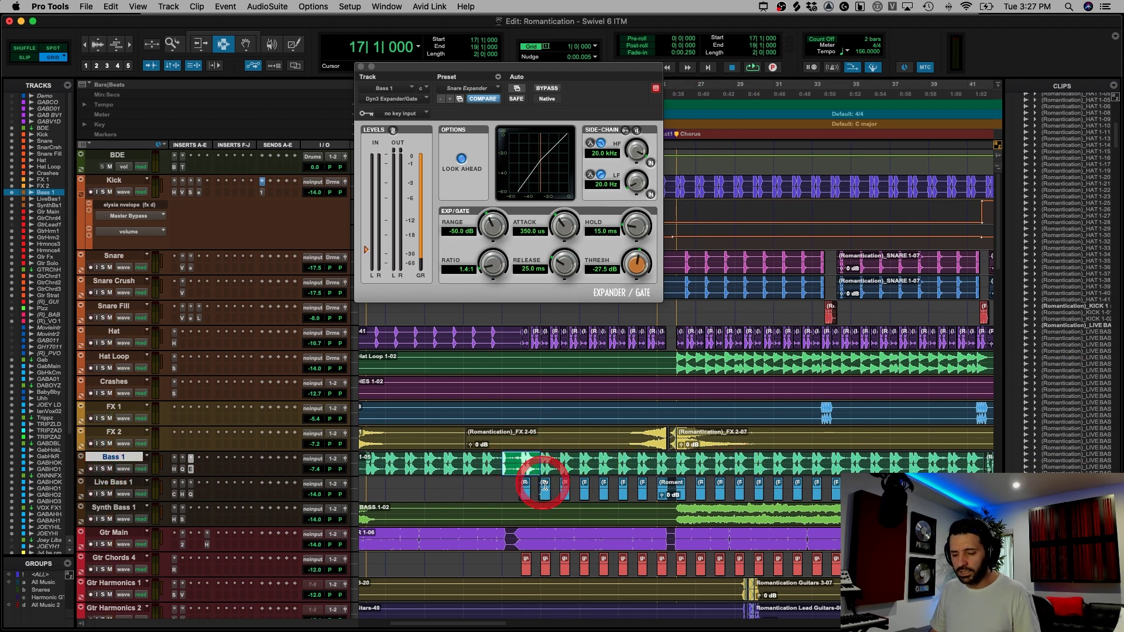
{"action": "left_click", "coordinate": [504, 485]}
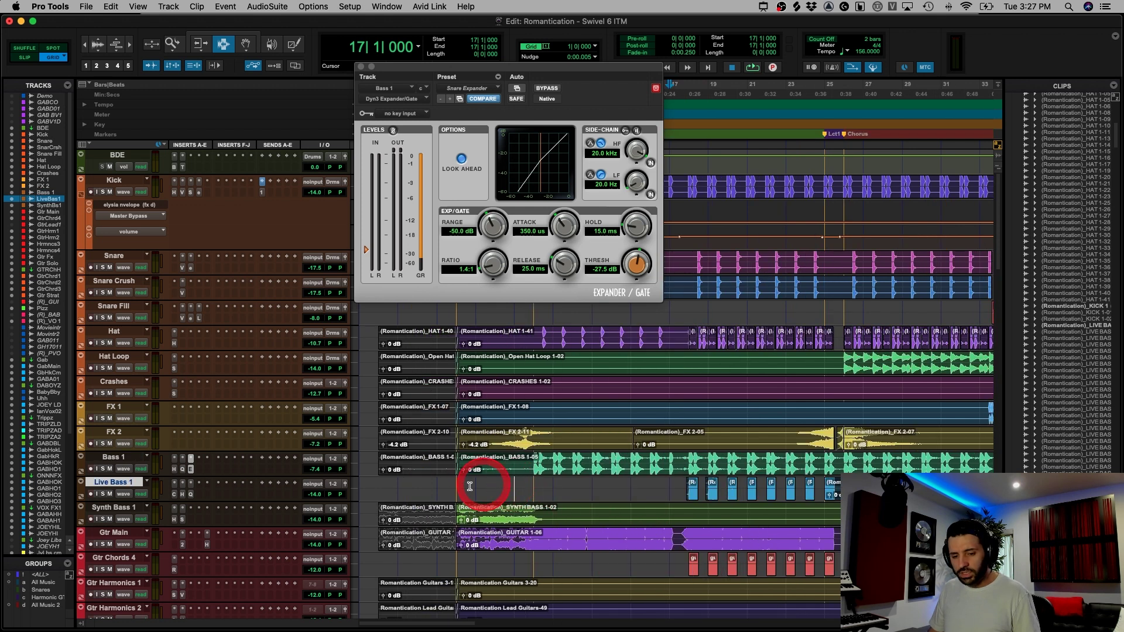
{"action": "key", "text": "Tab"}
{"action": "left_click", "coordinate": [103, 493]}
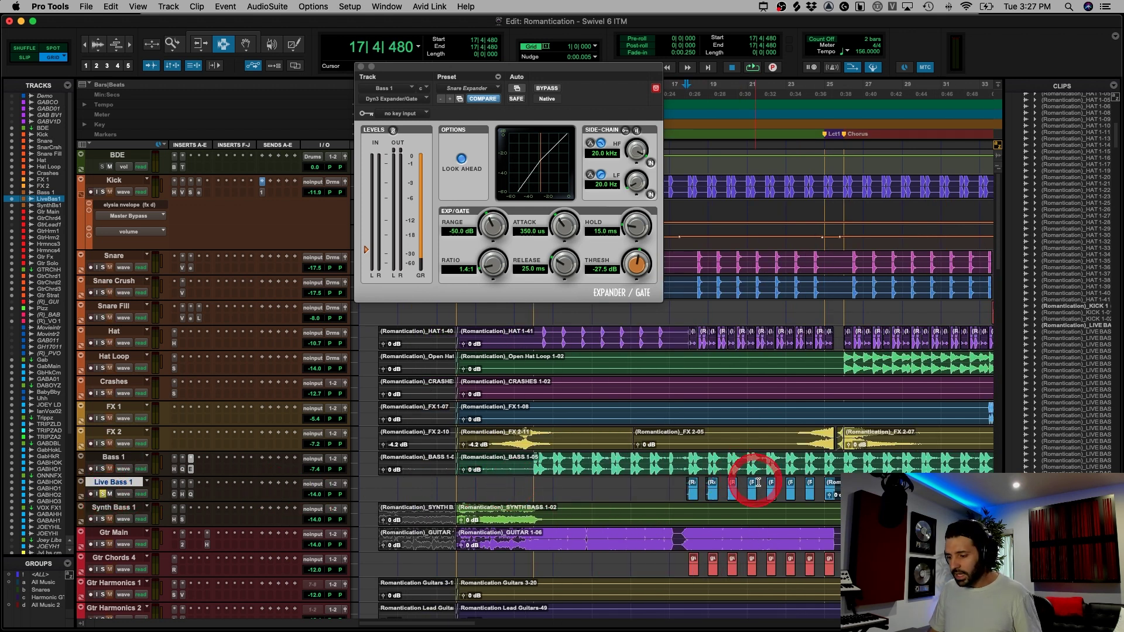
- Select the Live Bass 1 clip starting at 22|1|000 and inspect its waveform up close
{"action": "left_click", "coordinate": [779, 481]}
{"action": "key", "text": "super+bracketright"}
{"action": "key", "text": "super+bracketright"}
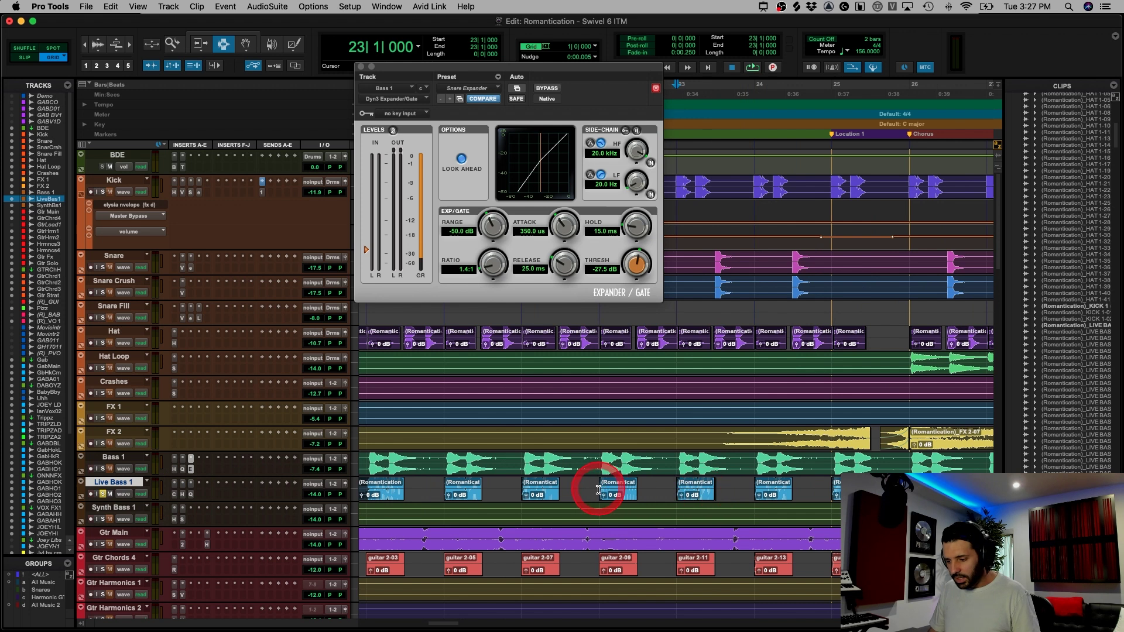
{"action": "left_click_drag", "start_coordinate": [599, 490], "coordinate": [685, 498]}
{"action": "key", "text": "super+bracketright"}
{"action": "key", "text": "super+bracketright"}
{"action": "key", "text": "F1"}
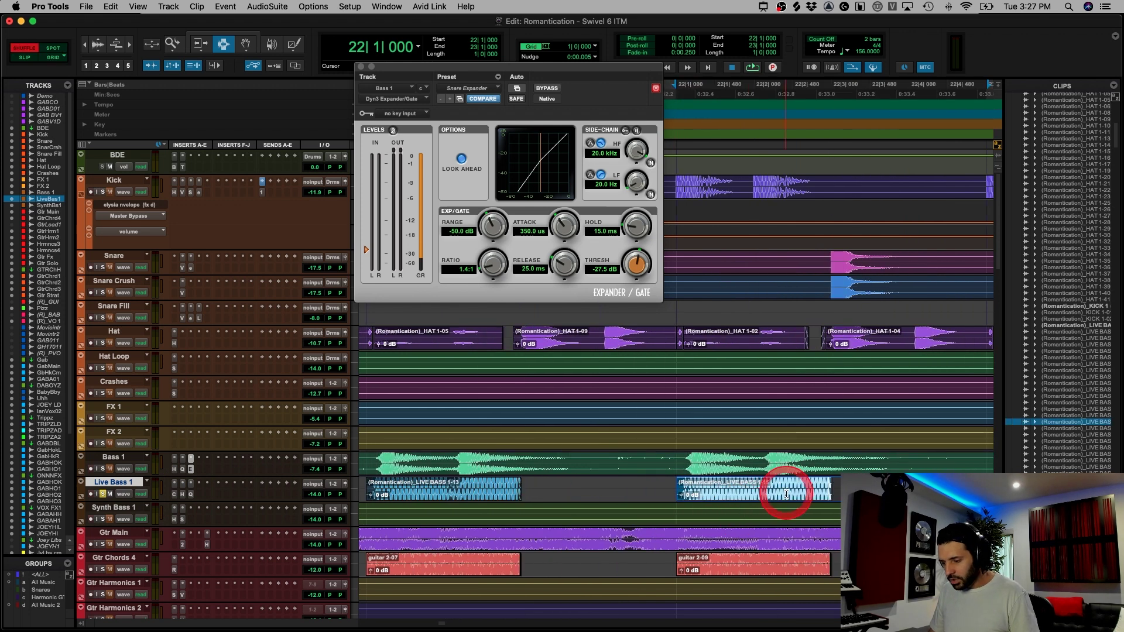
- In Slip mode, select the gap after that Live Bass 1 clip from 22|2|953 to 22|3|137 and inspect the cut
{"action": "key", "text": "F2"}
{"action": "left_click_drag", "start_coordinate": [830, 488], "coordinate": [842, 487]}
{"action": "key", "text": "super+bracketright"}
{"action": "key", "text": "super+bracketright"}
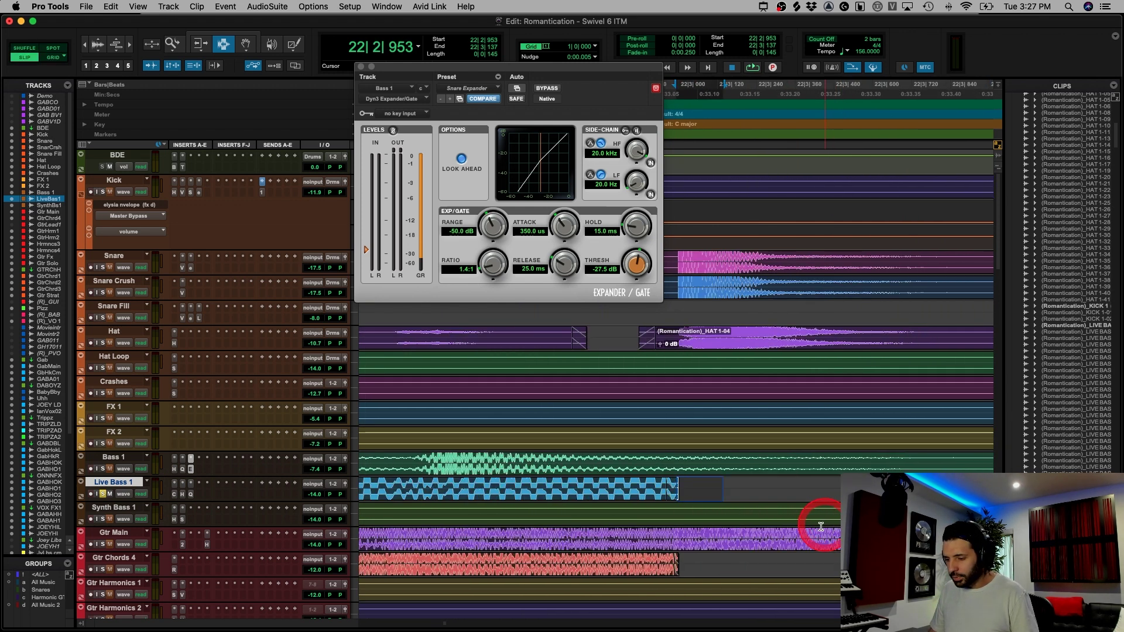
{"action": "key", "text": "super+bracketleft"}
{"action": "key", "text": "super+bracketleft"}
{"action": "key", "text": "super+bracketleft"}
{"action": "key", "text": "super+bracketleft"}
{"action": "key", "text": "super+bracketleft"}
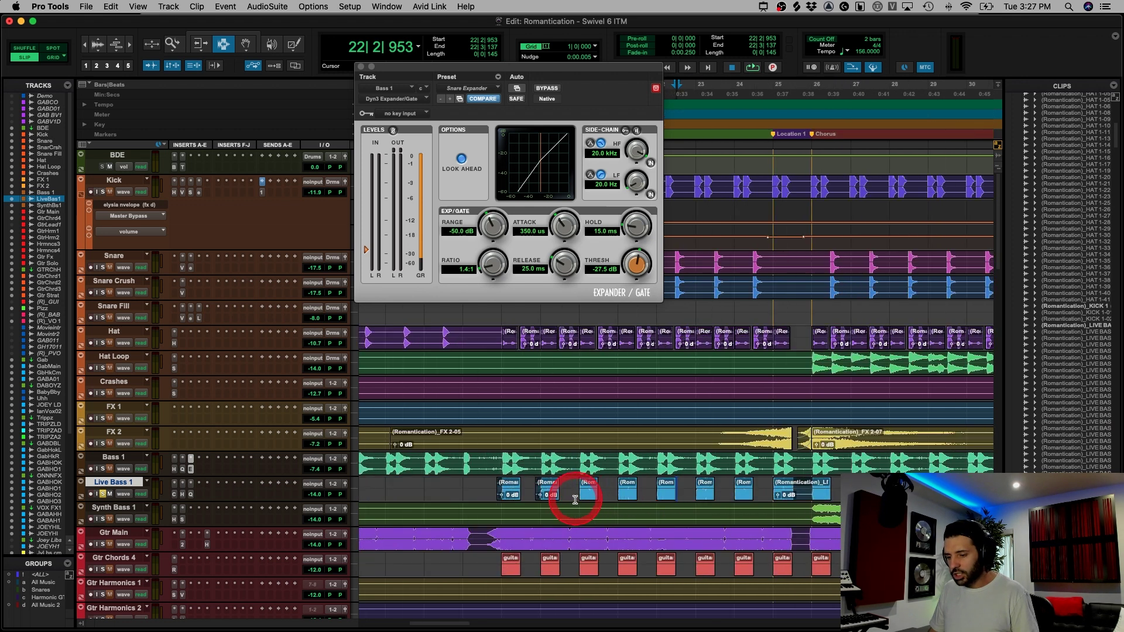
- Audition Live Bass 1 from 17|3|798 with its three inserts bypassed
{"action": "left_click", "coordinate": [505, 488]}
{"action": "left_click", "coordinate": [491, 489]}
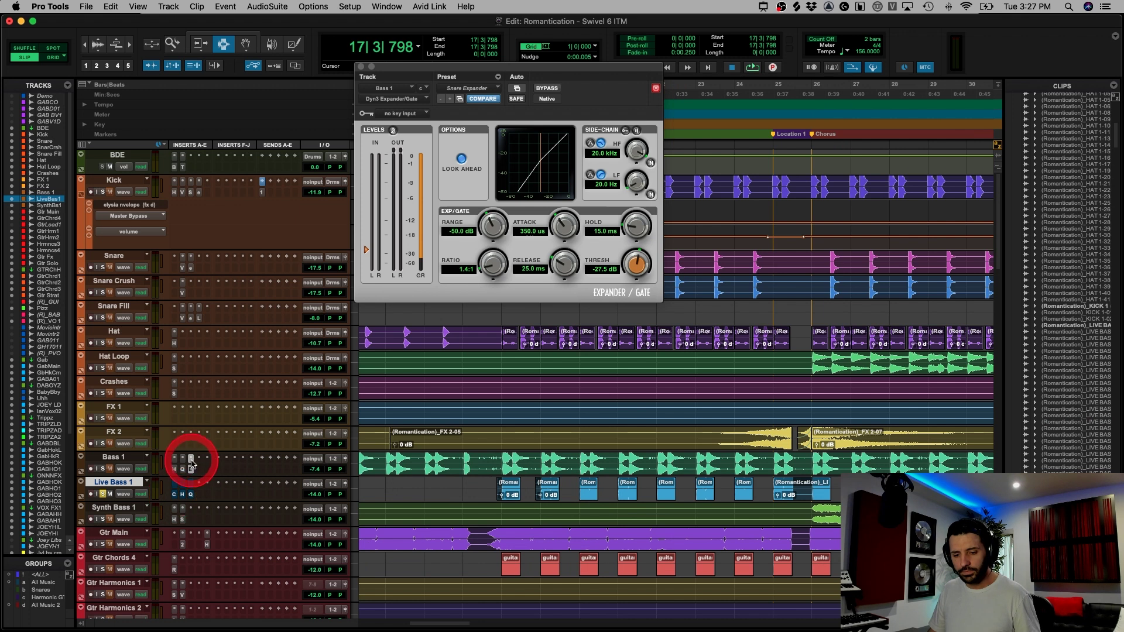
{"action": "left_click", "coordinate": [176, 497]}
{"action": "key", "text": "space"}
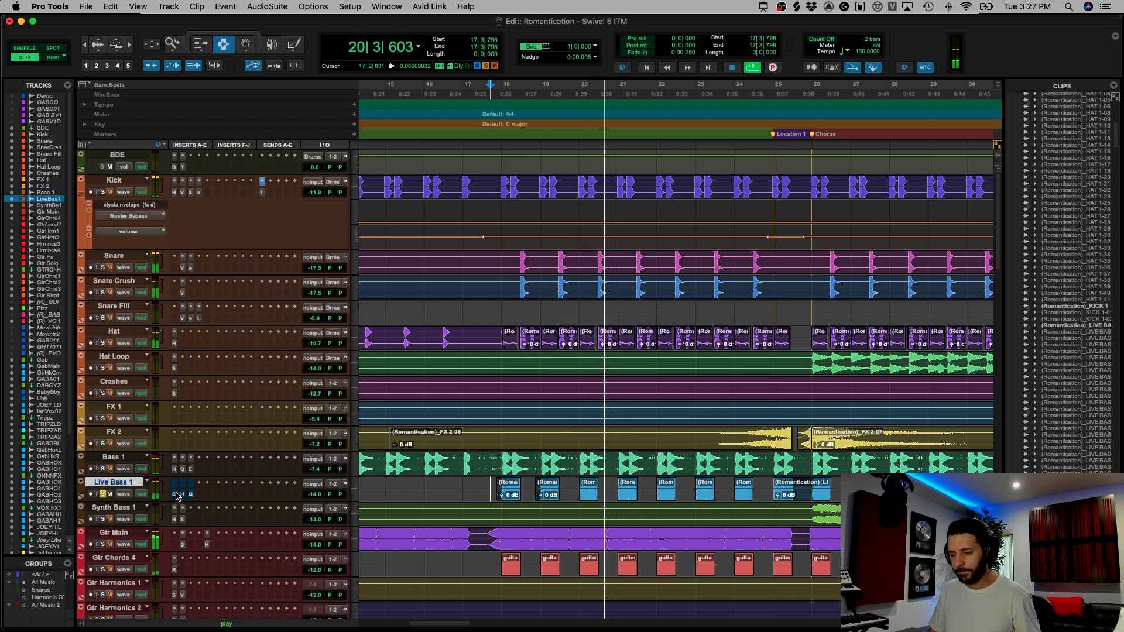
{"action": "key", "text": "space"}
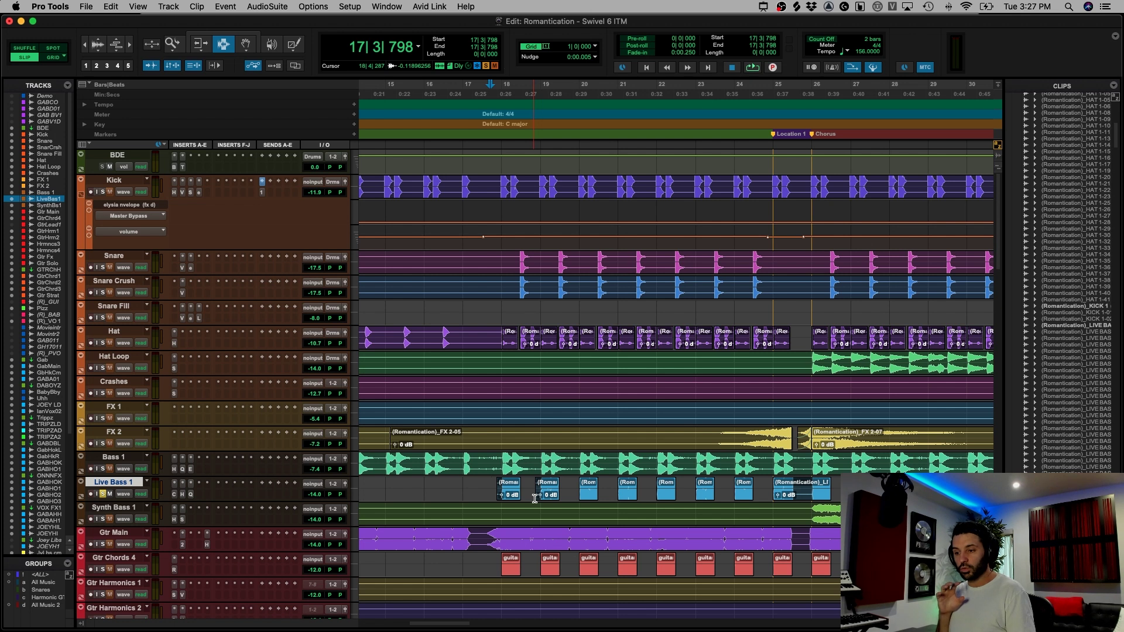
- Set the grid to 1/8 note and select the Hat track from 18|1|000 to 18|3|000
{"action": "left_click", "coordinate": [535, 338]}
{"action": "left_click", "coordinate": [543, 340]}
{"action": "key", "text": "super+bracketright"}
{"action": "key", "text": "super+bracketright"}
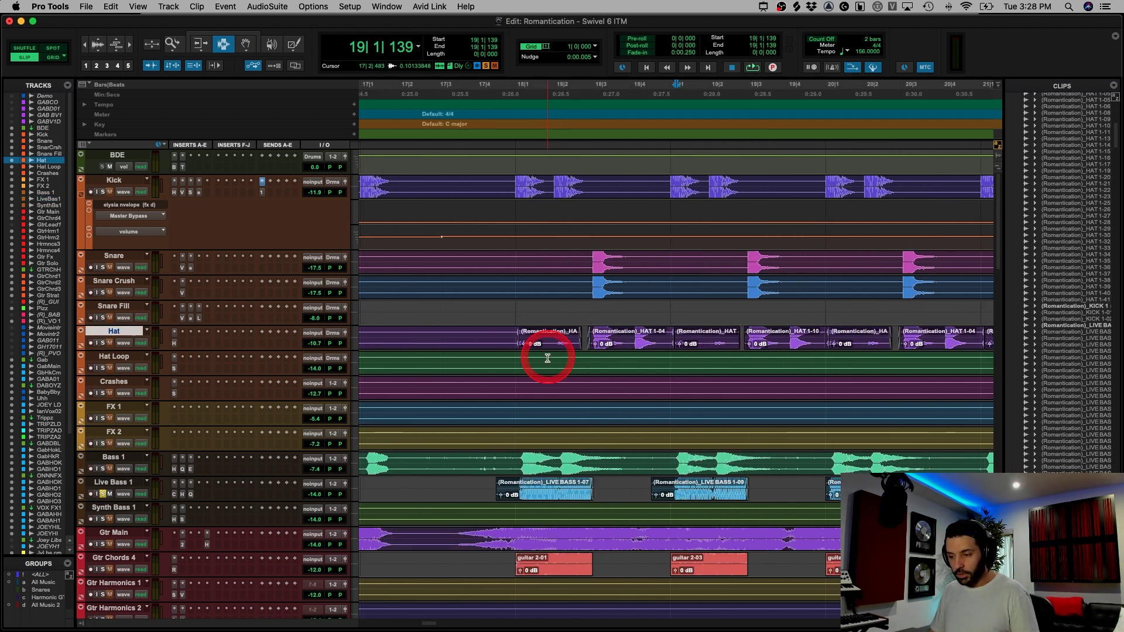
{"action": "left_click_drag", "start_coordinate": [584, 346], "coordinate": [594, 369]}
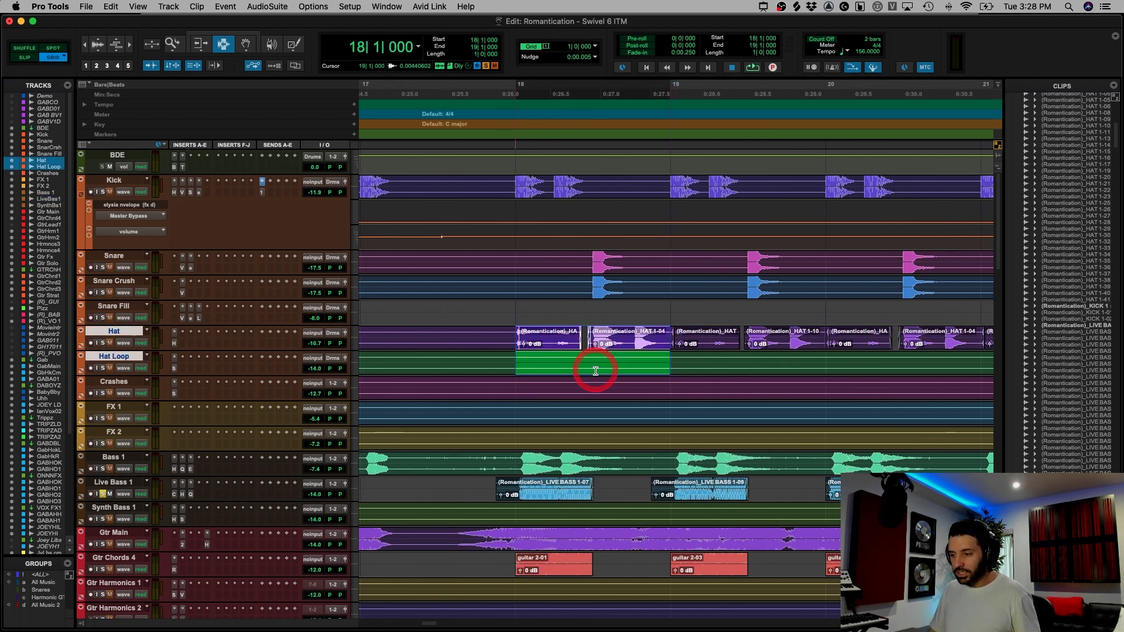
{"action": "left_click", "coordinate": [595, 46]}
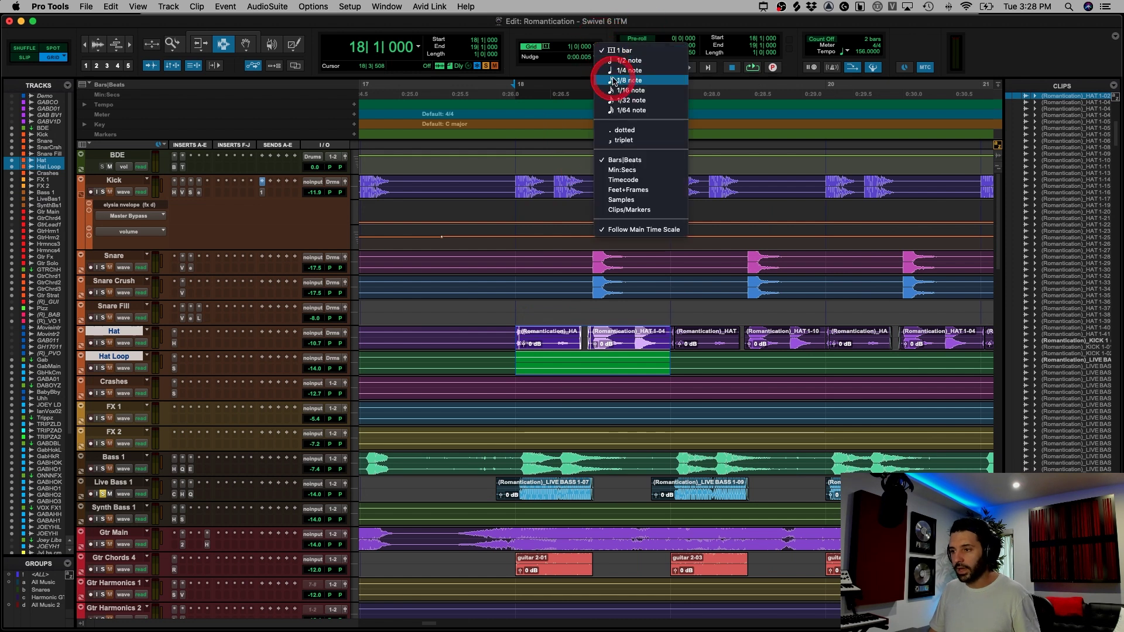
{"action": "left_click", "coordinate": [630, 81]}
{"action": "left_click_drag", "start_coordinate": [514, 338], "coordinate": [594, 338]}
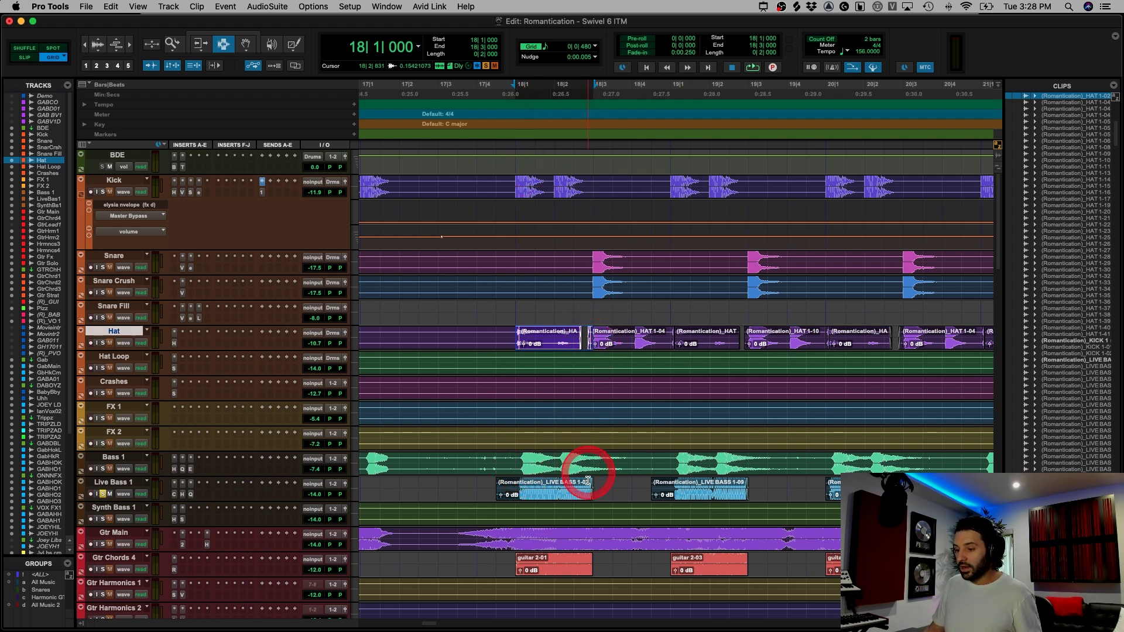
- Compare the Live Bass 1 notes and gaps with the Kick and Hat hits in bar 18 by selecting matching ranges
{"action": "left_click_drag", "start_coordinate": [591, 484], "coordinate": [672, 491]}
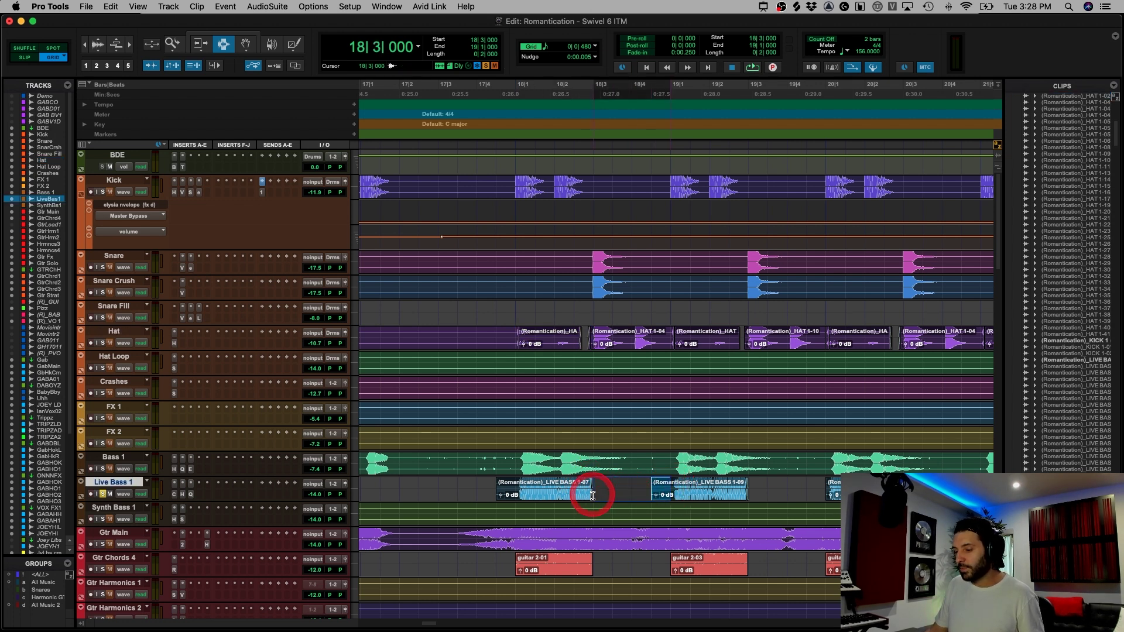
{"action": "left_click_drag", "start_coordinate": [593, 339], "coordinate": [666, 345]}
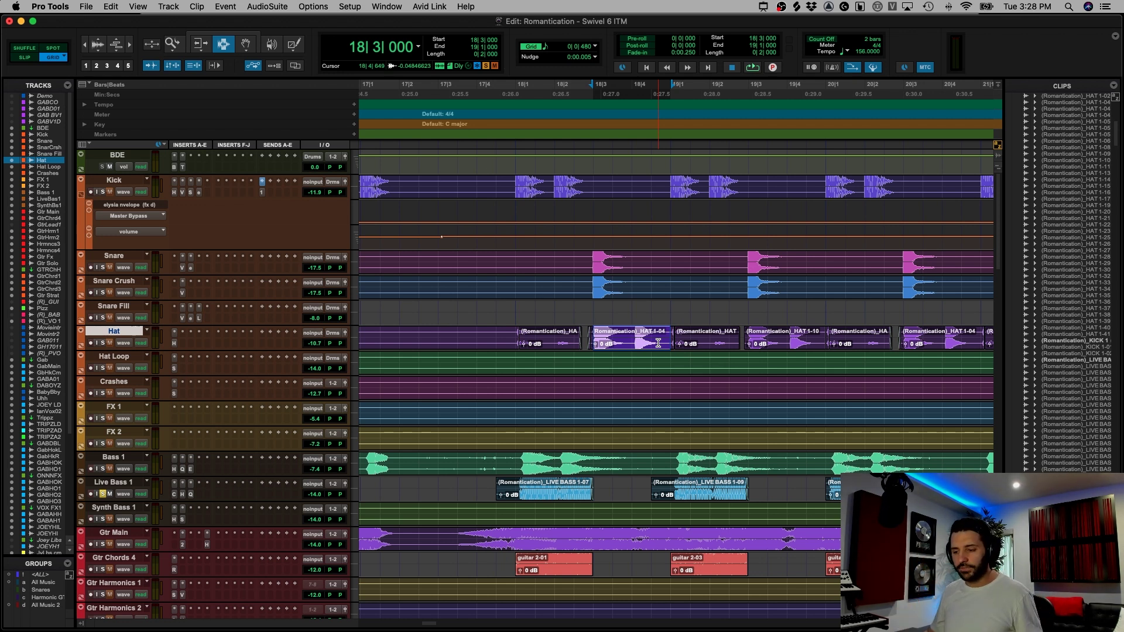
{"action": "left_click", "coordinate": [451, 334]}
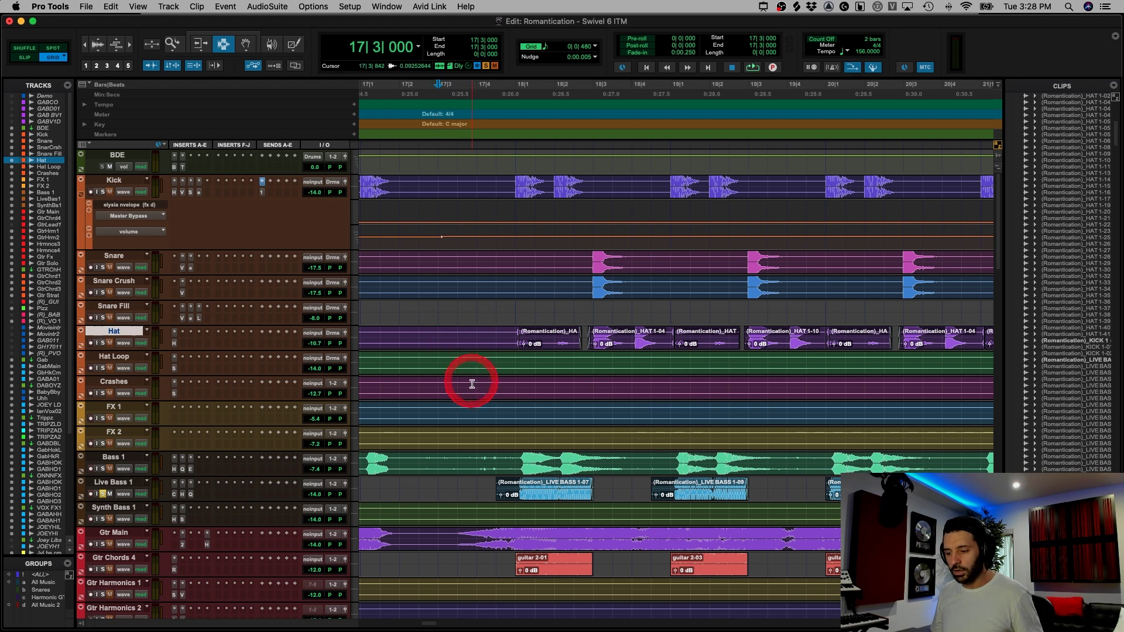
{"action": "left_click_drag", "start_coordinate": [515, 487], "coordinate": [577, 488]}
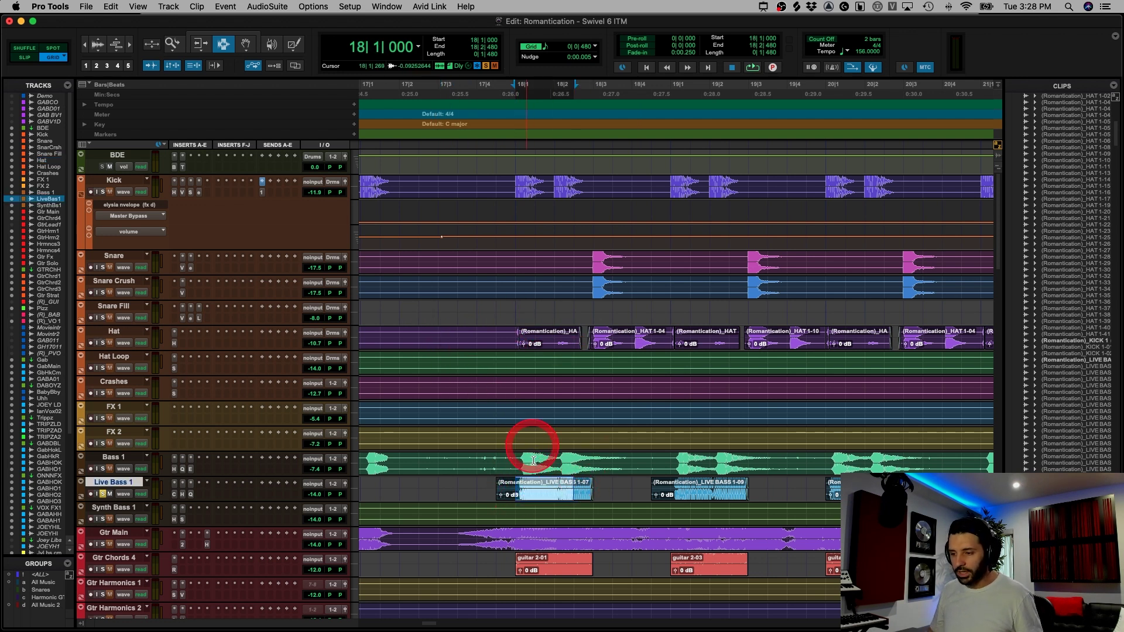
{"action": "left_click_drag", "start_coordinate": [509, 175], "coordinate": [585, 181]}
{"action": "left_click_drag", "start_coordinate": [585, 339], "coordinate": [660, 339]}
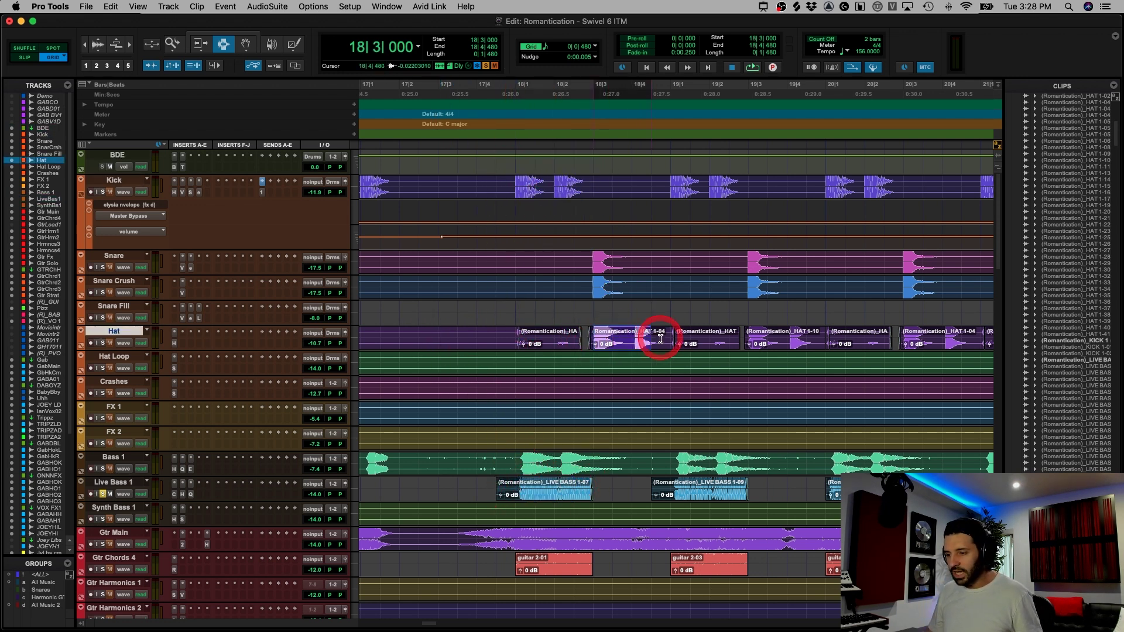
{"action": "left_click", "coordinate": [412, 369]}
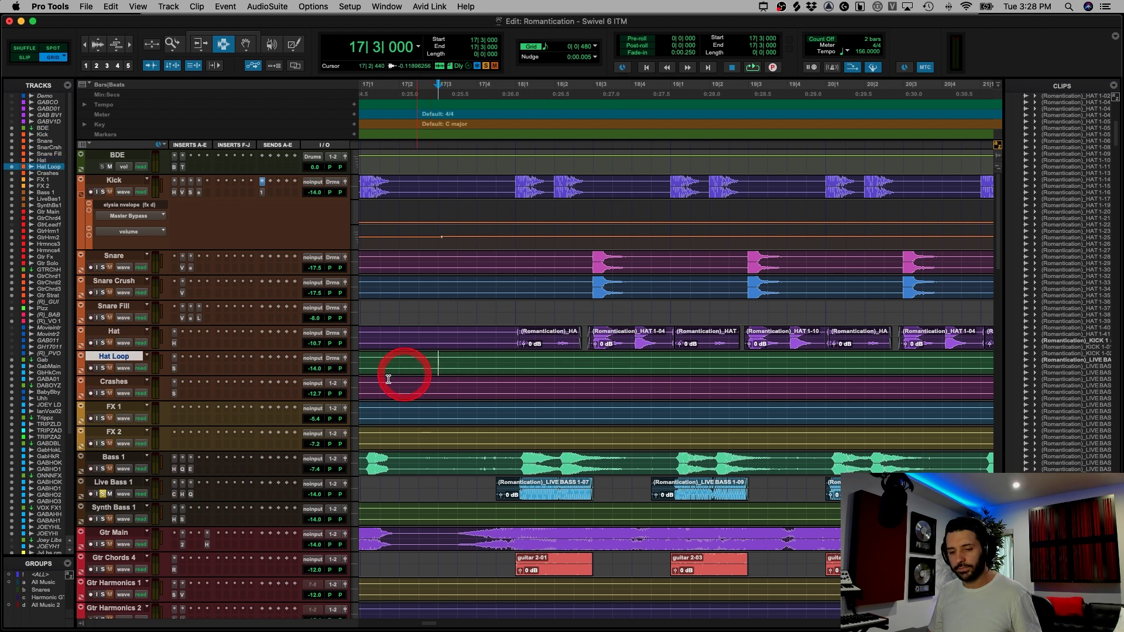
- Unsolo Live Bass 1 and play the full mix from 17|3|480
{"action": "left_click", "coordinate": [104, 494]}
{"action": "left_click", "coordinate": [460, 326]}
{"action": "key", "text": "space"}
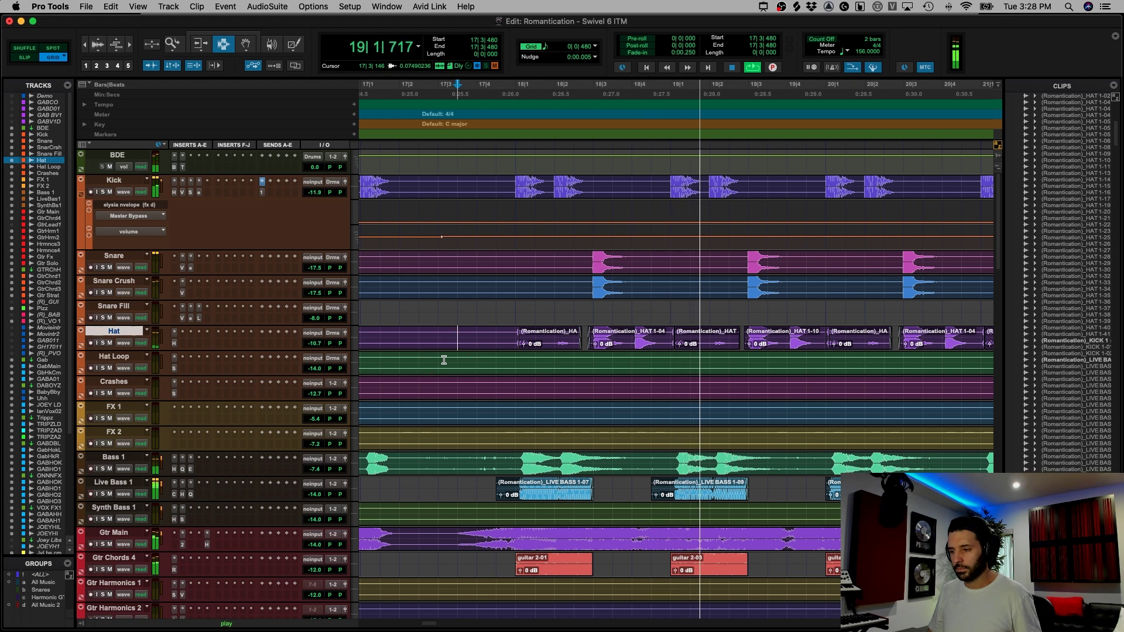
{"action": "key", "text": "super+bracketleft"}
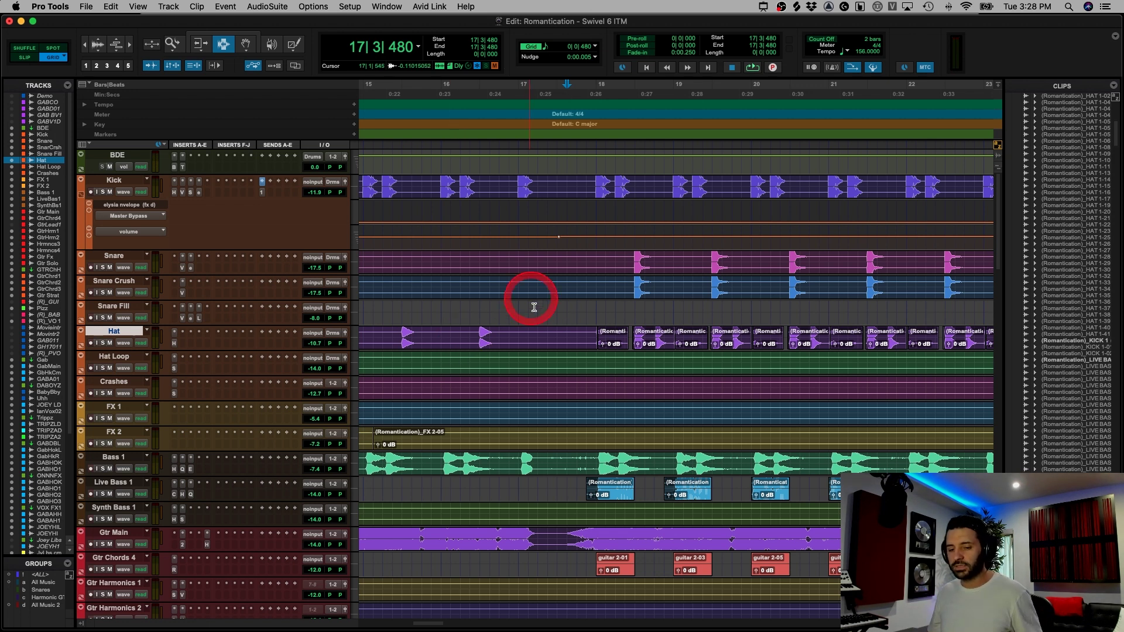
- Place the edit cursor on Bass 1 at 17|4|480 and solo Live Bass 1
{"action": "left_click", "coordinate": [672, 432]}
{"action": "key", "text": "super+bracketright"}
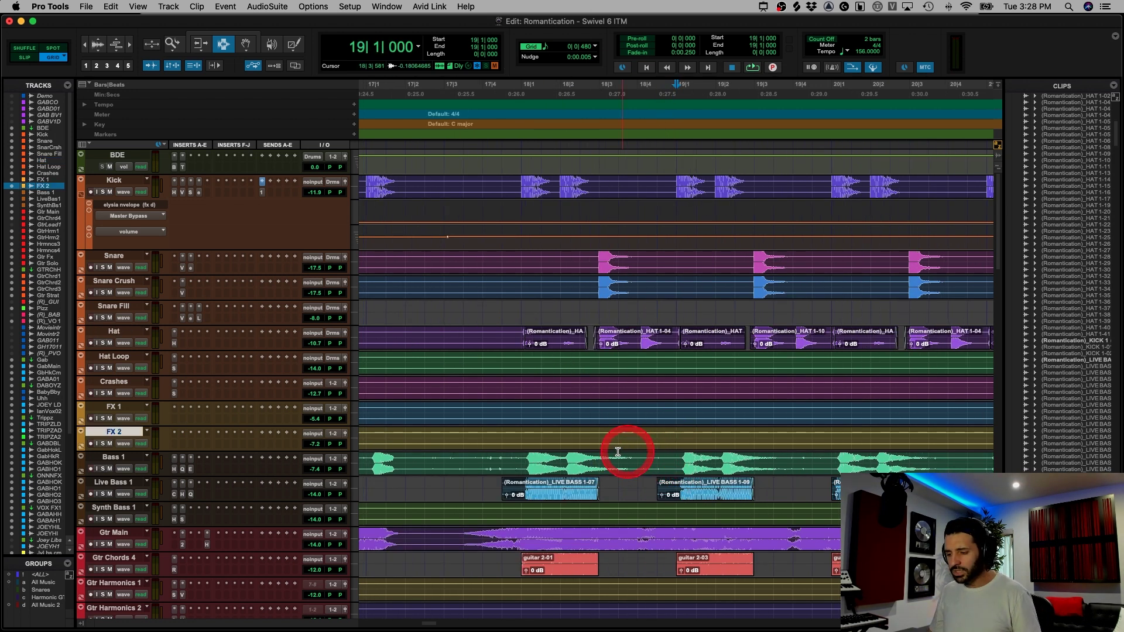
{"action": "scroll", "coordinate": [617, 451], "scroll_direction": "down", "scroll_amount": 3}
{"action": "left_click", "coordinate": [502, 419]}
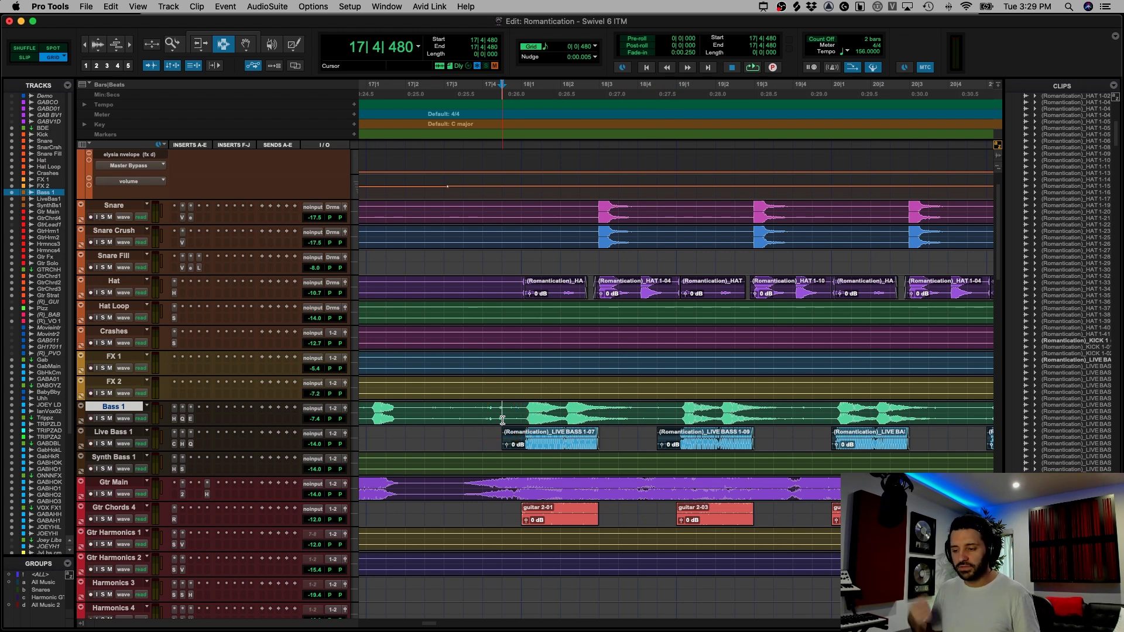
{"action": "mouse_move", "coordinate": [287, 445]}
{"action": "left_mouse_down"}
{"action": "mouse_move", "coordinate": [196, 459]}
{"action": "mouse_move", "coordinate": [108, 445]}
{"action": "left_mouse_up"}
{"action": "left_click", "coordinate": [103, 444]}
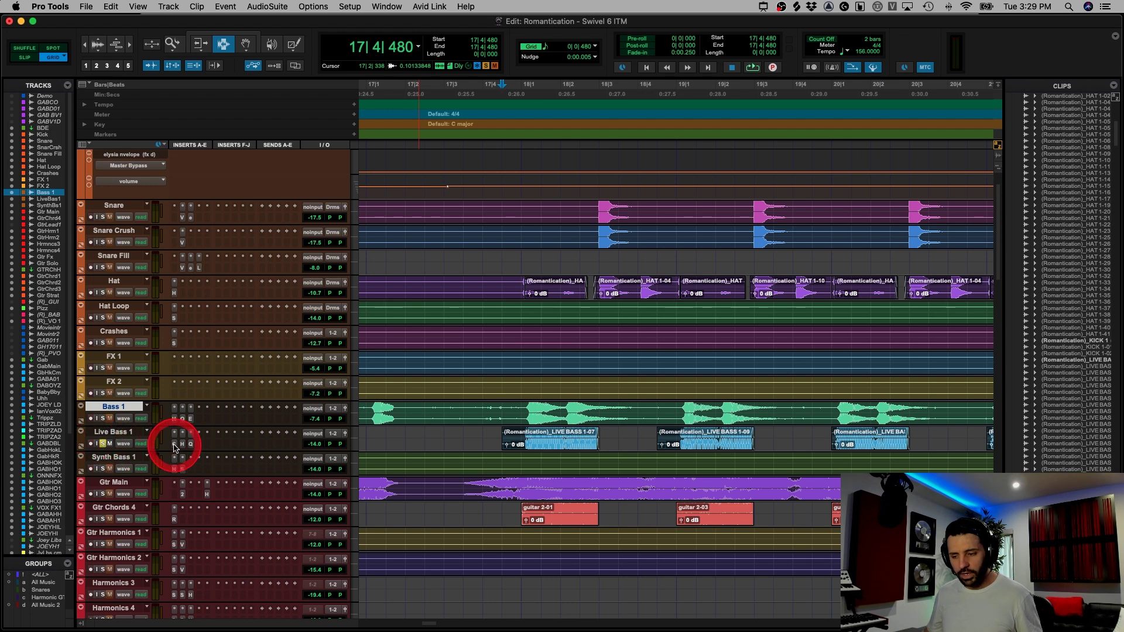
- Play Live Bass 1 from 17|4|480 with its CLA Bass insert open, review the plug-in's settings, and close it
{"action": "key", "text": "space"}
{"action": "left_click", "coordinate": [175, 445]}
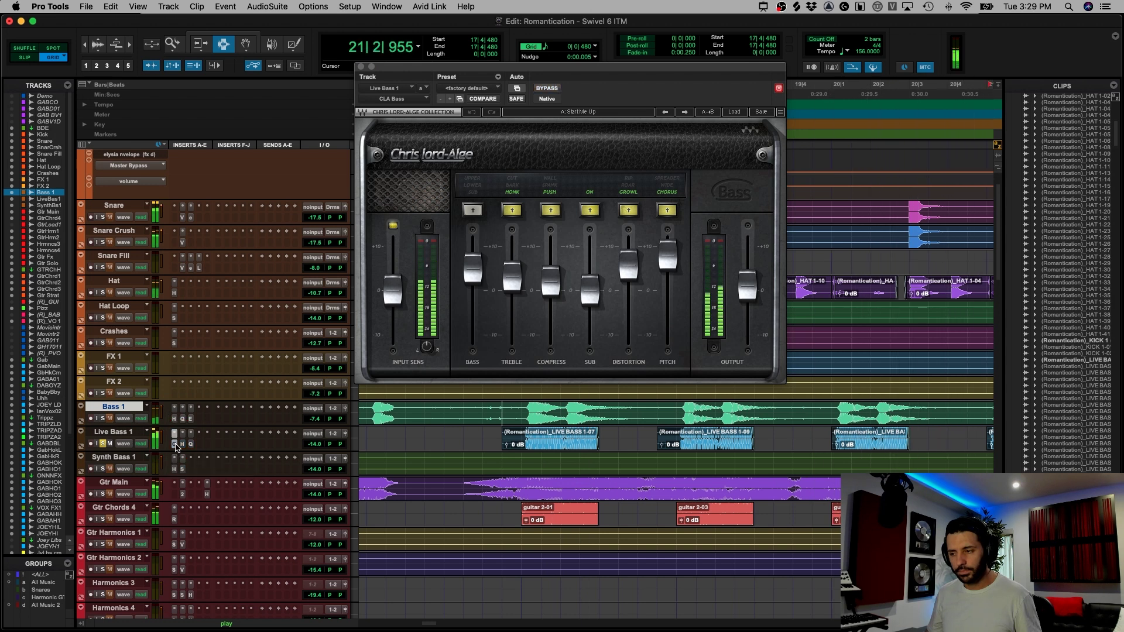
{"action": "key", "text": "space"}
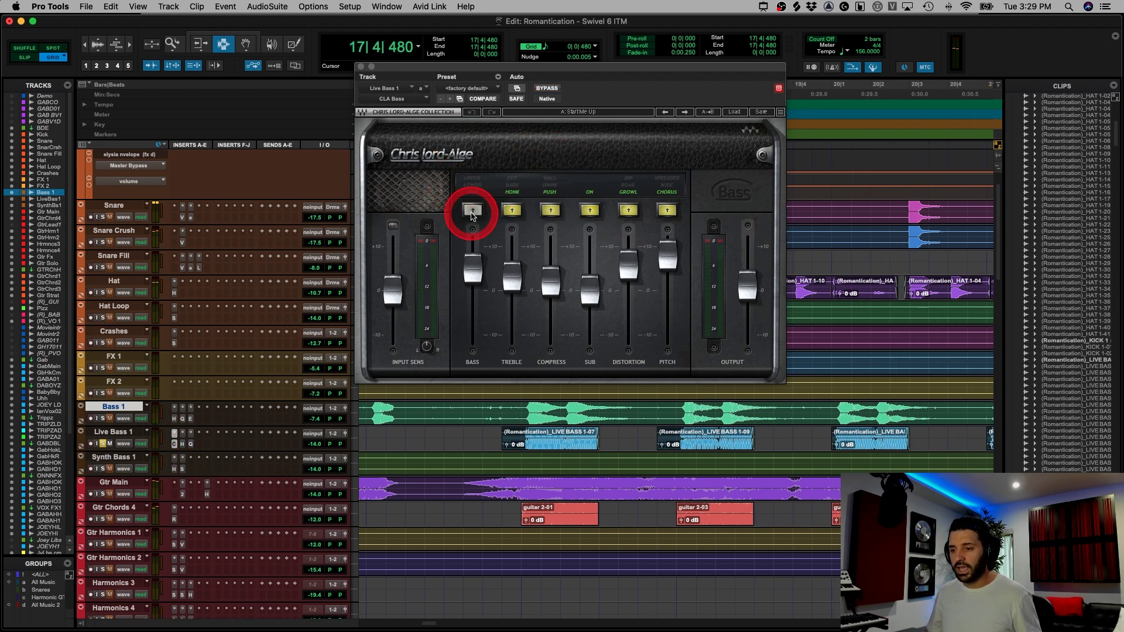
{"action": "mouse_move", "coordinate": [473, 215]}
{"action": "left_mouse_down"}
{"action": "mouse_move", "coordinate": [591, 179]}
{"action": "mouse_move", "coordinate": [620, 179]}
{"action": "mouse_move", "coordinate": [658, 205]}
{"action": "mouse_move", "coordinate": [552, 106]}
{"action": "mouse_move", "coordinate": [576, 117]}
{"action": "left_mouse_up"}
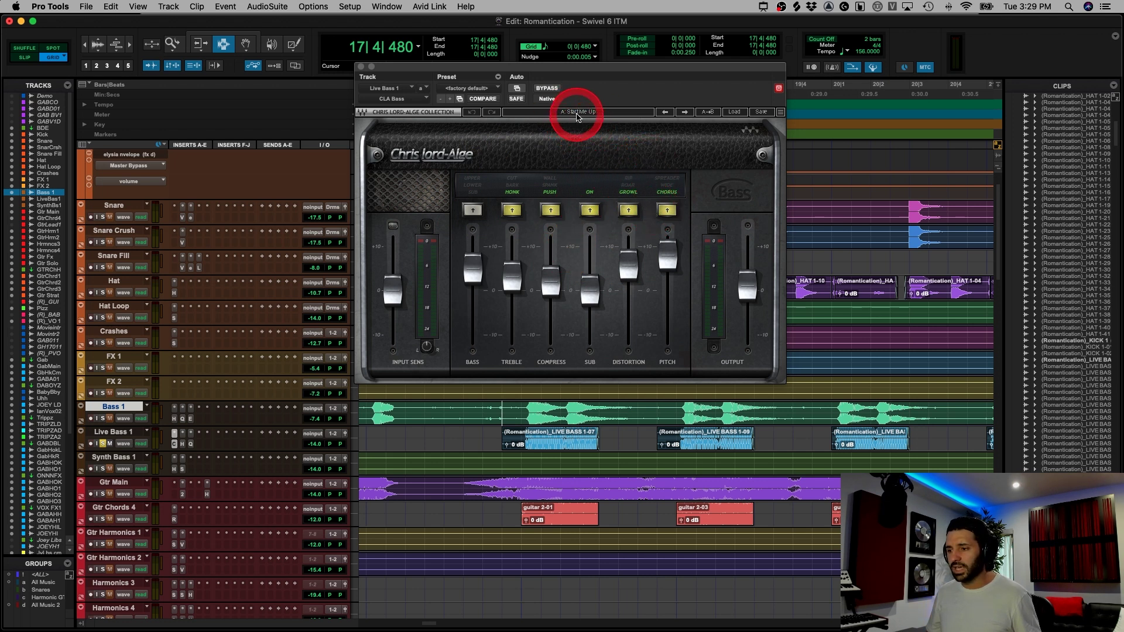
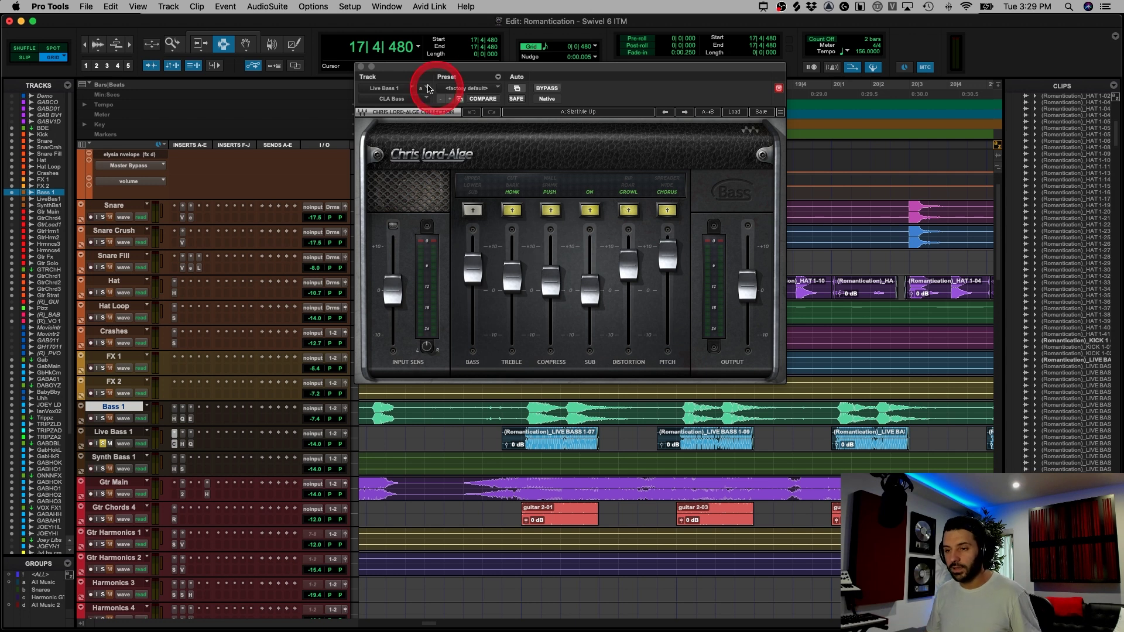
{"action": "left_click", "coordinate": [360, 67]}
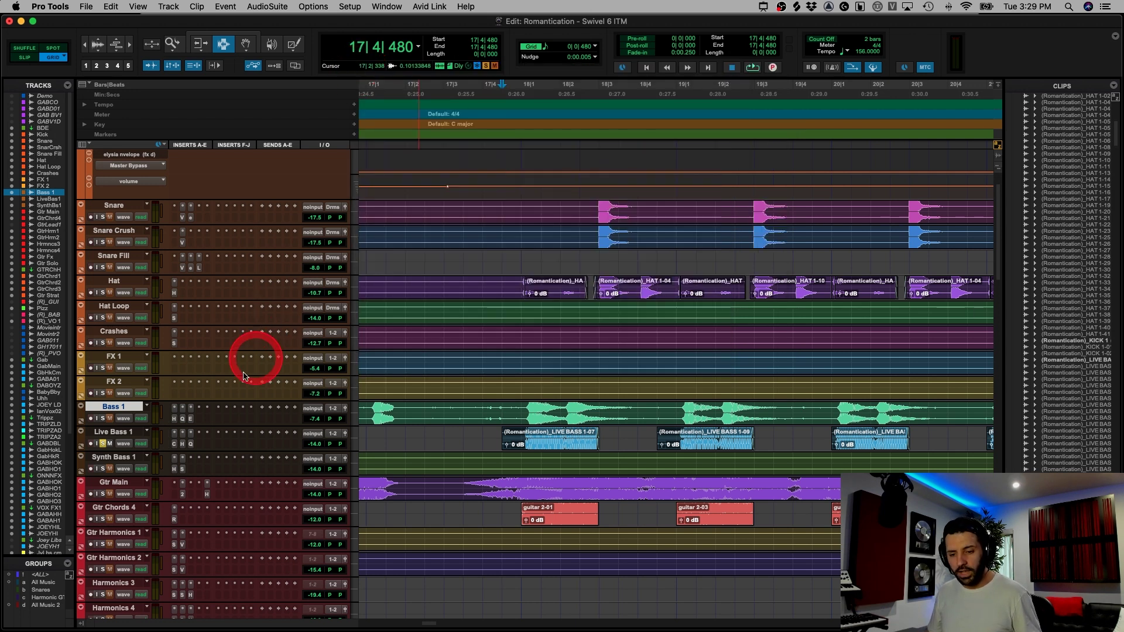
- Review the H-Comp settings and the Pro-Q 3 low-cut and boost bands on Live Bass 1, and close the plug-in window
{"action": "left_click", "coordinate": [182, 444]}
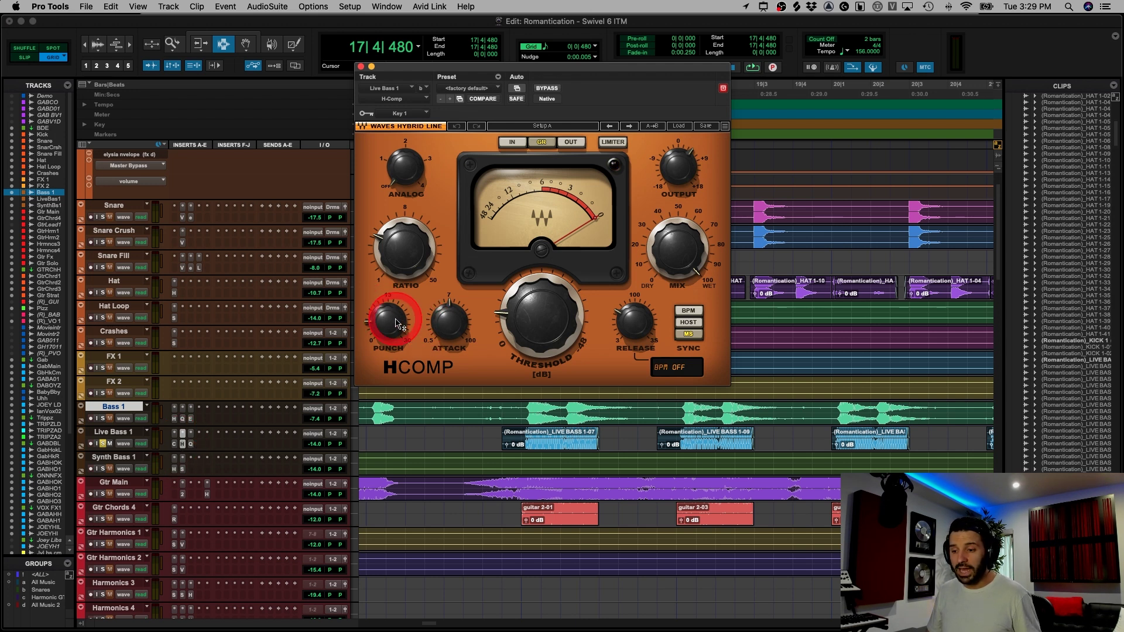
{"action": "left_click", "coordinate": [451, 323]}
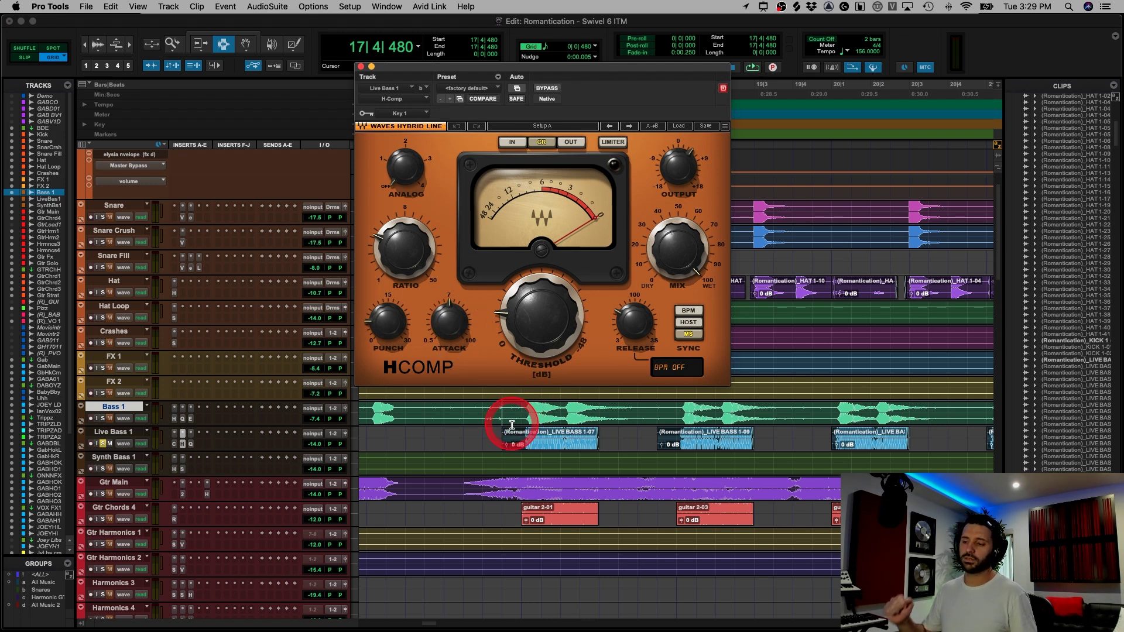
{"action": "left_click", "coordinate": [191, 444]}
{"action": "left_click", "coordinate": [461, 261]}
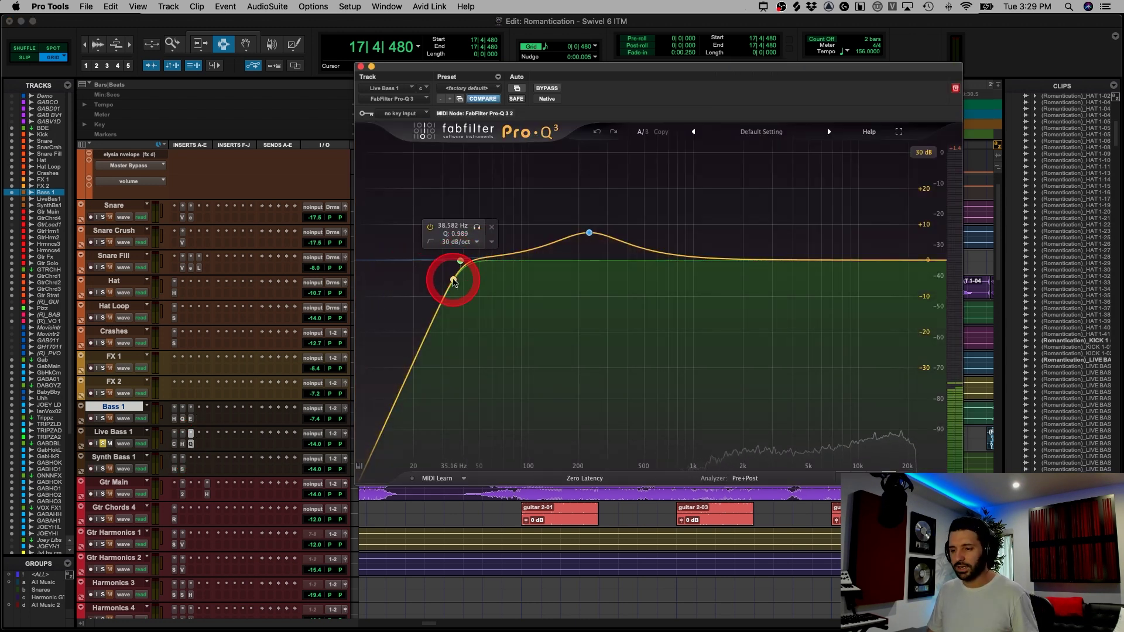
{"action": "left_click", "coordinate": [588, 233]}
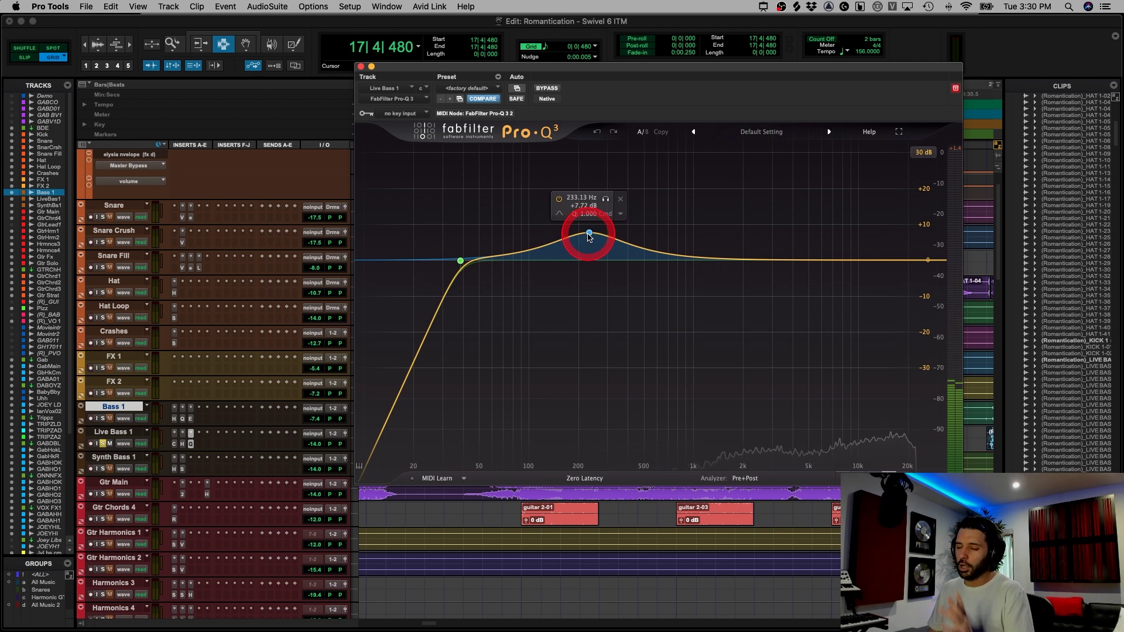
{"action": "left_click", "coordinate": [361, 69]}
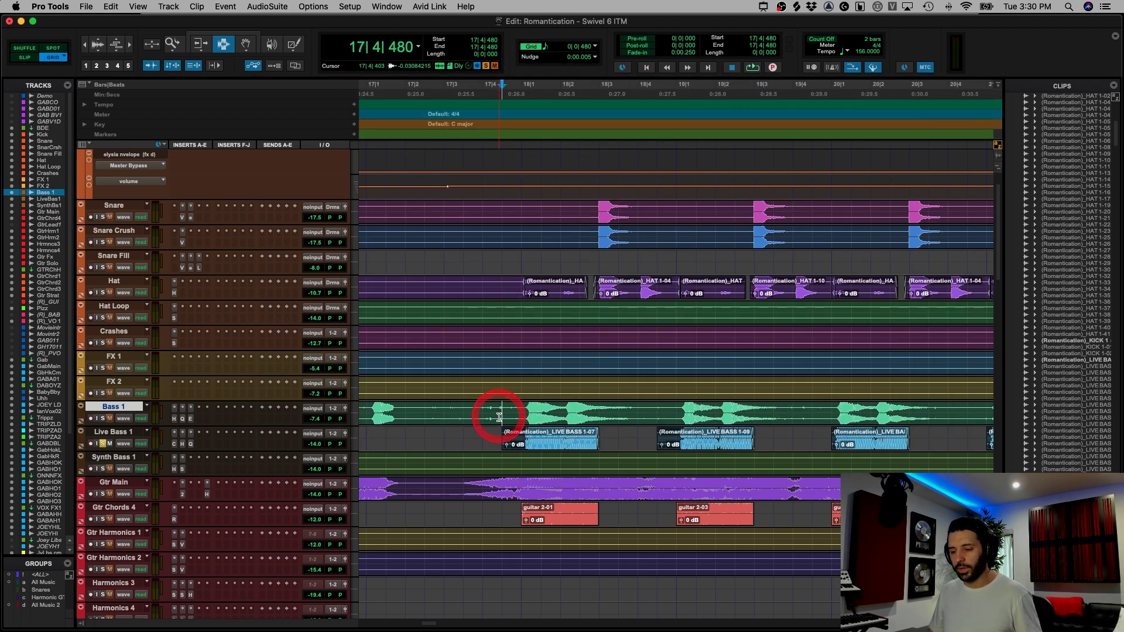
- Play Live Bass 1 from 17|4|480 with its inserts bypassed, re-enable them during playback to compare, and stop
{"action": "left_click", "coordinate": [494, 439]}
{"action": "left_click", "coordinate": [174, 444]}
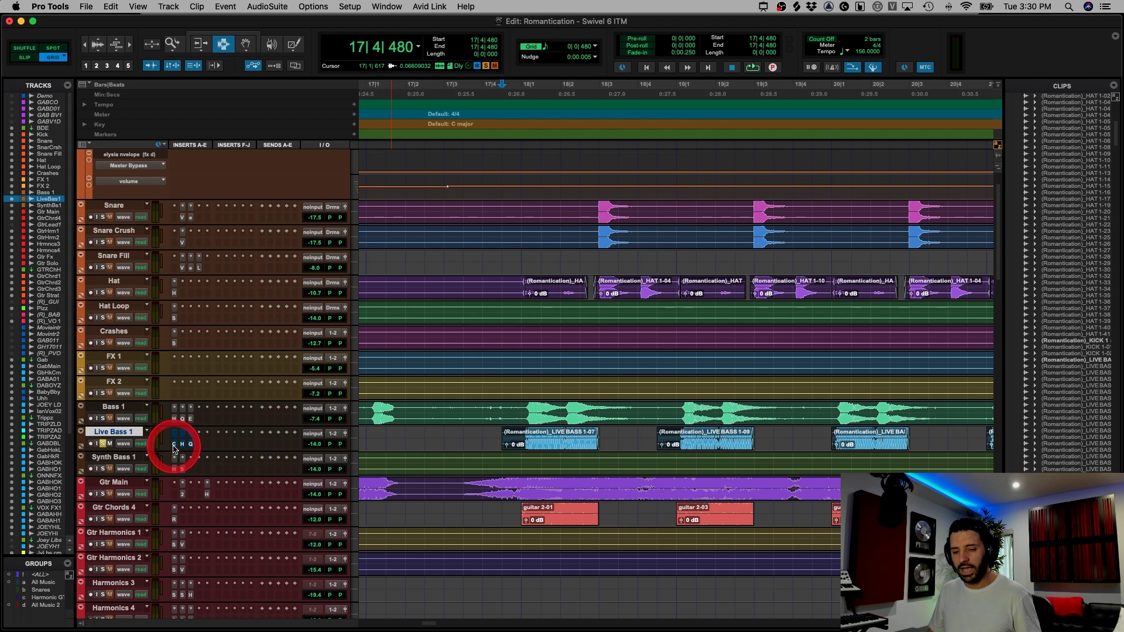
{"action": "key", "text": "space"}
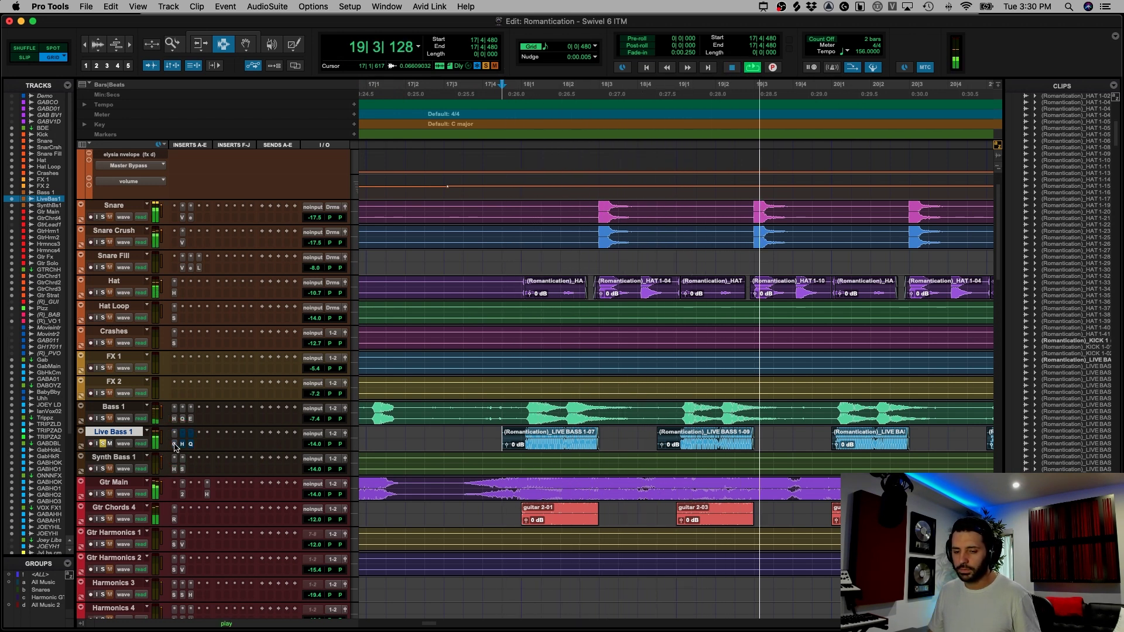
{"action": "key", "text": "r"}
{"action": "left_click", "coordinate": [183, 444]}
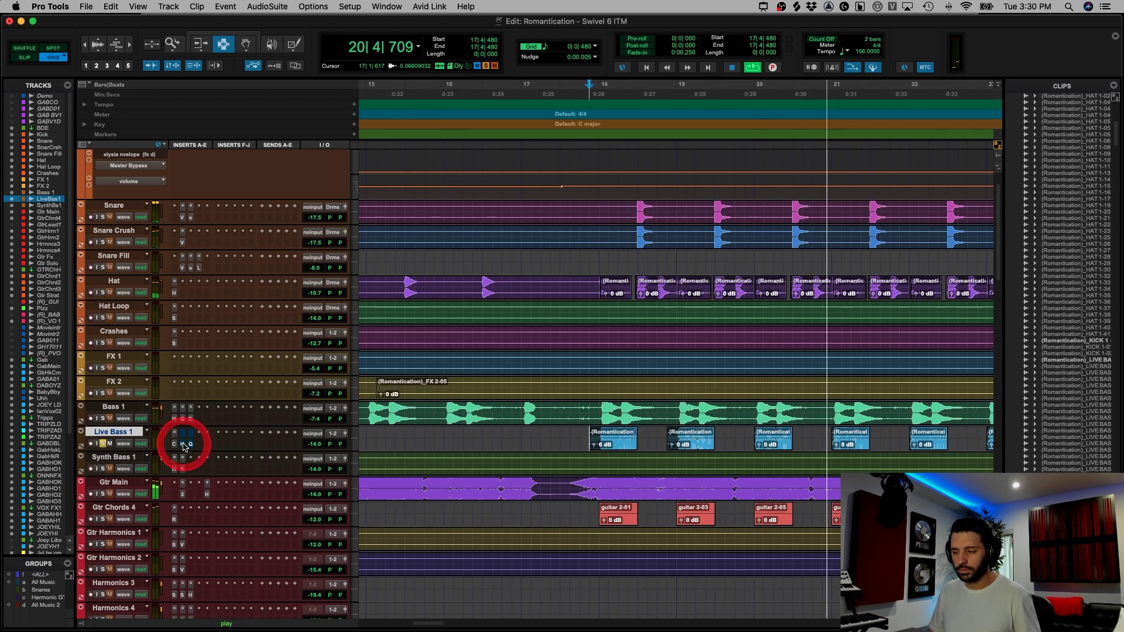
{"action": "left_click_drag", "start_coordinate": [183, 446], "coordinate": [192, 447]}
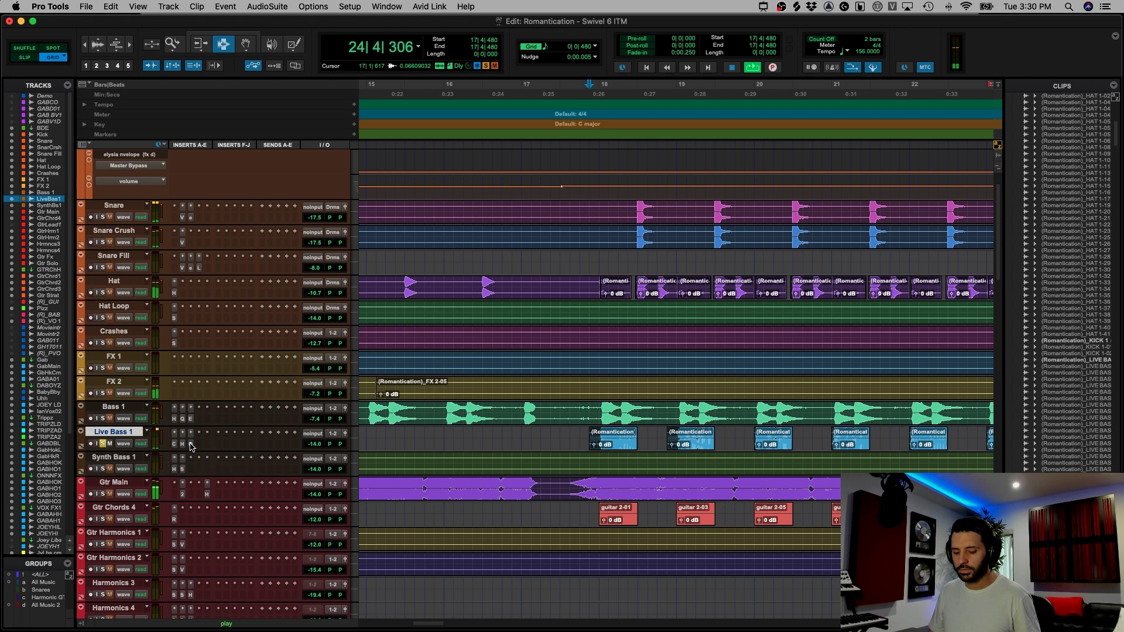
{"action": "mouse_move", "coordinate": [190, 447]}
{"action": "left_mouse_down"}
{"action": "mouse_move", "coordinate": [293, 452]}
{"action": "mouse_move", "coordinate": [504, 426]}
{"action": "mouse_move", "coordinate": [674, 429]}
{"action": "mouse_move", "coordinate": [183, 448]}
{"action": "left_mouse_up"}
{"action": "key", "text": "super+bracketleft"}
{"action": "key", "text": "space"}
{"action": "key", "text": "super+bracketleft"}
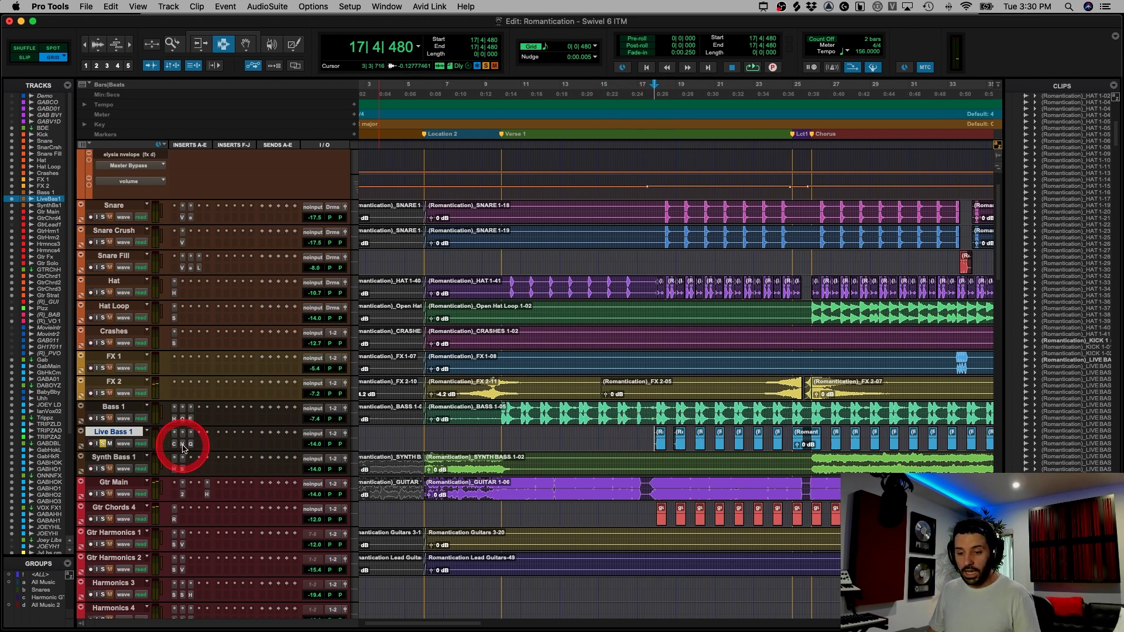
- Trace the Key 1 sidechain input of the Live Bass 1 H-Comp to the Kick track's send a, and close H-Comp
{"action": "left_click", "coordinate": [183, 448]}
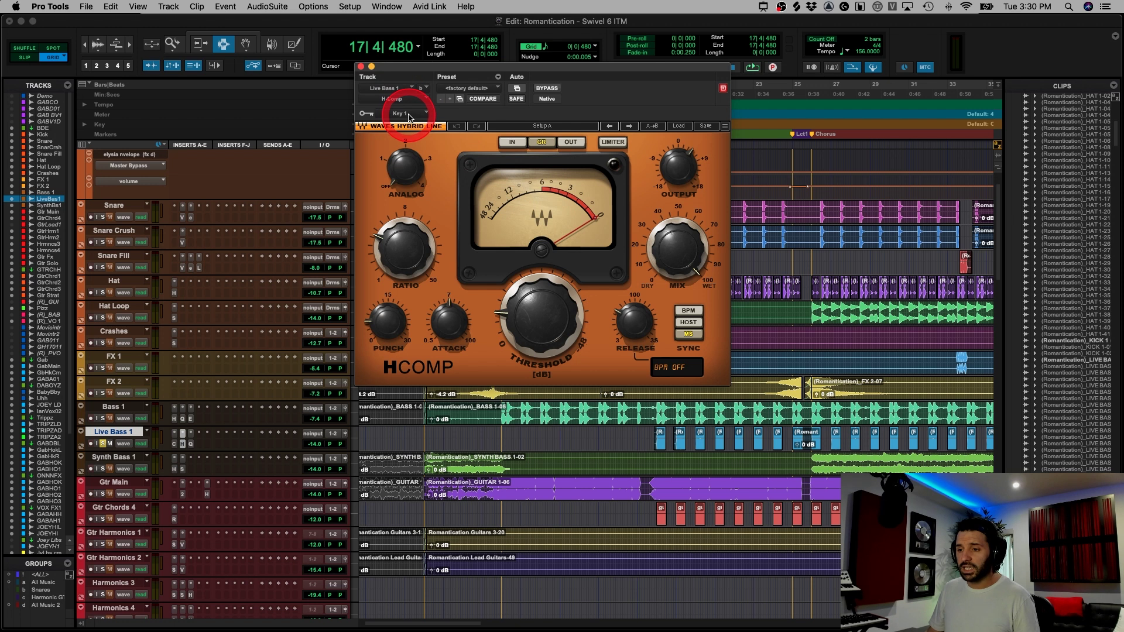
{"action": "left_click_drag", "start_coordinate": [421, 66], "coordinate": [539, 145]}
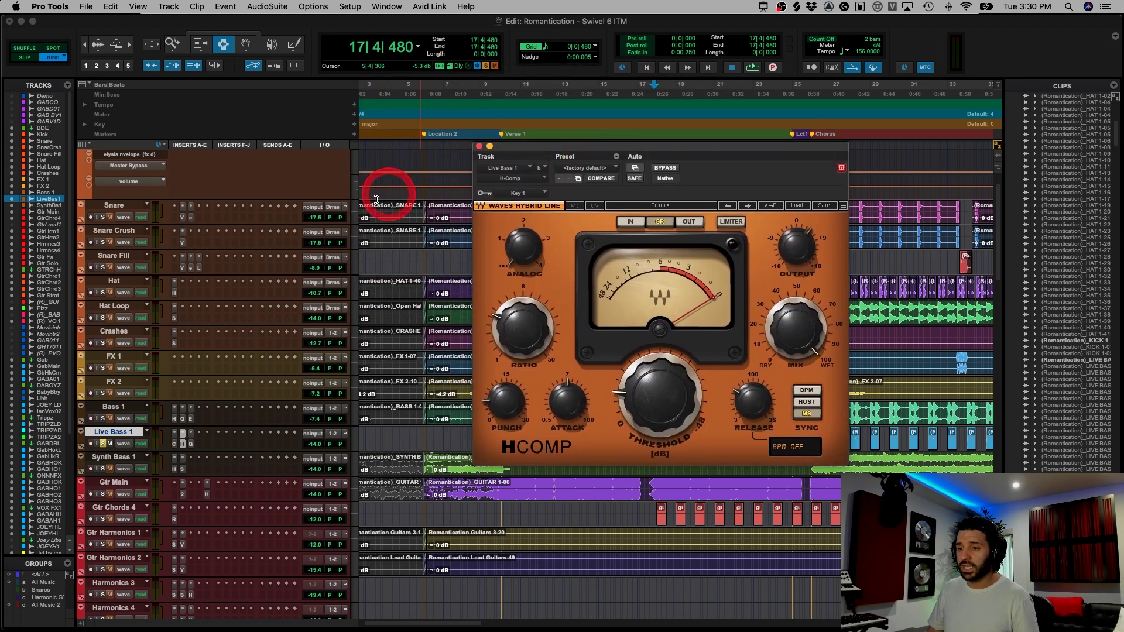
{"action": "scroll", "coordinate": [429, 202], "scroll_direction": "up", "scroll_amount": 2}
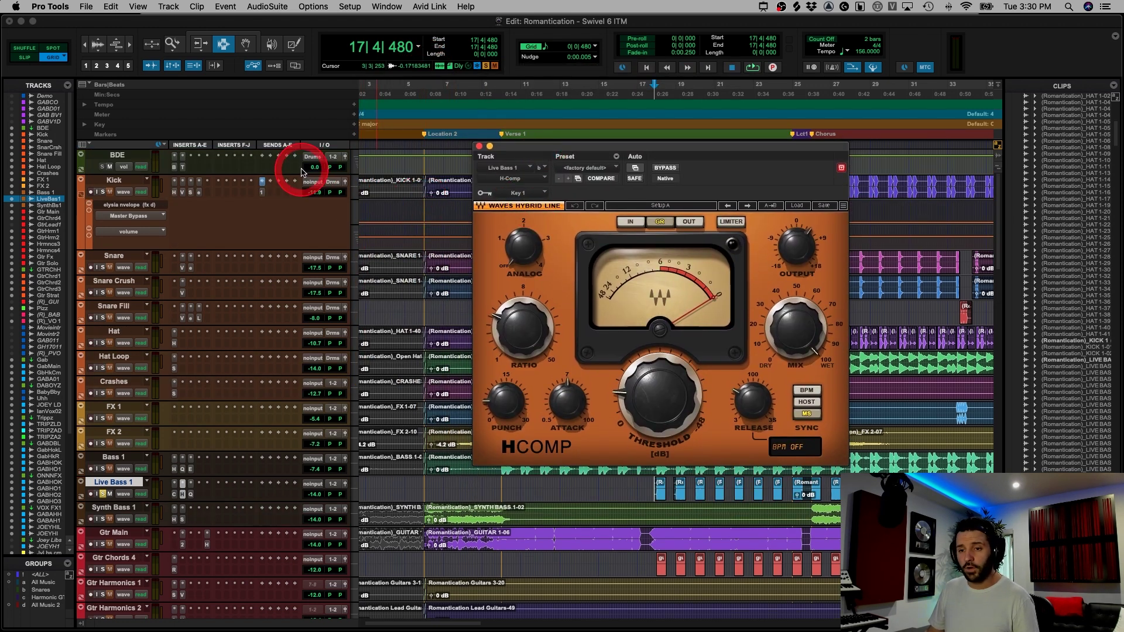
{"action": "left_click", "coordinate": [262, 194]}
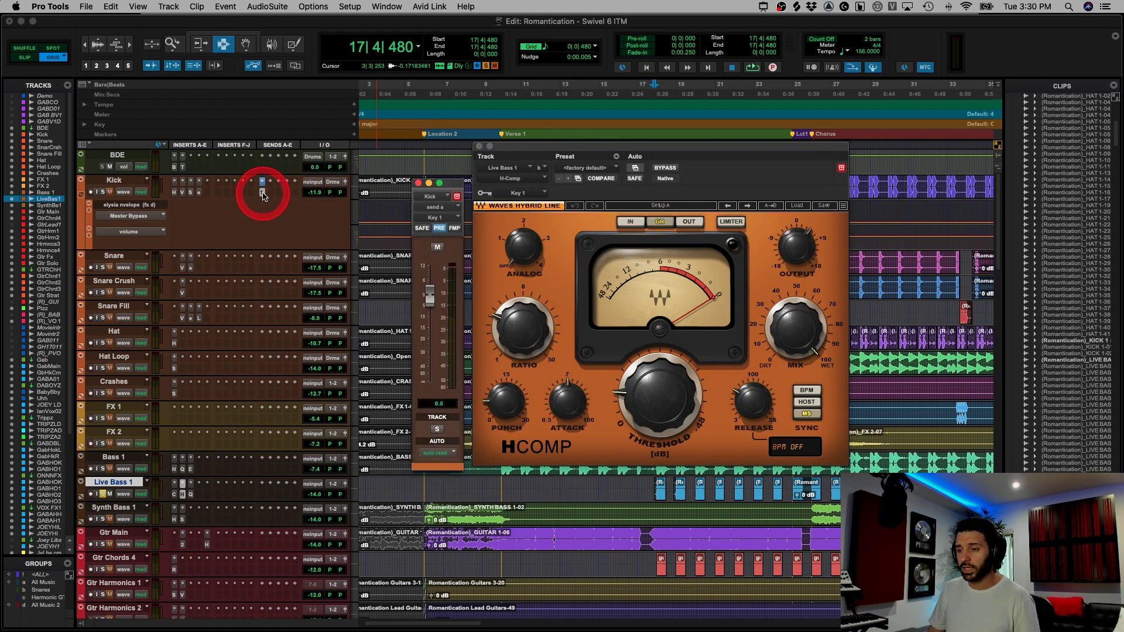
{"action": "left_click", "coordinate": [430, 238]}
{"action": "left_click", "coordinate": [513, 188]}
{"action": "left_click", "coordinate": [519, 195]}
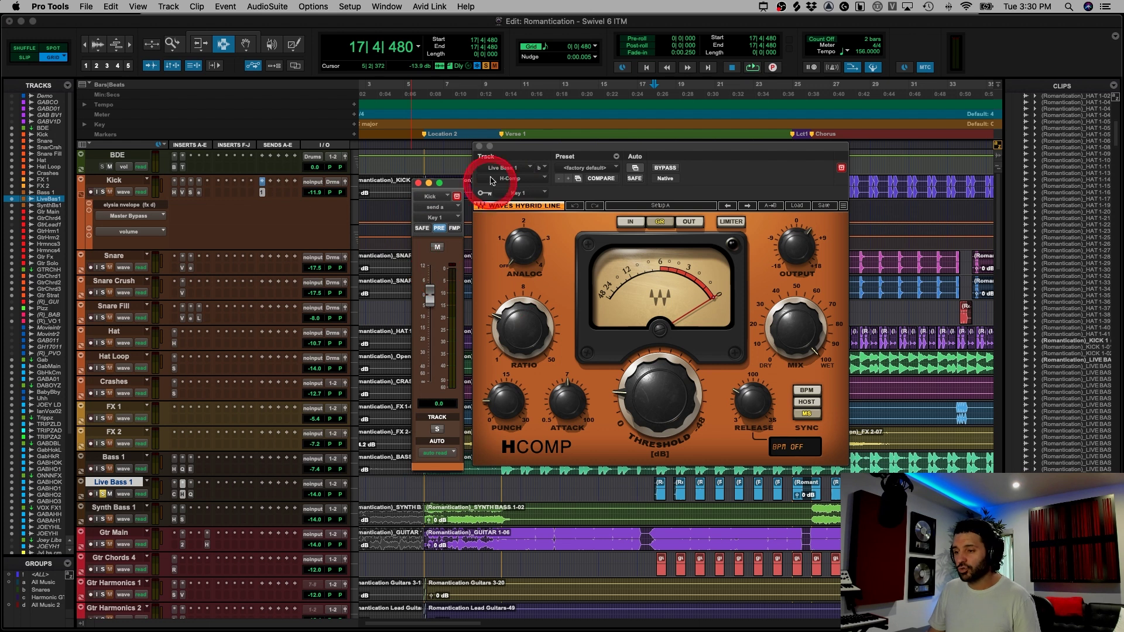
{"action": "left_click", "coordinate": [479, 147]}
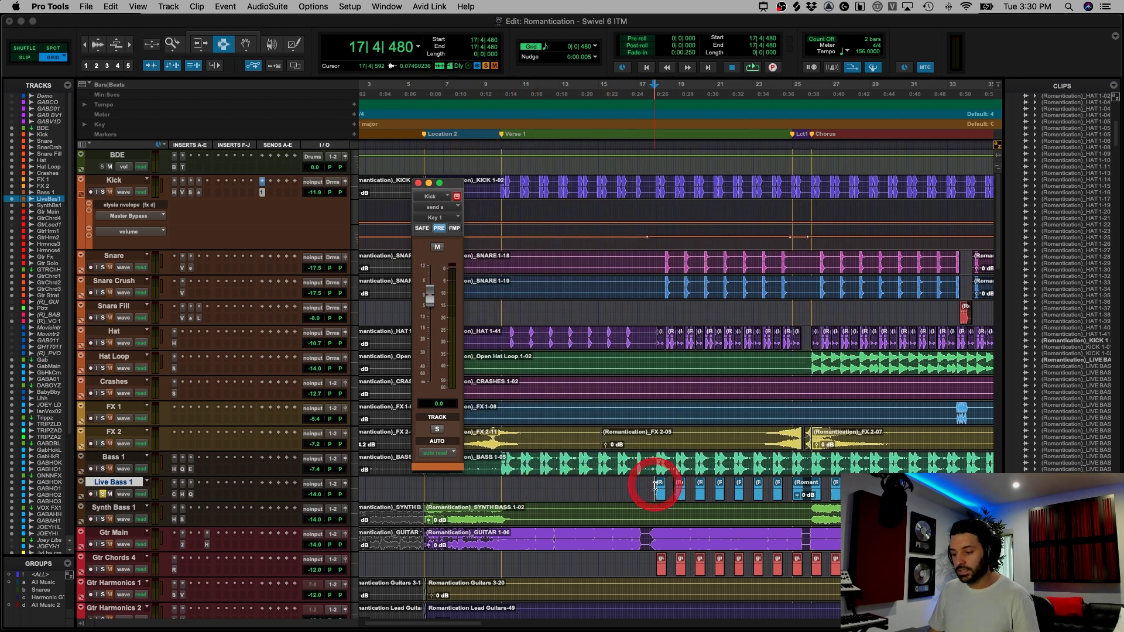
- Compare the Bass 1 note onset with the Kick hit at 18|1|000 by selecting its start, and return the edit cursor to 17|4|480
{"action": "key", "text": "super+bracketright"}
{"action": "key", "text": "super+bracketright"}
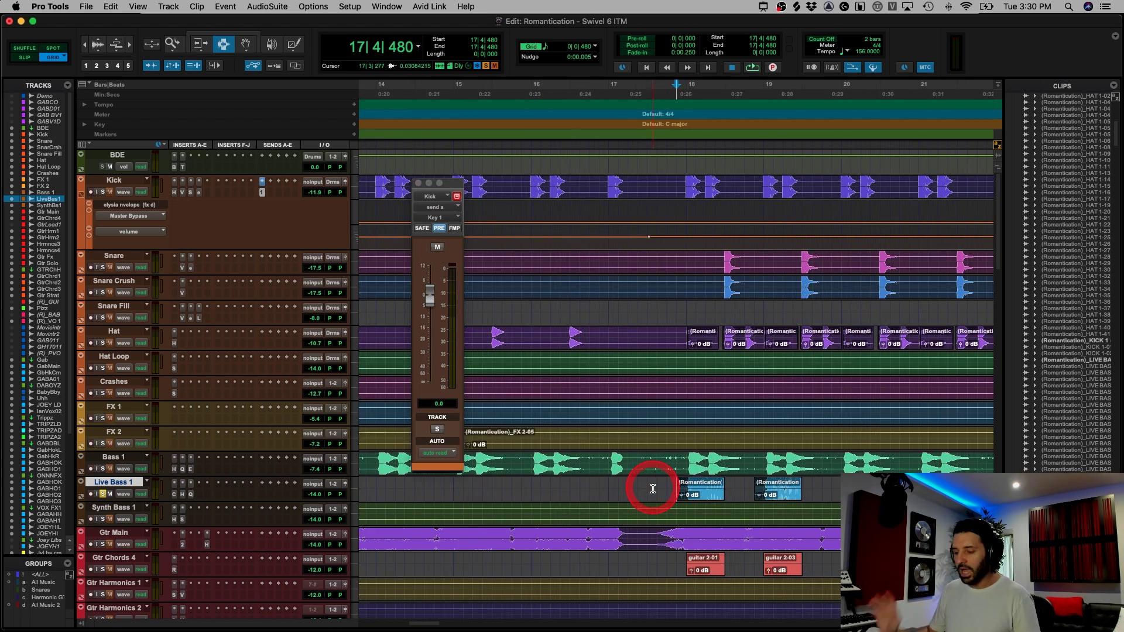
{"action": "key", "text": "super+bracketleft"}
{"action": "key", "text": "super+bracketright"}
{"action": "key", "text": "super+bracketright"}
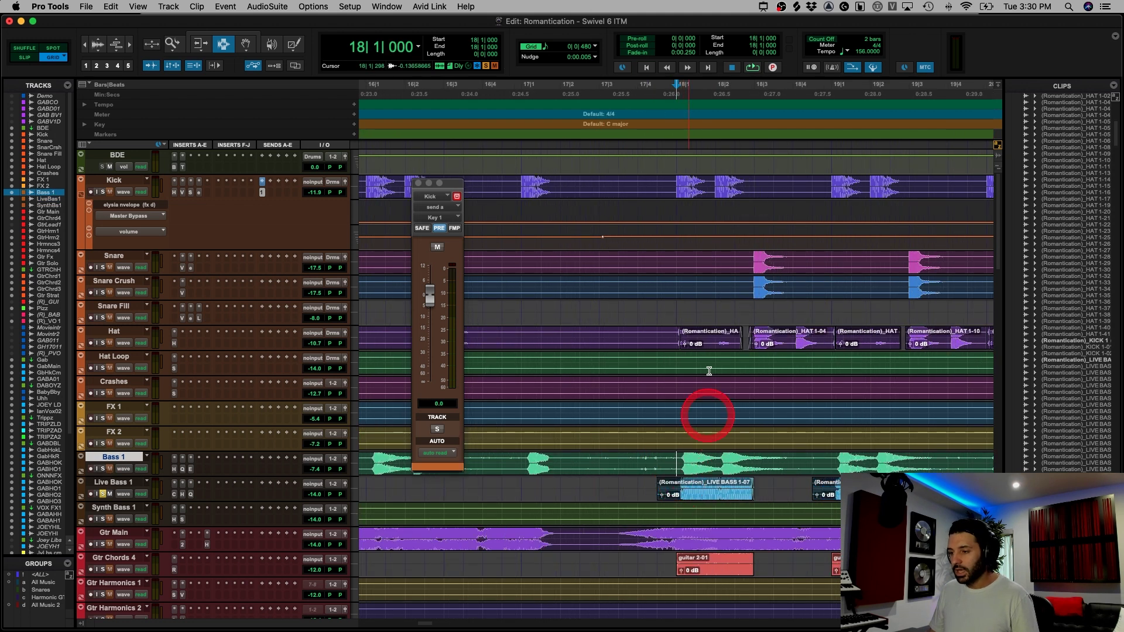
{"action": "left_click_drag", "start_coordinate": [677, 459], "coordinate": [686, 467]}
{"action": "key", "text": "super+bracketright"}
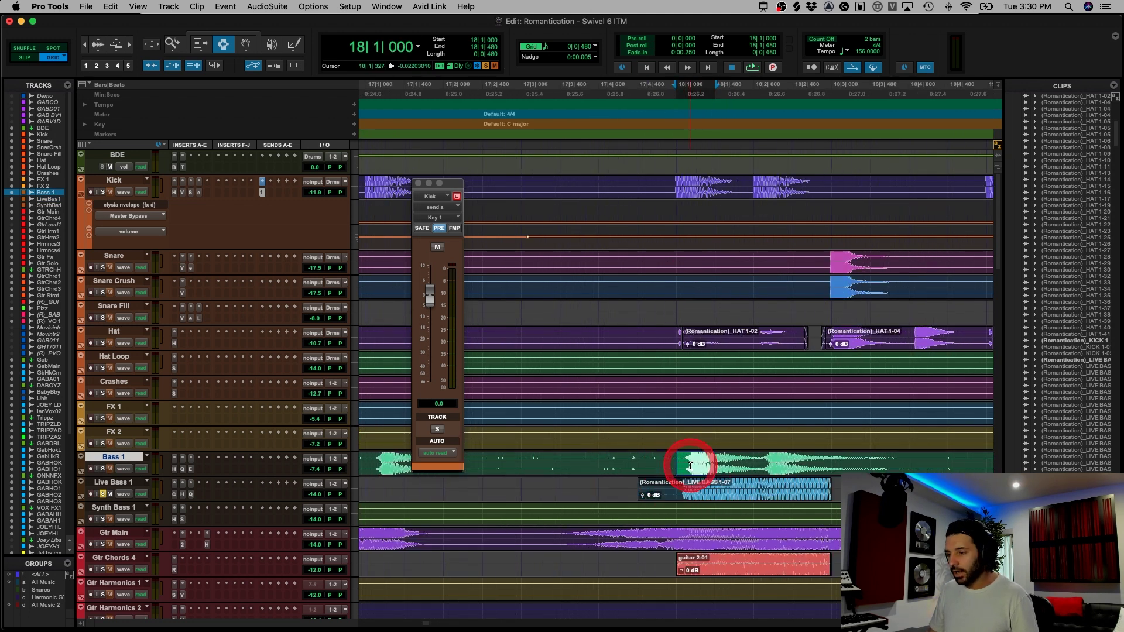
{"action": "left_click", "coordinate": [686, 466]}
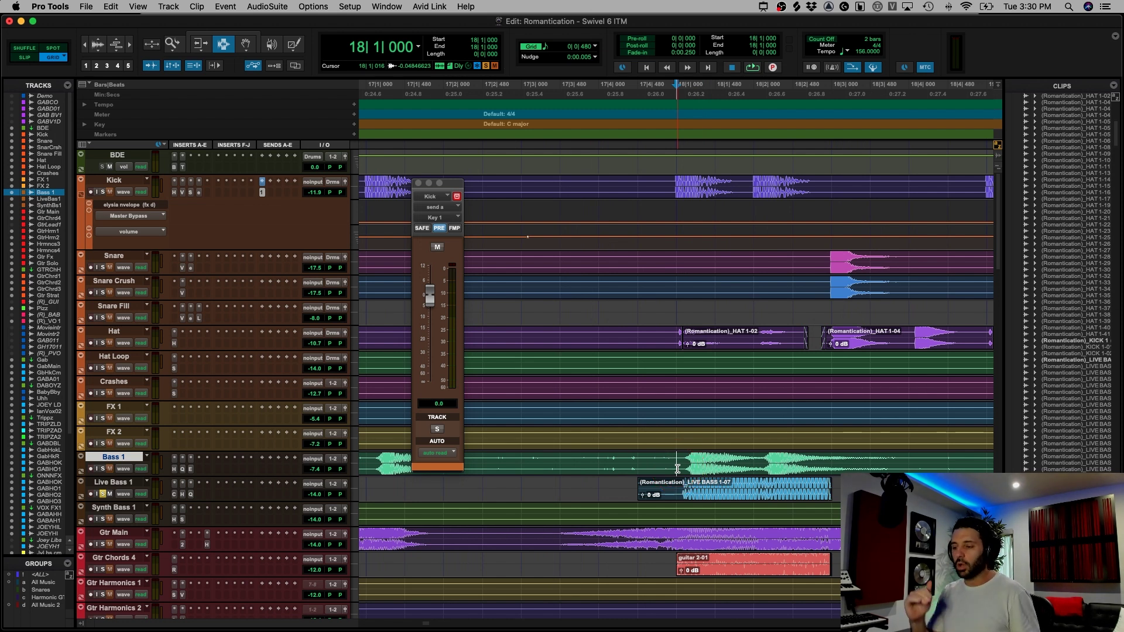
{"action": "left_click", "coordinate": [677, 463]}
{"action": "key", "text": "super+bracketleft"}
{"action": "key", "text": "super+bracketleft"}
{"action": "key", "text": "super+bracketleft"}
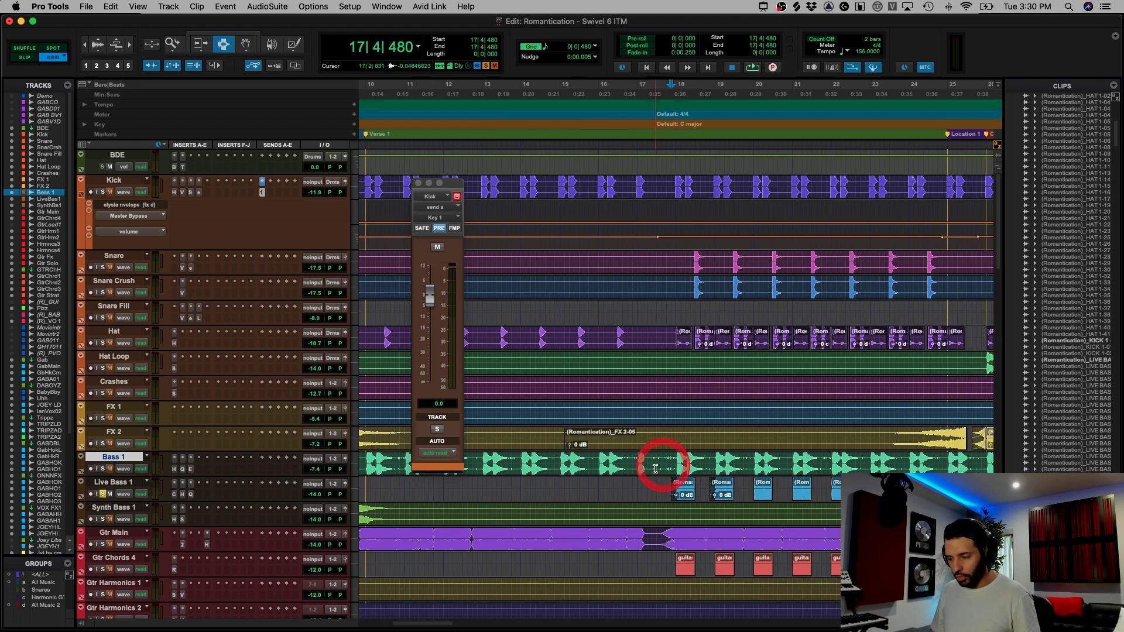
- Solo Synth Bass 1 instead of Live Bass 1 and select its first chorus part from 26|1|000 to 44|3|480
{"action": "left_click", "coordinate": [103, 519]}
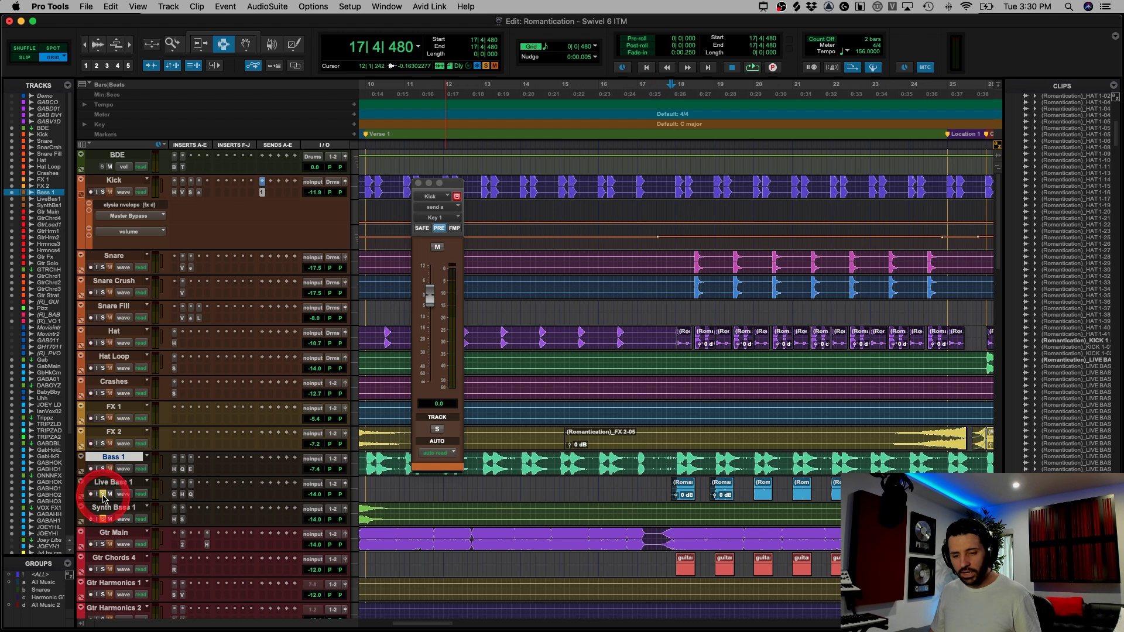
{"action": "left_click", "coordinate": [103, 494]}
{"action": "key", "text": "super+bracketleft"}
{"action": "key", "text": "super+bracketleft"}
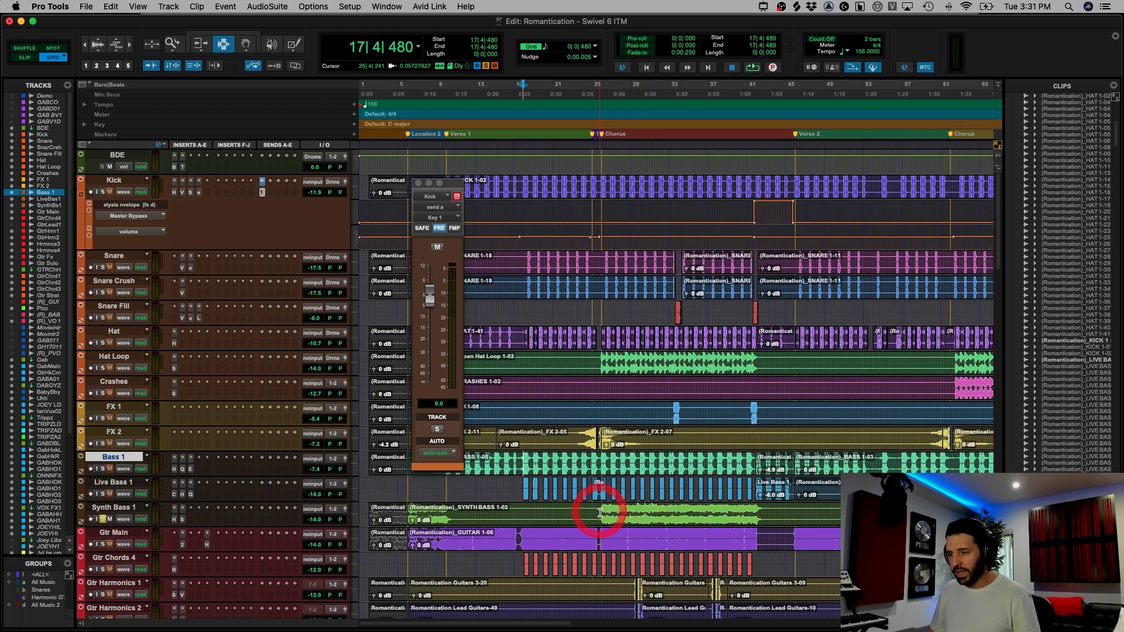
{"action": "left_click_drag", "start_coordinate": [600, 514], "coordinate": [785, 515]}
{"action": "key", "text": "super+bracketleft"}
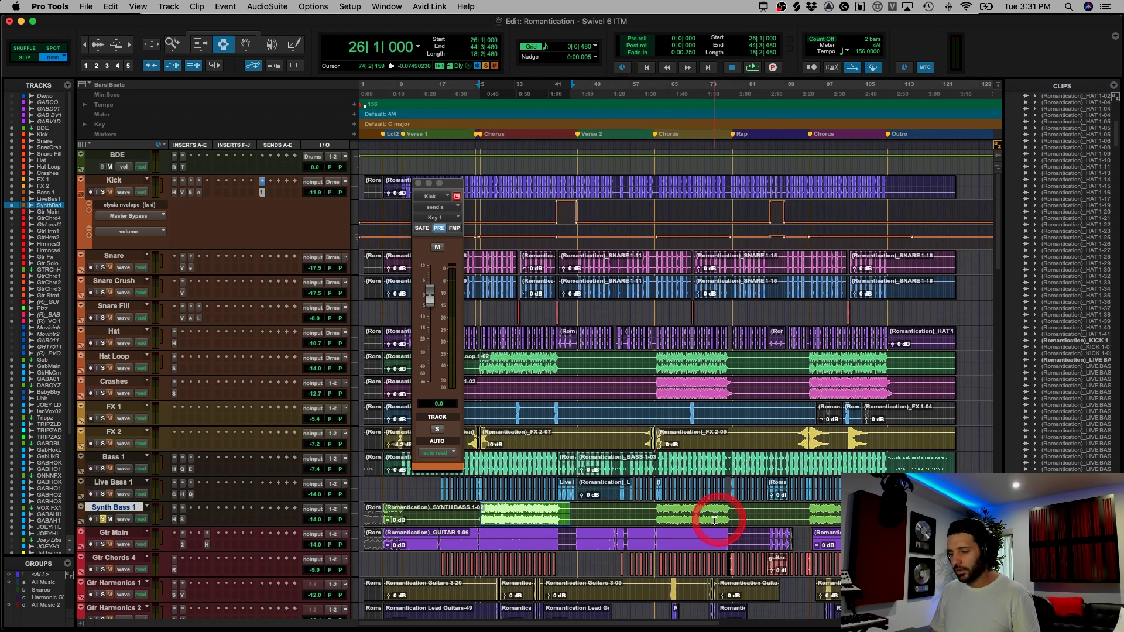
- Place the edit cursor on Synth Bass 1 at 25|4|480, just before the first chorus, and play the soloed track
{"action": "left_click", "coordinate": [551, 516]}
{"action": "key", "text": "super+bracketright"}
{"action": "key", "text": "super+bracketright"}
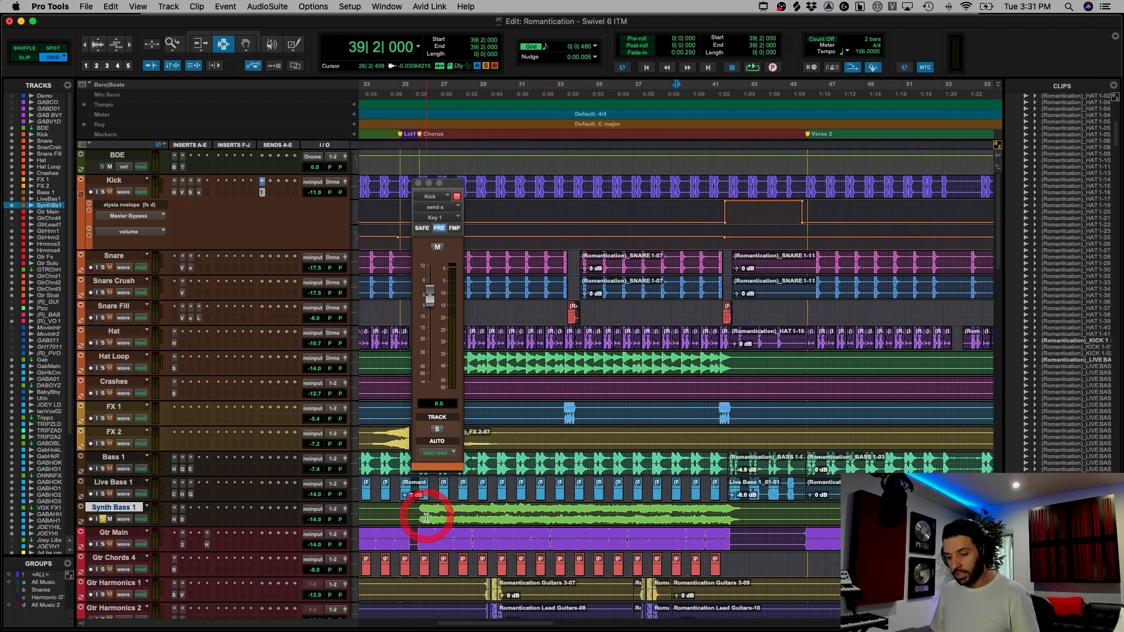
{"action": "left_click", "coordinate": [424, 518]}
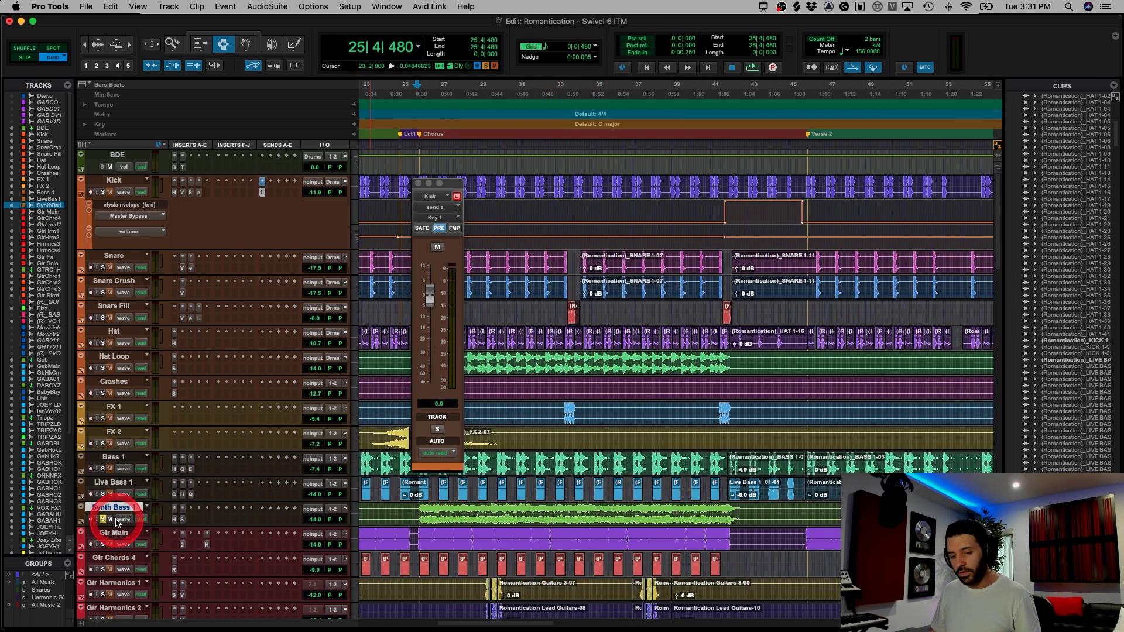
{"action": "key", "text": "space"}
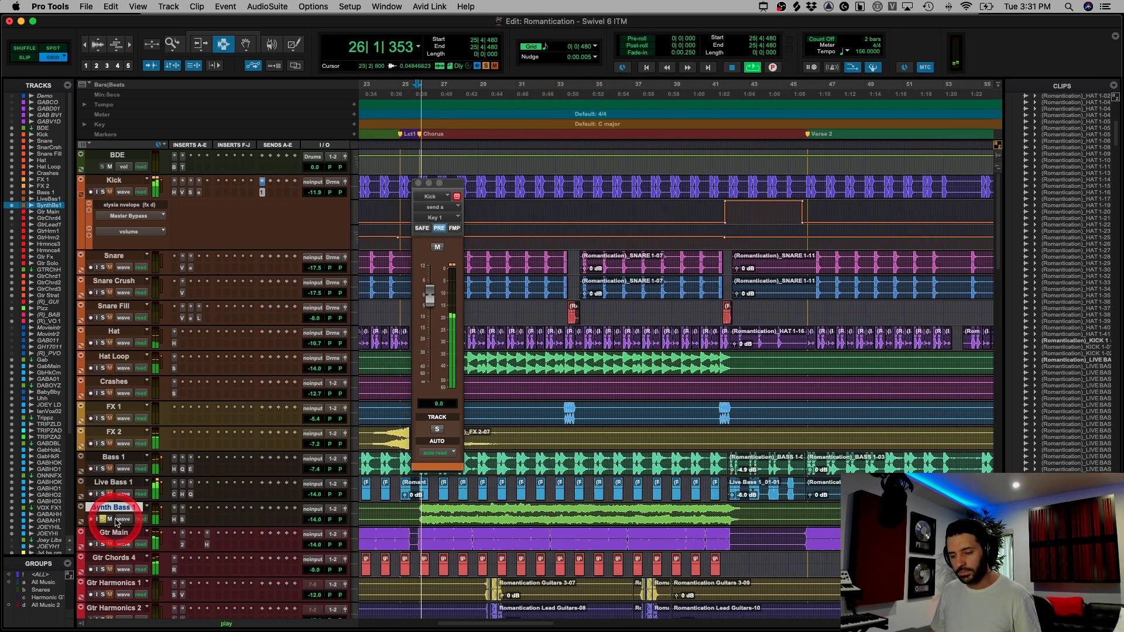
- Open the H-Comp insert on Synth Bass 1, take it out of bypass during playback, and stop the transport
{"action": "left_click", "coordinate": [175, 519]}
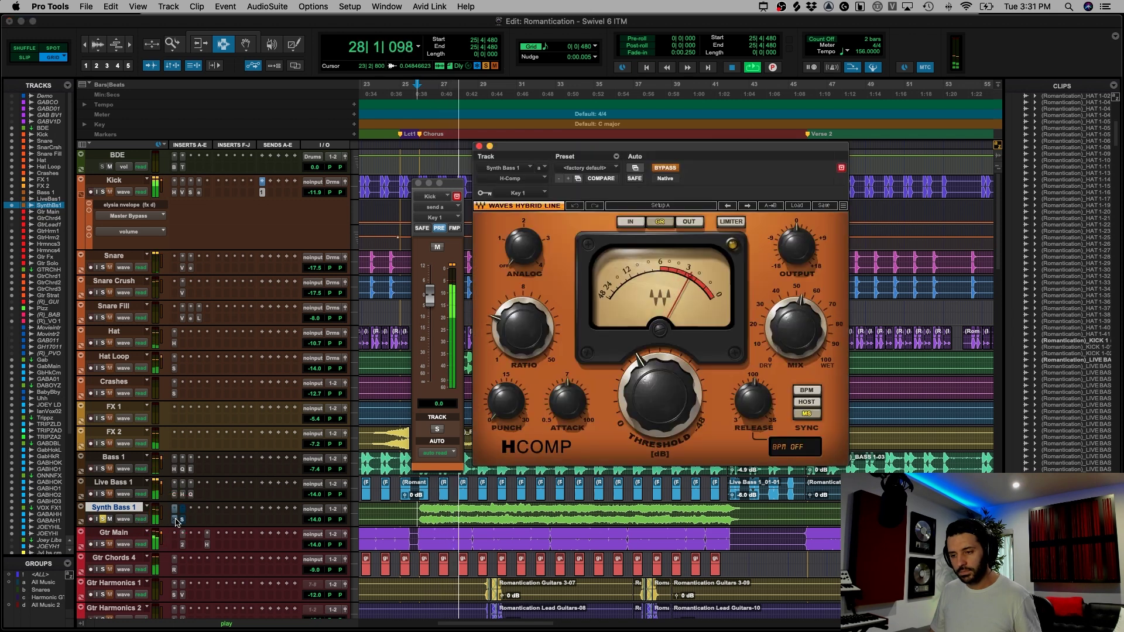
{"action": "left_click", "coordinate": [176, 520], "text": "super"}
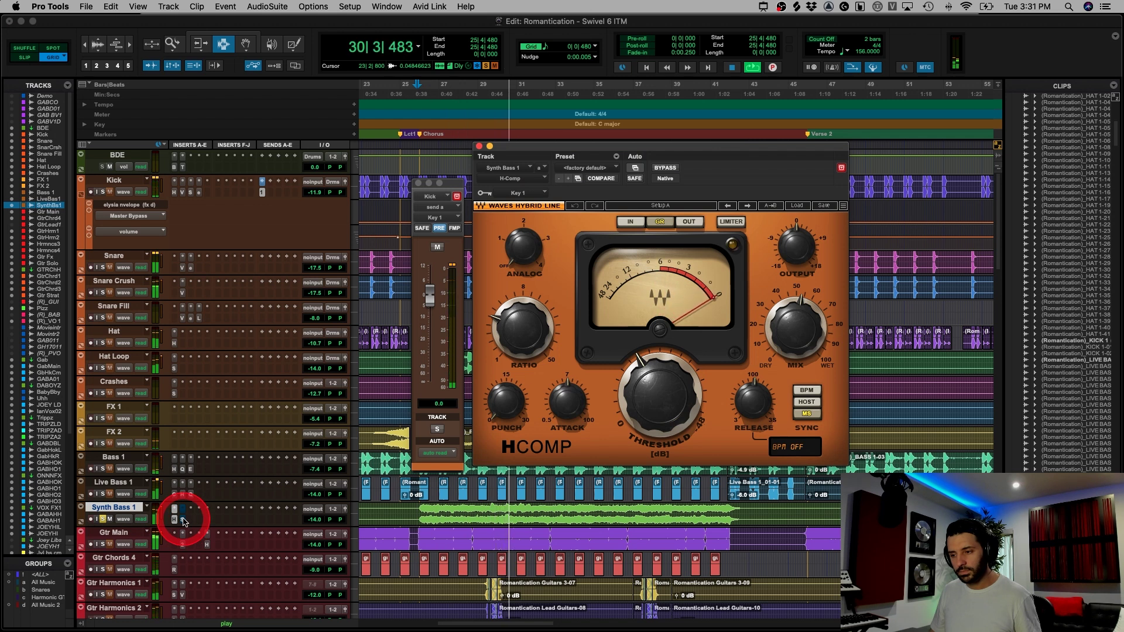
{"action": "left_click", "coordinate": [184, 521]}
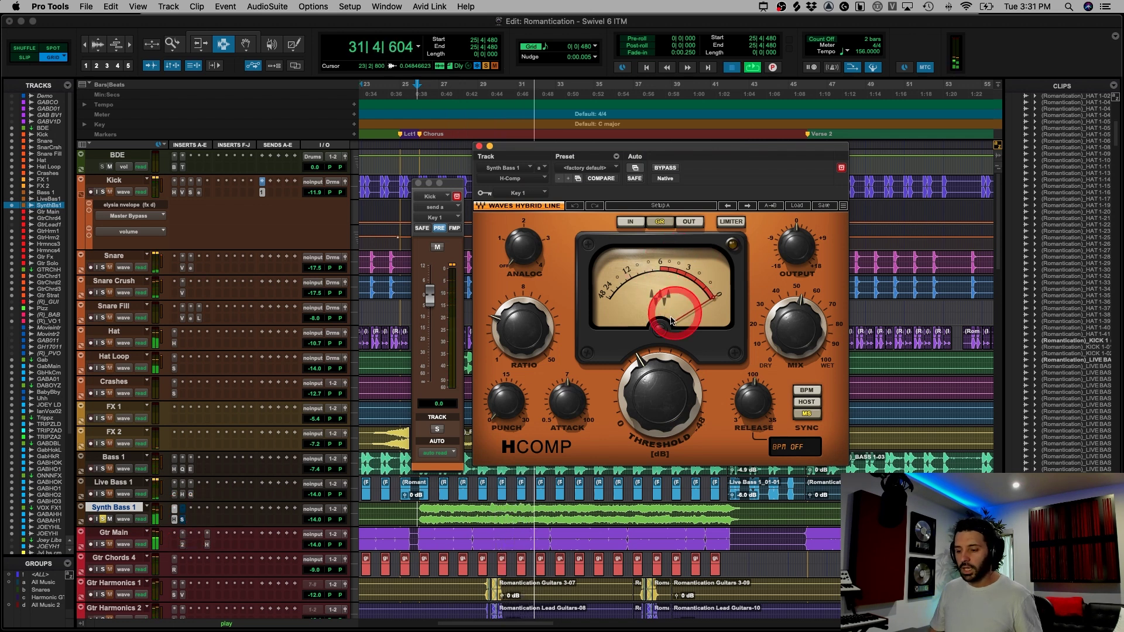
{"action": "key", "text": "space"}
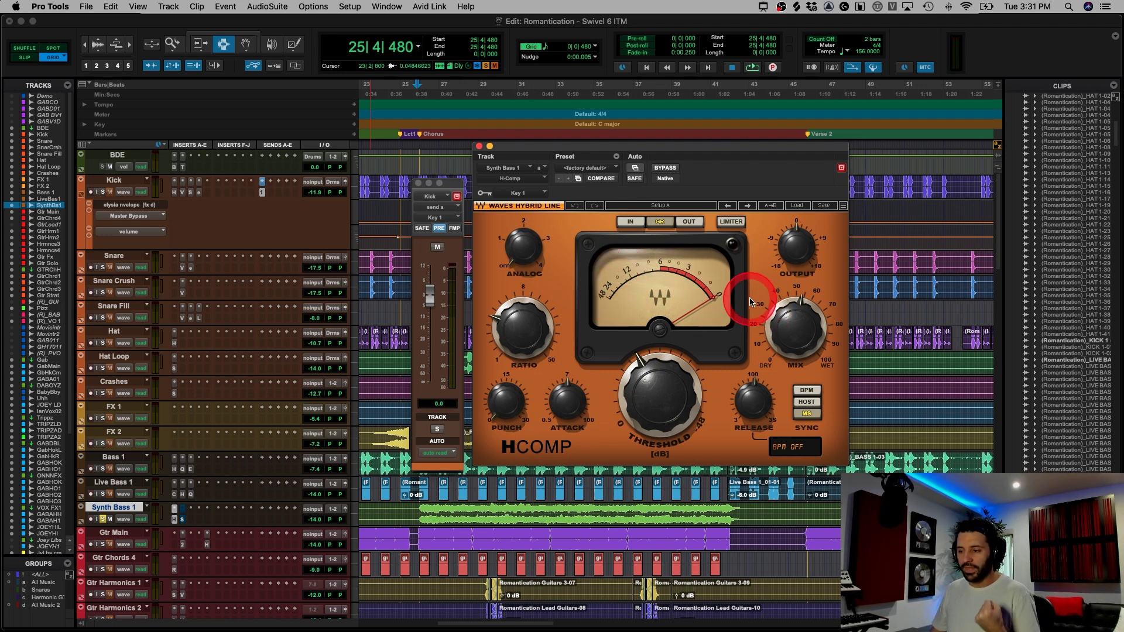
- Open the SSLChannel insert on Synth Bass 1, disable its bypass, and play the chorus
{"action": "left_click", "coordinate": [182, 521]}
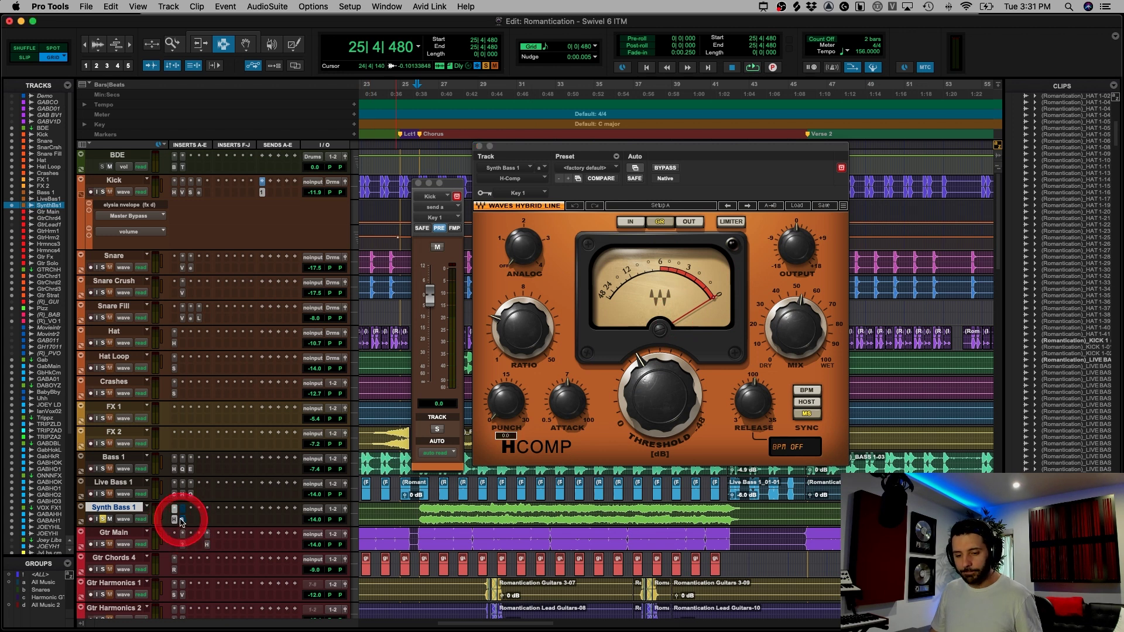
{"action": "left_click", "coordinate": [182, 520]}
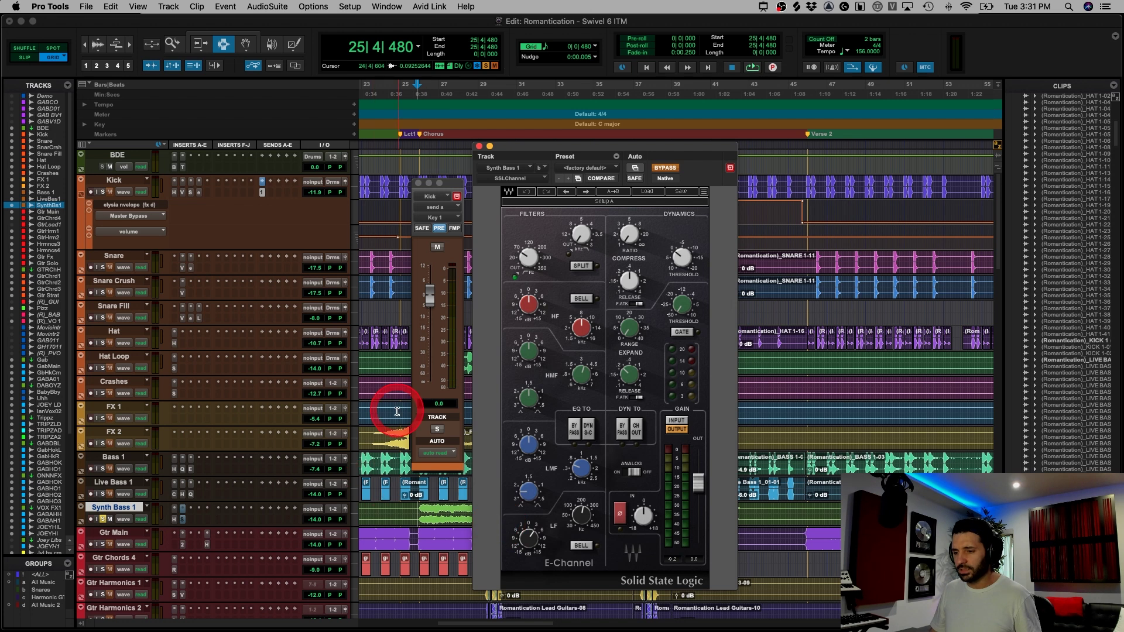
{"action": "left_click", "coordinate": [183, 520], "text": "super"}
{"action": "key", "text": "space"}
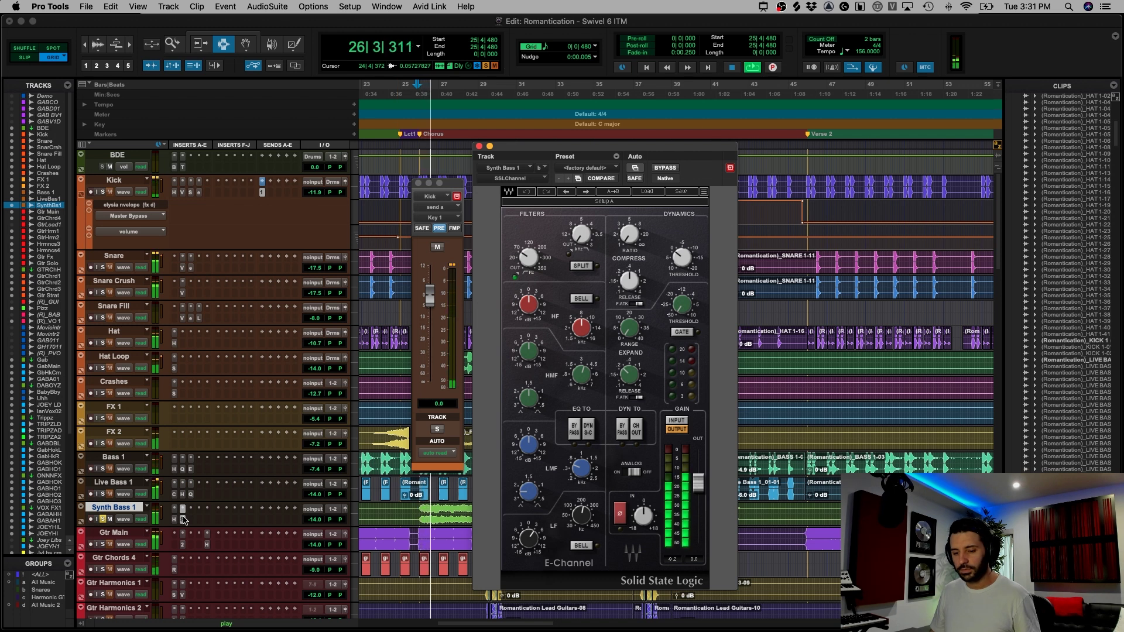
- Solo Live Bass 1 and Bass 1 along with Synth Bass 1, and close the SSLChannel and Kick send windows
{"action": "left_click", "coordinate": [103, 495]}
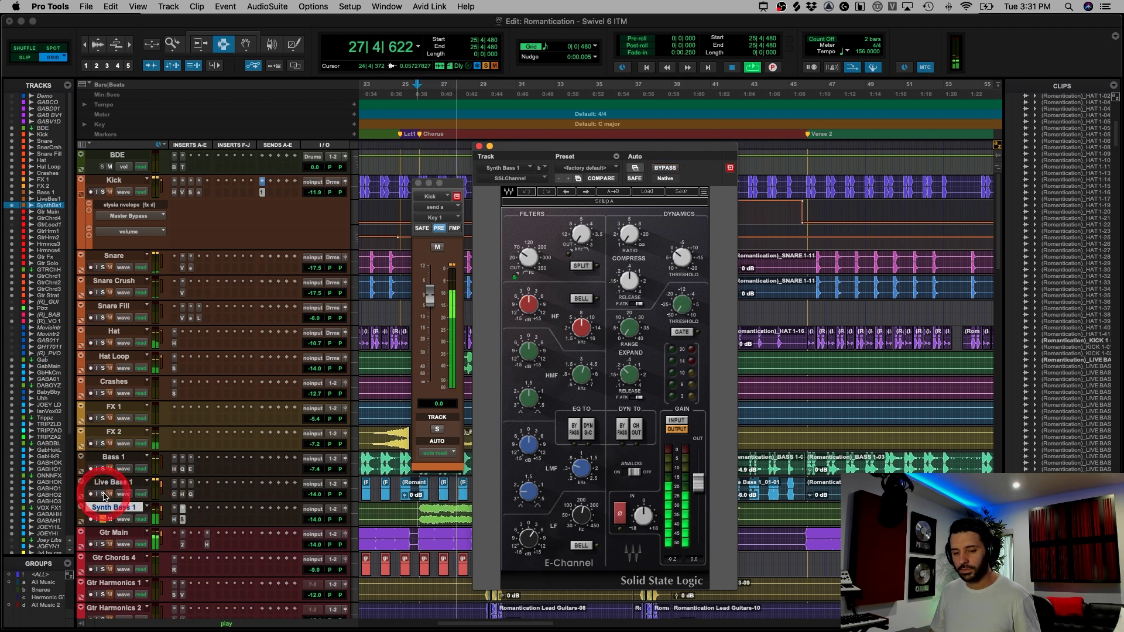
{"action": "left_click", "coordinate": [104, 469]}
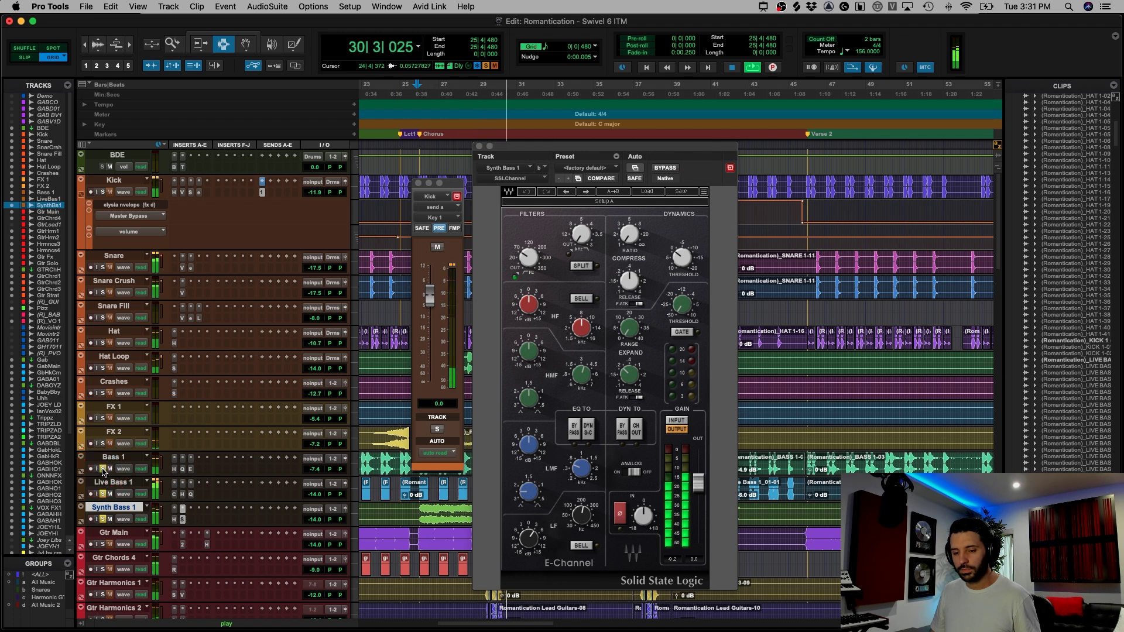
{"action": "key", "text": "super+bracketleft"}
{"action": "left_click", "coordinate": [479, 147]}
{"action": "left_click", "coordinate": [424, 188]}
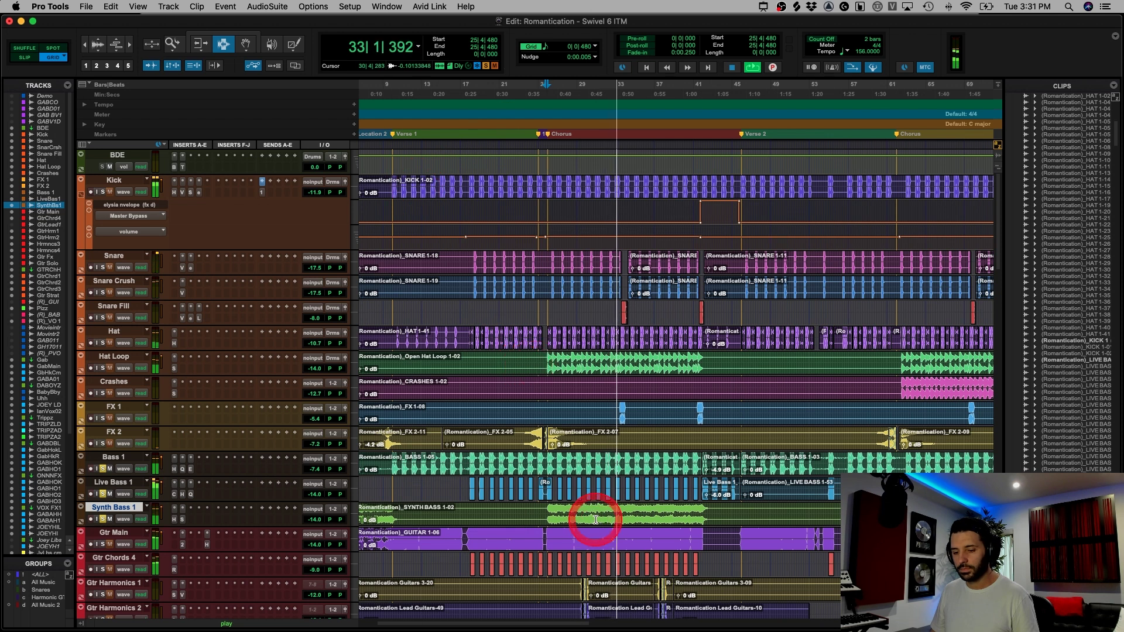
{"action": "key", "text": "space"}
- Highlight the chorus section across Bass 1, Live Bass 1 and Synth Bass 1, and return the edit cursor to just before the chorus
{"action": "left_click_drag", "start_coordinate": [548, 467], "coordinate": [703, 521]}
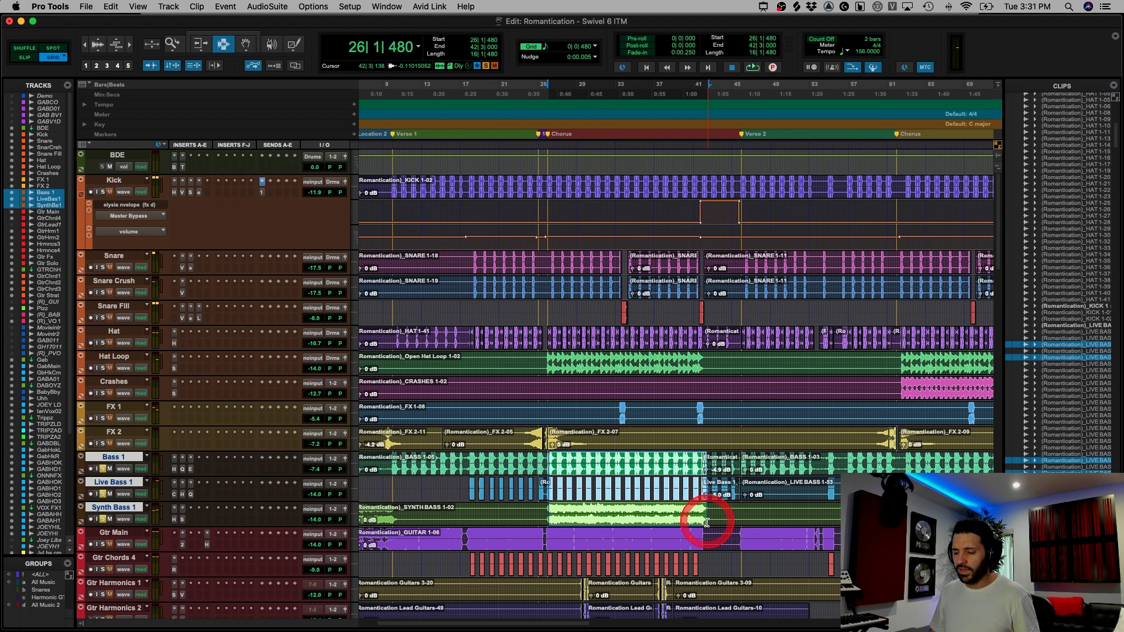
{"action": "left_click", "coordinate": [600, 495]}
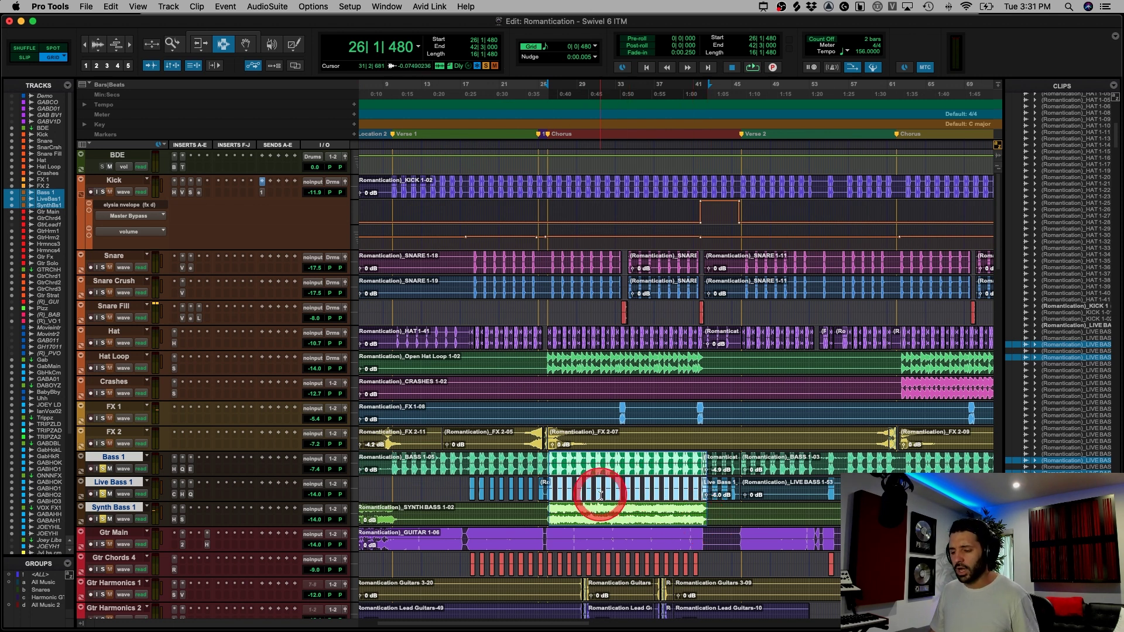
{"action": "left_click", "coordinate": [642, 519]}
{"action": "scroll", "coordinate": [632, 519], "scroll_direction": "left", "scroll_amount": 3}
{"action": "left_click", "coordinate": [578, 518]}
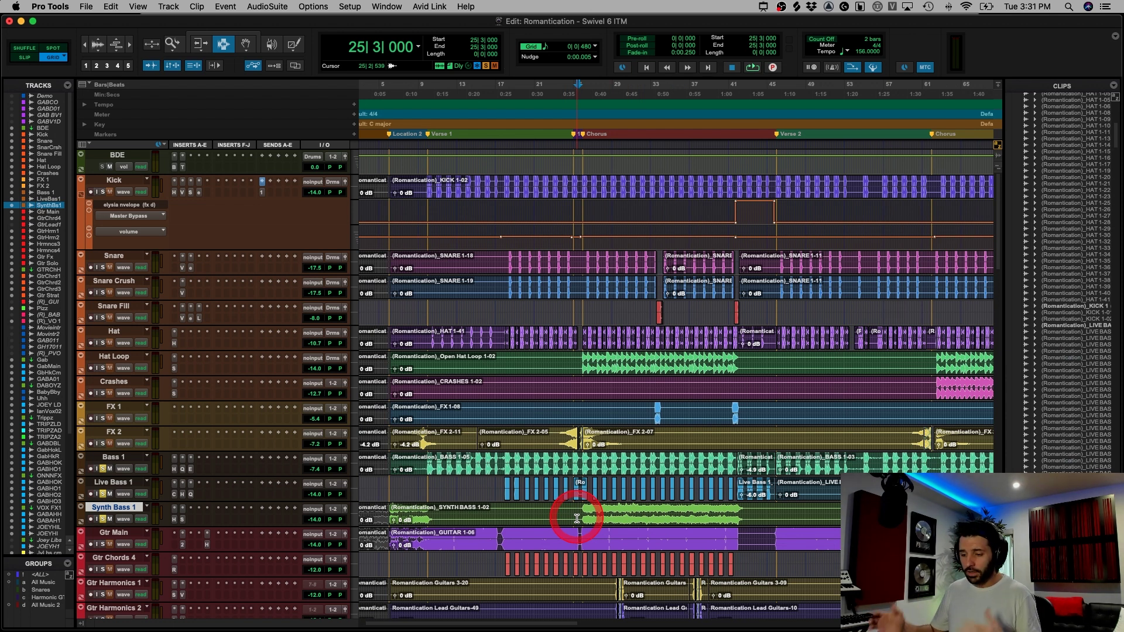
- Clear the solos on the bass tracks and move the edit cursor to the Gtr Main track
{"action": "left_click", "coordinate": [103, 520]}
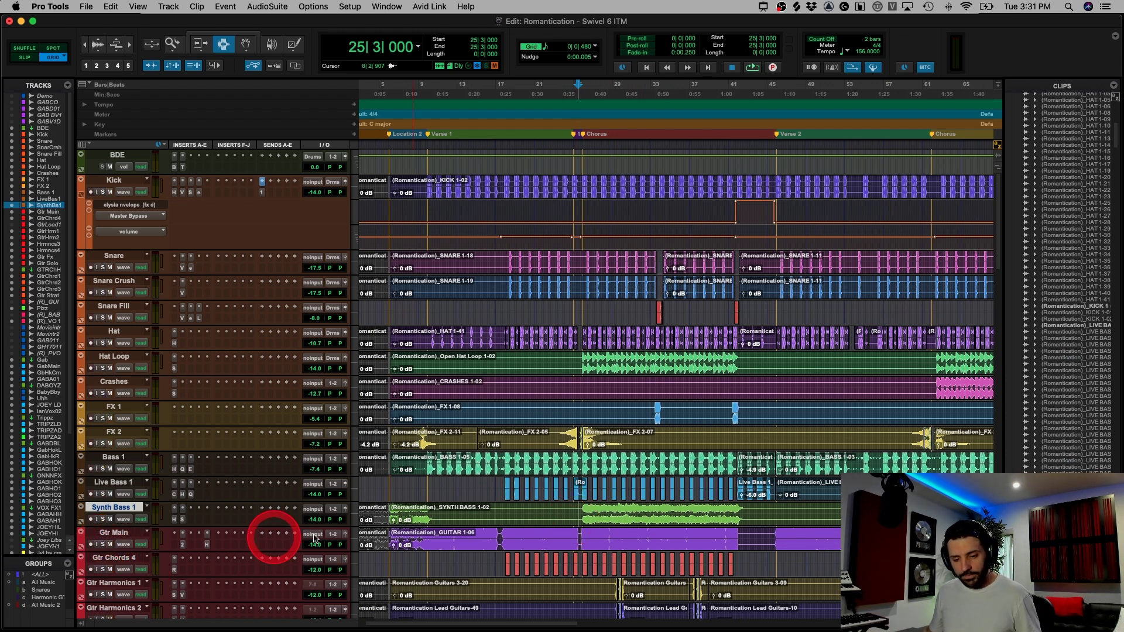
{"action": "left_click", "coordinate": [583, 539]}
{"action": "scroll", "coordinate": [582, 537], "scroll_direction": "down", "scroll_amount": 2}
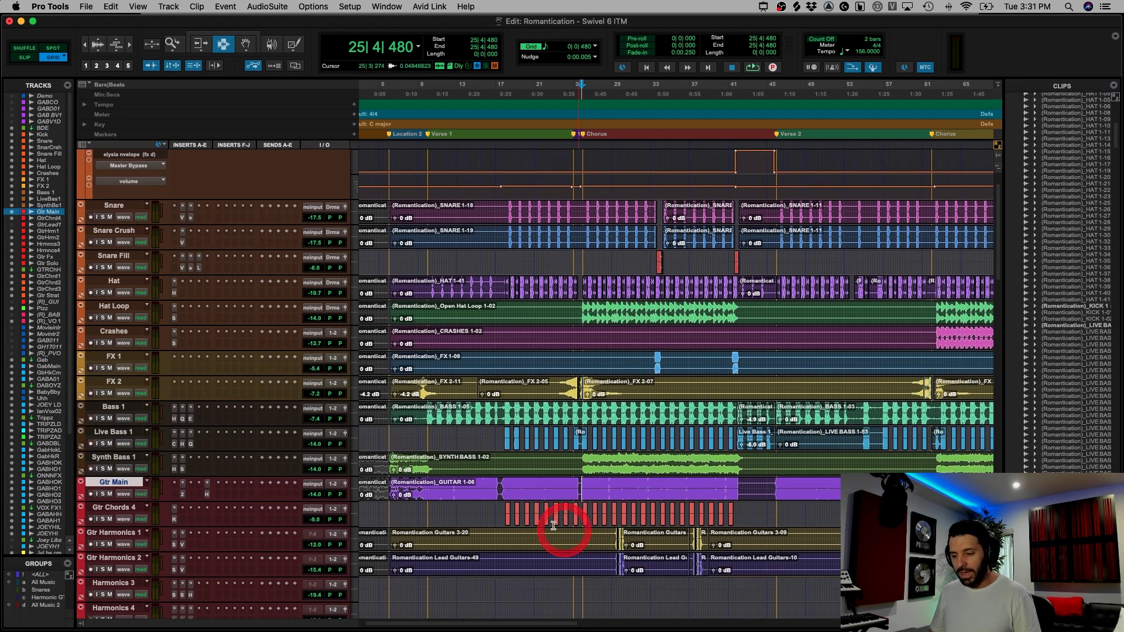
{"action": "key", "text": "super+bracketright"}
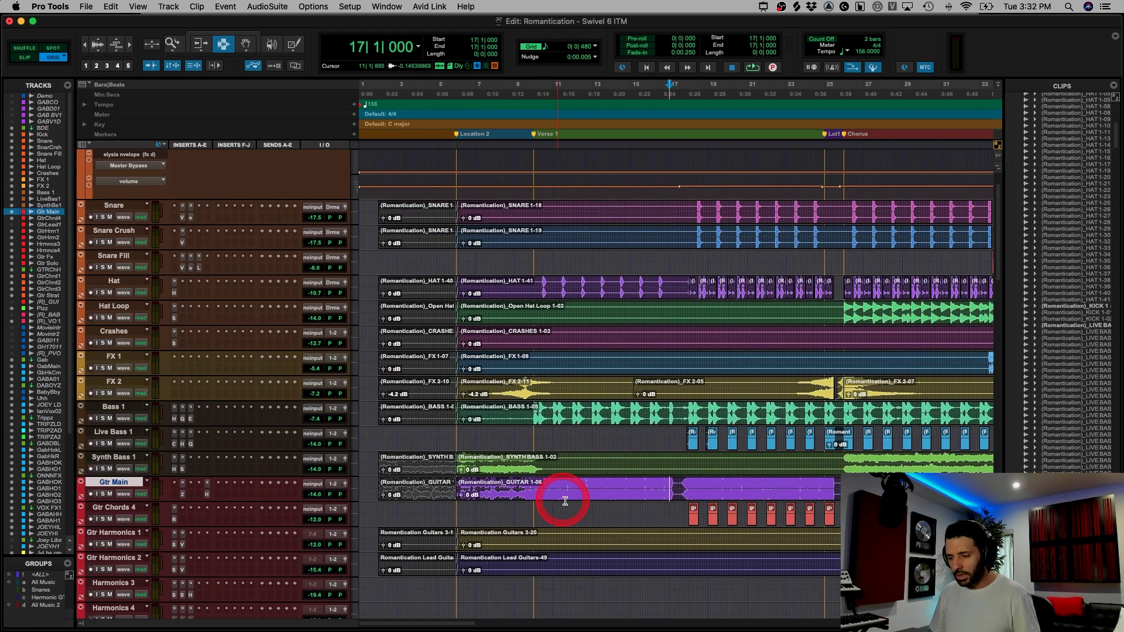
- Open the RC-20 Retro Color and H-Comp inserts on Gtr Main, and play Verse 1 with both bypassed
{"action": "left_click", "coordinate": [183, 494]}
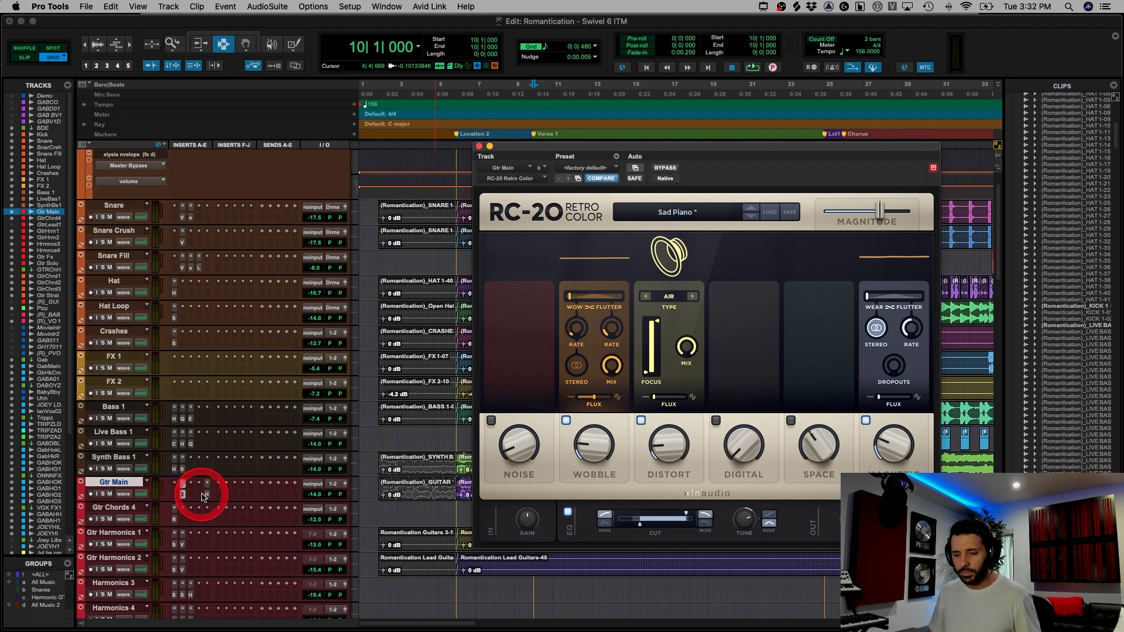
{"action": "left_click", "coordinate": [207, 496]}
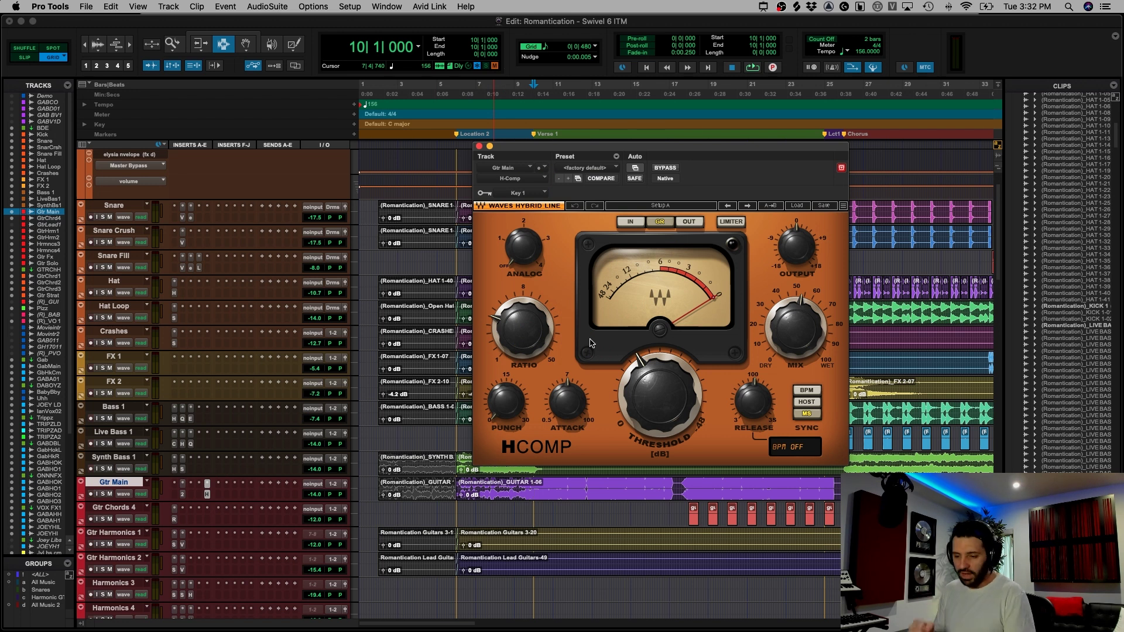
{"action": "left_click", "coordinate": [182, 495], "text": "super"}
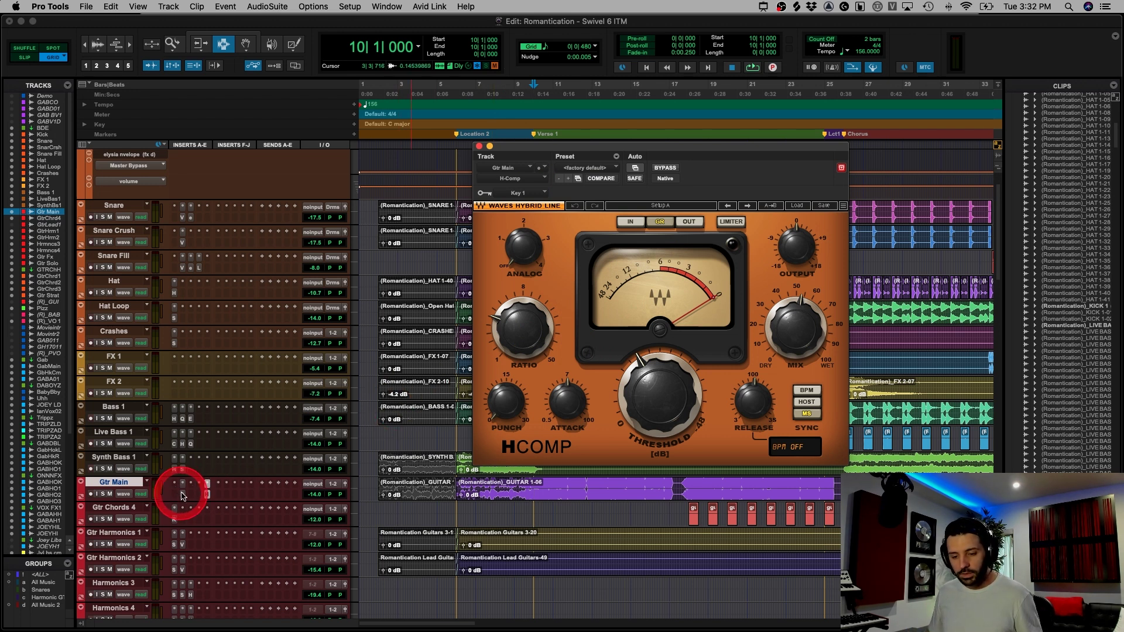
{"action": "key", "text": "space"}
- Solo Gtr Main to compare its sound, re-enabling the RC-20 and H-Comp inserts during playback
{"action": "left_click", "coordinate": [103, 494]}
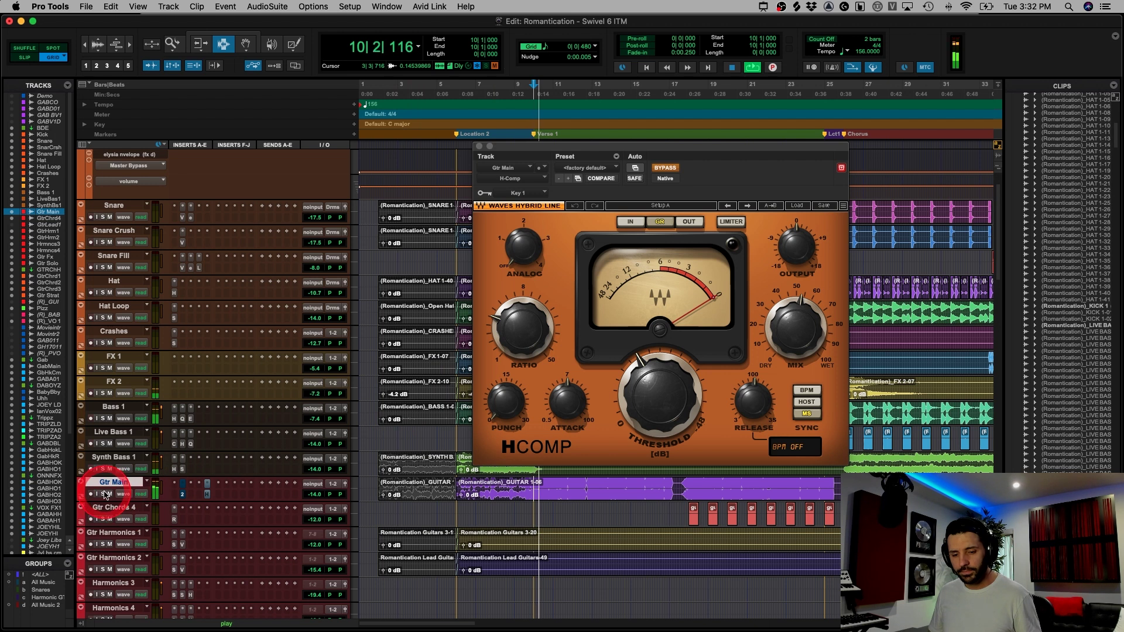
{"action": "key", "text": "space"}
{"action": "key", "text": "space"}
{"action": "left_click_drag", "start_coordinate": [207, 485], "coordinate": [183, 496]}
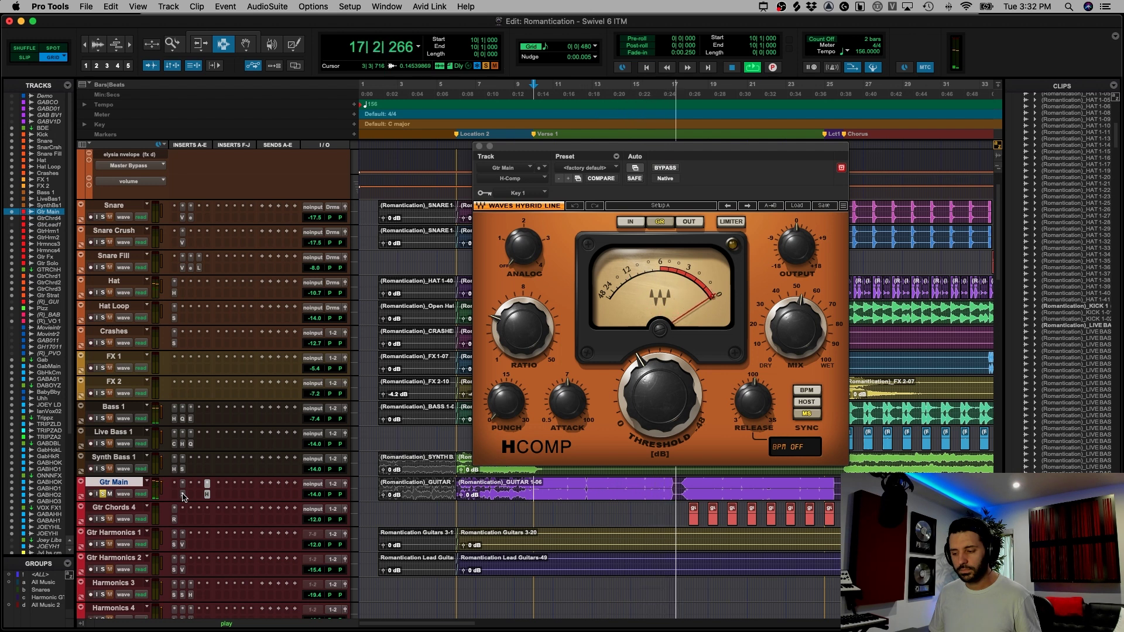
{"action": "left_click", "coordinate": [109, 495]}
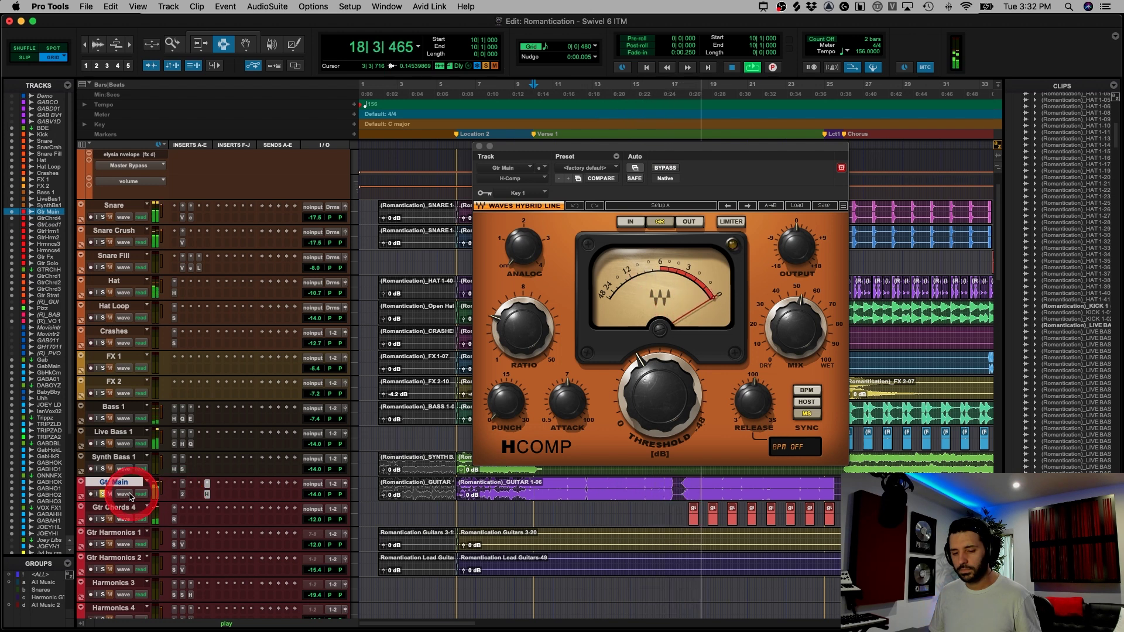
- Close the H-Comp window and examine the Gtr Main waveform around the start of Verse 1
{"action": "left_click", "coordinate": [583, 492]}
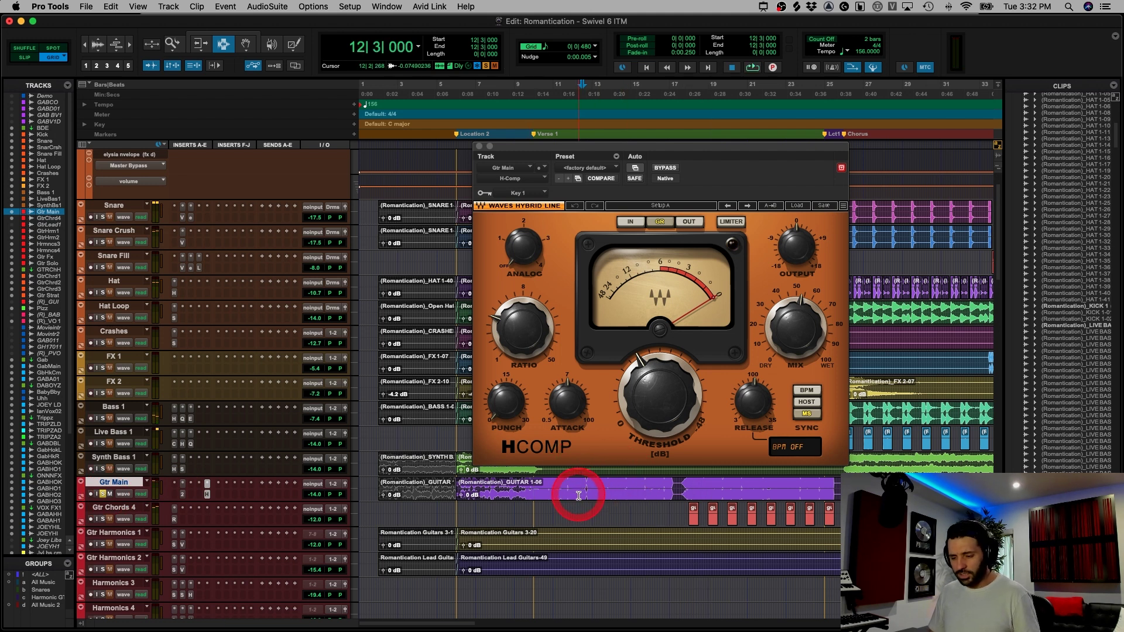
{"action": "key", "text": "super+bracketright"}
{"action": "key", "text": "super+bracketright"}
{"action": "key", "text": "super+bracketright"}
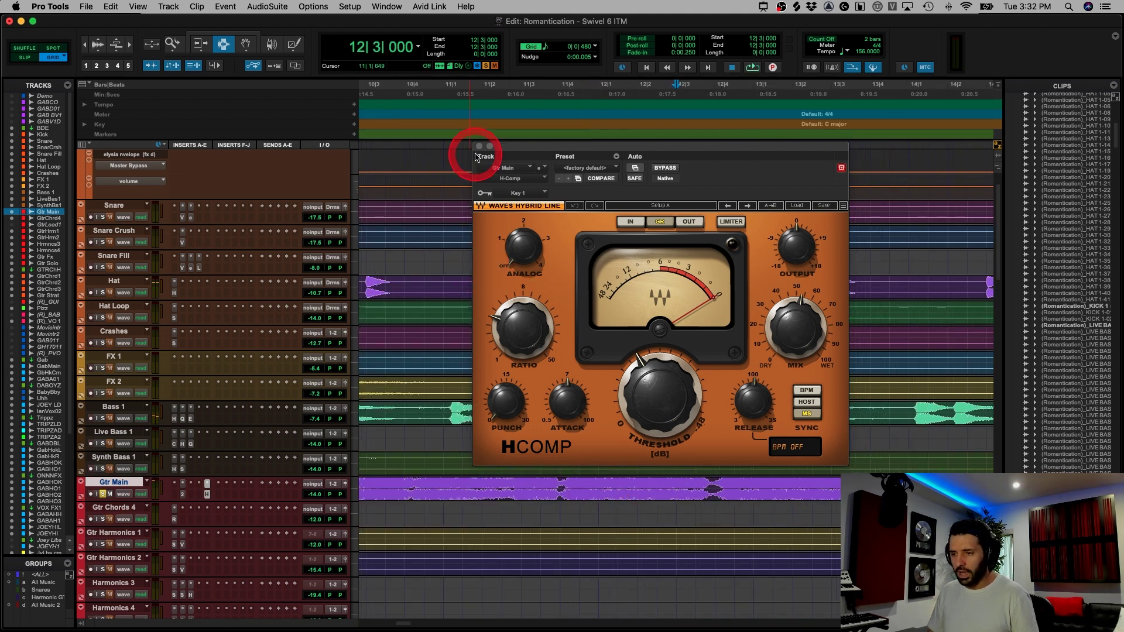
{"action": "left_click", "coordinate": [479, 147]}
{"action": "key", "text": "super+bracketleft"}
{"action": "key", "text": "super+bracketleft"}
{"action": "key", "text": "super+bracketleft"}
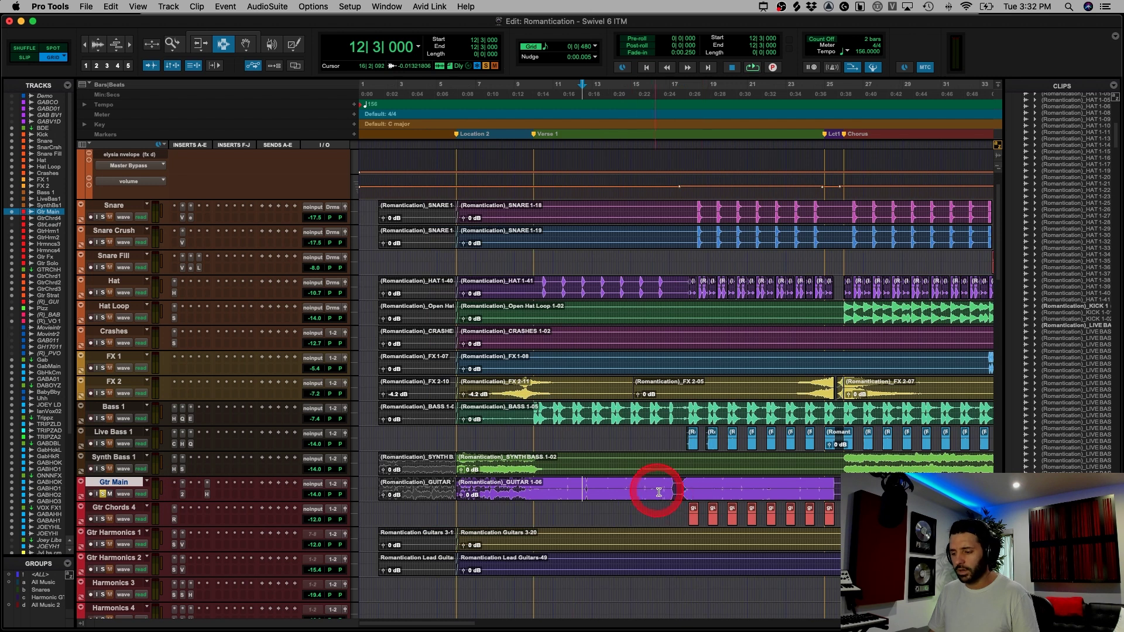
{"action": "left_click", "coordinate": [539, 489]}
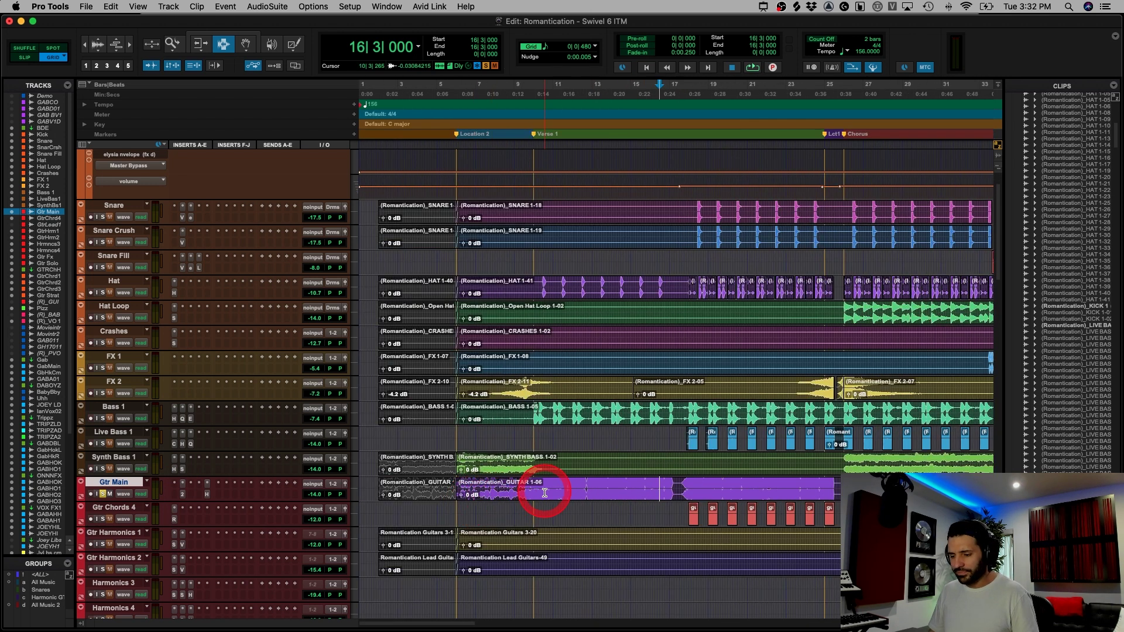
{"action": "key", "text": "super+bracketright"}
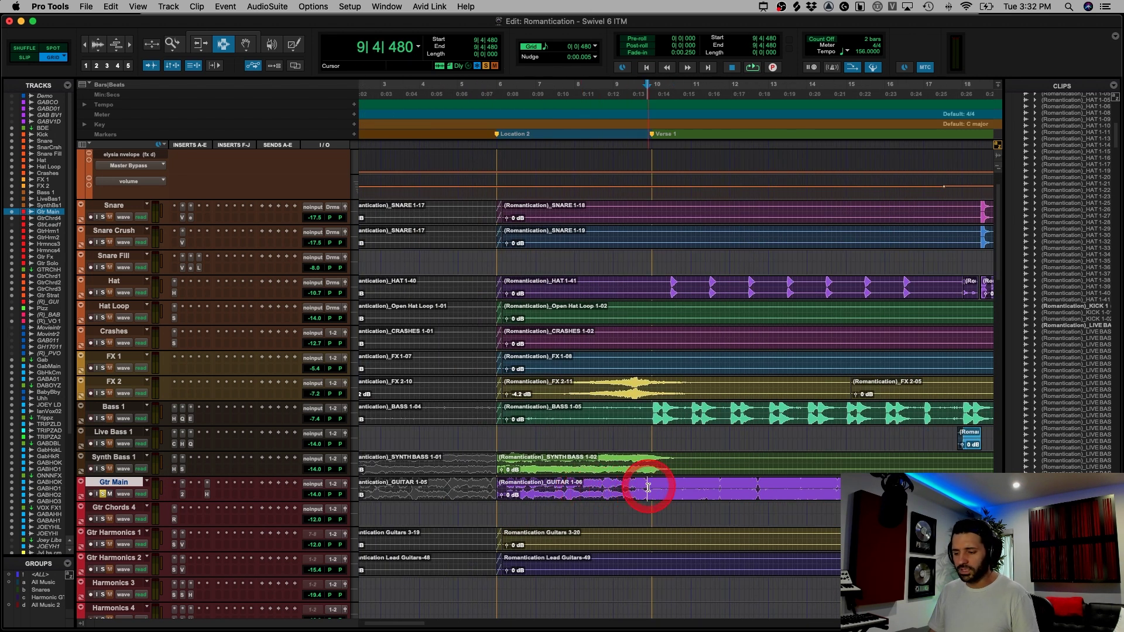
{"action": "key", "text": "super+bracketleft"}
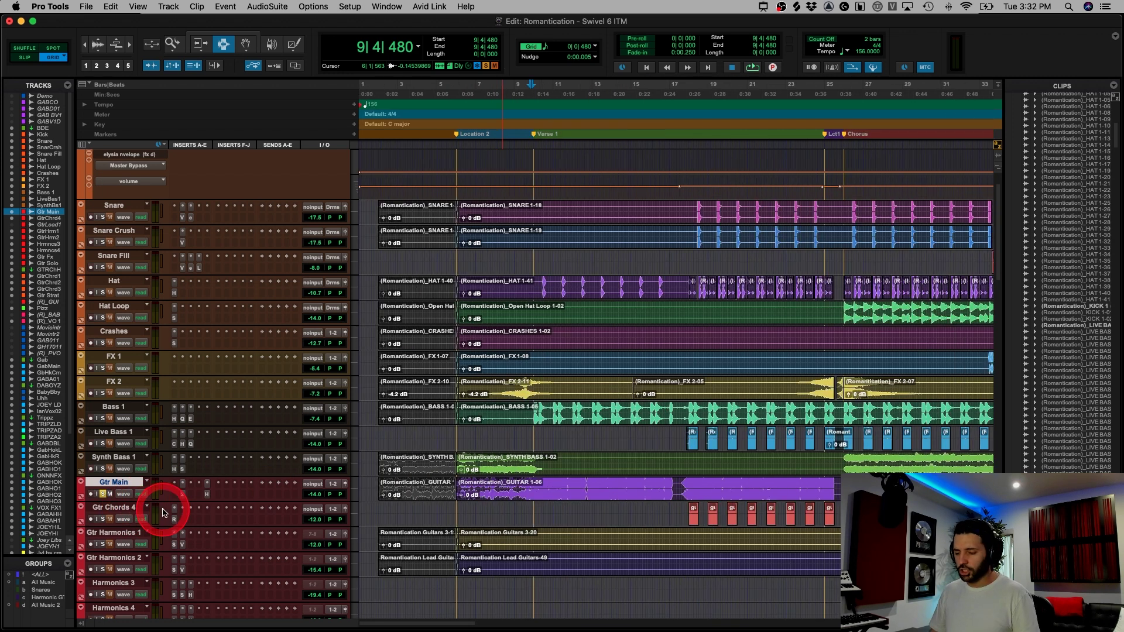
- Solo only Gtr Chords 4 with the cursor at its first clip at bar 18, and reduce the waveform display height
{"action": "key", "text": "super+bracketright"}
{"action": "left_click", "coordinate": [524, 515]}
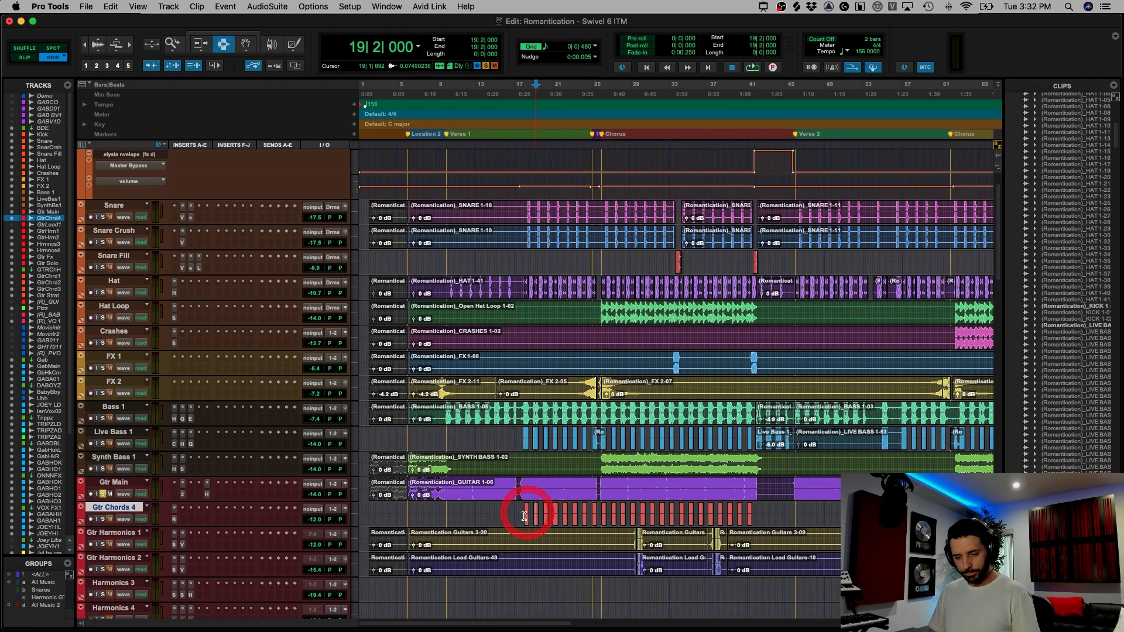
{"action": "left_click", "coordinate": [103, 520]}
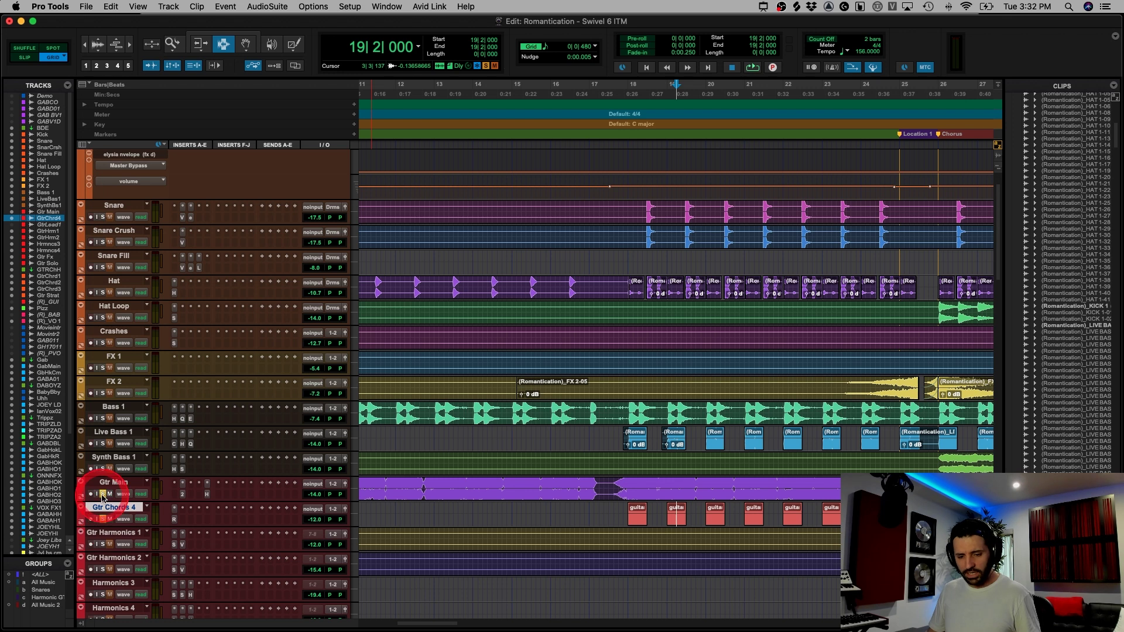
{"action": "left_click", "coordinate": [627, 516]}
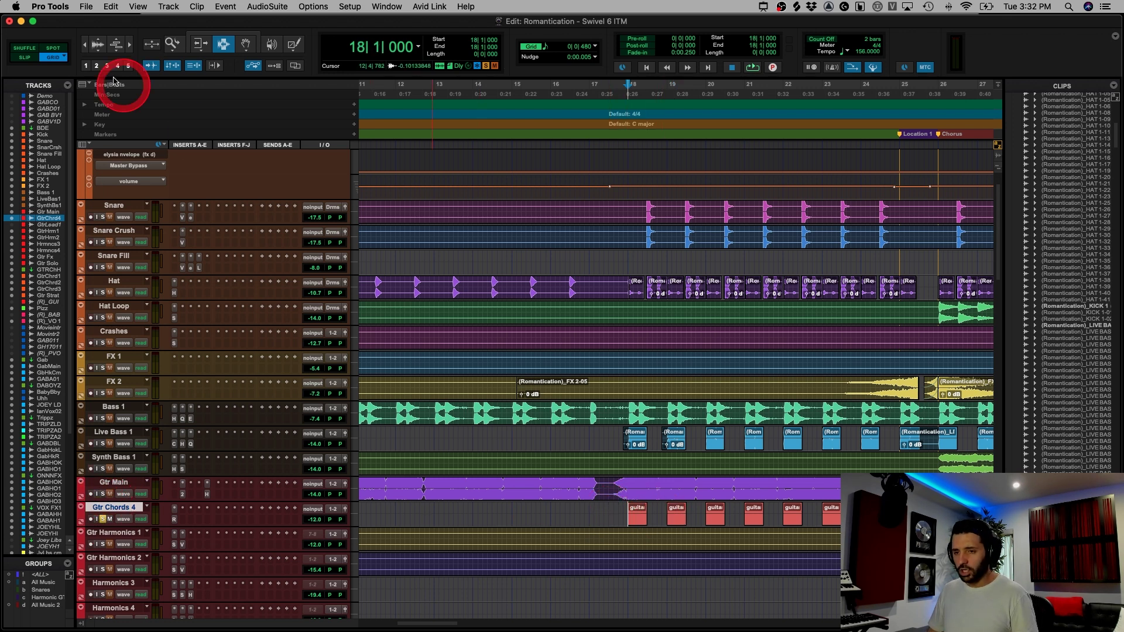
{"action": "left_click", "coordinate": [98, 50]}
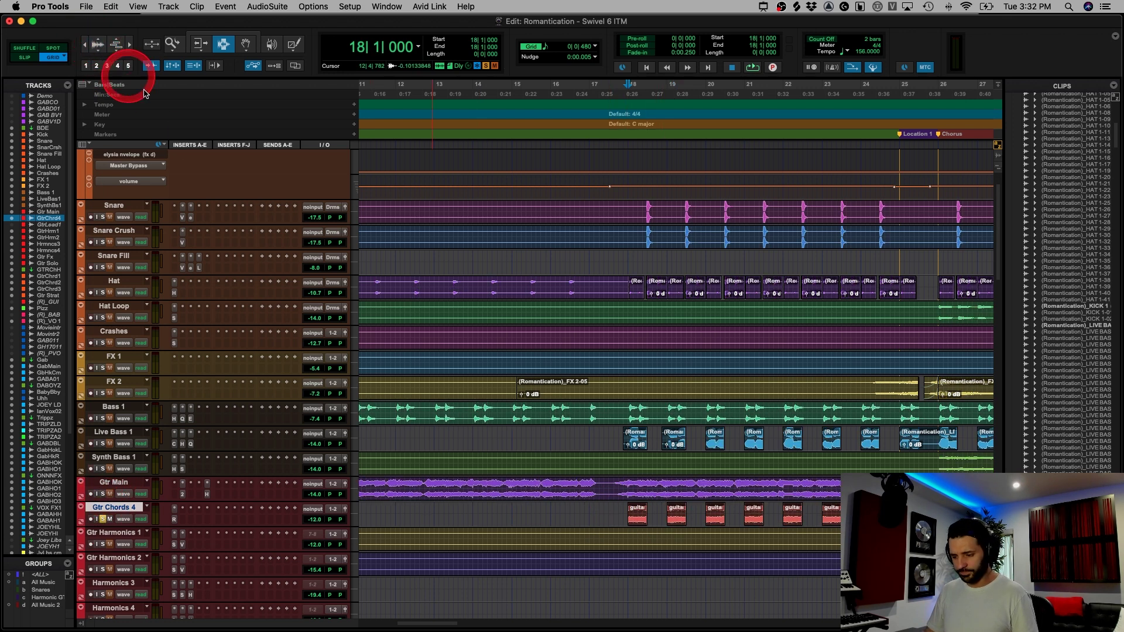
- Open the RBass insert on Gtr Chords 4 and take it out of bypass while playing from bar 18
{"action": "left_click", "coordinate": [175, 521]}
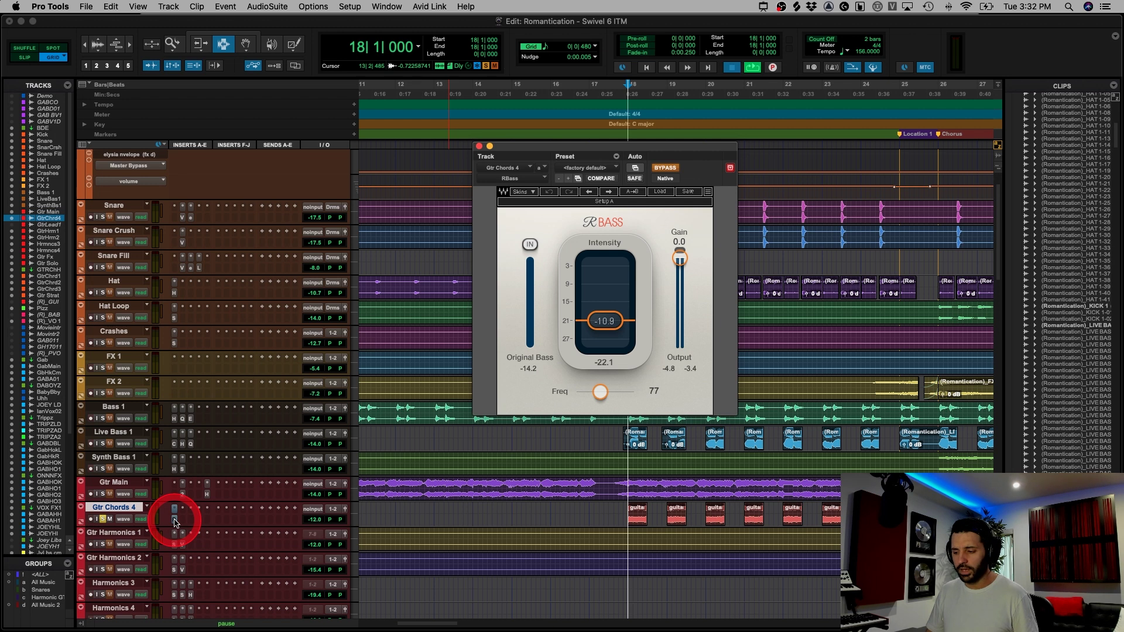
{"action": "key", "text": "space"}
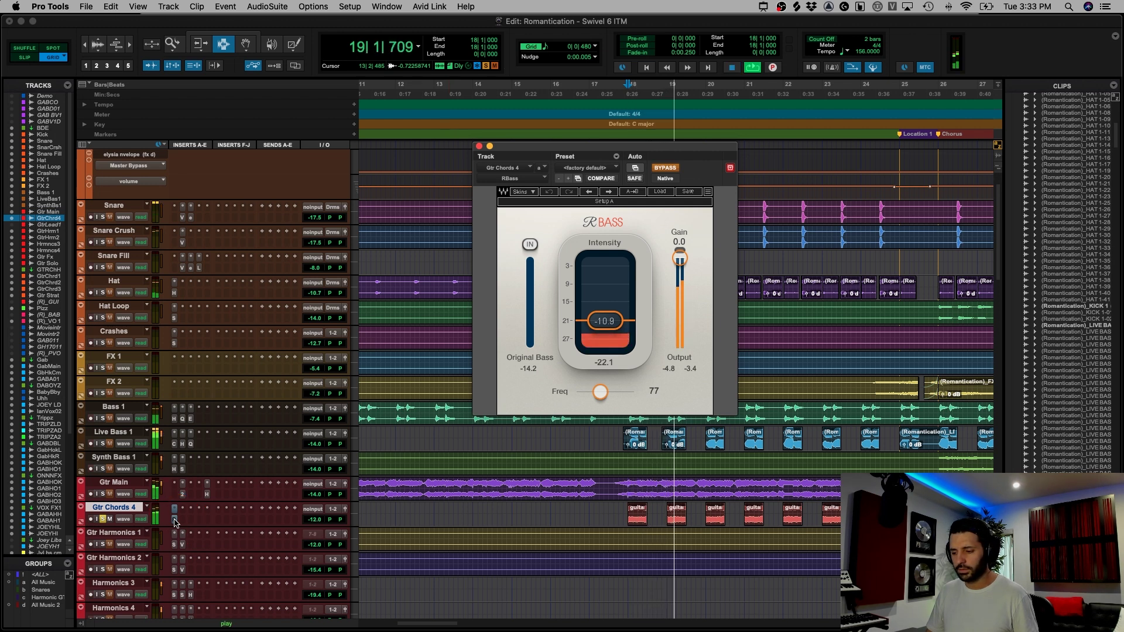
{"action": "left_click", "coordinate": [174, 521], "text": "super"}
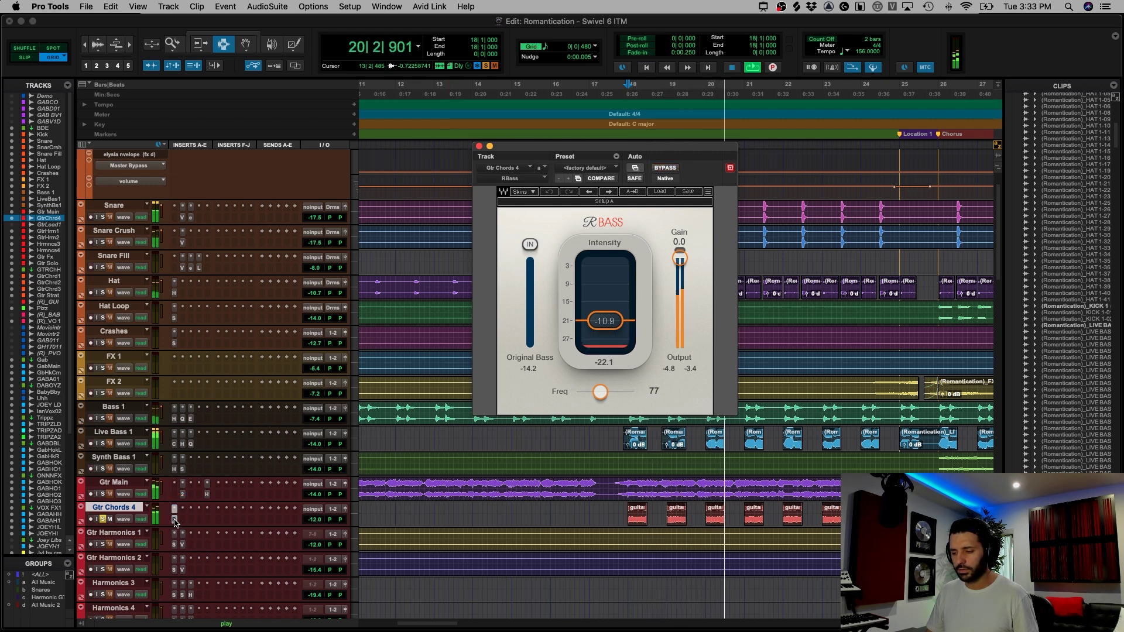
- Stop playback and select the gap between the first two Gtr Chords 4 clips in bar 18, and close the RBass window
{"action": "left_click", "coordinate": [501, 567]}
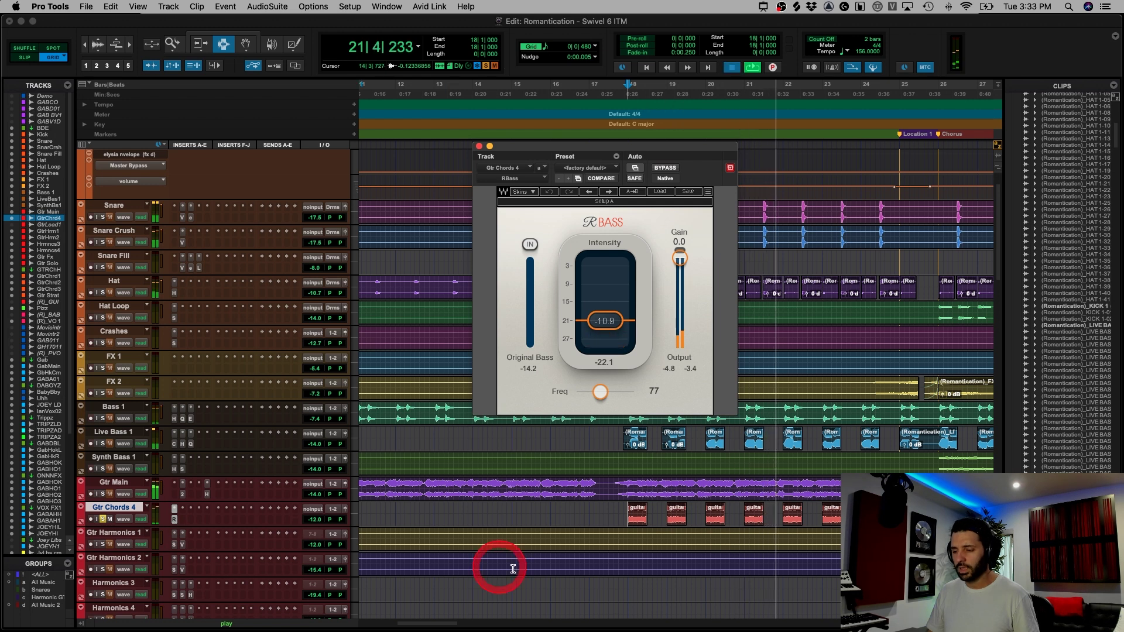
{"action": "key", "text": "space"}
{"action": "left_click", "coordinate": [628, 515]}
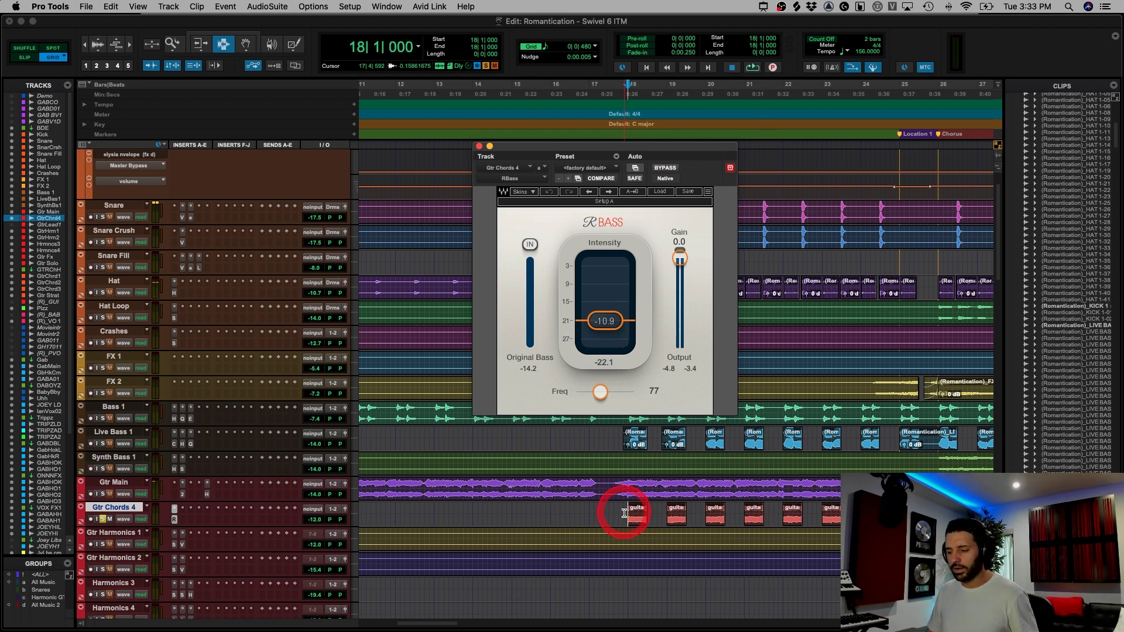
{"action": "left_click", "coordinate": [665, 516]}
{"action": "key", "text": "super+bracketright"}
{"action": "key", "text": "super+bracketright"}
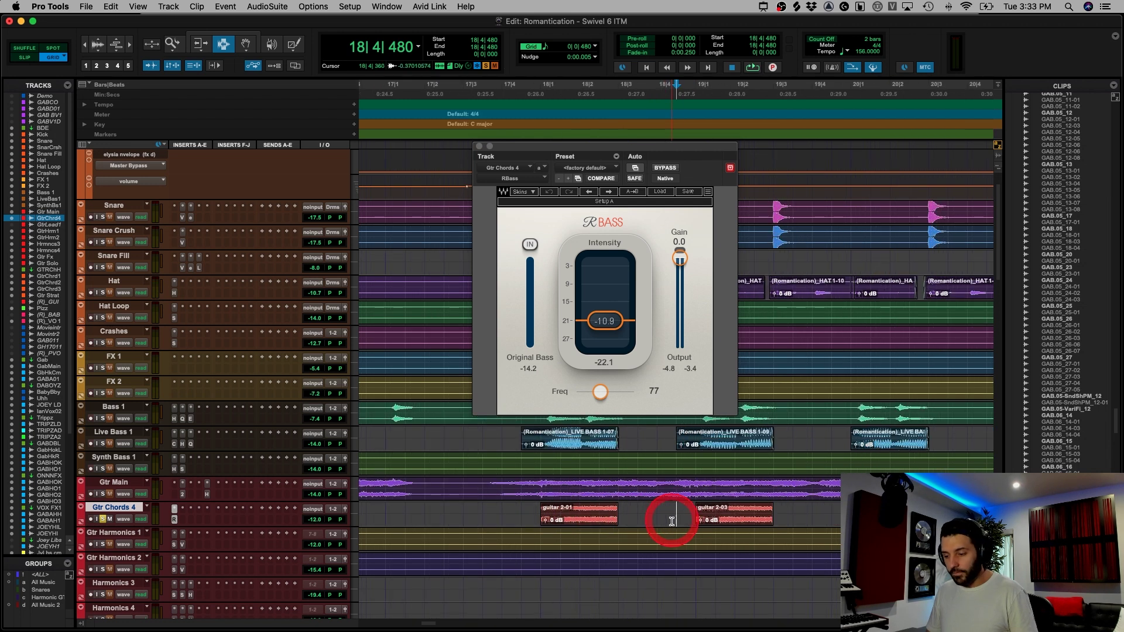
{"action": "left_click_drag", "start_coordinate": [615, 514], "coordinate": [698, 519]}
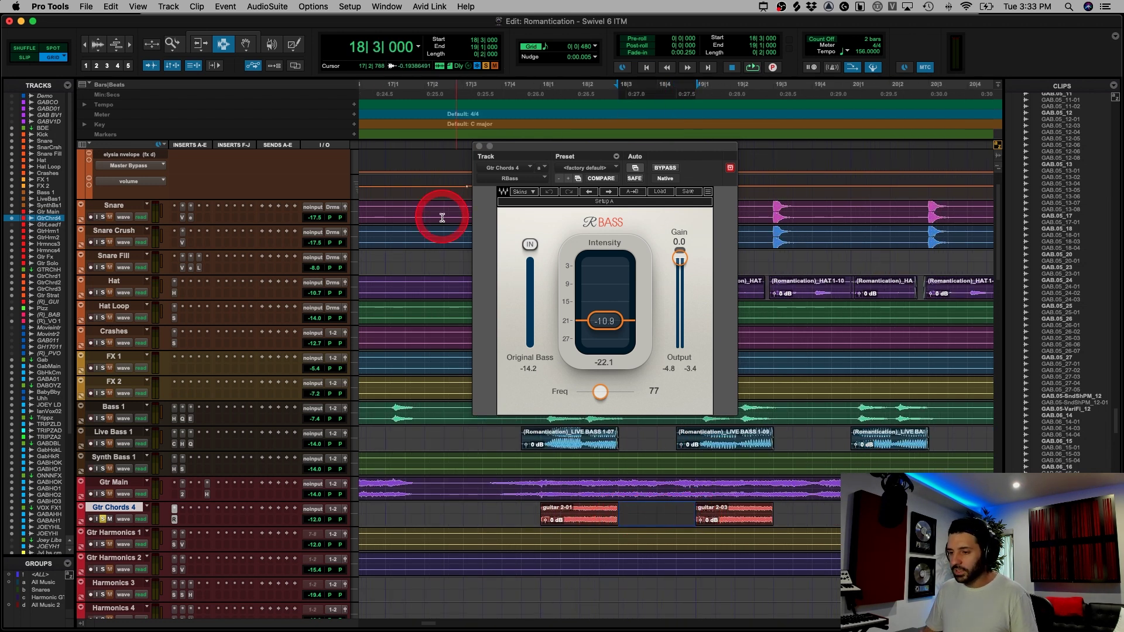
{"action": "left_click", "coordinate": [479, 147]}
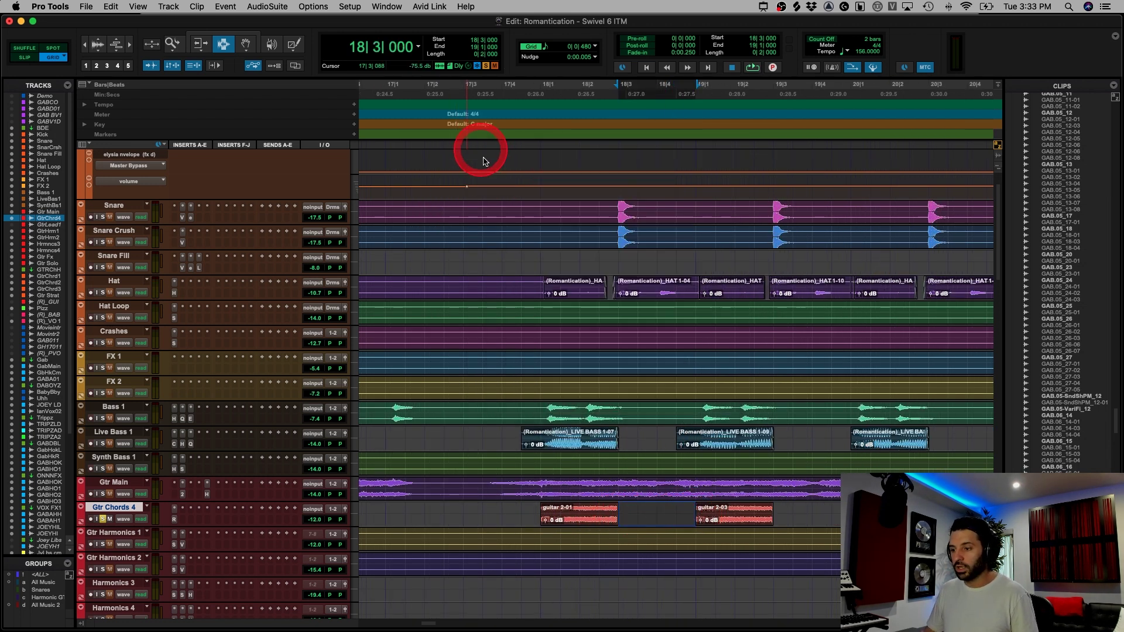
- Compare the silent gaps after bar 18's first clips on Gtr Chords 4 and Live Bass 1 by selecting across them
{"action": "left_click", "coordinate": [544, 368]}
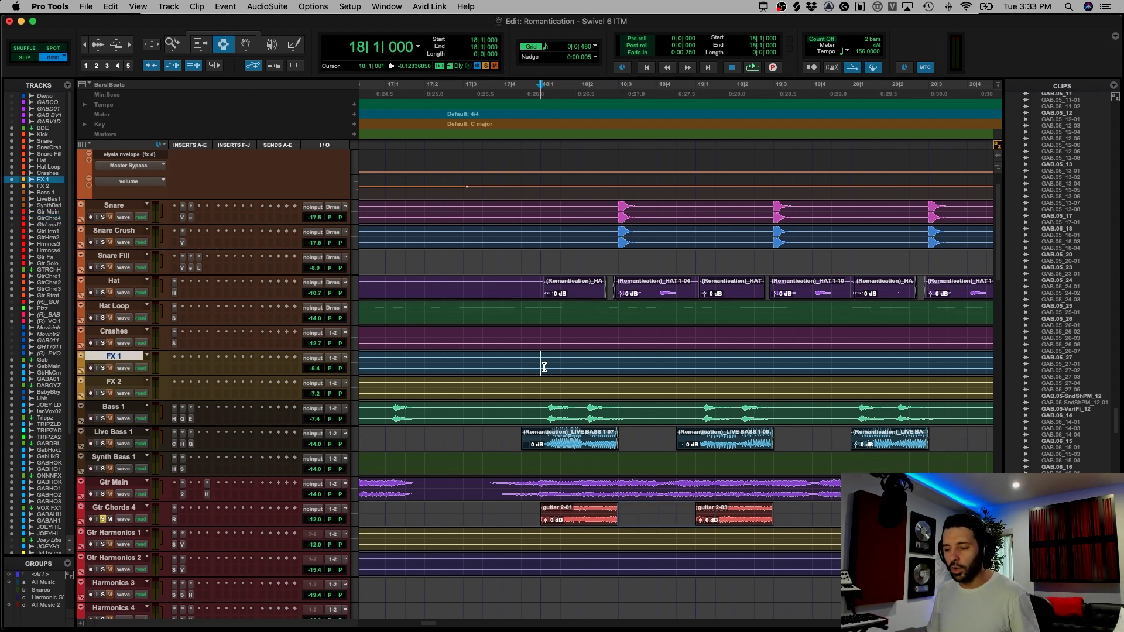
{"action": "left_click_drag", "start_coordinate": [624, 511], "coordinate": [688, 512]}
{"action": "left_click_drag", "start_coordinate": [616, 460], "coordinate": [689, 448]}
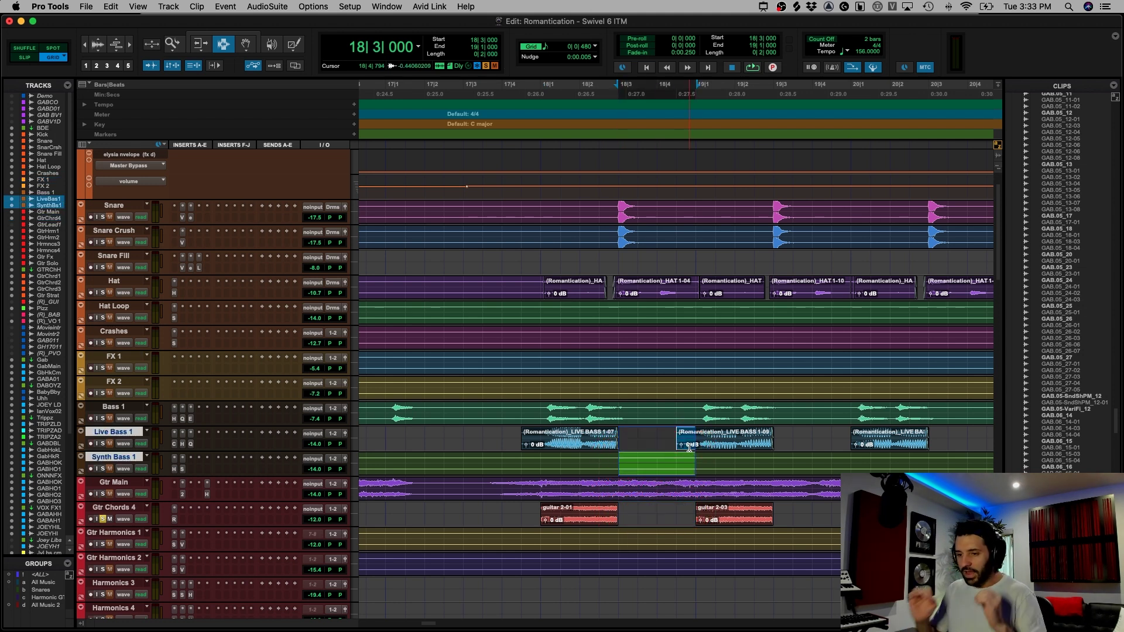
{"action": "left_click", "coordinate": [673, 450]}
- Locate the harmonics clips in the first Chorus and place the edit cursor on Gtr Harmonics 1 near bar 30
{"action": "key", "text": "super+bracketleft"}
{"action": "key", "text": "super+bracketleft"}
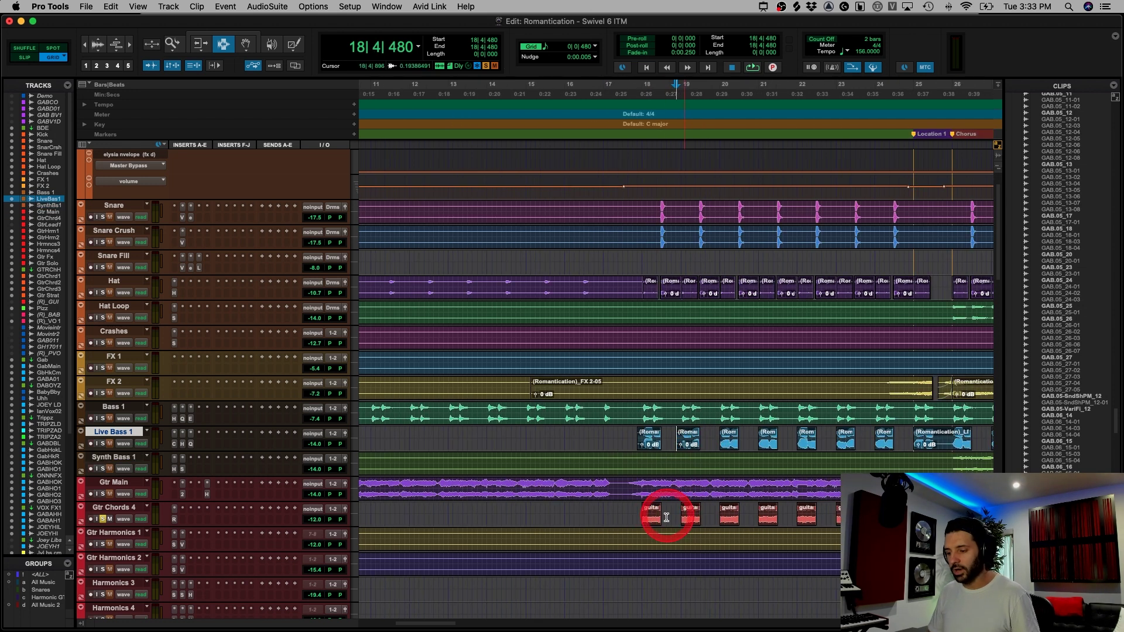
{"action": "left_click", "coordinate": [638, 514]}
{"action": "scroll", "coordinate": [657, 505], "scroll_direction": "down", "scroll_amount": 2}
{"action": "key", "text": "super+bracketleft"}
{"action": "key", "text": "super+bracketleft"}
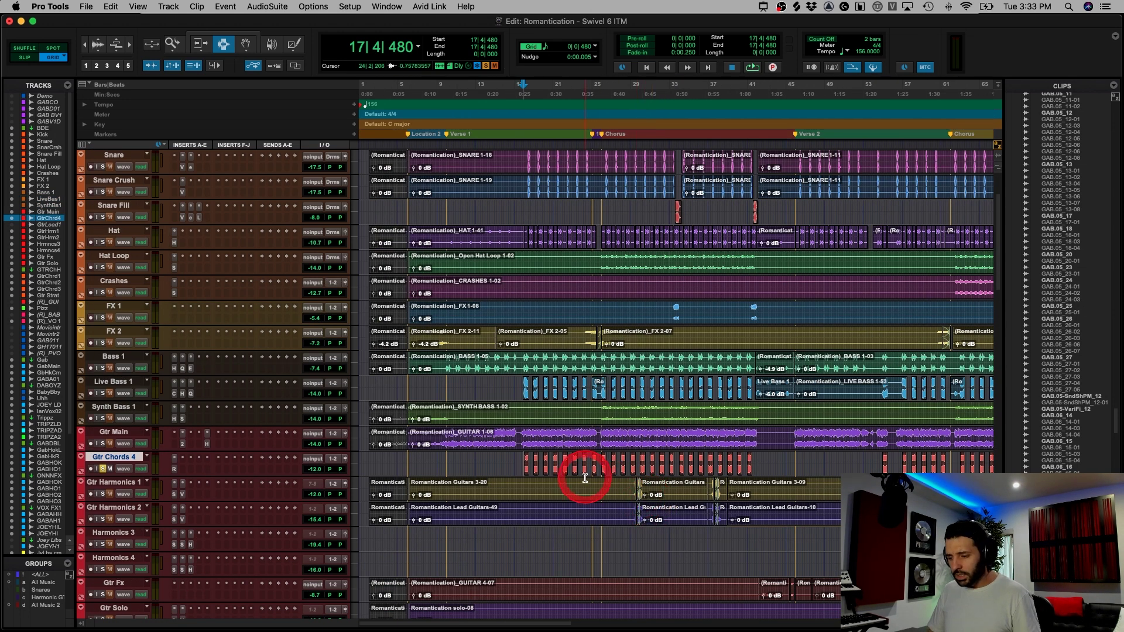
{"action": "left_click", "coordinate": [642, 490]}
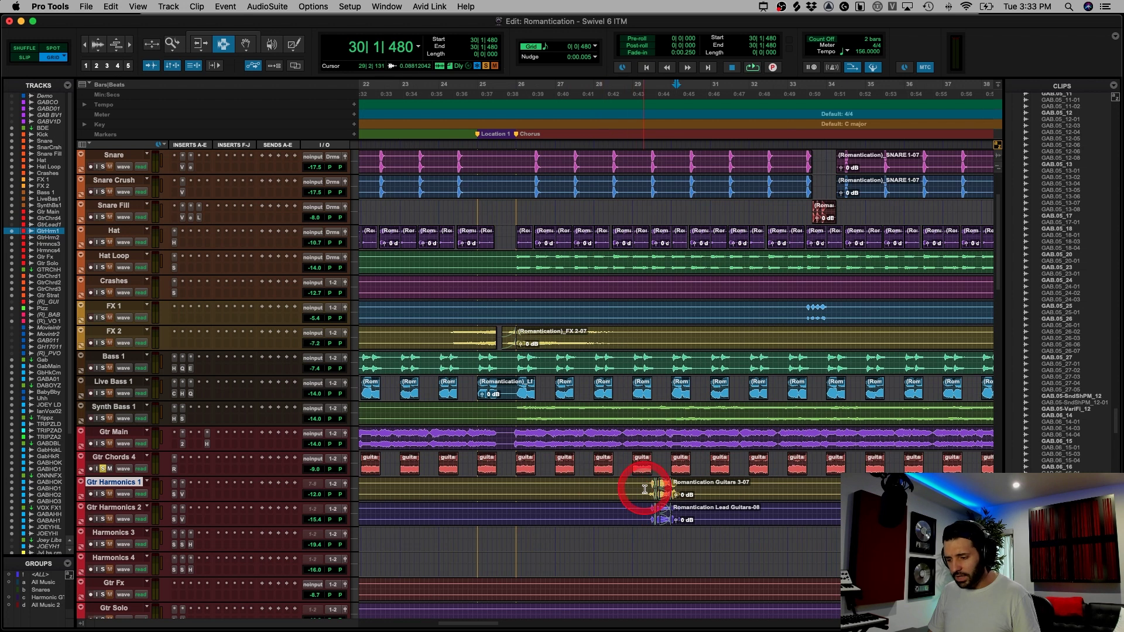
- Play Gtr Harmonics 1 and 2 from 29|2|480, switching their solos on and off to compare them with the full mix
{"action": "left_click", "coordinate": [103, 494]}
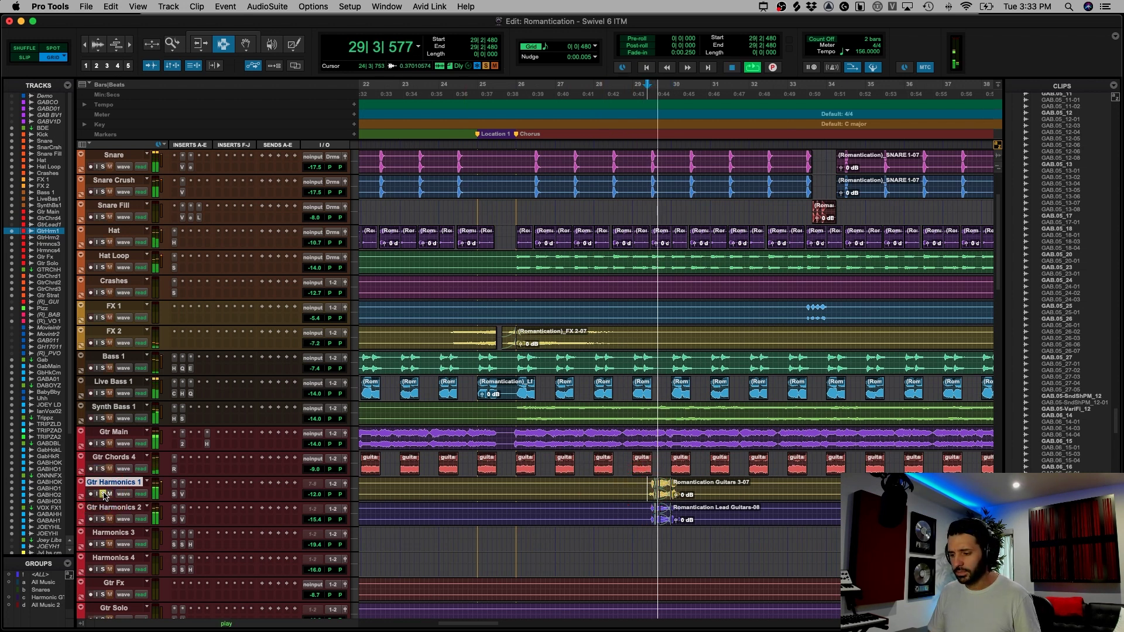
{"action": "left_click", "coordinate": [102, 519]}
{"action": "key", "text": "space"}
{"action": "left_click", "coordinate": [102, 496]}
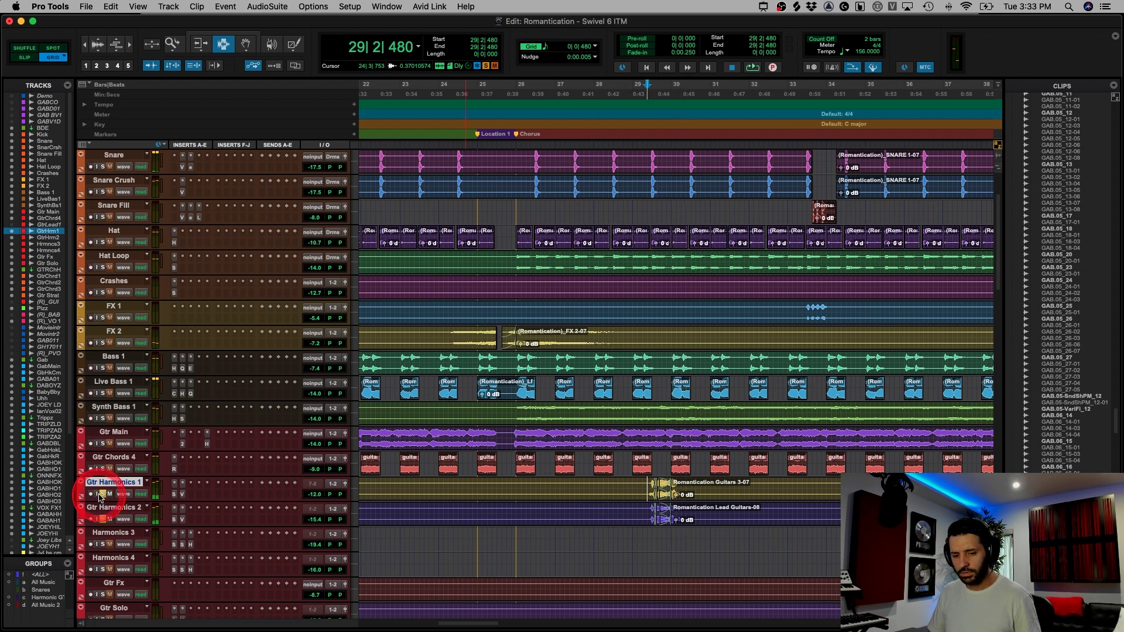
{"action": "key", "text": "space"}
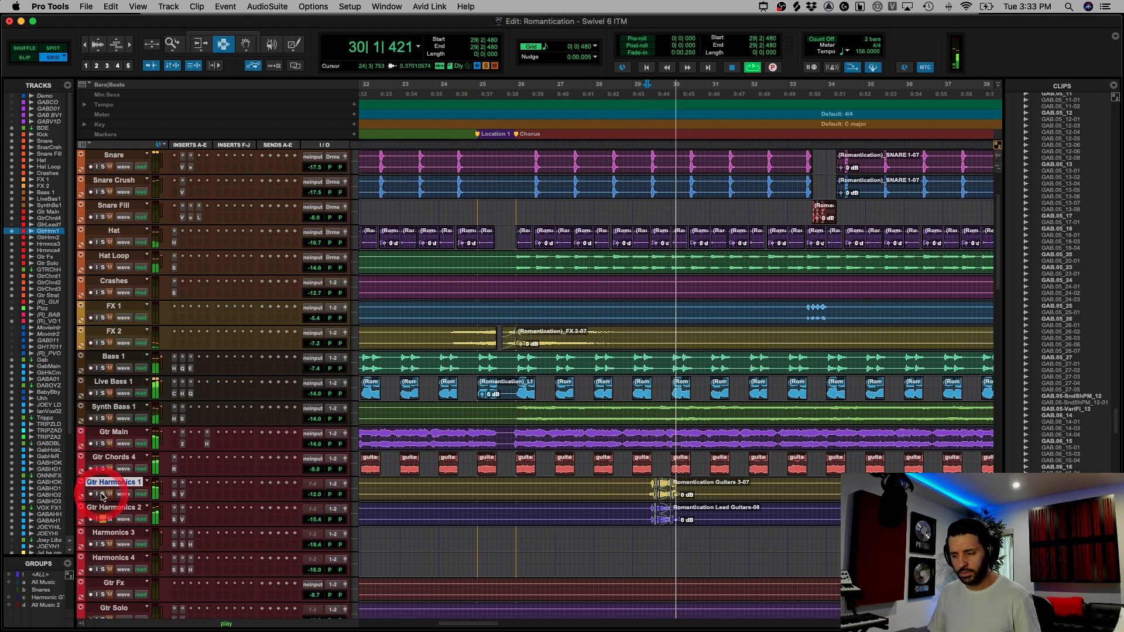
{"action": "key", "text": "space"}
{"action": "left_click", "coordinate": [102, 494]}
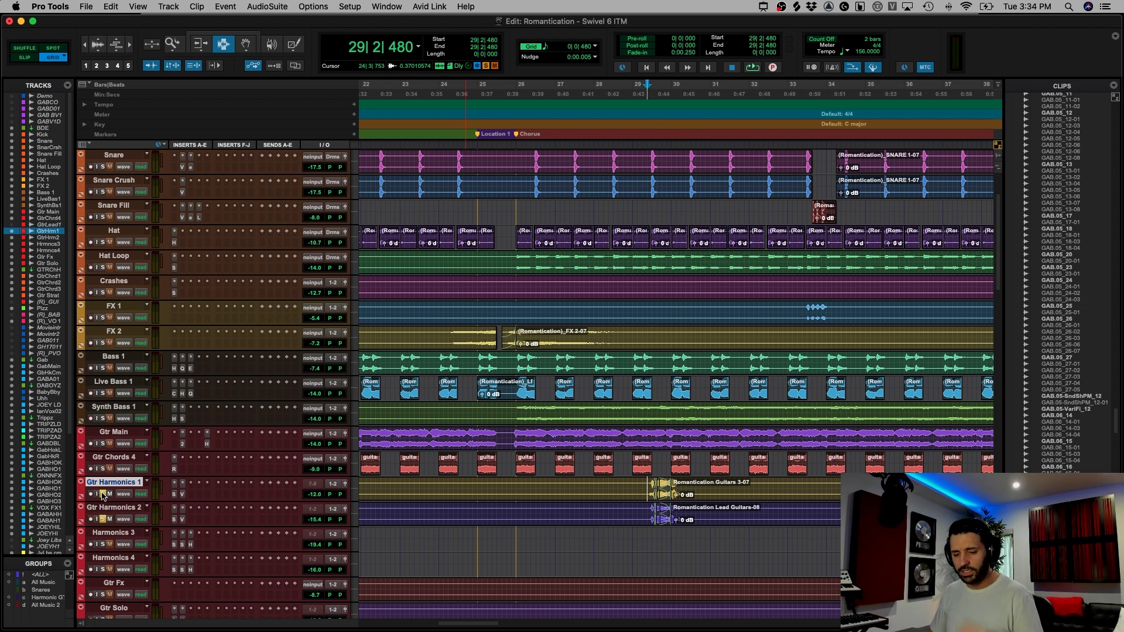
{"action": "key", "text": "space"}
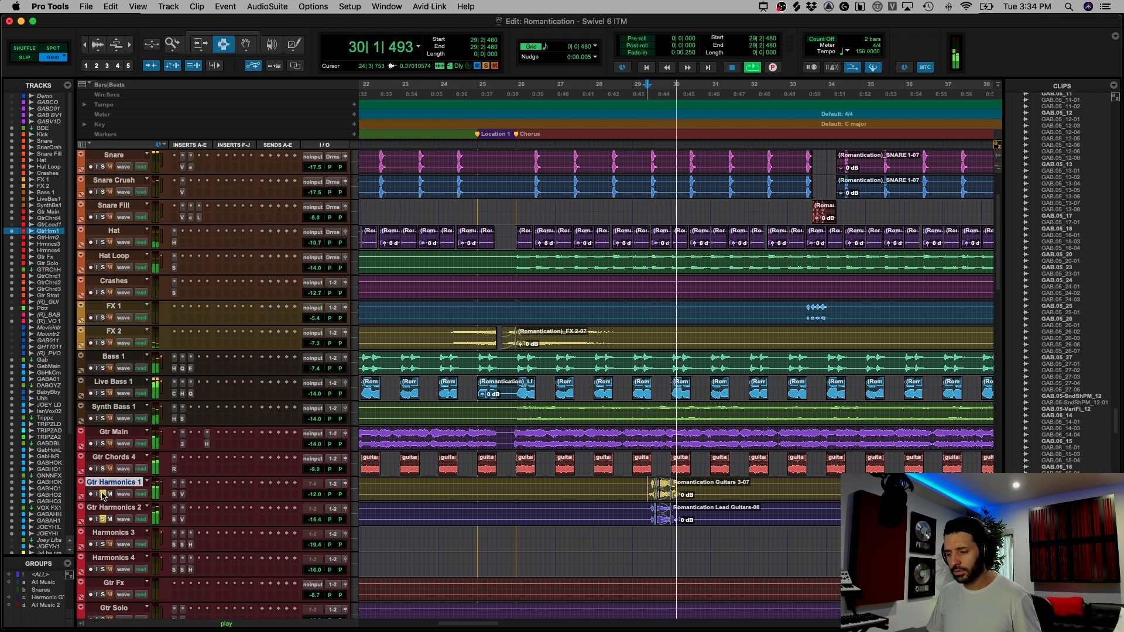
- Stop playback and view the settings of the SSLChannel and ValhallaVintageVerb inserts on Gtr Harmonics 1
{"action": "left_click_drag", "start_coordinate": [103, 495], "coordinate": [183, 497]}
{"action": "key", "text": "space"}
{"action": "left_click", "coordinate": [182, 495]}
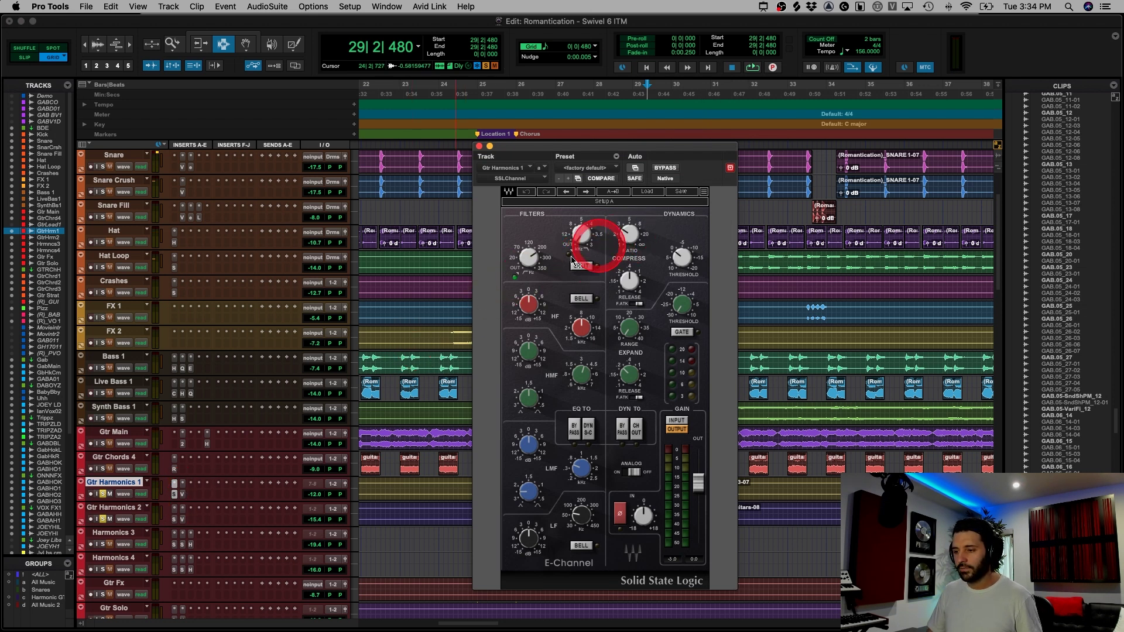
{"action": "left_click", "coordinate": [183, 494]}
{"action": "left_click", "coordinate": [182, 495]}
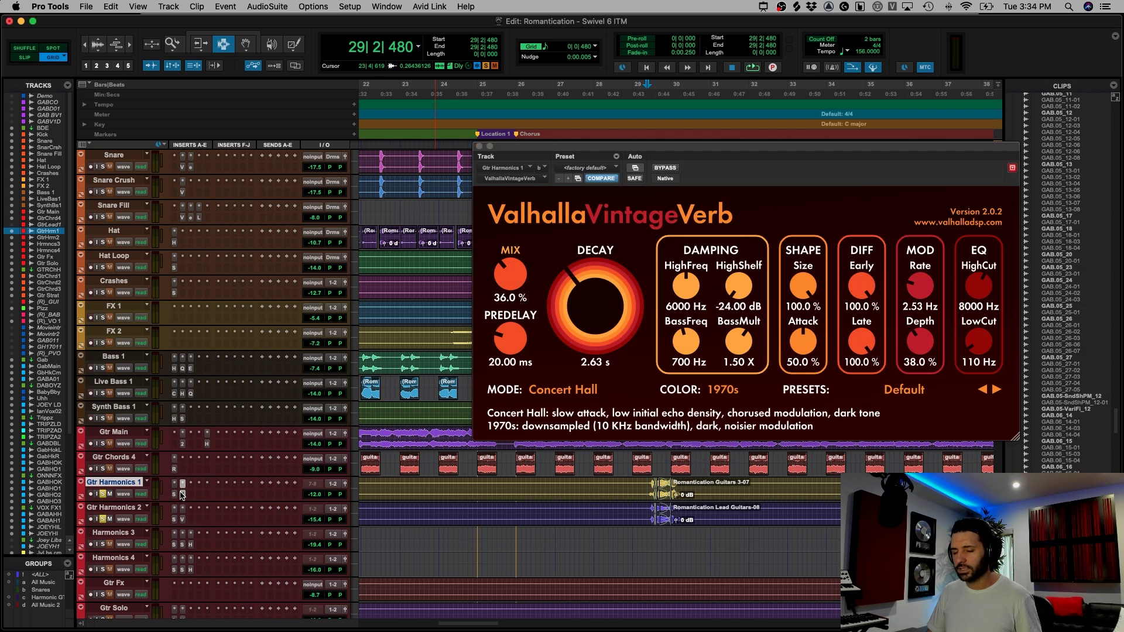
- Close the ValhallaVintageVerb window, clear the harmonics solos, and play the full mix from bar 27
{"action": "left_click", "coordinate": [612, 488]}
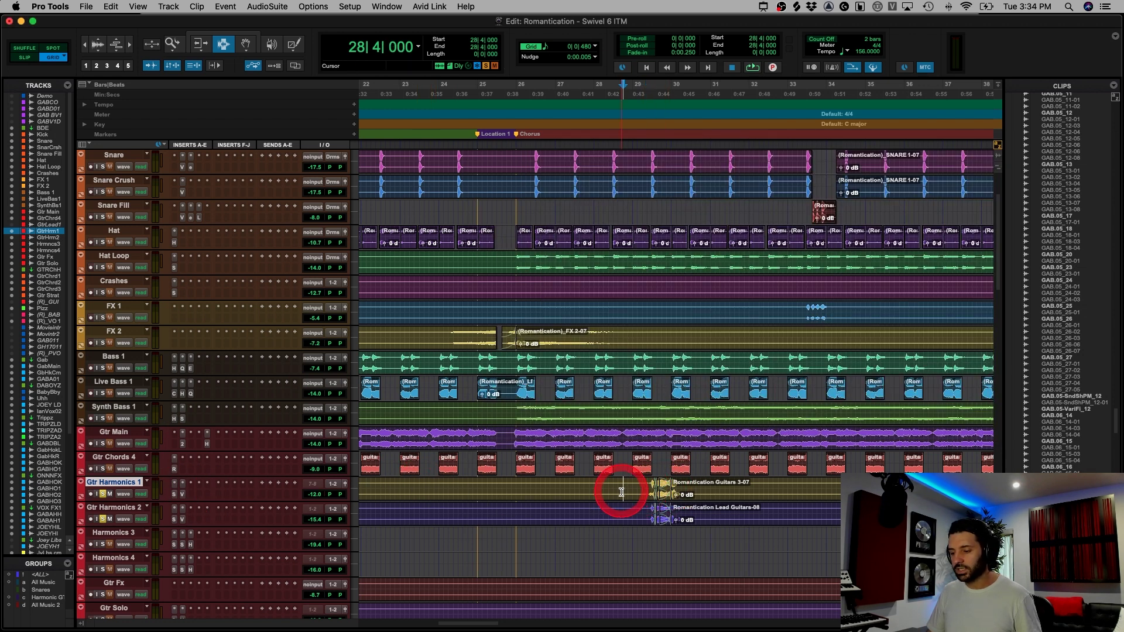
{"action": "left_click", "coordinate": [602, 493]}
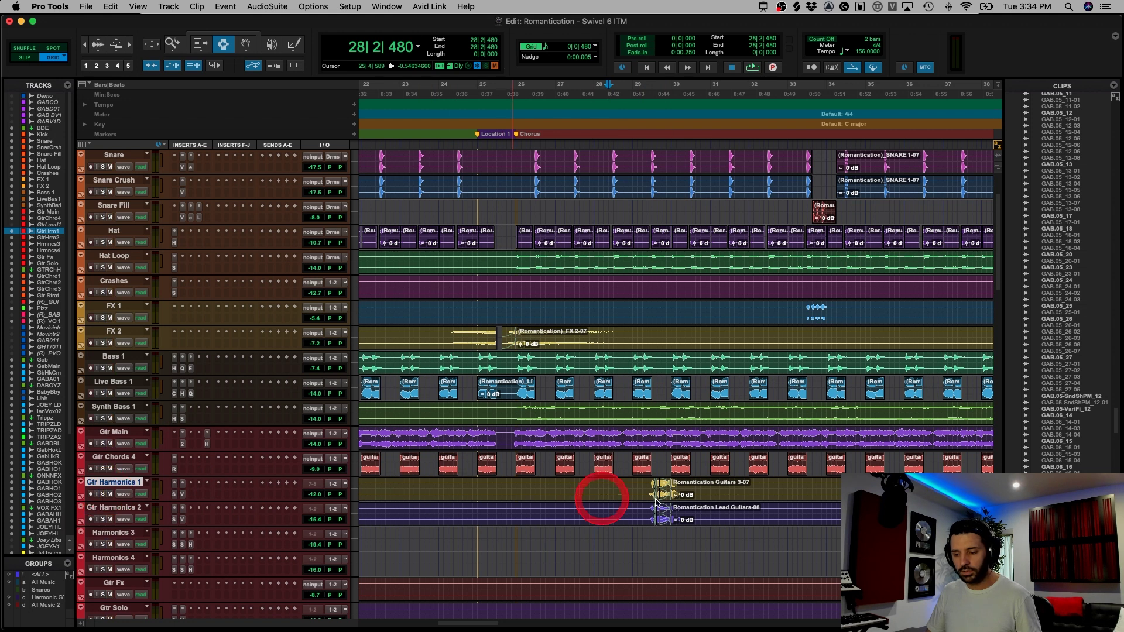
{"action": "left_click", "coordinate": [640, 489]}
{"action": "left_click", "coordinate": [557, 499]}
{"action": "key", "text": "space"}
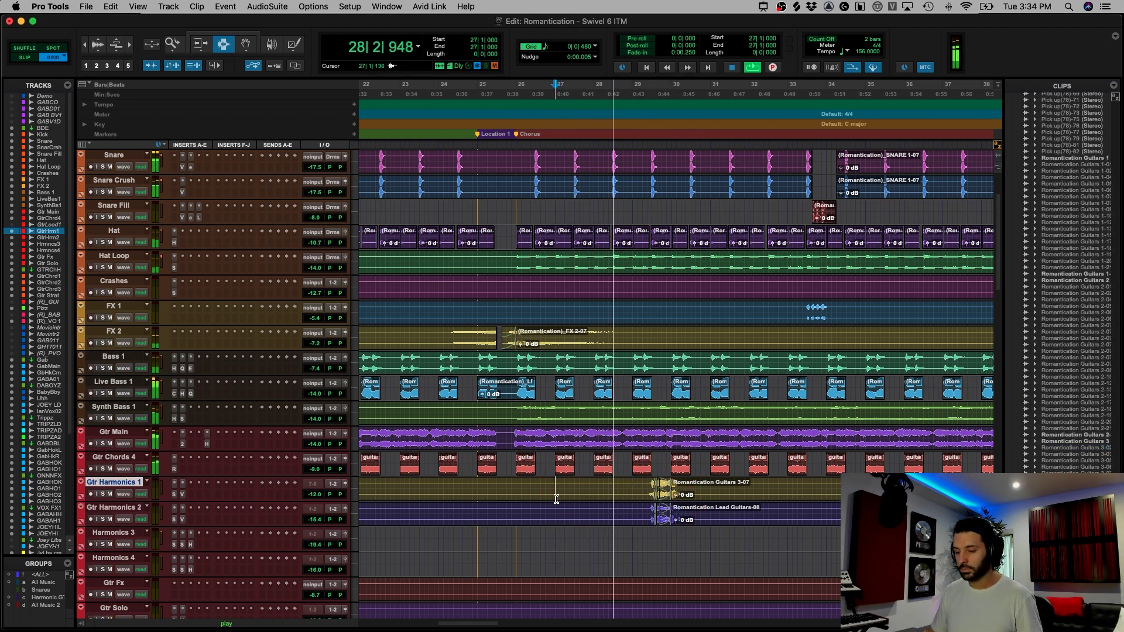
{"action": "left_click", "coordinate": [515, 495]}
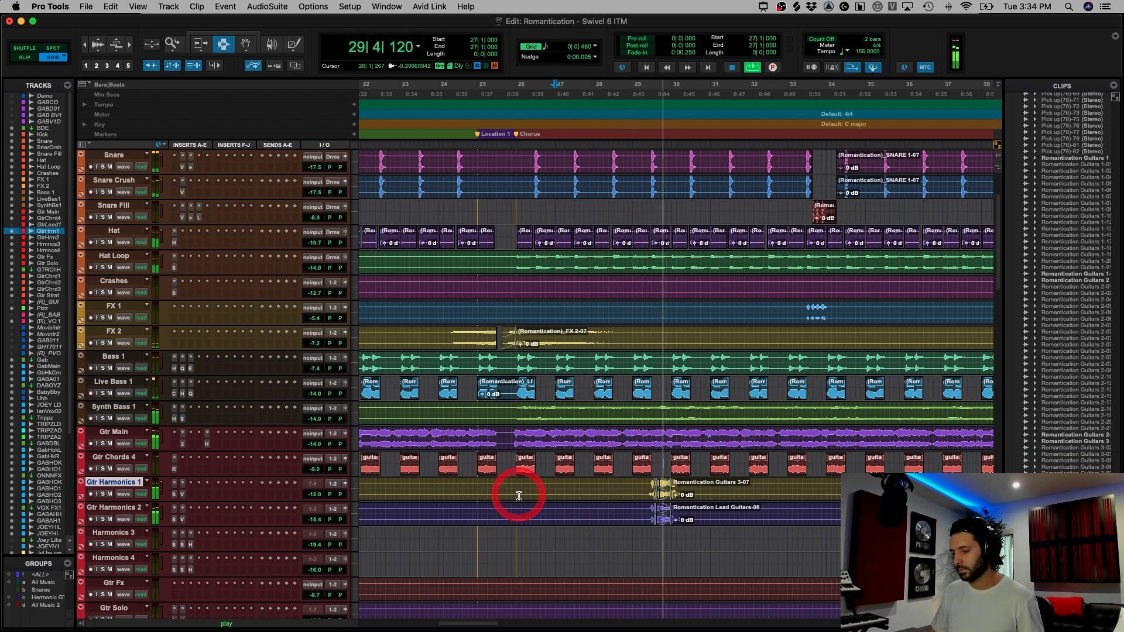
{"action": "left_click", "coordinate": [547, 512]}
{"action": "key", "text": "super+bracketleft"}
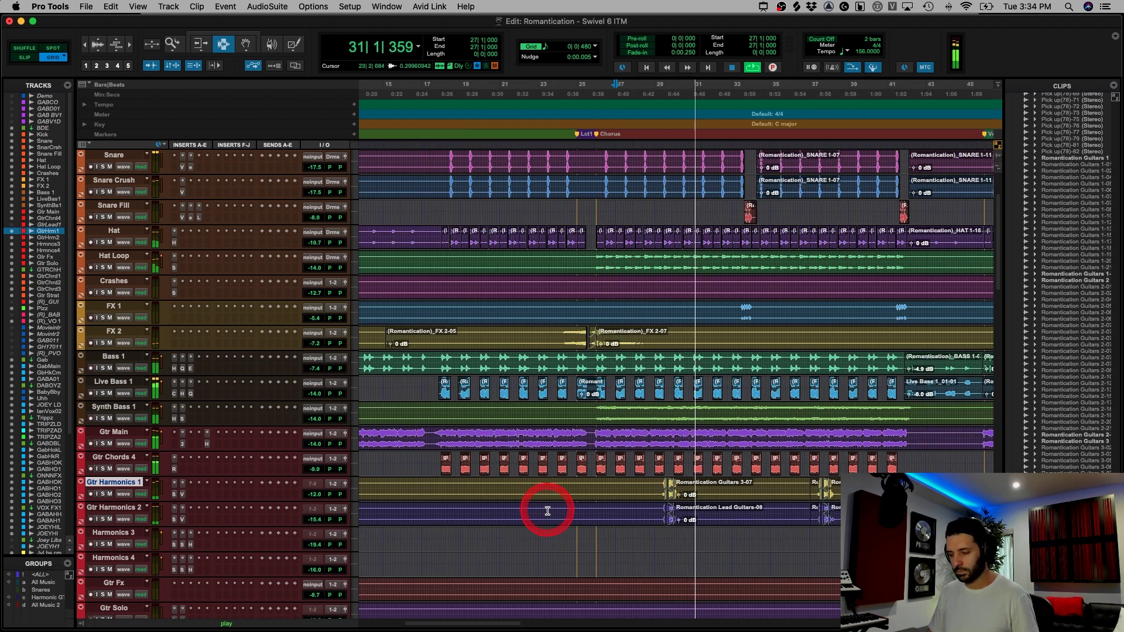
{"action": "key", "text": "space"}
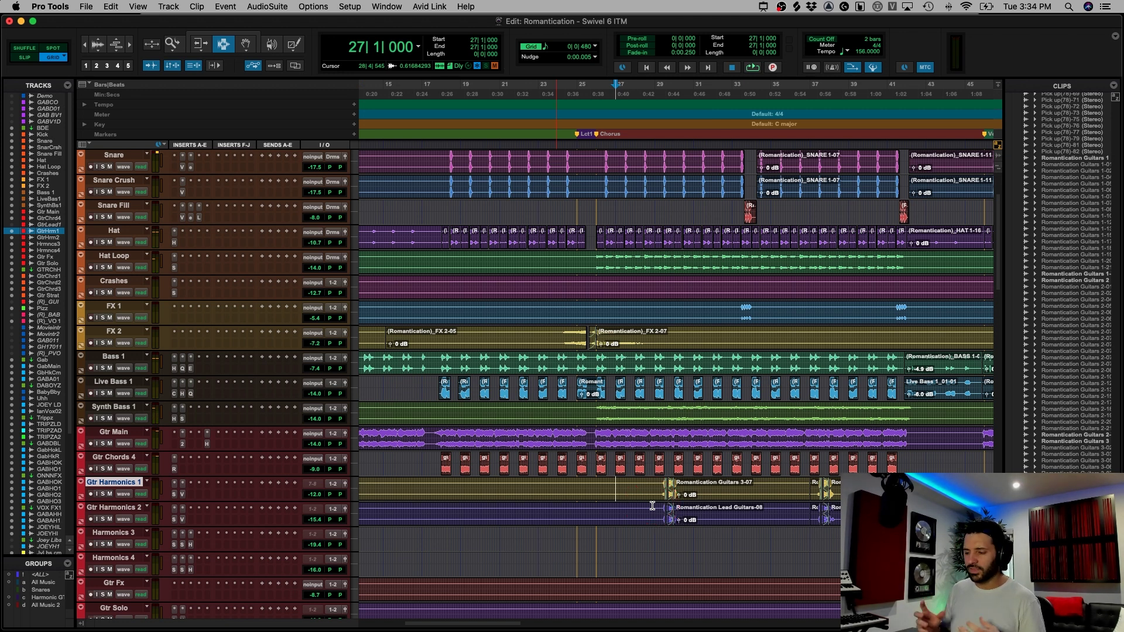
- Examine the Gtr Harmonics 1 and 2 clips around bars 29 to 31 of the first Chorus
{"action": "mouse_move", "coordinate": [652, 506]}
{"action": "left_mouse_down"}
{"action": "mouse_move", "coordinate": [715, 502]}
{"action": "mouse_move", "coordinate": [647, 495]}
{"action": "left_mouse_up"}
{"action": "left_click", "coordinate": [710, 516]}
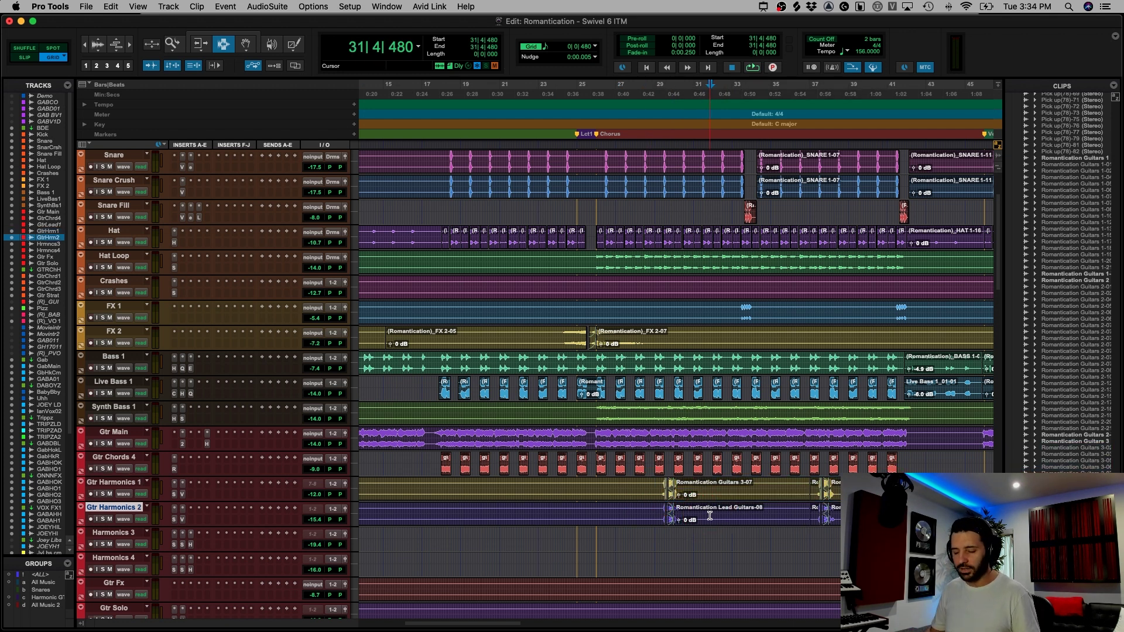
{"action": "left_click", "coordinate": [685, 495]}
{"action": "key", "text": "t"}
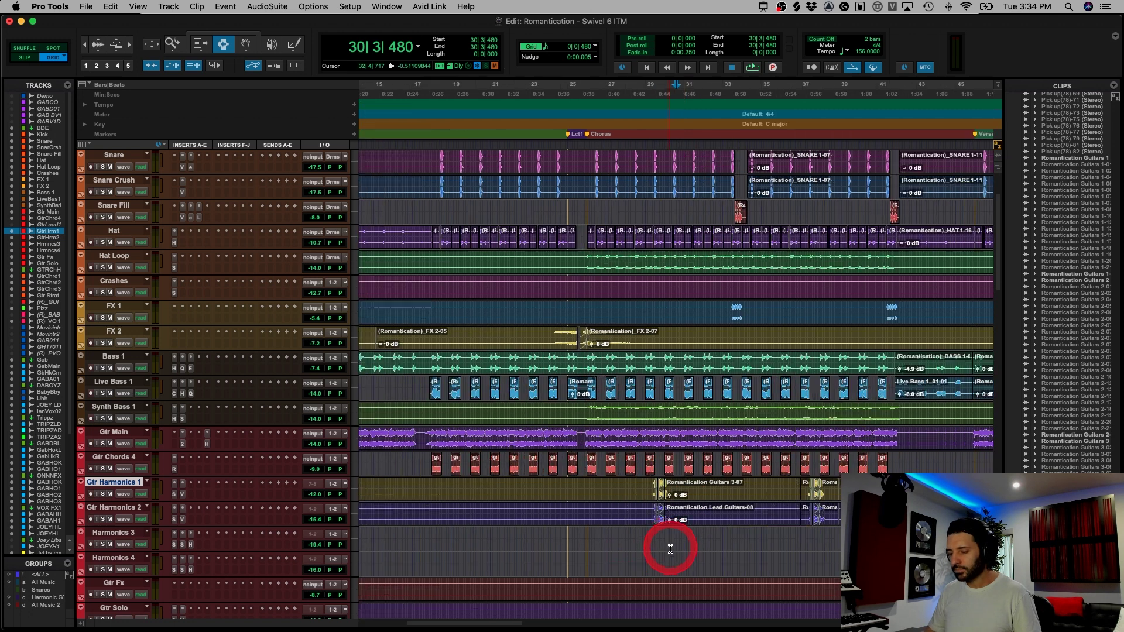
{"action": "left_click", "coordinate": [638, 514]}
- Find the first Harmonics 3 clip in Verse 2 and place the edit cursor near its start
{"action": "key", "text": "r"}
{"action": "key", "text": "r"}
{"action": "key", "text": "r"}
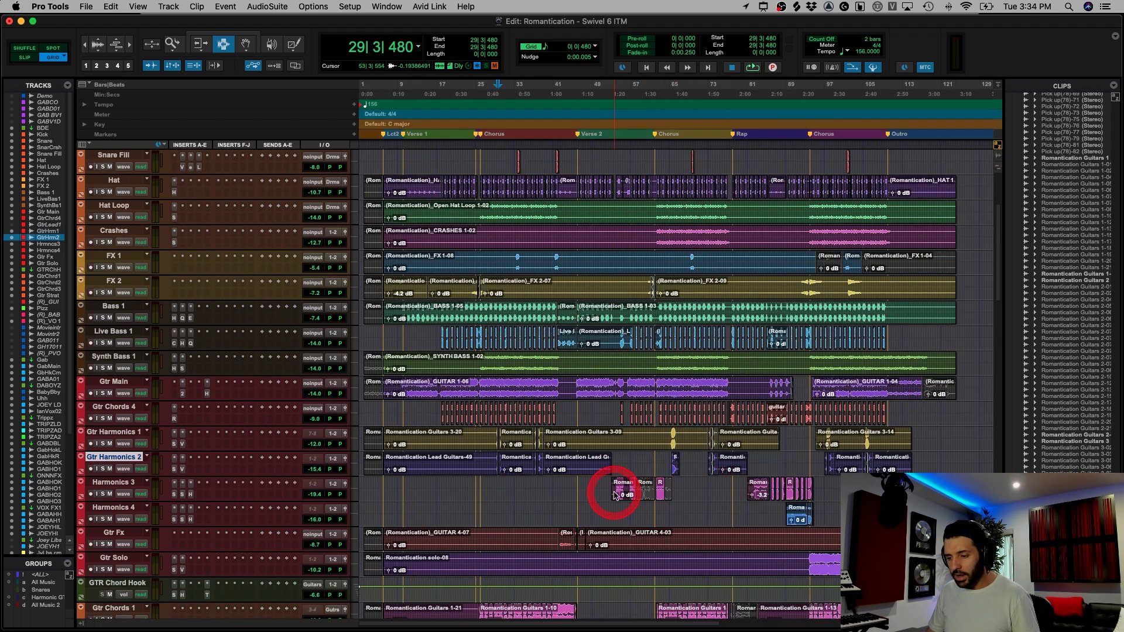
{"action": "left_click", "coordinate": [616, 483]}
{"action": "key", "text": "t"}
{"action": "key", "text": "t"}
{"action": "key", "text": "t"}
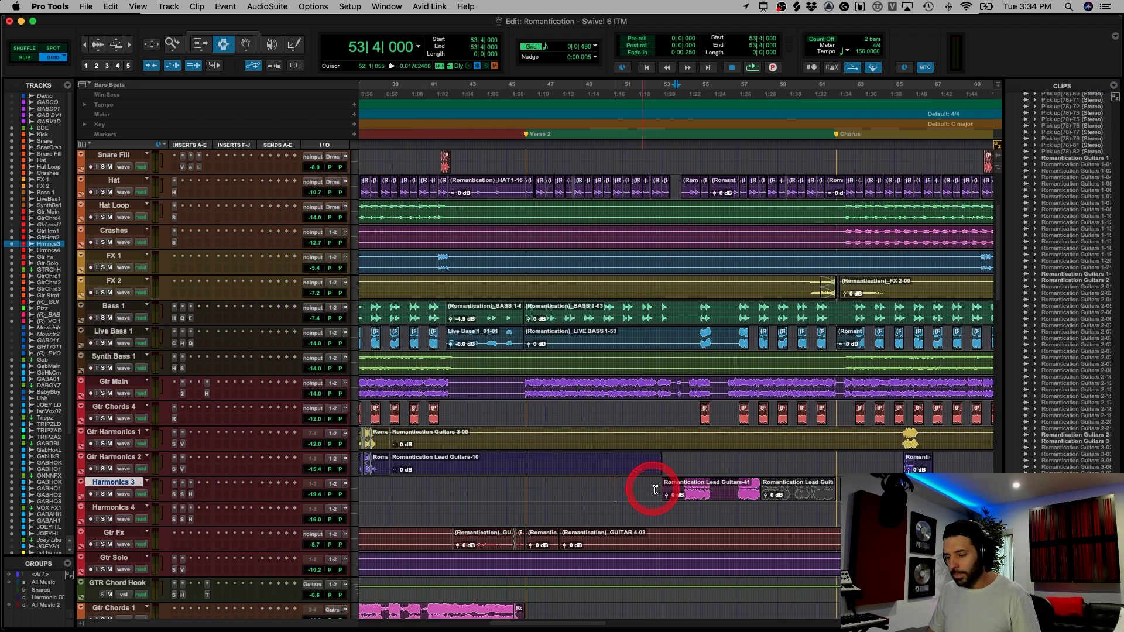
- Solo Harmonics 3 and audition its Verse 2 clip from 54|1|480
{"action": "left_click", "coordinate": [125, 495]}
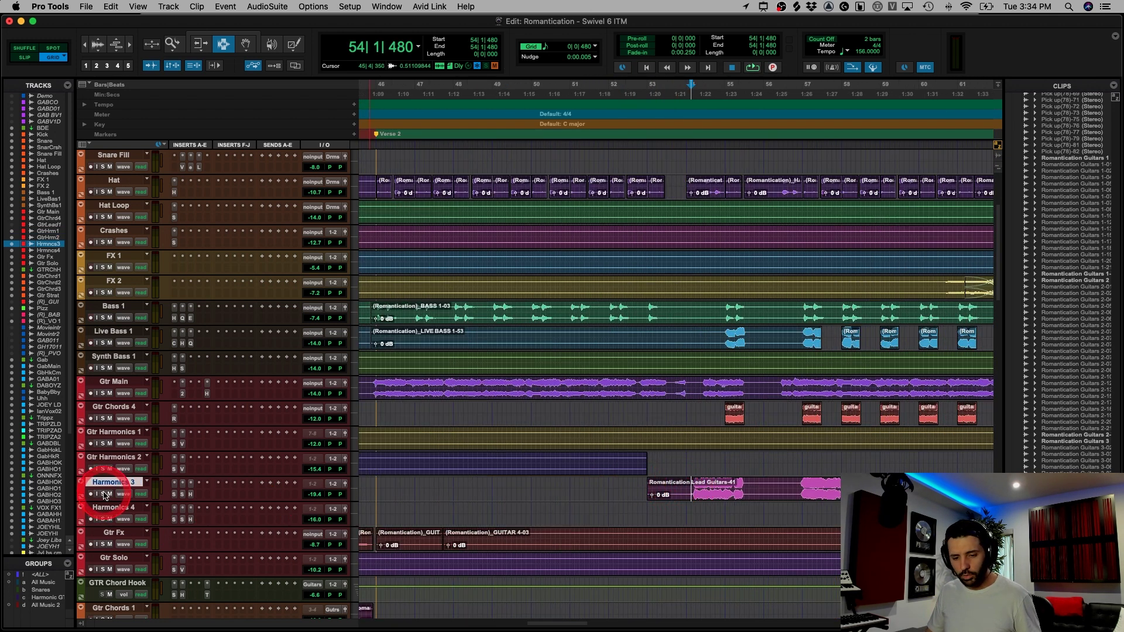
{"action": "key", "text": "space"}
{"action": "left_click", "coordinate": [175, 495]}
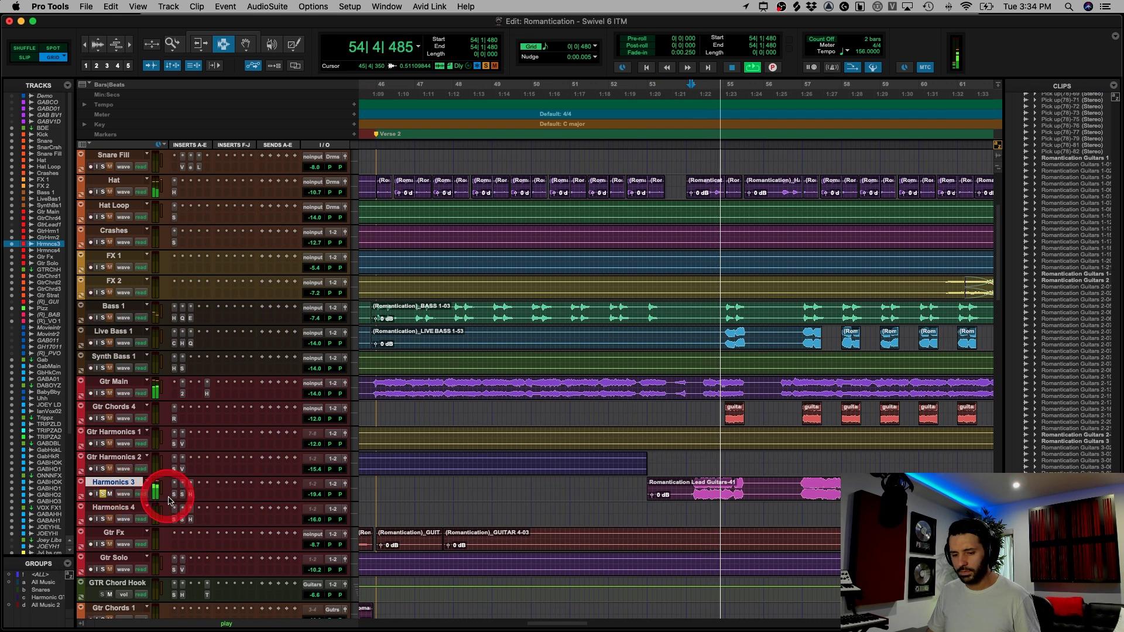
{"action": "key", "text": "space"}
- View the settings of the SSLChannel, AIR Spring Reverb and H-Comp inserts on Harmonics 3 one after another
{"action": "left_click", "coordinate": [175, 495]}
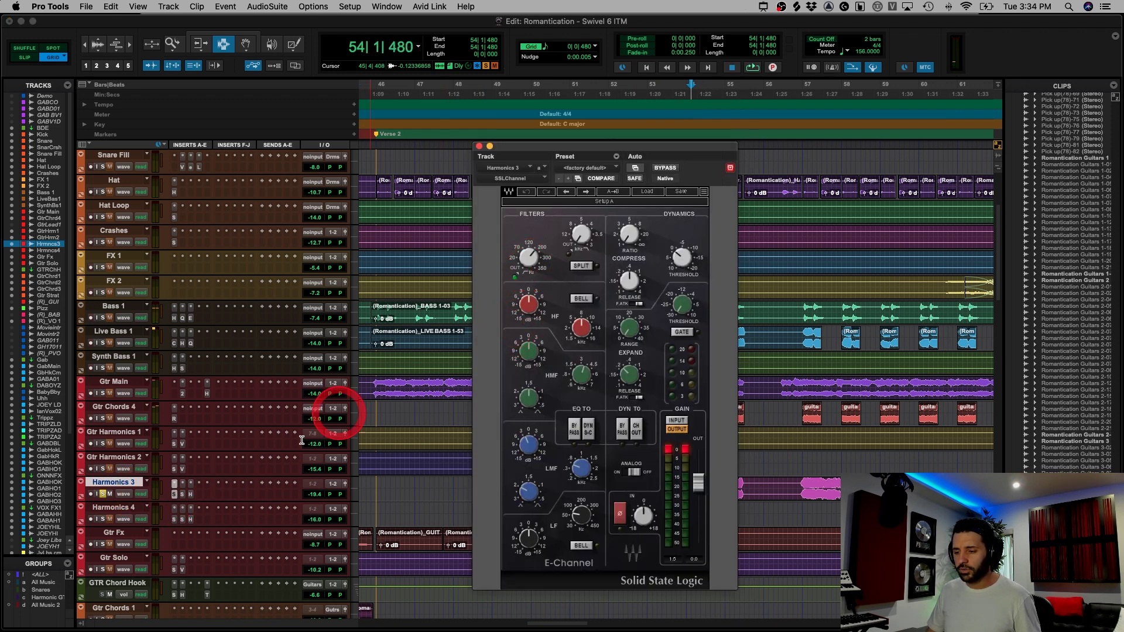
{"action": "left_click", "coordinate": [183, 495]}
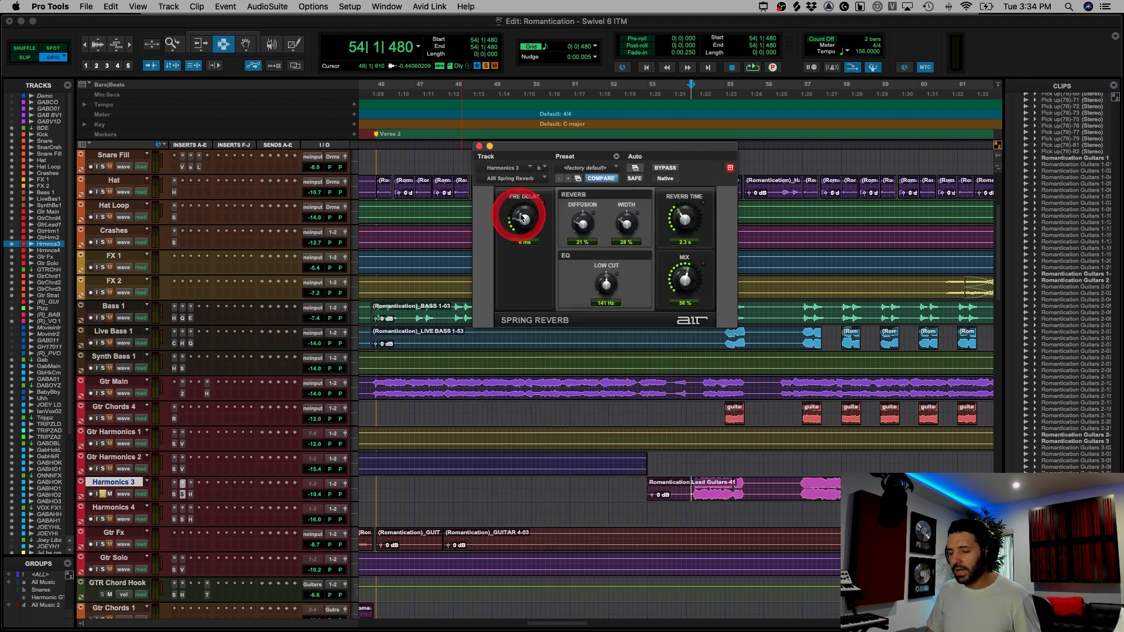
{"action": "left_click", "coordinate": [190, 495]}
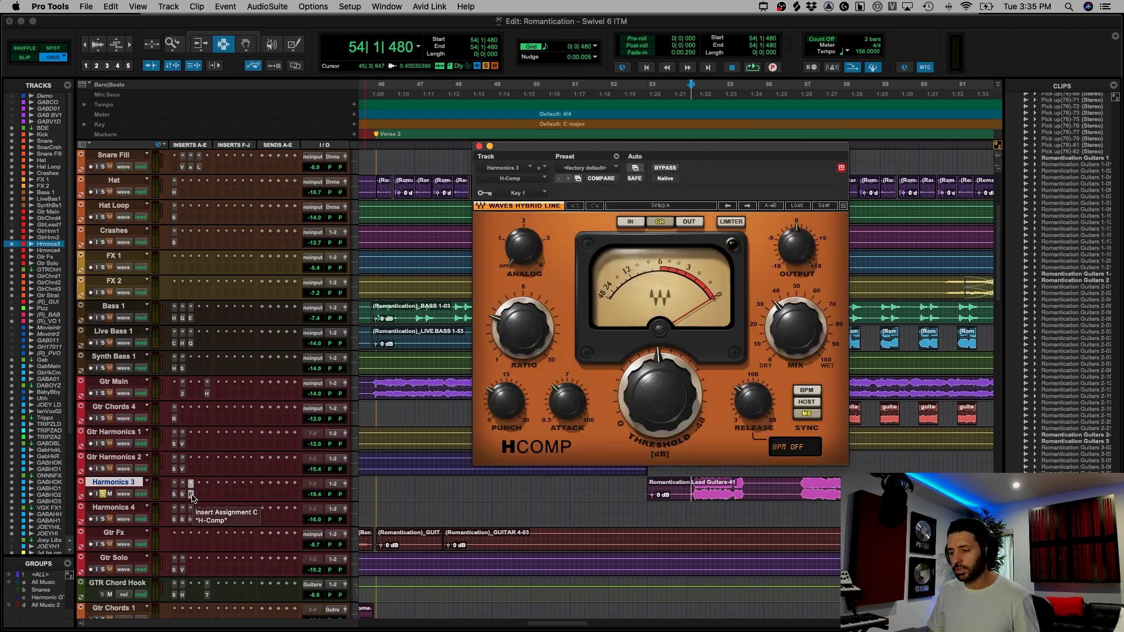
{"action": "left_click", "coordinate": [190, 496]}
- Play Harmonics 3 from 54|1|480 with its three inserts bypassed, and replay it with them active
{"action": "key", "text": "space"}
{"action": "left_click", "coordinate": [175, 496]}
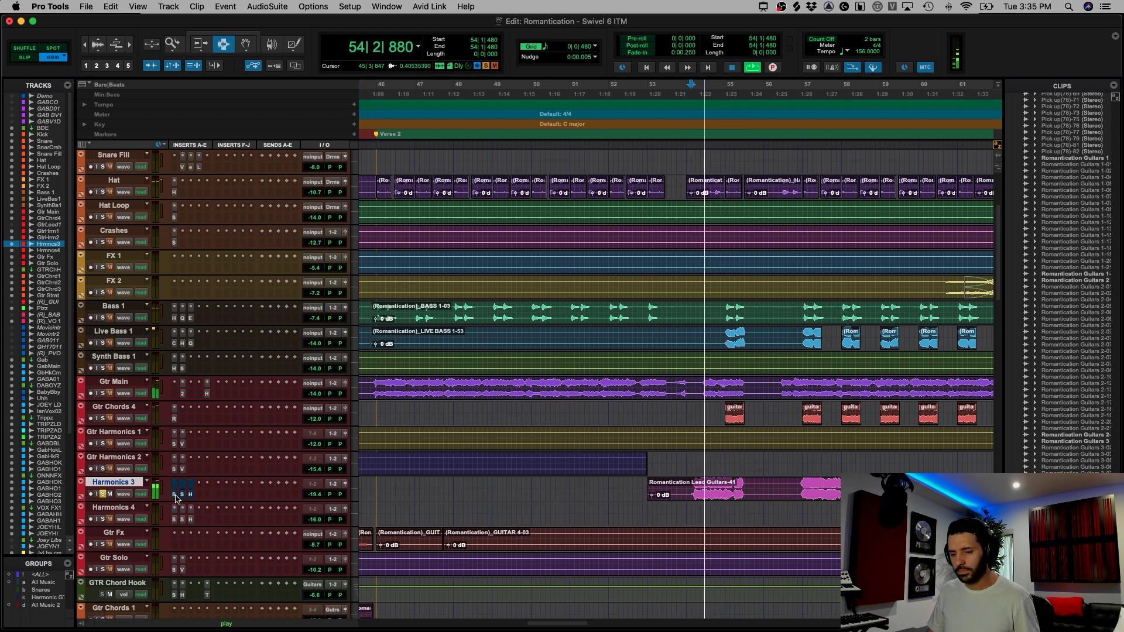
{"action": "left_click", "coordinate": [175, 496]}
{"action": "key", "text": "space"}
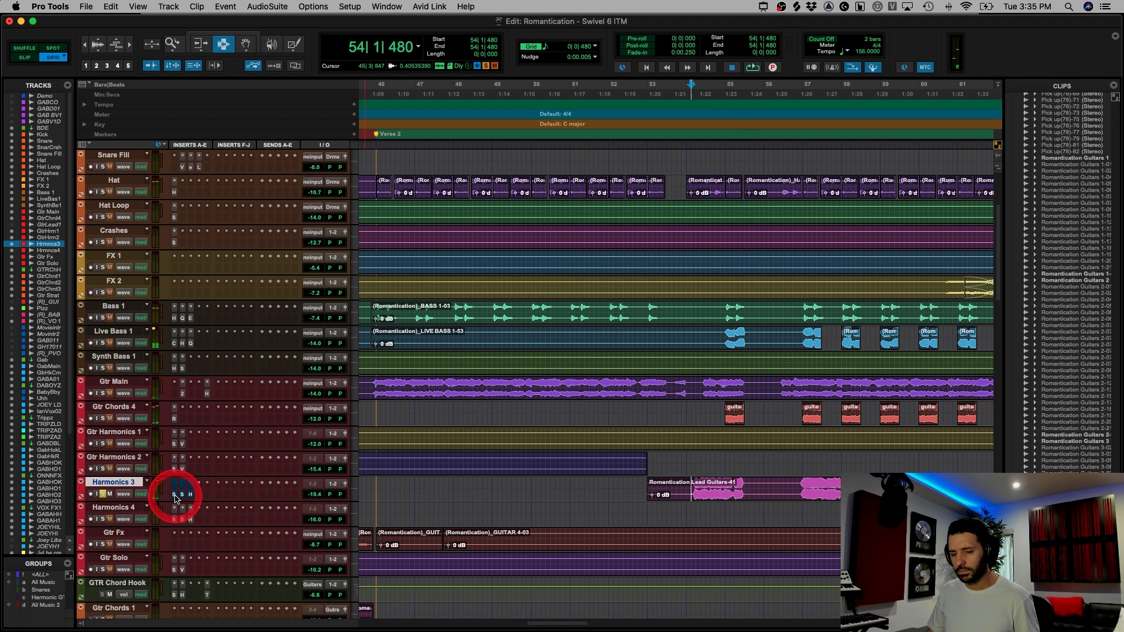
{"action": "key", "text": "space"}
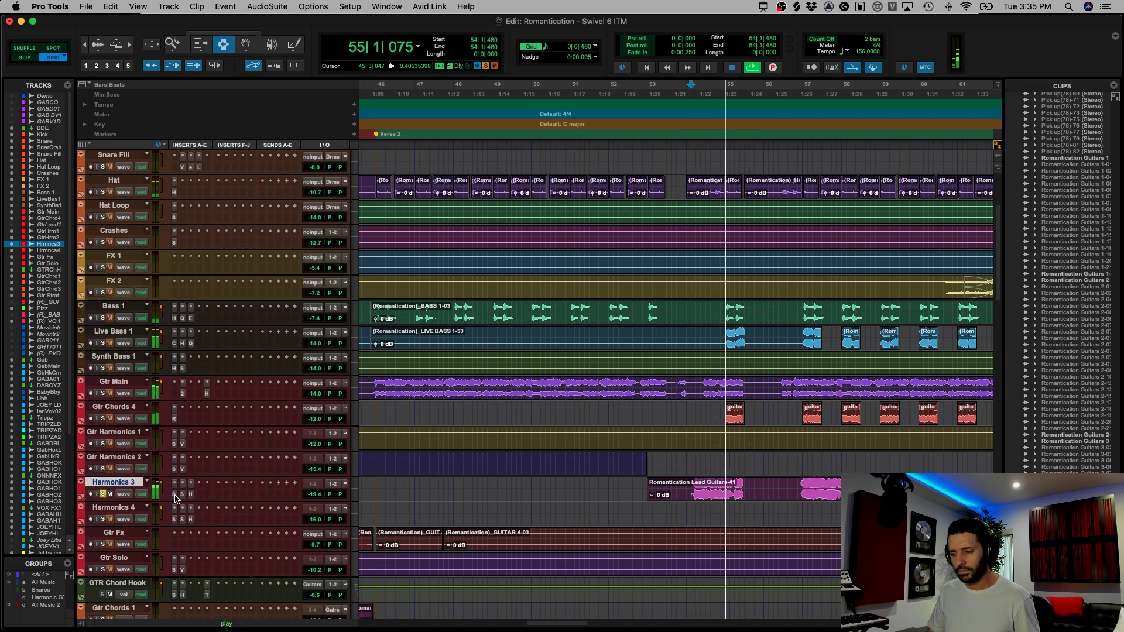
- Stop playback, switch the solo from Harmonics 3 to Harmonics 4, and place the edit cursor at 89|1|000 near the start of its Rap clip
{"action": "key", "text": "space"}
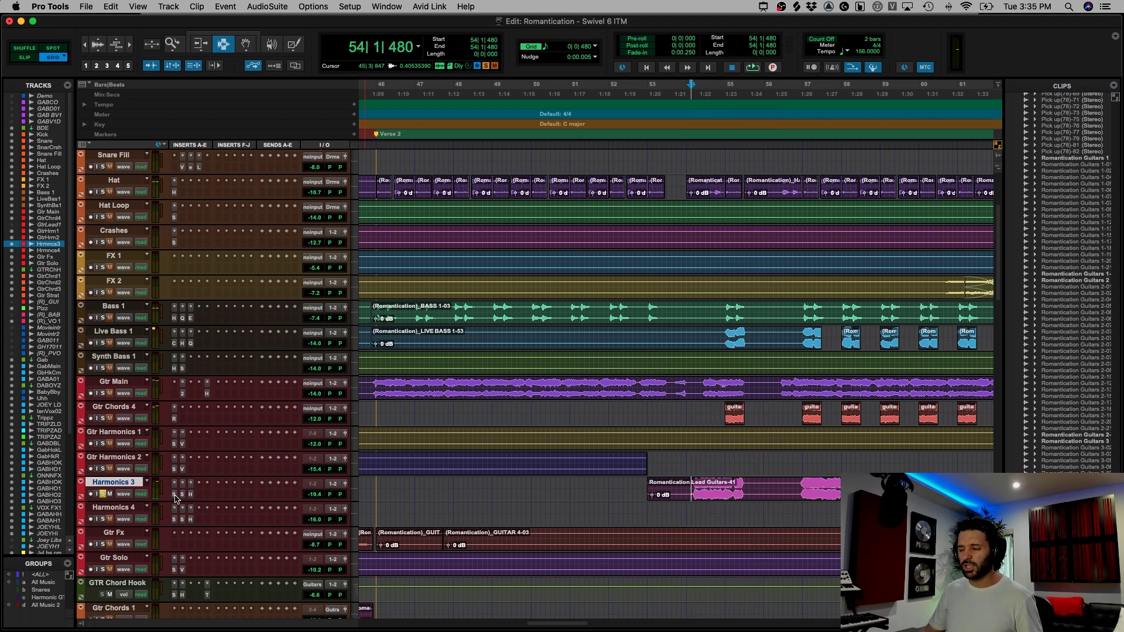
{"action": "left_click_drag", "start_coordinate": [146, 493], "coordinate": [107, 496]}
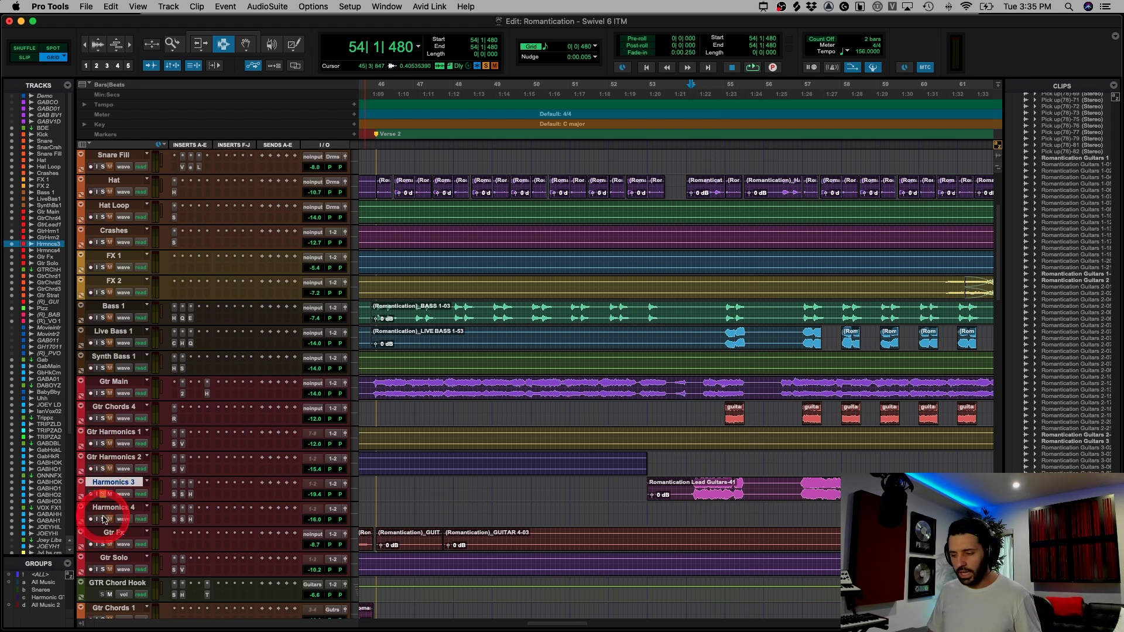
{"action": "left_click", "coordinate": [104, 520]}
{"action": "key", "text": "alt+a"}
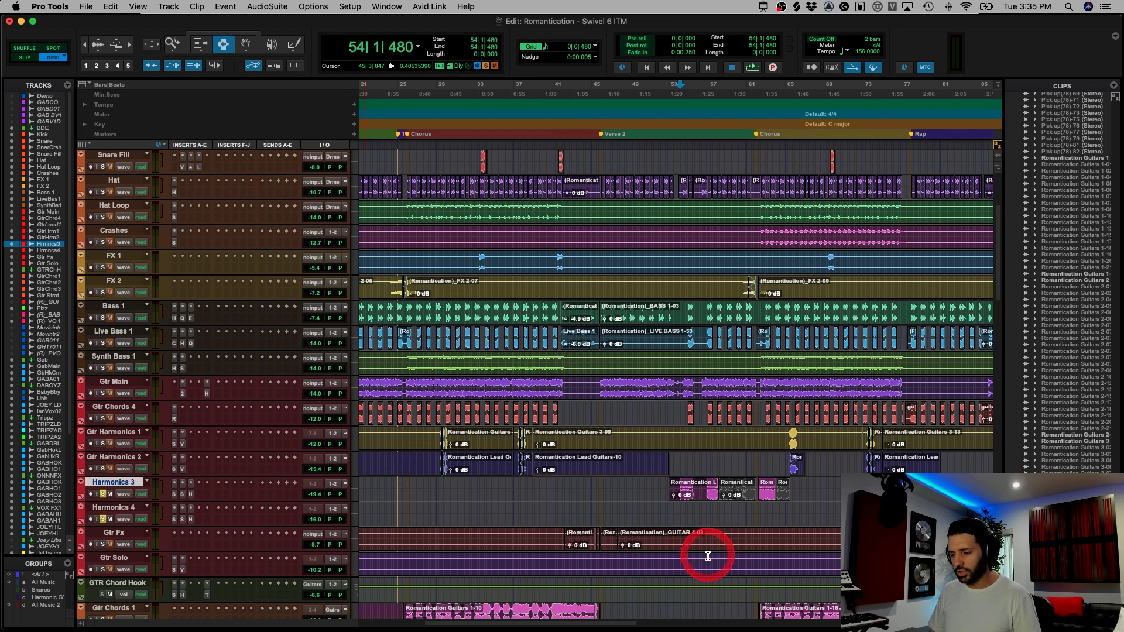
{"action": "left_click", "coordinate": [803, 518]}
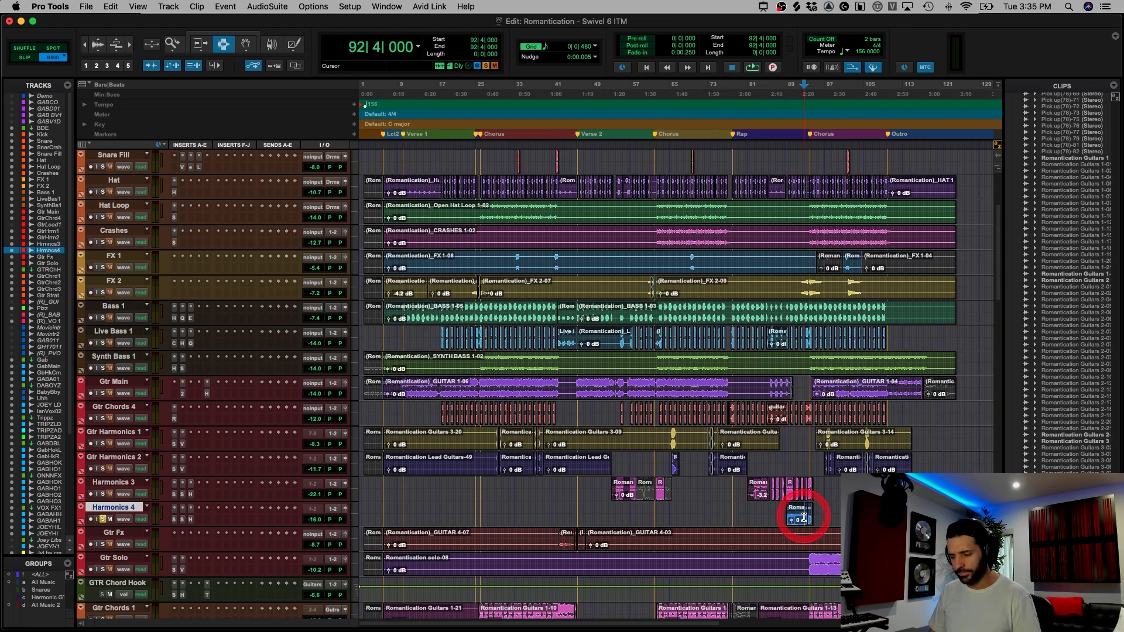
{"action": "key", "text": "super+bracketright"}
{"action": "key", "text": "super+bracketright"}
{"action": "key", "text": "super+bracketright"}
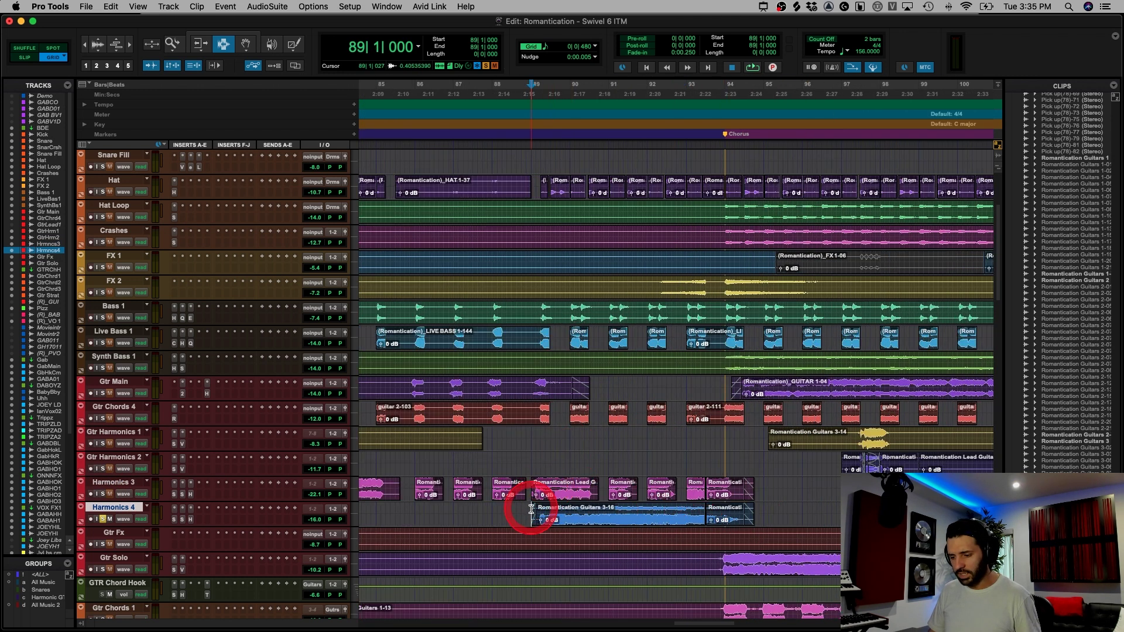
- Audition Harmonics 4 from 89|1|000 while viewing the settings of its SSLChannel and AIR Spring Reverb inserts
{"action": "key", "text": "space"}
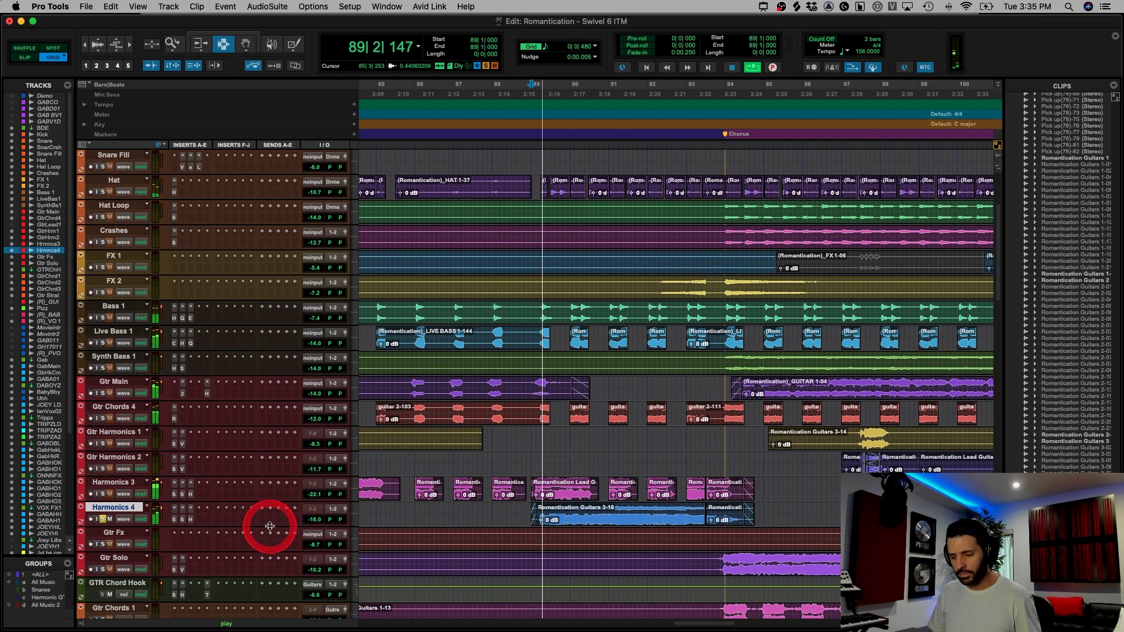
{"action": "left_click", "coordinate": [176, 520]}
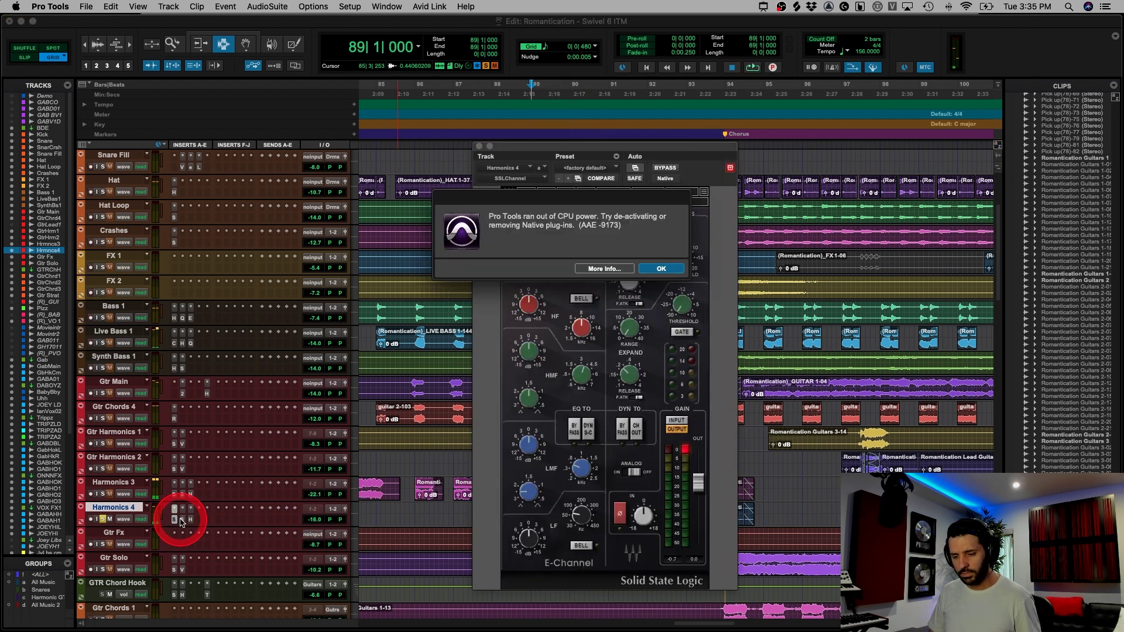
{"action": "key", "text": "Return"}
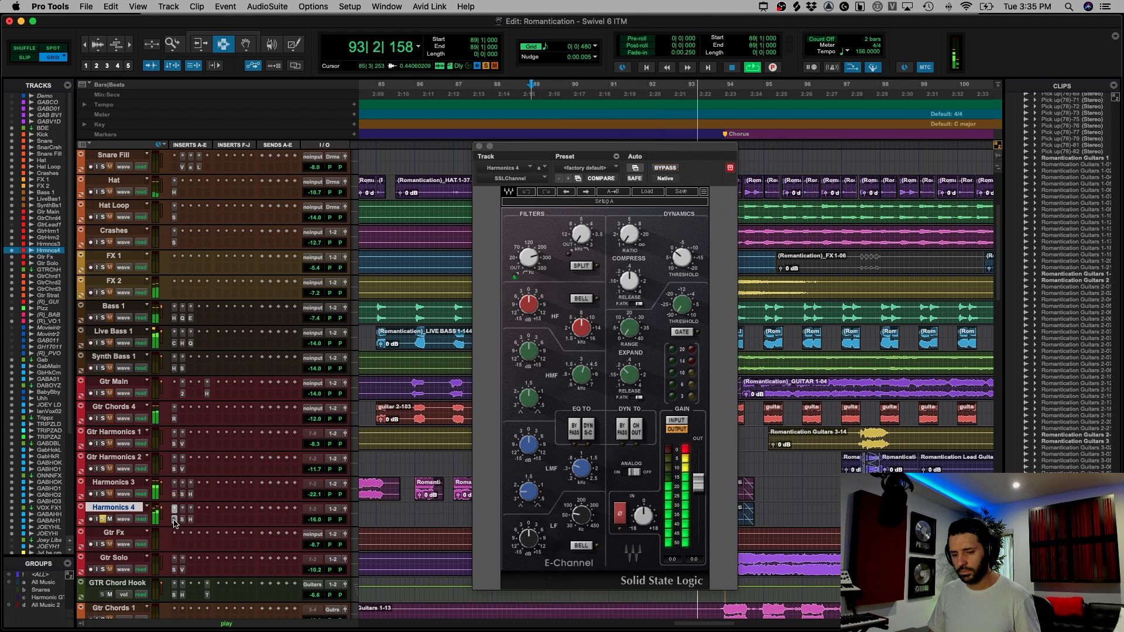
{"action": "mouse_move", "coordinate": [174, 523]}
{"action": "left_mouse_down"}
{"action": "mouse_move", "coordinate": [195, 522]}
{"action": "mouse_move", "coordinate": [166, 517]}
{"action": "mouse_move", "coordinate": [184, 521]}
{"action": "left_mouse_up"}
{"action": "left_click", "coordinate": [526, 272]}
{"action": "key", "text": "space"}
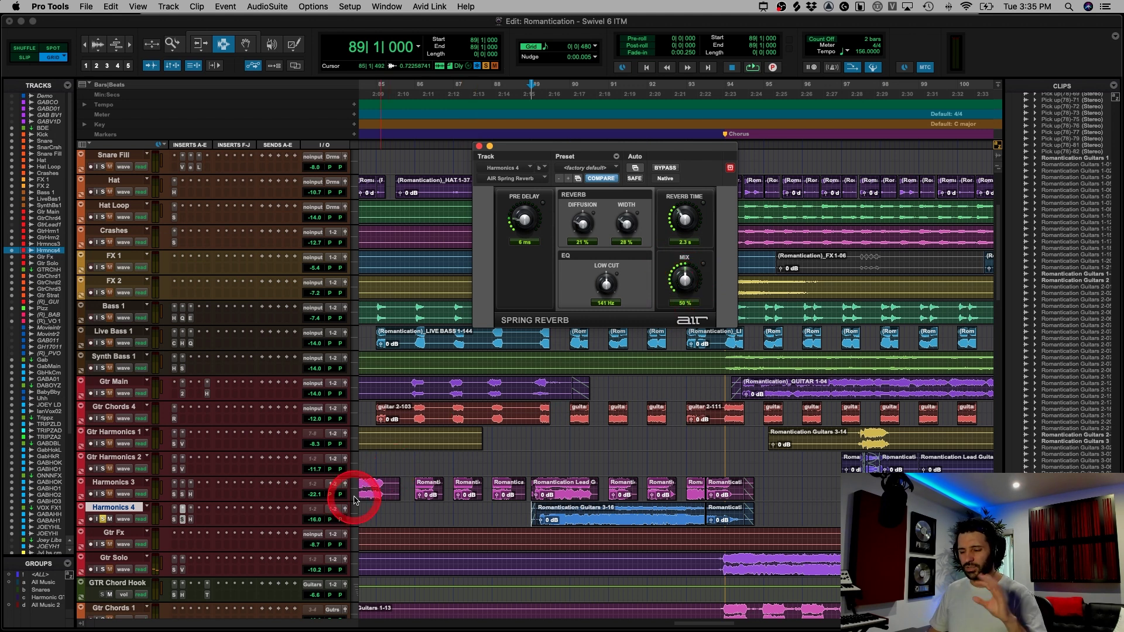
- Highlight the Harmonics 4 passage and the Gtr Chords 4 passage from 89|1|480 to 93|4|480 to compare the parts
{"action": "left_click", "coordinate": [542, 509]}
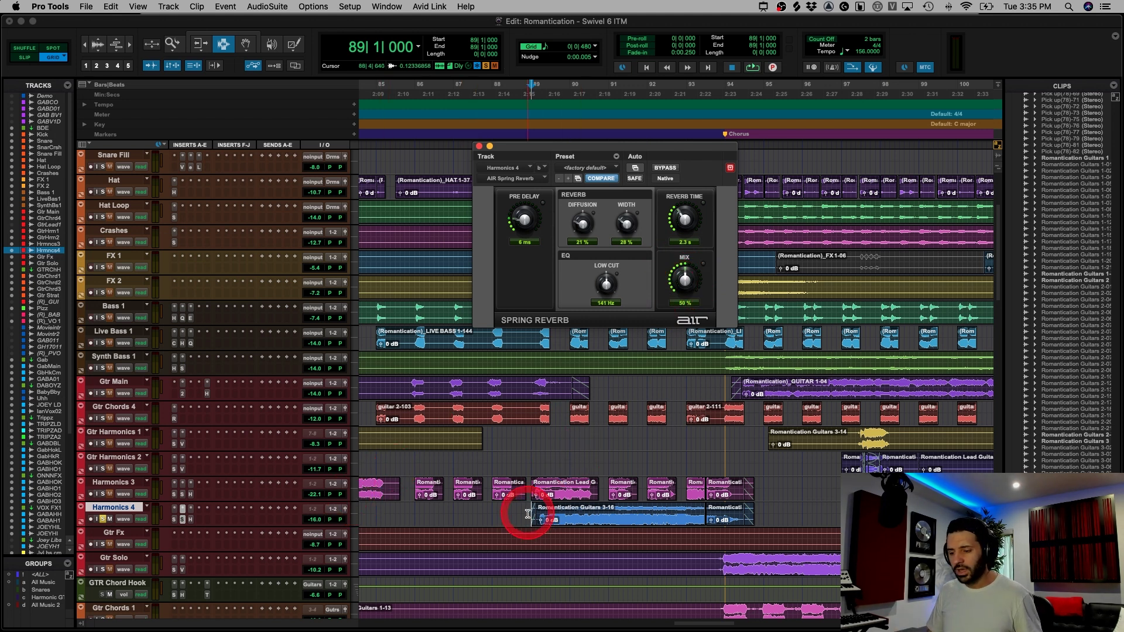
{"action": "left_click_drag", "start_coordinate": [528, 514], "coordinate": [689, 519]}
{"action": "left_click_drag", "start_coordinate": [535, 413], "coordinate": [720, 408]}
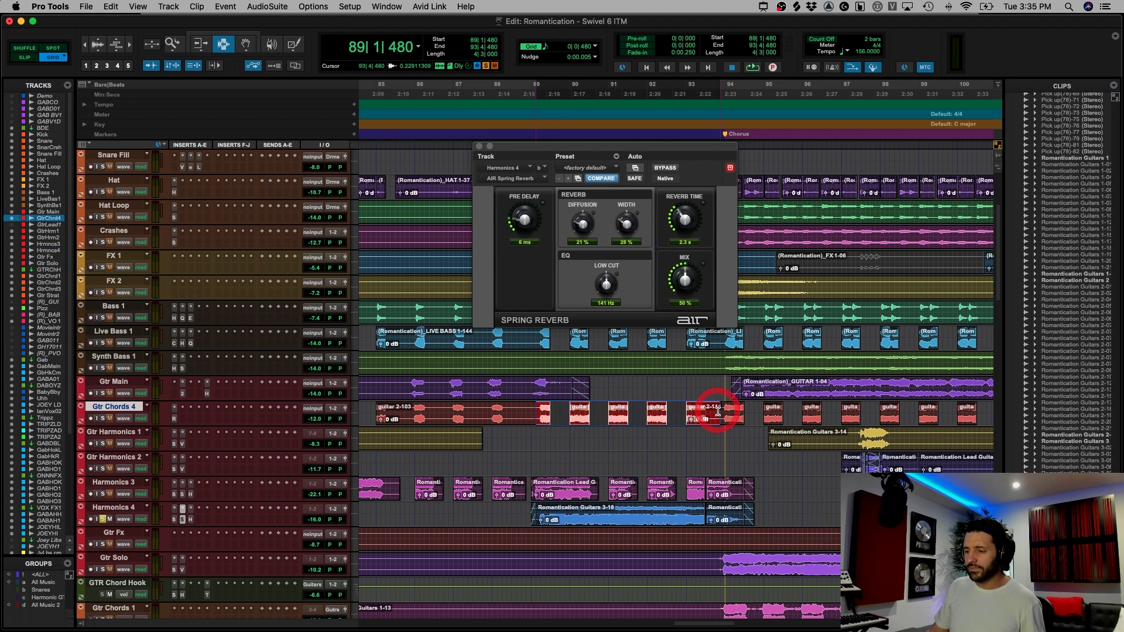
{"action": "scroll", "coordinate": [697, 410], "scroll_direction": "down", "scroll_amount": 1}
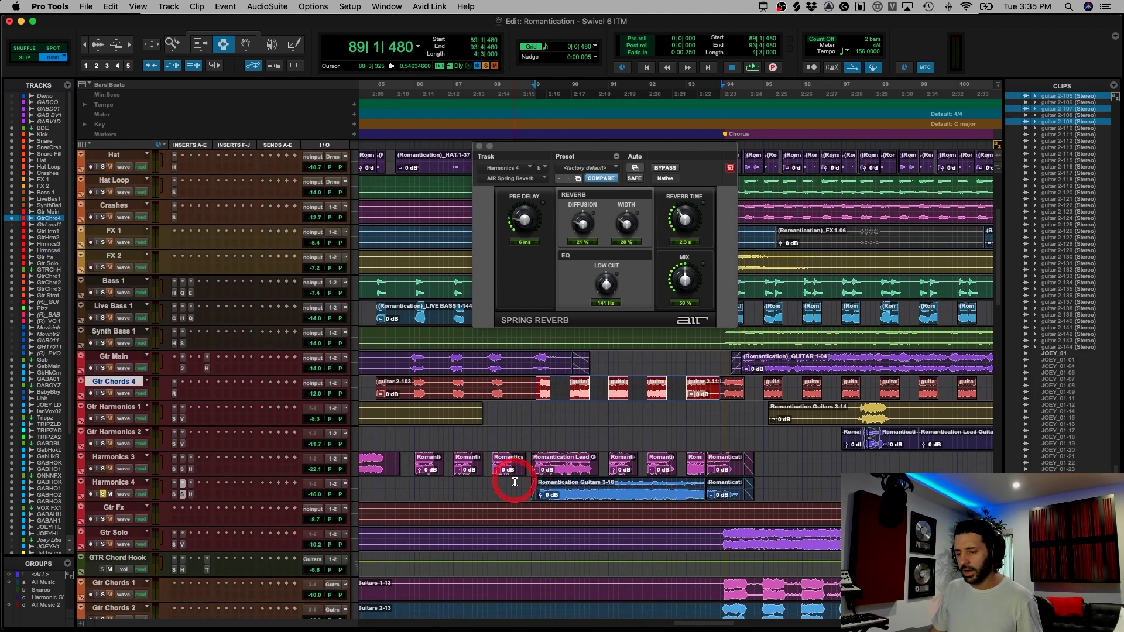
- Place the edit cursor at 87|4|480 and solo all tracks from Gtr Main through Harmonics 4
{"action": "left_click", "coordinate": [507, 481]}
{"action": "left_click", "coordinate": [488, 481]}
{"action": "left_click", "coordinate": [97, 495]}
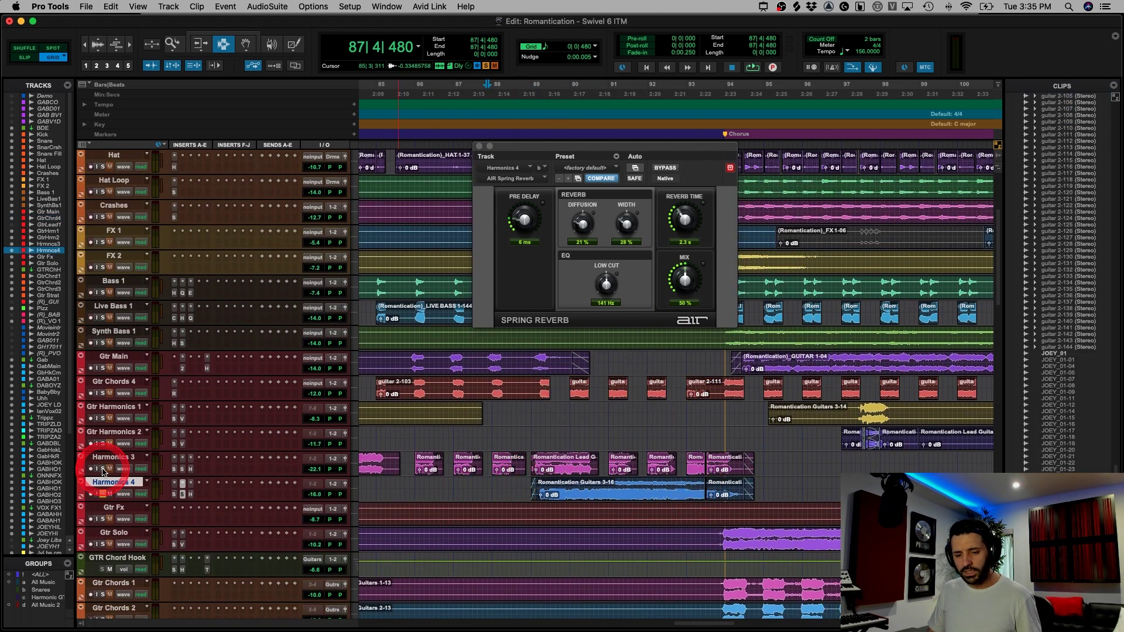
{"action": "left_click_drag", "start_coordinate": [104, 468], "coordinate": [117, 370]}
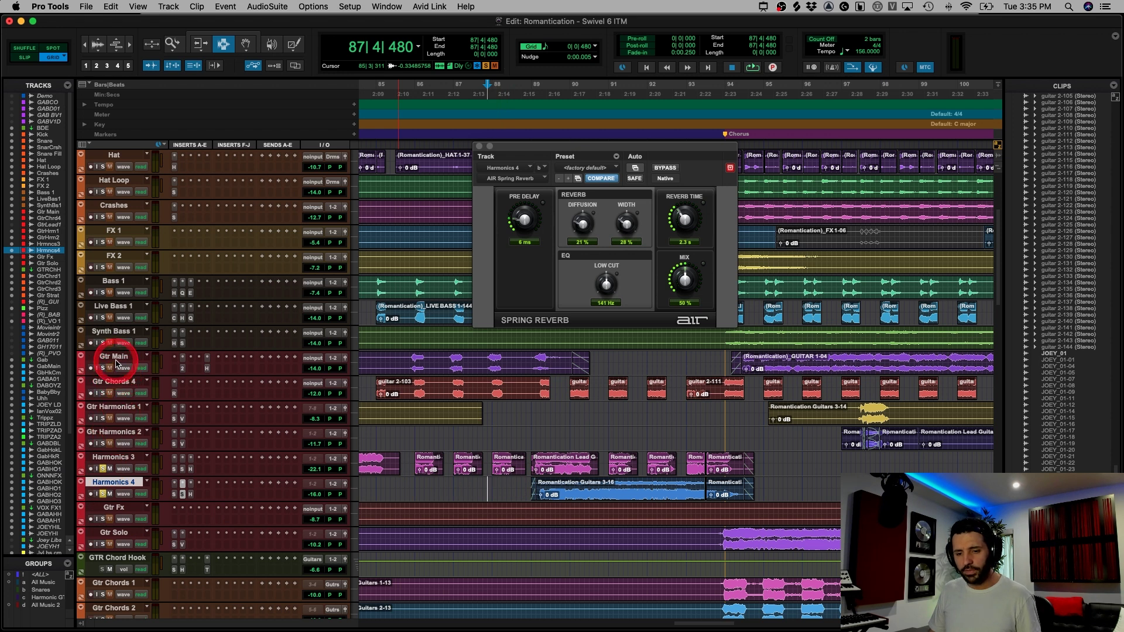
{"action": "left_click", "coordinate": [107, 357], "text": "shift"}
{"action": "left_click", "coordinate": [104, 368], "text": "alt+shift"}
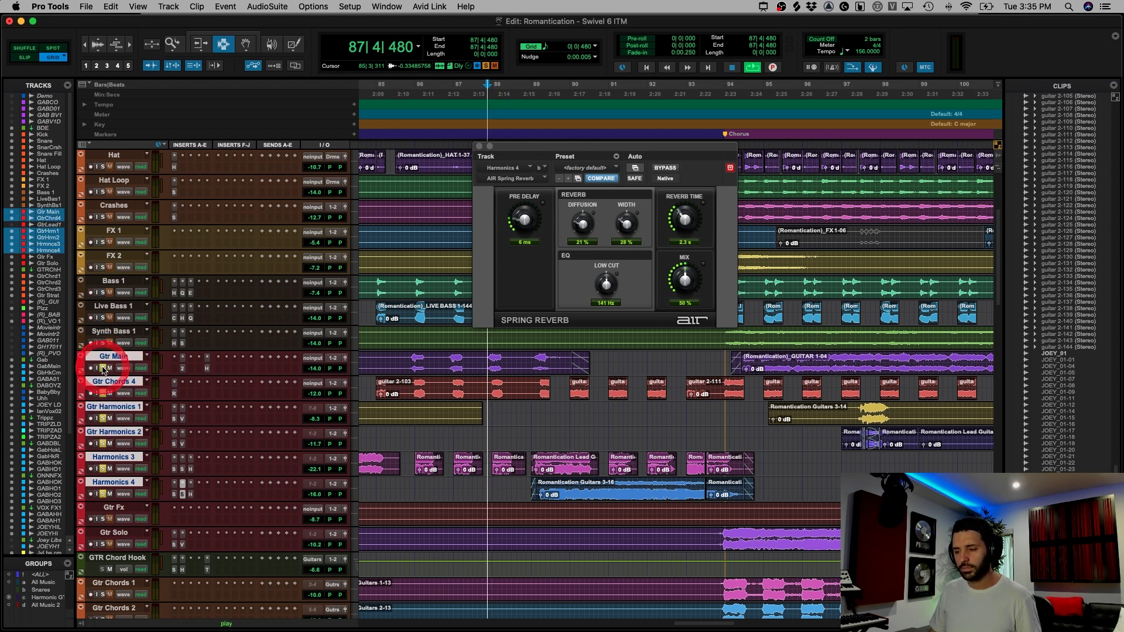
- Audition the soloed guitar and harmonics tracks together from 87|4|480 into the Chorus, and clear their solos
{"action": "key", "text": "space"}
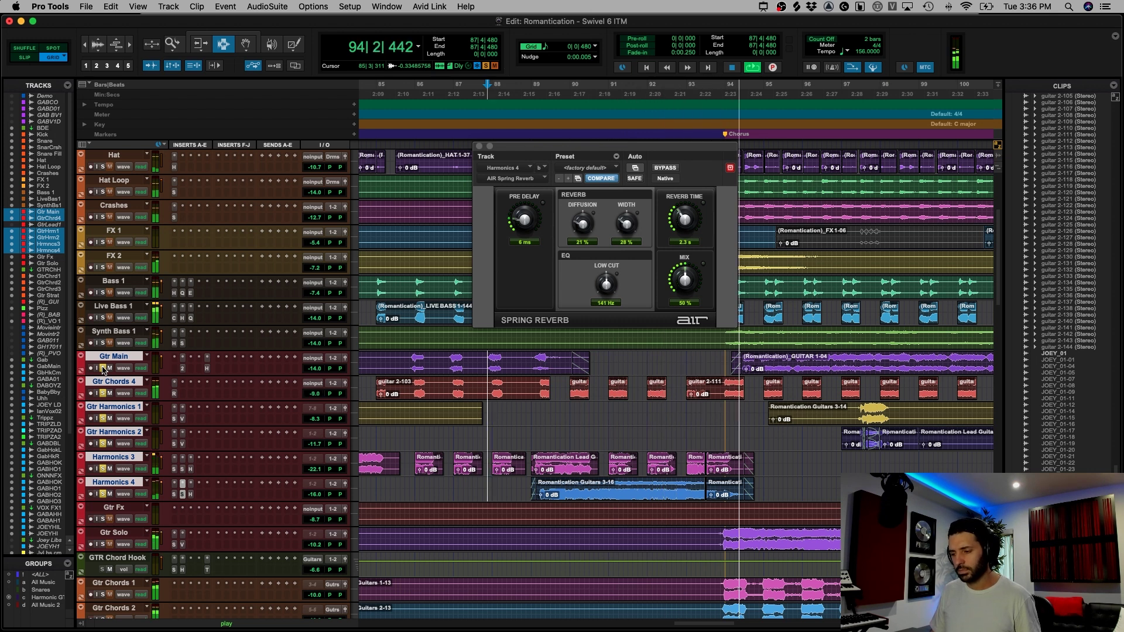
{"action": "left_click", "coordinate": [103, 368]}
{"action": "key", "text": "space"}
{"action": "key", "text": "super+bracketleft"}
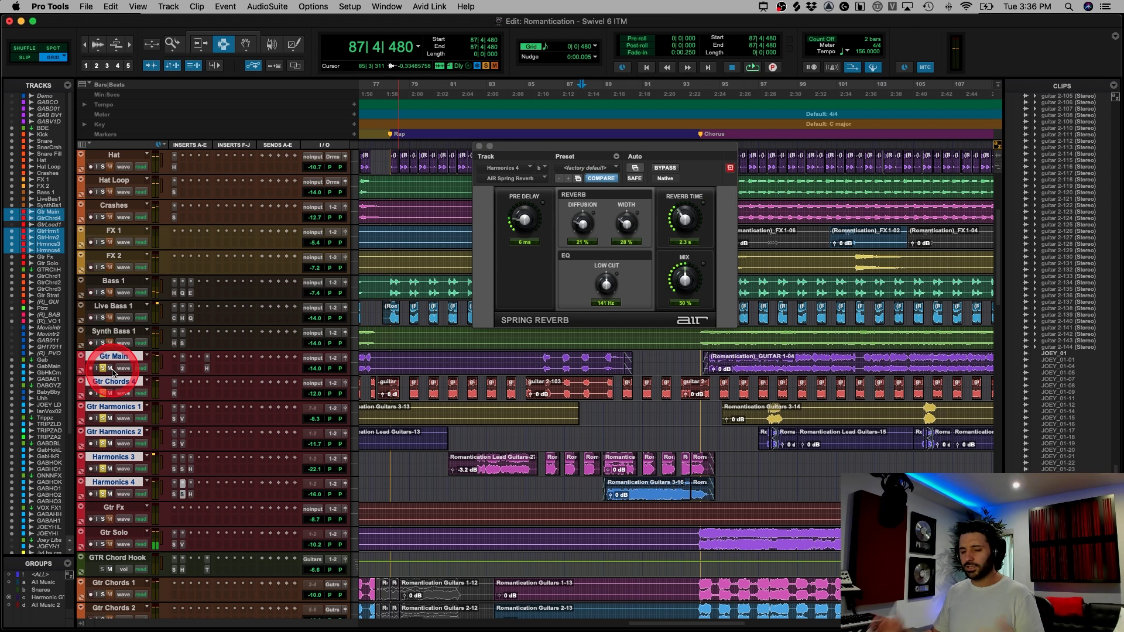
{"action": "left_click", "coordinate": [121, 507]}
{"action": "left_click", "coordinate": [103, 495], "text": "alt"}
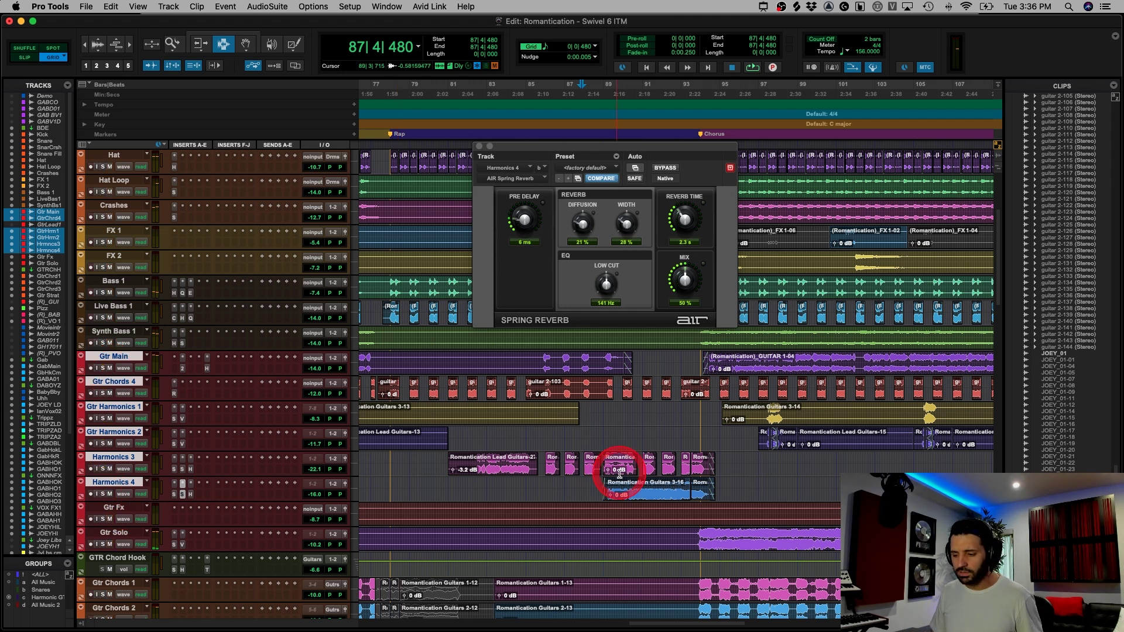
- Close the AIR Spring Reverb window and return the edit cursor to the Harmonics 4 clip at 89|1|000
{"action": "left_click", "coordinate": [578, 484]}
{"action": "key", "text": "super+bracketleft"}
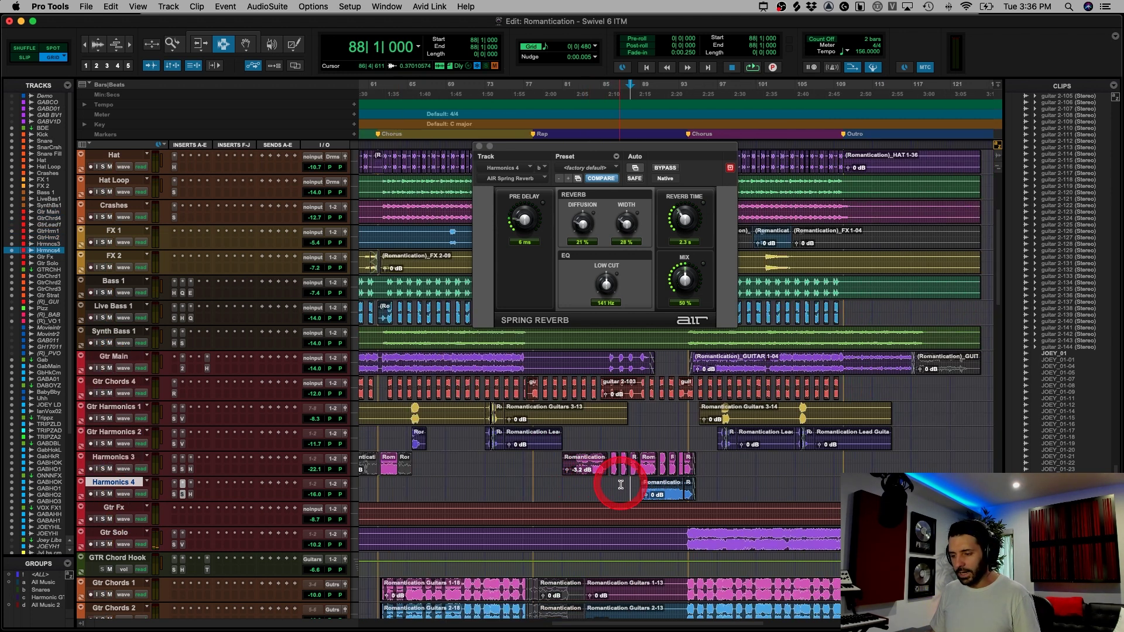
{"action": "left_click", "coordinate": [479, 147]}
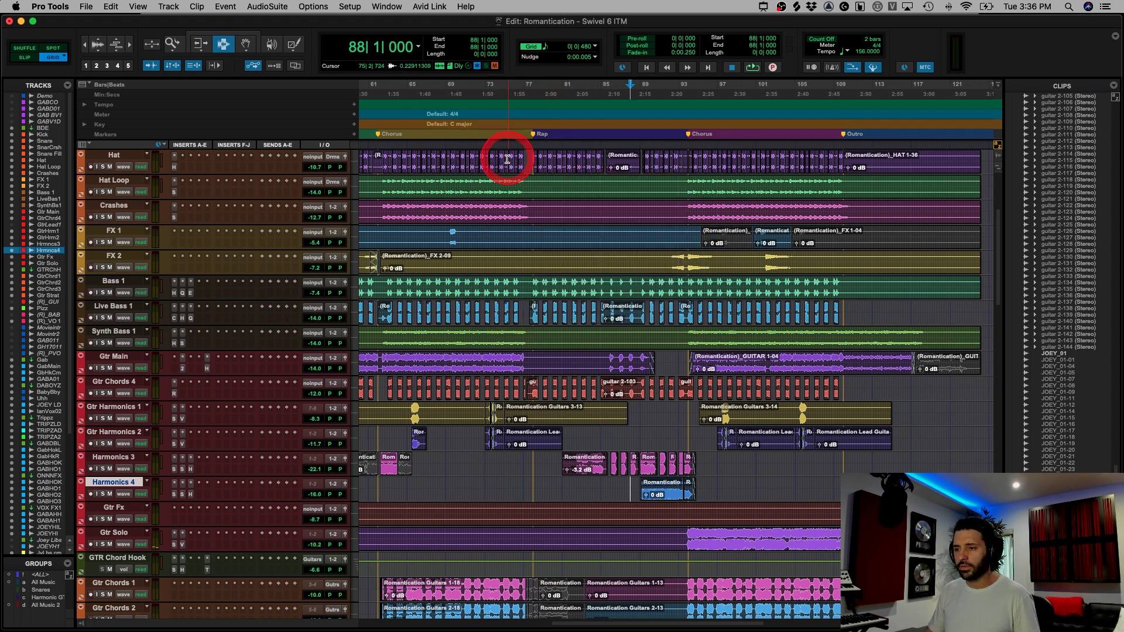
{"action": "scroll", "coordinate": [616, 339], "scroll_direction": "down", "scroll_amount": 3}
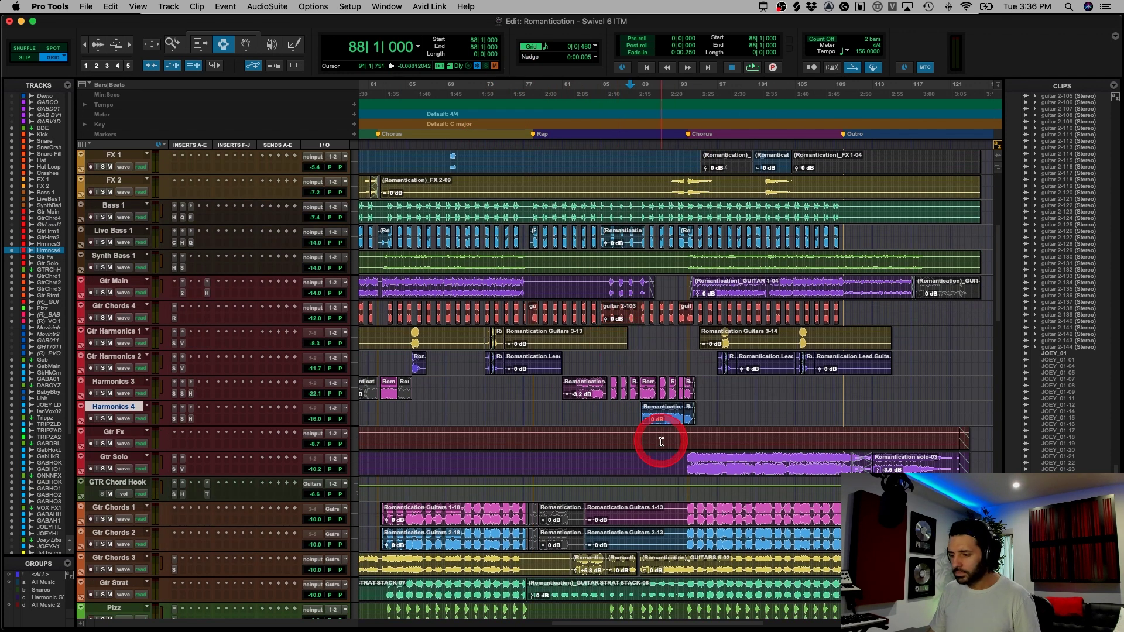
{"action": "left_click", "coordinate": [663, 412]}
{"action": "scroll", "coordinate": [650, 413], "scroll_direction": "up", "scroll_amount": 1}
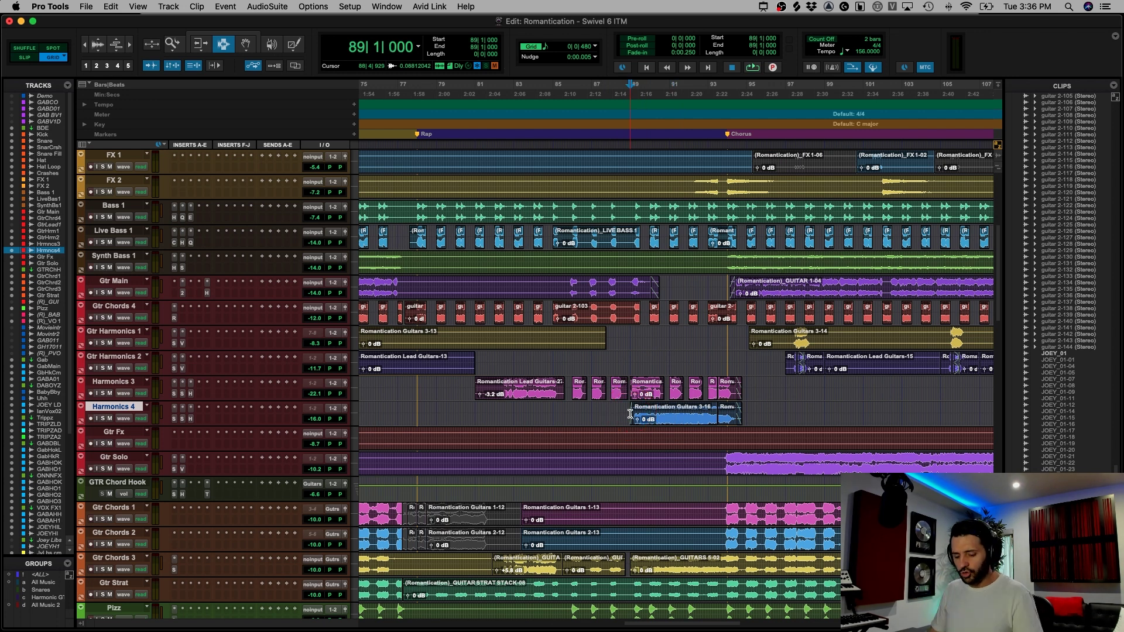
- Solo Gtr Fx and place the edit cursor at 42|1|872, at the start of its clip before Verse 2
{"action": "scroll", "coordinate": [630, 414], "scroll_direction": "down", "scroll_amount": 2}
{"action": "scroll", "coordinate": [630, 414], "scroll_direction": "up", "scroll_amount": 2}
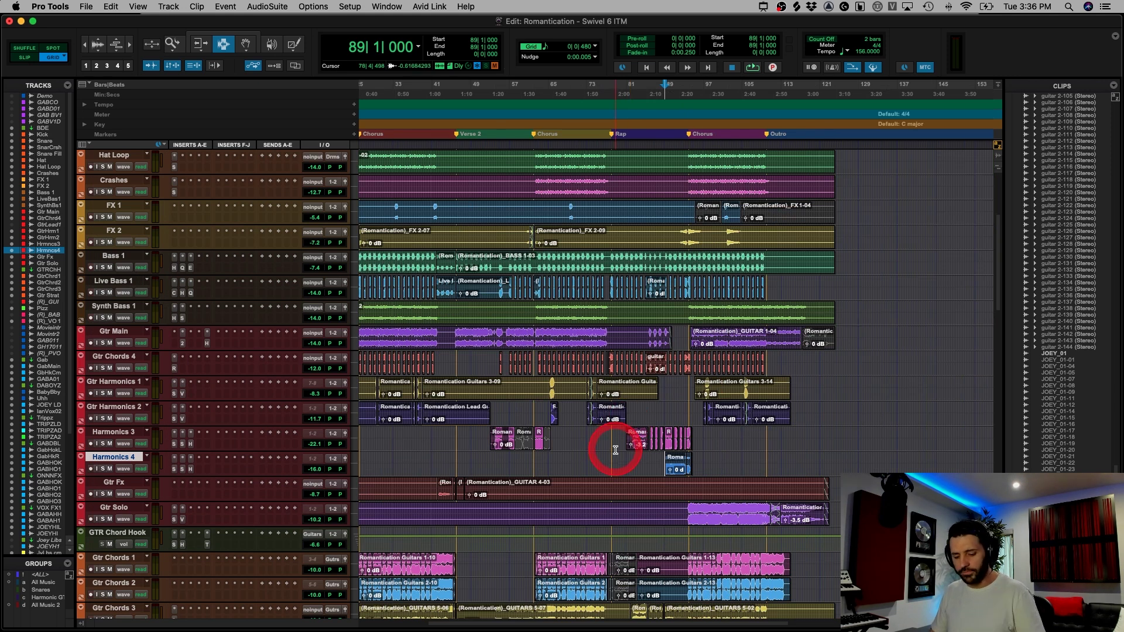
{"action": "scroll", "coordinate": [521, 468], "scroll_direction": "down", "scroll_amount": 1}
{"action": "left_click", "coordinate": [459, 484]}
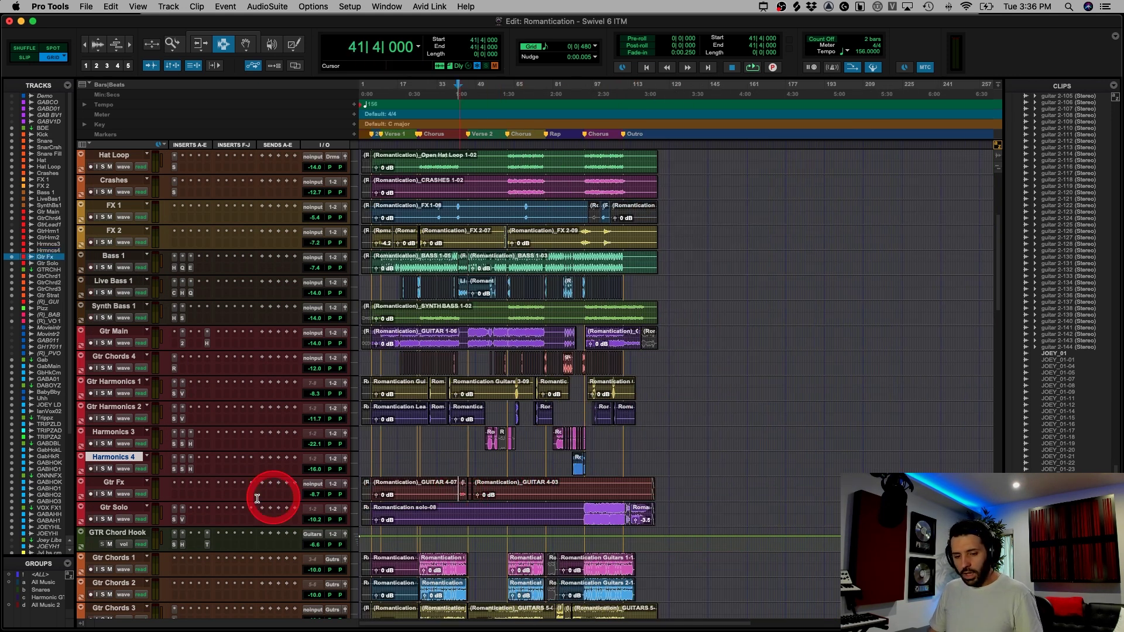
{"action": "left_click", "coordinate": [102, 494]}
{"action": "left_click", "coordinate": [475, 495]}
{"action": "left_click", "coordinate": [465, 491]}
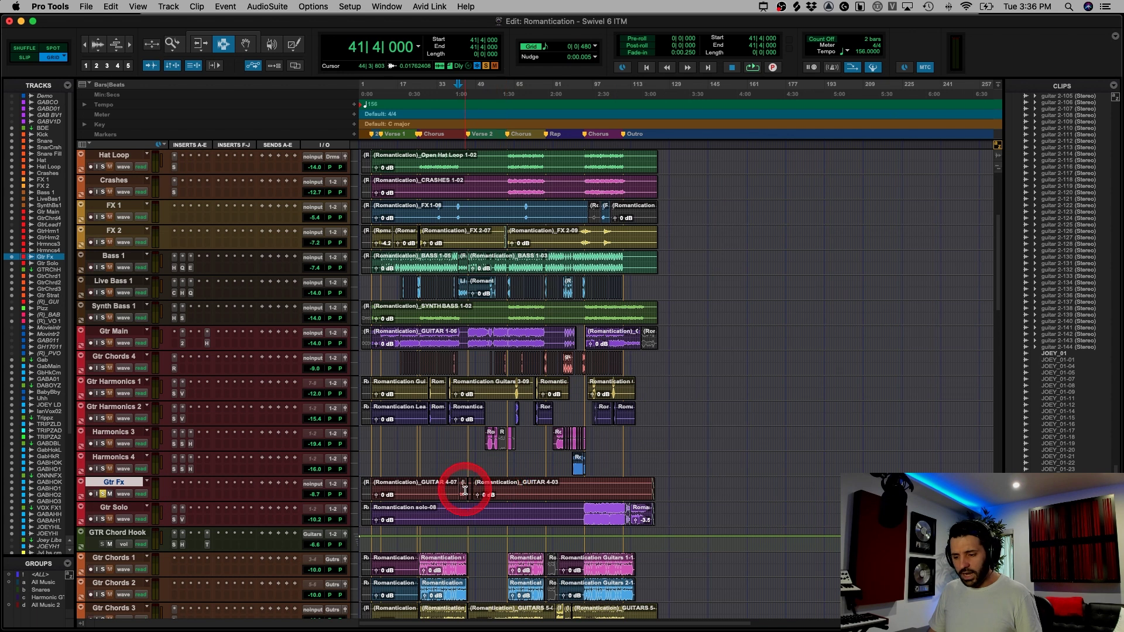
{"action": "left_click", "coordinate": [459, 491]}
{"action": "scroll", "coordinate": [484, 489], "scroll_direction": "up", "scroll_amount": 4}
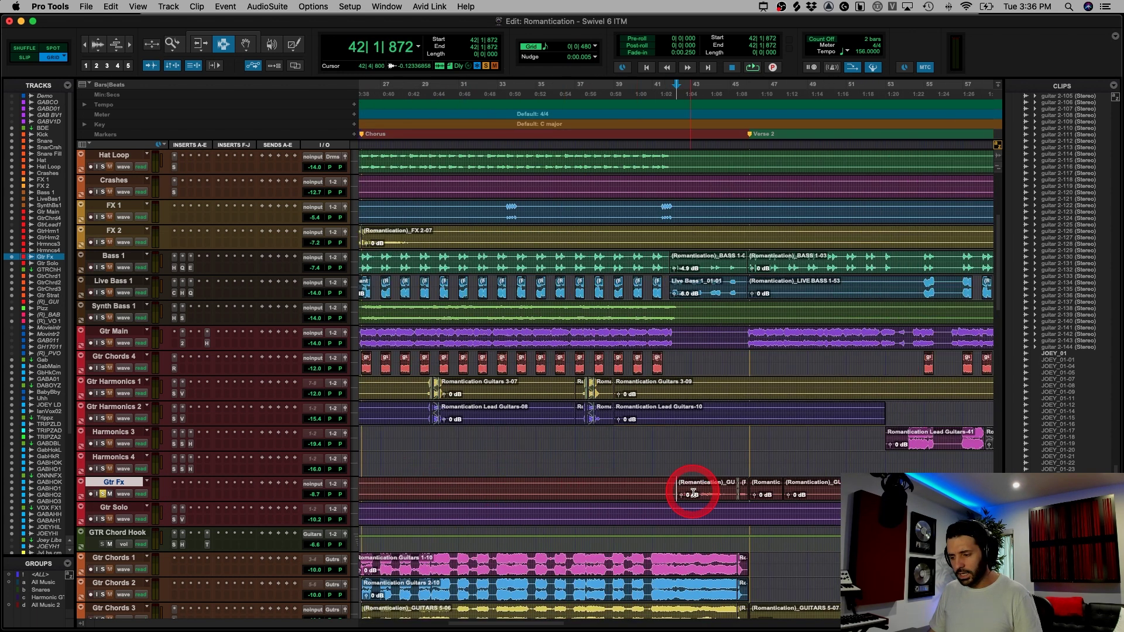
- Play Gtr Fx from 42|1|872 up to Verse 2, stop, and place the edit cursor at 45|4|480
{"action": "key", "text": "space"}
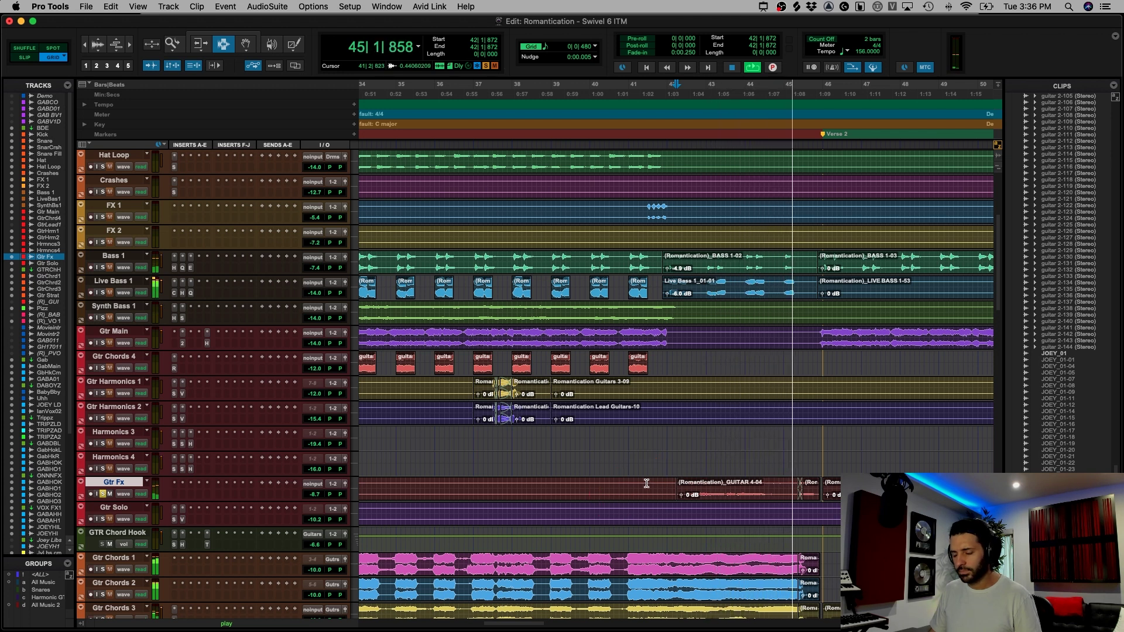
{"action": "left_click_drag", "start_coordinate": [646, 484], "coordinate": [816, 484]}
{"action": "left_click", "coordinate": [815, 485]}
{"action": "key", "text": "space"}
- Examine the Gtr Fx clips around the Verse 2 marker up close, selecting the VariFi clip and the clip starting at 46|1|000
{"action": "key", "text": "t"}
{"action": "key", "text": "t"}
{"action": "key", "text": "t"}
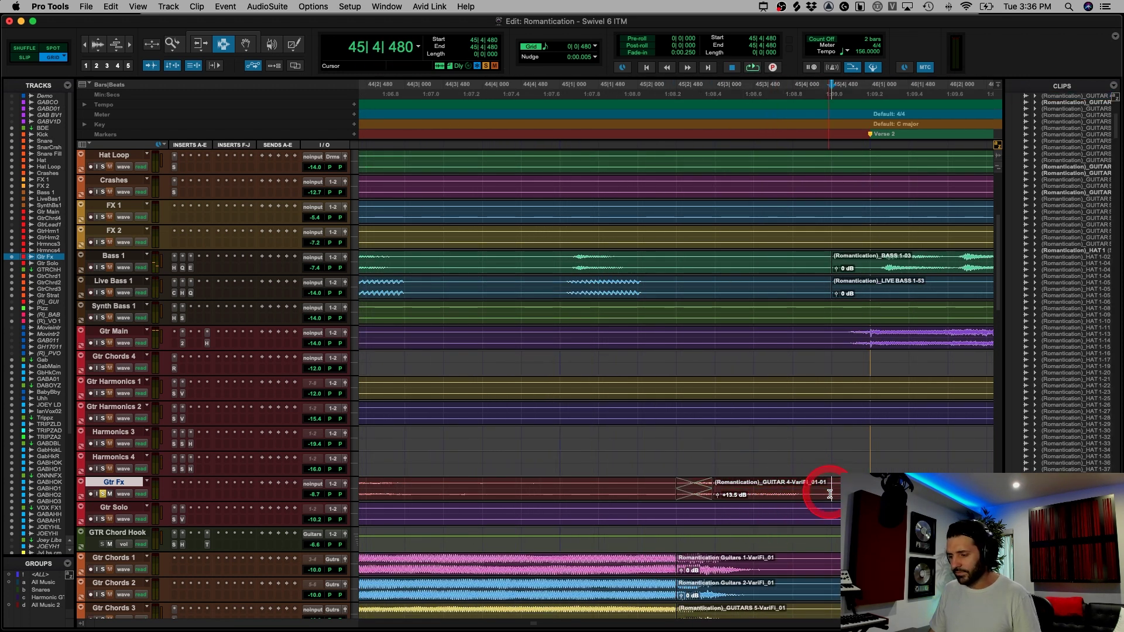
{"action": "key", "text": "r"}
{"action": "key", "text": "r"}
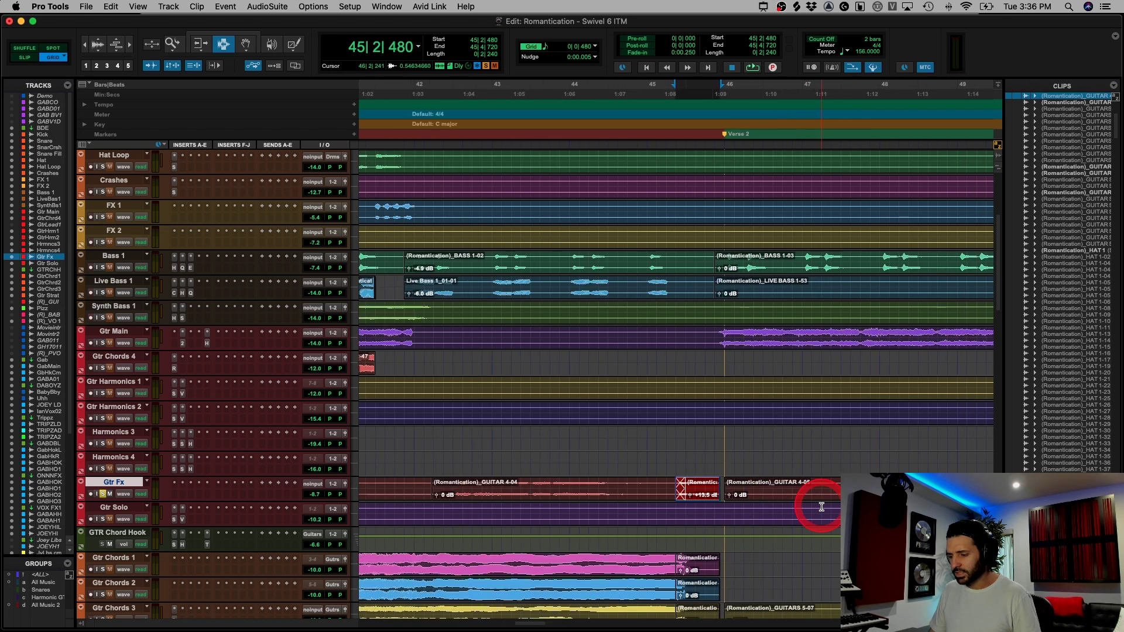
{"action": "left_click", "coordinate": [729, 494]}
{"action": "key", "text": "r"}
{"action": "key", "text": "r"}
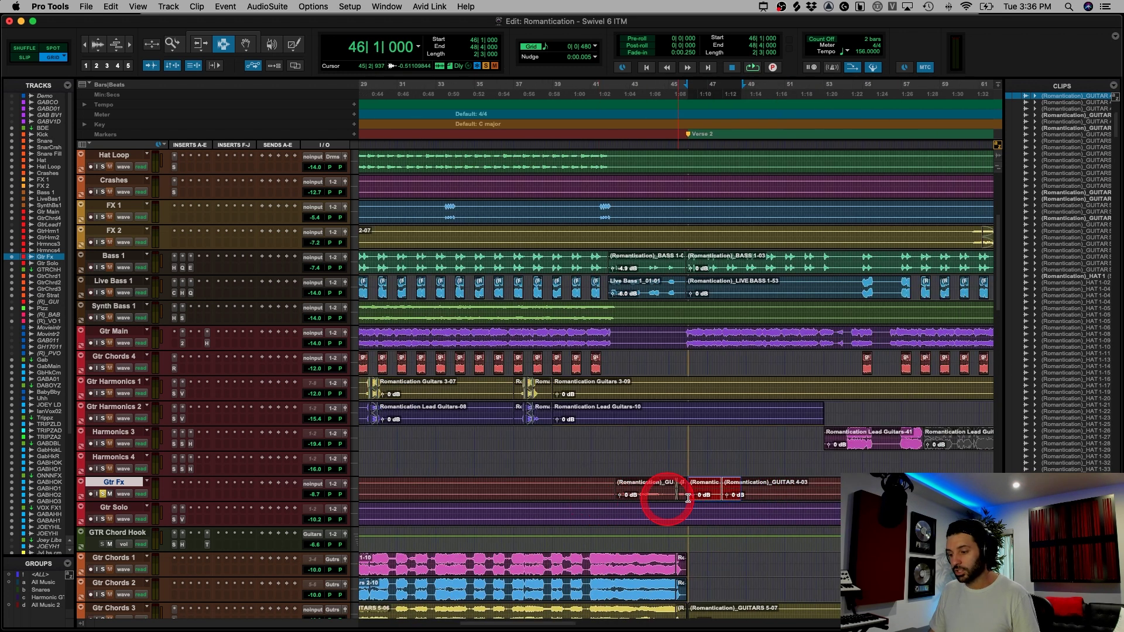
- Switch the solo from Gtr Fx to Gtr Solo with the edit cursor at 93|4|347, and open its SSLChannel insert
{"action": "left_click", "coordinate": [616, 489]}
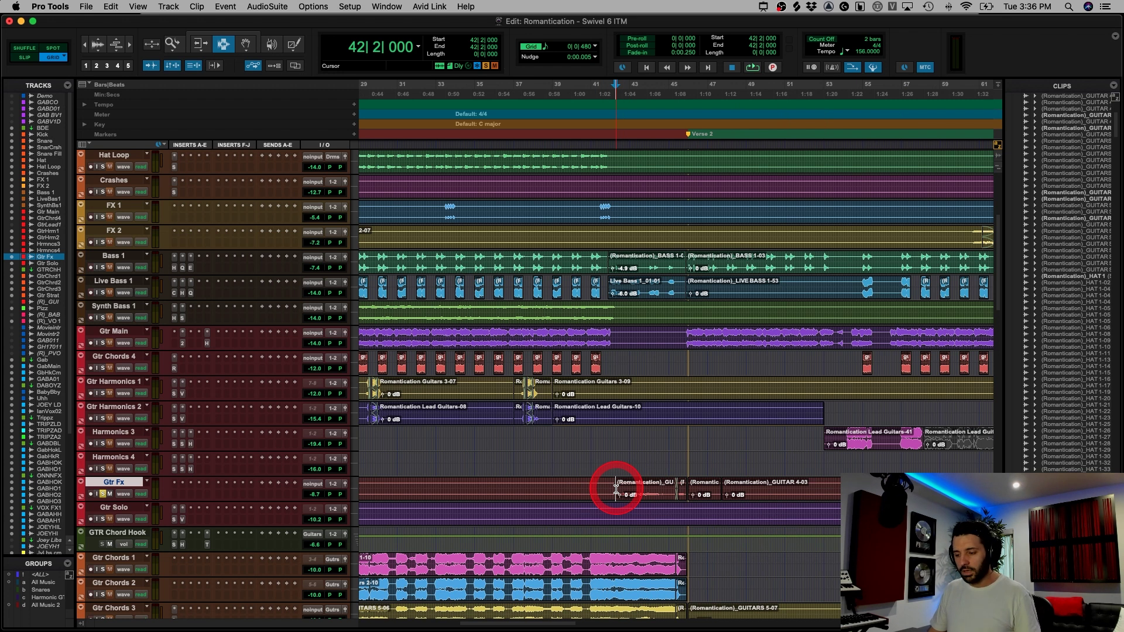
{"action": "left_click", "coordinate": [103, 494]}
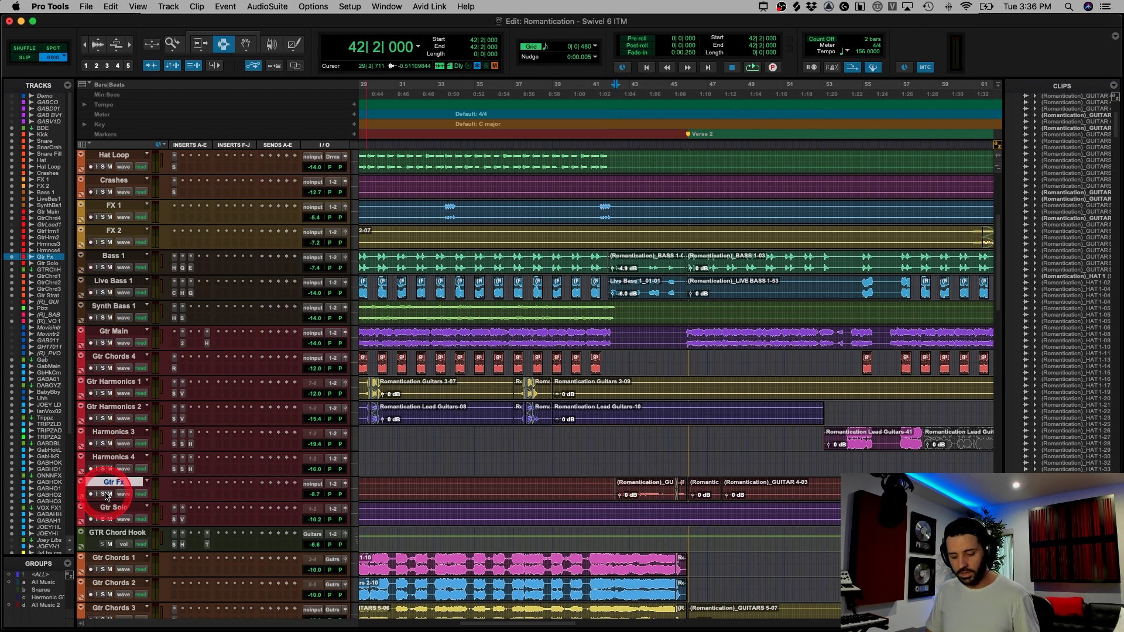
{"action": "key", "text": "r"}
{"action": "key", "text": "r"}
{"action": "key", "text": "r"}
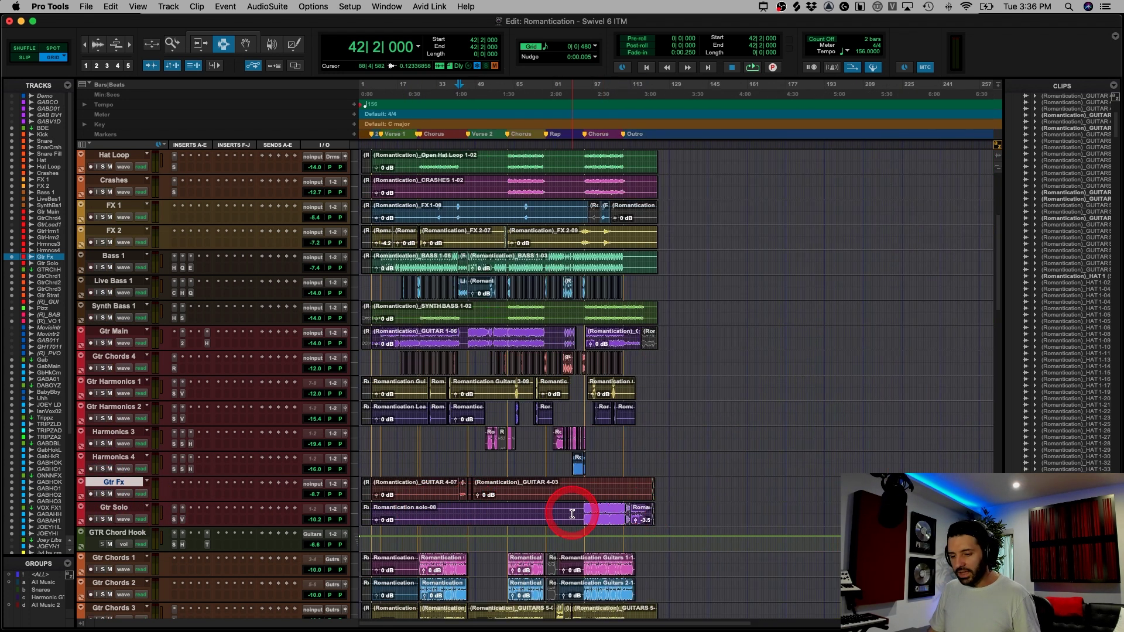
{"action": "left_click", "coordinate": [583, 511]}
{"action": "left_click", "coordinate": [104, 520]}
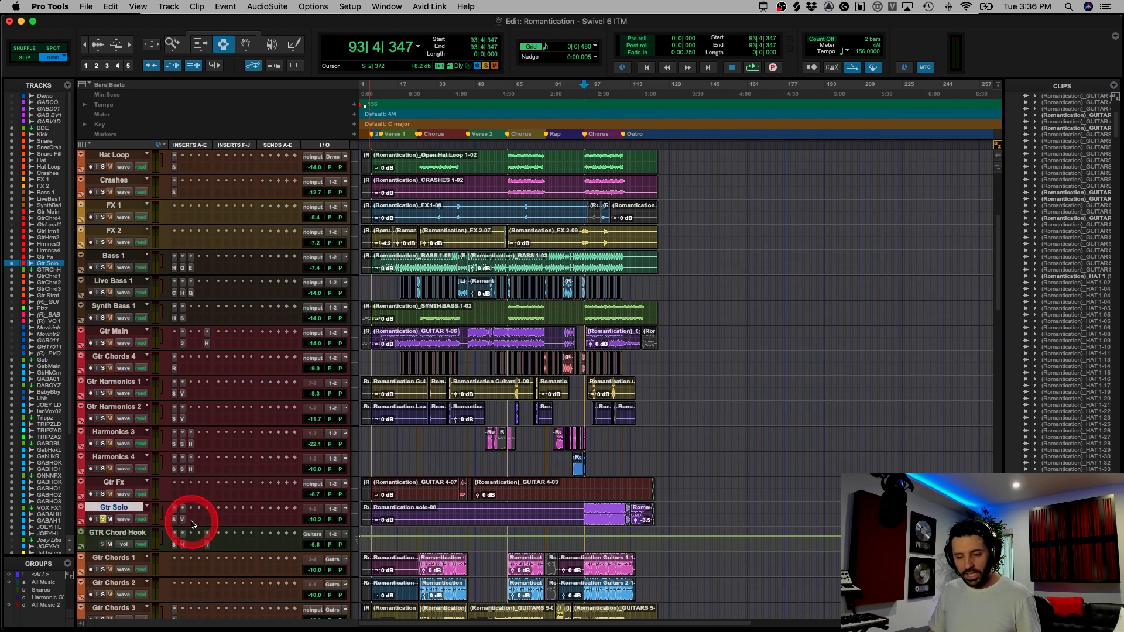
{"action": "left_click", "coordinate": [174, 509]}
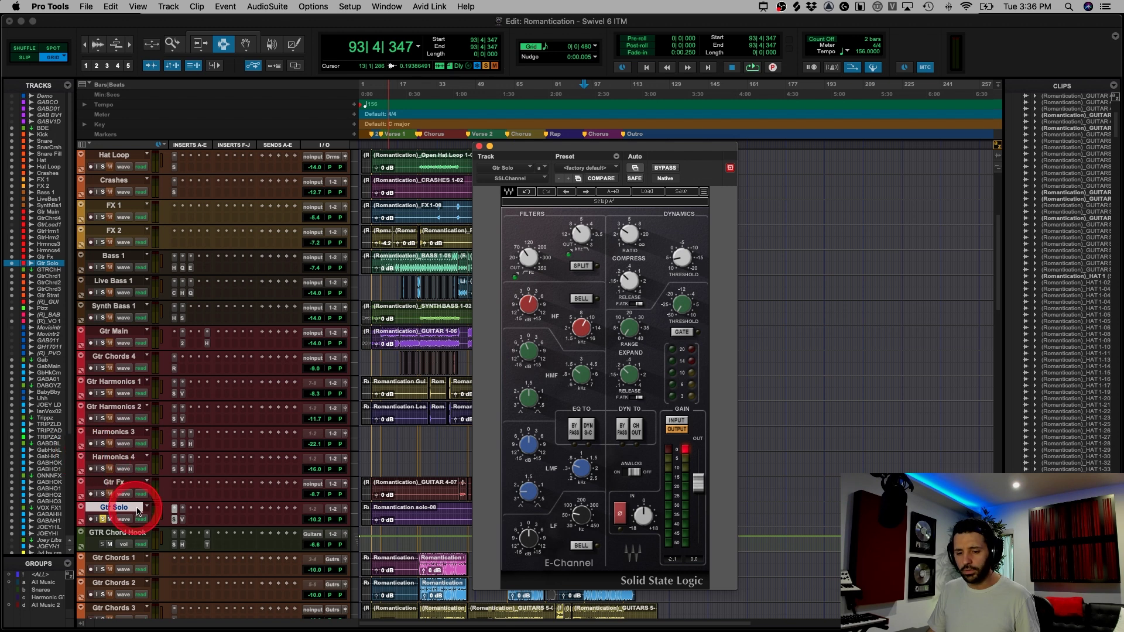
- Review Gtr Solo's ValhallaVintageVerb insert, close it, and place the edit cursor at 93|3|480, just before the last Chorus
{"action": "left_click", "coordinate": [183, 518]}
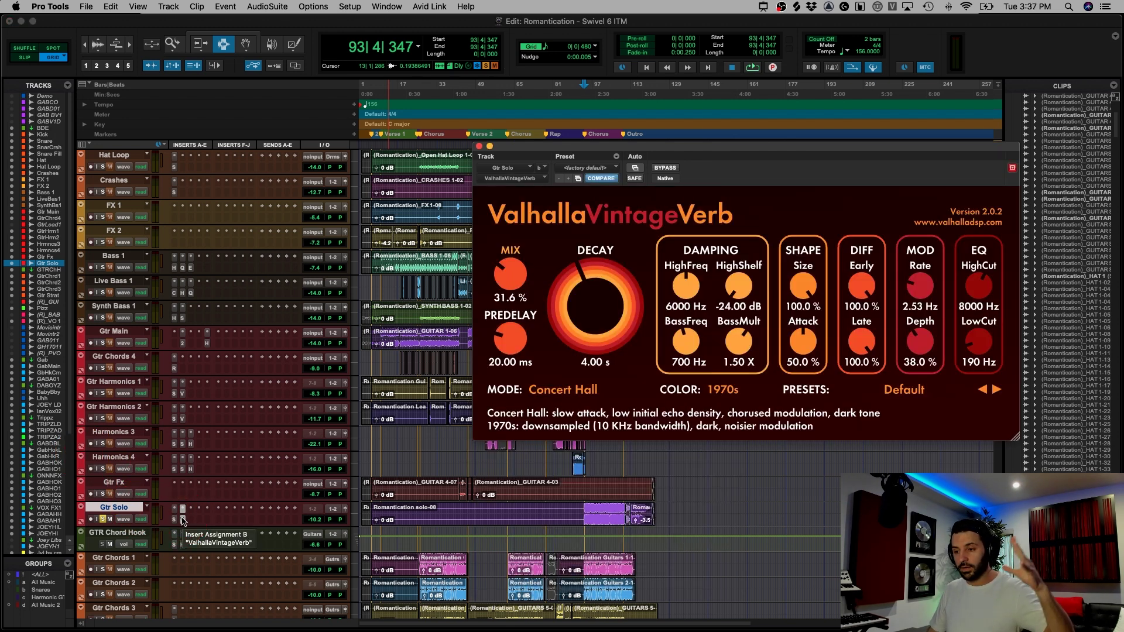
{"action": "left_click", "coordinate": [182, 518]}
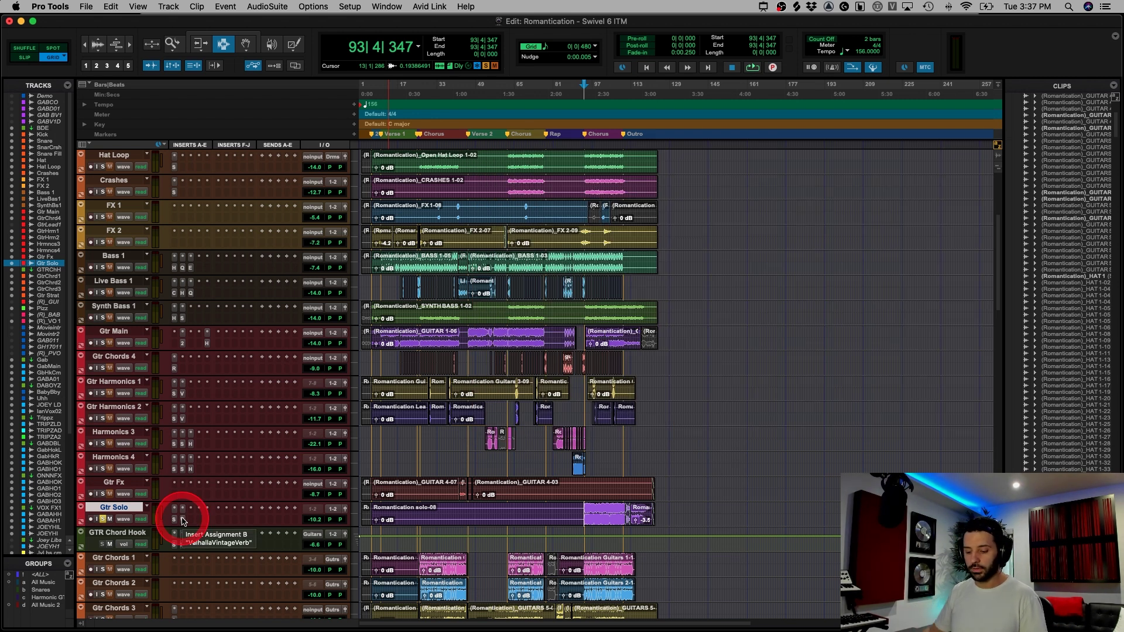
{"action": "key", "text": "super+bracketright"}
{"action": "key", "text": "super+bracketright"}
{"action": "key", "text": "super+bracketright"}
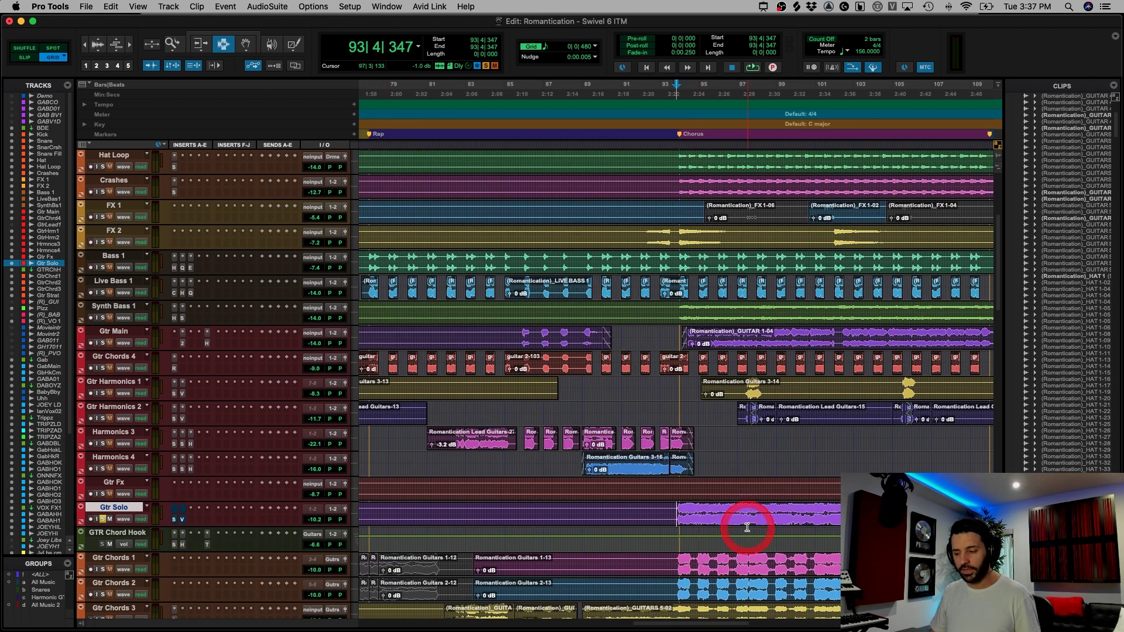
{"action": "left_click_drag", "start_coordinate": [678, 514], "coordinate": [757, 515]}
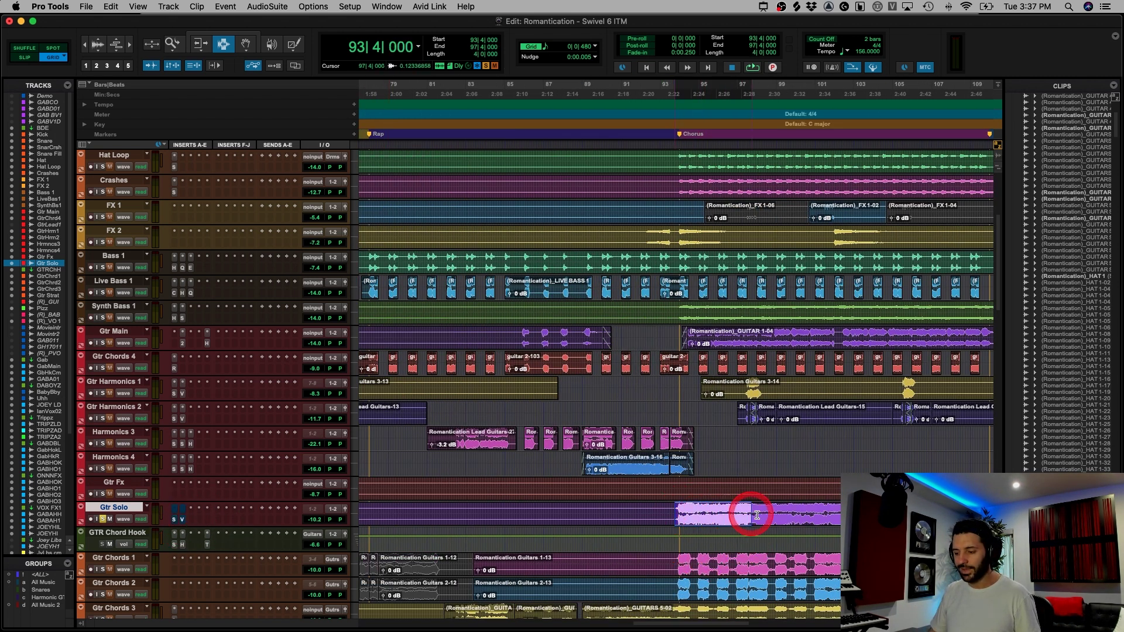
{"action": "left_click", "coordinate": [671, 518]}
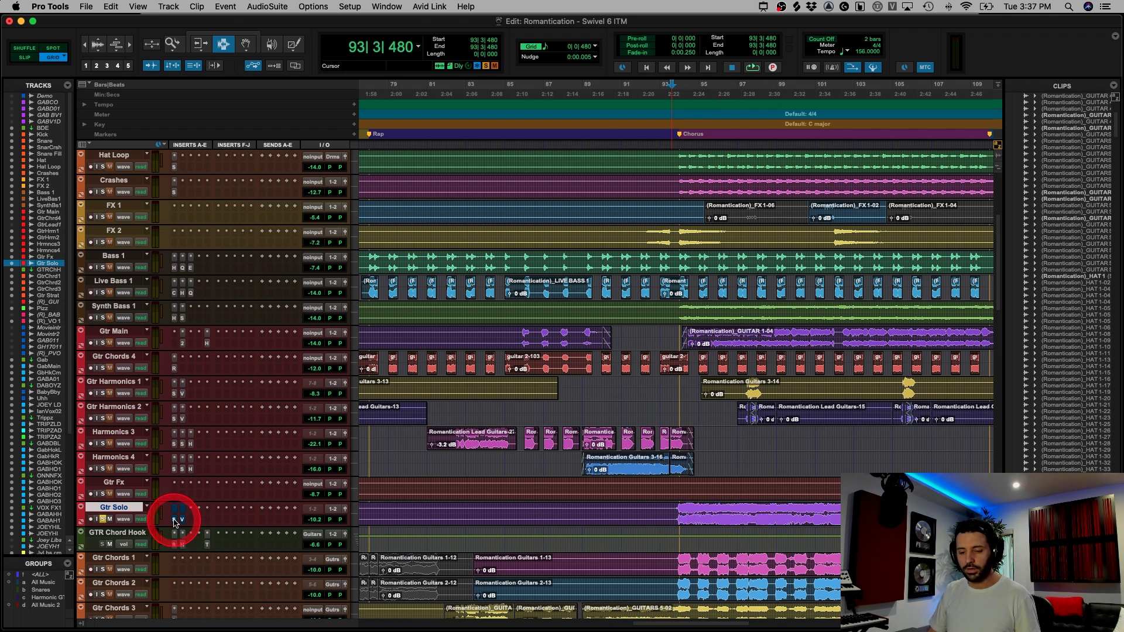
- Play the soloed Gtr Solo track from 93|3|480 into the last Chorus, stop playback, and turn off its solo
{"action": "key", "text": "space"}
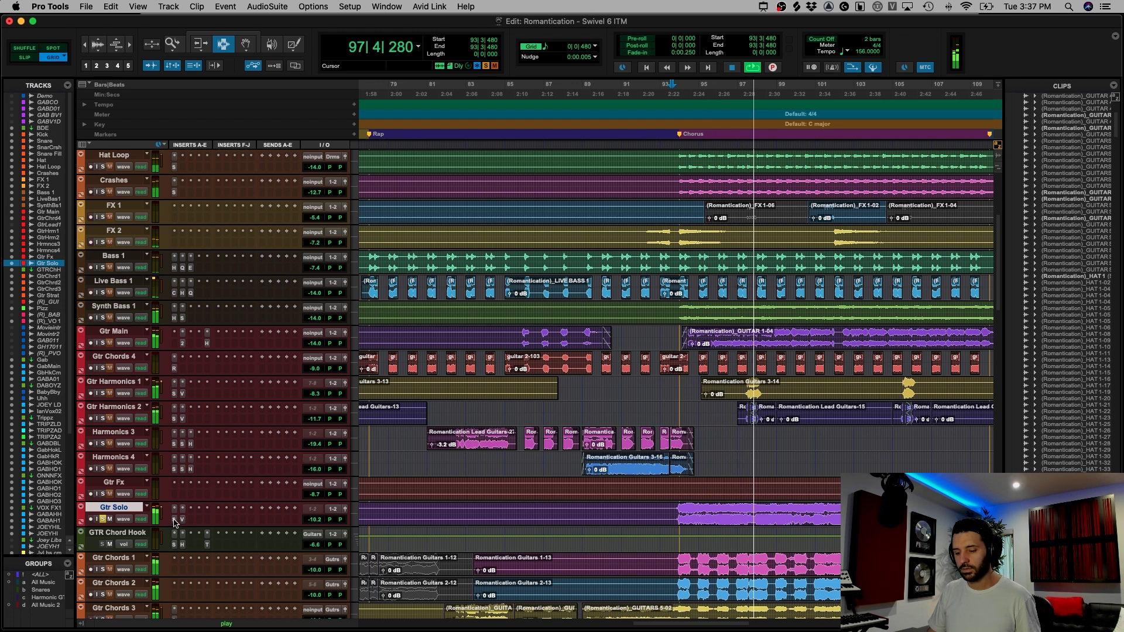
{"action": "key", "text": "r"}
{"action": "left_click", "coordinate": [604, 505]}
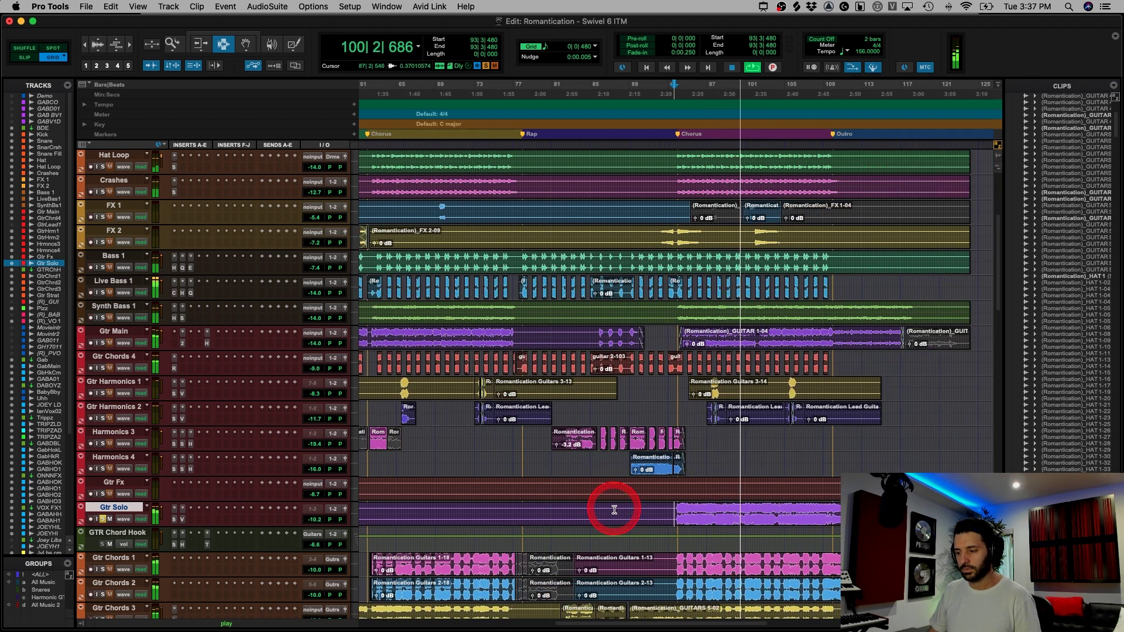
{"action": "key", "text": "Return"}
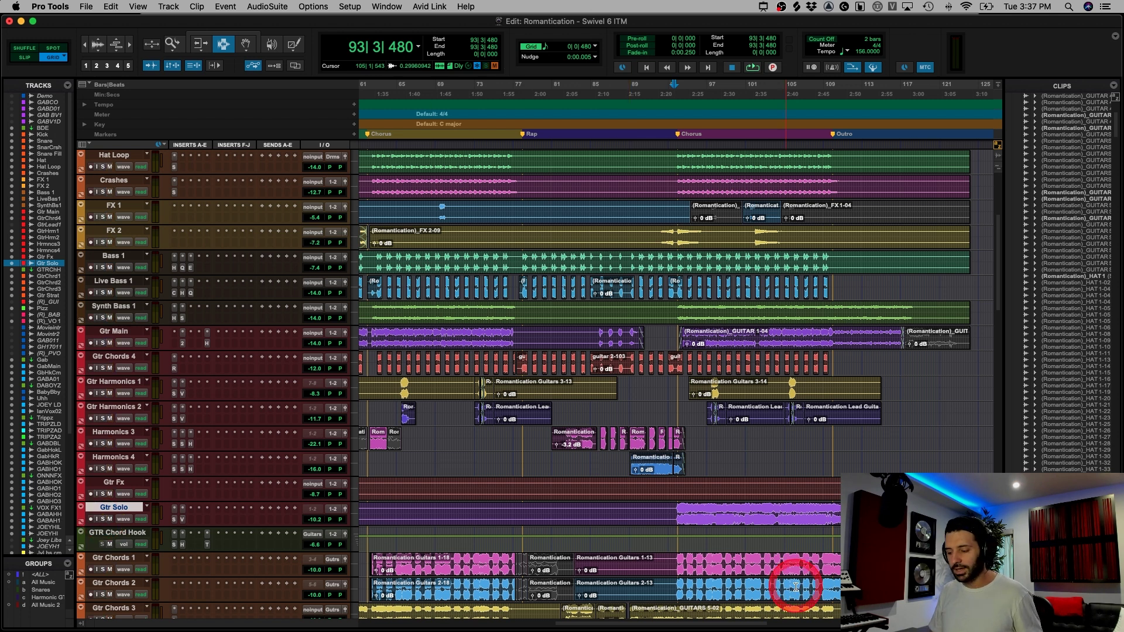
- Examine the Gtr Solo clip from 94|1|000 through the last Chorus, and place the edit cursor at 105|3|480
{"action": "key", "text": "super+bracketright"}
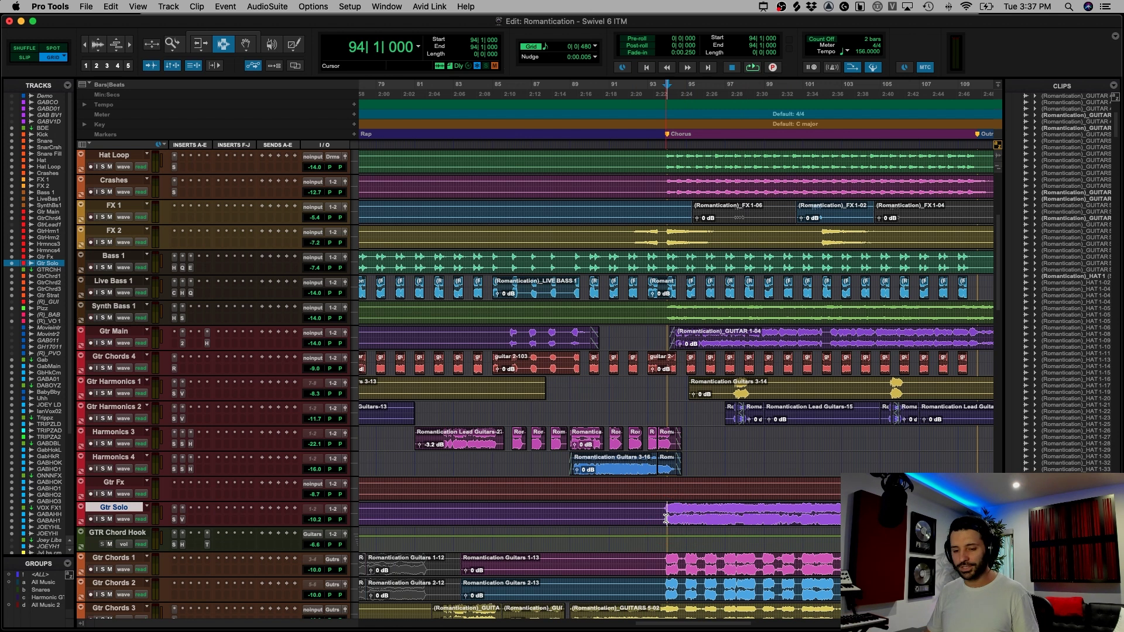
{"action": "key", "text": "super+bracketleft"}
{"action": "key", "text": "super+bracketleft"}
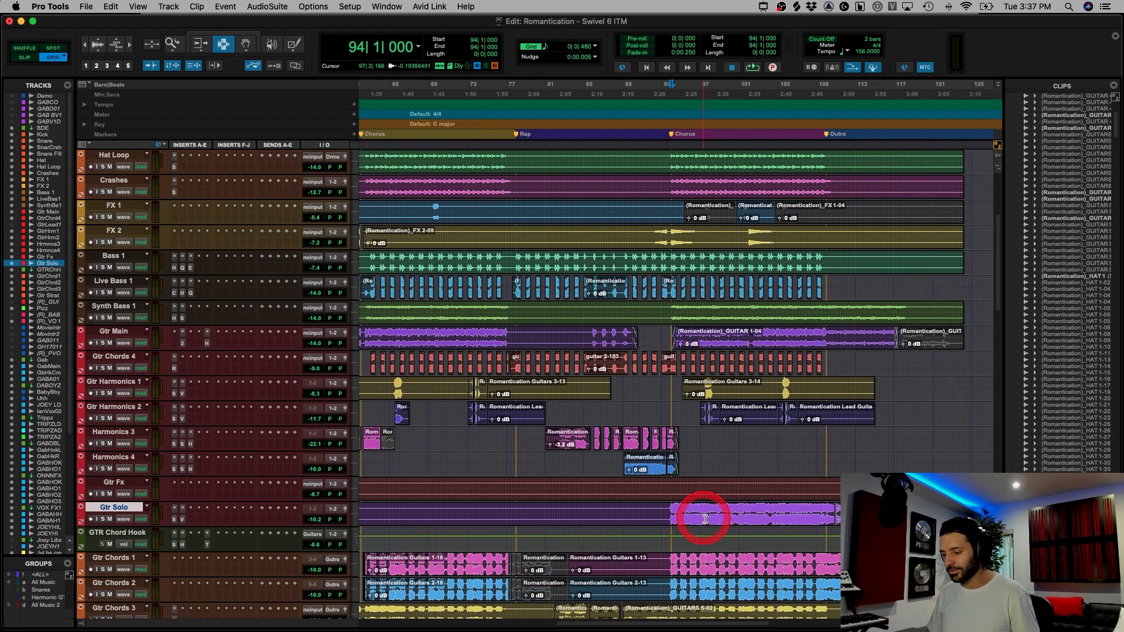
{"action": "left_click_drag", "start_coordinate": [667, 513], "coordinate": [758, 512]}
{"action": "left_click", "coordinate": [729, 519]}
{"action": "key", "text": "super+bracketright"}
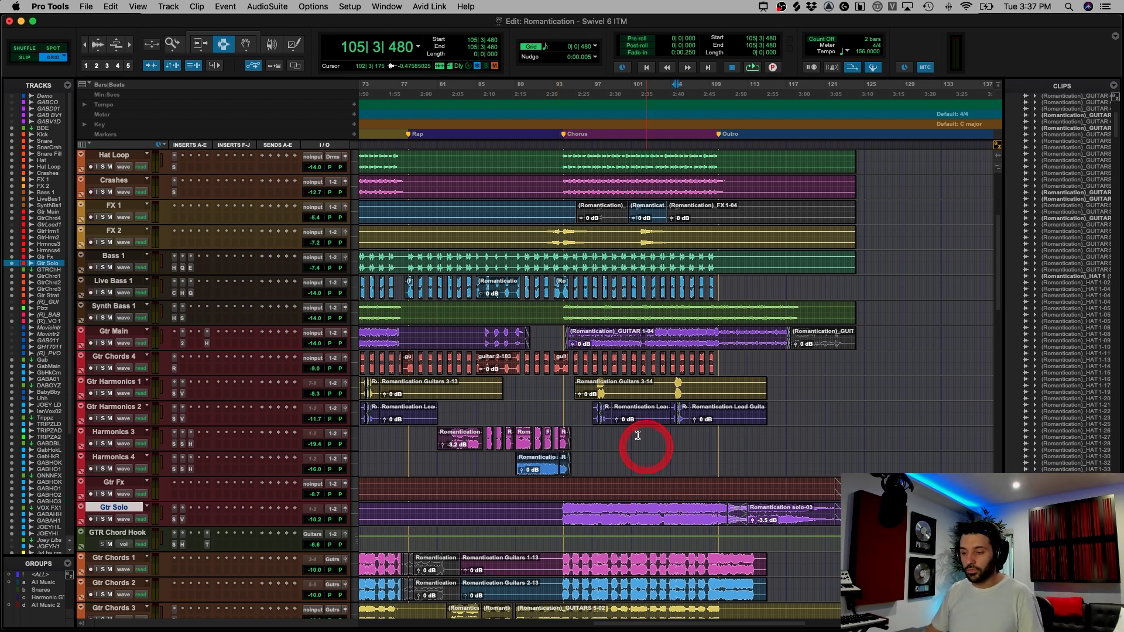
- Highlight the last Chorus across Gtr Chords 1 to Pizz, Gtr Main to Gtr Harmonics 2, and Gtr Solo from 93|4|000 to 126|4|480
{"action": "scroll", "coordinate": [617, 406], "scroll_direction": "down", "scroll_amount": 5}
{"action": "left_click_drag", "start_coordinate": [562, 444], "coordinate": [619, 539]}
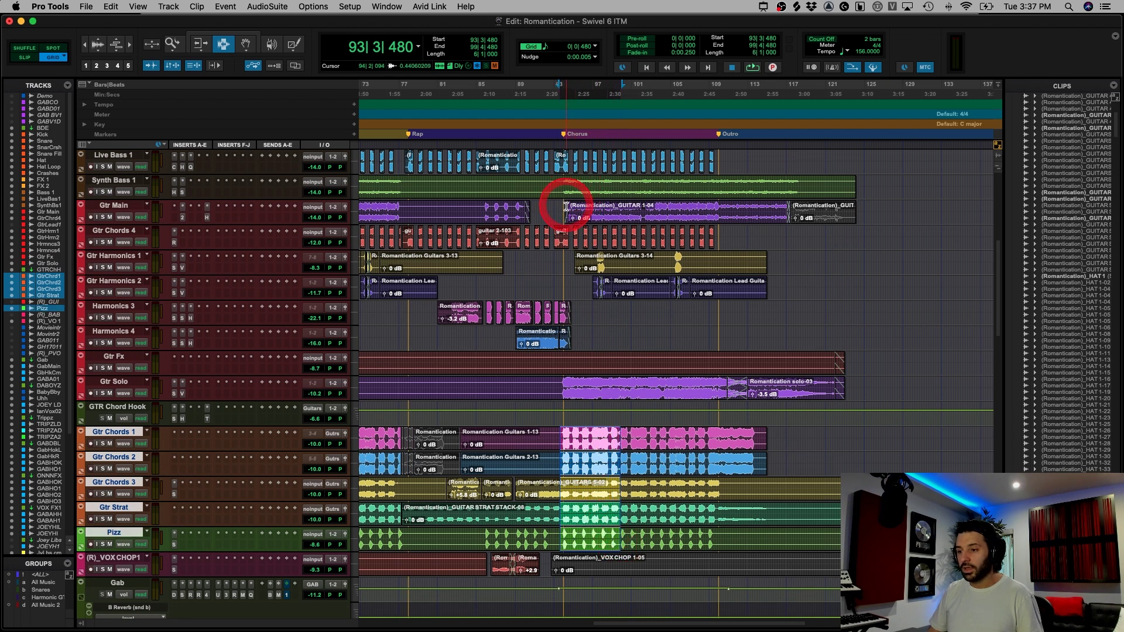
{"action": "left_click_drag", "start_coordinate": [565, 206], "coordinate": [640, 283]}
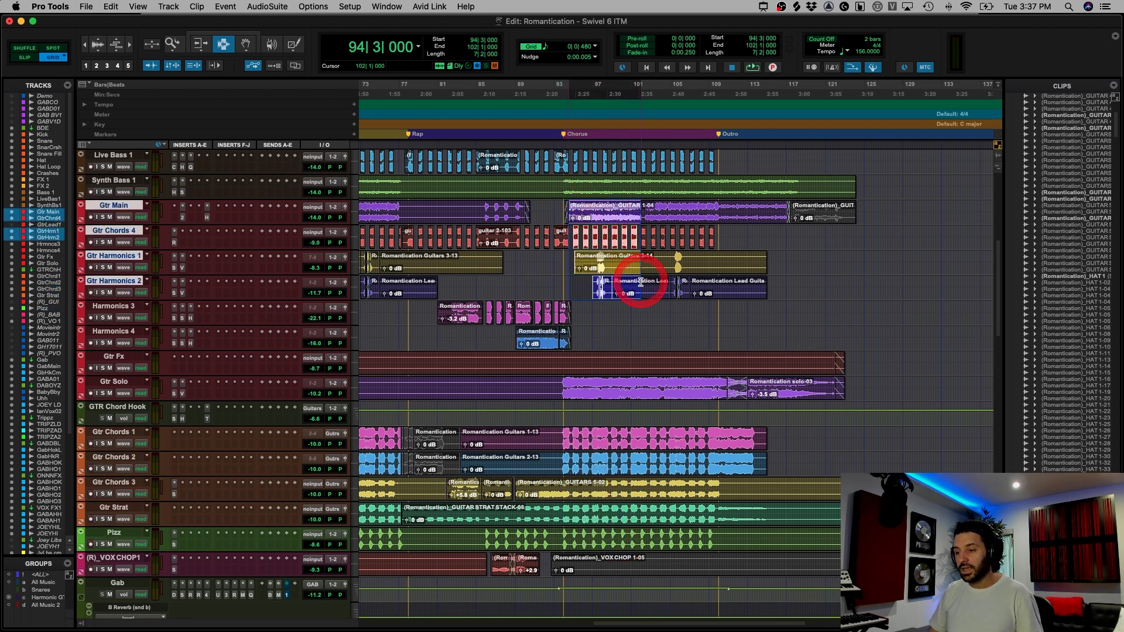
{"action": "left_click_drag", "start_coordinate": [561, 386], "coordinate": [879, 394]}
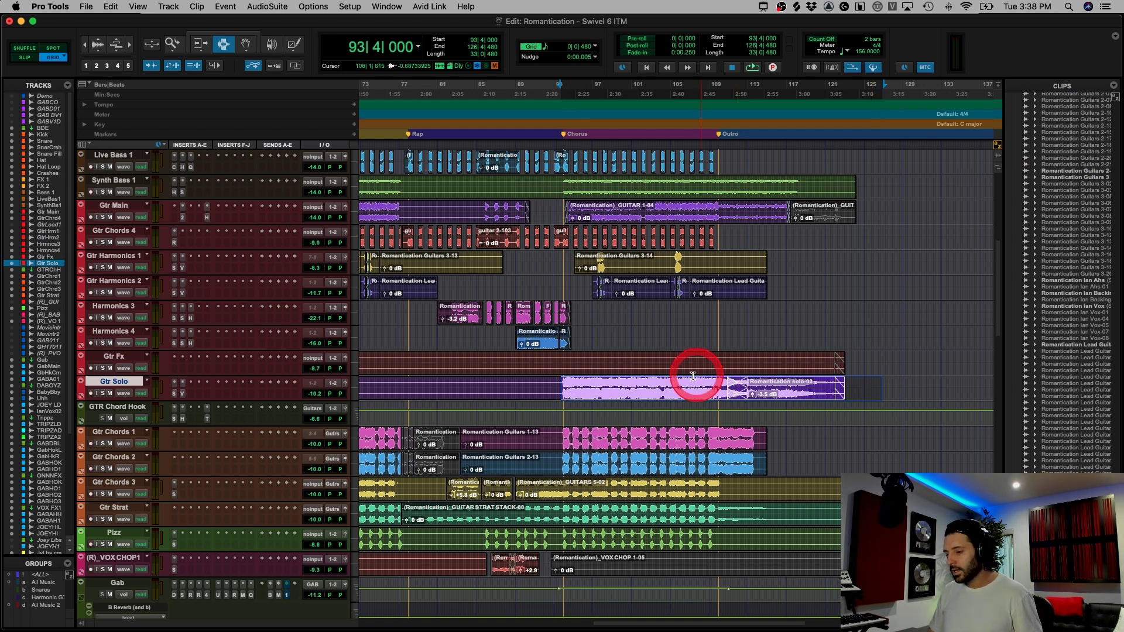
- Highlight Gtr Solo's Chorus section and return the edit cursor to its start at 93|4|000
{"action": "left_click", "coordinate": [561, 389]}
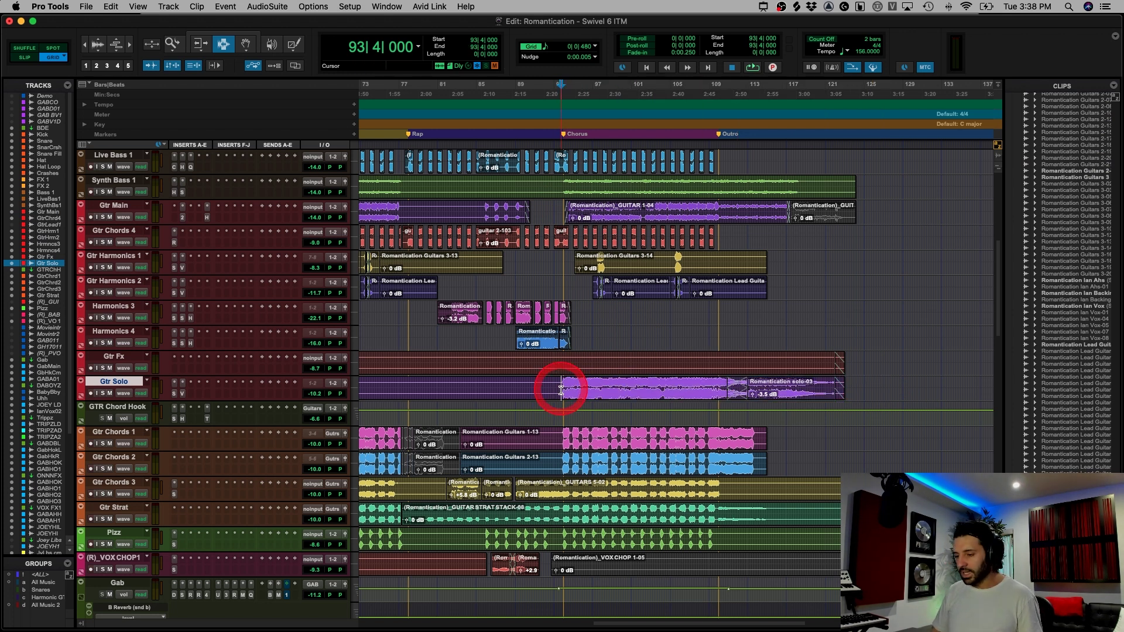
{"action": "left_click_drag", "start_coordinate": [561, 389], "coordinate": [727, 404]}
{"action": "left_click", "coordinate": [563, 390]}
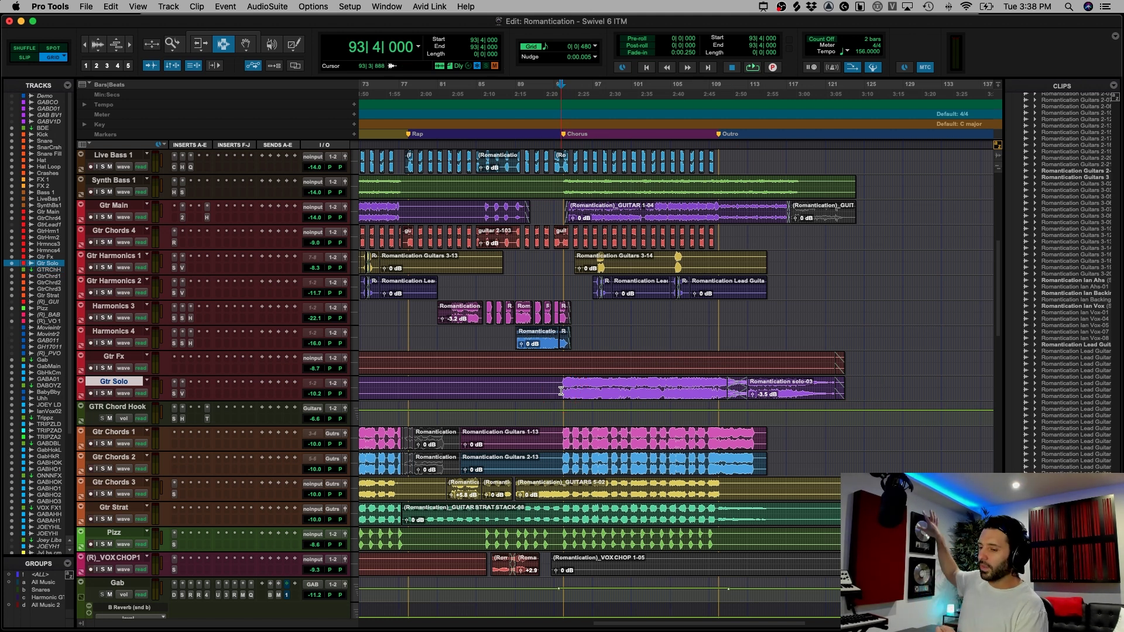
{"action": "left_click", "coordinate": [338, 394]}
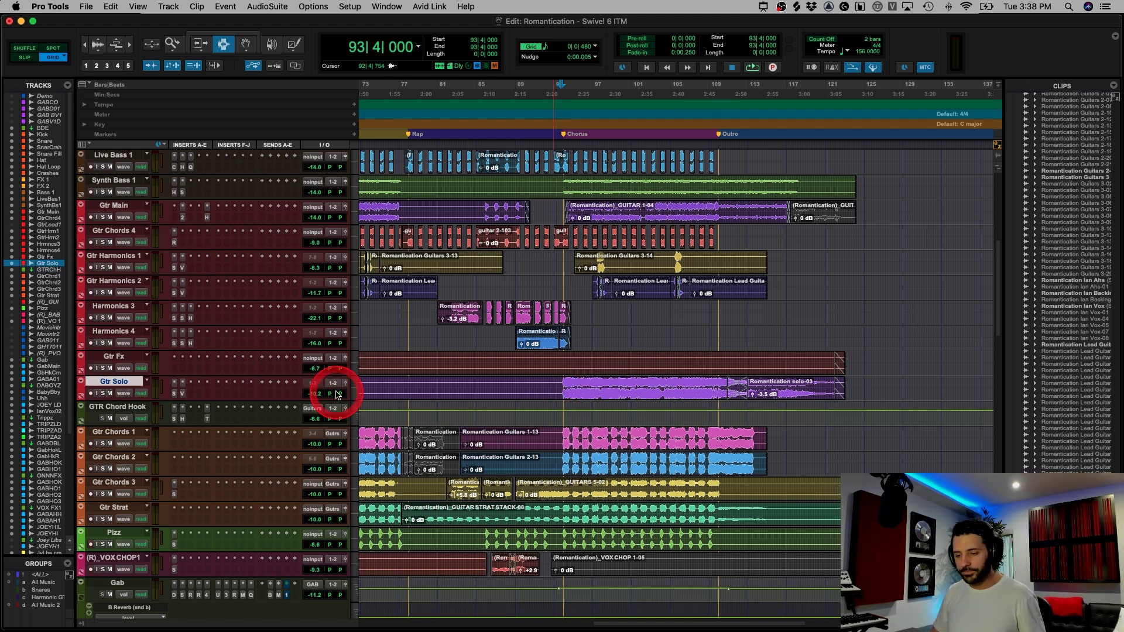
{"action": "left_click_drag", "start_coordinate": [331, 396], "coordinate": [334, 394]}
{"action": "left_click", "coordinate": [664, 478]}
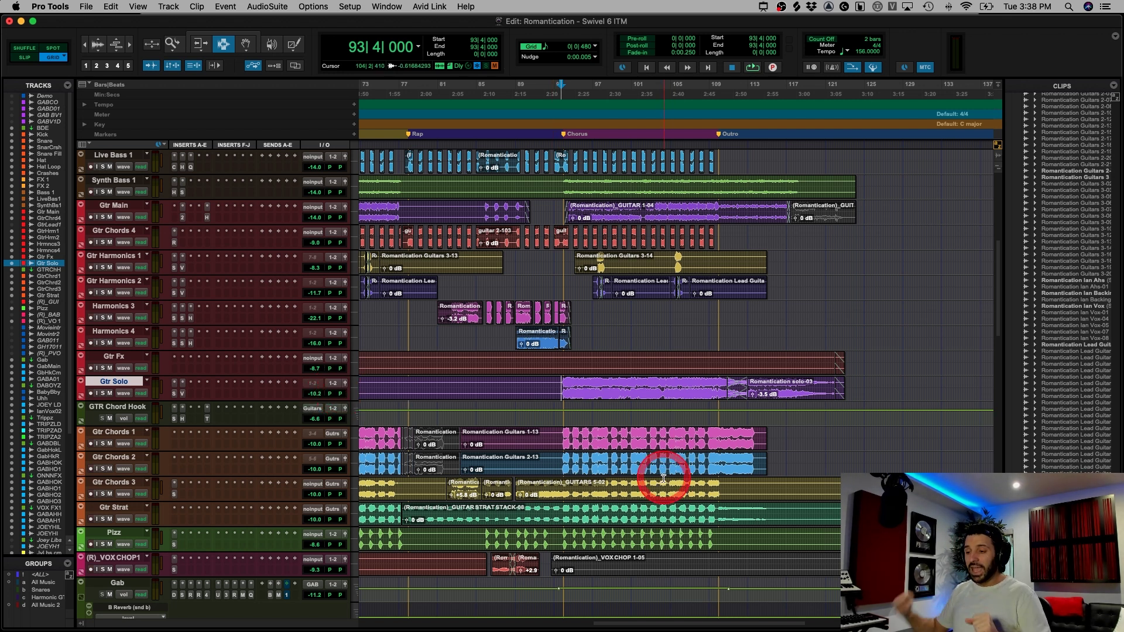
{"action": "left_click", "coordinate": [369, 371]}
- Select all the tracks from Gtr Main through Gtr Strat and solo them together
{"action": "left_click", "coordinate": [111, 205]}
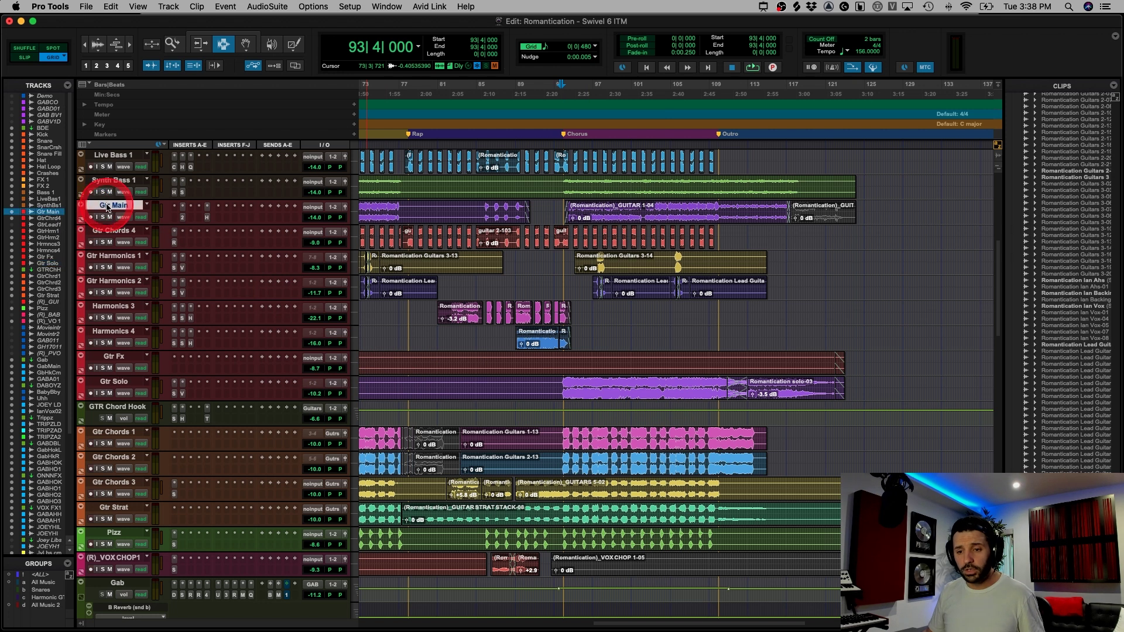
{"action": "left_click", "coordinate": [151, 522]}
{"action": "left_click", "coordinate": [114, 507], "text": "shift"}
{"action": "left_click", "coordinate": [104, 519]}
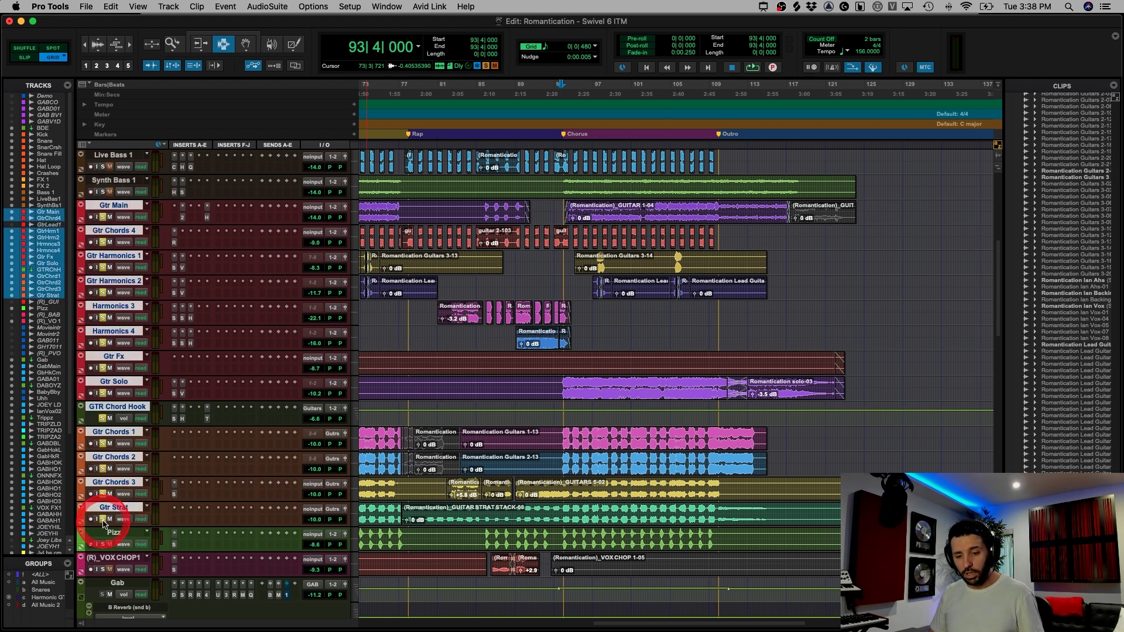
- Play the soloed guitar tracks from 93|1|000 through the last Chorus, and stop playback
{"action": "left_click_drag", "start_coordinate": [557, 389], "coordinate": [633, 394]}
{"action": "left_click", "coordinate": [553, 389]}
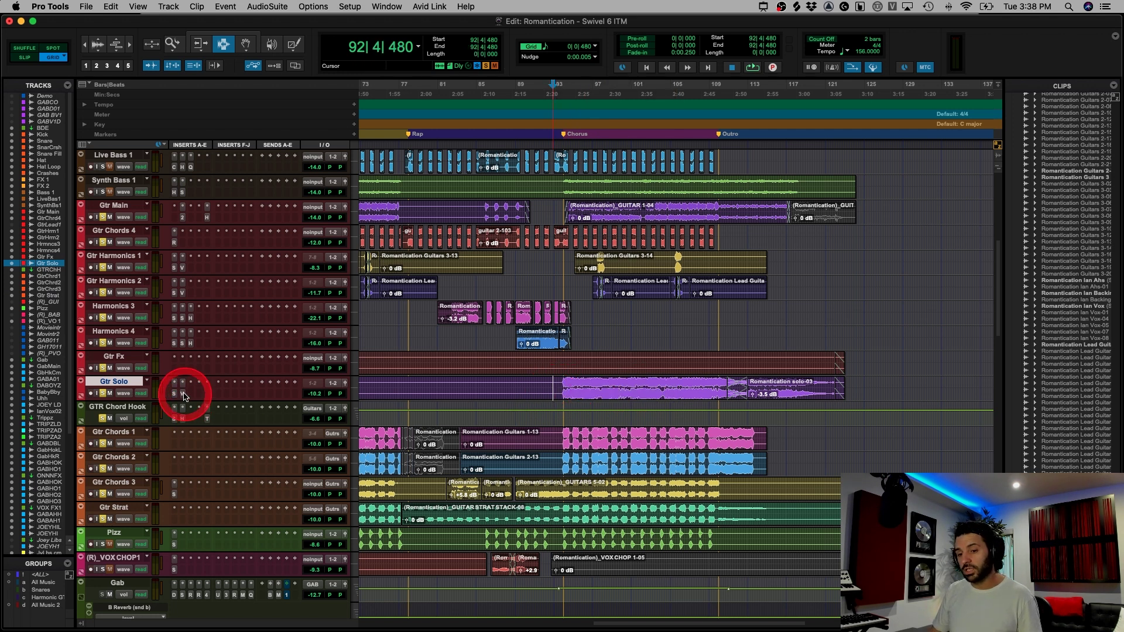
{"action": "left_click", "coordinate": [550, 387]}
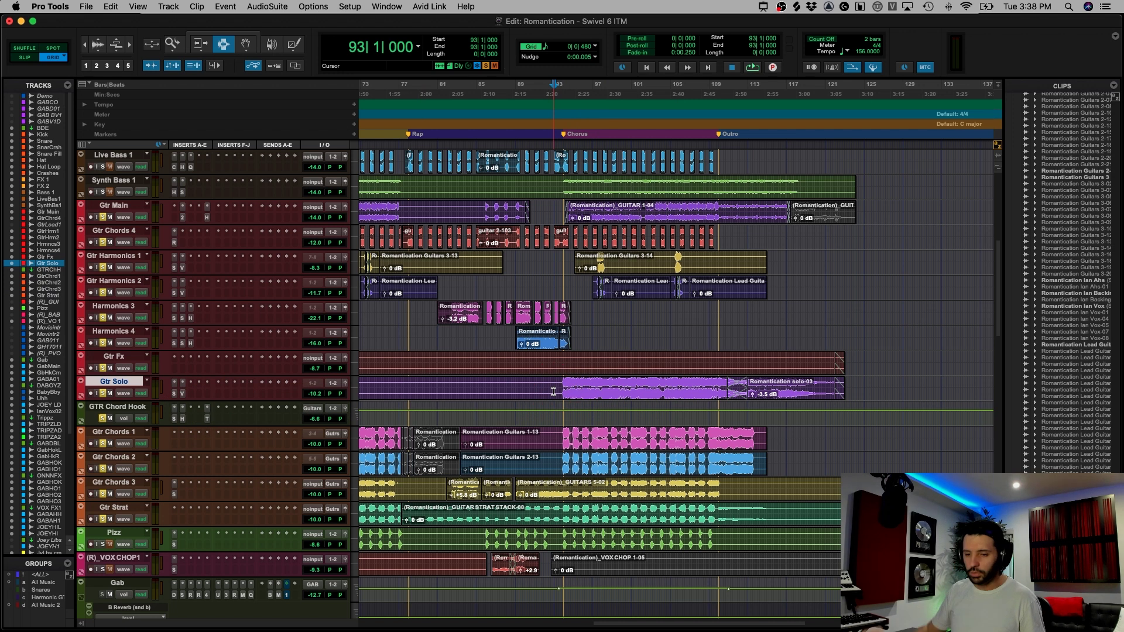
{"action": "scroll", "coordinate": [553, 391], "scroll_direction": "left", "scroll_amount": 5}
{"action": "scroll", "coordinate": [554, 391], "scroll_direction": "down", "scroll_amount": 1}
{"action": "left_click", "coordinate": [655, 373]}
{"action": "key", "text": "space"}
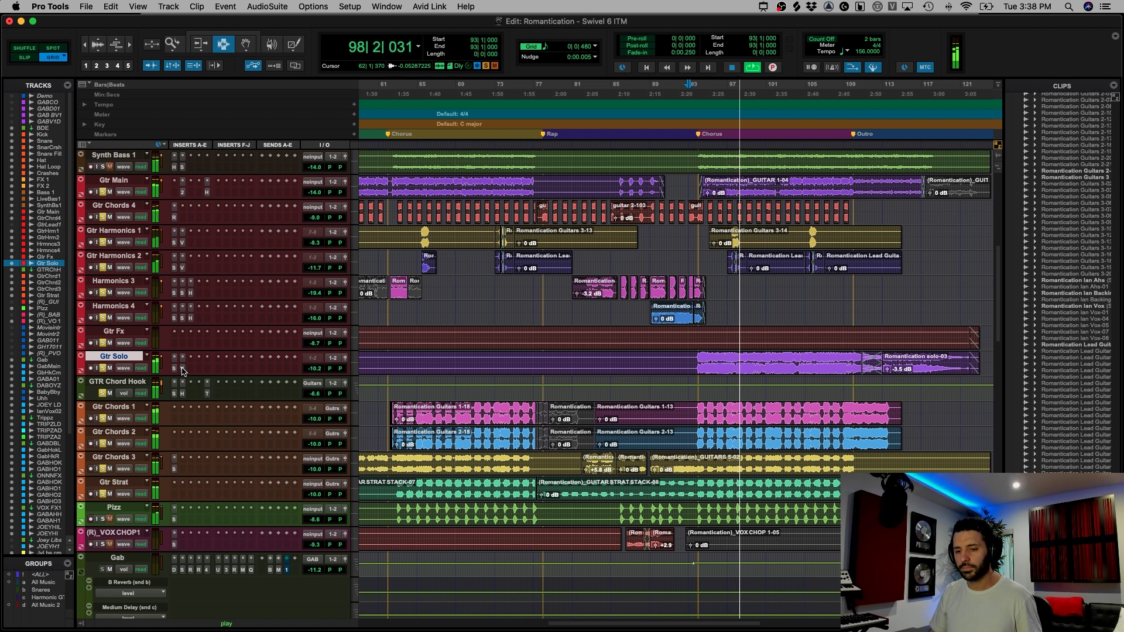
{"action": "key", "text": "r"}
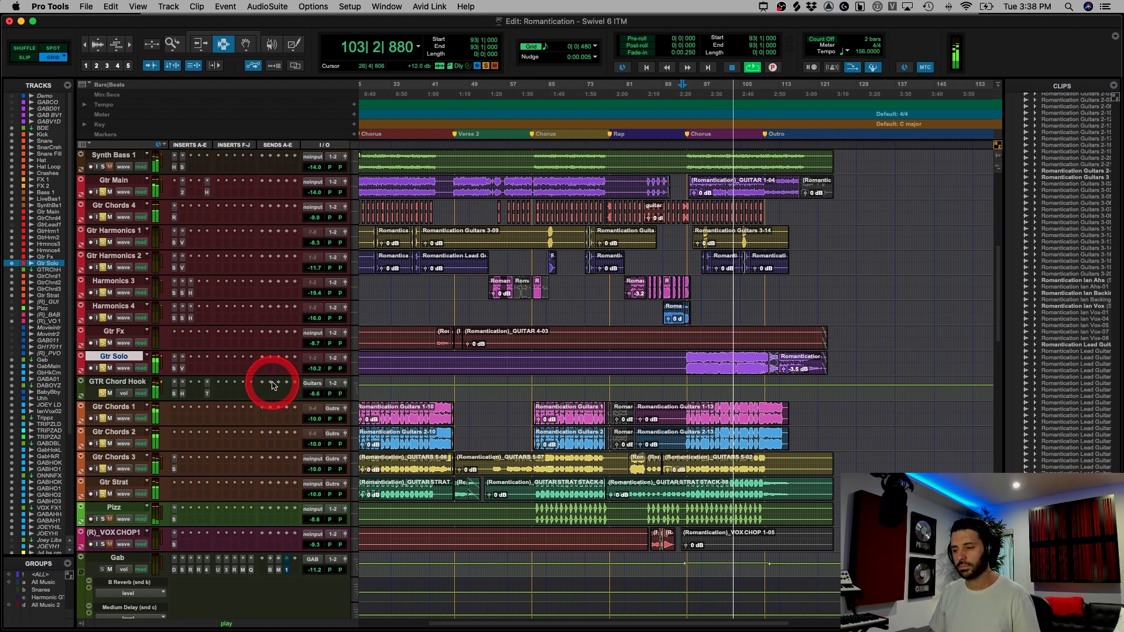
{"action": "key", "text": "space"}
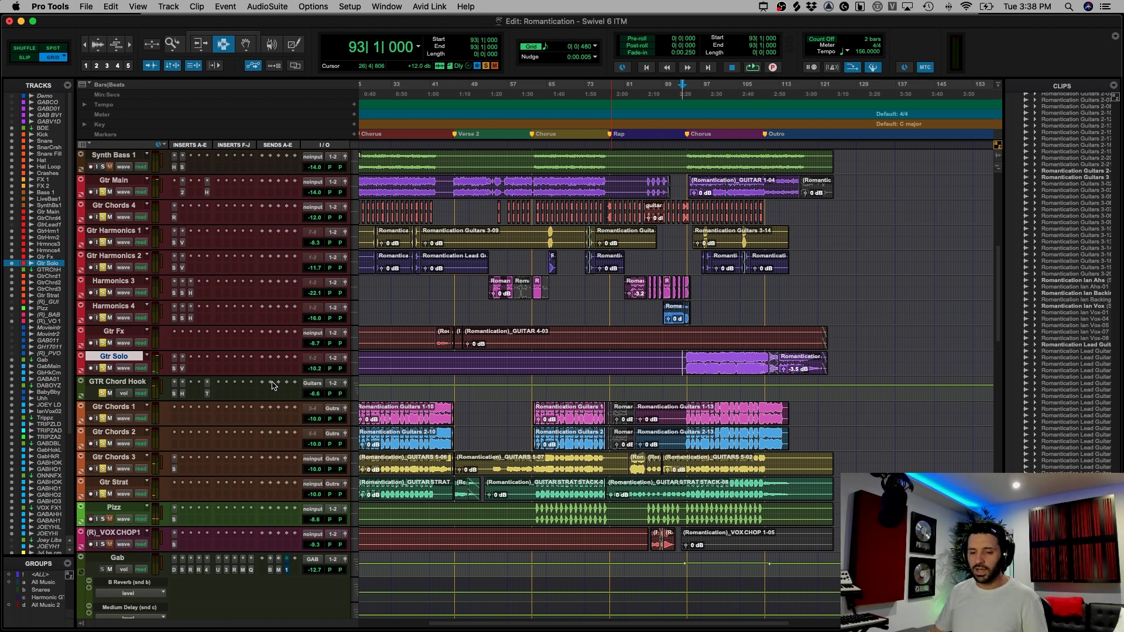
- Clear the solos on all guitar tracks and place the edit cursor at 21|2|000 on Gtr Chords 1
{"action": "left_click", "coordinate": [92, 363]}
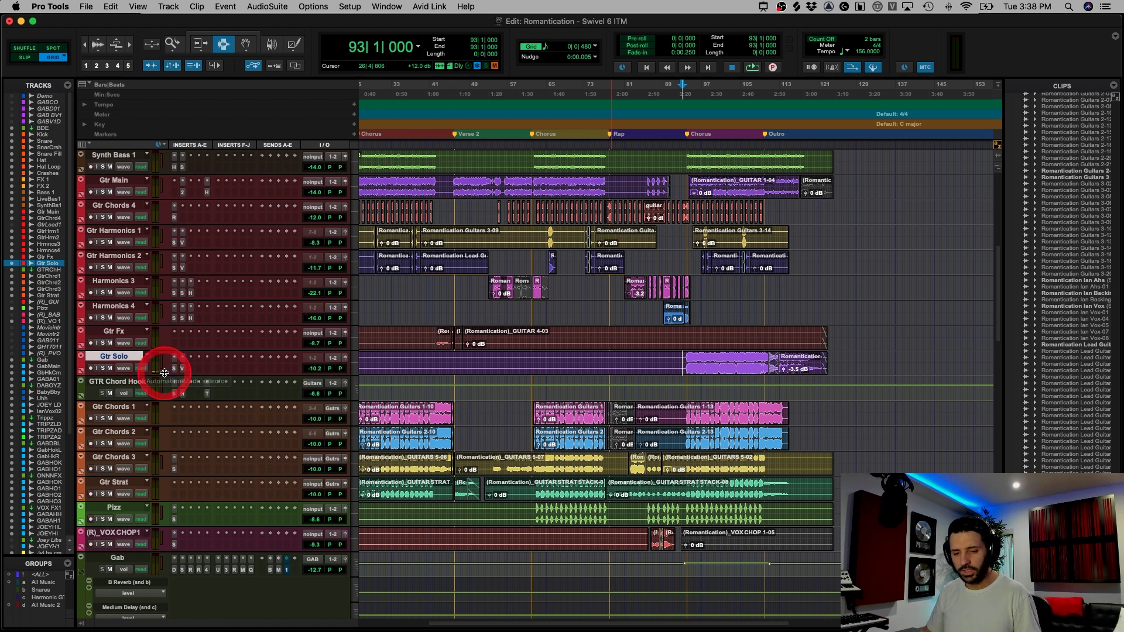
{"action": "key", "text": "alt+a"}
{"action": "key", "text": "super+]"}
{"action": "key", "text": "super+]"}
{"action": "key", "text": "super+]"}
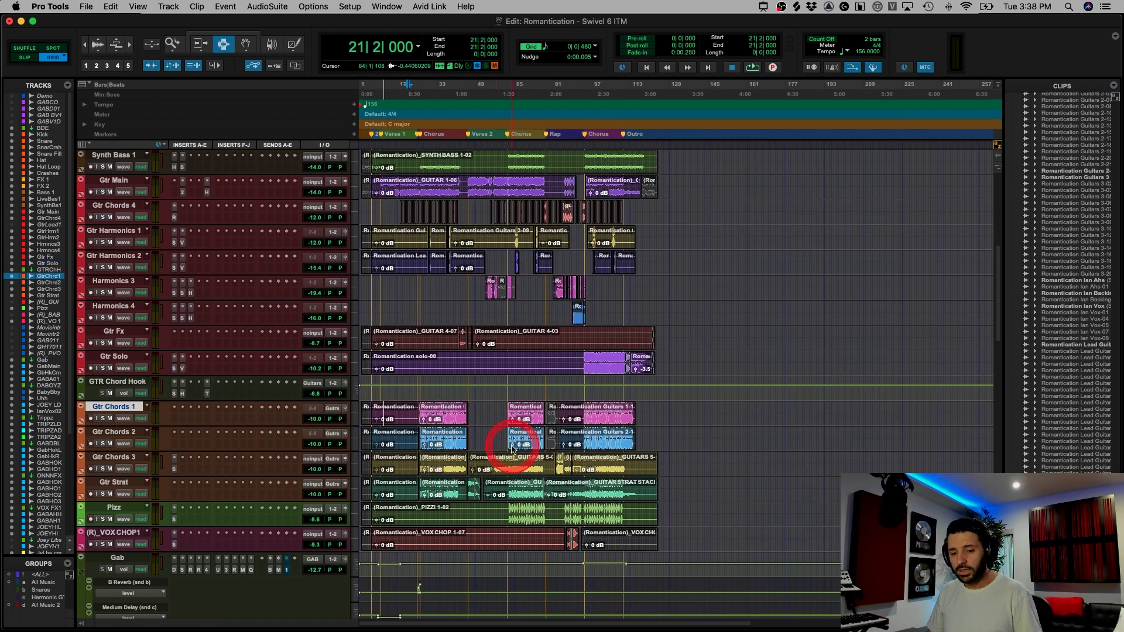
- Highlight the first Chorus from 26|1|000 to 40|1|000 on Gtr Chords 1 through Pizz, and place the edit cursor at 46|1|000
{"action": "left_click_drag", "start_coordinate": [602, 410], "coordinate": [744, 512]}
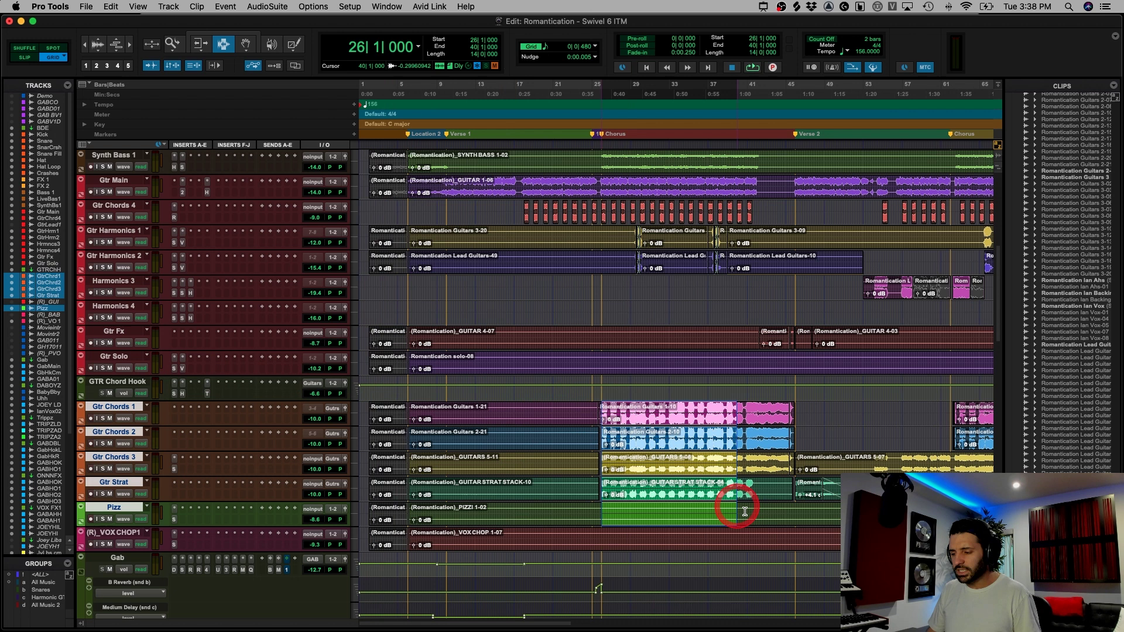
{"action": "left_click", "coordinate": [799, 496]}
{"action": "key", "text": "super+]"}
{"action": "key", "text": "super+["}
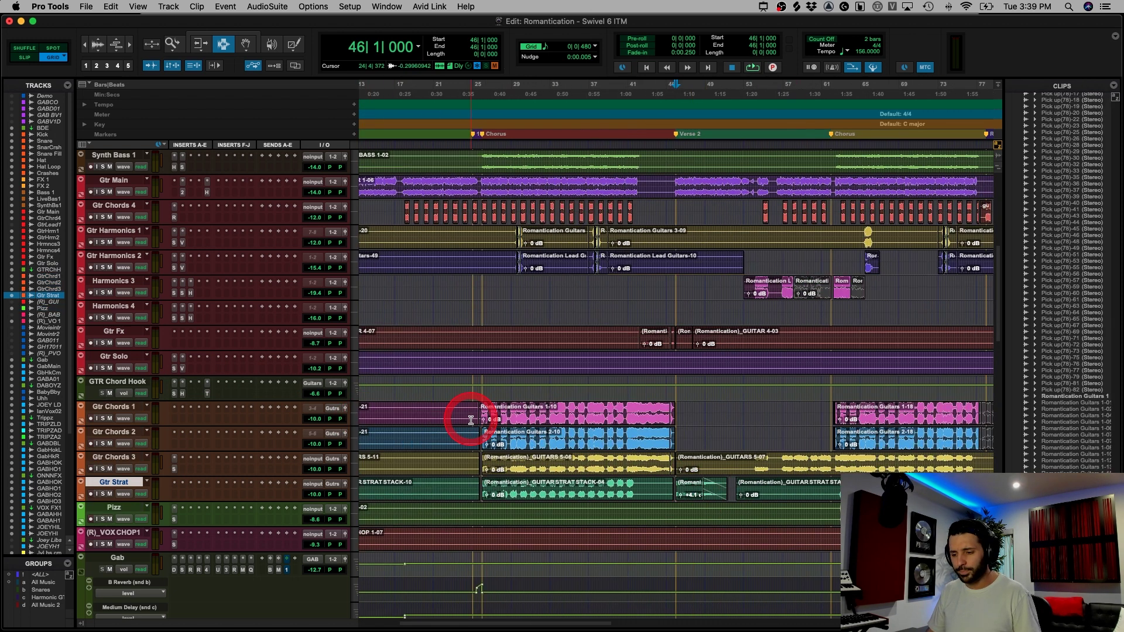
- Solo Gtr Chords 1 and play it from 25|4|000, just before the first Chorus, and stop playback
{"action": "left_click", "coordinate": [479, 415]}
{"action": "key", "text": "super+]"}
{"action": "key", "text": "super+]"}
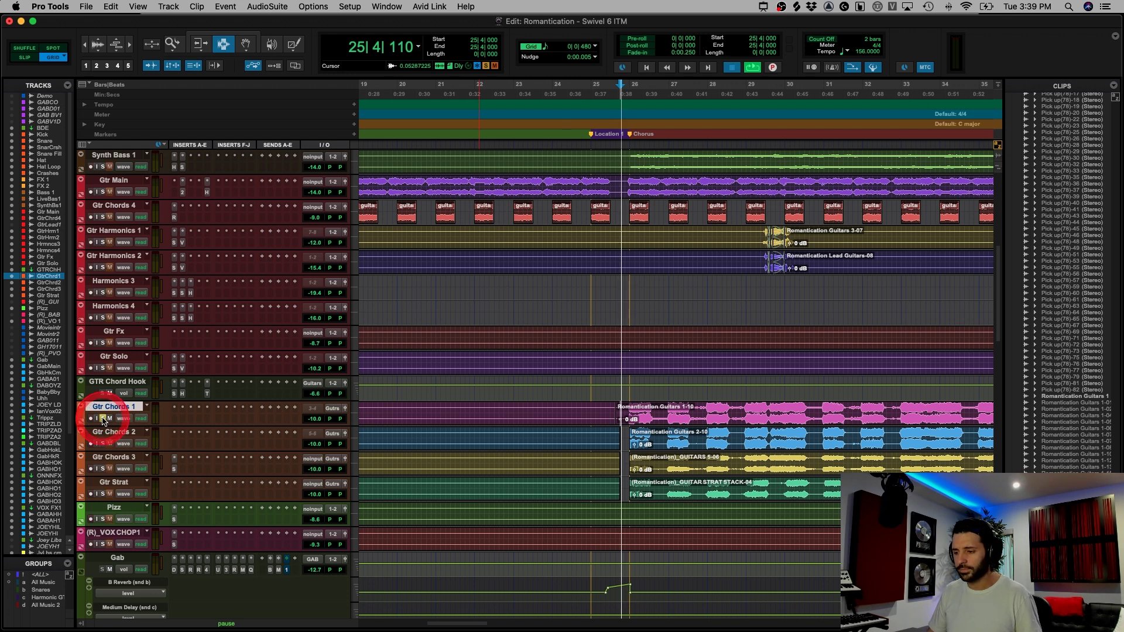
{"action": "key", "text": "space"}
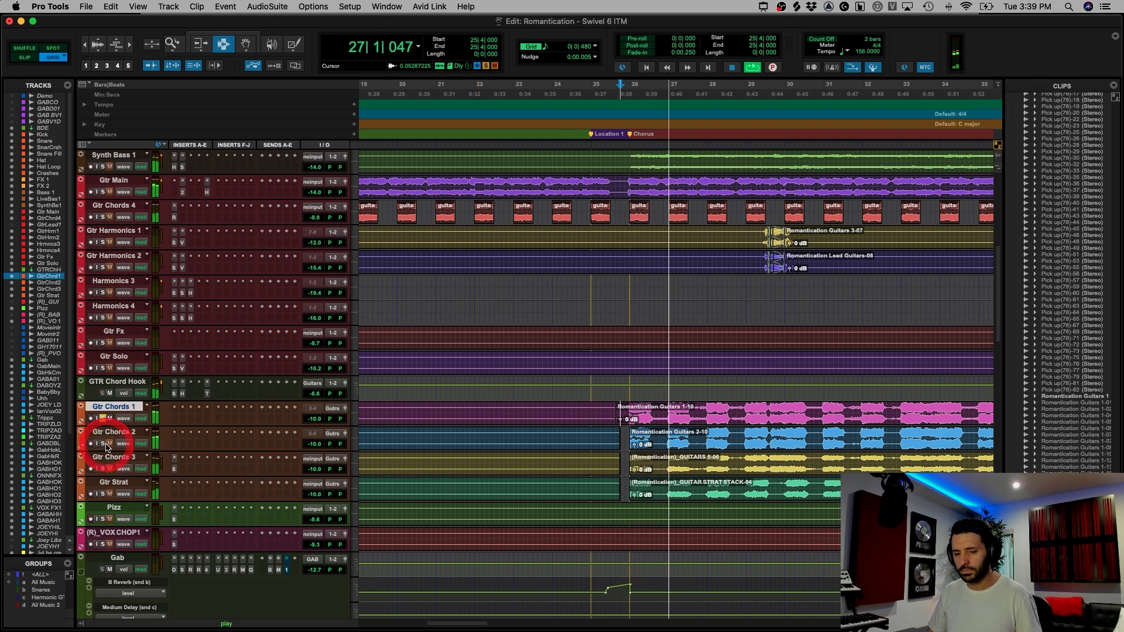
{"action": "key", "text": "space"}
- Switch the solo from Gtr Chords 1 to Gtr Chords 2 and on to Gtr Chords 3, playing each from 25|4|000
{"action": "left_click", "coordinate": [103, 418]}
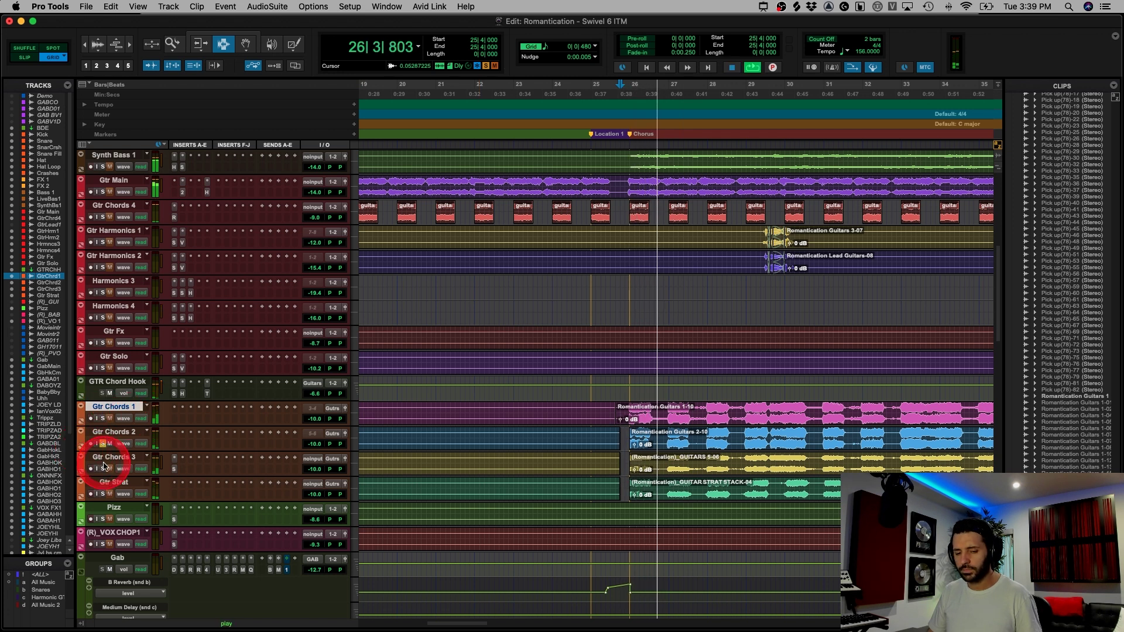
{"action": "key", "text": "space"}
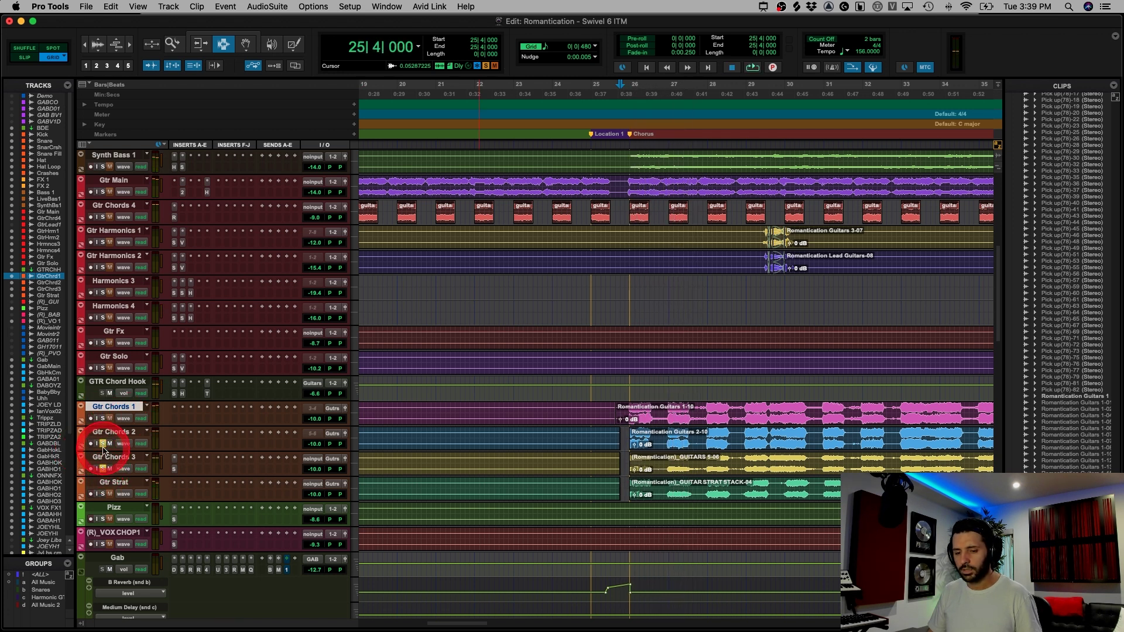
{"action": "key", "text": "space"}
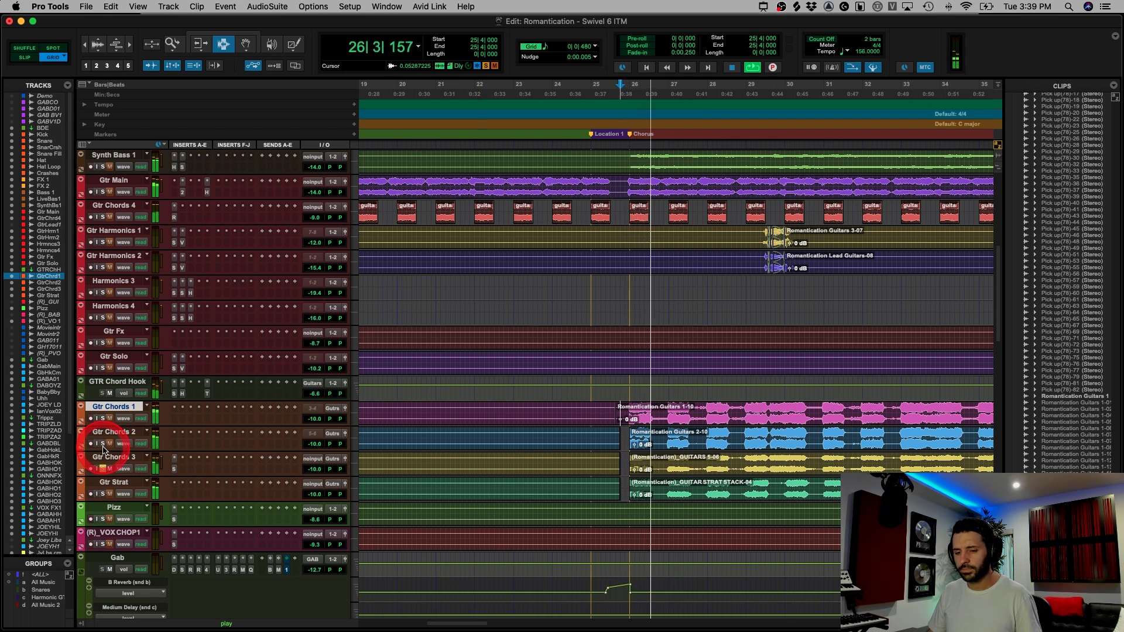
{"action": "left_click", "coordinate": [102, 469]}
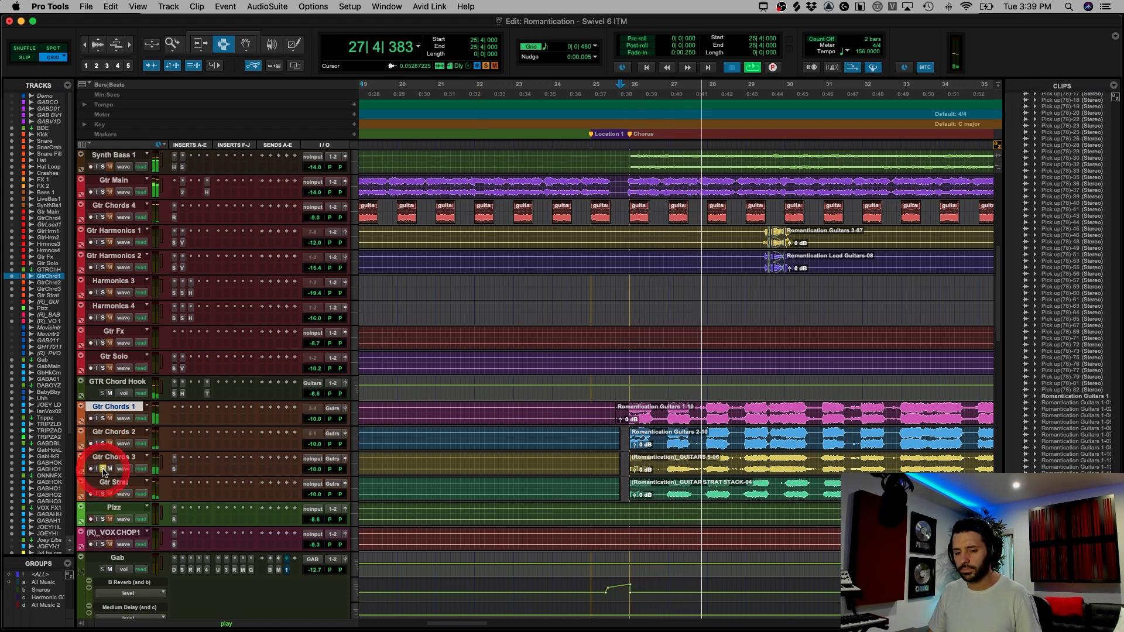
- Switch the solo from Gtr Chords 3 to Gtr Strat, play it from 25|4|000, and stop playback
{"action": "left_click", "coordinate": [103, 493]}
{"action": "key", "text": "space"}
{"action": "key", "text": "space"}
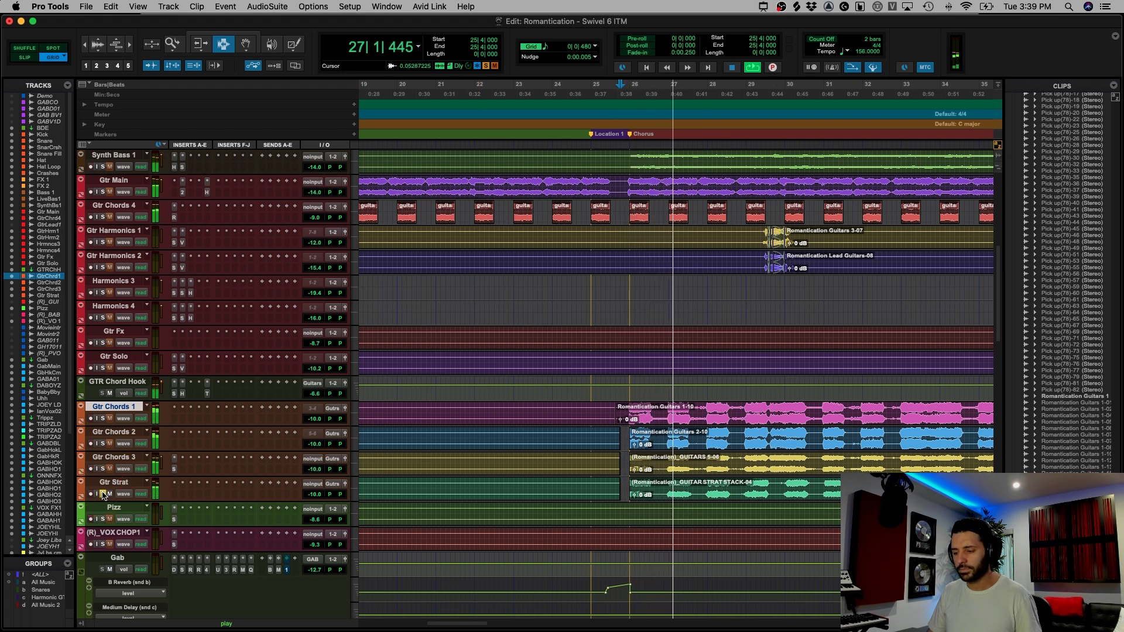
{"action": "key", "text": "space"}
- Solo Gtr Chords 1, 2 and 3 together with Gtr Strat and play the blend from 25|4|000, dismissing the error dialog
{"action": "left_click", "coordinate": [103, 468]}
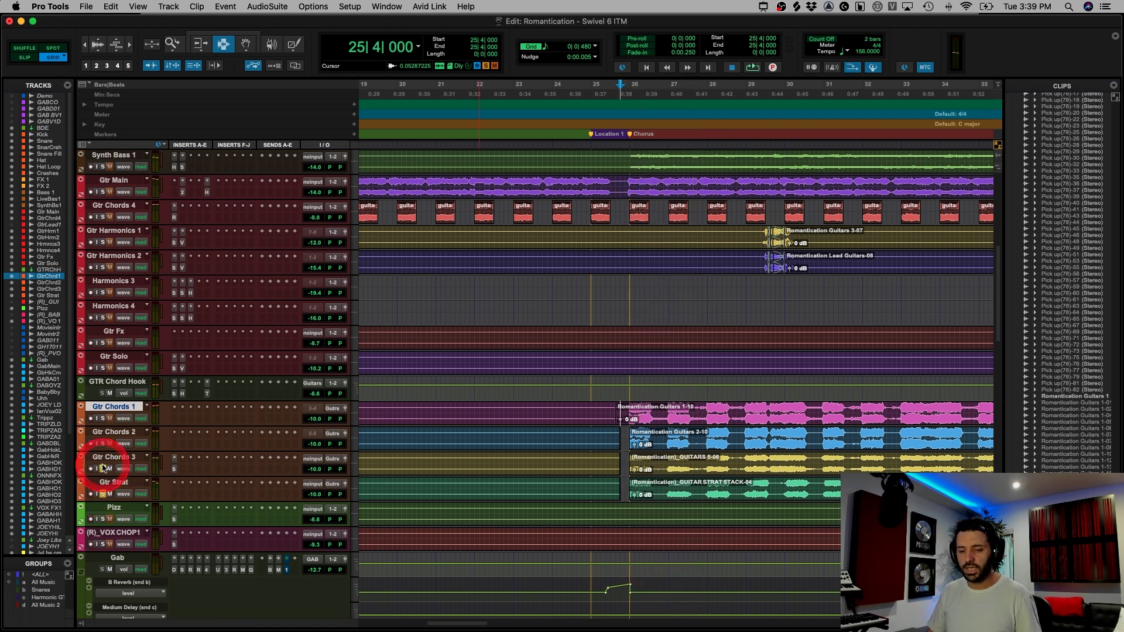
{"action": "left_click", "coordinate": [103, 419]}
{"action": "key", "text": "space"}
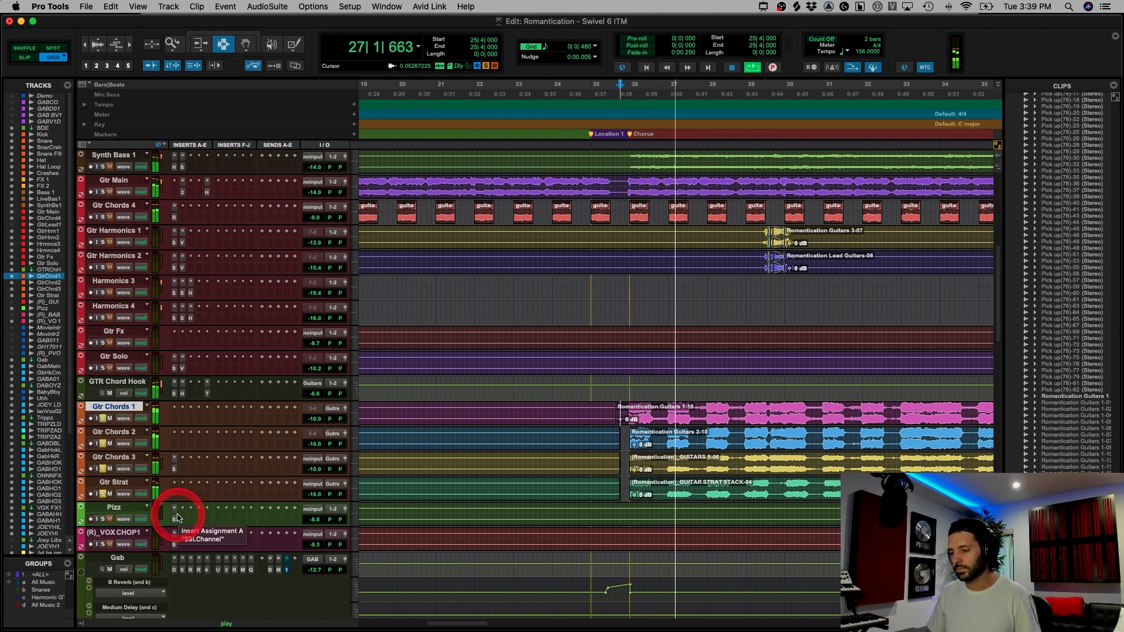
{"action": "left_click", "coordinate": [183, 515]}
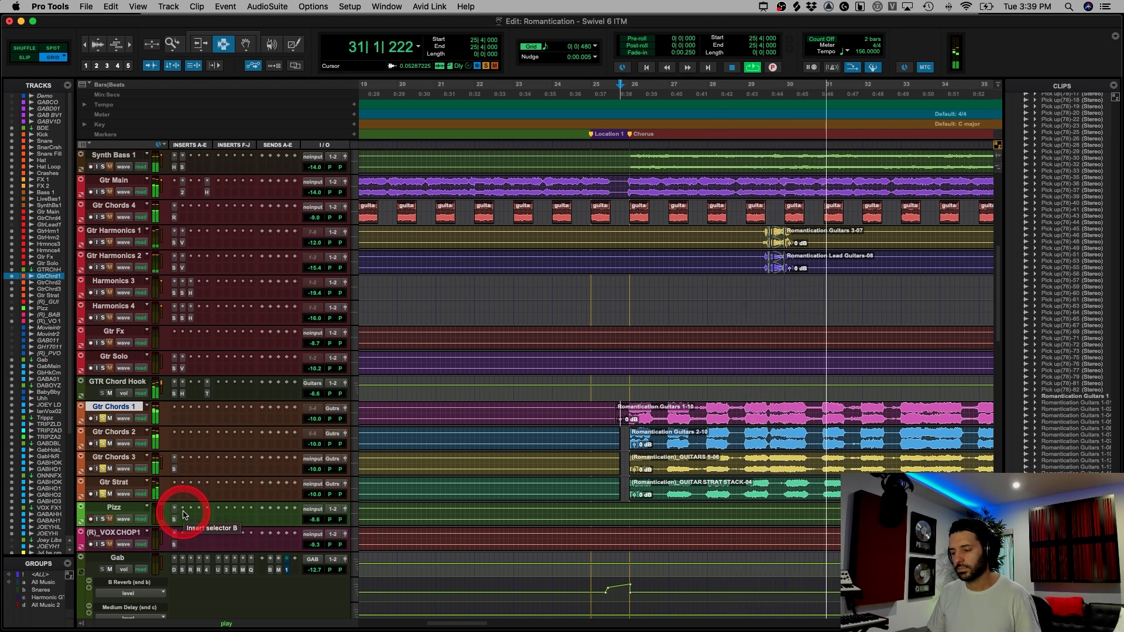
{"action": "left_click", "coordinate": [265, 507]}
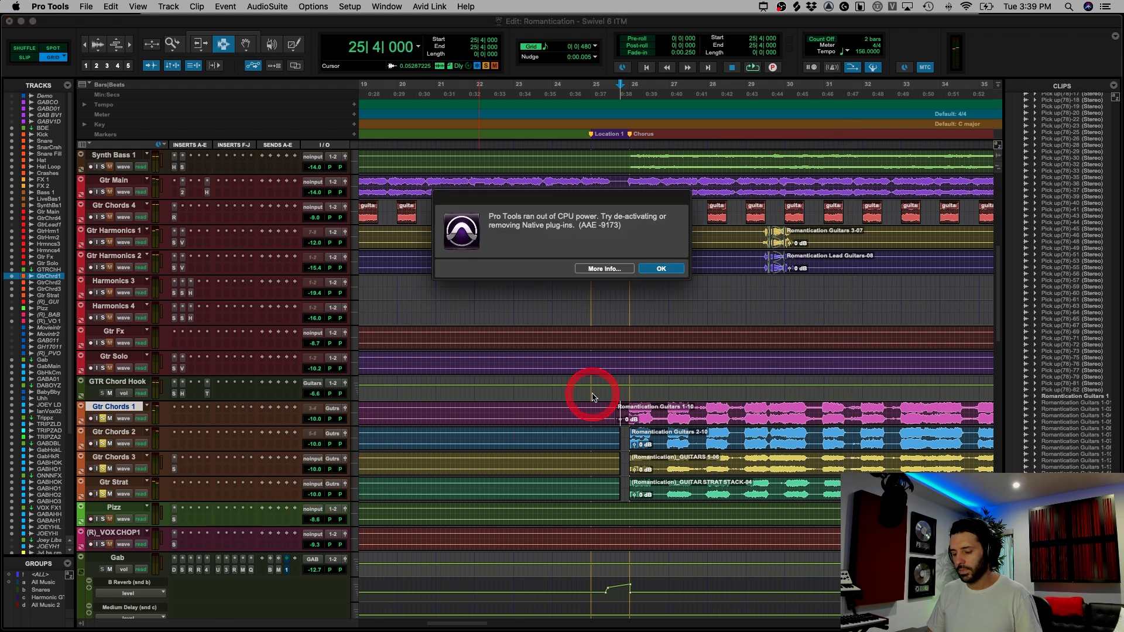
{"action": "key", "text": "Return"}
- Highlight 26|1|000 to 27|1|480 and 27|3|000 to 28|1|000 on Gtr Chords 1 through Gtr Strat while reviewing the SSLChannel insert on GTR Chord Hook
{"action": "scroll", "coordinate": [670, 459], "scroll_direction": "up", "scroll_amount": 3}
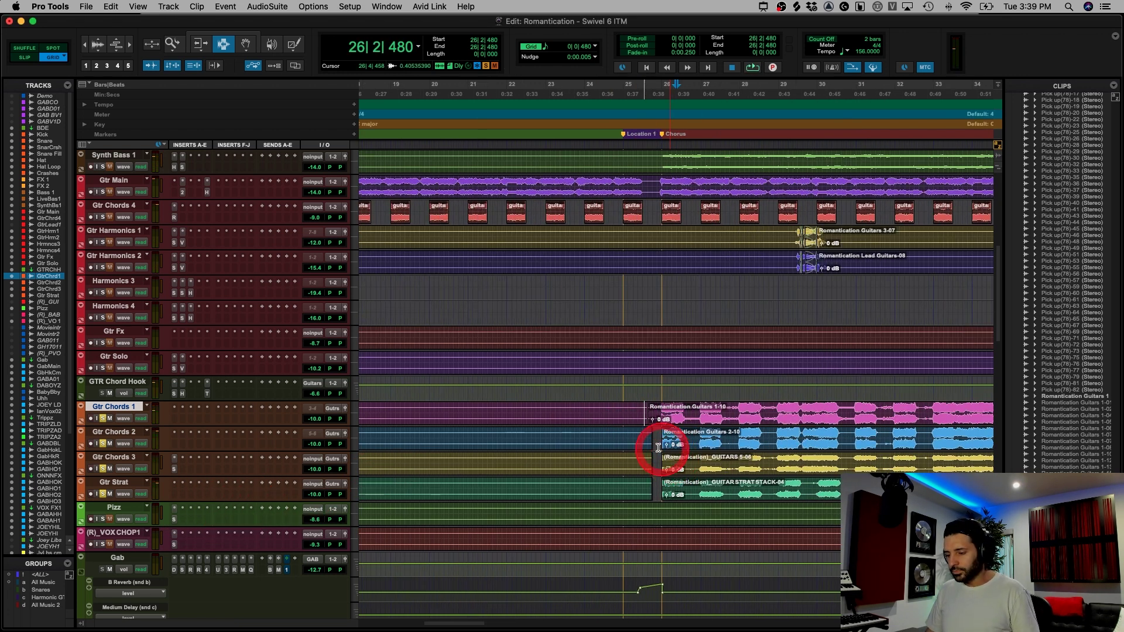
{"action": "left_click_drag", "start_coordinate": [644, 413], "coordinate": [728, 484]}
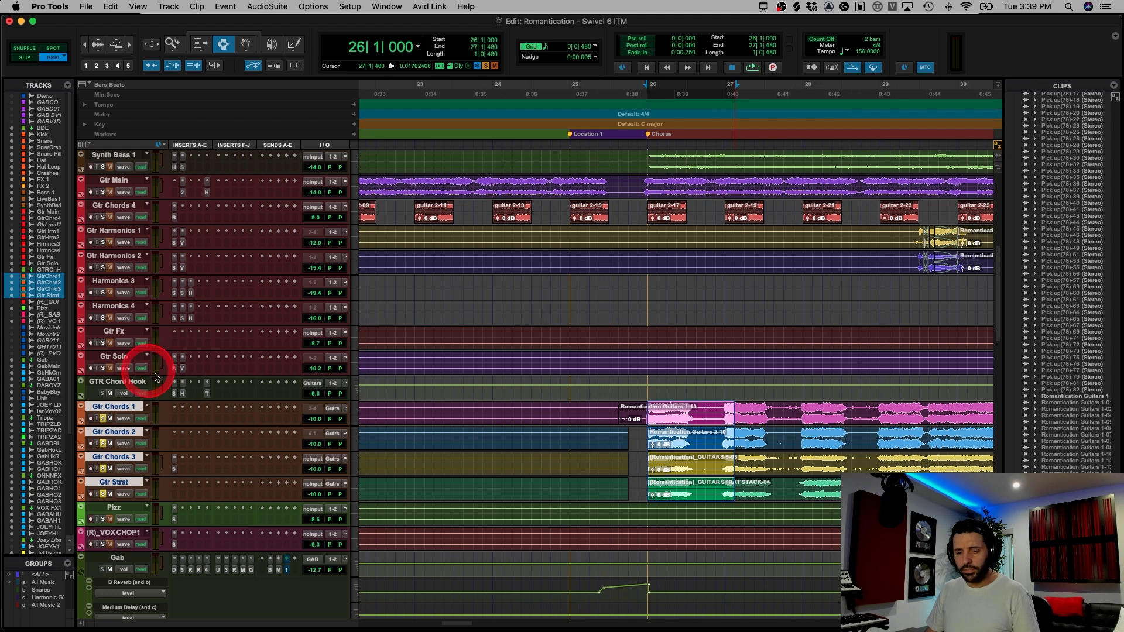
{"action": "left_click", "coordinate": [175, 395]}
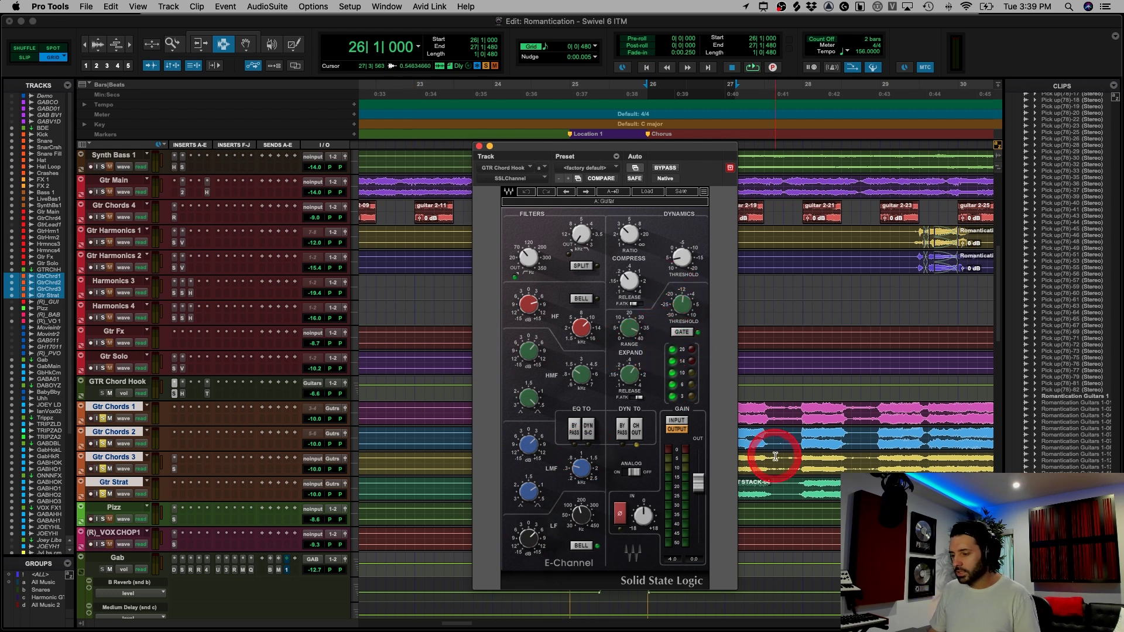
{"action": "left_click_drag", "start_coordinate": [767, 412], "coordinate": [800, 489]}
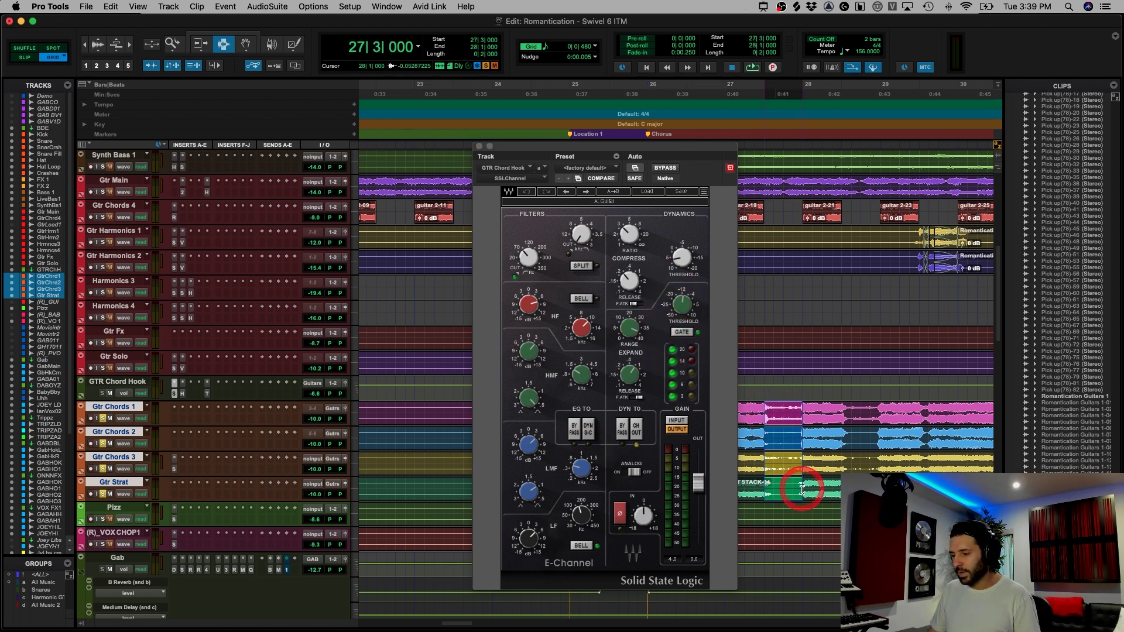
{"action": "left_click", "coordinate": [479, 146]}
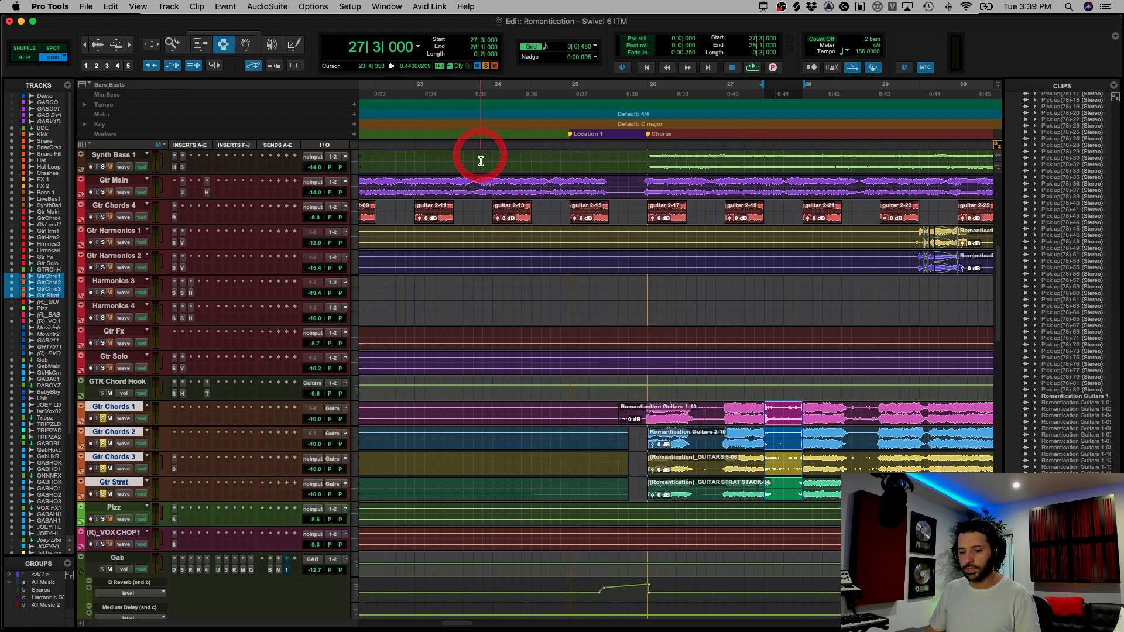
- Review the H-Comp and Trim inserts on GTR Chord Hook and close the plug-in window
{"action": "left_click", "coordinate": [183, 394]}
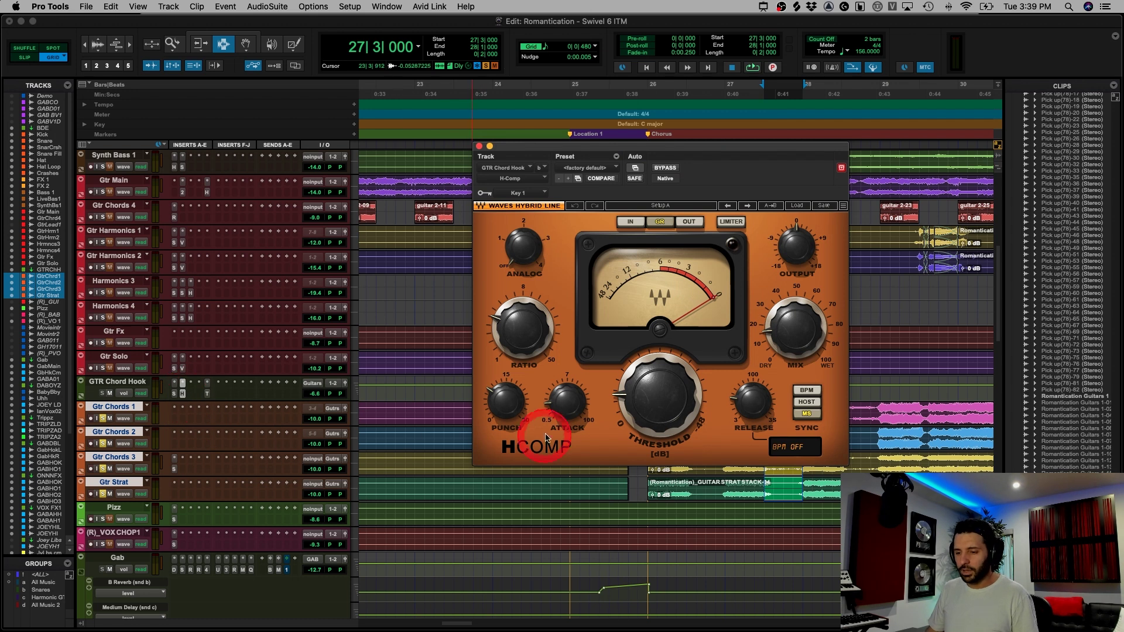
{"action": "left_click", "coordinate": [206, 396]}
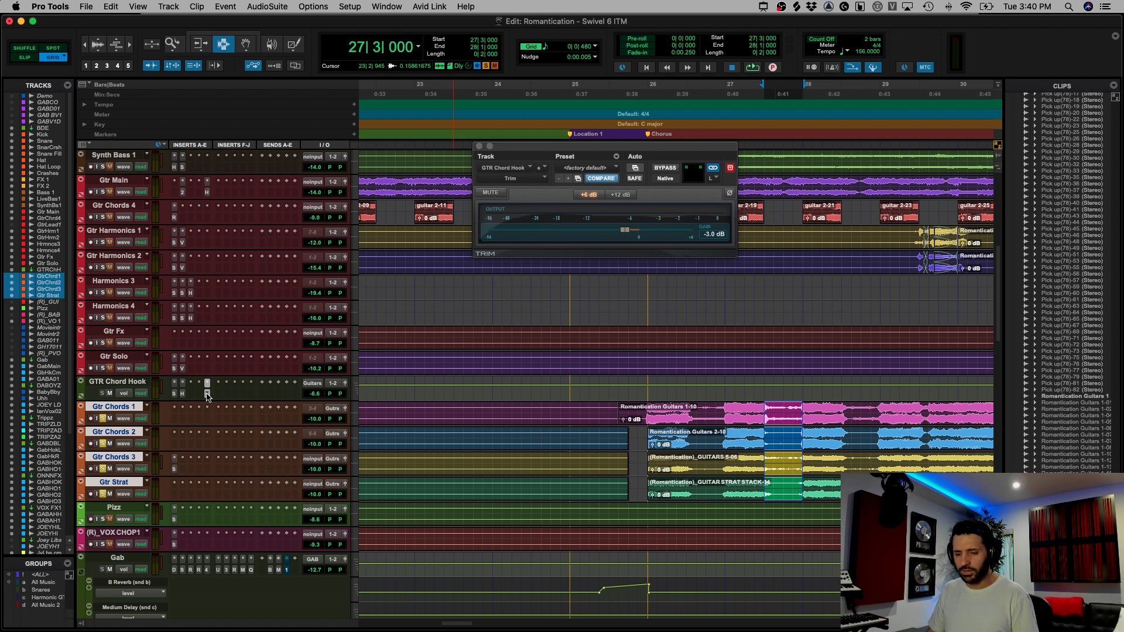
{"action": "left_click", "coordinate": [206, 396]}
- Clear the solos on Gtr Chords 1 through Gtr Strat and place the edit cursor at 25|1|480 on Gtr Chords 1
{"action": "key", "text": "super+bracketleft"}
{"action": "key", "text": "super+bracketleft"}
{"action": "key", "text": "super+bracketleft"}
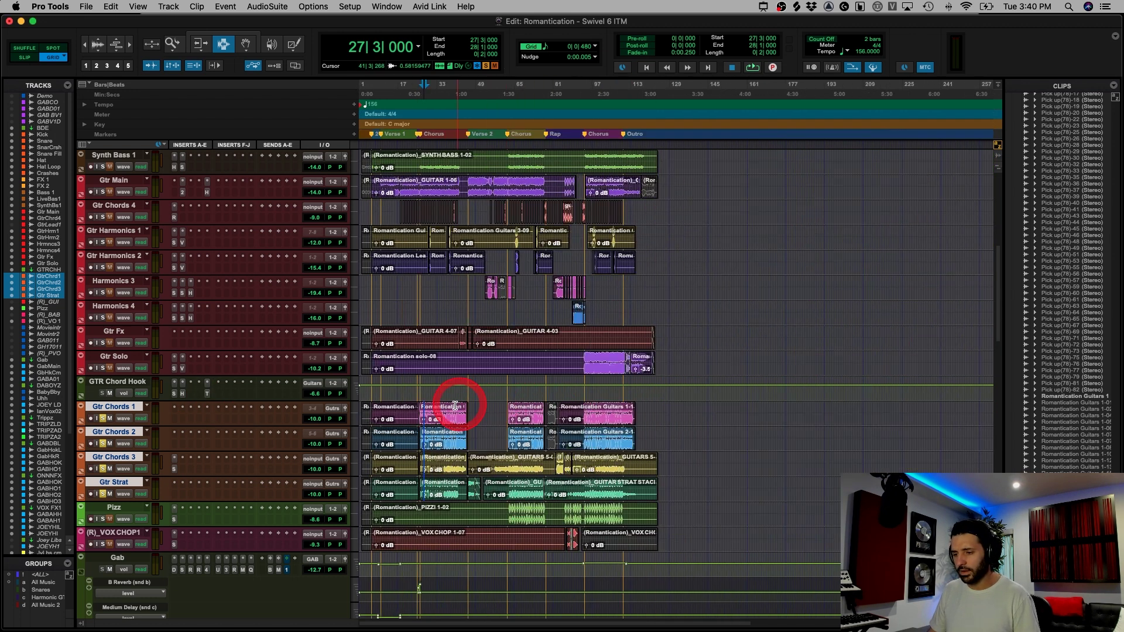
{"action": "left_click", "coordinate": [430, 400]}
{"action": "key", "text": "super+bracketright"}
{"action": "key", "text": "super+bracketright"}
{"action": "key", "text": "super+bracketright"}
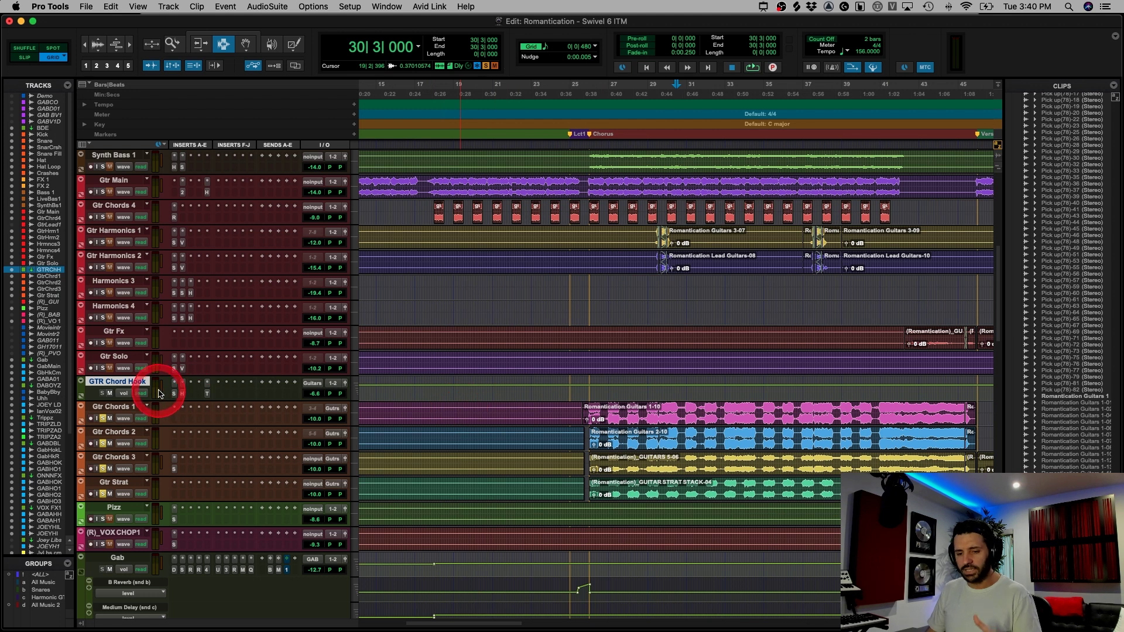
{"action": "left_click", "coordinate": [585, 409]}
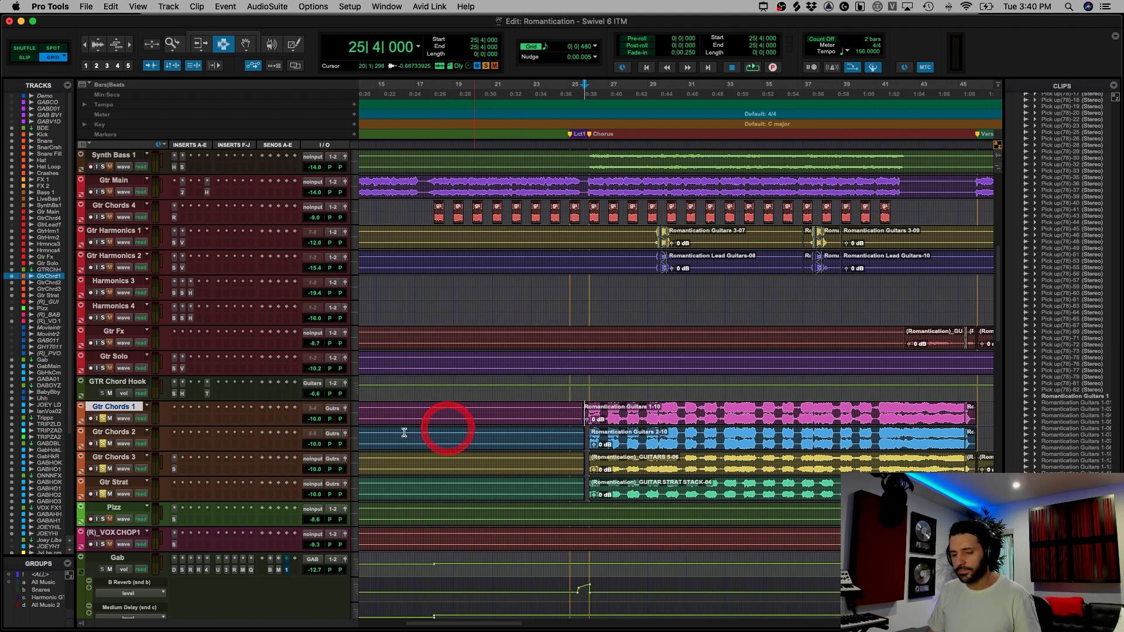
{"action": "left_click", "coordinate": [103, 418], "text": "alt"}
{"action": "left_click", "coordinate": [595, 413]}
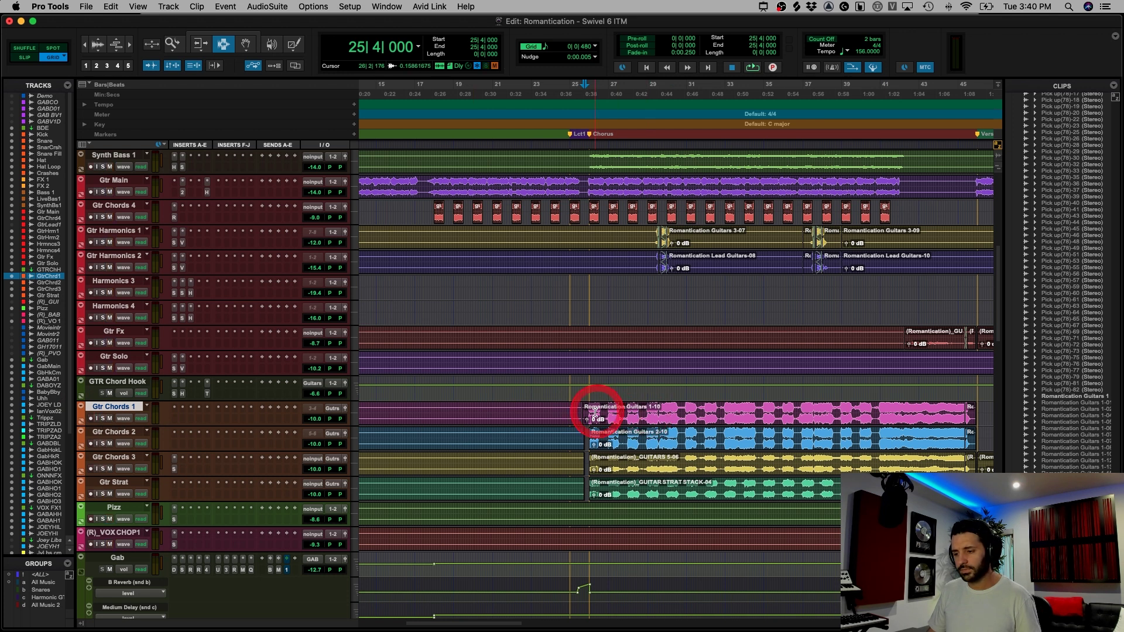
- Play the full mix from 25|1|480, muting and unmuting GTR Chord Hook to compare, and stop playback
{"action": "key", "text": "space"}
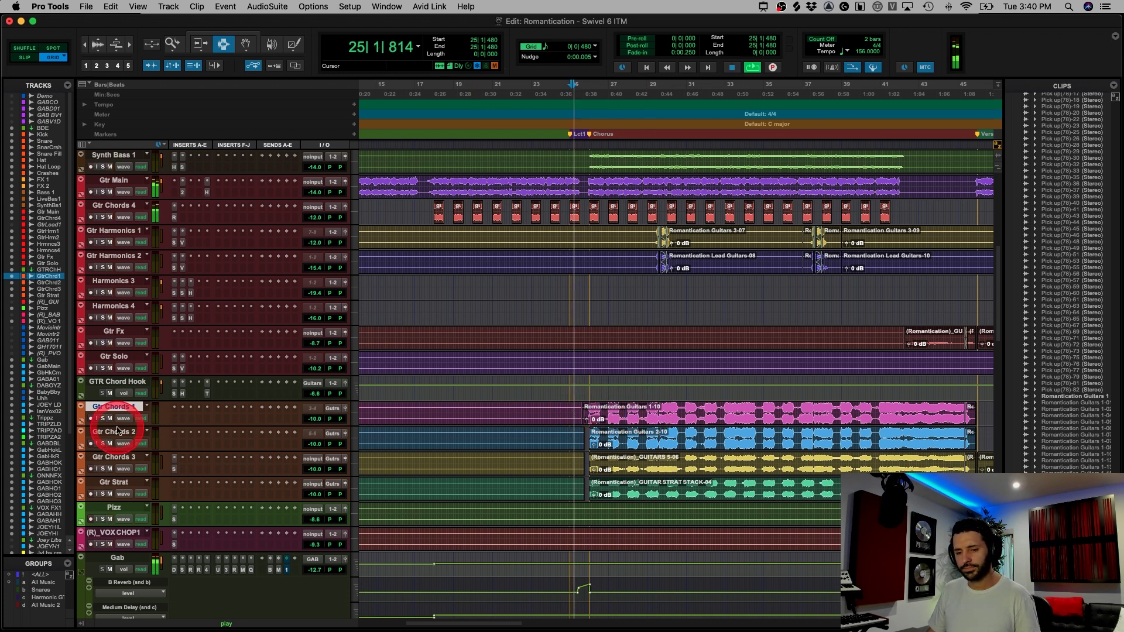
{"action": "left_click", "coordinate": [110, 394]}
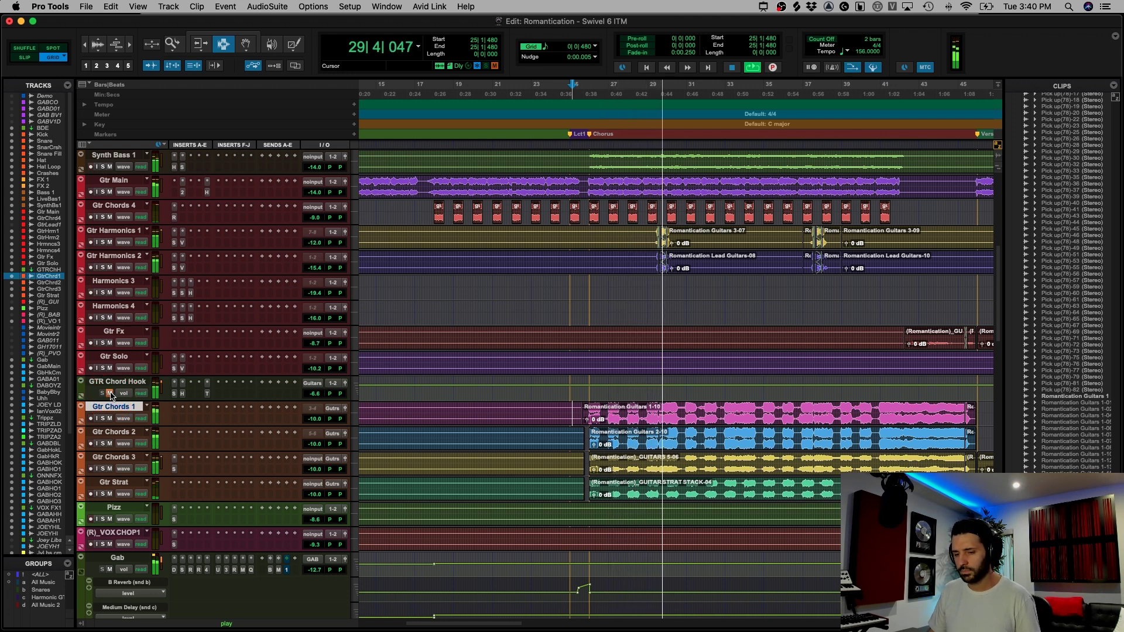
{"action": "left_click", "coordinate": [110, 393]}
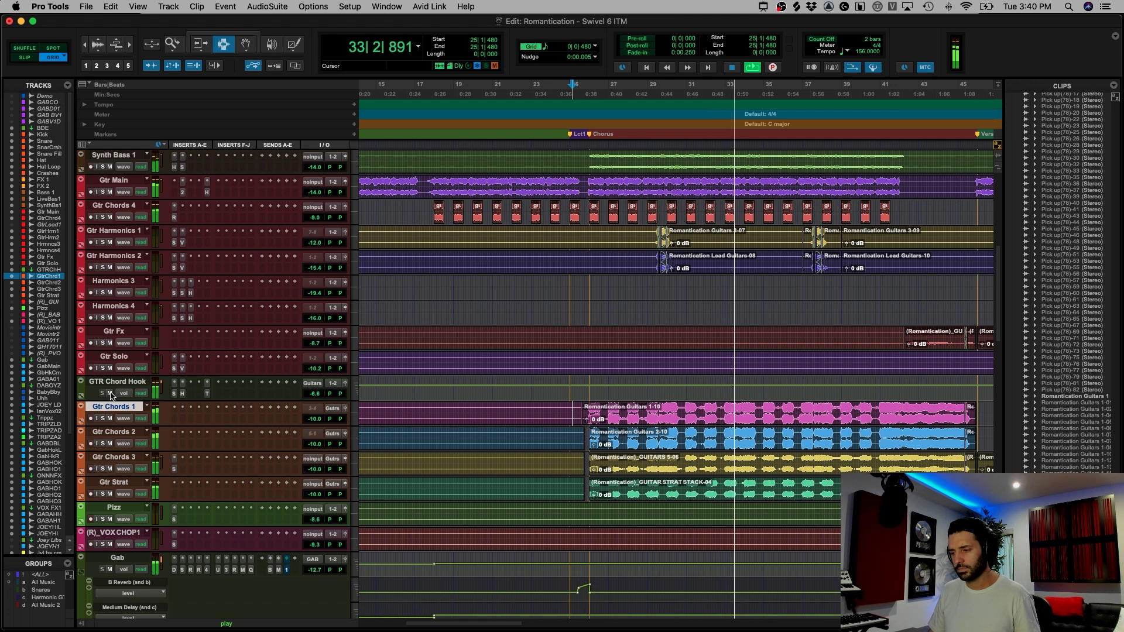
{"action": "left_click", "coordinate": [660, 336]}
{"action": "left_click", "coordinate": [693, 406]}
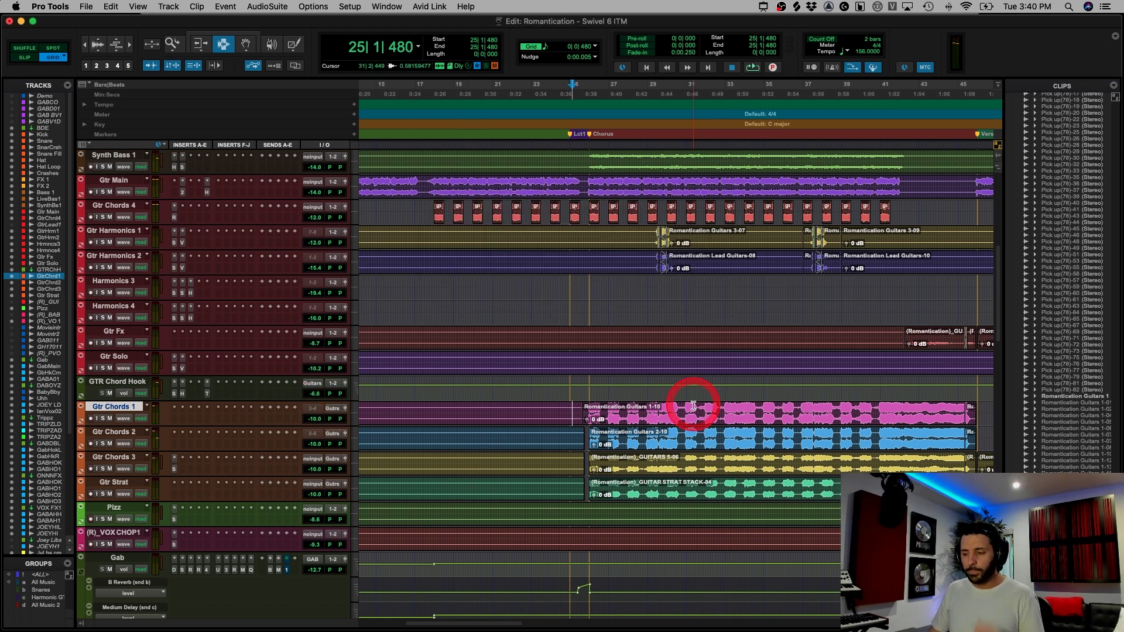
- Highlight 26|1|000 to 42|2|480 on Gtr Chords 1 through Gtr Strat, and place the edit cursor at 29|2|480
{"action": "left_click", "coordinate": [585, 417]}
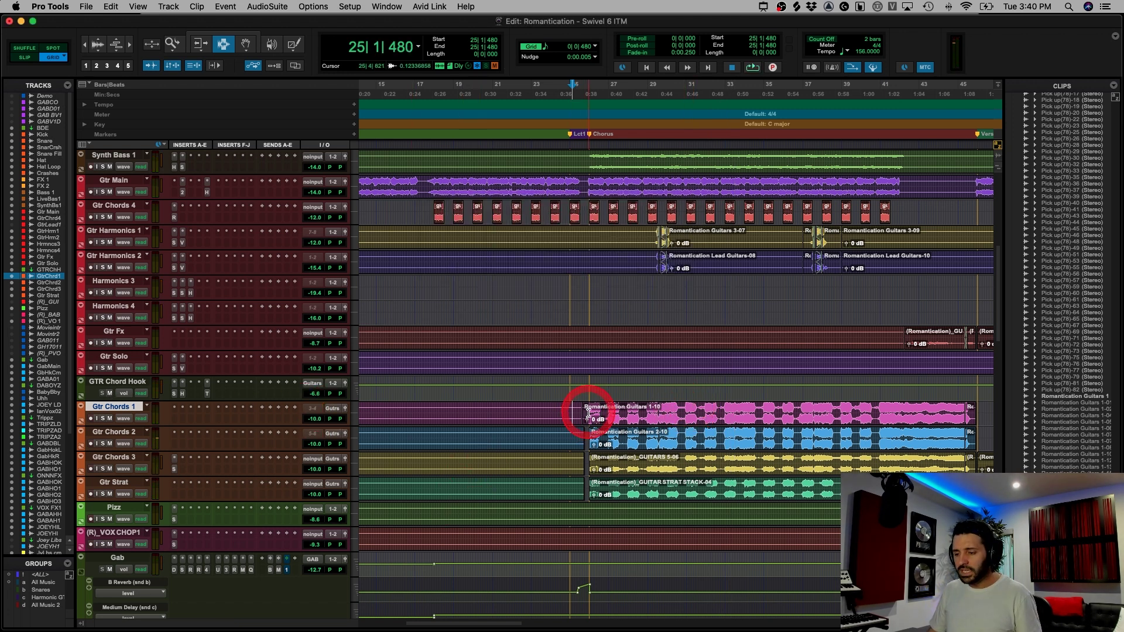
{"action": "left_click_drag", "start_coordinate": [588, 414], "coordinate": [901, 483]}
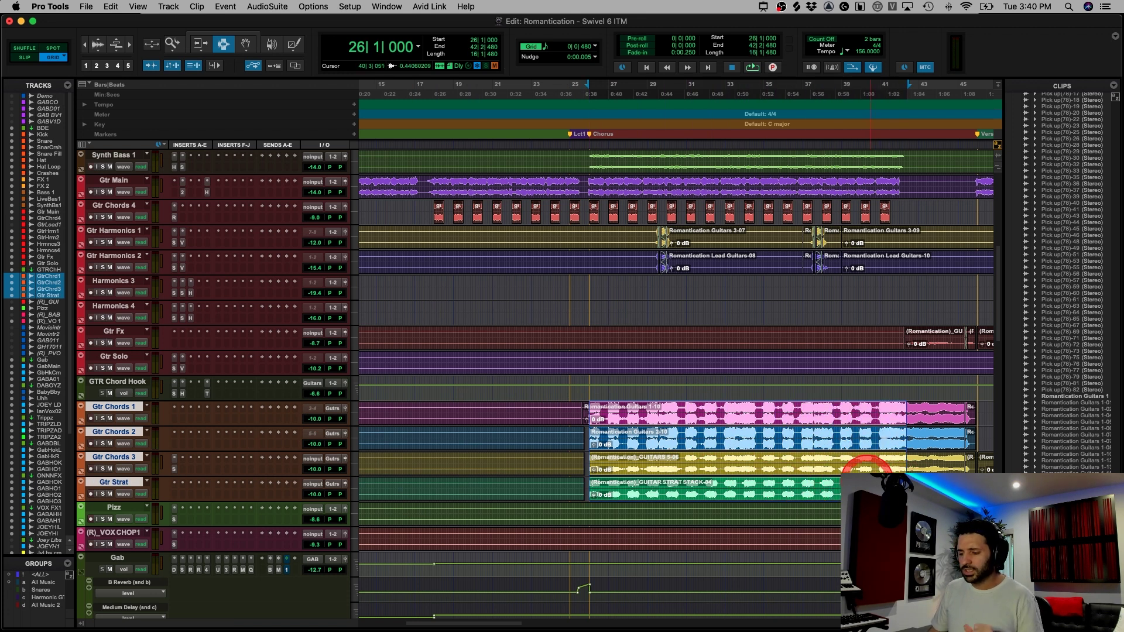
{"action": "left_click", "coordinate": [667, 414]}
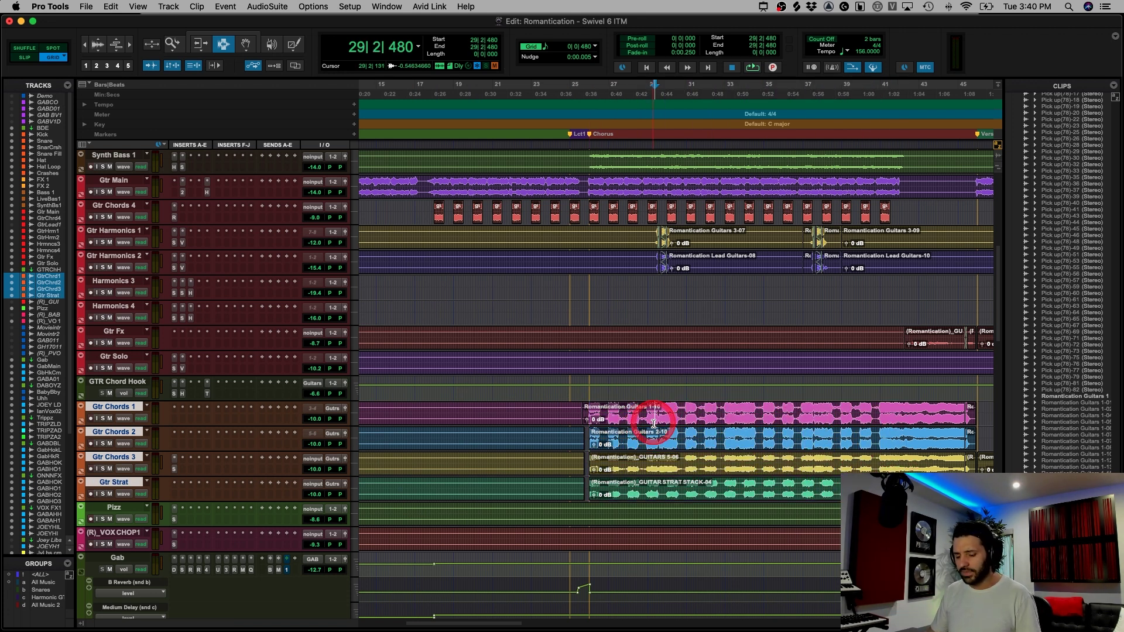
- Solo Gtr Chords 1 through Gtr Strat together, play them from 28|4|480, and stop playback
{"action": "key", "text": "t"}
{"action": "key", "text": "t"}
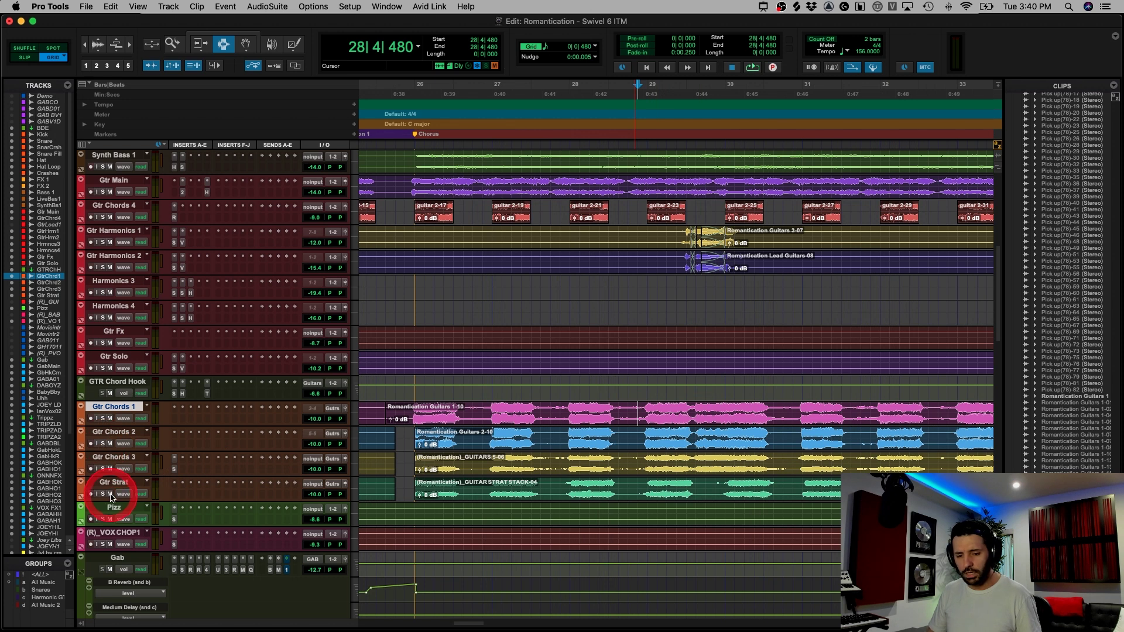
{"action": "left_click", "coordinate": [114, 482], "text": "shift"}
{"action": "left_click", "coordinate": [103, 494], "text": "alt+shift"}
{"action": "left_click", "coordinate": [681, 453]}
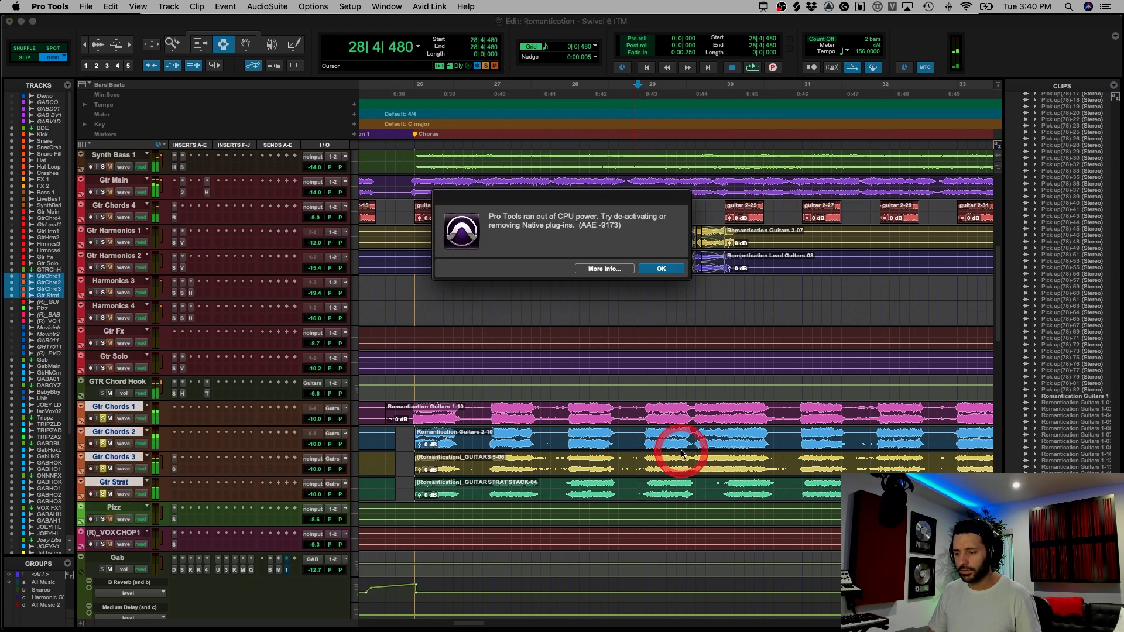
{"action": "key", "text": "Return"}
{"action": "left_click", "coordinate": [639, 410]}
{"action": "key", "text": "space"}
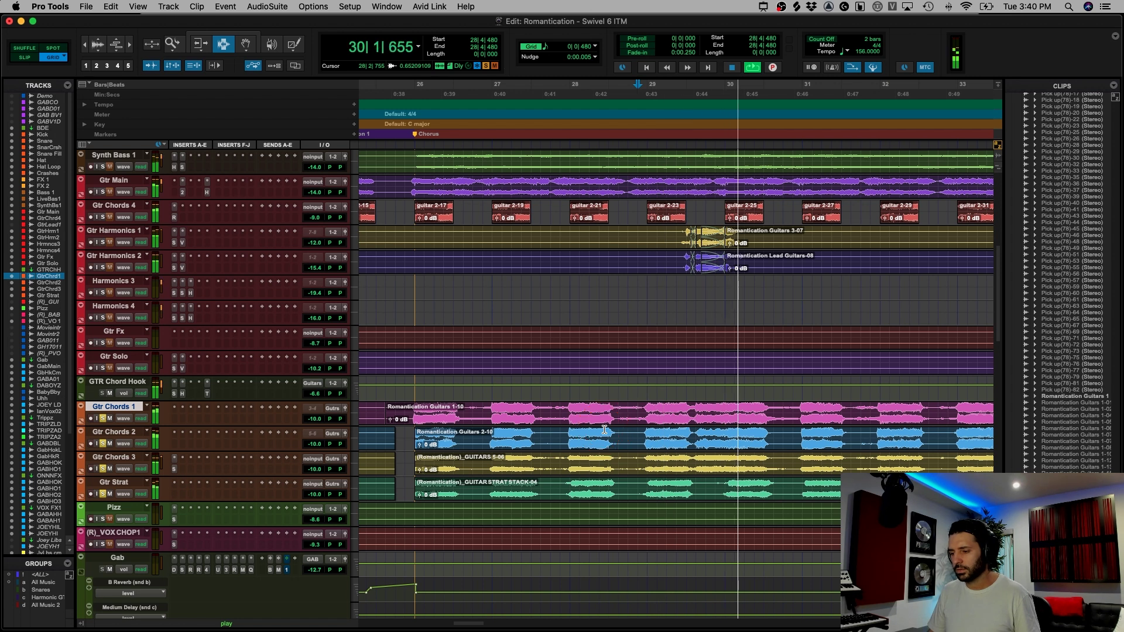
{"action": "key", "text": "space"}
- Highlight the start of the first Chorus on Gtr Chords 4 and Gtr Main, and place the edit cursor at 25|4|480 on Gtr Chords 4
{"action": "key", "text": "r"}
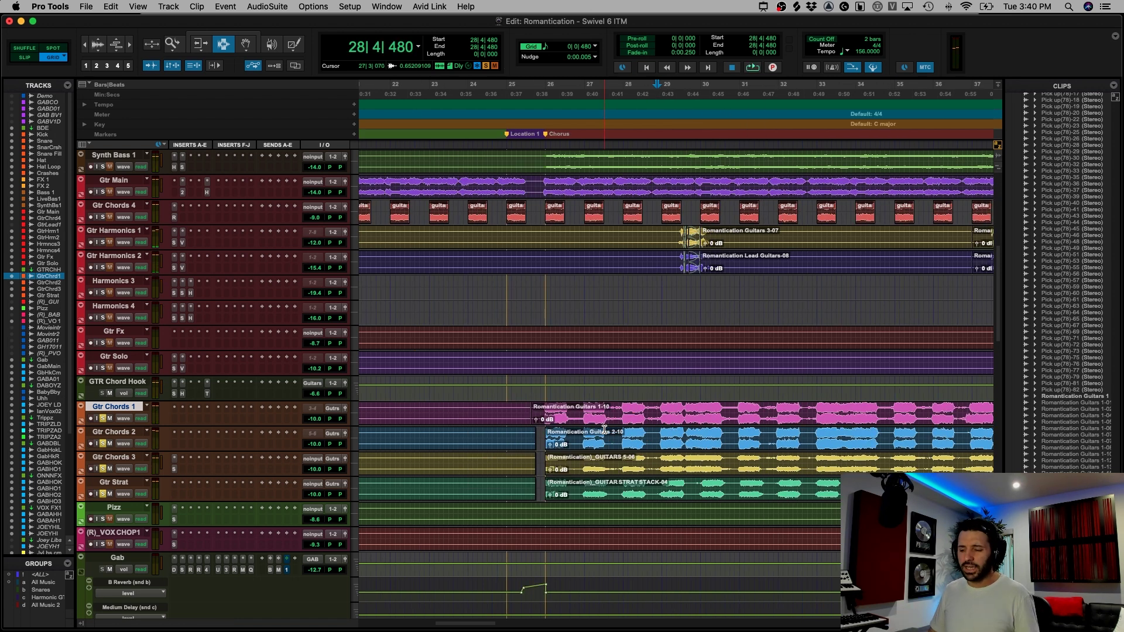
{"action": "left_click", "coordinate": [534, 409]}
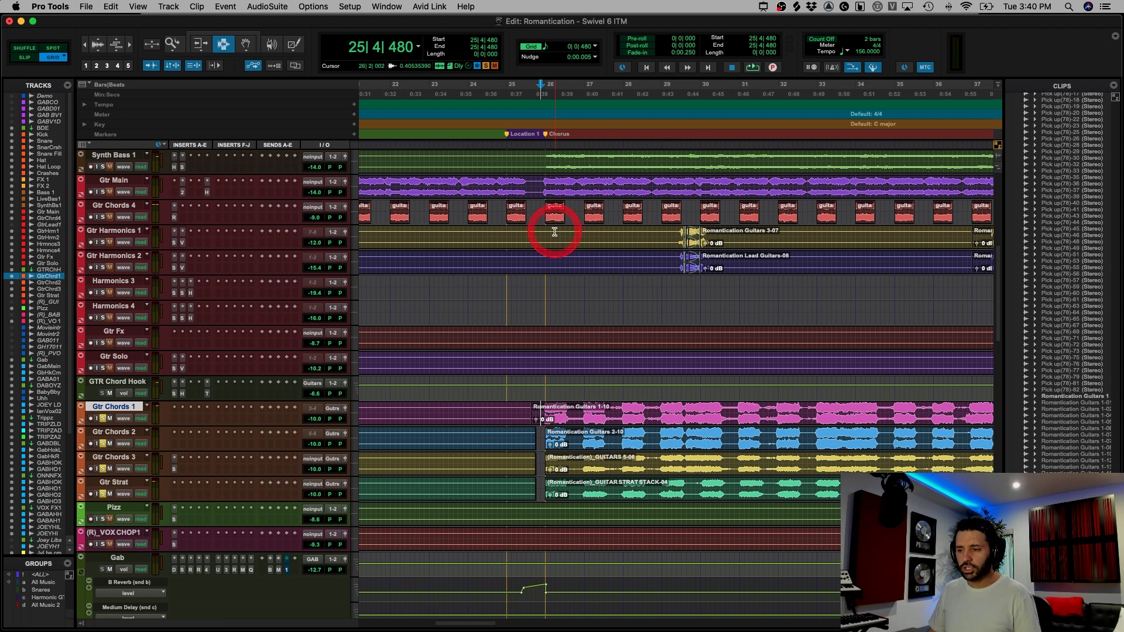
{"action": "left_click_drag", "start_coordinate": [553, 224], "coordinate": [620, 207]}
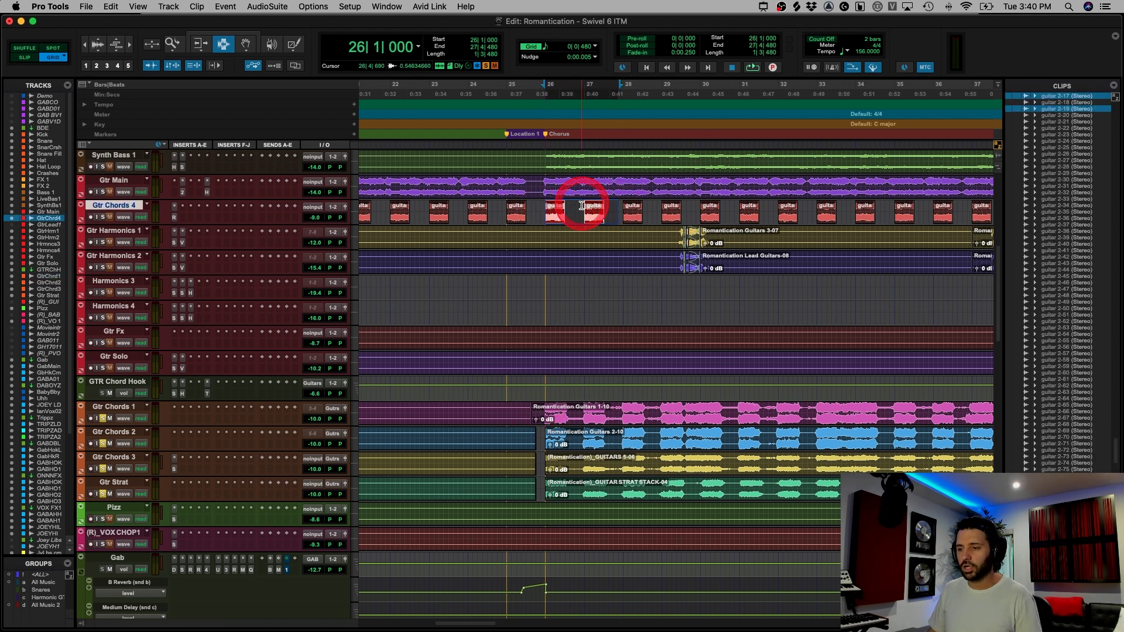
{"action": "left_click_drag", "start_coordinate": [545, 183], "coordinate": [762, 182]}
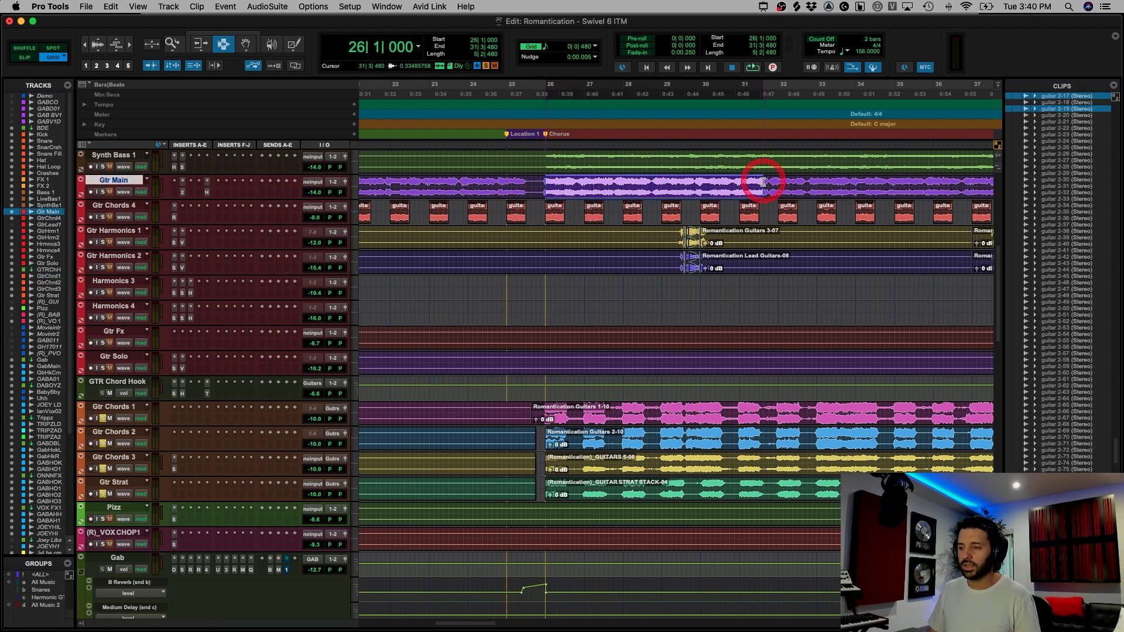
{"action": "left_click_drag", "start_coordinate": [544, 209], "coordinate": [602, 216]}
{"action": "left_click", "coordinate": [542, 209]}
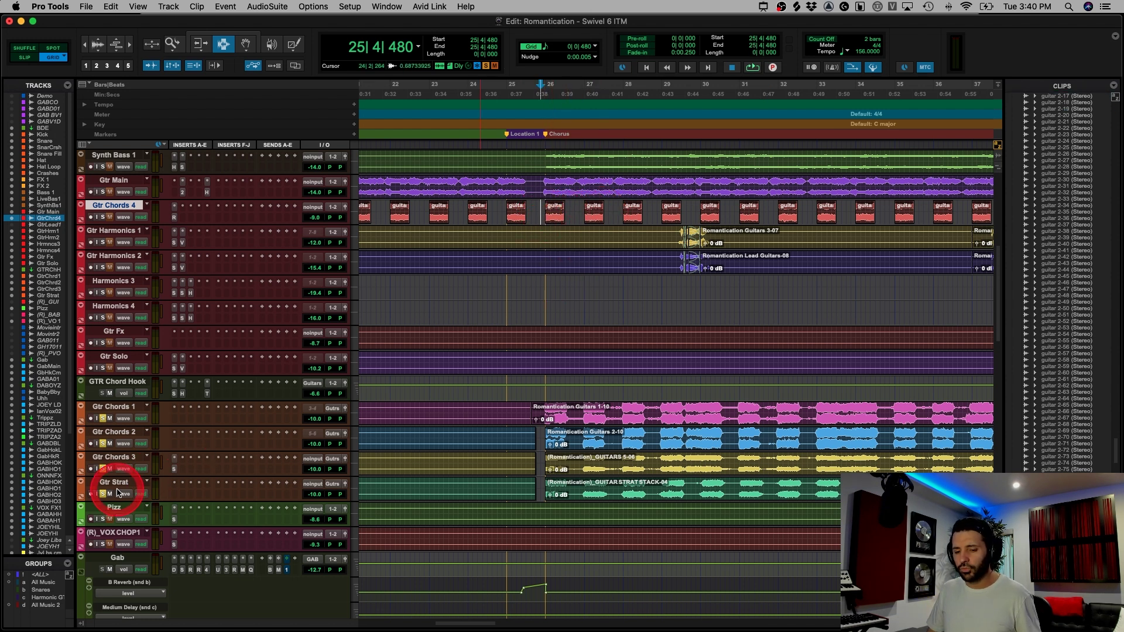
- Clear the solos on Gtr Chords 1 through Gtr Strat and place the edit cursor at 25|3|480 on Gtr Chords 2
{"action": "key", "text": "super+bracketleft"}
{"action": "left_click", "coordinate": [702, 449]}
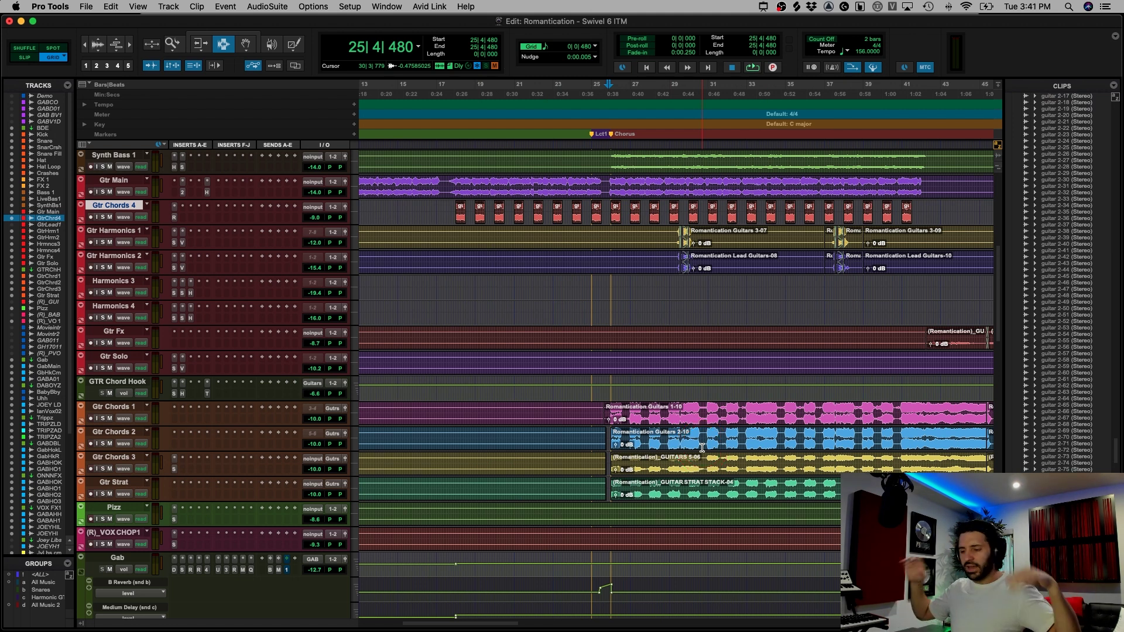
{"action": "key", "text": "super+bracketleft"}
{"action": "left_click", "coordinate": [665, 440]}
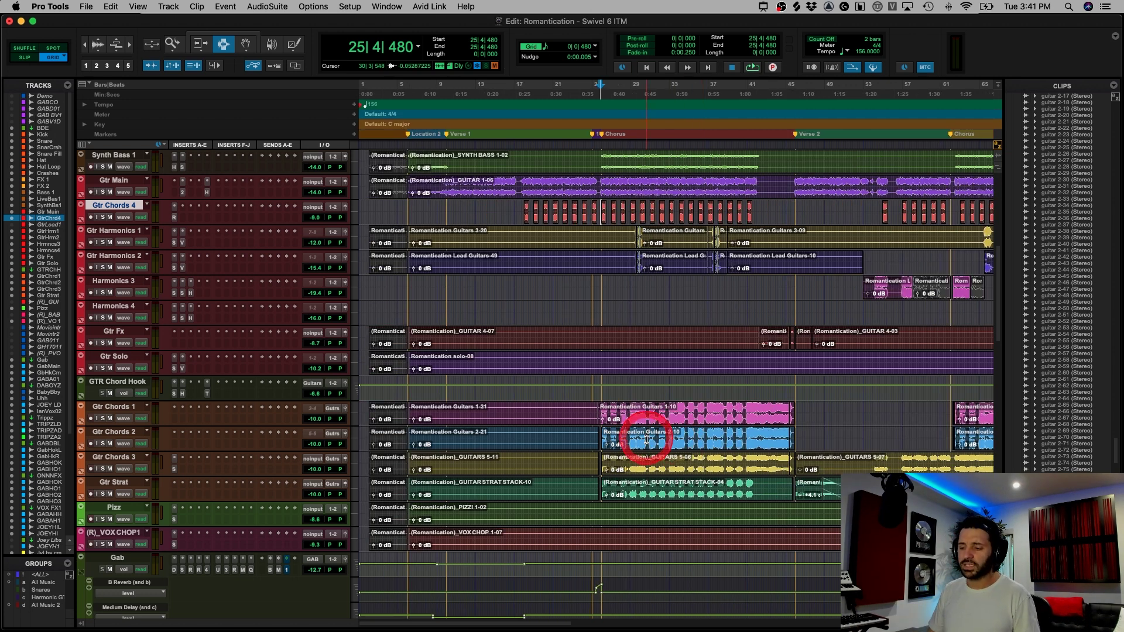
{"action": "left_click", "coordinate": [651, 439]}
- Place the edit cursor at 25|3|480 on Gtr Chords 1 and open the H-Comp insert on GTR Chord Hook
{"action": "key", "text": "super+bracketright"}
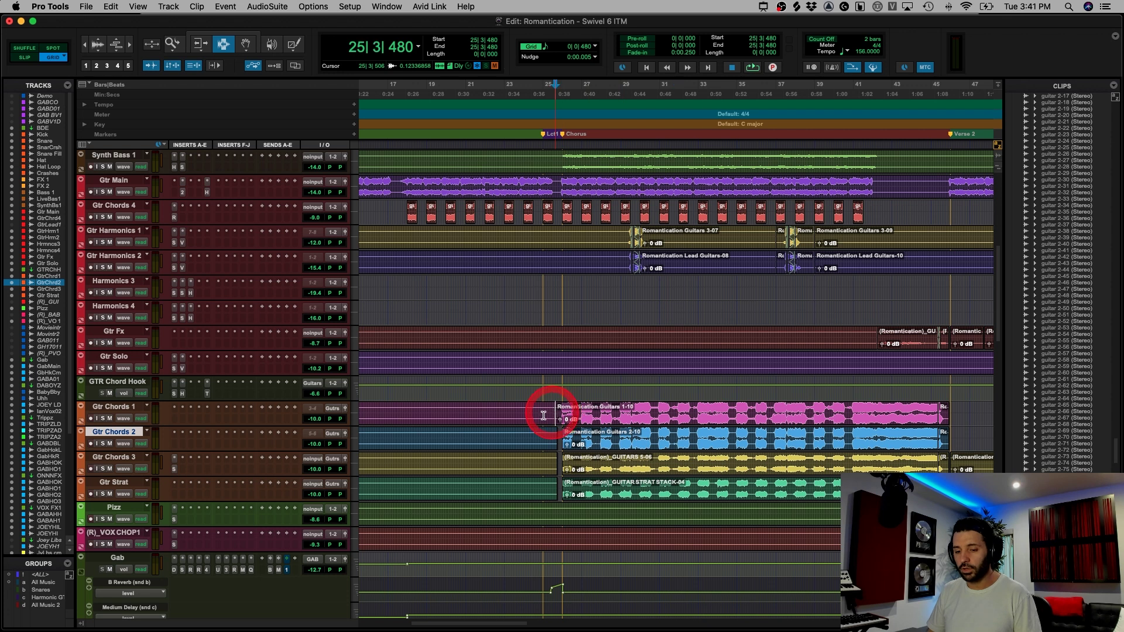
{"action": "left_click", "coordinate": [544, 415]}
{"action": "left_click", "coordinate": [184, 395]}
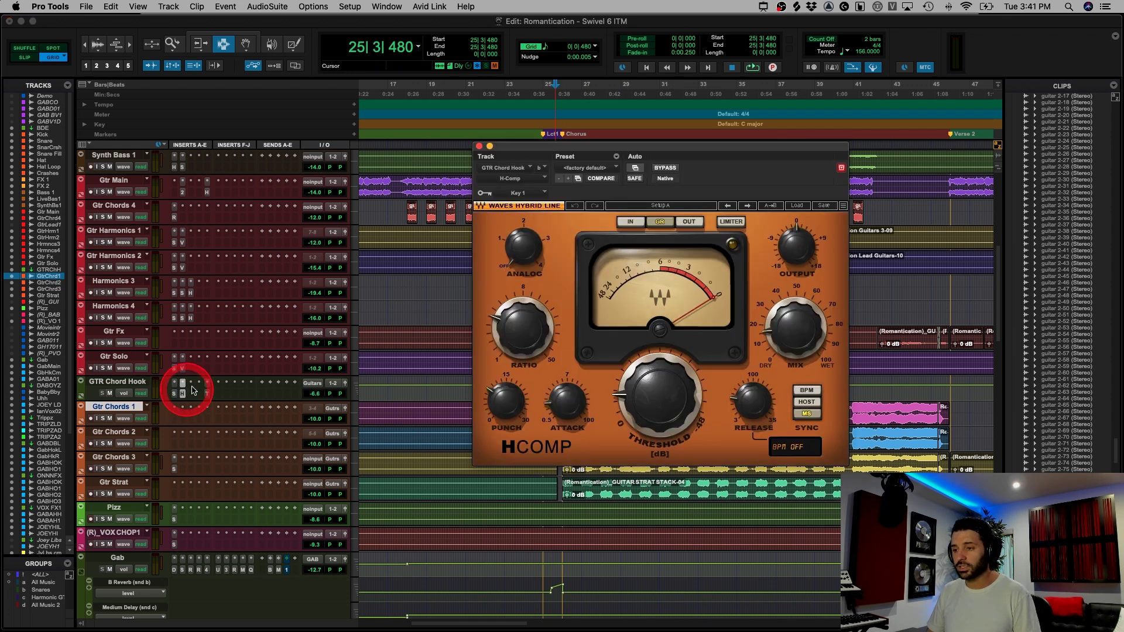
- Close the H-Comp plug-in window and place the edit cursor at 62|1|480 on Gtr Strat
{"action": "left_click_drag", "start_coordinate": [526, 157], "coordinate": [505, 199]}
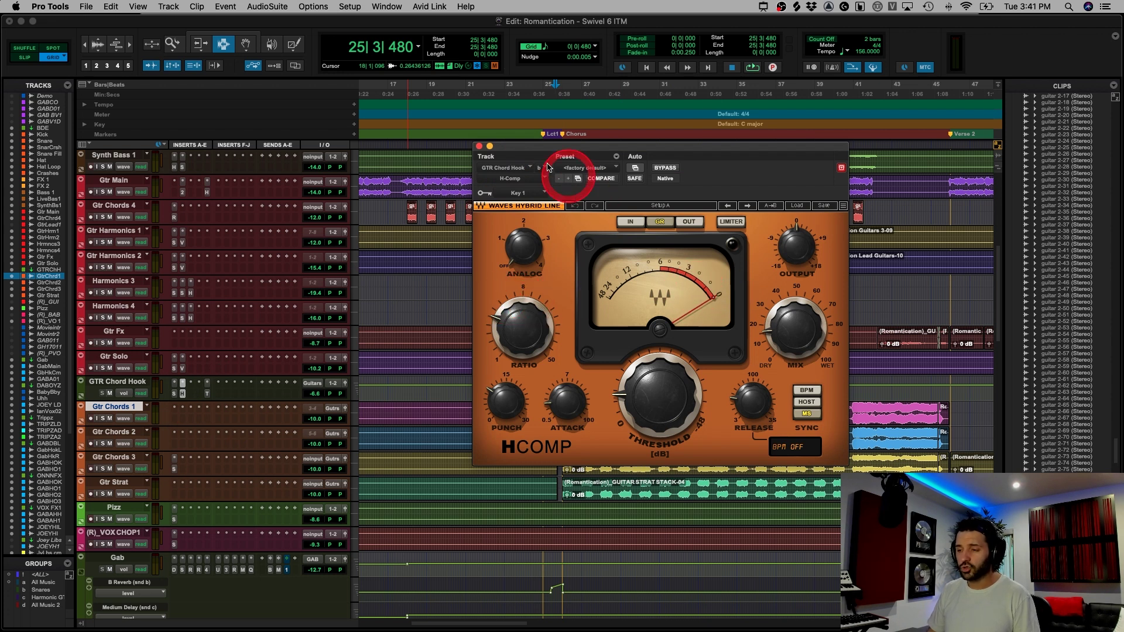
{"action": "left_click", "coordinate": [480, 146]}
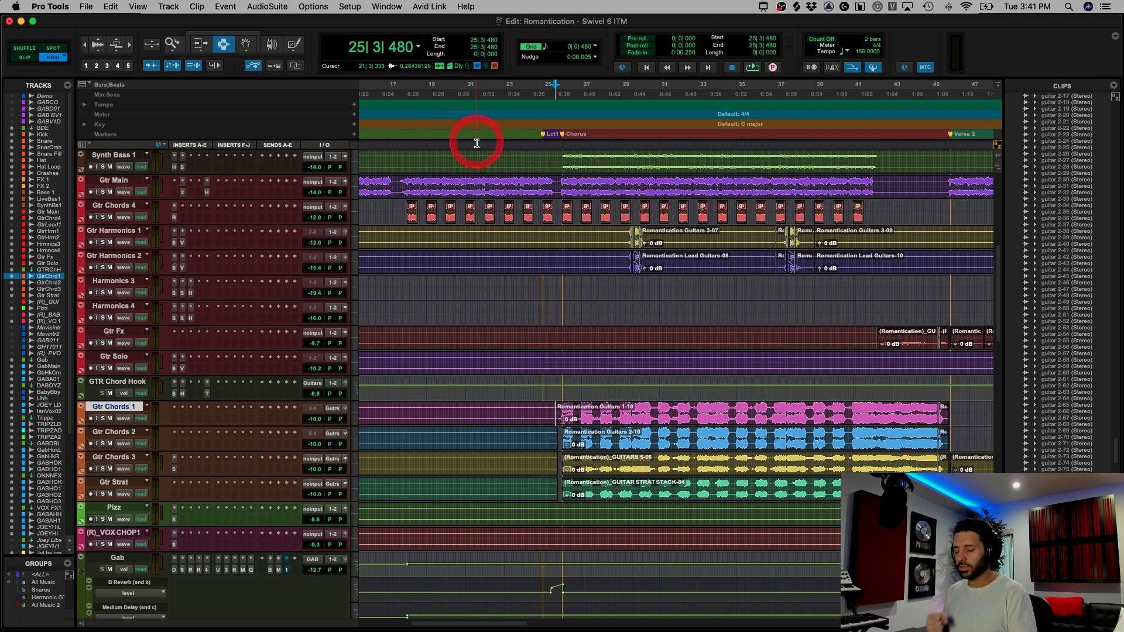
{"action": "key", "text": "alt+a"}
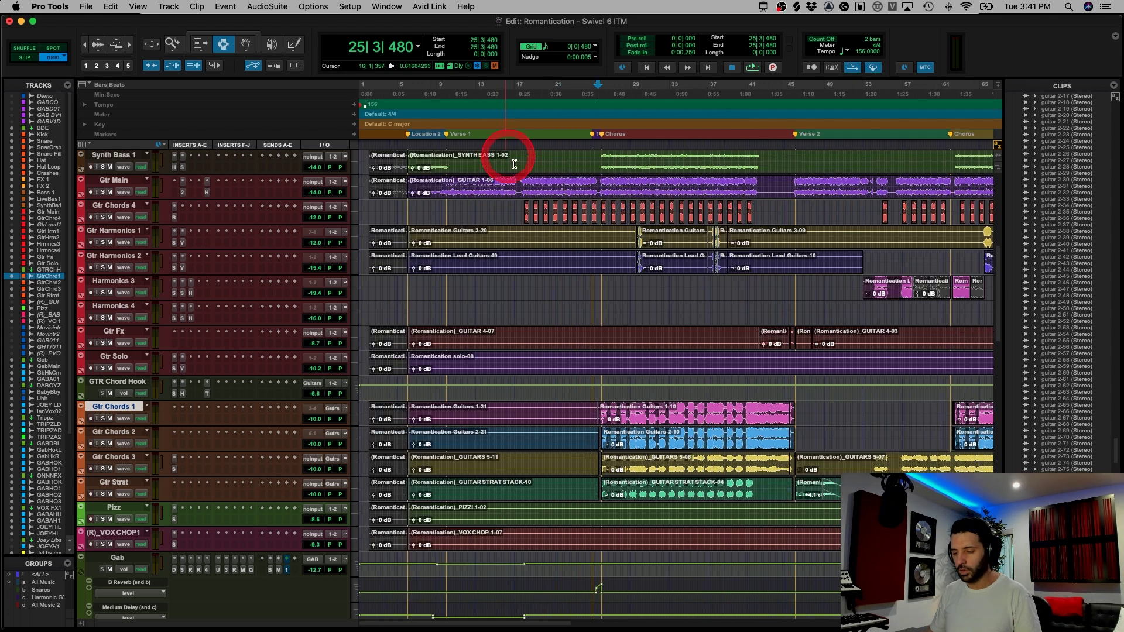
{"action": "left_click", "coordinate": [655, 484]}
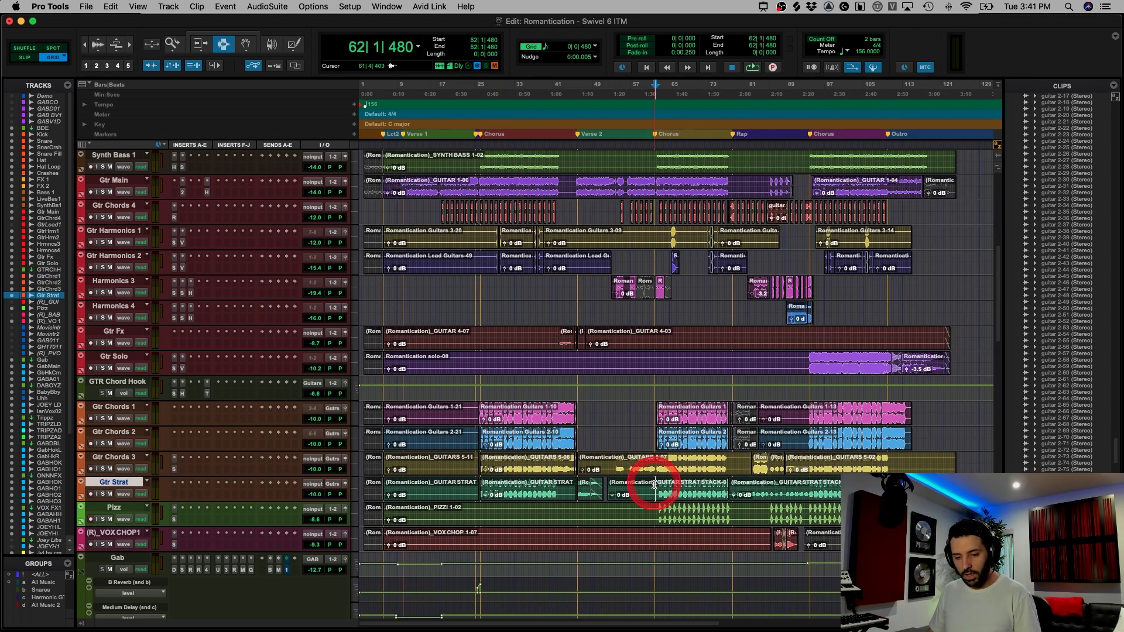
- Solo the Pizz track and place the edit cursor on it at 62|4|480, where its second-Chorus part starts
{"action": "left_click", "coordinate": [101, 520]}
{"action": "left_click", "coordinate": [695, 519]}
{"action": "key", "text": "super+bracketright"}
{"action": "key", "text": "super+bracketright"}
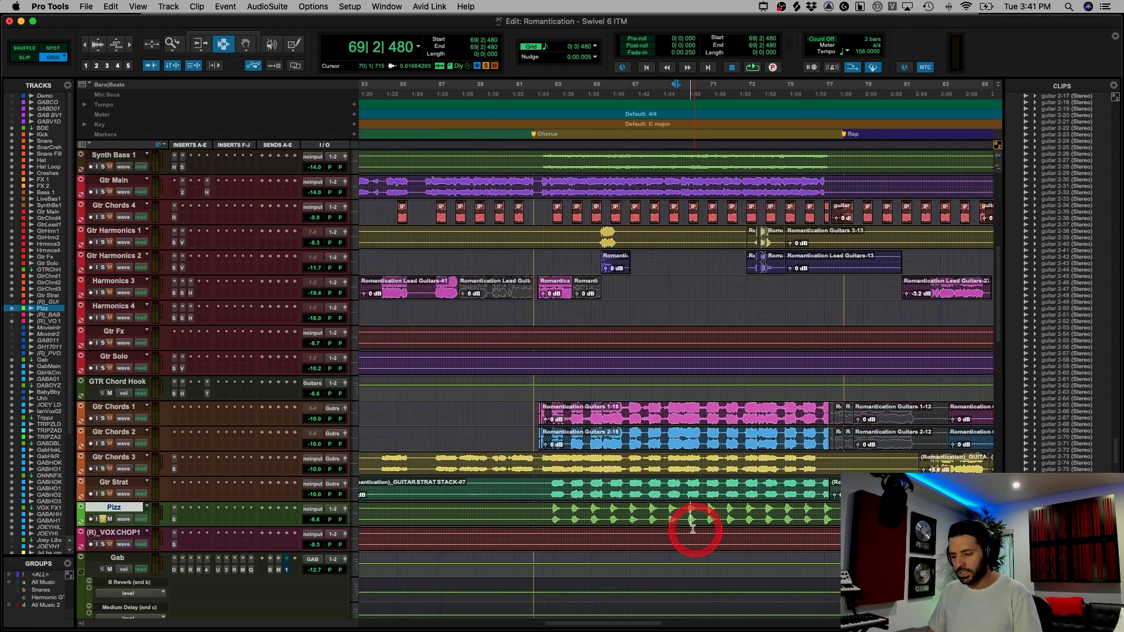
{"action": "left_click", "coordinate": [550, 520]}
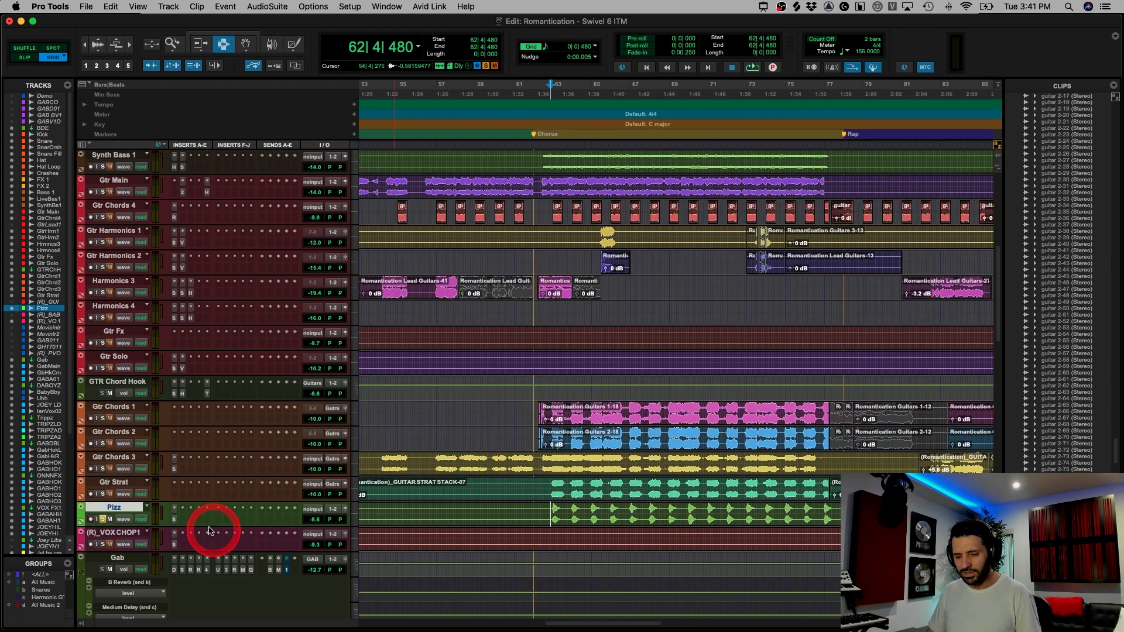
- Open the SSLChannel insert on Pizz, review its filter and high-frequency EQ settings, and close it
{"action": "left_click", "coordinate": [174, 509]}
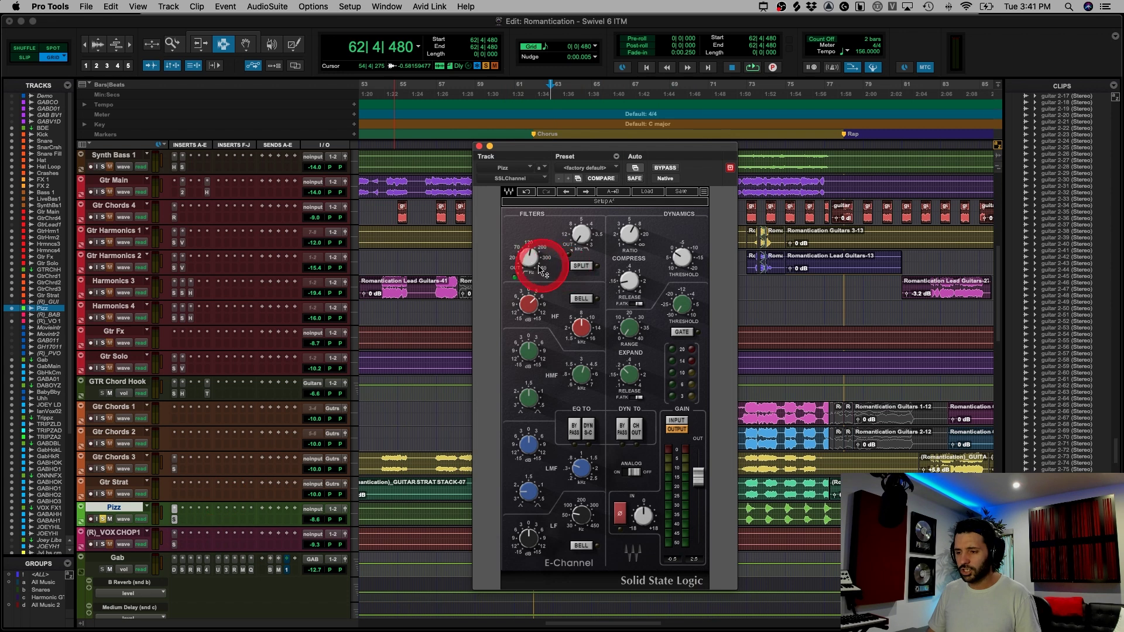
{"action": "left_click_drag", "start_coordinate": [540, 269], "coordinate": [523, 262]}
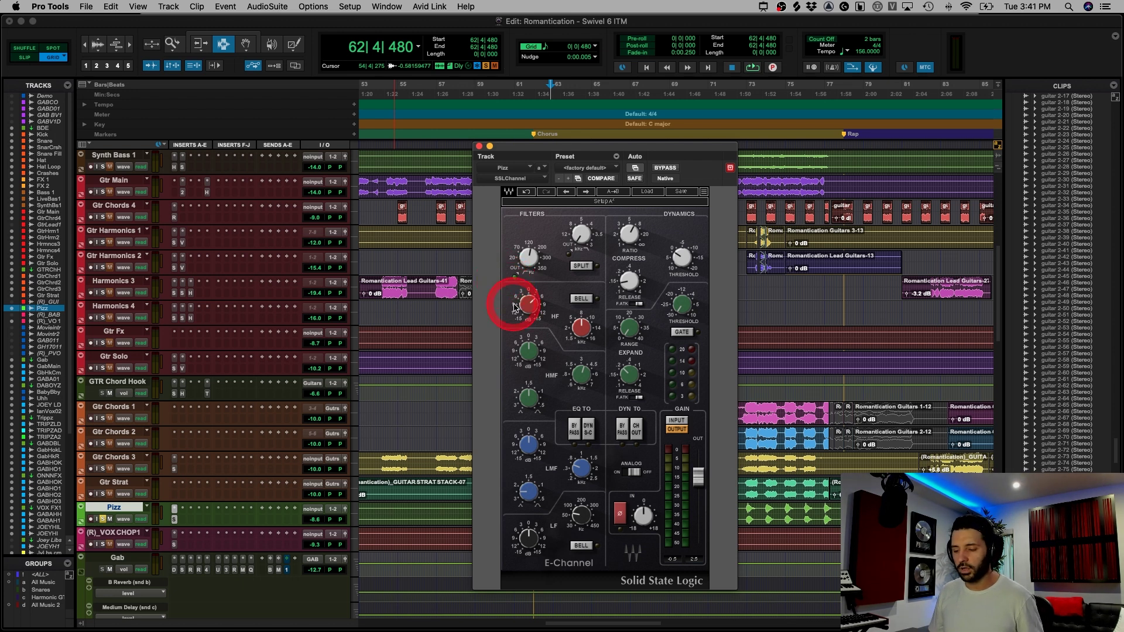
{"action": "left_click", "coordinate": [493, 167]}
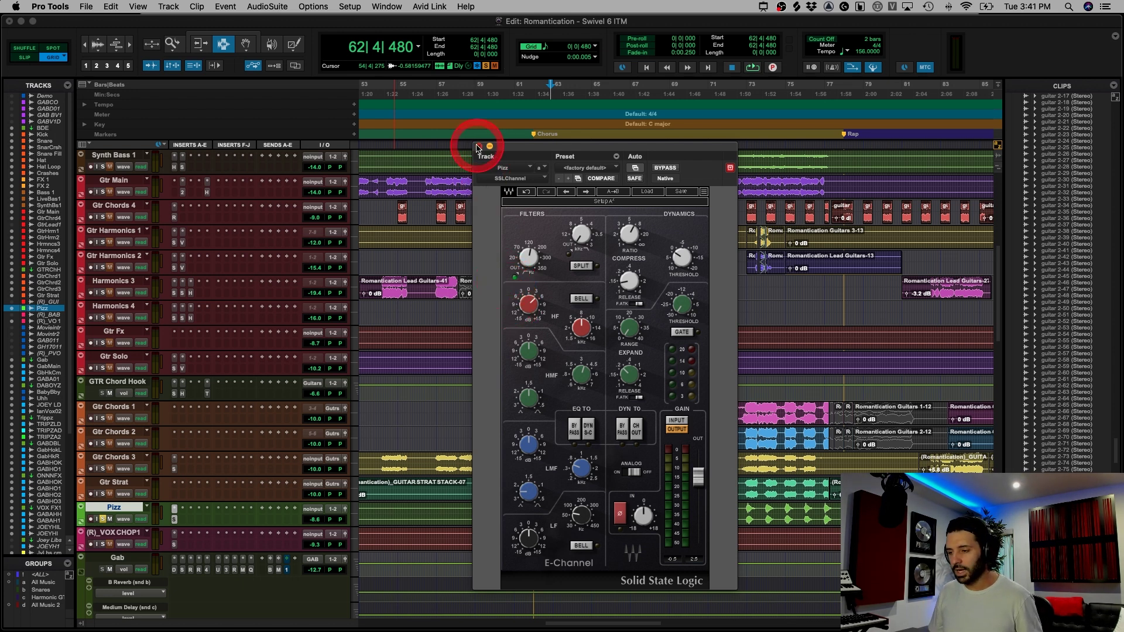
{"action": "left_click", "coordinate": [478, 147]}
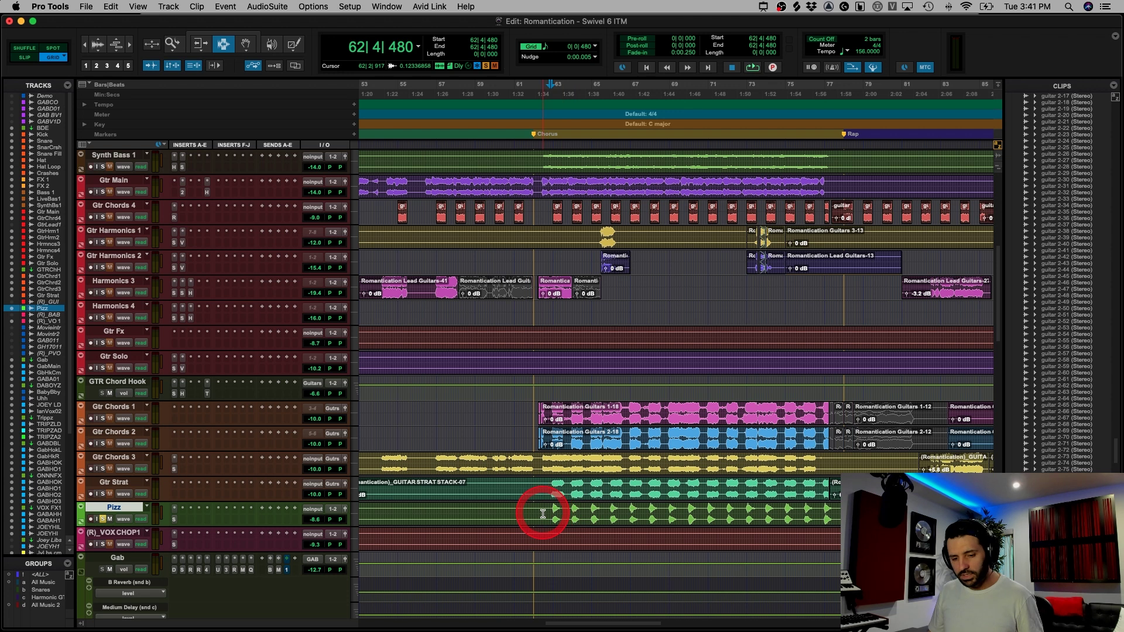
- Audition the soloed Pizz track from 62|4|480, then recheck its SSLChannel insert and clear the solo
{"action": "key", "text": "space"}
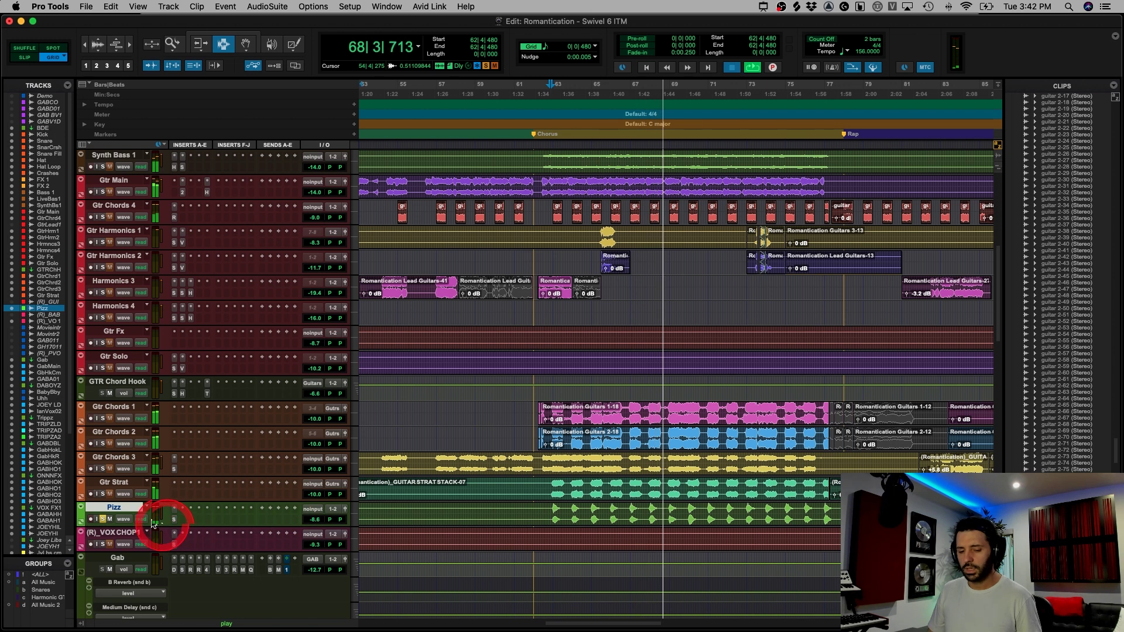
{"action": "key", "text": "space"}
{"action": "left_click", "coordinate": [175, 519]}
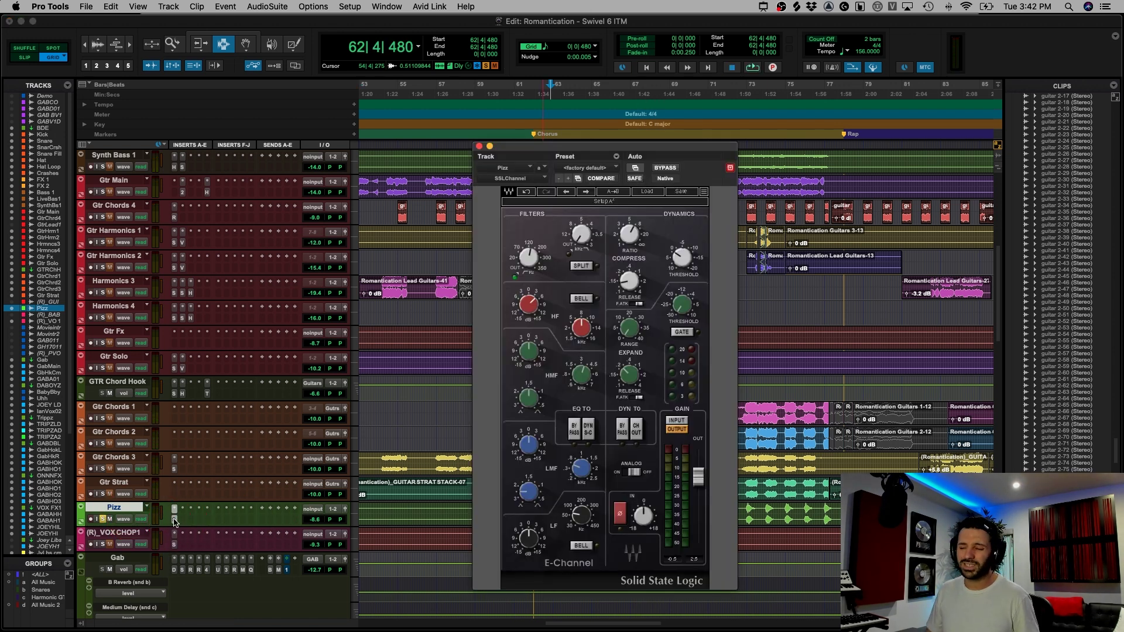
{"action": "left_click", "coordinate": [175, 520]}
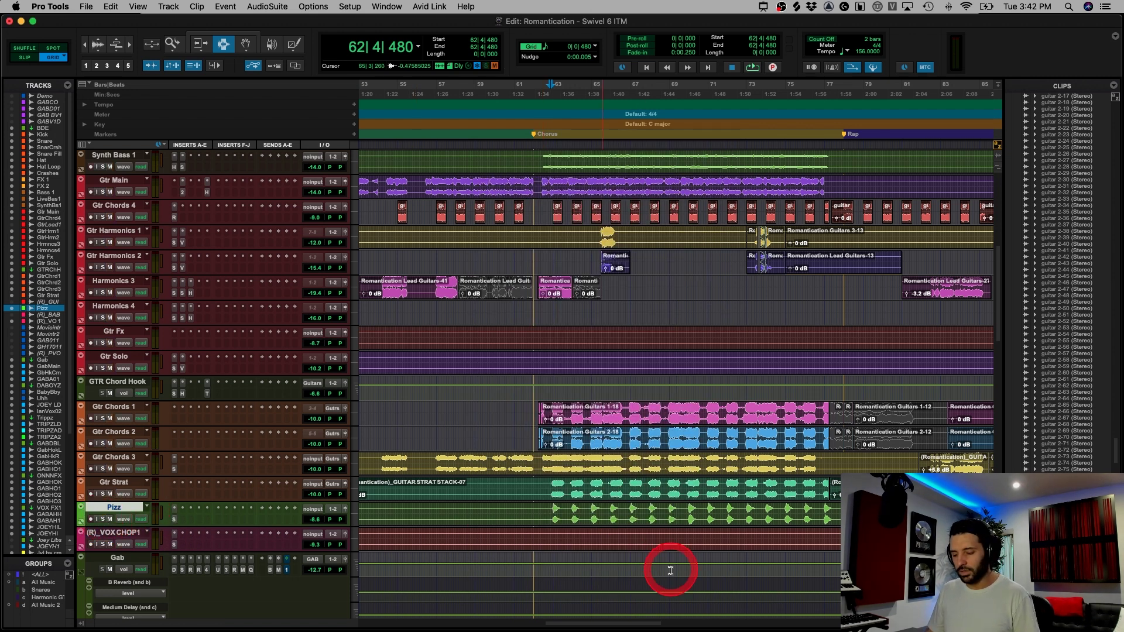
- Place the edit cursor at 86|2|480 on (R)_VOX CHOP1 and review the filter in its SSLChannel insert
{"action": "key", "text": "alt+a"}
{"action": "left_click", "coordinate": [774, 540]}
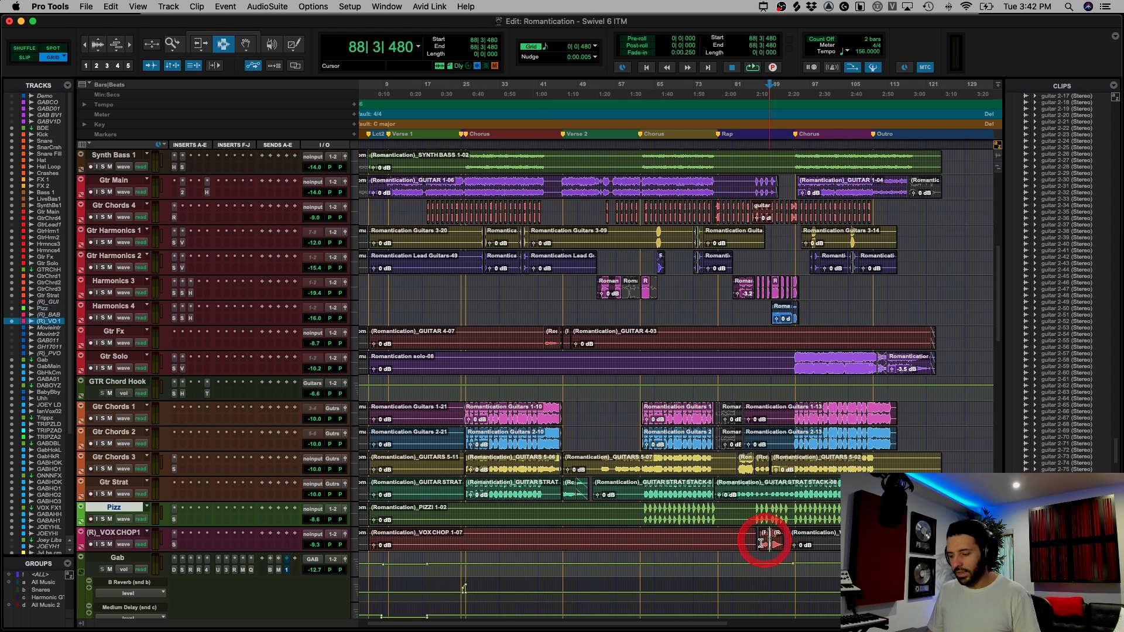
{"action": "key", "text": "super+bracketright"}
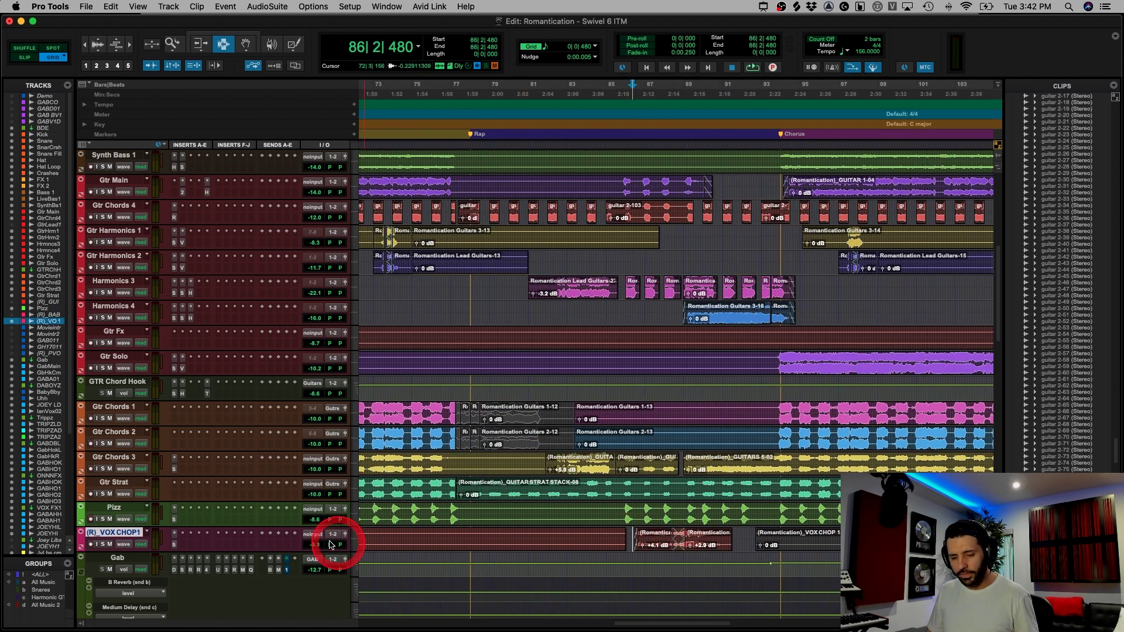
{"action": "left_click", "coordinate": [174, 543]}
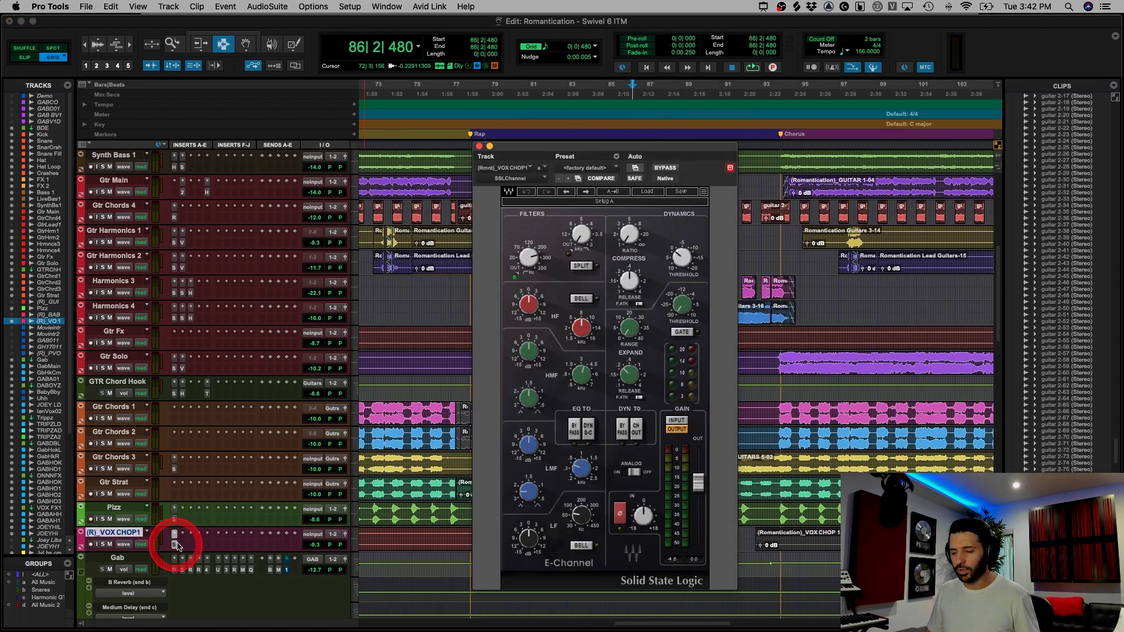
{"action": "left_click", "coordinate": [530, 257]}
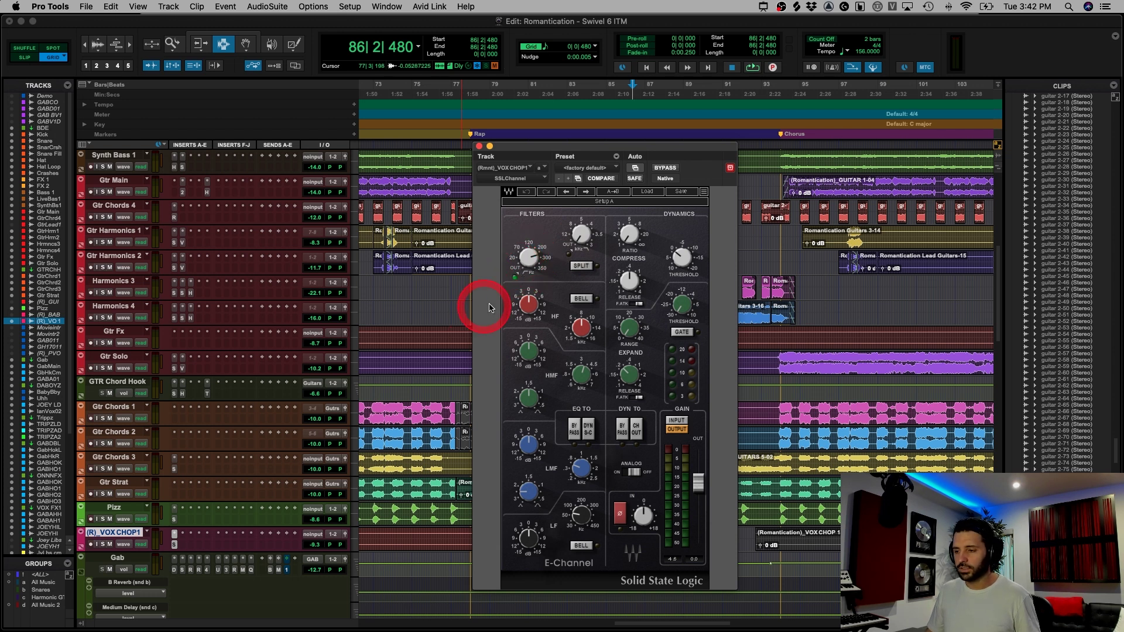
{"action": "left_click", "coordinate": [479, 146]}
- Solo (R)_VOX CHOP1, play it from 86|2|480, stop playback, and clear the solo
{"action": "left_click", "coordinate": [414, 427]}
{"action": "left_click", "coordinate": [276, 533]}
{"action": "left_click", "coordinate": [104, 545]}
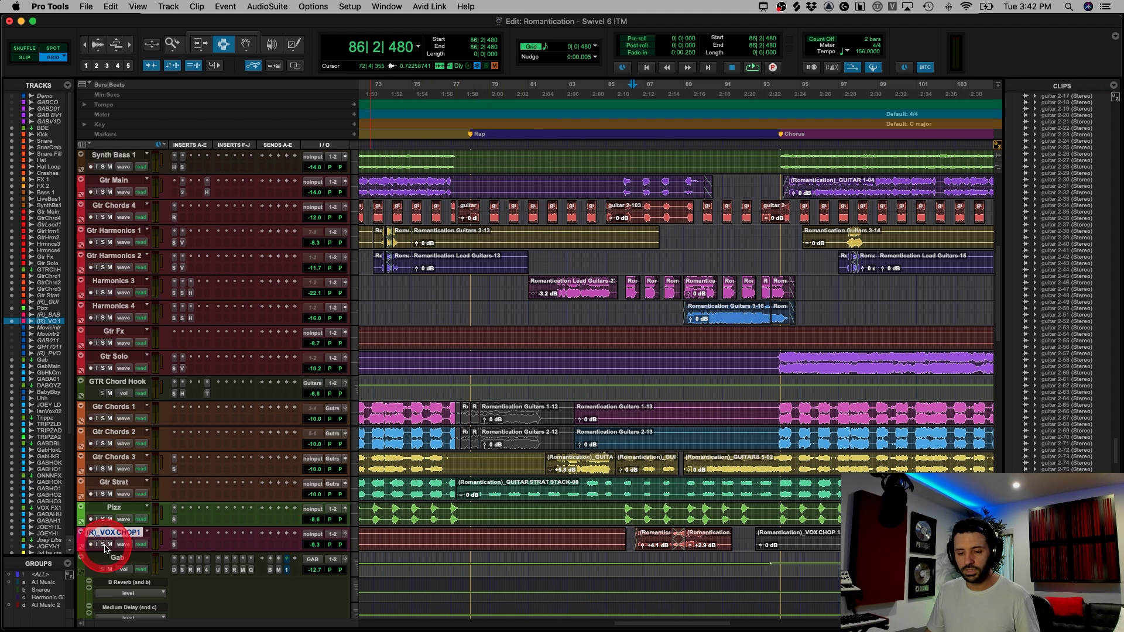
{"action": "key", "text": "space"}
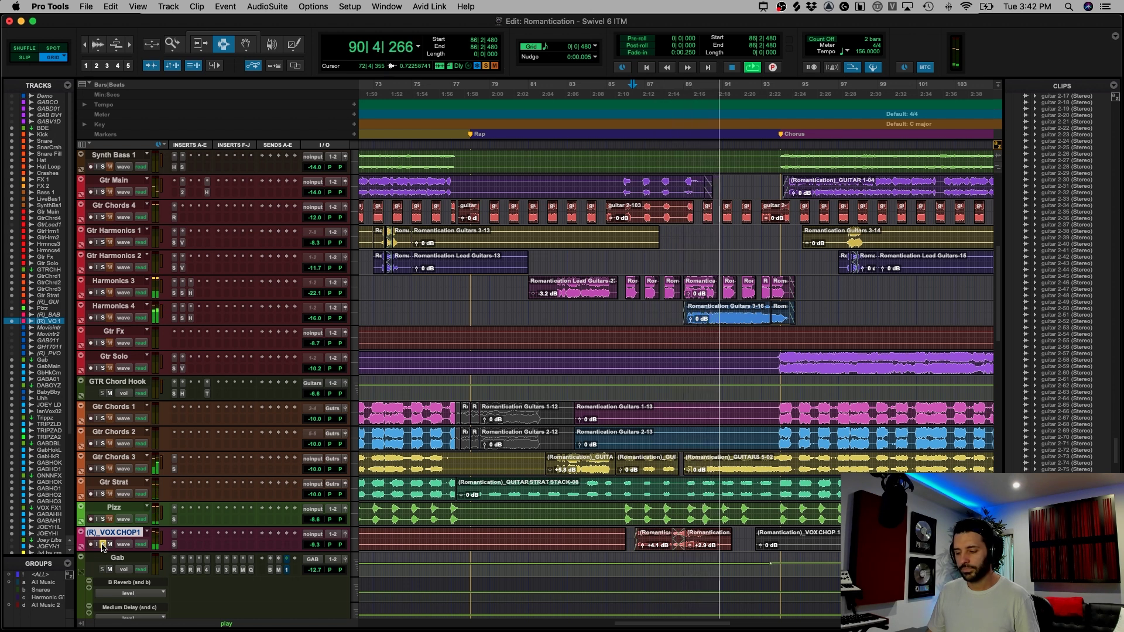
{"action": "key", "text": "space"}
{"action": "left_click", "coordinate": [239, 577]}
{"action": "mouse_move", "coordinate": [278, 589]}
{"action": "left_mouse_down"}
{"action": "mouse_move", "coordinate": [635, 596]}
{"action": "mouse_move", "coordinate": [683, 579]}
{"action": "mouse_move", "coordinate": [625, 560]}
{"action": "mouse_move", "coordinate": [614, 532]}
{"action": "mouse_move", "coordinate": [598, 544]}
{"action": "left_mouse_up"}
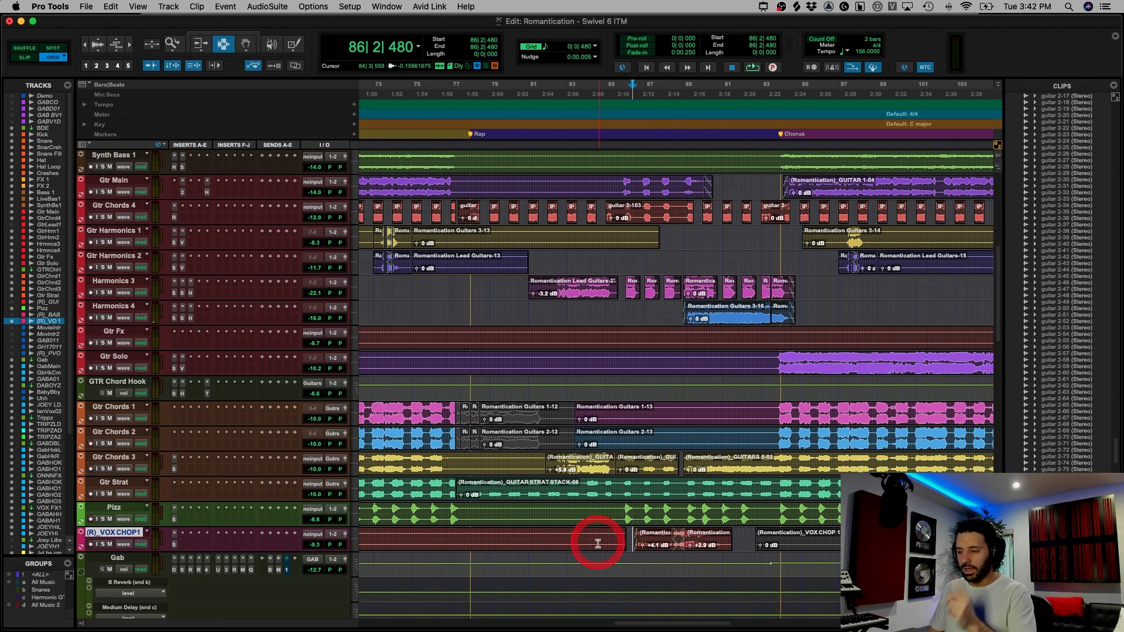
- Play the full mix from 82|4|480 and inspect the (R)_VOX CHOP1 clips between 85|4|480 and 91|2|480 enlarged during playback
{"action": "mouse_move", "coordinate": [586, 540]}
{"action": "left_mouse_down"}
{"action": "mouse_move", "coordinate": [596, 542]}
{"action": "mouse_move", "coordinate": [565, 536]}
{"action": "left_mouse_up"}
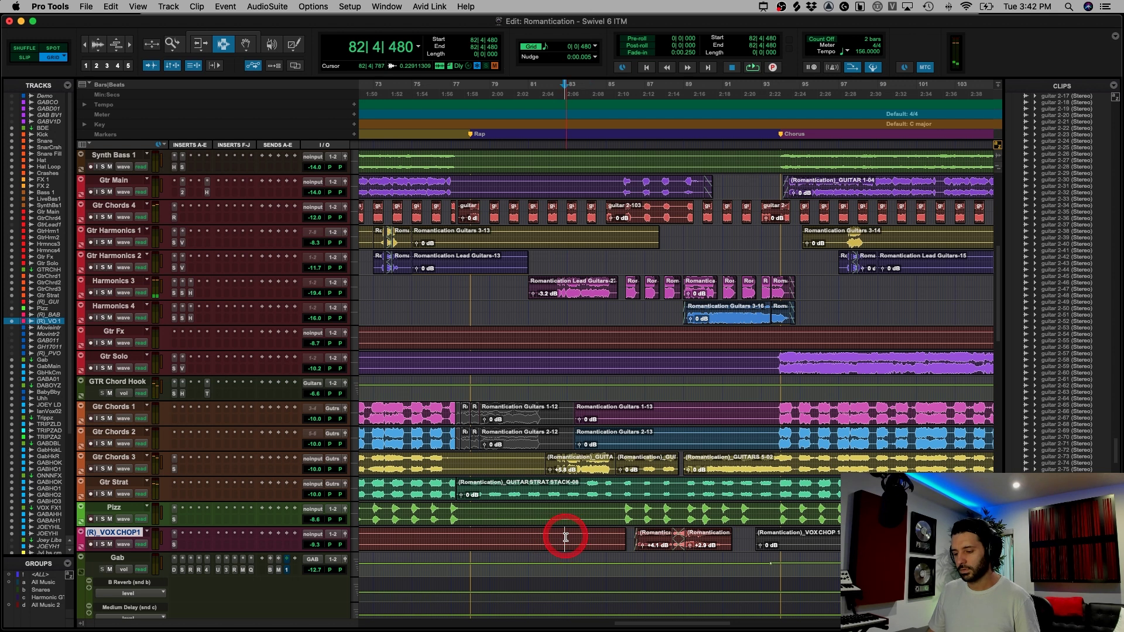
{"action": "key", "text": "space"}
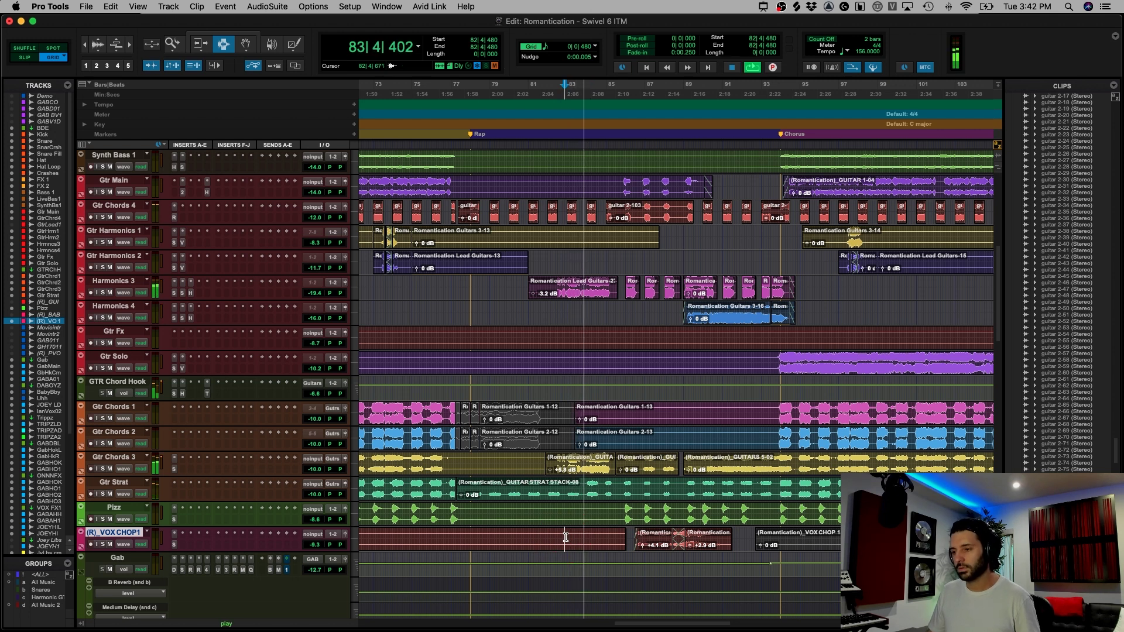
{"action": "mouse_move", "coordinate": [565, 537]}
{"action": "left_mouse_down"}
{"action": "mouse_move", "coordinate": [565, 567]}
{"action": "mouse_move", "coordinate": [580, 547]}
{"action": "mouse_move", "coordinate": [622, 537]}
{"action": "mouse_move", "coordinate": [732, 534]}
{"action": "mouse_move", "coordinate": [708, 502]}
{"action": "mouse_move", "coordinate": [712, 464]}
{"action": "left_mouse_up"}
{"action": "key", "text": "ctrl+e"}
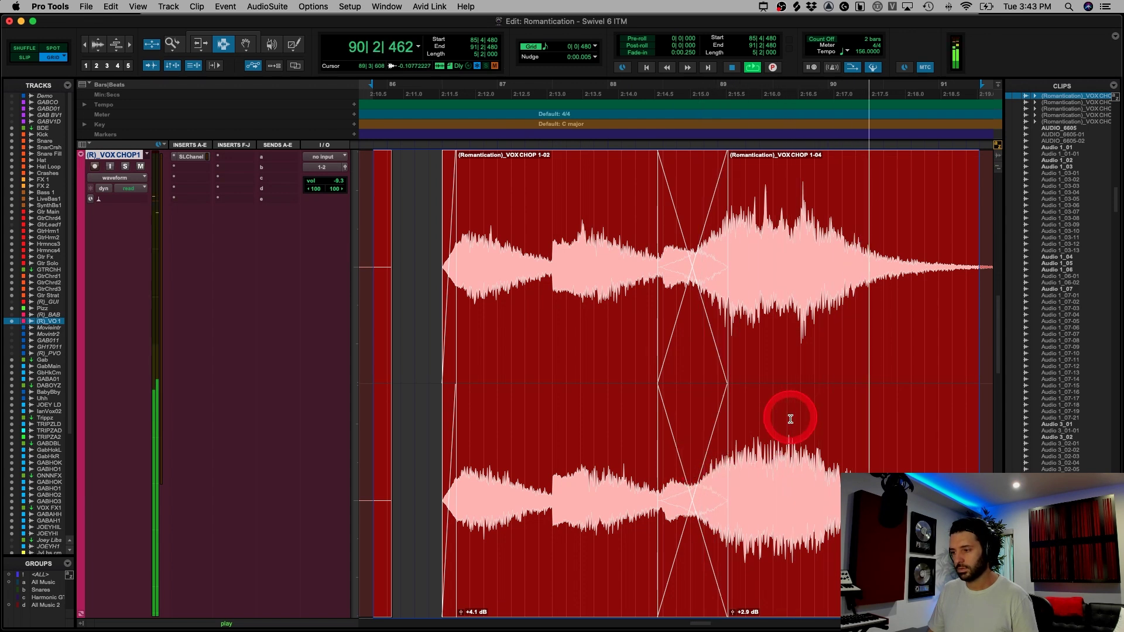
{"action": "key", "text": "ctrl+e"}
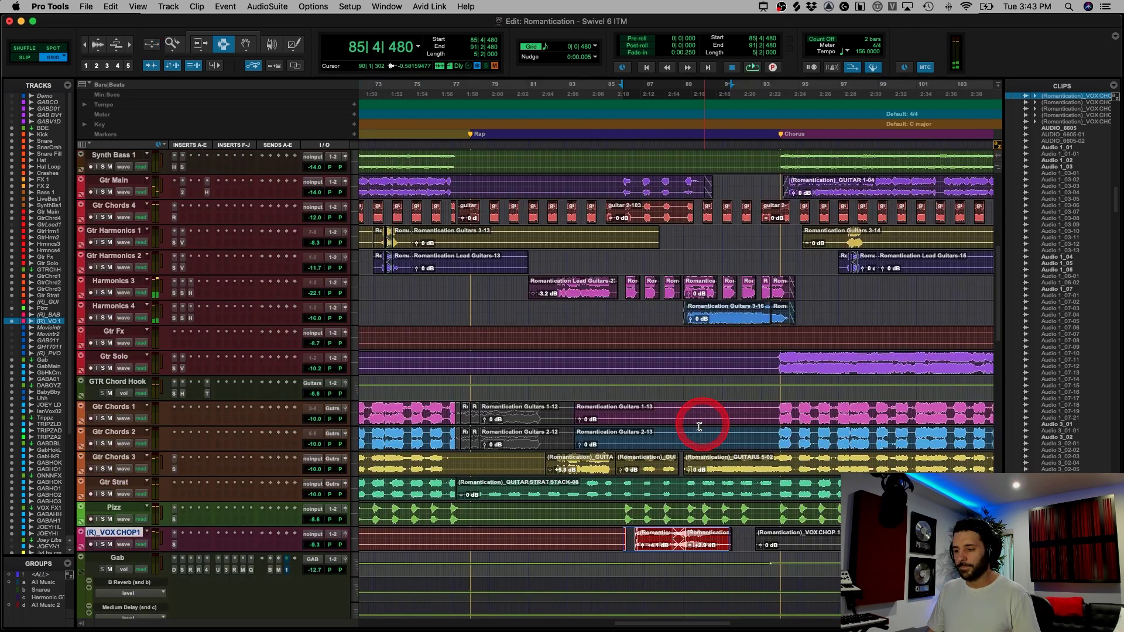
- Highlight the Snare and Snare Crush gap from 85|2|480 to 88|4|000, then the Kick from 85|4|000 to 86|2|480
{"action": "key", "text": "super+bracketleft"}
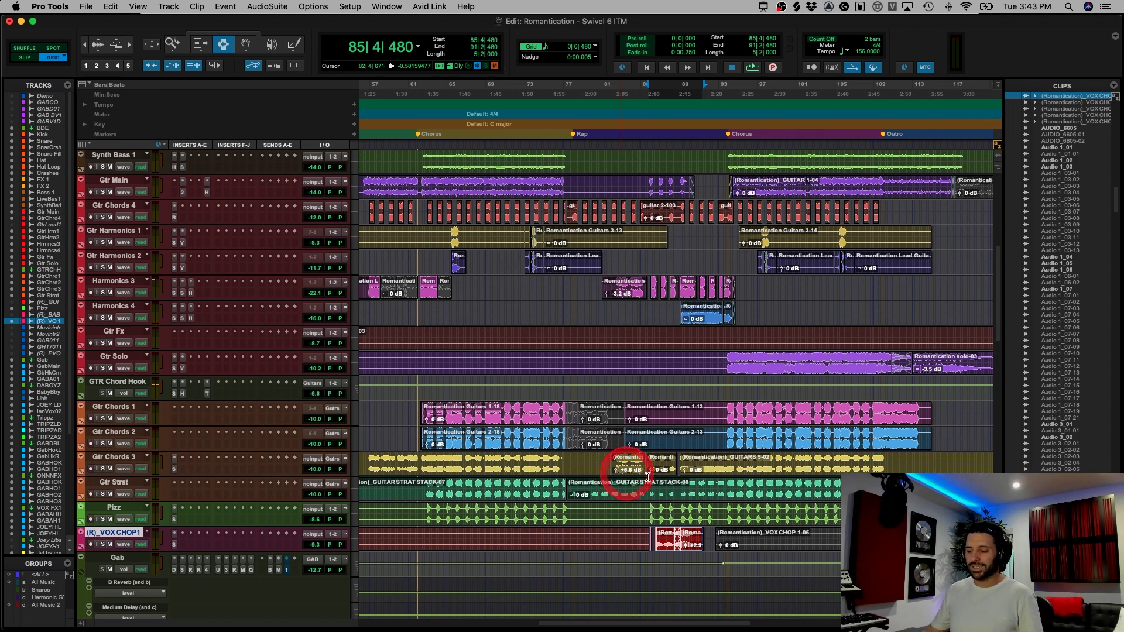
{"action": "scroll", "coordinate": [655, 463], "scroll_direction": "up", "scroll_amount": 10}
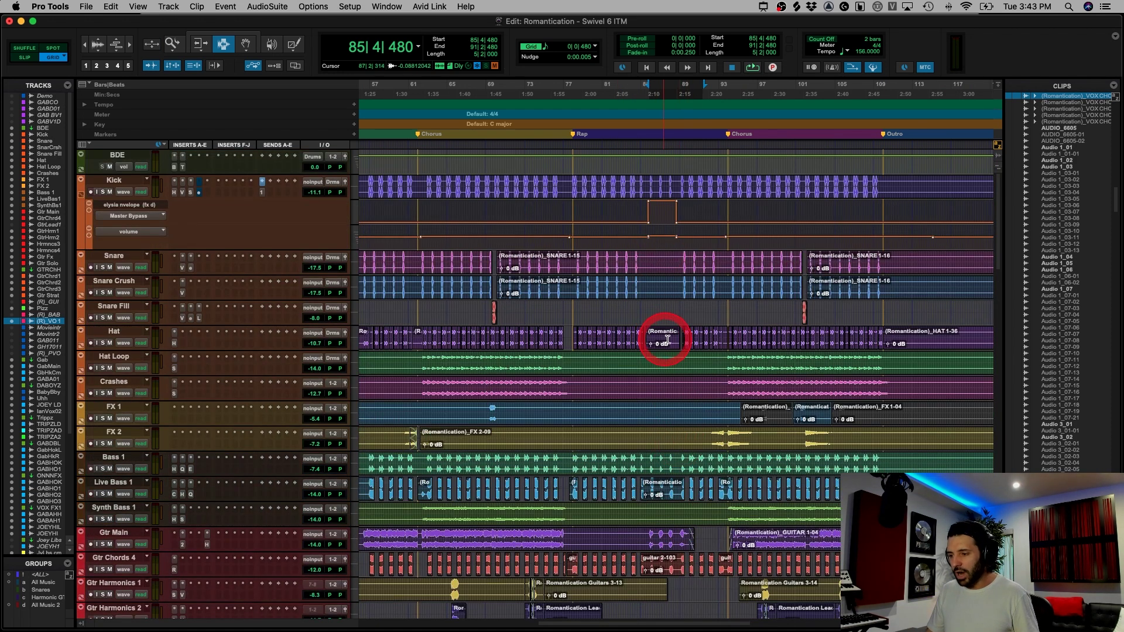
{"action": "key", "text": "super+bracketright"}
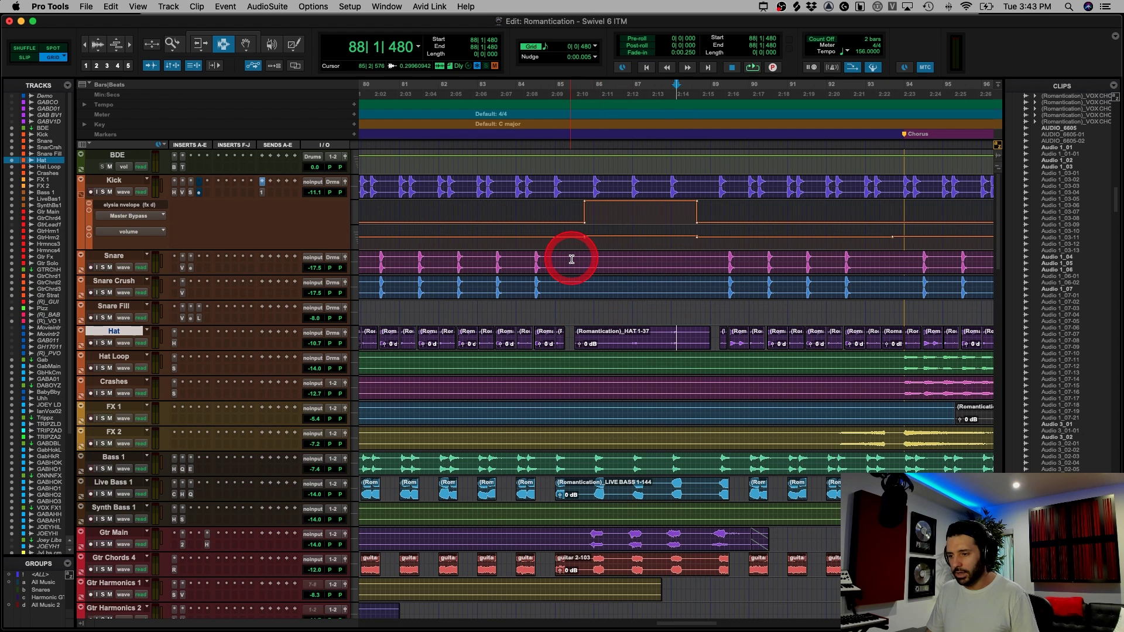
{"action": "left_click_drag", "start_coordinate": [571, 258], "coordinate": [702, 279]}
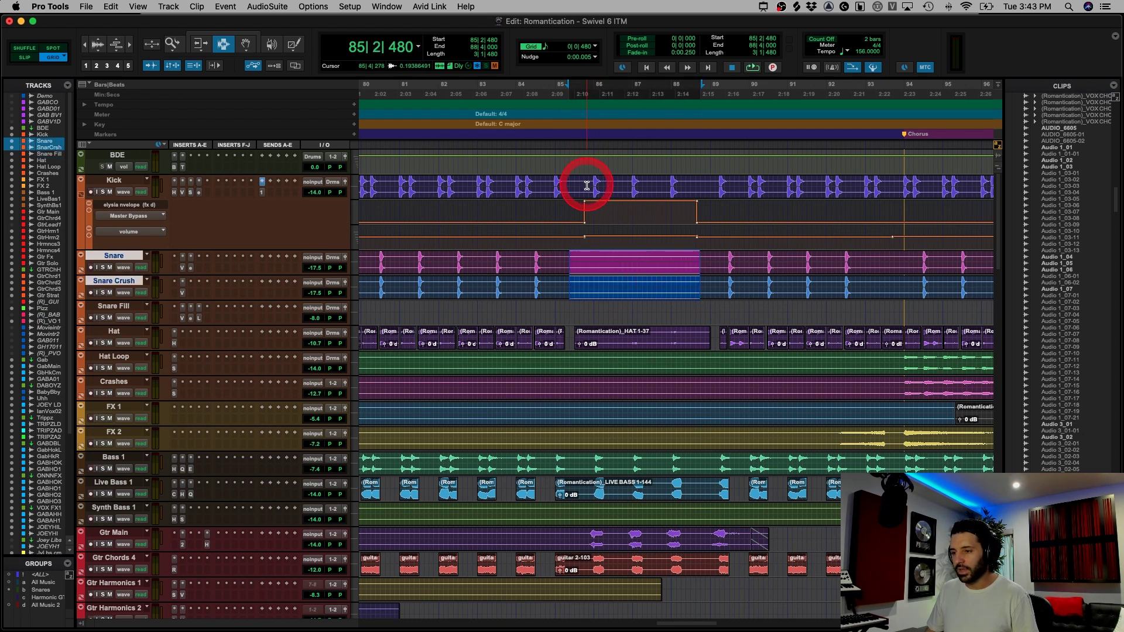
{"action": "left_click_drag", "start_coordinate": [587, 185], "coordinate": [610, 181]}
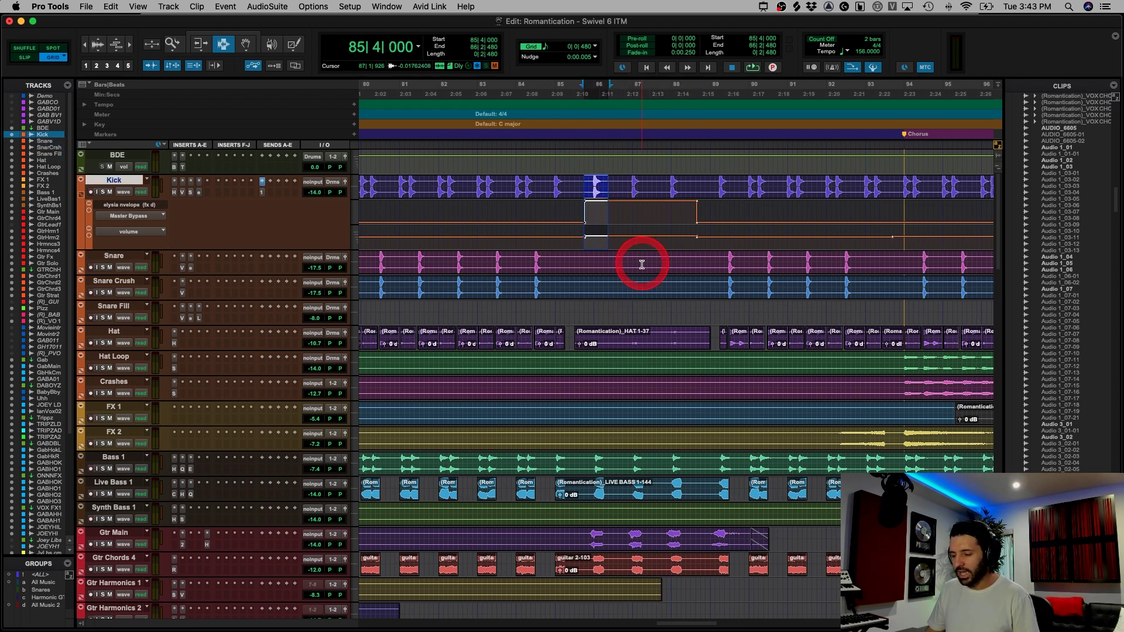
- Highlight the (R)_VOX CHOP1 clips from 86|2|480 to 91|2|000, then place the edit cursor at 85|2|000 on that track
{"action": "scroll", "coordinate": [640, 258], "scroll_direction": "down", "scroll_amount": 10}
{"action": "scroll", "coordinate": [643, 264], "scroll_direction": "down", "scroll_amount": 3}
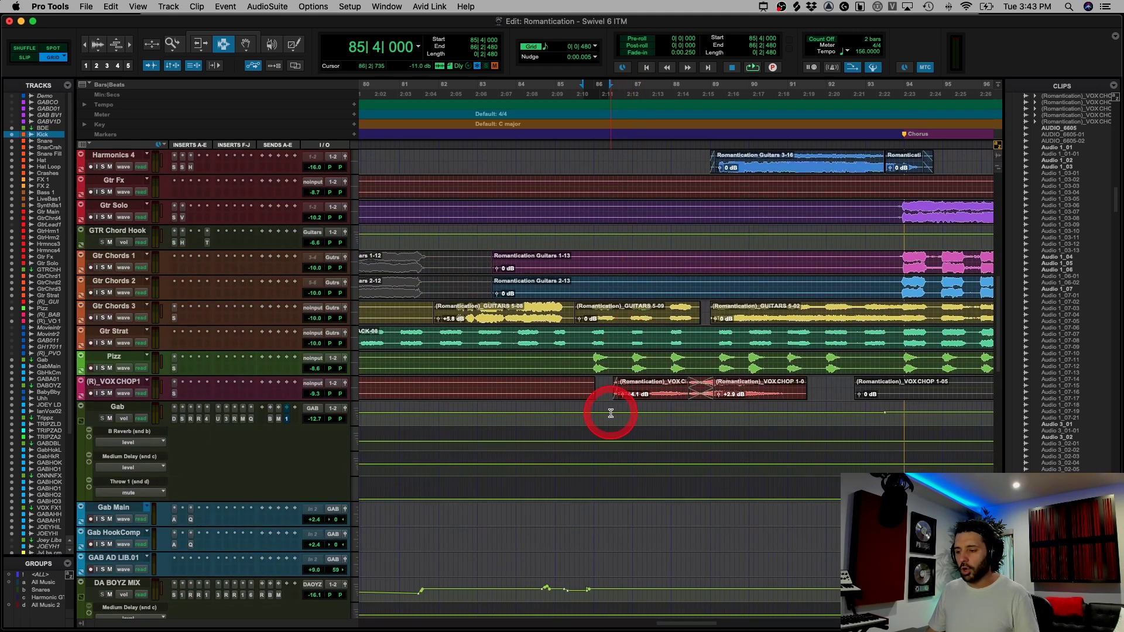
{"action": "left_click_drag", "start_coordinate": [613, 390], "coordinate": [799, 381]}
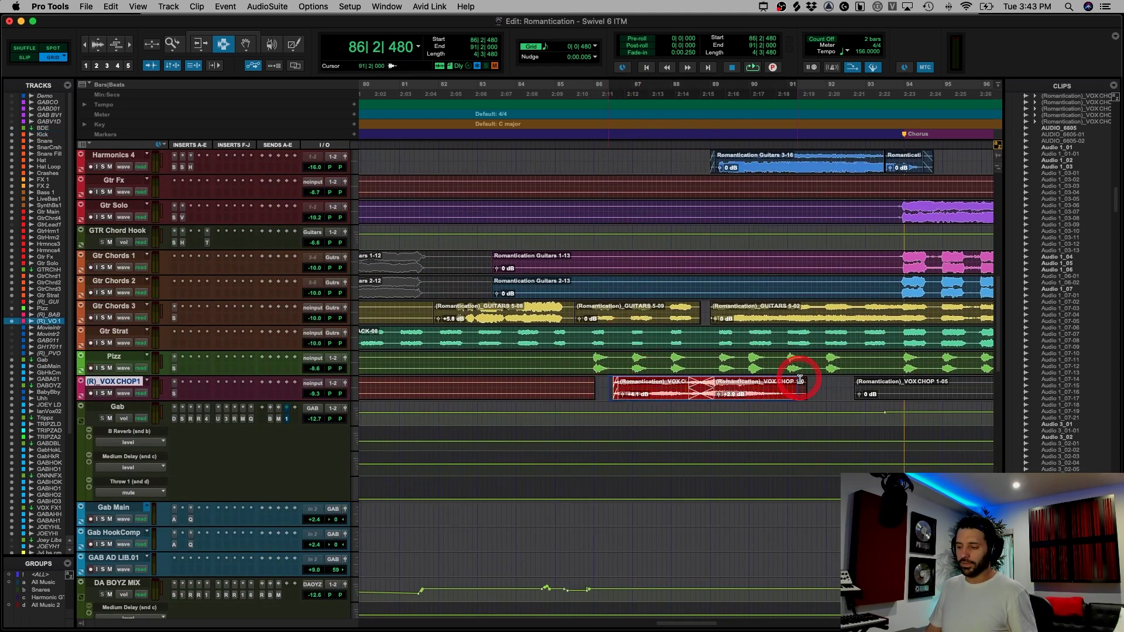
{"action": "left_click", "coordinate": [565, 388]}
- Place the edit cursor at the start of the Rap section, 78|1|000, on (R)_VOX CHOP1 and bring the whole arrangement into view
{"action": "key", "text": "r"}
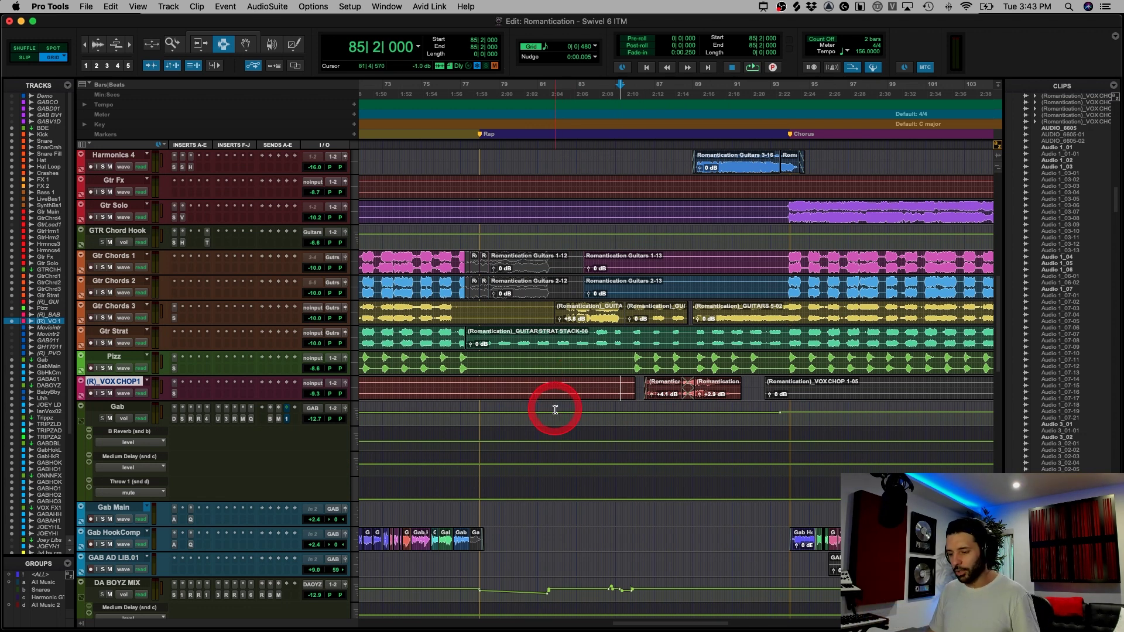
{"action": "key", "text": "r"}
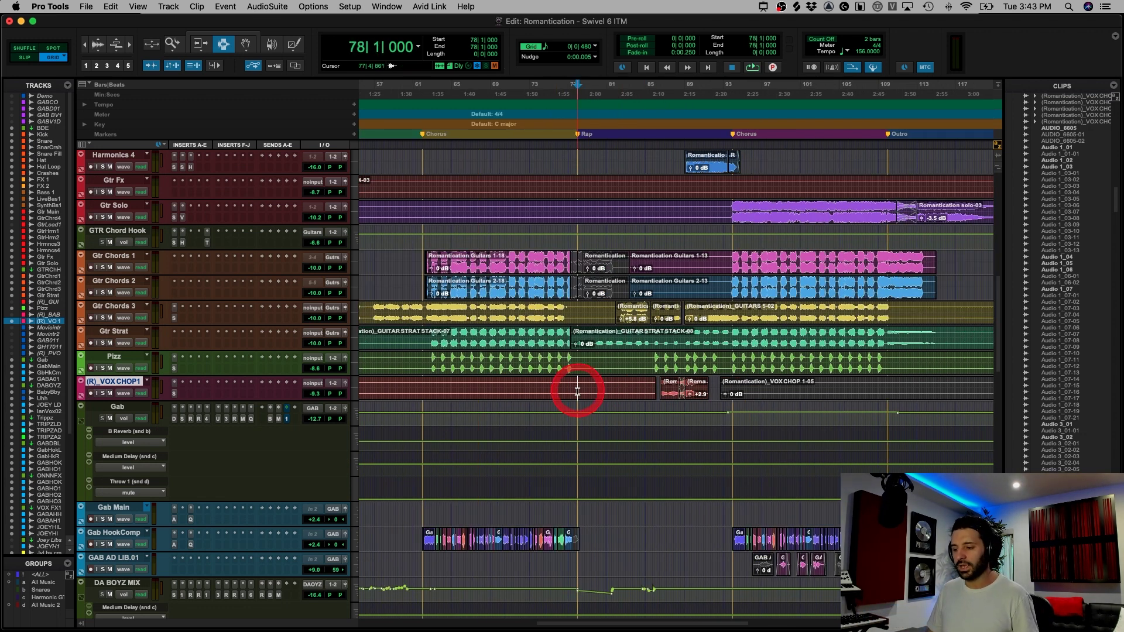
{"action": "key", "text": "r"}
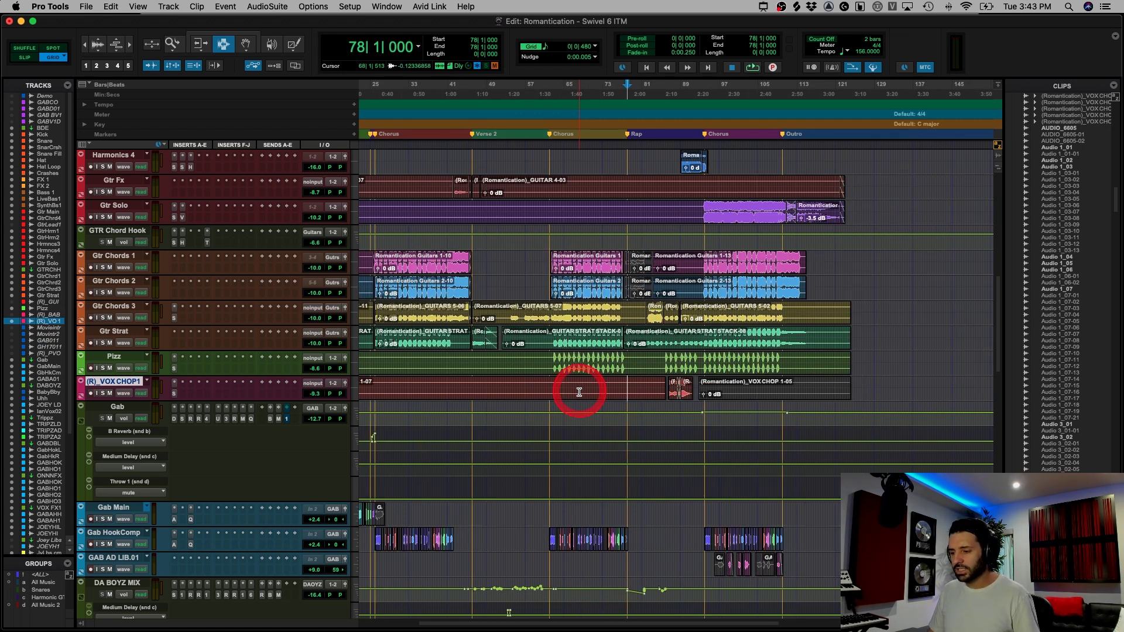
{"action": "key", "text": "r"}
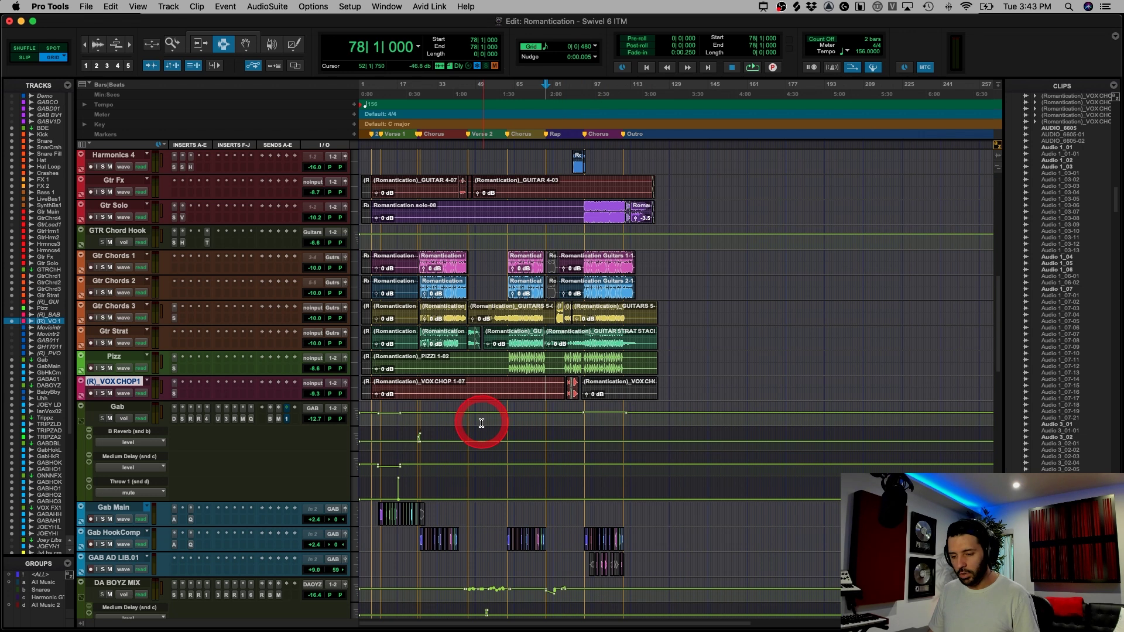
- Highlight the Gab track's B Reverb send level automation rise leading into the first Chorus, from 24|4|000 to 26|1|480
{"action": "left_click", "coordinate": [438, 465]}
{"action": "key", "text": "t"}
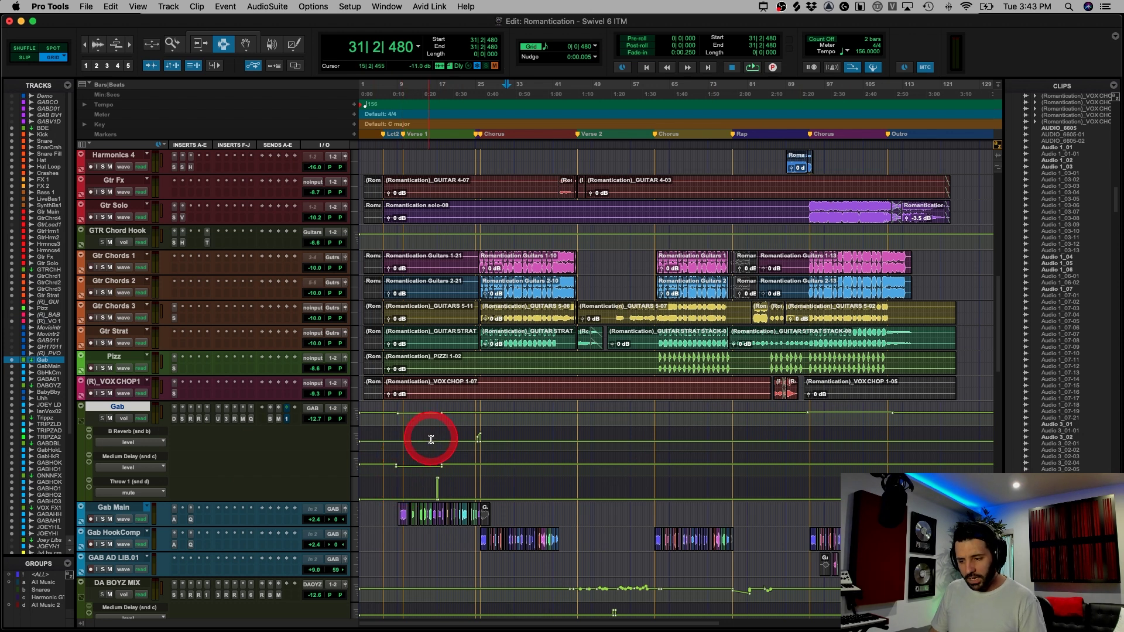
{"action": "left_click_drag", "start_coordinate": [474, 438], "coordinate": [484, 433]}
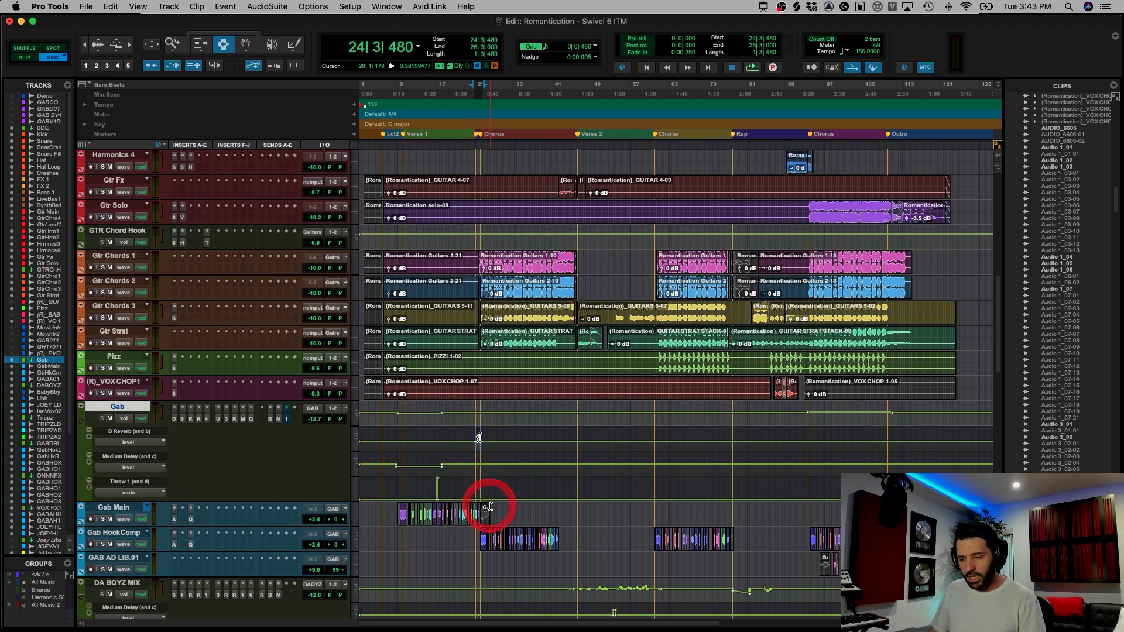
{"action": "key", "text": "t"}
{"action": "key", "text": "t"}
{"action": "left_click_drag", "start_coordinate": [677, 442], "coordinate": [702, 440]}
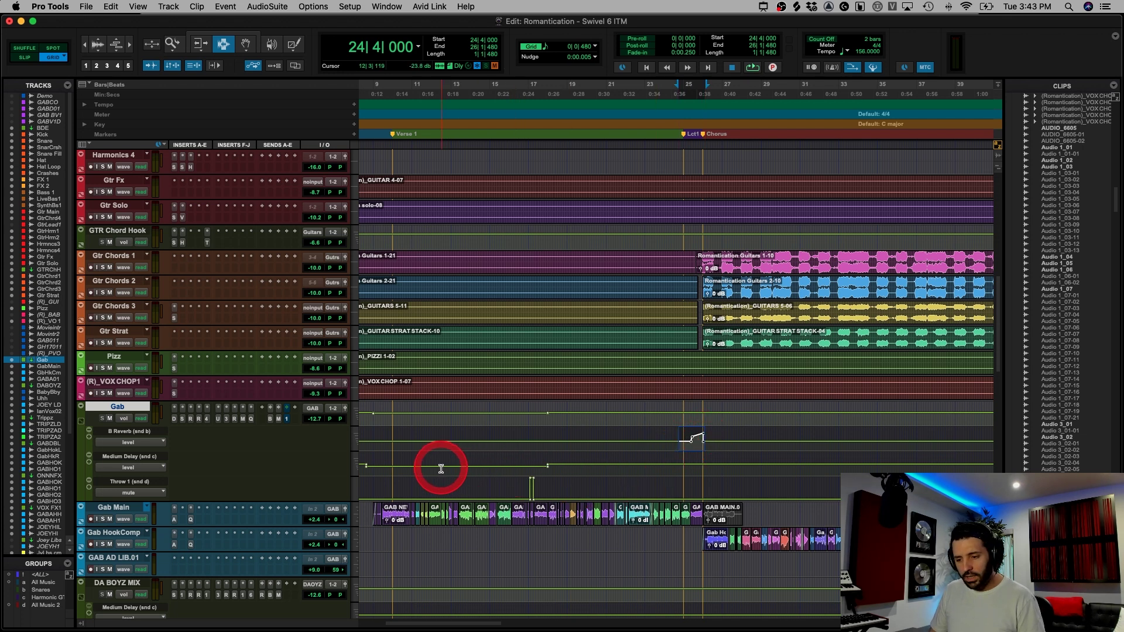
- Highlight the Gab track's Medium Delay send automation from 8|3|480 to 18|1|480, then from 18|1|480 to 29|1|480
{"action": "key", "text": "r"}
{"action": "left_click_drag", "start_coordinate": [434, 466], "coordinate": [527, 466]}
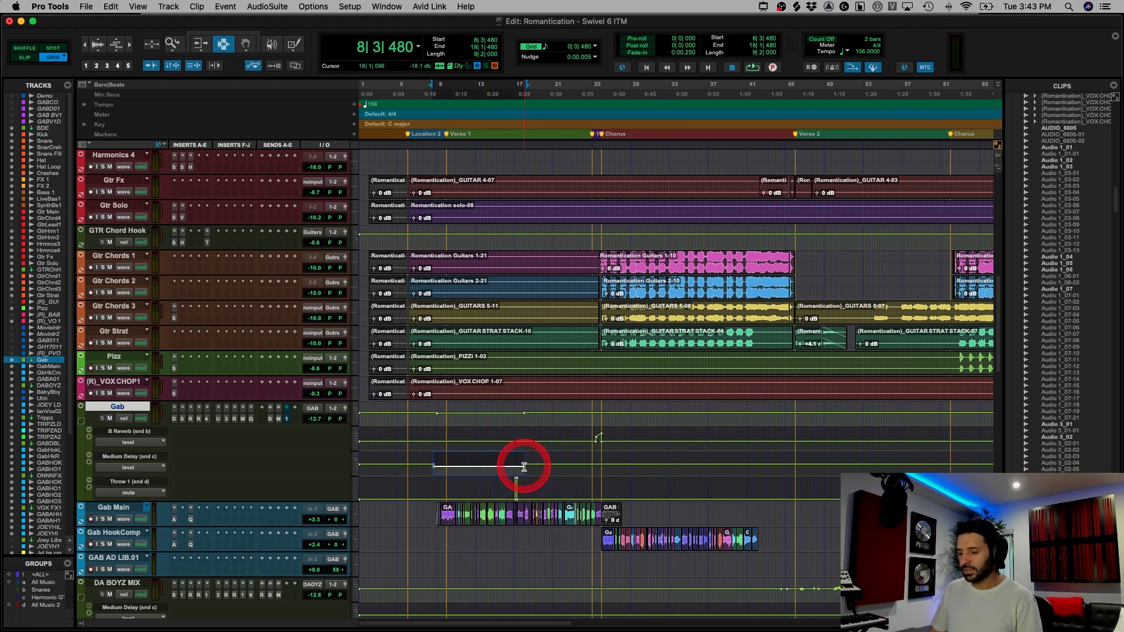
{"action": "left_click_drag", "start_coordinate": [527, 466], "coordinate": [637, 468]}
{"action": "key", "text": "r"}
- Highlight the Throw 1 send mute automation on the Gab track from 17|1|000 to 17|3|000 in Verse 1
{"action": "key", "text": "super+]"}
{"action": "key", "text": "super+]"}
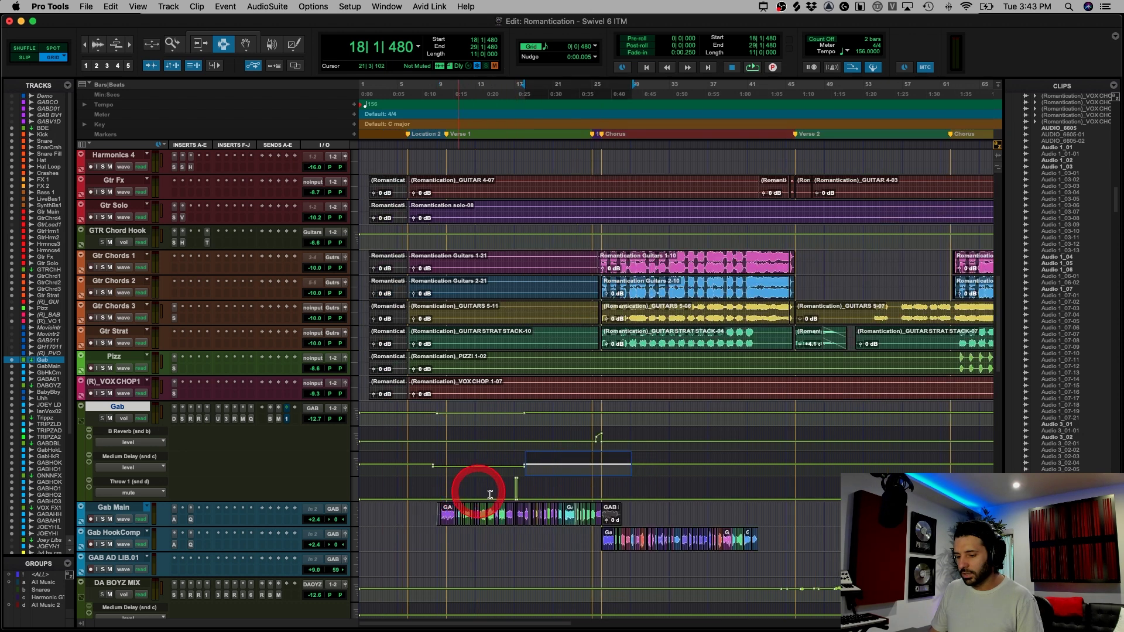
{"action": "left_click", "coordinate": [665, 494]}
{"action": "key", "text": "super+]"}
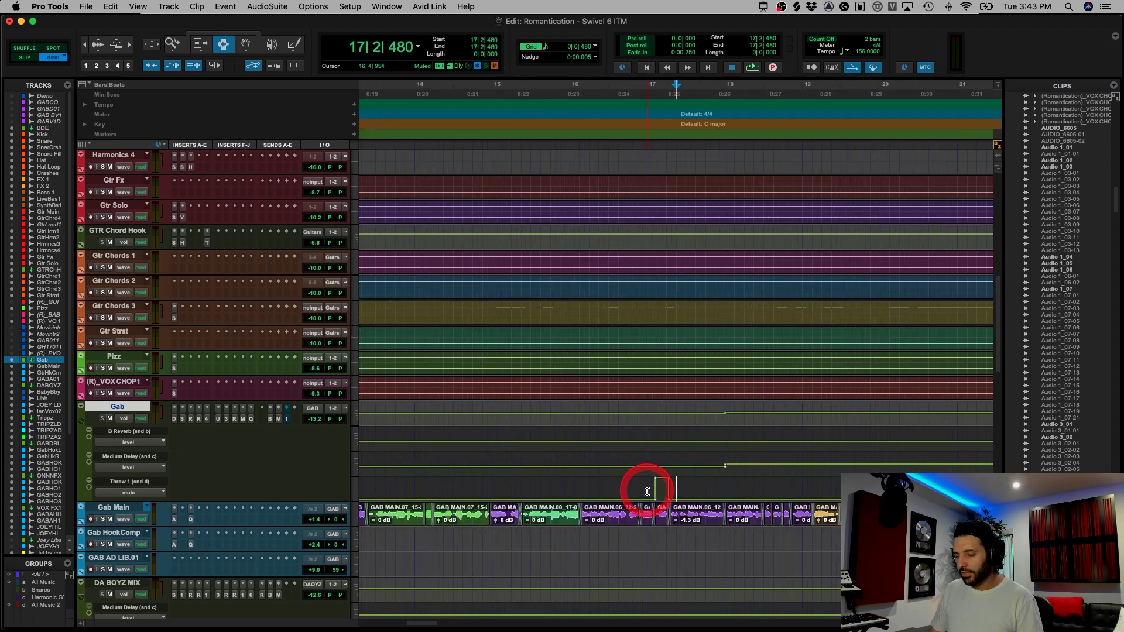
{"action": "left_click_drag", "start_coordinate": [647, 492], "coordinate": [686, 488]}
{"action": "key", "text": "super+["}
{"action": "key", "text": "super+["}
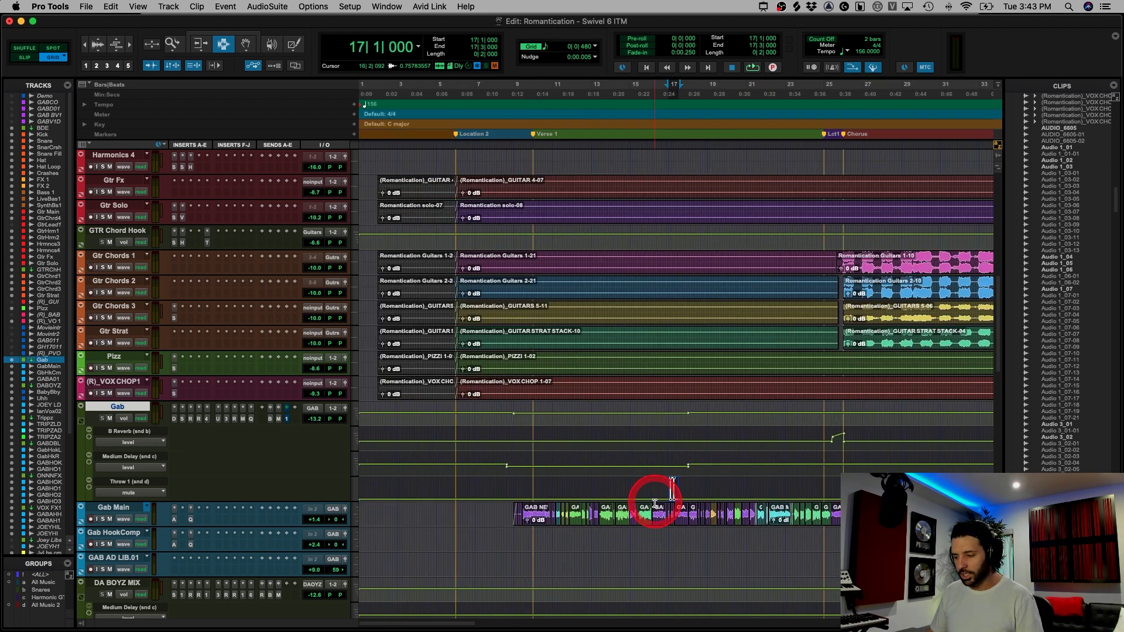
- Solo Gab Main and play from 16|2|480 to audition the Throw 1 send, then place the edit cursor at 16|1|480
{"action": "left_click", "coordinate": [660, 494]}
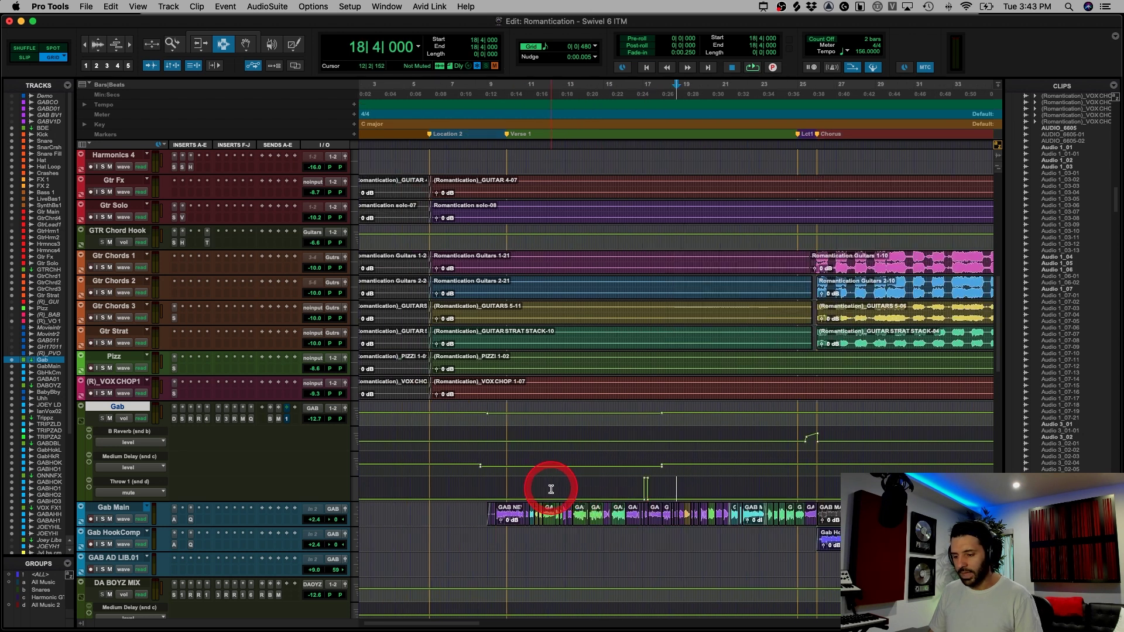
{"action": "left_click", "coordinate": [632, 489]}
{"action": "left_click", "coordinate": [102, 519]}
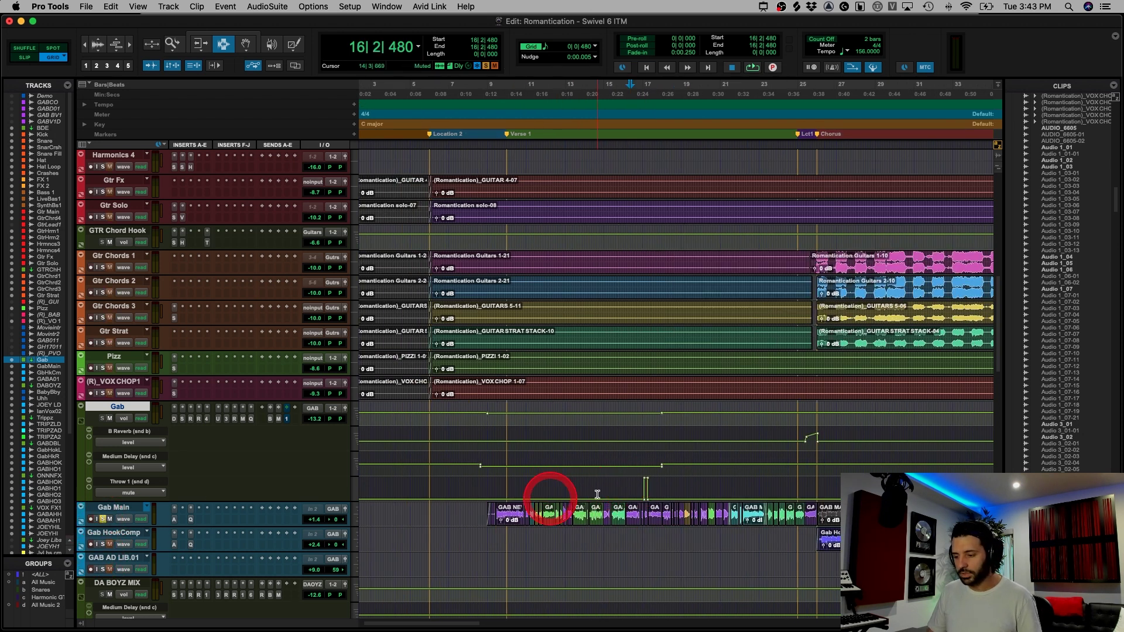
{"action": "key", "text": "space"}
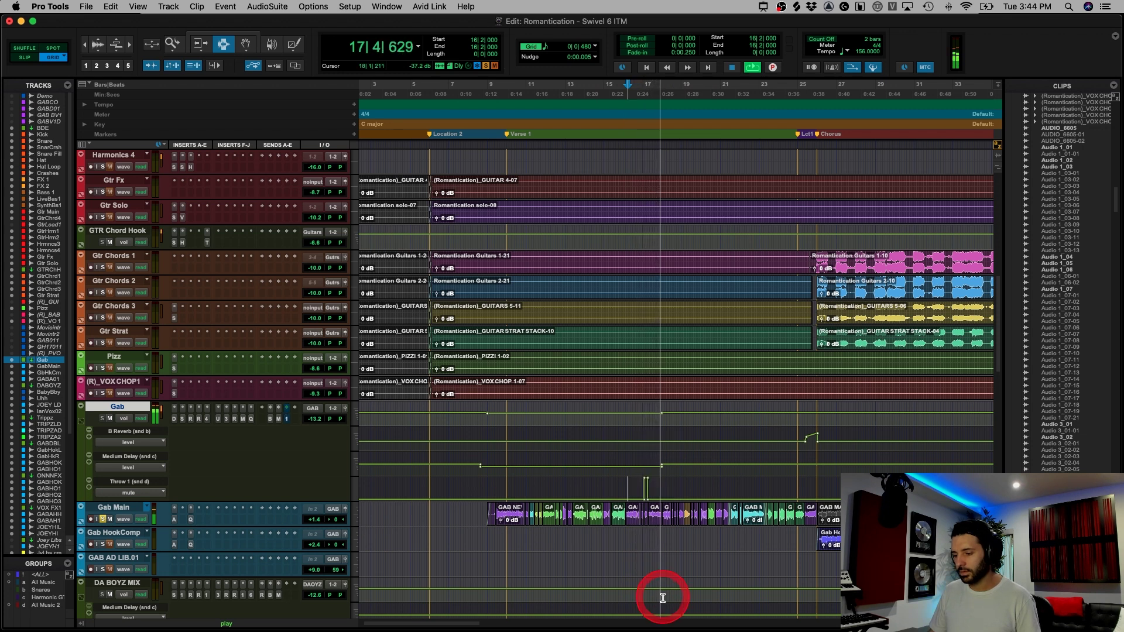
{"action": "left_click", "coordinate": [643, 489]}
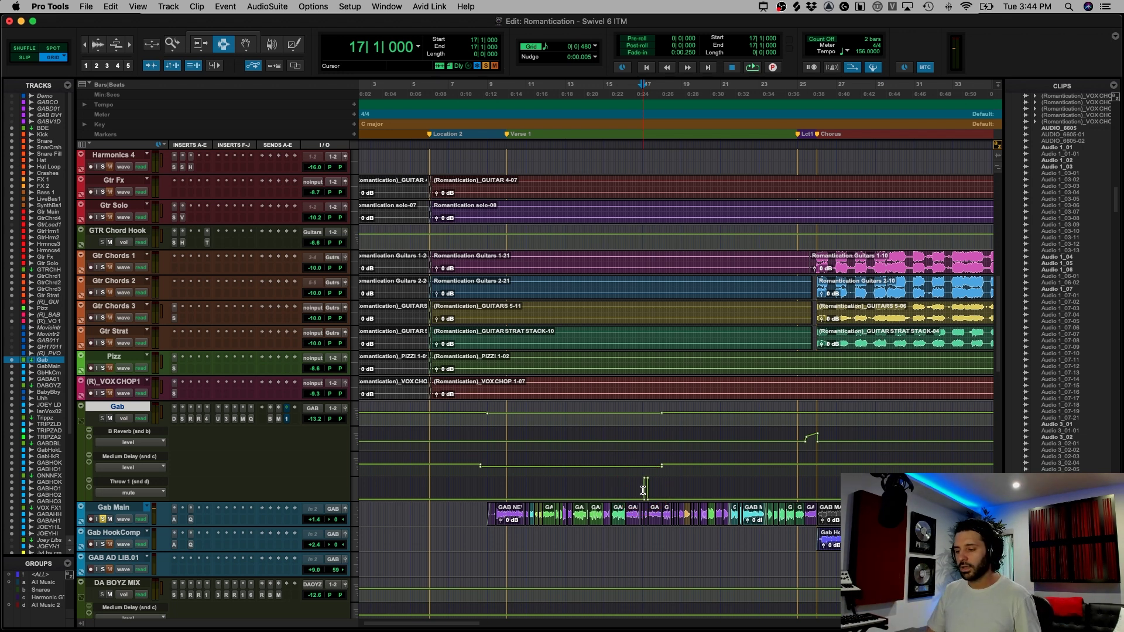
{"action": "left_click", "coordinate": [626, 490]}
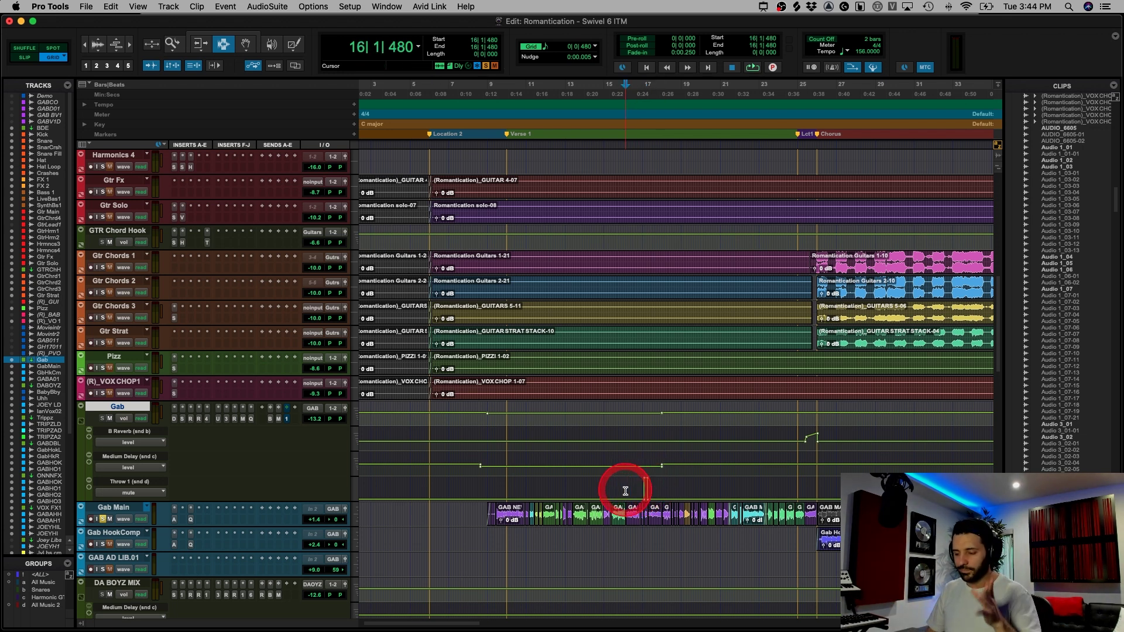
- Play from 24|2|000 through the B Reverb automation rise into the Chorus, then stop playback
{"action": "left_click", "coordinate": [785, 440]}
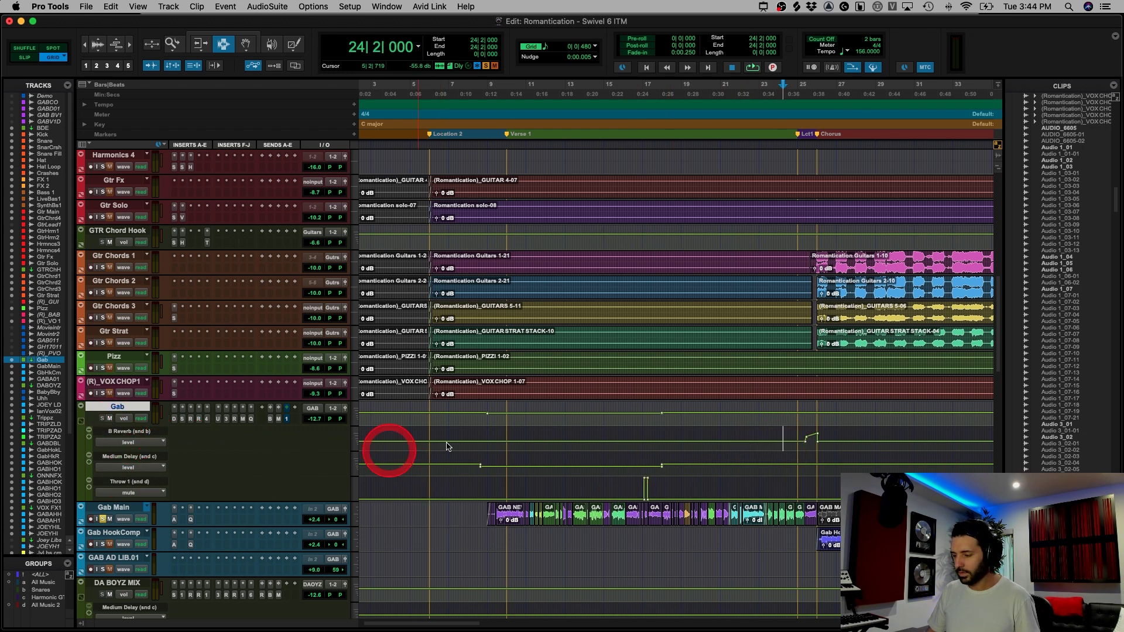
{"action": "key", "text": "space"}
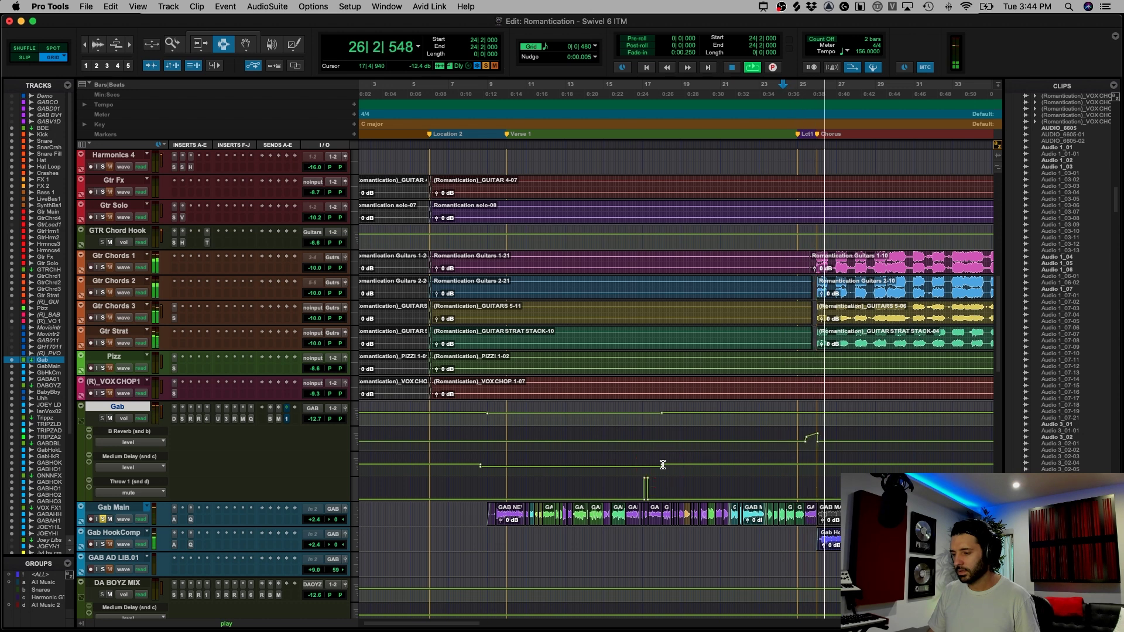
{"action": "key", "text": "space"}
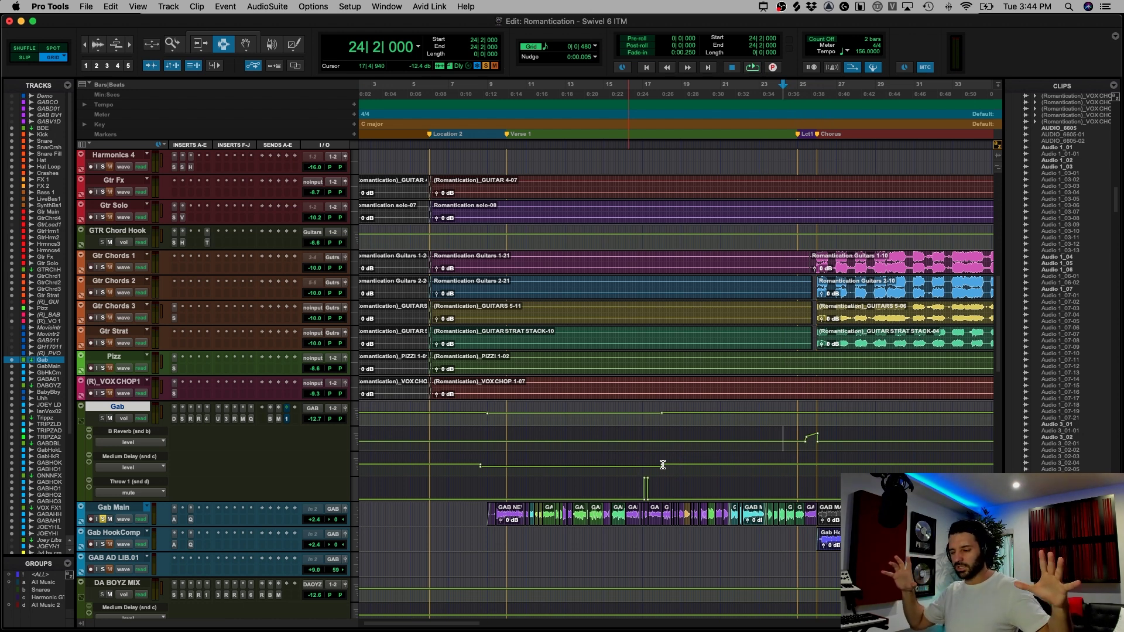
- Take Gab Main out of solo and place the edit cursor at 12|4|480 on that track
{"action": "left_click_drag", "start_coordinate": [515, 469], "coordinate": [486, 501]}
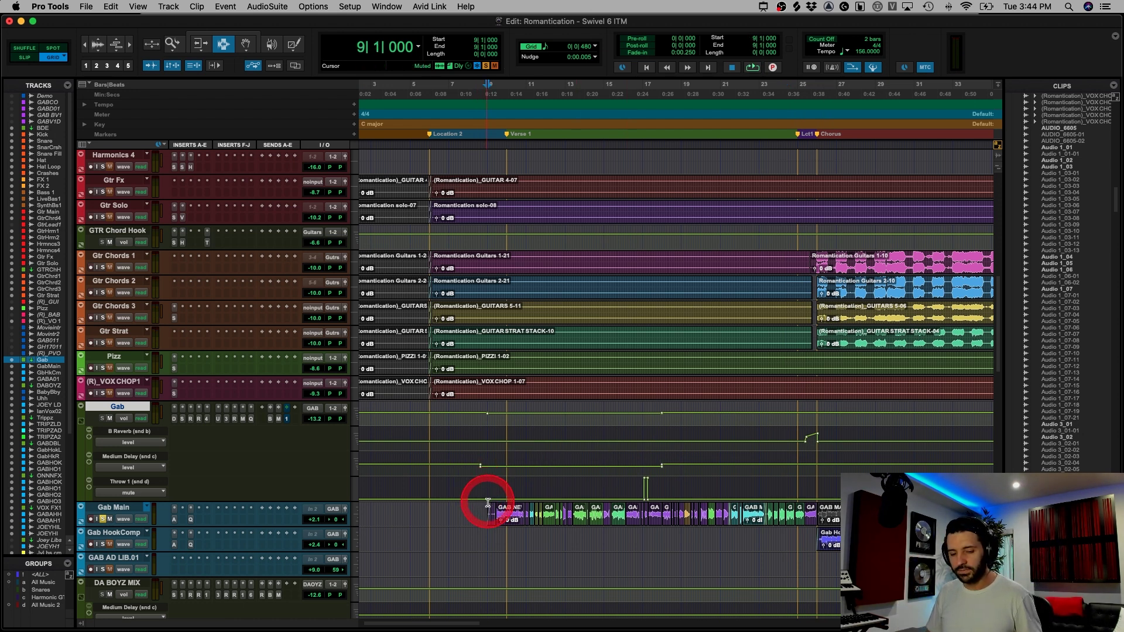
{"action": "left_click", "coordinate": [102, 519]}
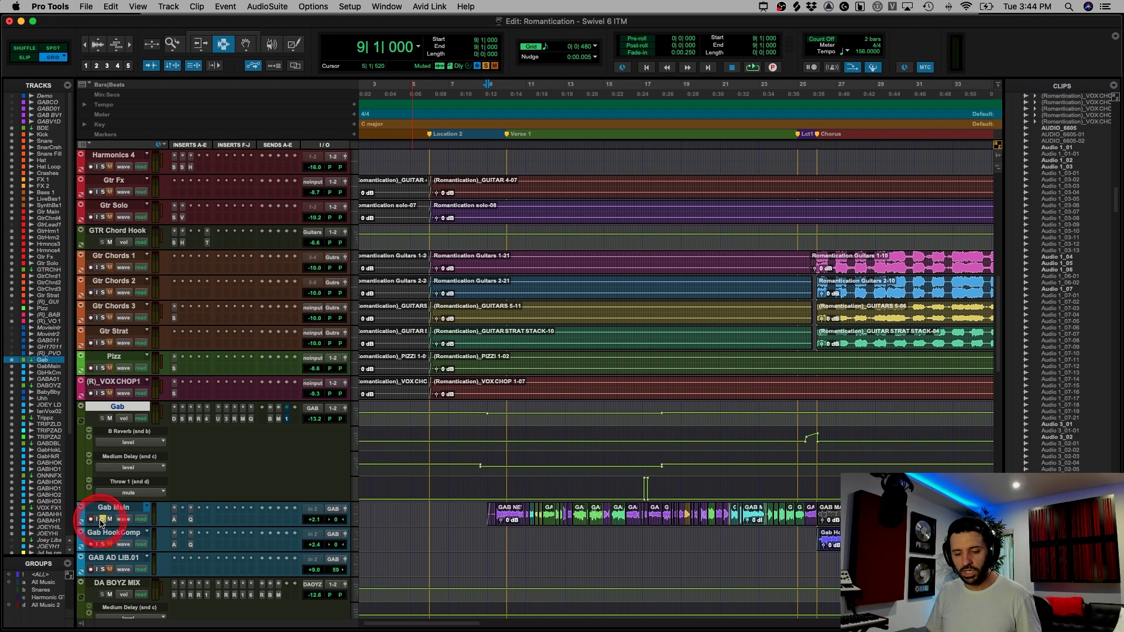
{"action": "left_click", "coordinate": [579, 512]}
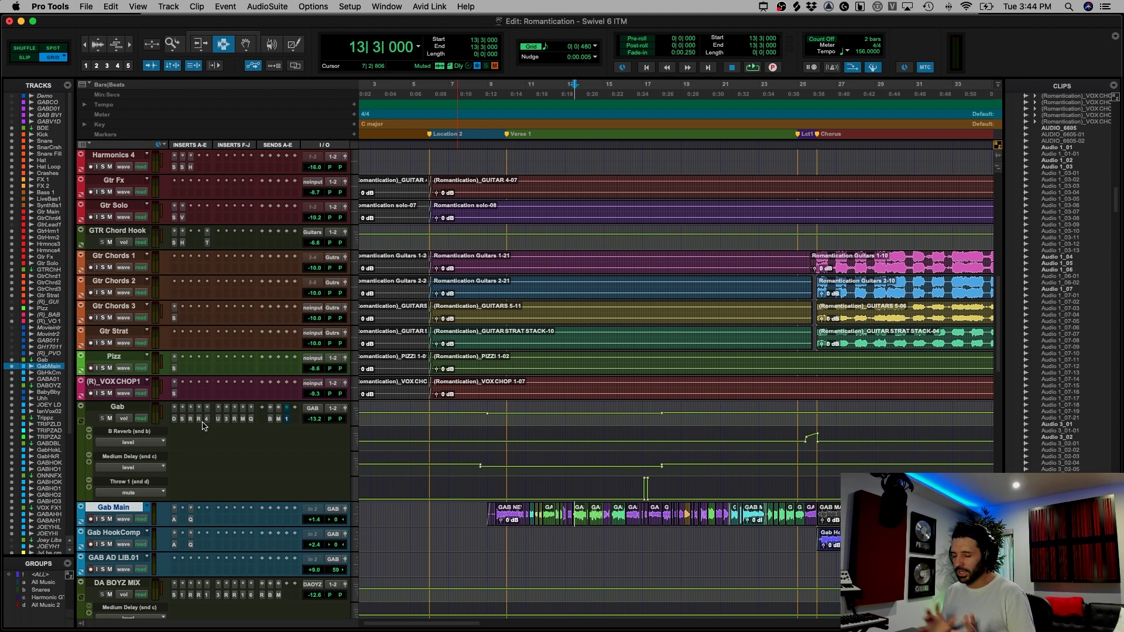
{"action": "left_click", "coordinate": [562, 519]}
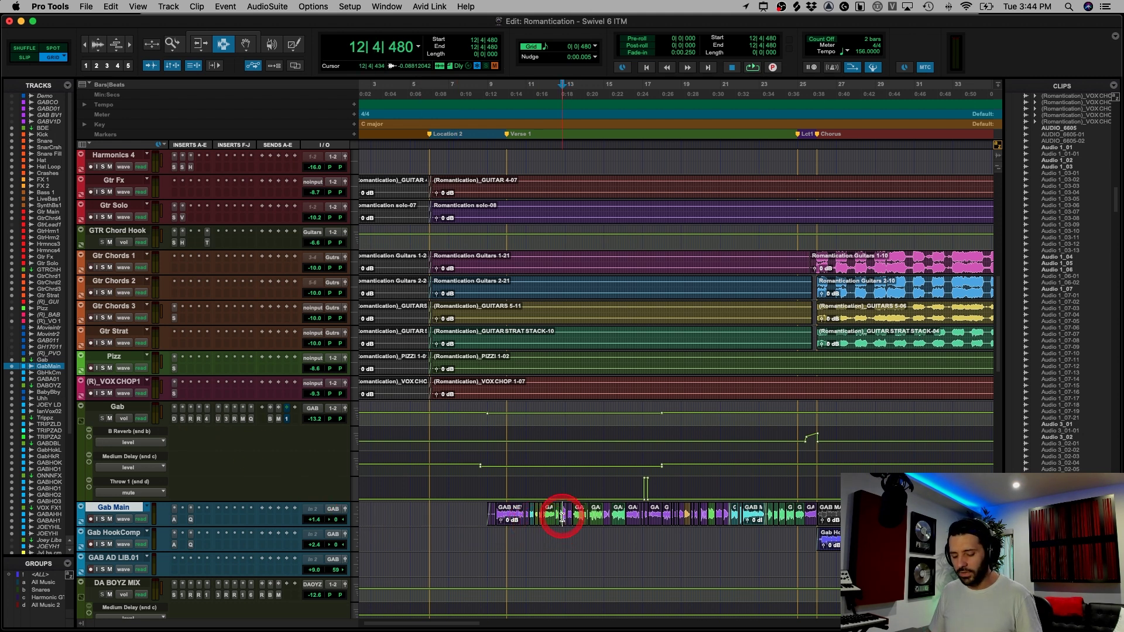
- Select the Gab Main clips from 9|2|480 to 16|3|480, then extend the selection to cover 9|1|000 to 29|1|000
{"action": "key", "text": "super+bracketright"}
{"action": "key", "text": "super+bracketright"}
{"action": "left_click", "coordinate": [401, 515]}
{"action": "key", "text": "super+bracketleft"}
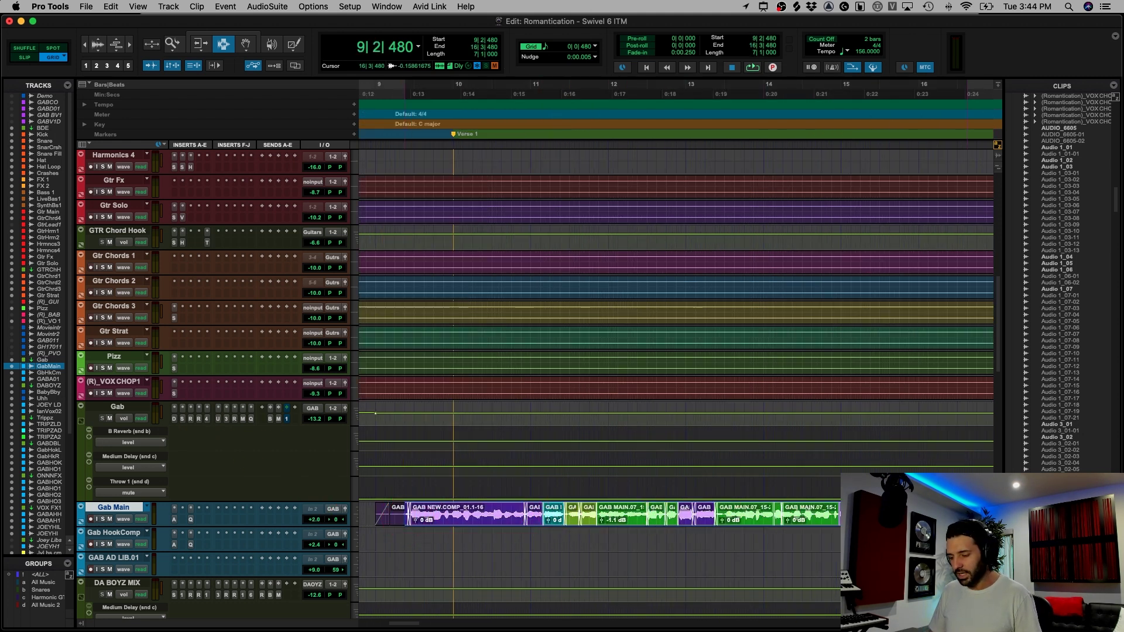
{"action": "left_click", "coordinate": [800, 516], "text": "shift"}
{"action": "key", "text": "super+bracketleft"}
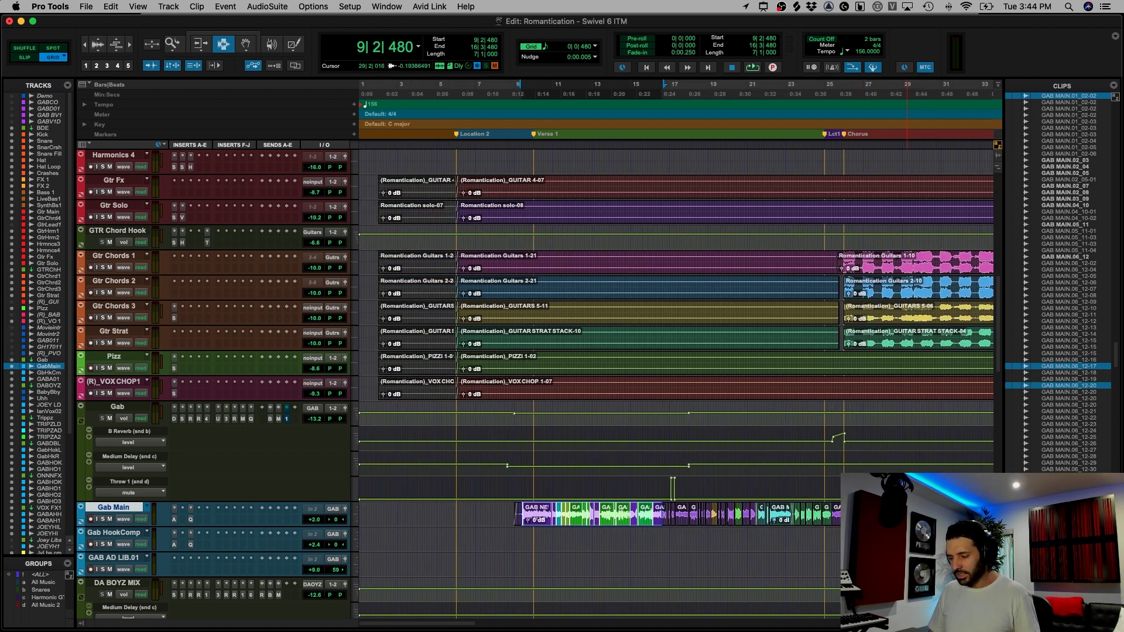
{"action": "left_click", "coordinate": [906, 515], "text": "shift"}
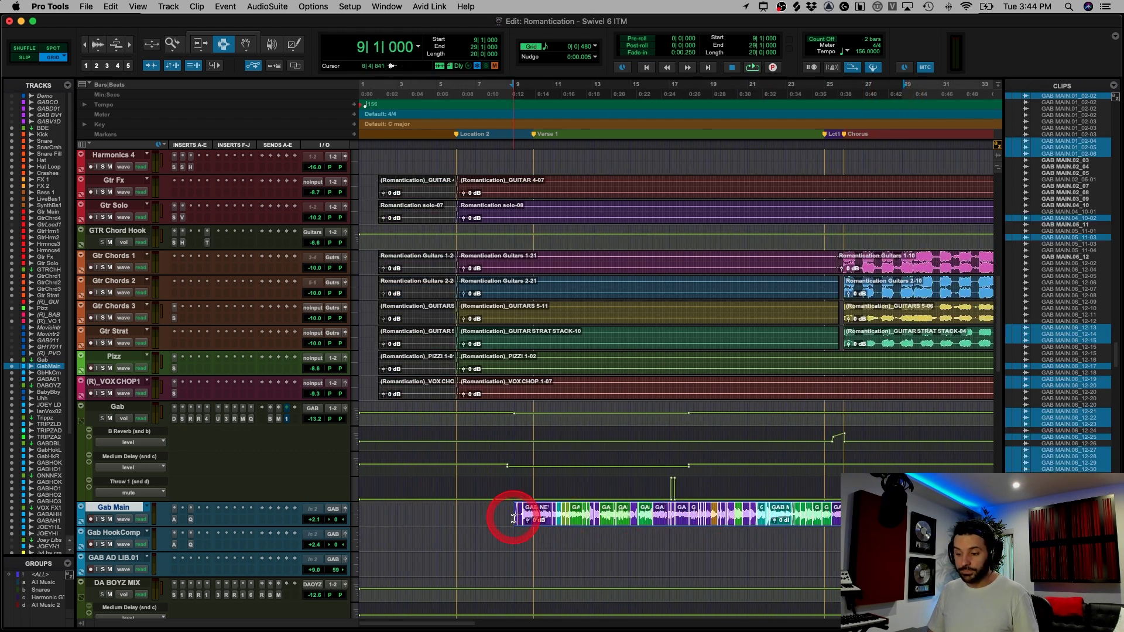
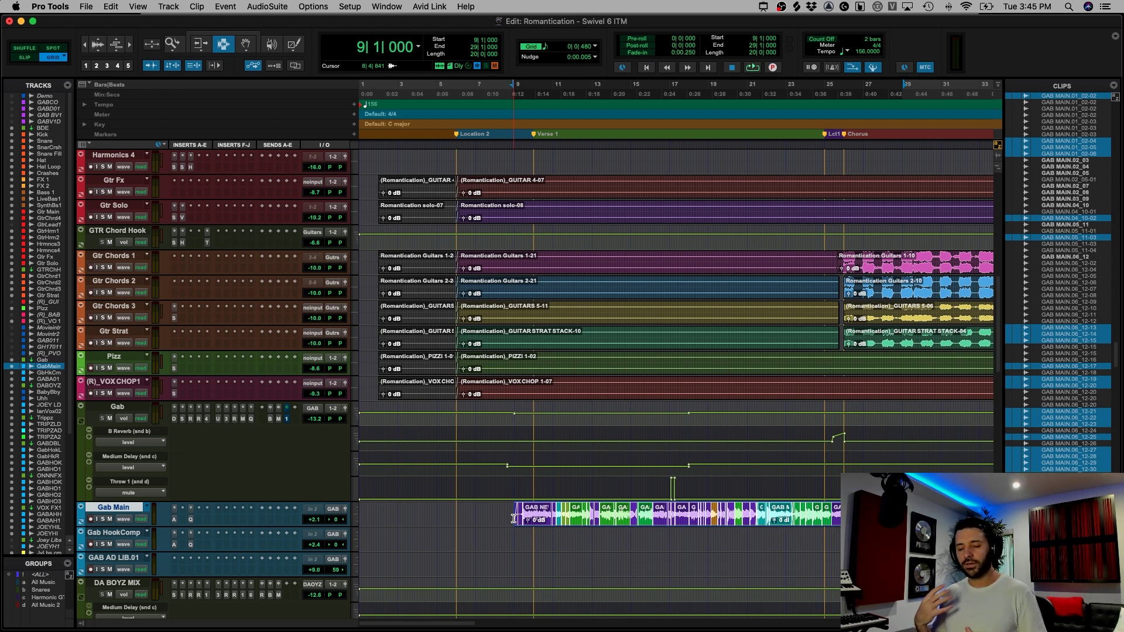
- Select the Gab Main verse clips from 9|1|000 to 28|3|000, enlarge them to fill the view, and place the edit cursor at 13|3|000
{"action": "left_click", "coordinate": [585, 515]}
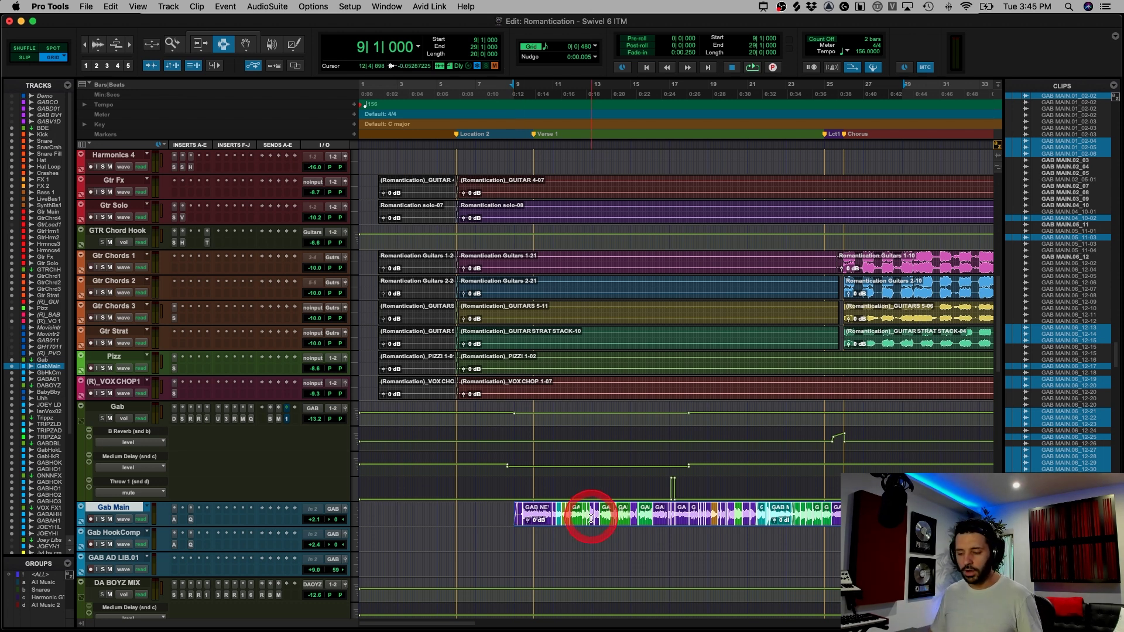
{"action": "left_click_drag", "start_coordinate": [537, 517], "coordinate": [907, 518]}
{"action": "key", "text": "e"}
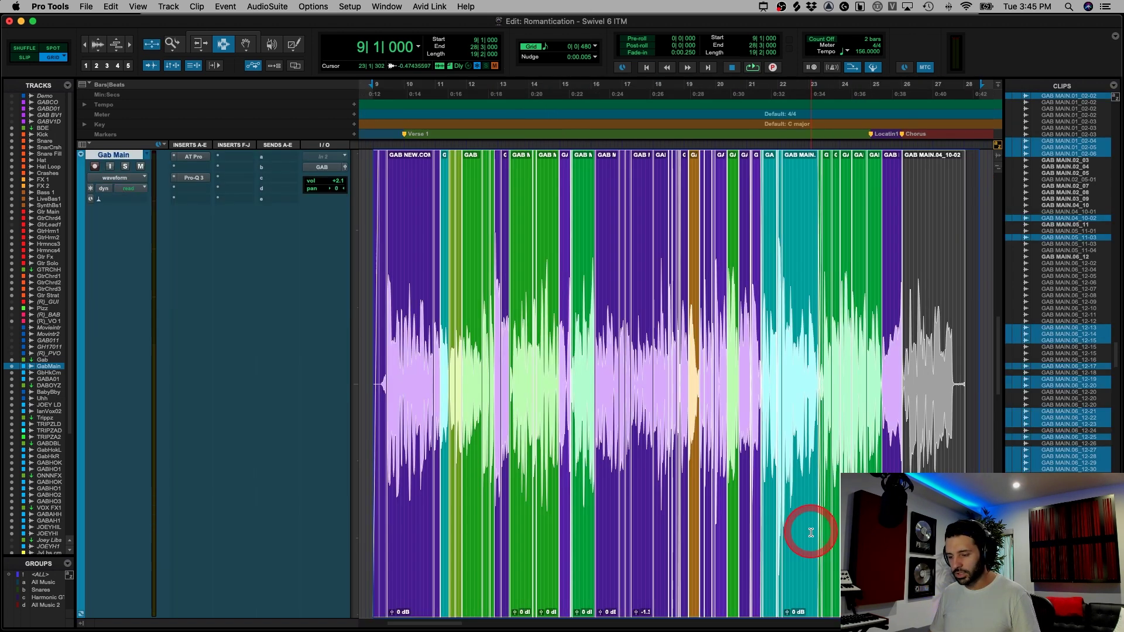
{"action": "left_click", "coordinate": [513, 396]}
{"action": "key", "text": "e"}
- Highlight the enlarged Gab Main clips from 8|4|000 to 26|2|000, place the edit cursor at 21|4|480, and return to the full track view
{"action": "key", "text": "r"}
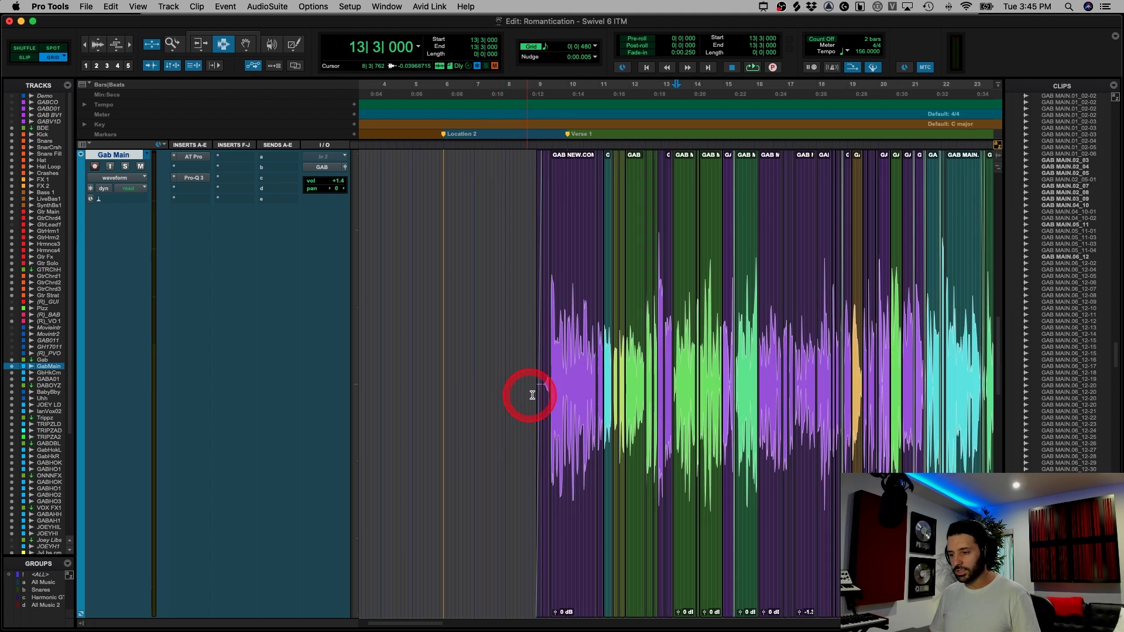
{"action": "key", "text": "r"}
{"action": "left_click_drag", "start_coordinate": [483, 380], "coordinate": [756, 382]}
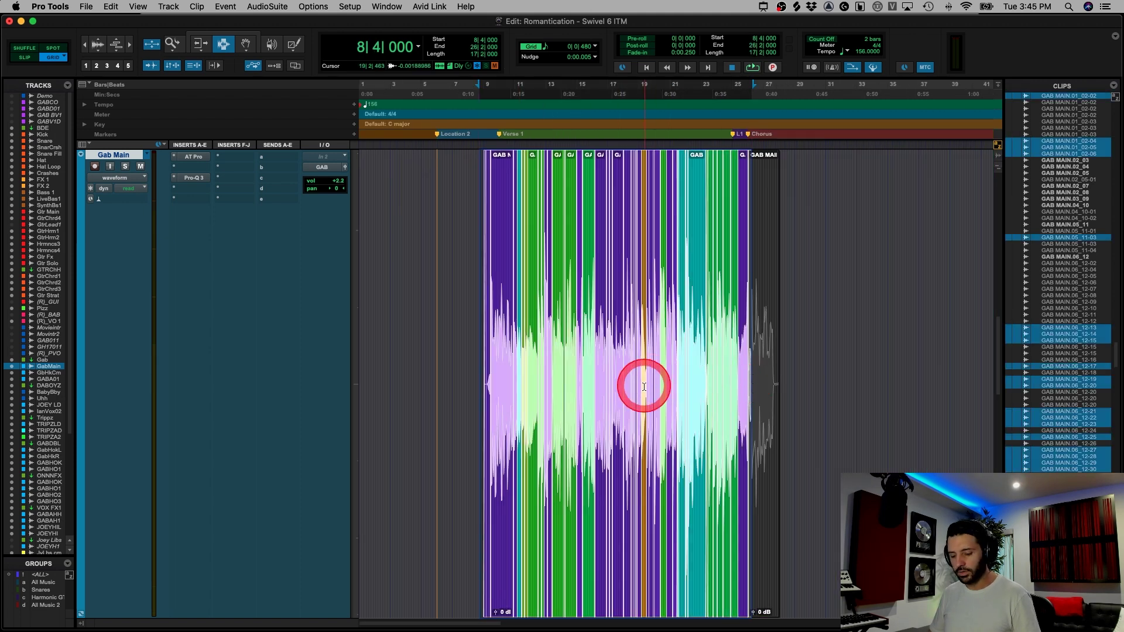
{"action": "left_click", "coordinate": [684, 371]}
{"action": "key", "text": "e"}
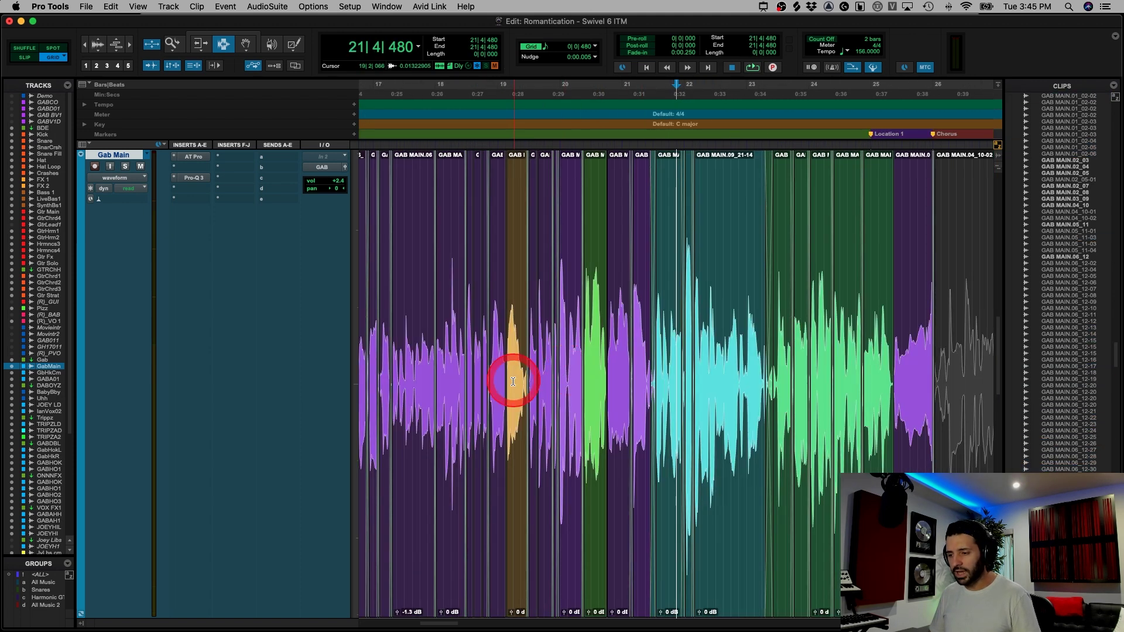
{"action": "key", "text": "r"}
{"action": "key", "text": "e"}
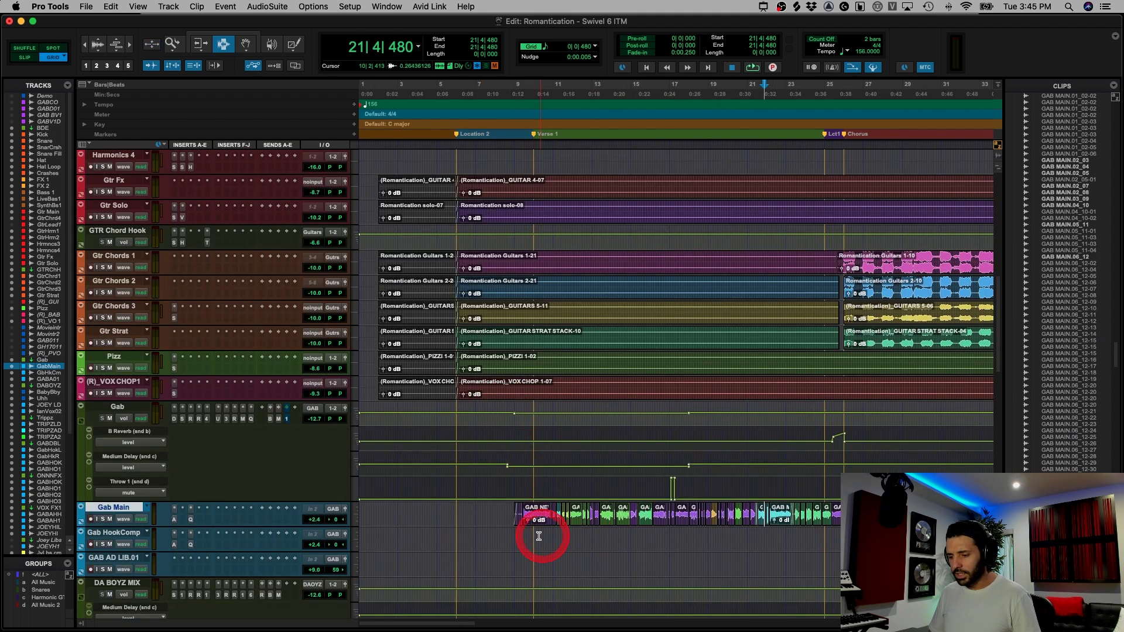
- Increase the track height of Gab Main and place the edit cursor at 17|1|480
{"action": "left_click", "coordinate": [504, 514]}
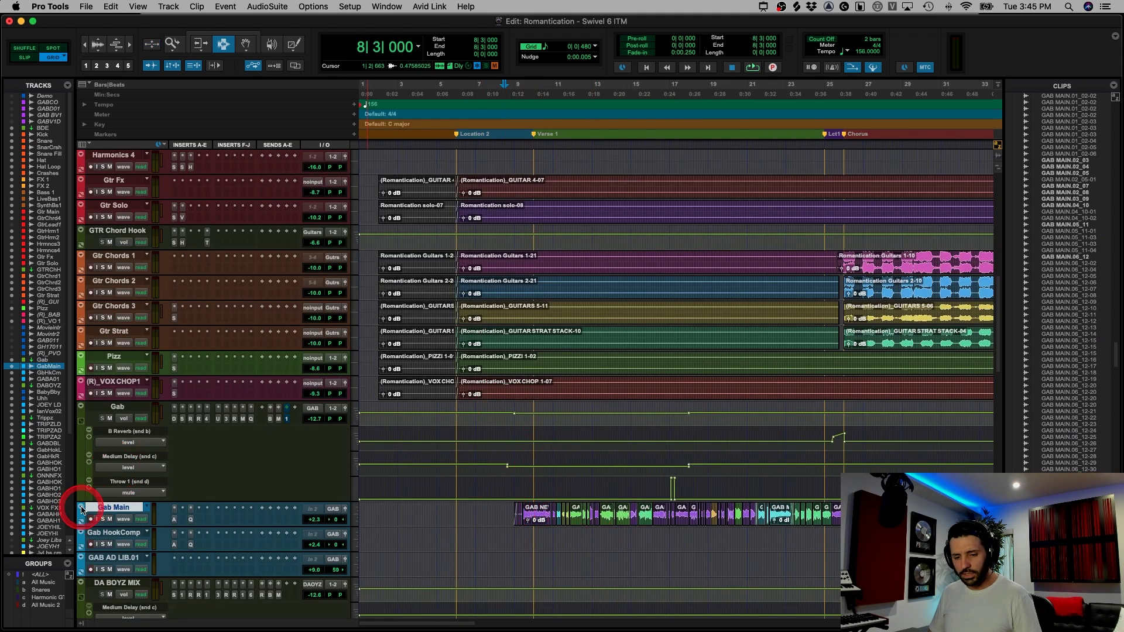
{"action": "right_click", "coordinate": [91, 505]}
{"action": "mouse_move", "coordinate": [134, 489]}
{"action": "left_click", "coordinate": [191, 531]}
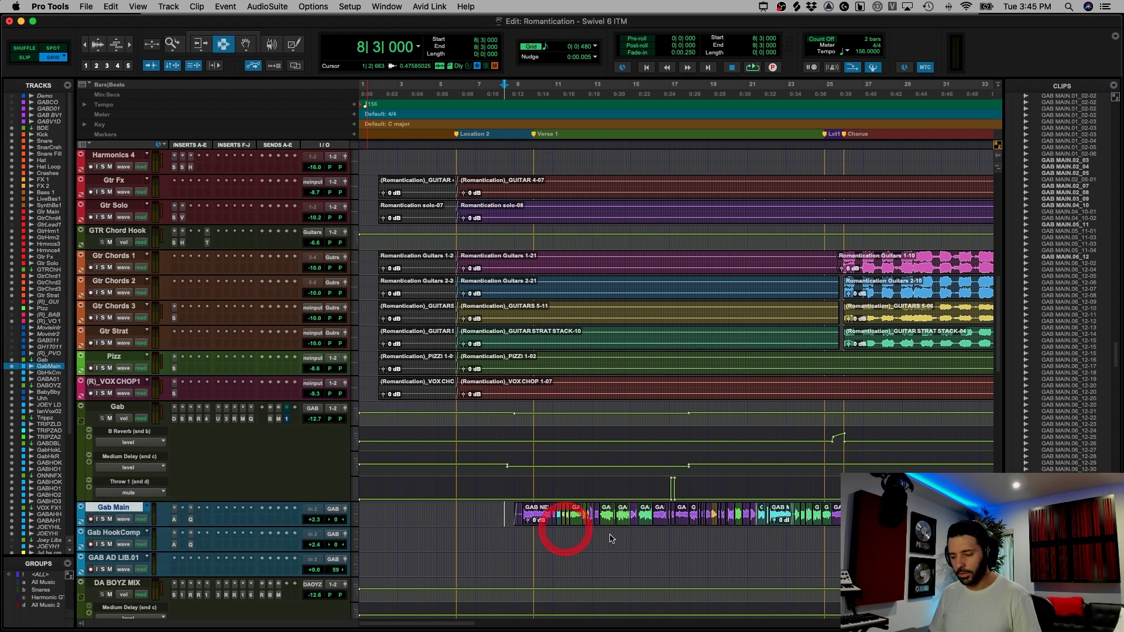
{"action": "left_click", "coordinate": [657, 477]}
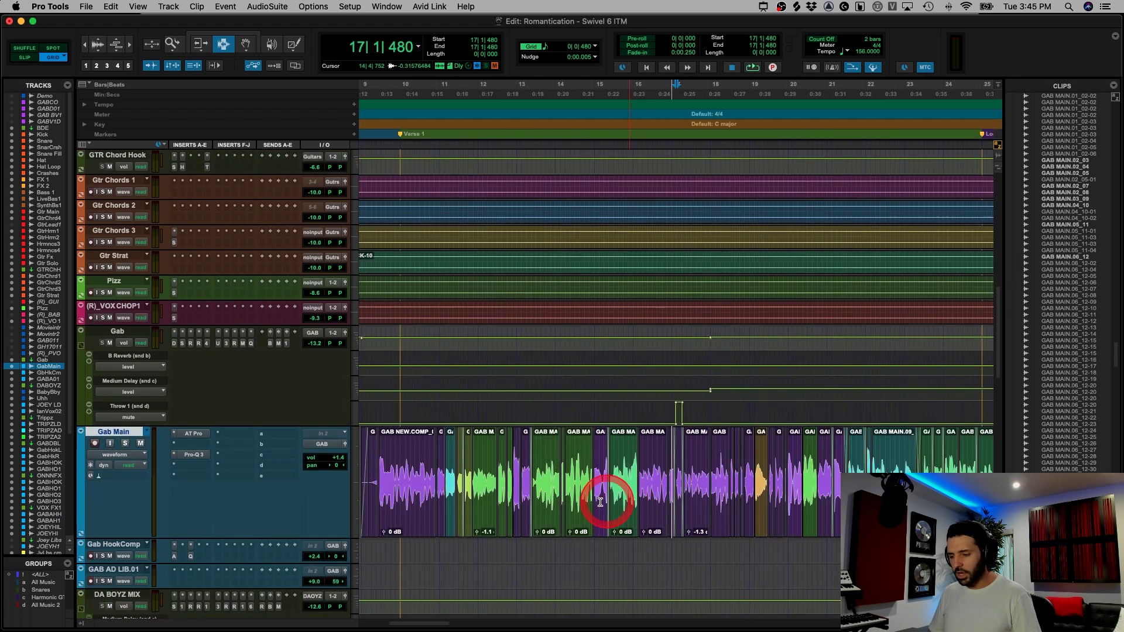
- Point out individual comped Gab Main clips in Verse 1, including those at 11|1|604 and 12|4|572, then place the edit cursor at 12|2|000
{"action": "left_click", "coordinate": [402, 489]}
{"action": "left_click", "coordinate": [448, 483]}
{"action": "left_click", "coordinate": [464, 472]}
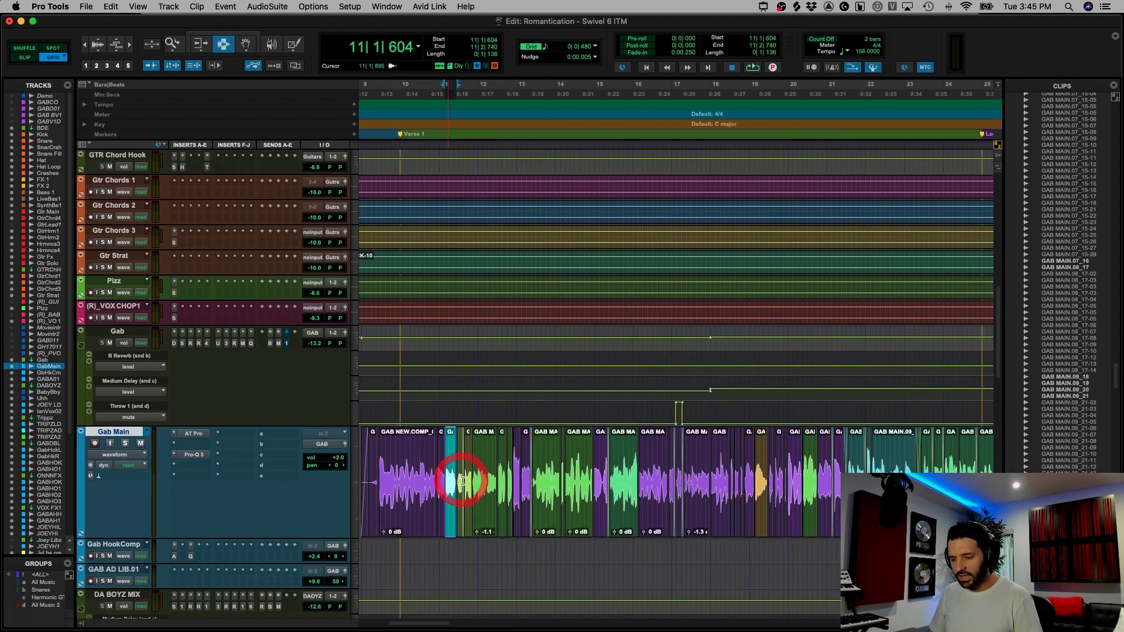
{"action": "left_click", "coordinate": [464, 476]}
{"action": "left_click", "coordinate": [484, 476]}
{"action": "left_click", "coordinate": [515, 475]}
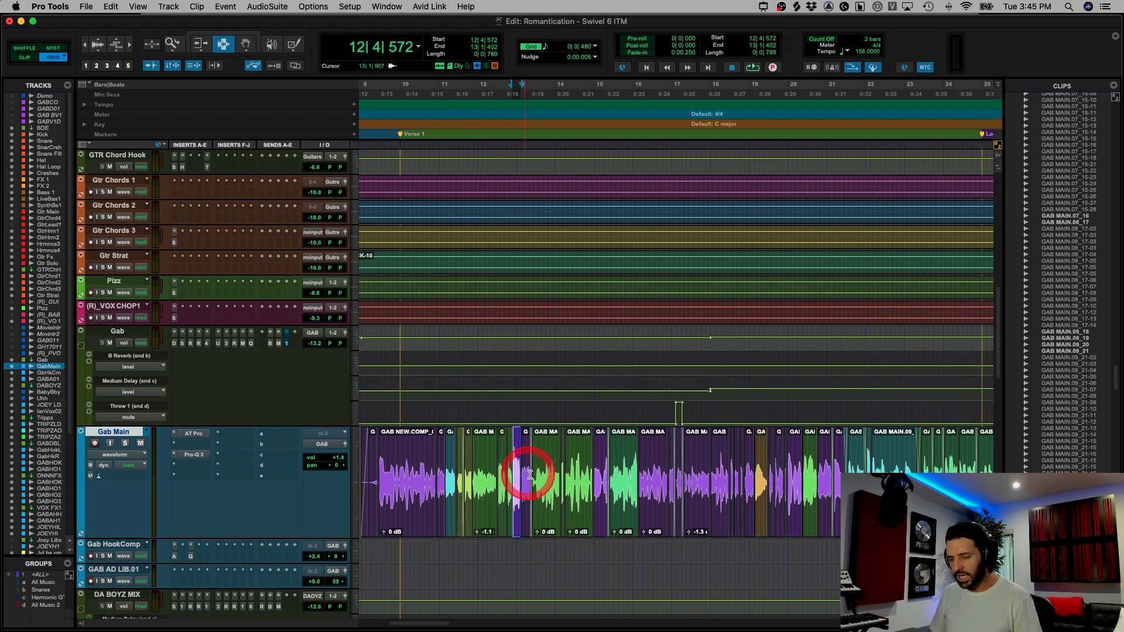
{"action": "left_click", "coordinate": [542, 474]}
{"action": "left_click", "coordinate": [493, 479]}
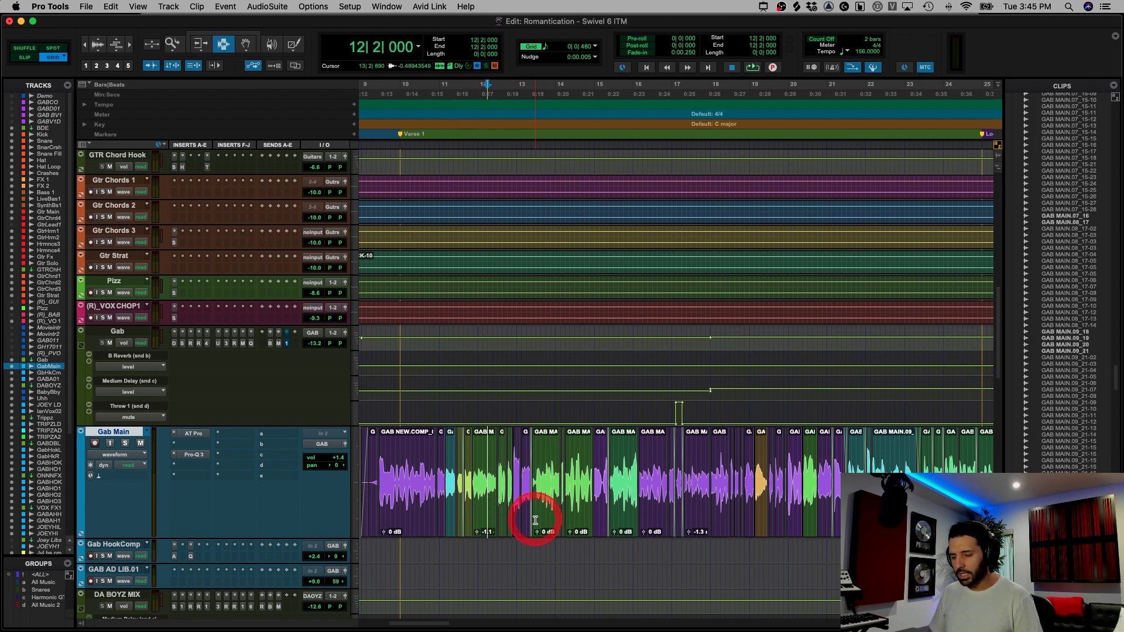
- Select the individual Gab Main clips starting at 11|4|400 and 17|2|143 in Verse 1
{"action": "key", "text": "super+bracketright"}
{"action": "double_click", "coordinate": [663, 518]}
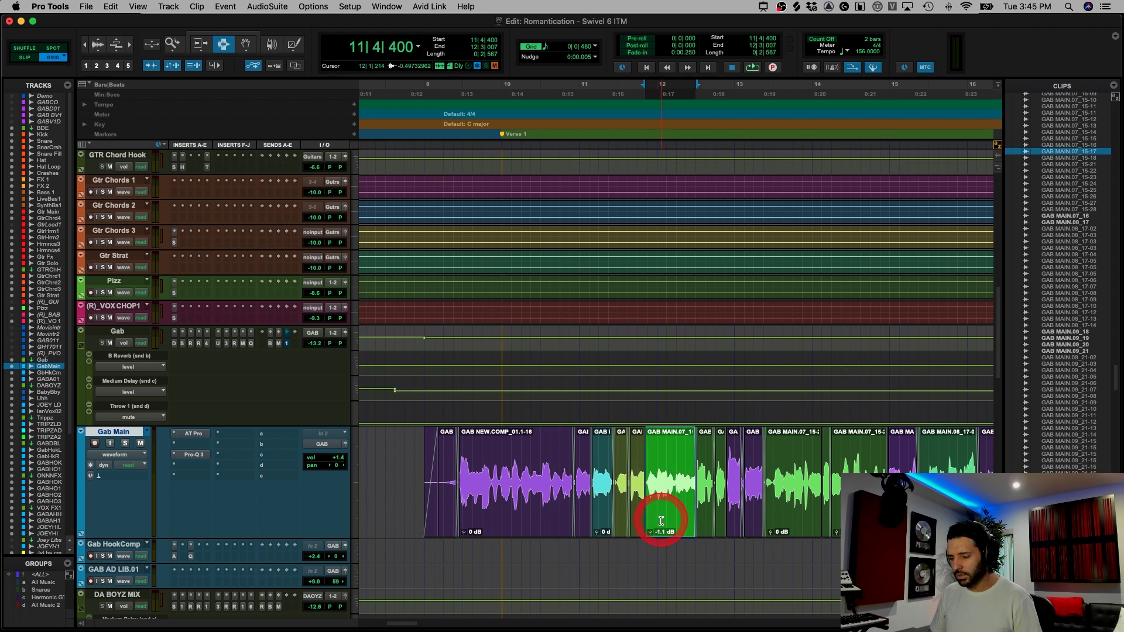
{"action": "scroll", "coordinate": [666, 519], "scroll_direction": "right", "scroll_amount": 5}
{"action": "scroll", "coordinate": [666, 519], "scroll_direction": "right", "scroll_amount": 3}
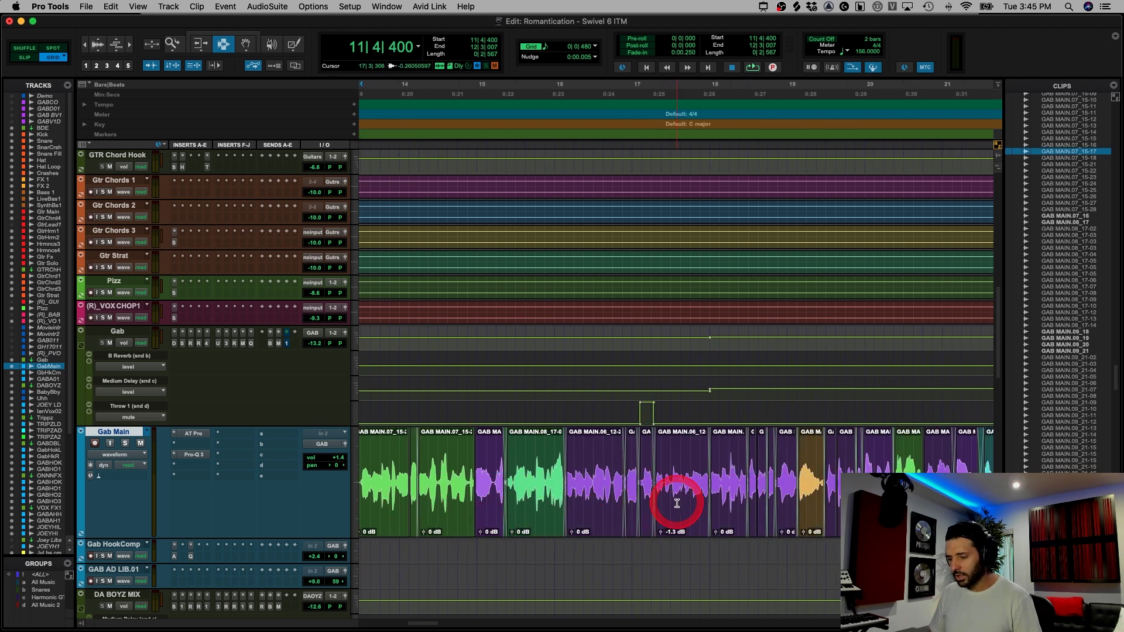
{"action": "double_click", "coordinate": [677, 504]}
- Select the clips across Gab Main and Gab HookComp from 5|4|400 to 118|4|480
{"action": "key", "text": "super+bracketleft"}
{"action": "key", "text": "super+bracketleft"}
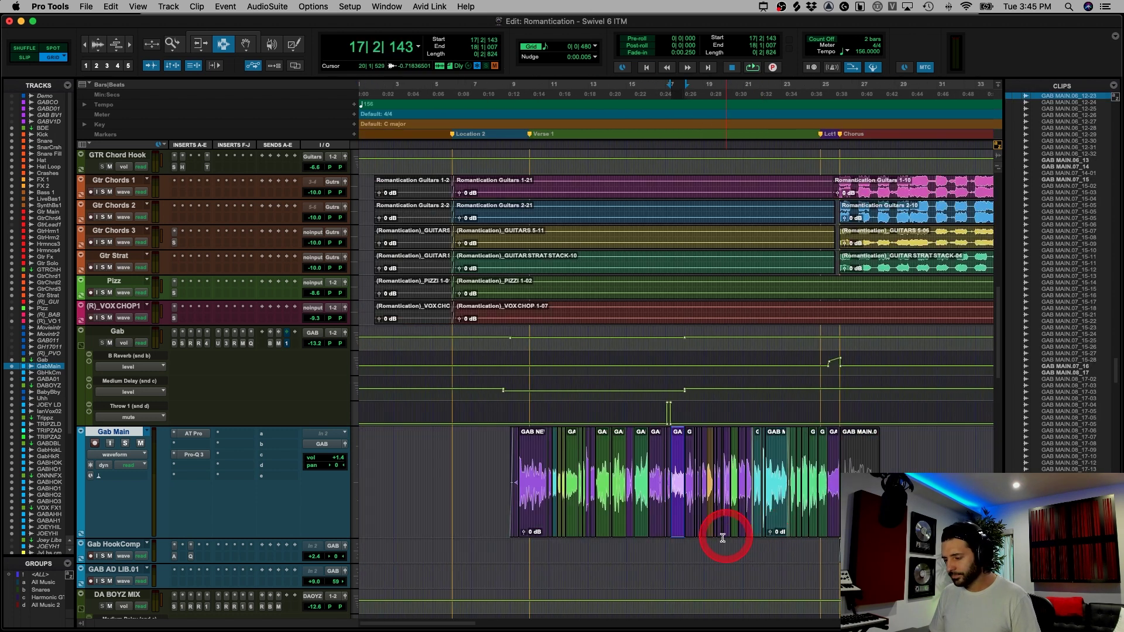
{"action": "key", "text": "super+bracketleft"}
{"action": "left_click", "coordinate": [535, 515]}
{"action": "key", "text": "super+bracketright"}
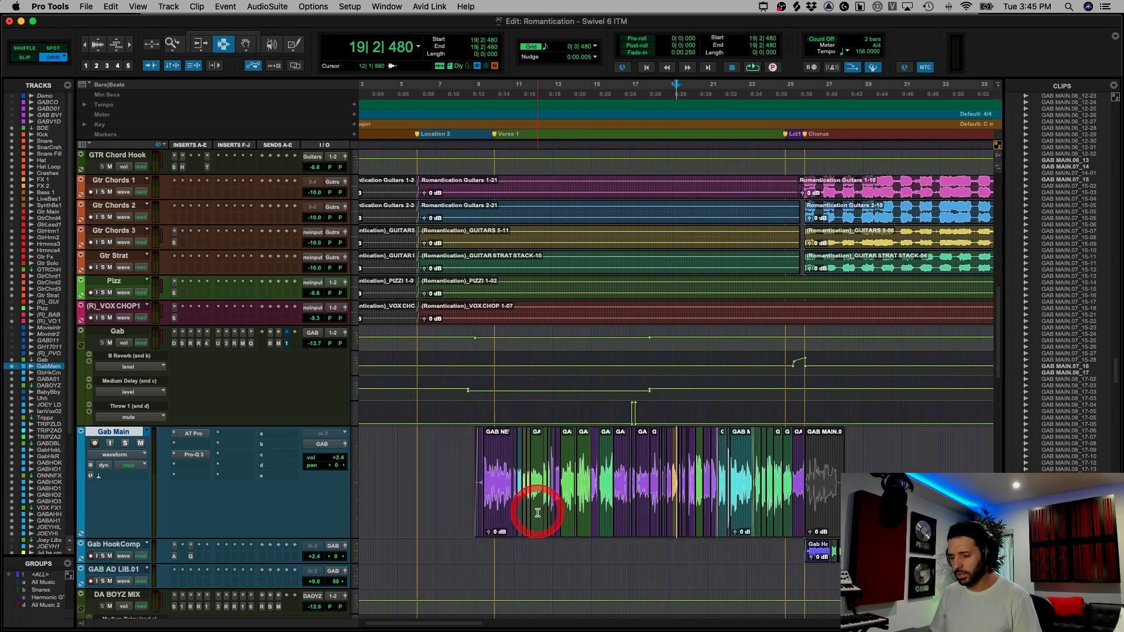
{"action": "key", "text": "super+bracketleft"}
{"action": "key", "text": "super+bracketleft"}
{"action": "left_click_drag", "start_coordinate": [378, 482], "coordinate": [930, 556]}
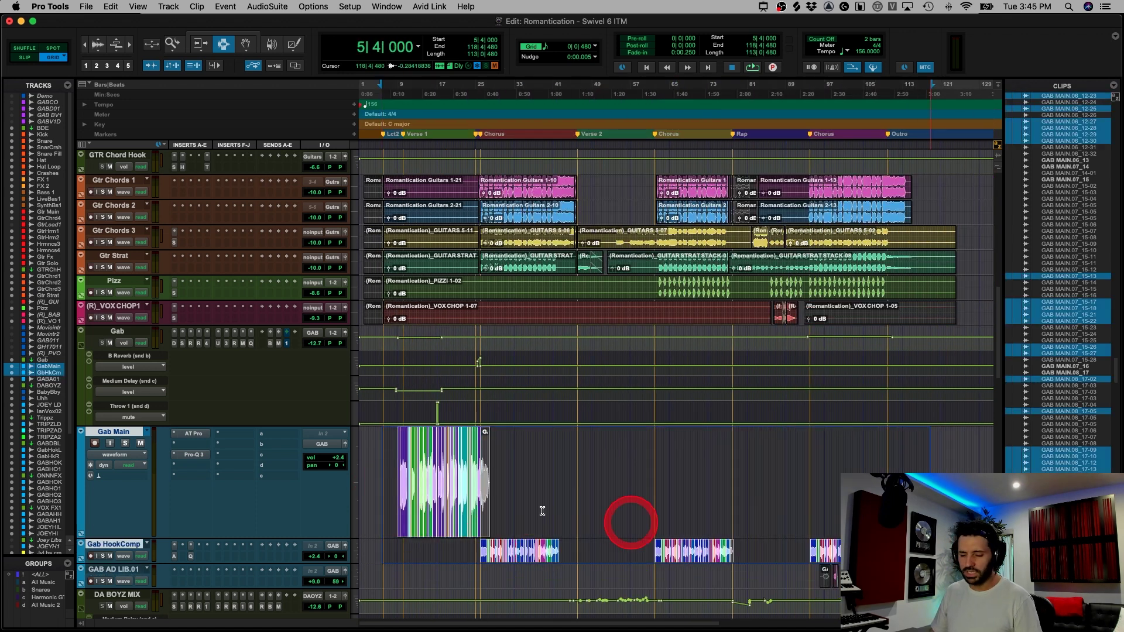
- Reduce the track height of Gab Main to match its neighbours and place the edit cursor at 8|3|000
{"action": "left_click", "coordinate": [87, 432]}
{"action": "left_click", "coordinate": [94, 413]}
{"action": "left_click", "coordinate": [396, 456]}
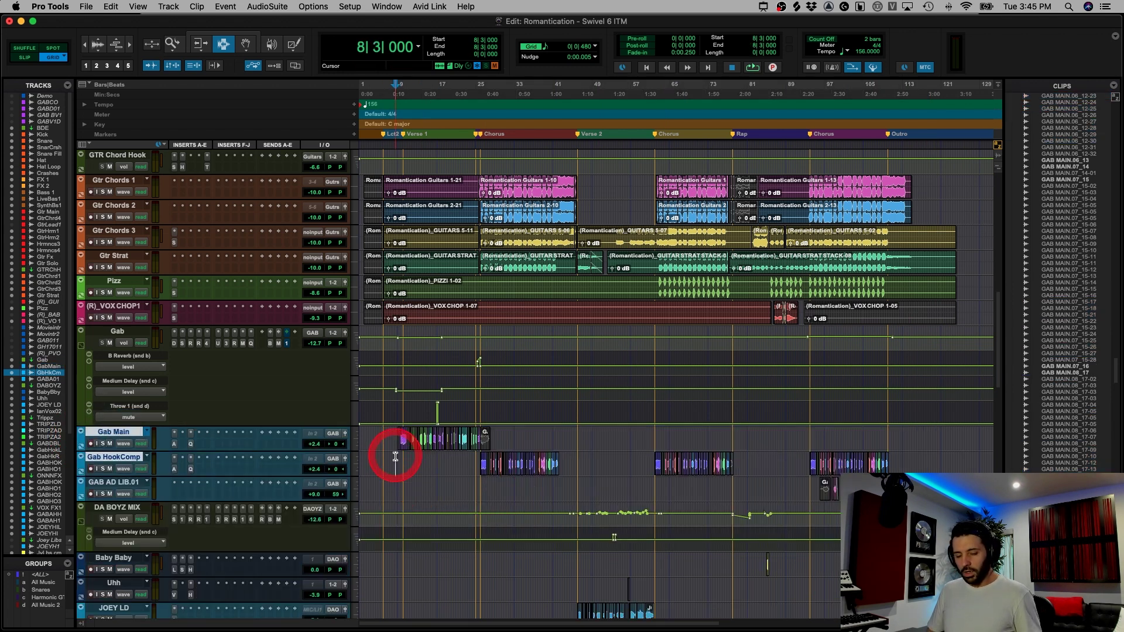
- Place the edit cursor at 9|2|000 on Gab Main and open that track's Auto-Tune Pro insert
{"action": "key", "text": "super+bracketright"}
{"action": "key", "text": "super+bracketright"}
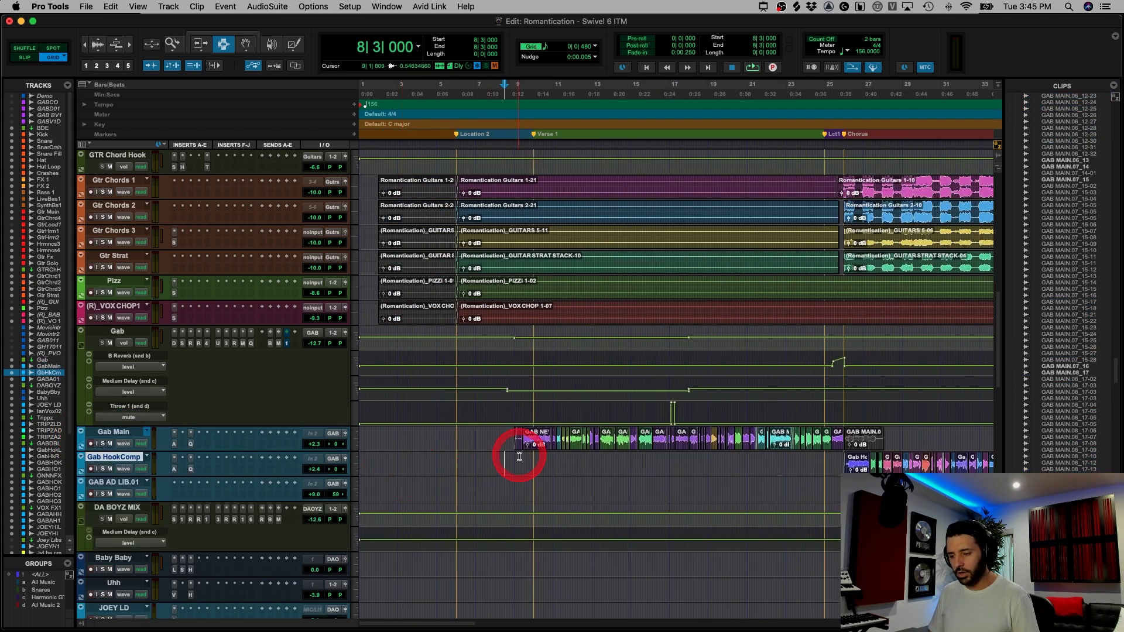
{"action": "left_click", "coordinate": [519, 440]}
{"action": "left_click", "coordinate": [117, 433]}
{"action": "left_click", "coordinate": [172, 445]}
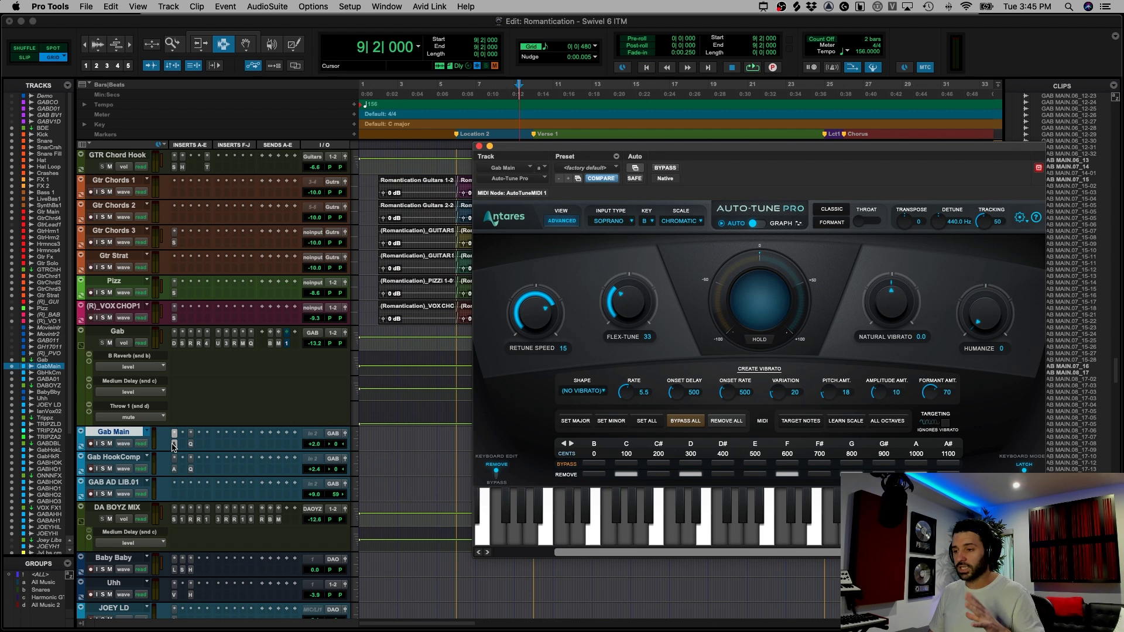
- Examine the low-frequency roll-off and the two low-mid bands in Gab Main's FabFilter Pro-Q 3, then close the plug-in
{"action": "left_click", "coordinate": [188, 445]}
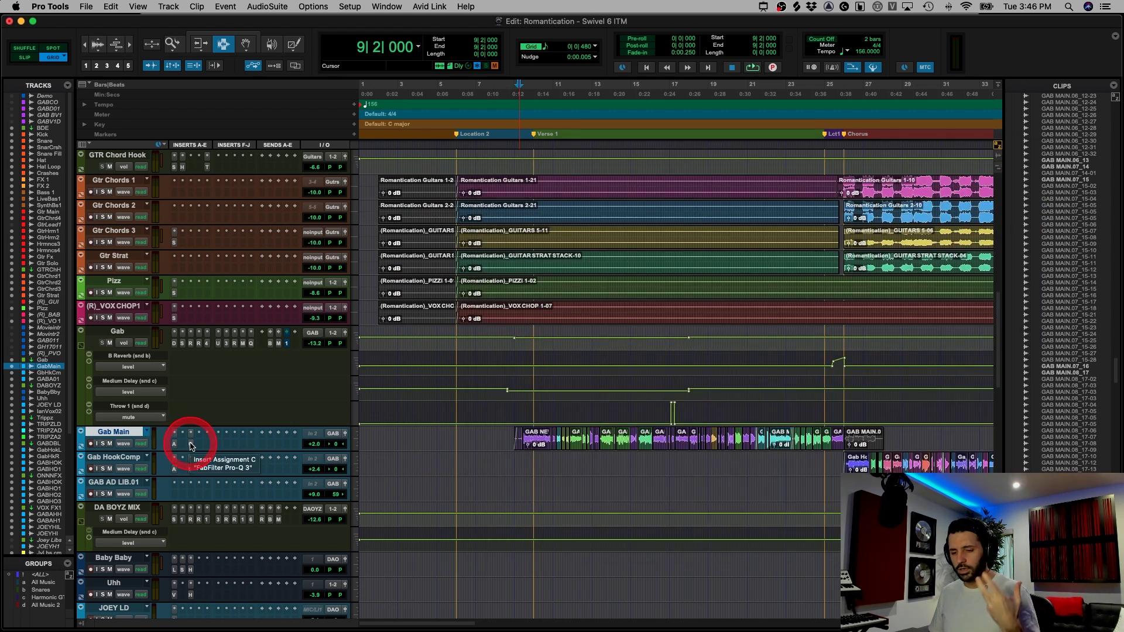
{"action": "left_click", "coordinate": [191, 444]}
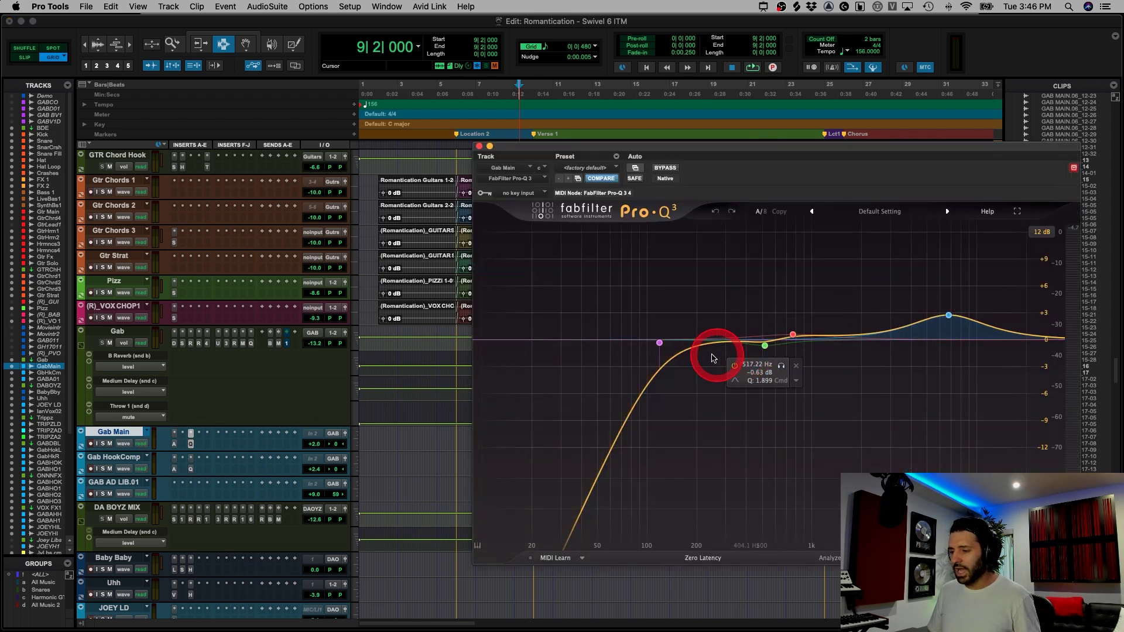
{"action": "mouse_move", "coordinate": [657, 349]}
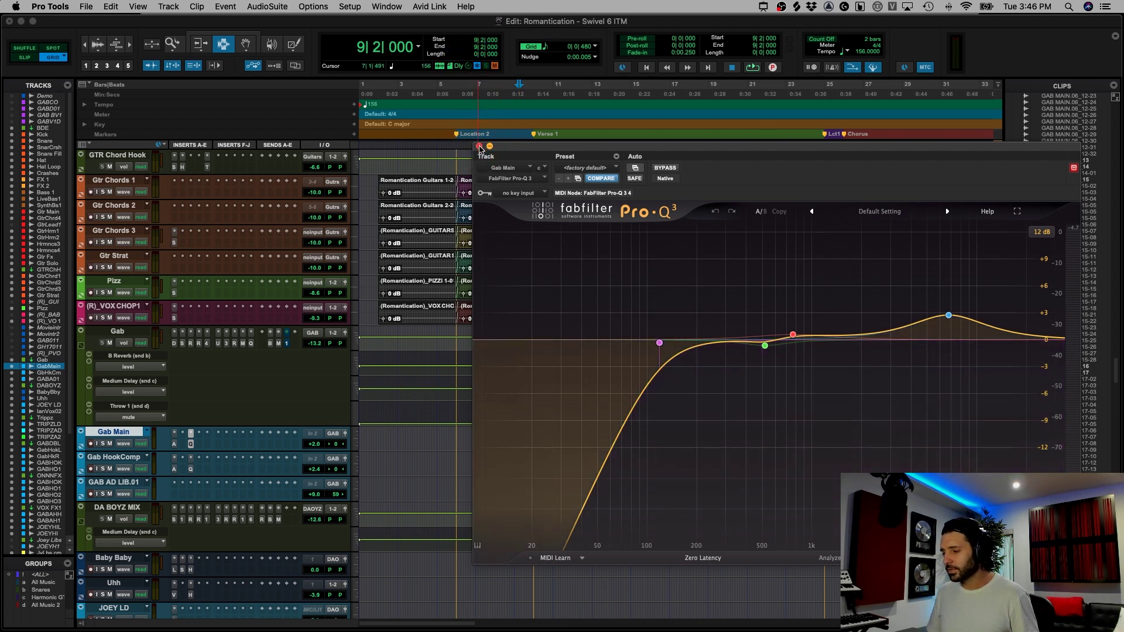
{"action": "left_click", "coordinate": [793, 335]}
{"action": "left_click", "coordinate": [765, 346]}
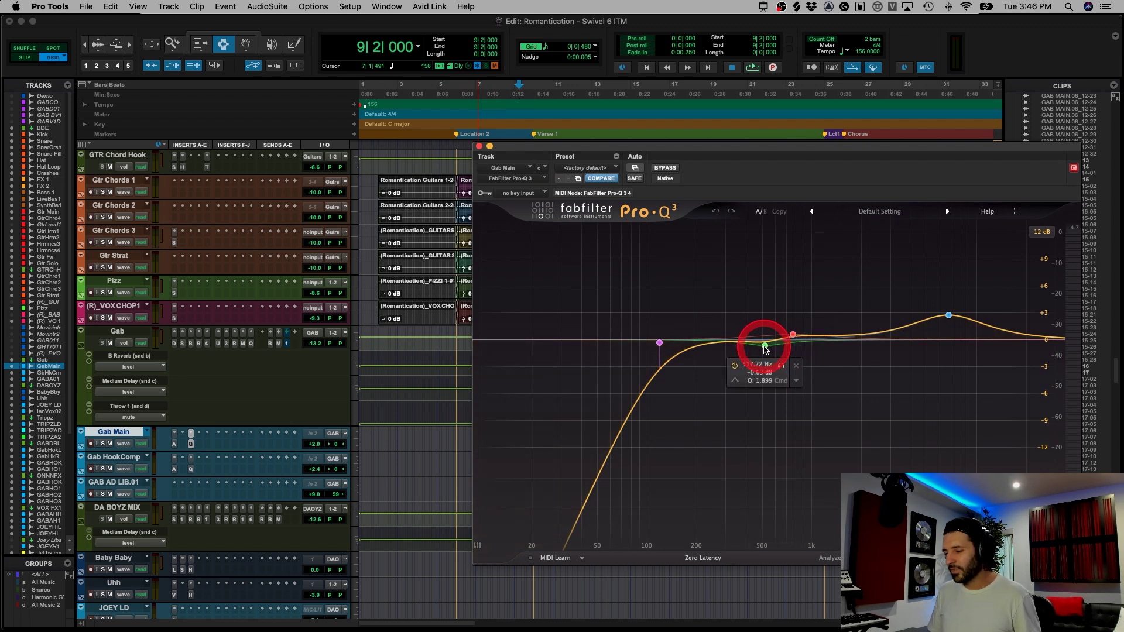
{"action": "left_click", "coordinate": [778, 340]}
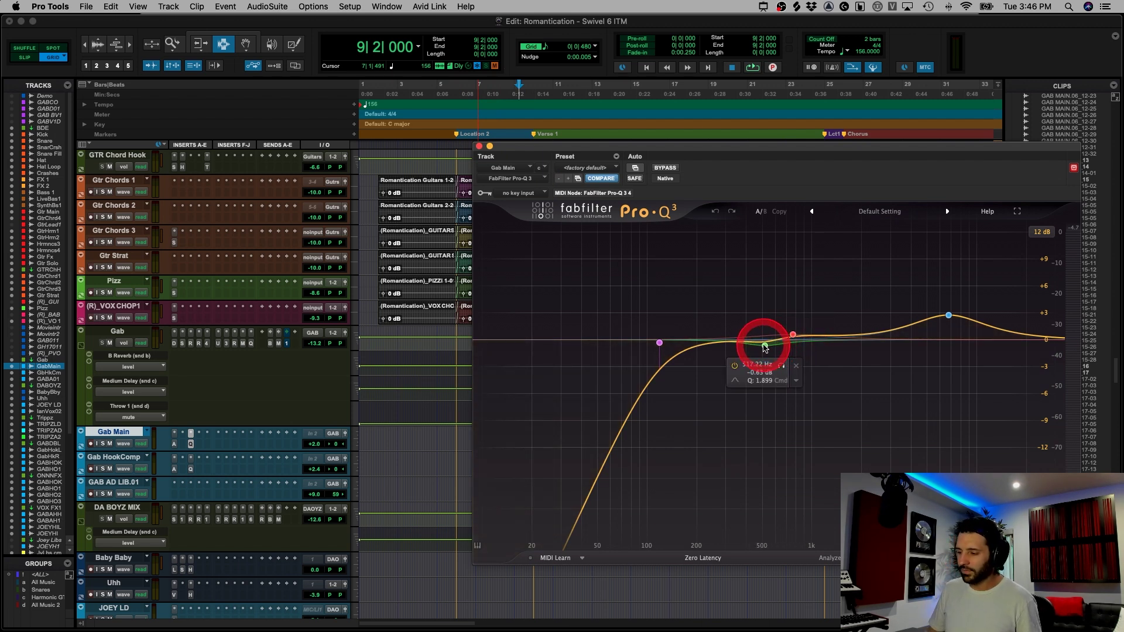
{"action": "left_click", "coordinate": [793, 334]}
{"action": "left_click", "coordinate": [767, 347]}
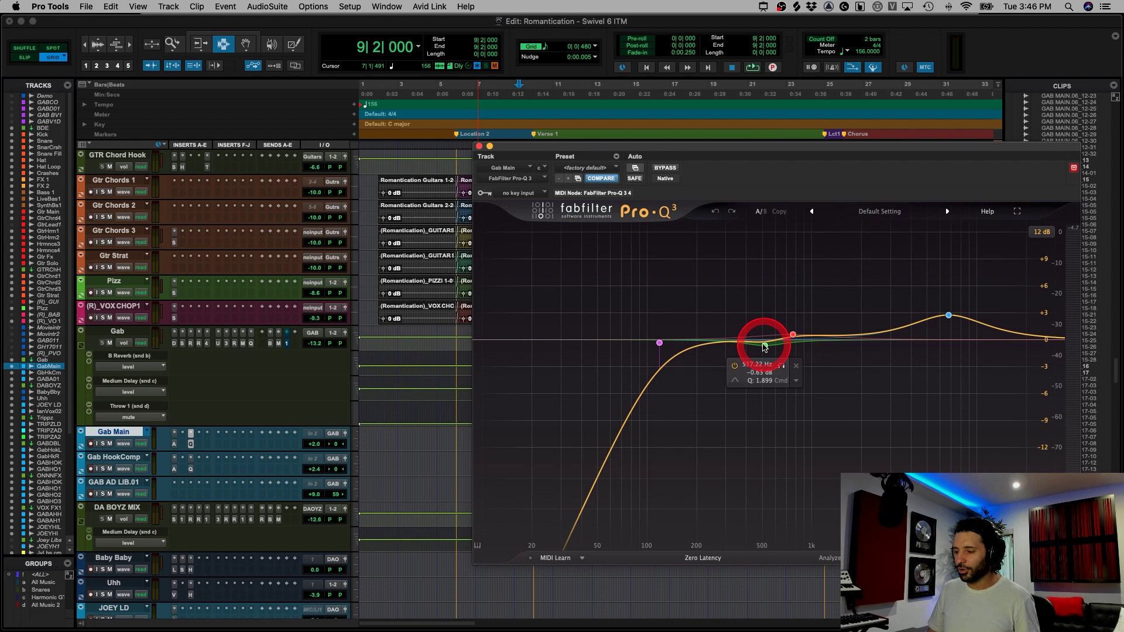
{"action": "left_click", "coordinate": [793, 335]}
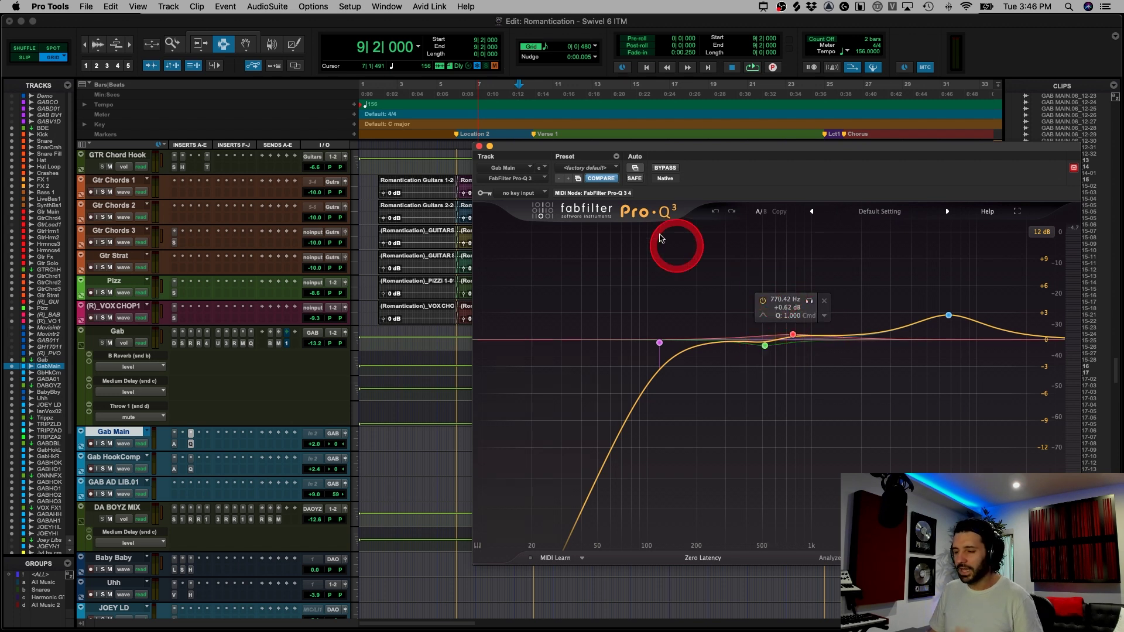
{"action": "left_click", "coordinate": [480, 146]}
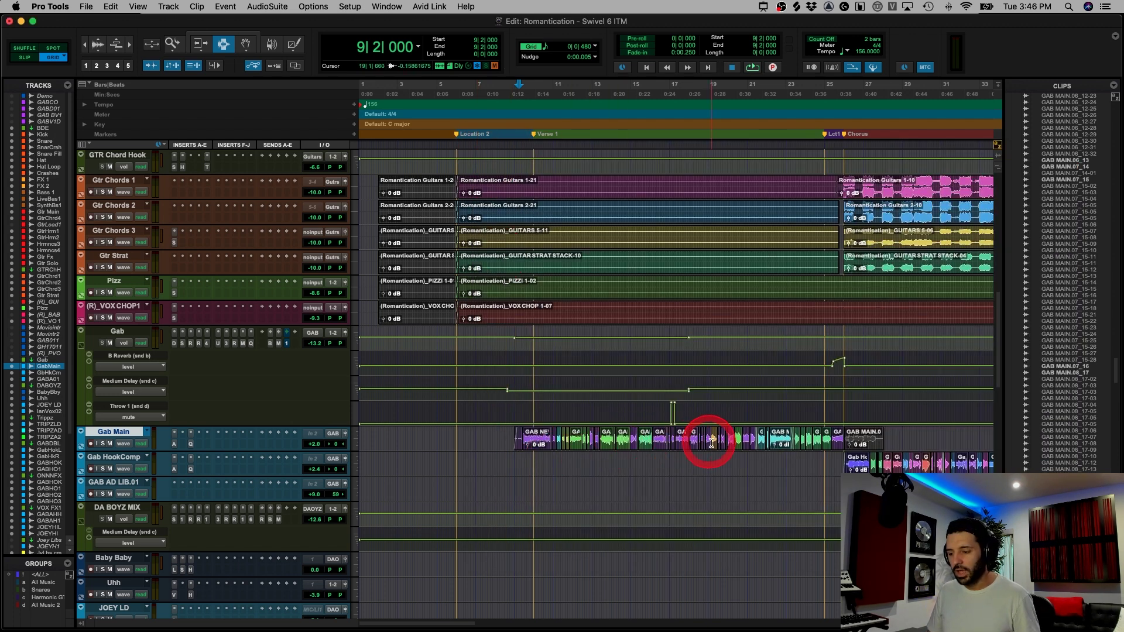
- Select the Gab Main clips from 8|3|000 to 19|4|000, then place the edit cursor at 9|3|000 on the Gab track
{"action": "double_click", "coordinate": [711, 445]}
{"action": "left_click", "coordinate": [503, 433], "text": "shift"}
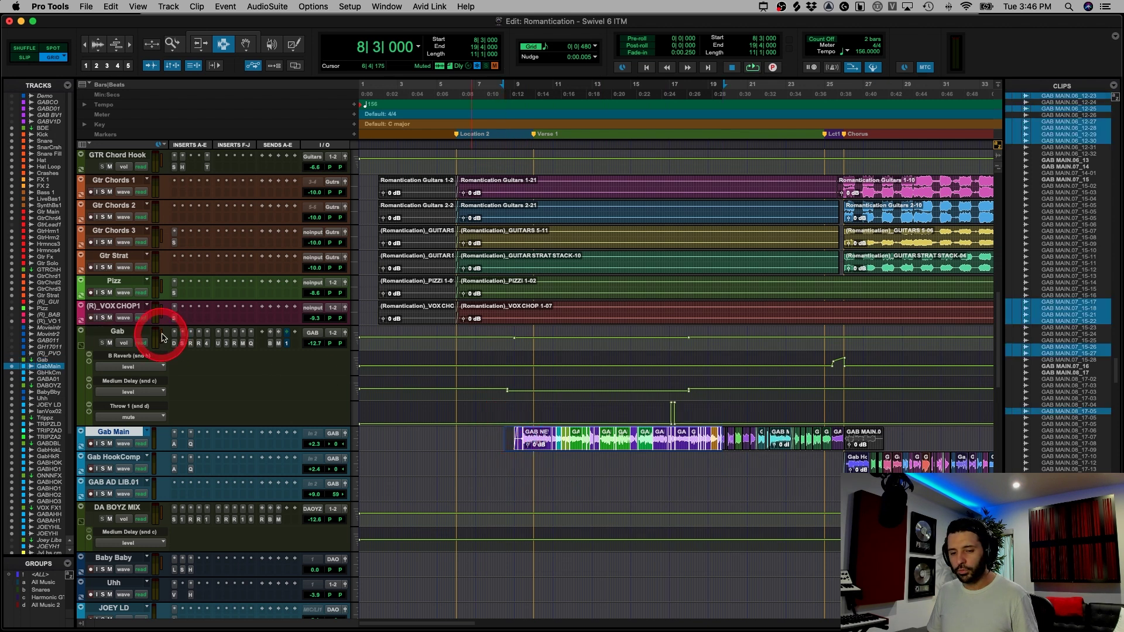
{"action": "key", "text": "super+bracketleft"}
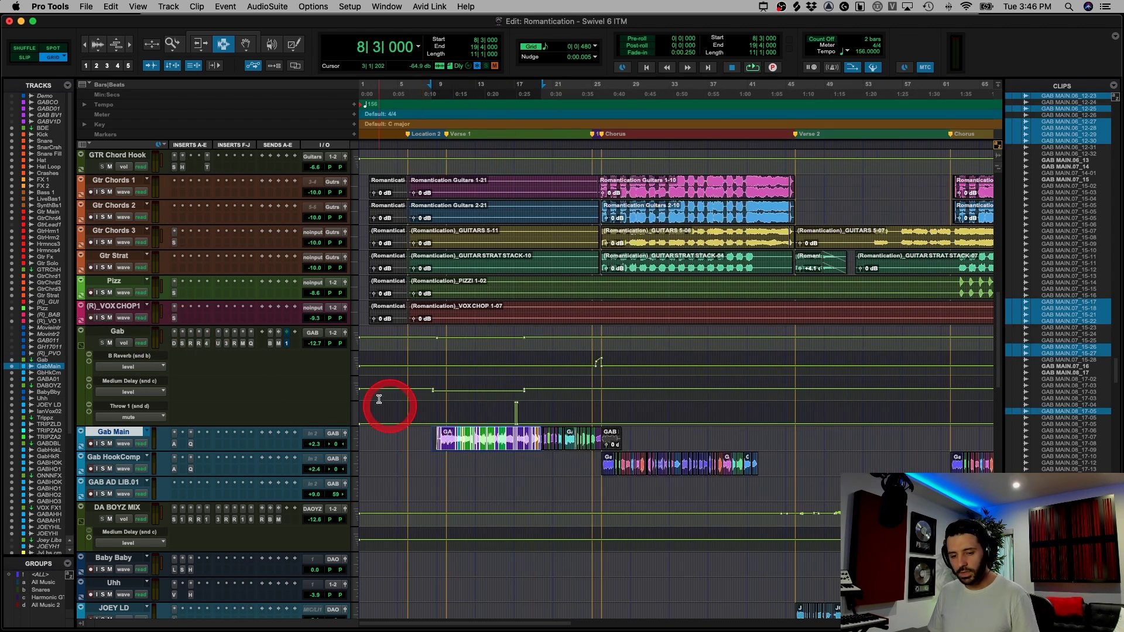
{"action": "left_click", "coordinate": [440, 353]}
{"action": "key", "text": "super+bracketright"}
{"action": "key", "text": "super+bracketright"}
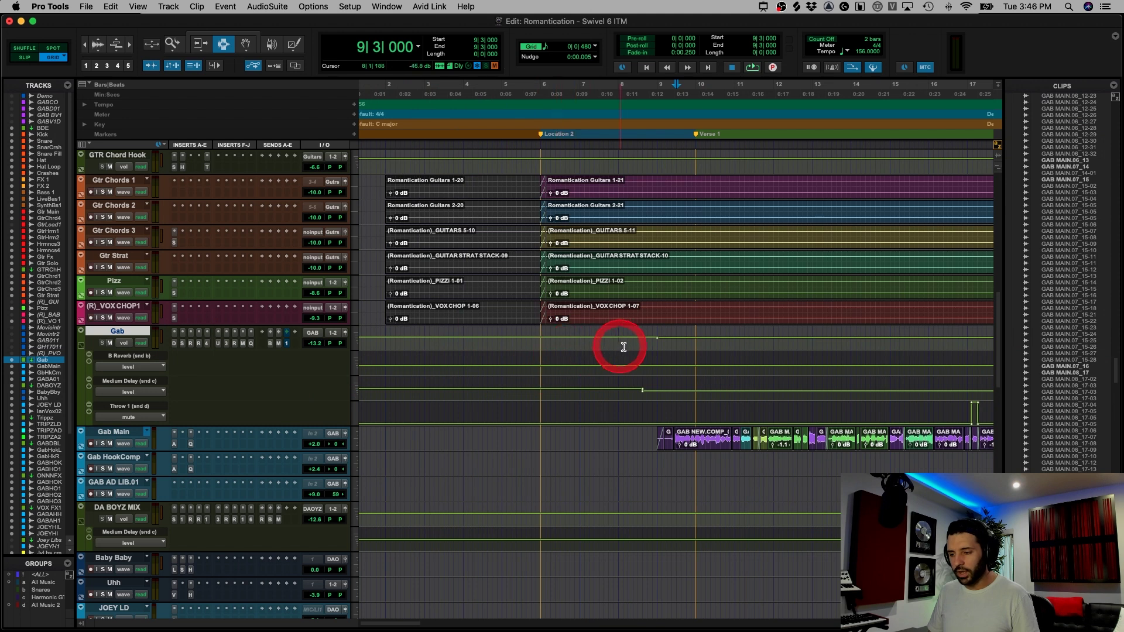
- Bypass all inserts and mute all sends on the Gab track, with the edit cursor at 9|2|480 on Gab Main
{"action": "left_click", "coordinate": [173, 344]}
{"action": "left_click", "coordinate": [175, 344], "text": "super"}
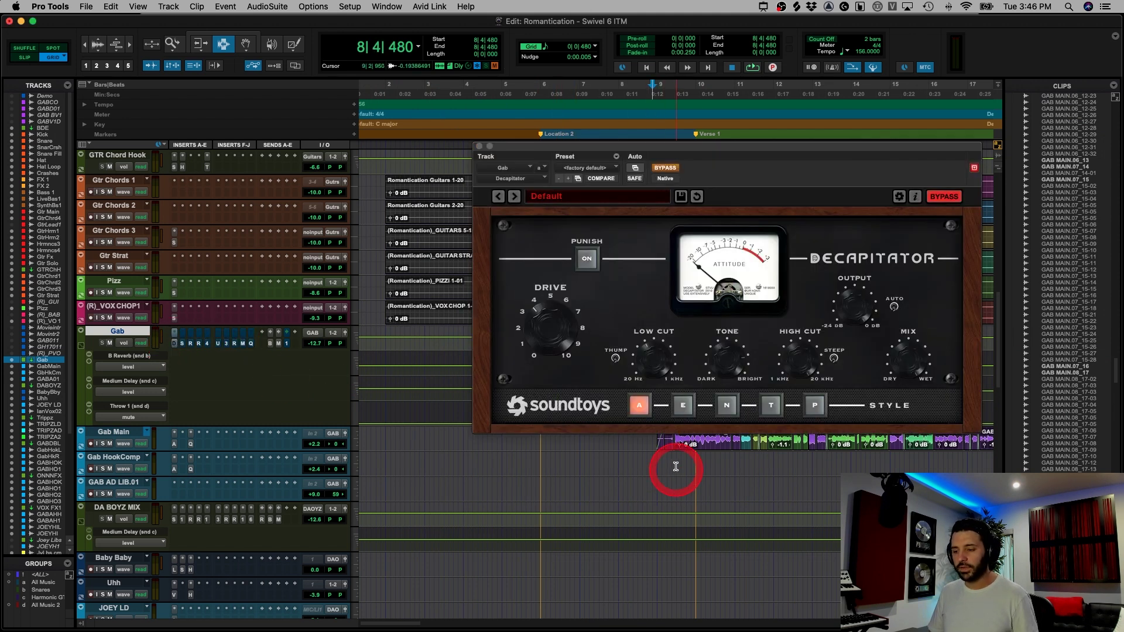
{"action": "left_click", "coordinate": [670, 447]}
{"action": "left_click", "coordinate": [270, 344]}
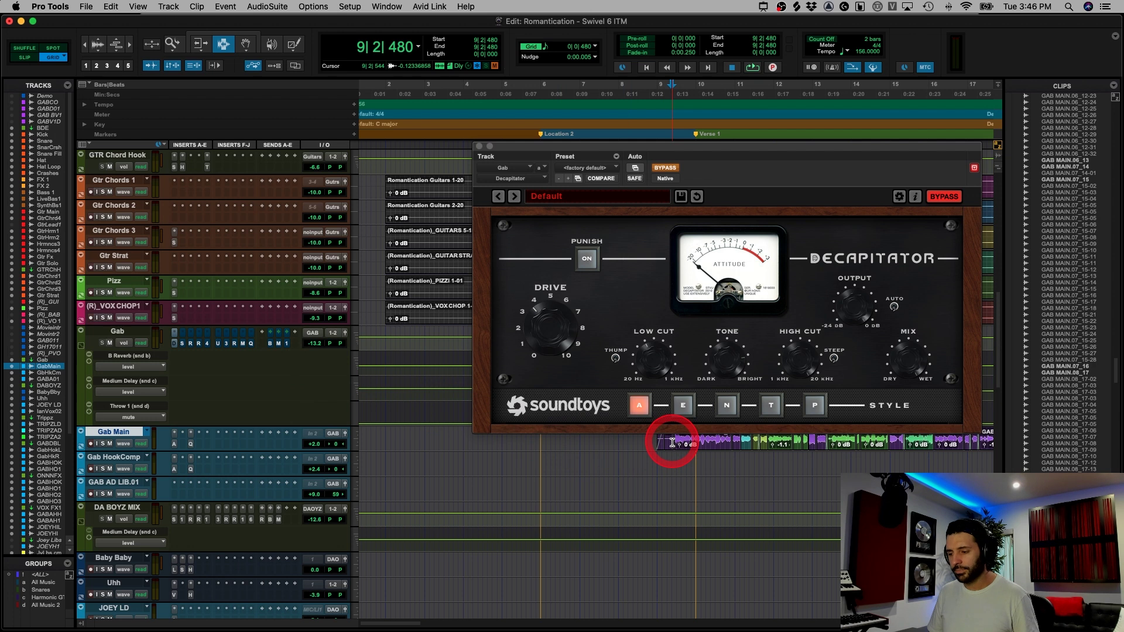
{"action": "left_click", "coordinate": [479, 146]}
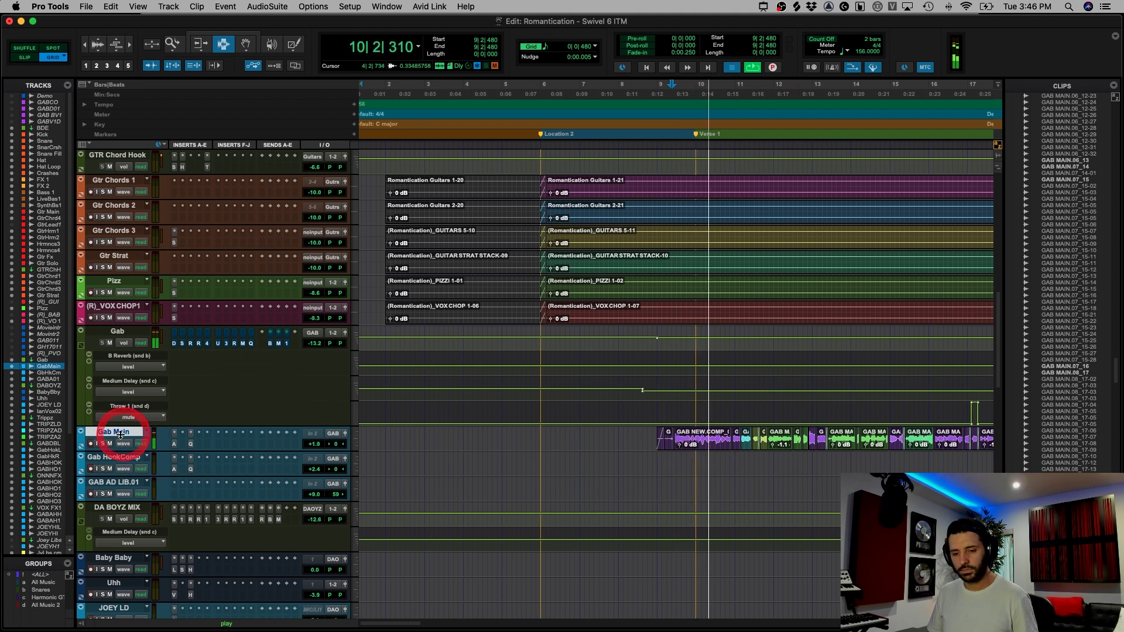
- Audition Gab Main in solo from 9|2|480 with the Gab inserts bypassed, then stop playback
{"action": "key", "text": "space"}
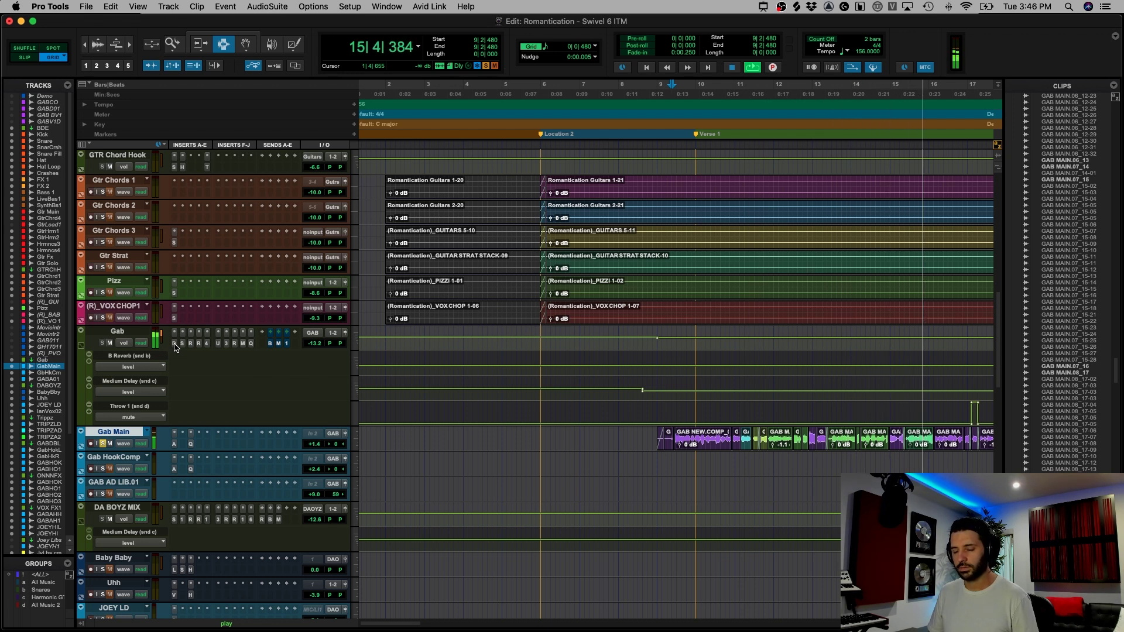
{"action": "key", "text": "super+bracketleft"}
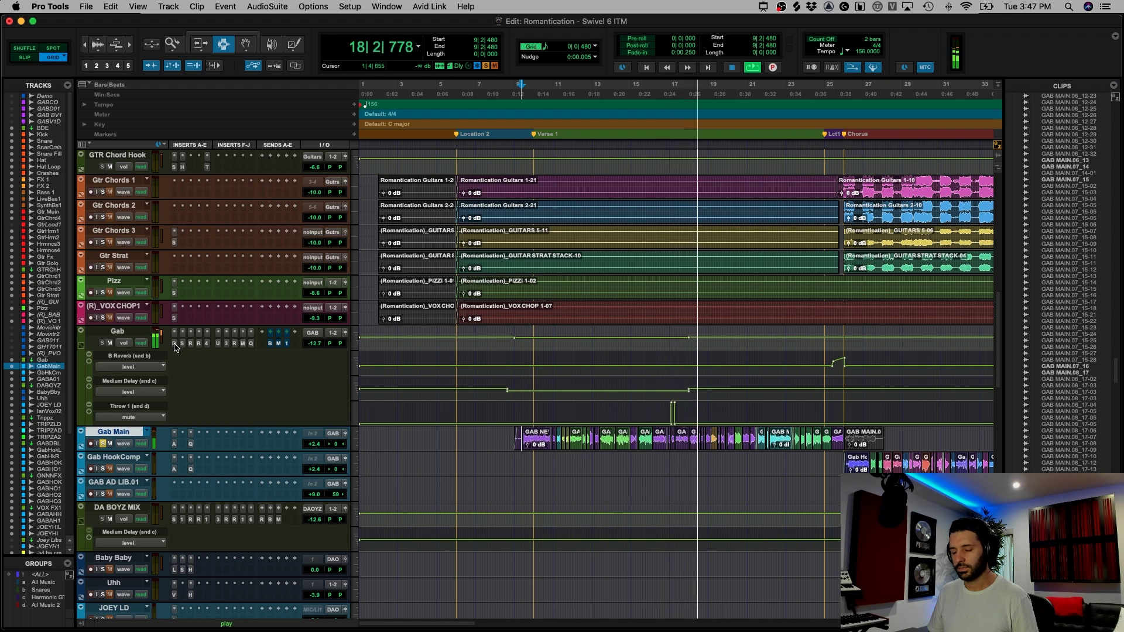
{"action": "key", "text": "space"}
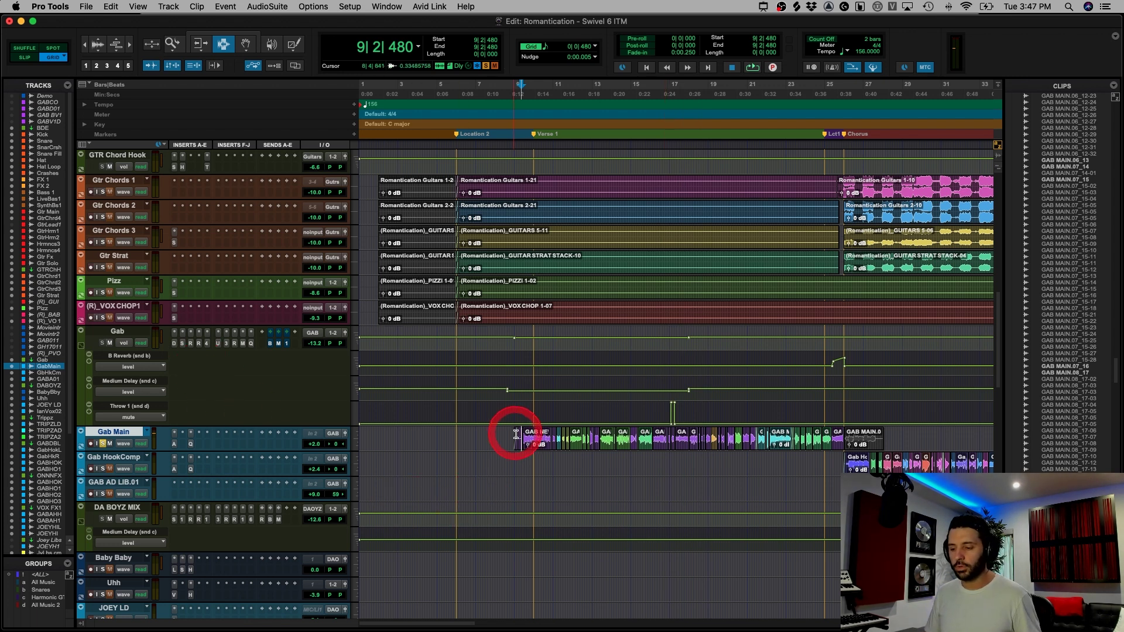
- Place the edit cursor at 9|2|480 on Gab Main and open the Decapitator insert on the Gab track
{"action": "left_click", "coordinate": [564, 447]}
{"action": "key", "text": "super+bracketright"}
{"action": "key", "text": "super+bracketright"}
{"action": "left_click", "coordinate": [498, 445]}
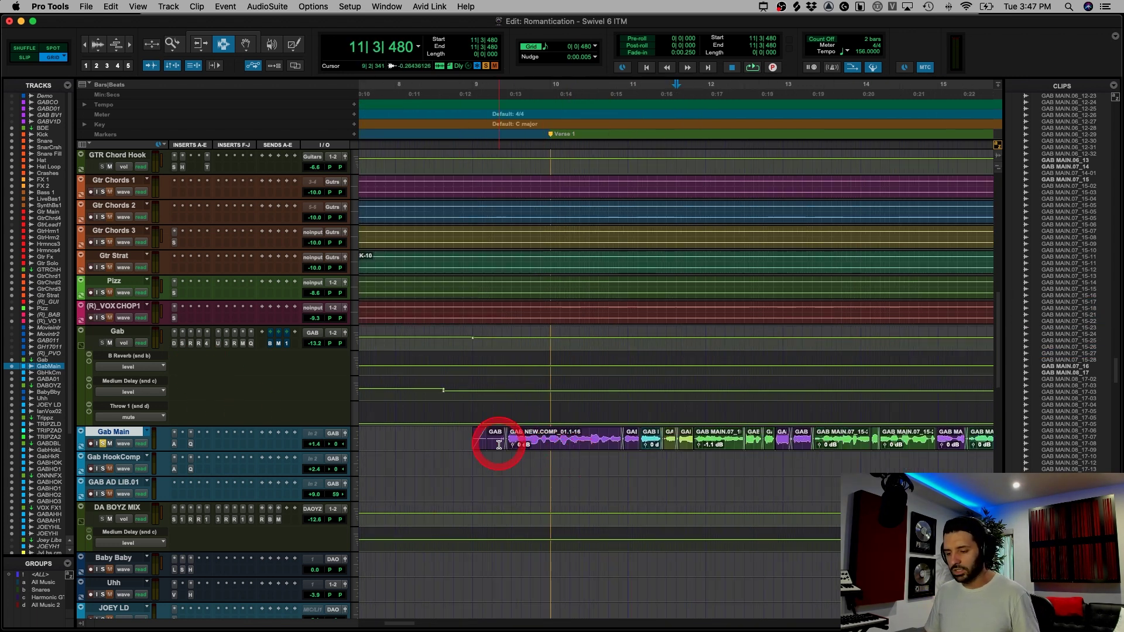
{"action": "left_click", "coordinate": [155, 350]}
{"action": "left_click_drag", "start_coordinate": [182, 346], "coordinate": [174, 346]}
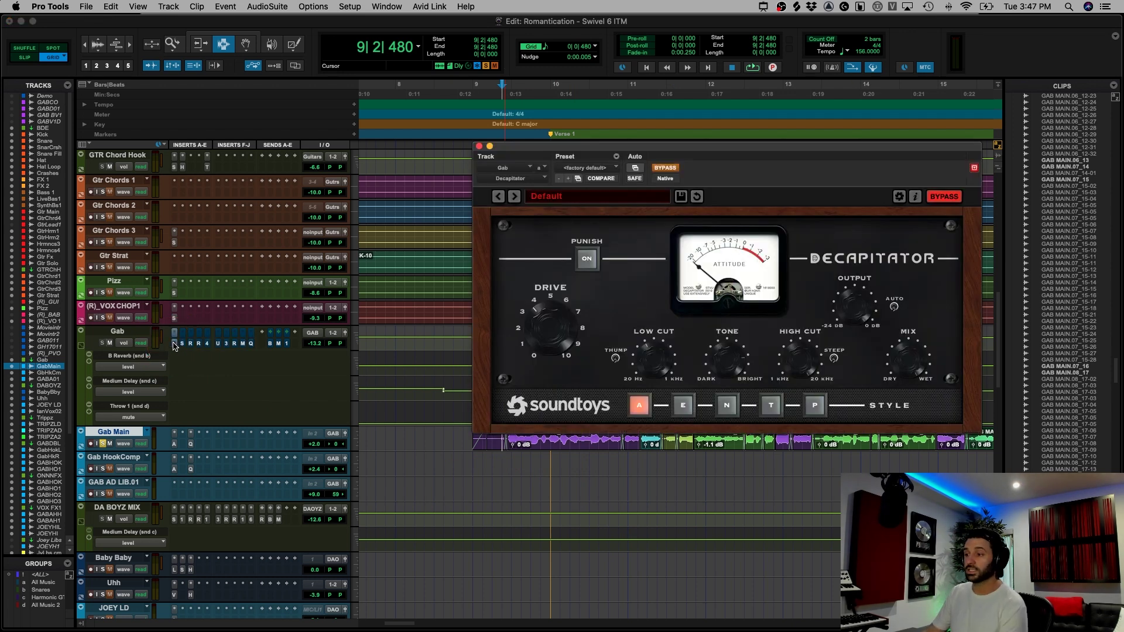
{"action": "mouse_move", "coordinate": [174, 346]}
{"action": "left_mouse_down"}
{"action": "mouse_move", "coordinate": [640, 113]}
{"action": "mouse_move", "coordinate": [668, 168]}
{"action": "mouse_move", "coordinate": [407, 339]}
{"action": "mouse_move", "coordinate": [191, 448]}
{"action": "left_mouse_up"}
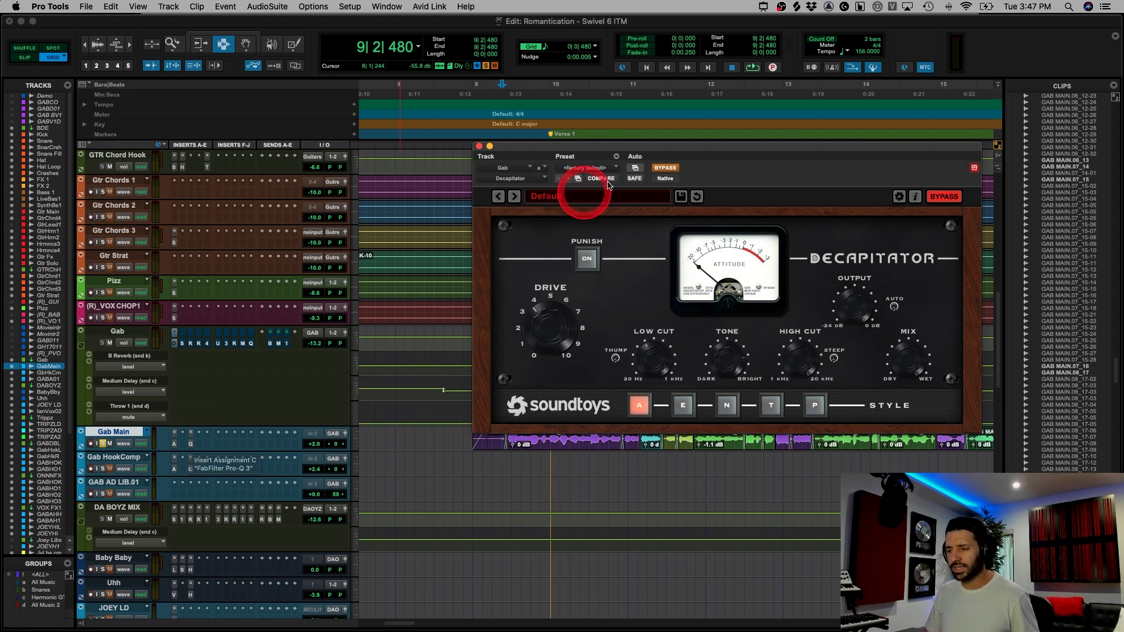
- Play the soloed vocal from 9|2|480, take Decapitator out of bypass to compare the sound, and stop playback
{"action": "left_click", "coordinate": [666, 168]}
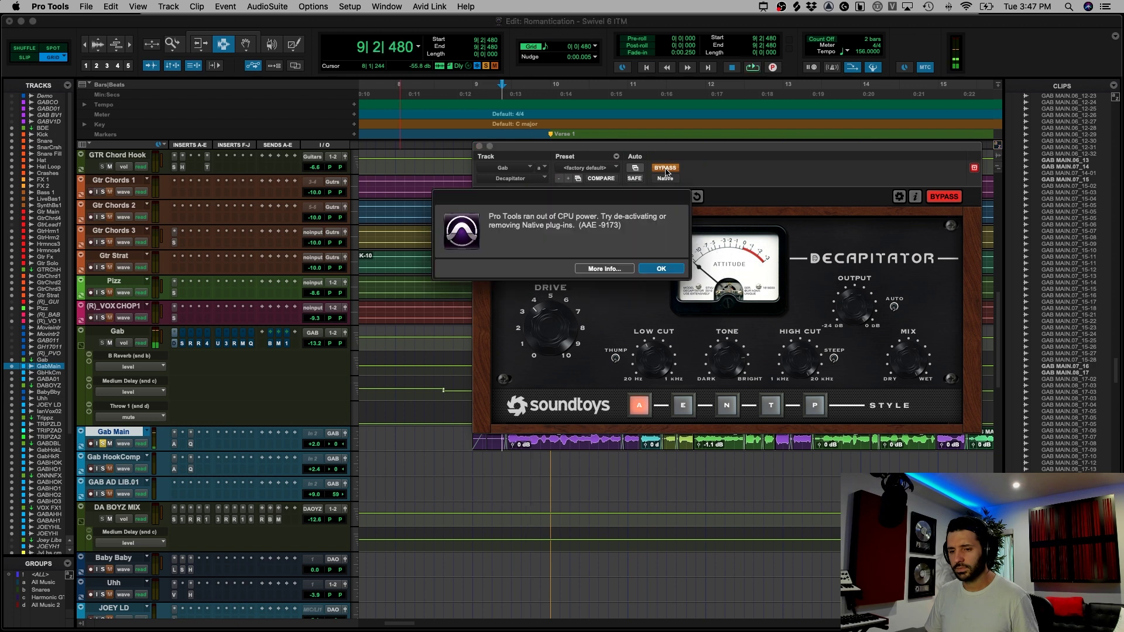
{"action": "key", "text": "Return"}
{"action": "key", "text": "space"}
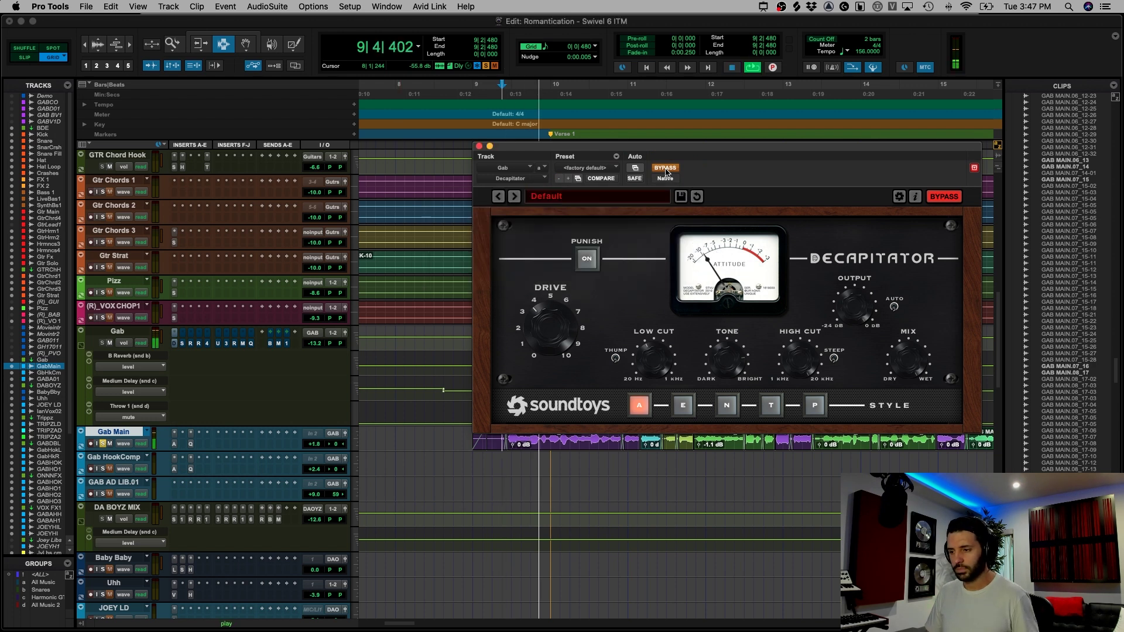
{"action": "left_click", "coordinate": [666, 168]}
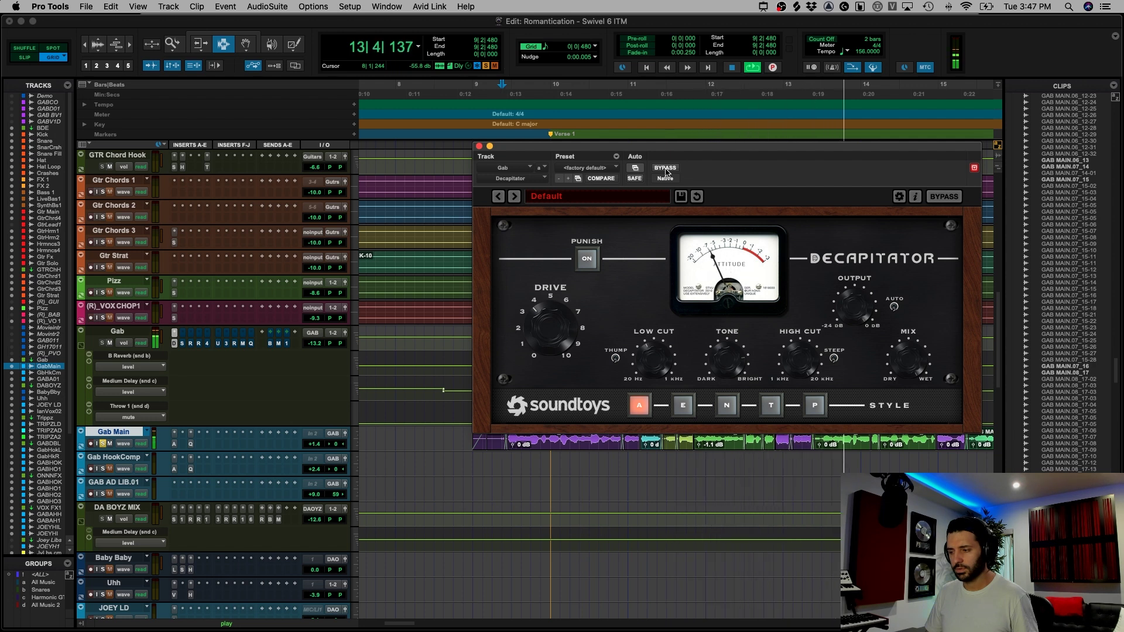
{"action": "key", "text": "space"}
- Point out Decapitator's Low Cut and Tone controls without changing their settings
{"action": "left_click_drag", "start_coordinate": [612, 230], "coordinate": [640, 312]}
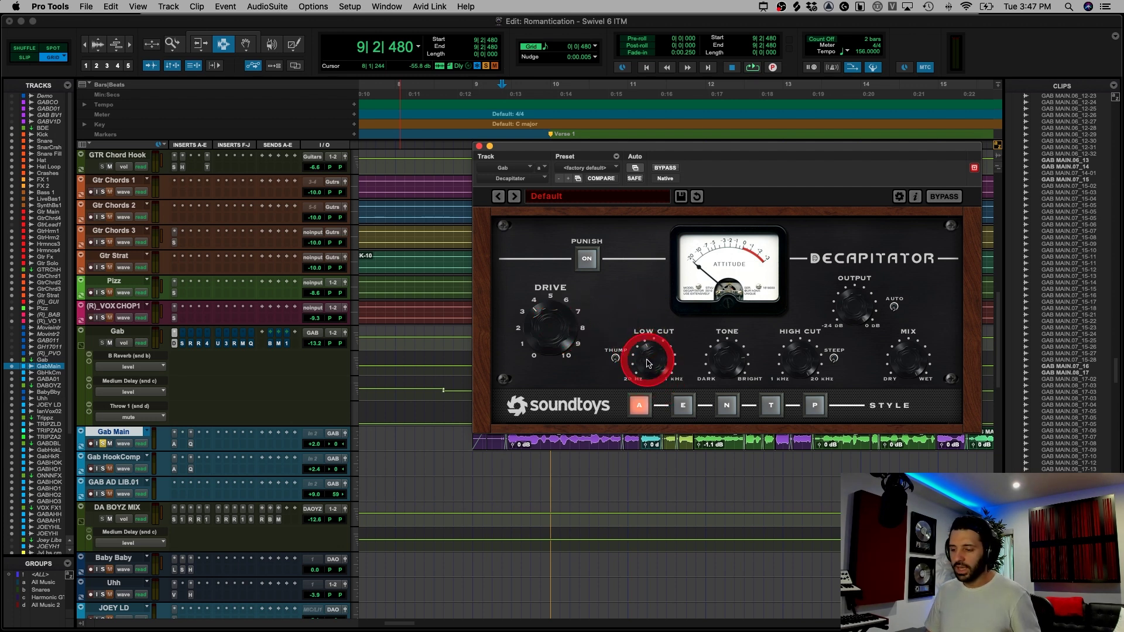
{"action": "left_click_drag", "start_coordinate": [648, 363], "coordinate": [646, 356]}
{"action": "left_click_drag", "start_coordinate": [732, 361], "coordinate": [730, 363]}
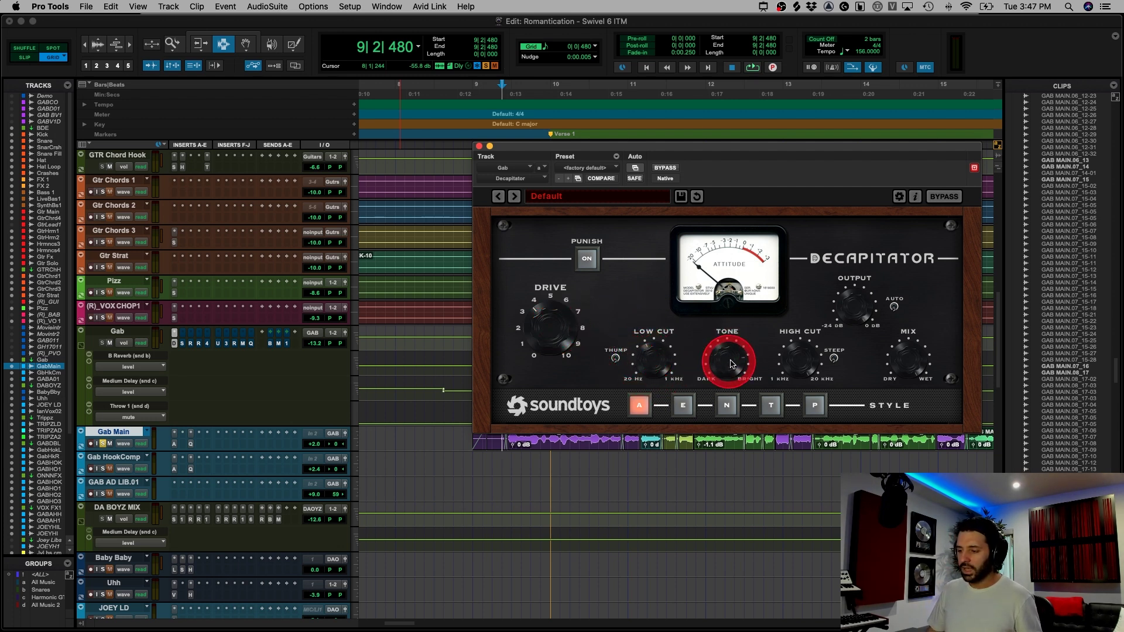
- Open the SSLChannel insert on the Gab track and point out its high-frequency EQ controls
{"action": "left_click", "coordinate": [182, 344]}
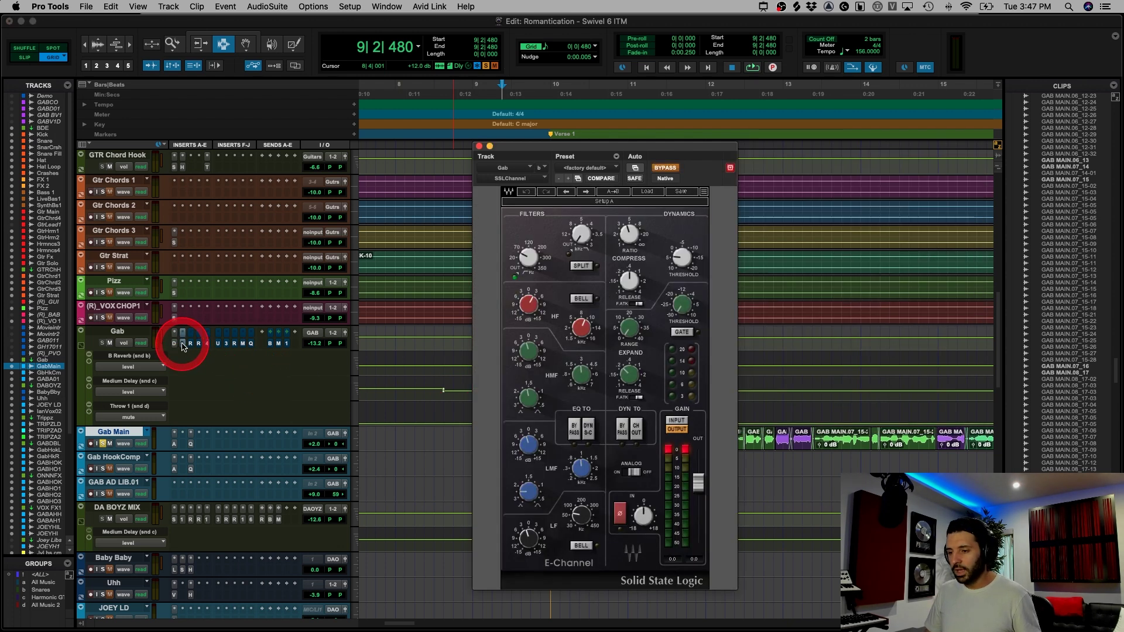
{"action": "left_click", "coordinate": [522, 181]}
{"action": "left_click", "coordinate": [527, 322]}
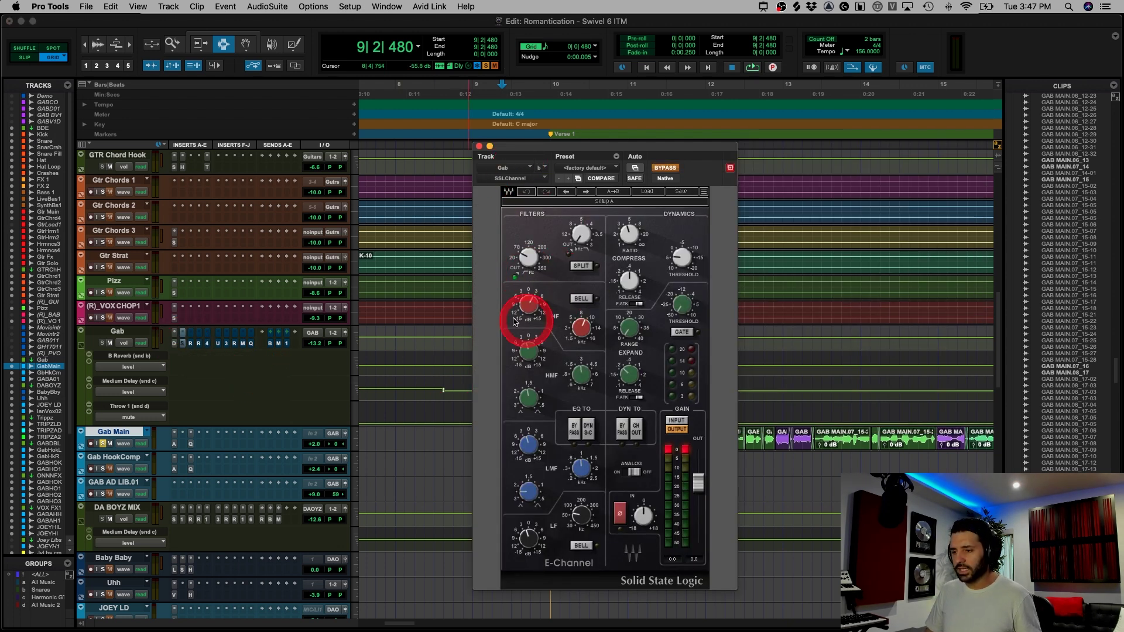
- Point out SSLChannel's filter and compressor controls without changing their settings
{"action": "left_click", "coordinate": [575, 254]}
{"action": "left_click", "coordinate": [516, 234]}
{"action": "left_click", "coordinate": [558, 301]}
{"action": "left_click", "coordinate": [633, 223]}
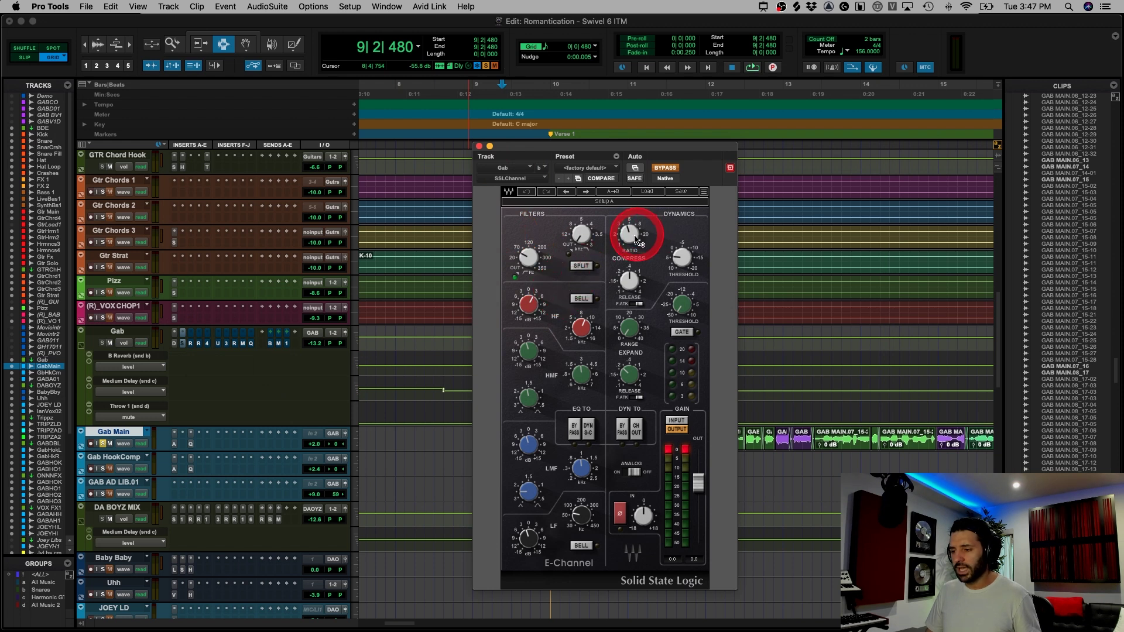
- Play the soloed vocal from 9|2|480 and take SSLChannel out of bypass to compare the sound
{"action": "left_click", "coordinate": [376, 321]}
{"action": "left_click", "coordinate": [176, 346]}
{"action": "key", "text": "space"}
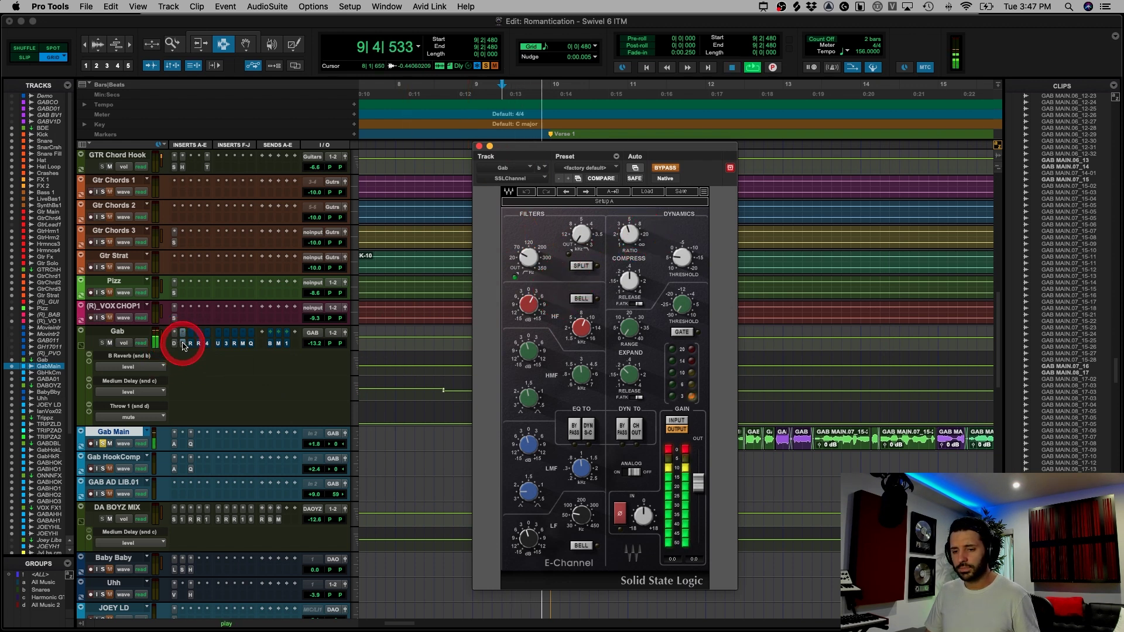
{"action": "left_click", "coordinate": [189, 346]}
- Open the RCompressor insert on the Gab track and take it out of bypass during playback to compare the sound
{"action": "left_click", "coordinate": [191, 344]}
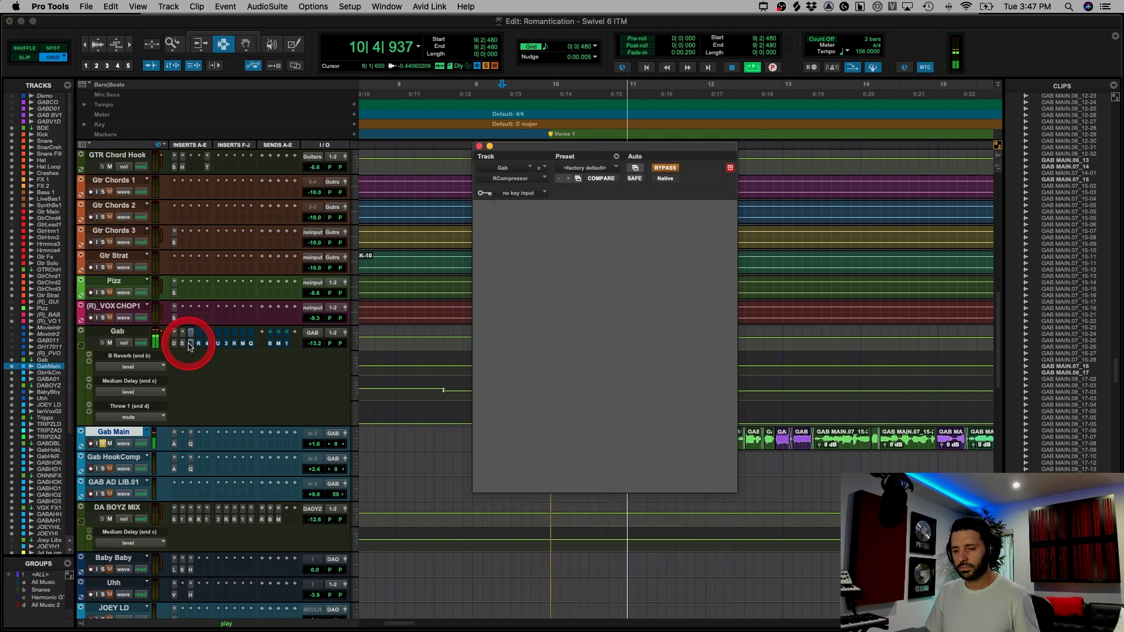
{"action": "key", "text": "space"}
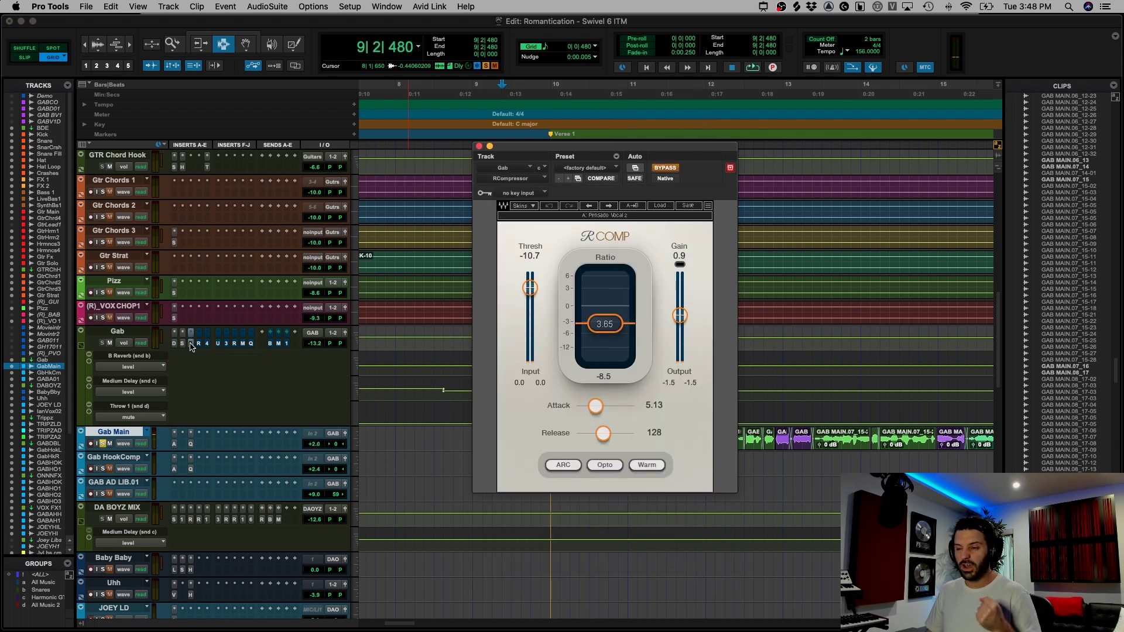
{"action": "key", "text": "space"}
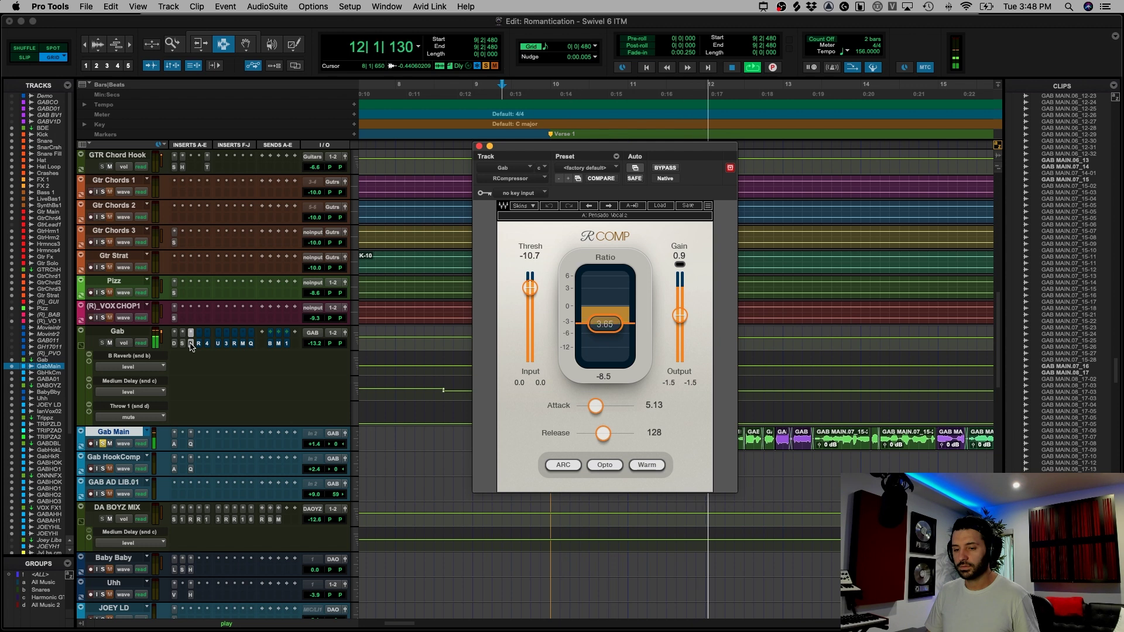
{"action": "left_click", "coordinate": [191, 345]}
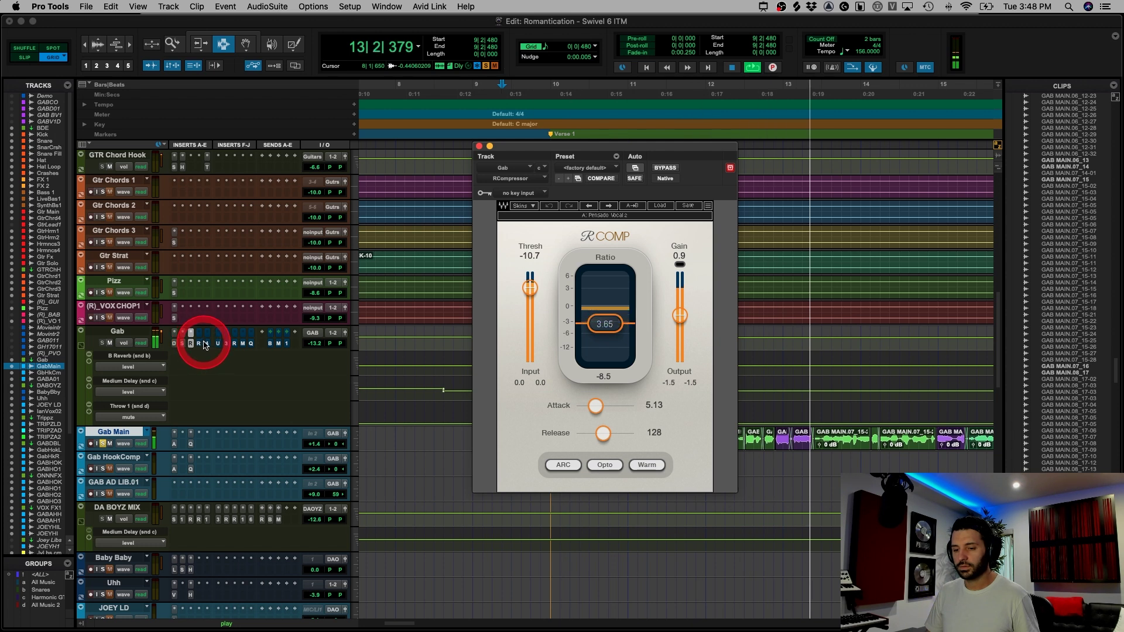
{"action": "key", "text": "space"}
- Open the RVox insert on the Gab track and take it out of bypass while playing the vocal from 9|2|480
{"action": "left_click", "coordinate": [199, 346]}
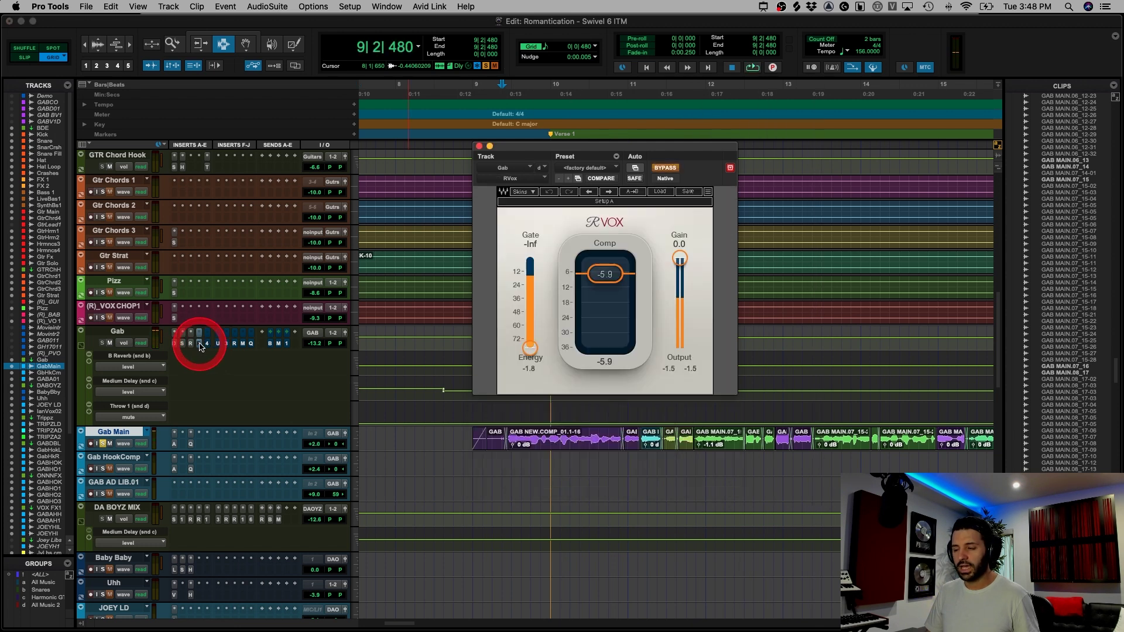
{"action": "left_click", "coordinate": [191, 346]}
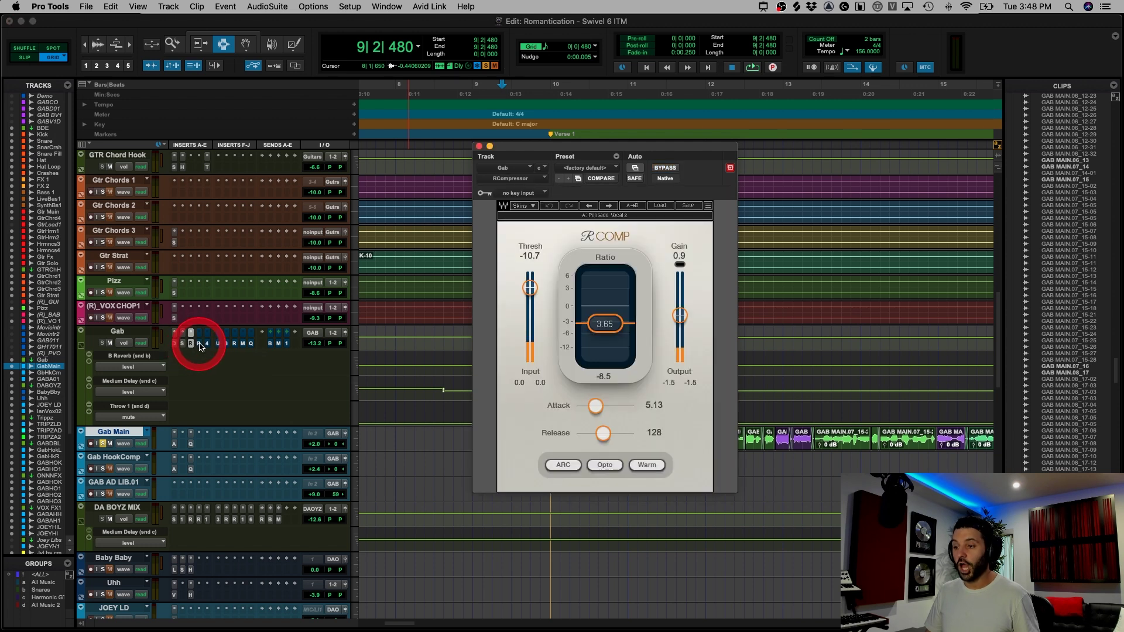
{"action": "left_click", "coordinate": [200, 346]}
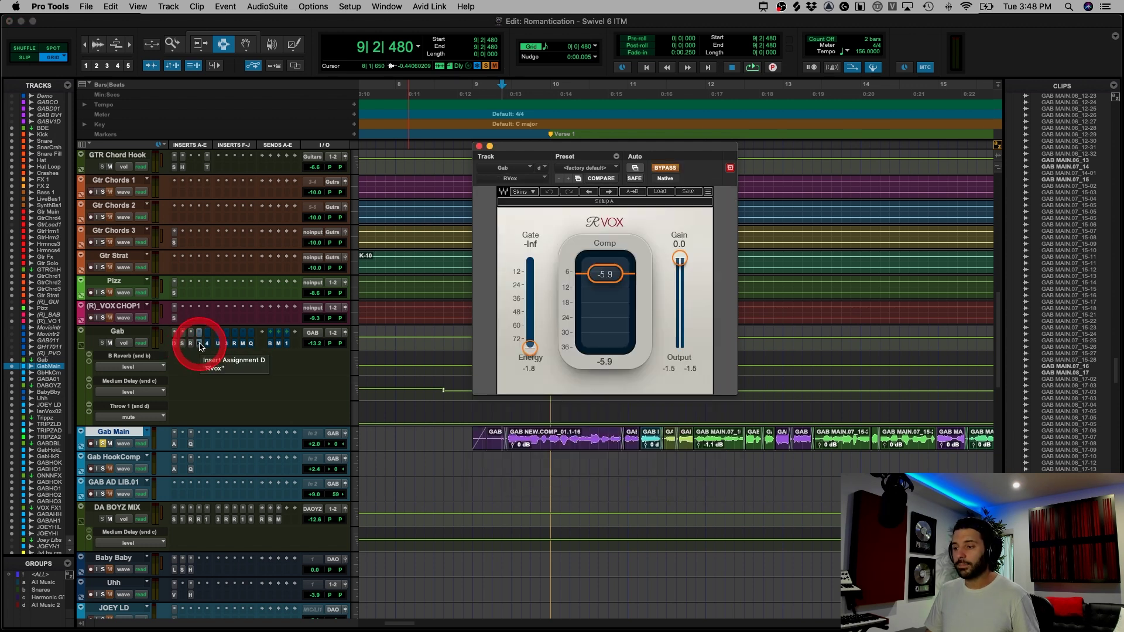
{"action": "left_click", "coordinate": [196, 346]}
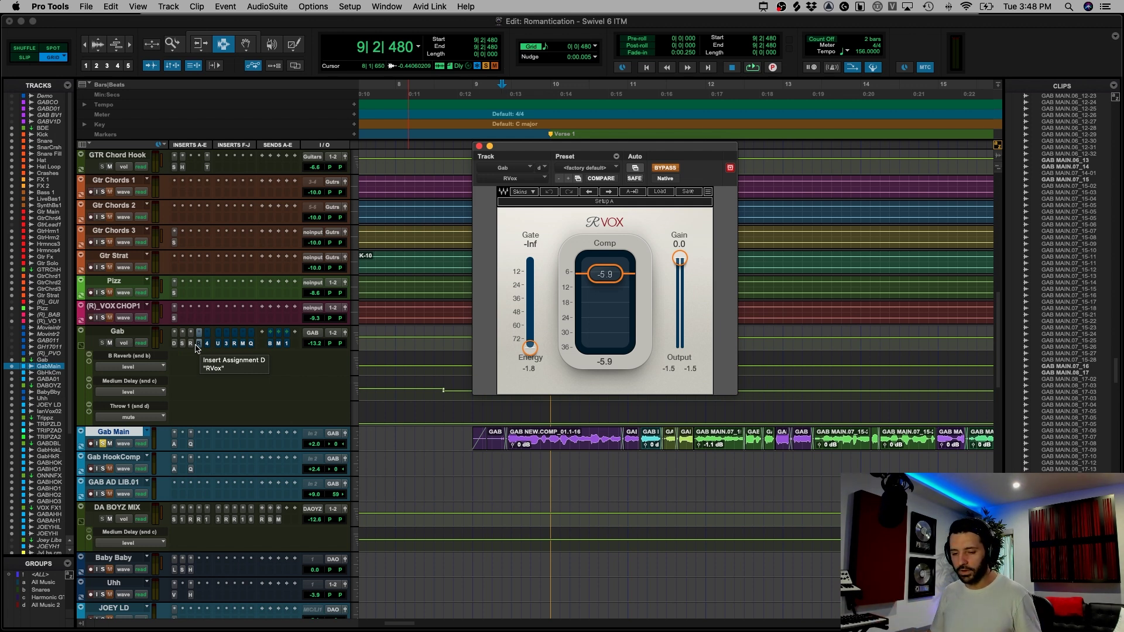
{"action": "mouse_move", "coordinate": [197, 348]}
{"action": "left_mouse_down"}
{"action": "mouse_move", "coordinate": [193, 326]}
{"action": "mouse_move", "coordinate": [213, 355]}
{"action": "mouse_move", "coordinate": [225, 327]}
{"action": "mouse_move", "coordinate": [196, 364]}
{"action": "mouse_move", "coordinate": [203, 346]}
{"action": "left_mouse_up"}
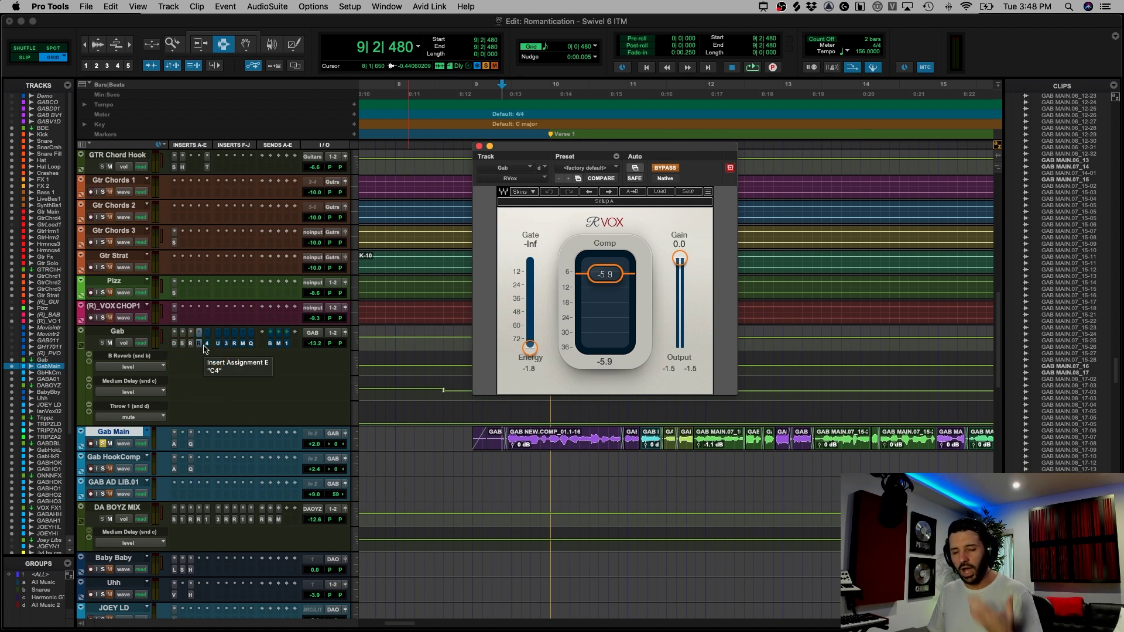
{"action": "left_click", "coordinate": [198, 345]}
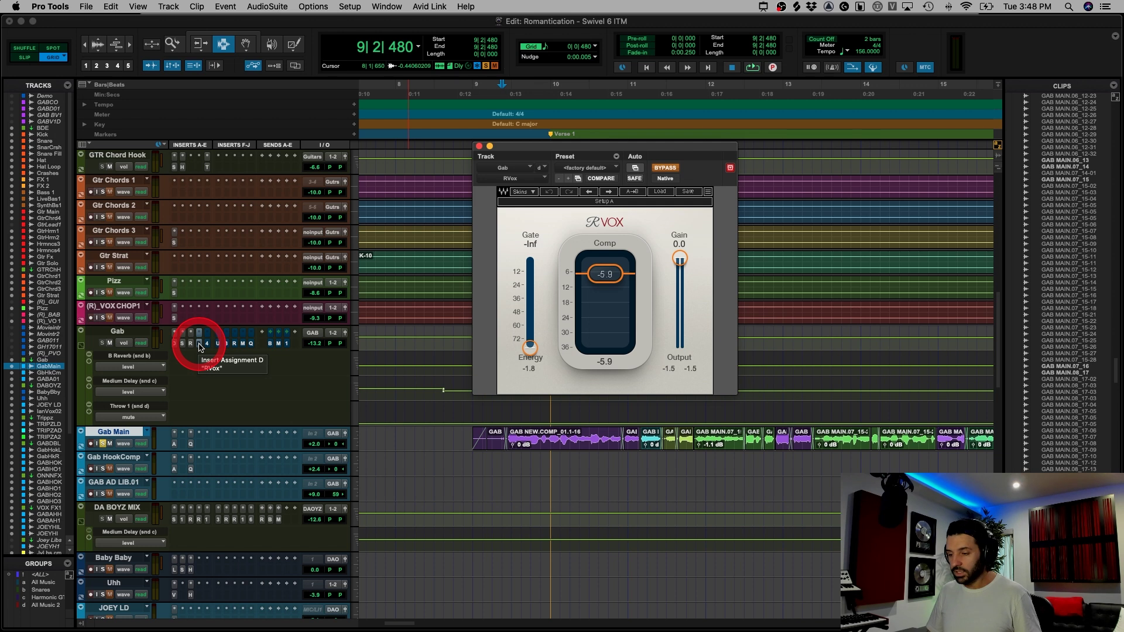
{"action": "key", "text": "space"}
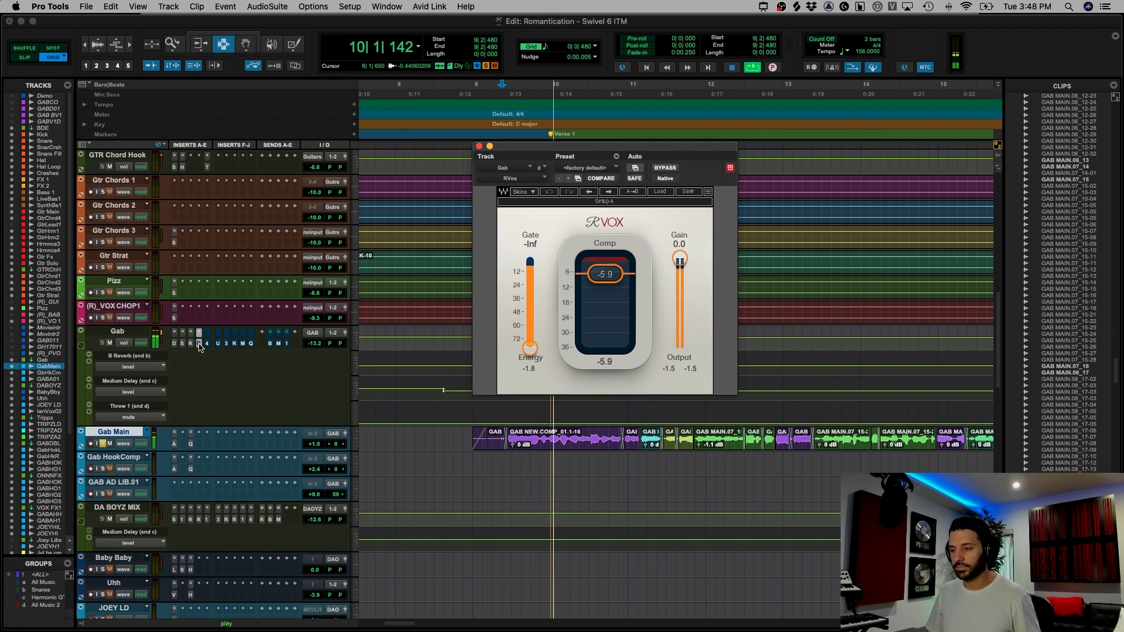
{"action": "left_click", "coordinate": [202, 346]}
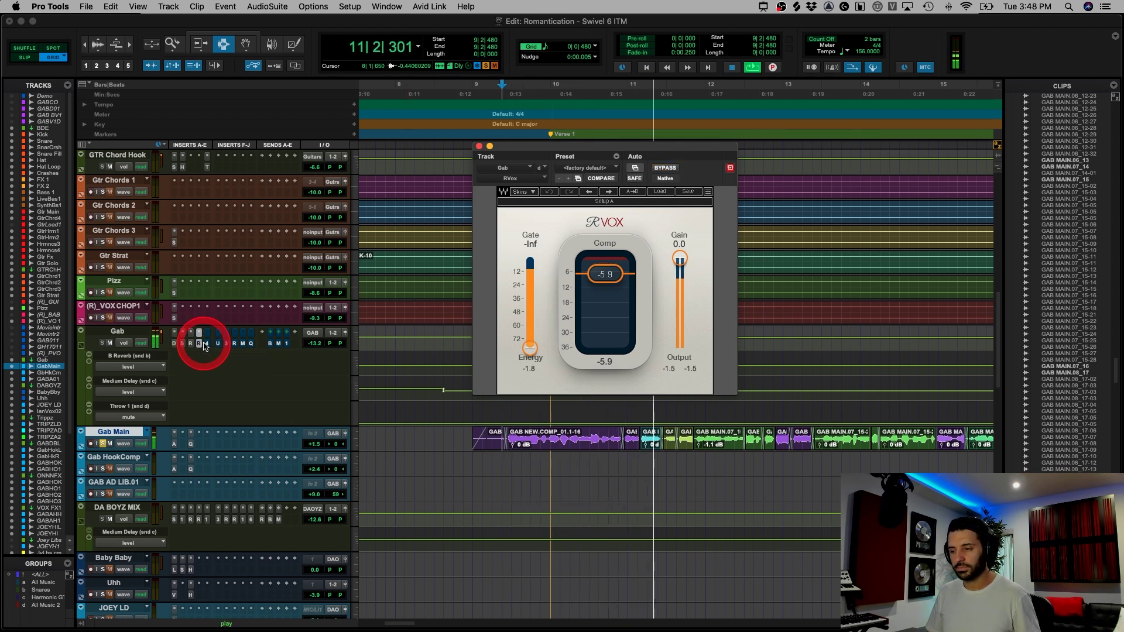
{"action": "key", "text": "space"}
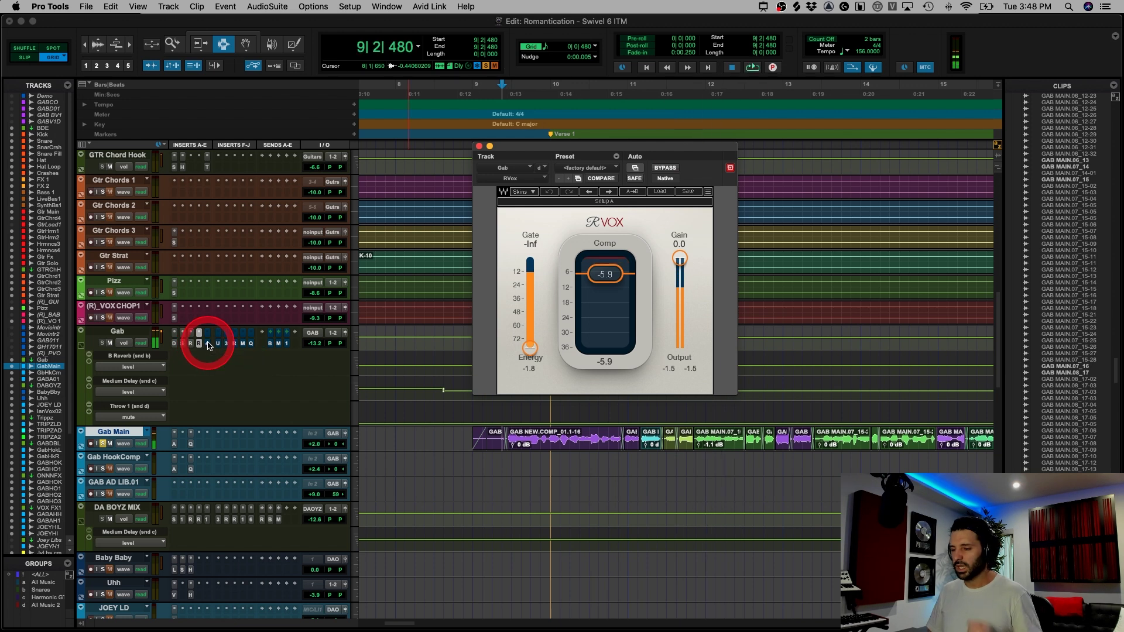
- Open the C4 insert on the Gab track, take it out of bypass during playback, and point out its multiband curve
{"action": "left_click", "coordinate": [208, 345]}
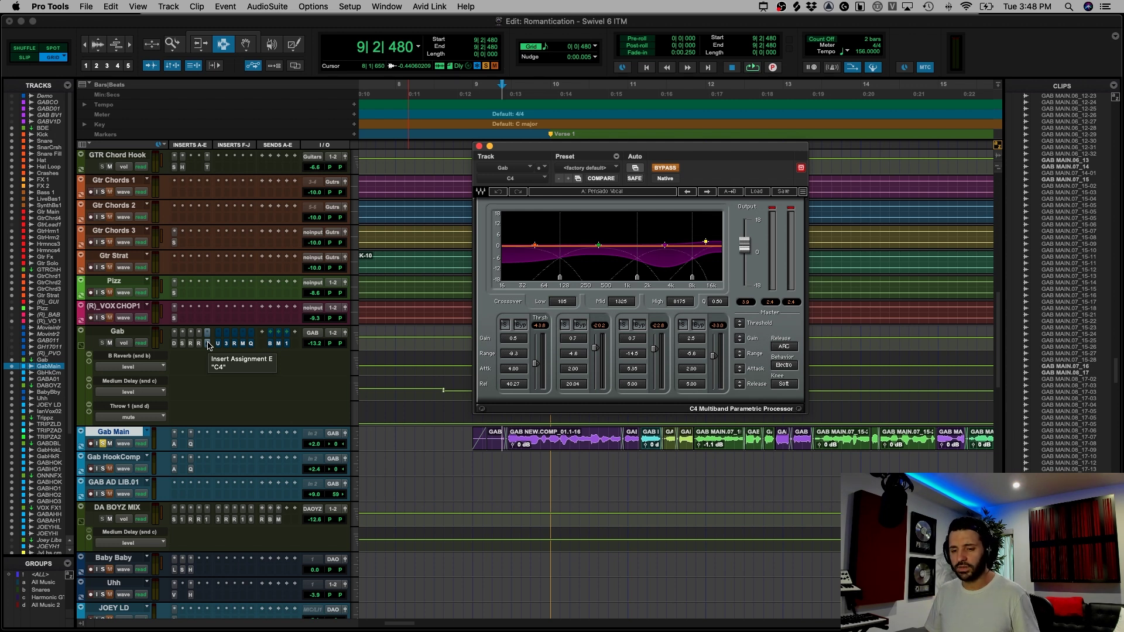
{"action": "key", "text": "space"}
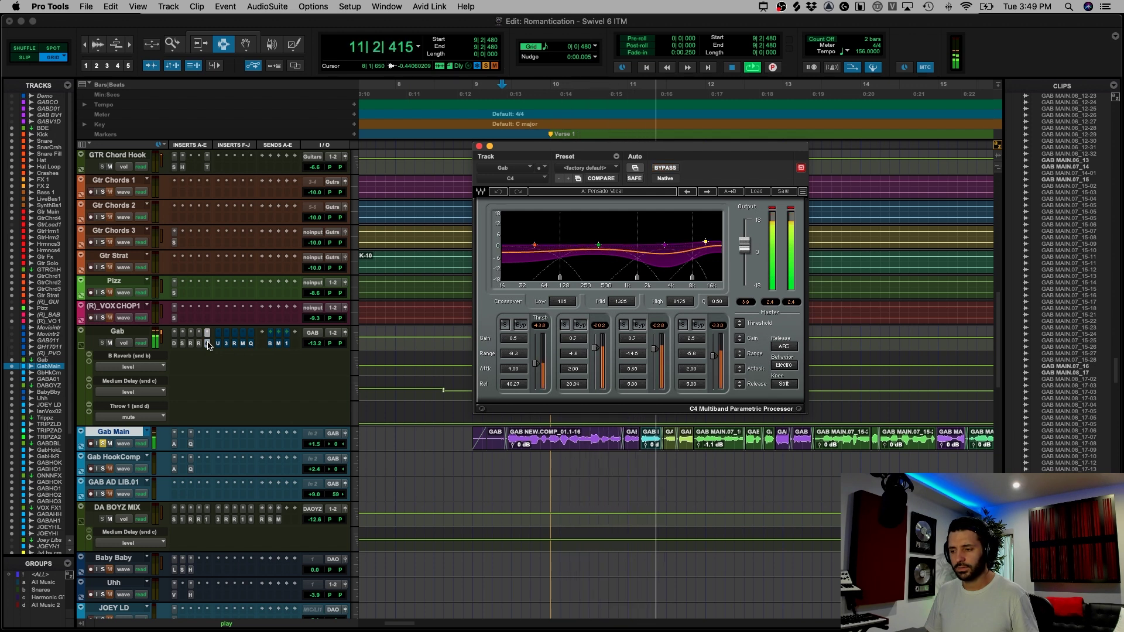
{"action": "left_click", "coordinate": [208, 345]}
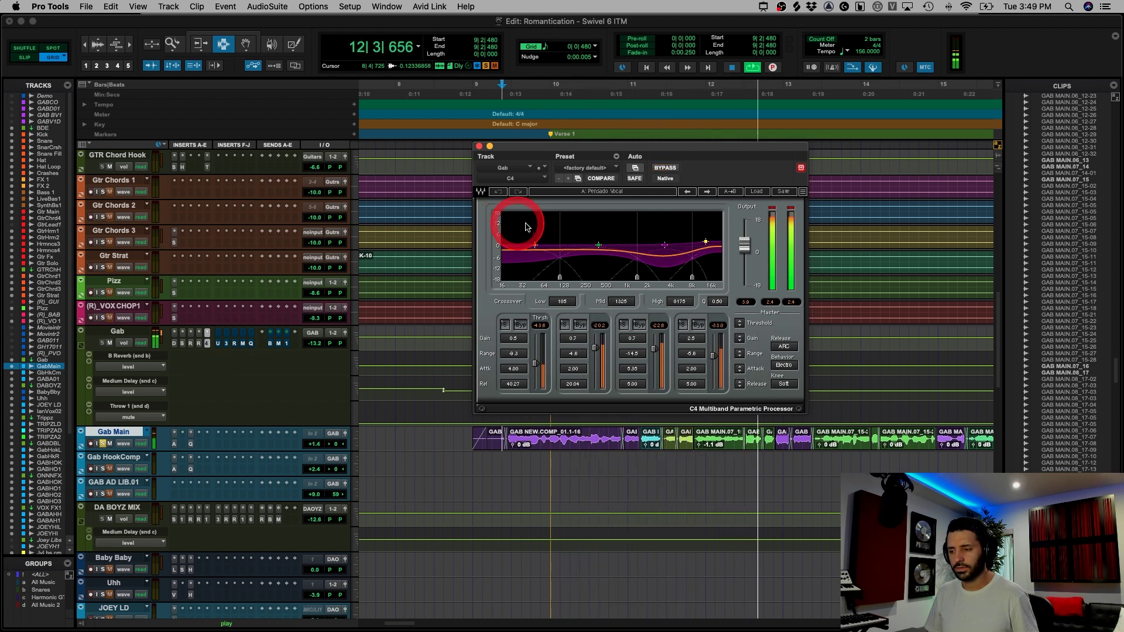
{"action": "mouse_move", "coordinate": [514, 222]}
{"action": "left_mouse_down"}
{"action": "mouse_move", "coordinate": [678, 263]}
{"action": "mouse_move", "coordinate": [682, 228]}
{"action": "mouse_move", "coordinate": [678, 266]}
{"action": "left_mouse_up"}
{"action": "key", "text": "space"}
- Open the Unfiltered Audio Indent insert on the Gab track and audition the vocal with it out of bypass
{"action": "left_click", "coordinate": [219, 344]}
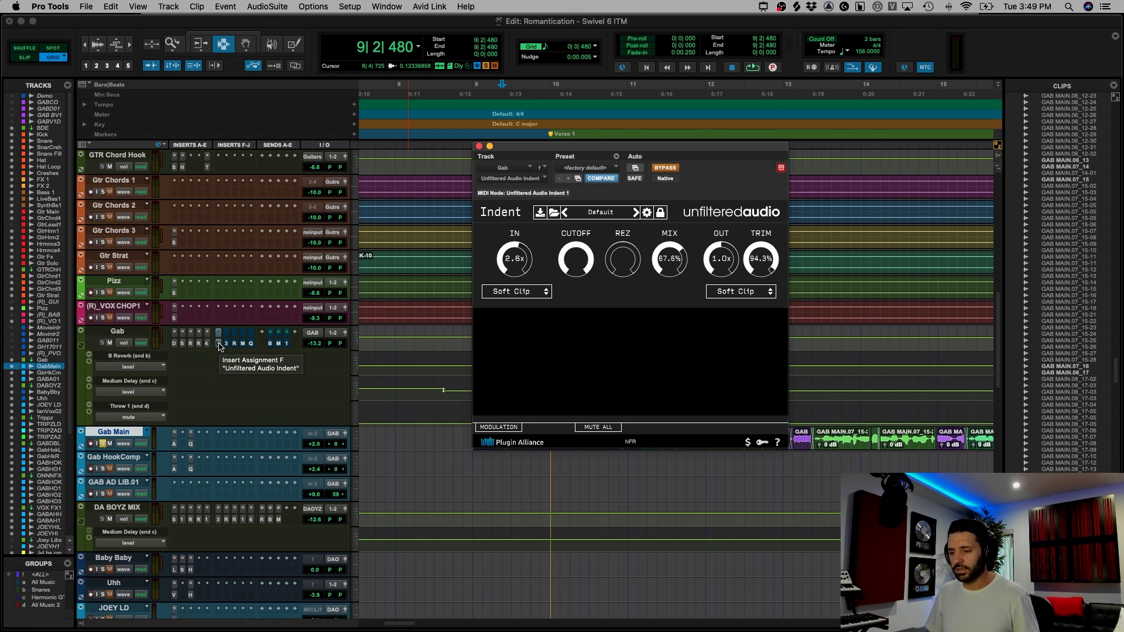
{"action": "key", "text": "space"}
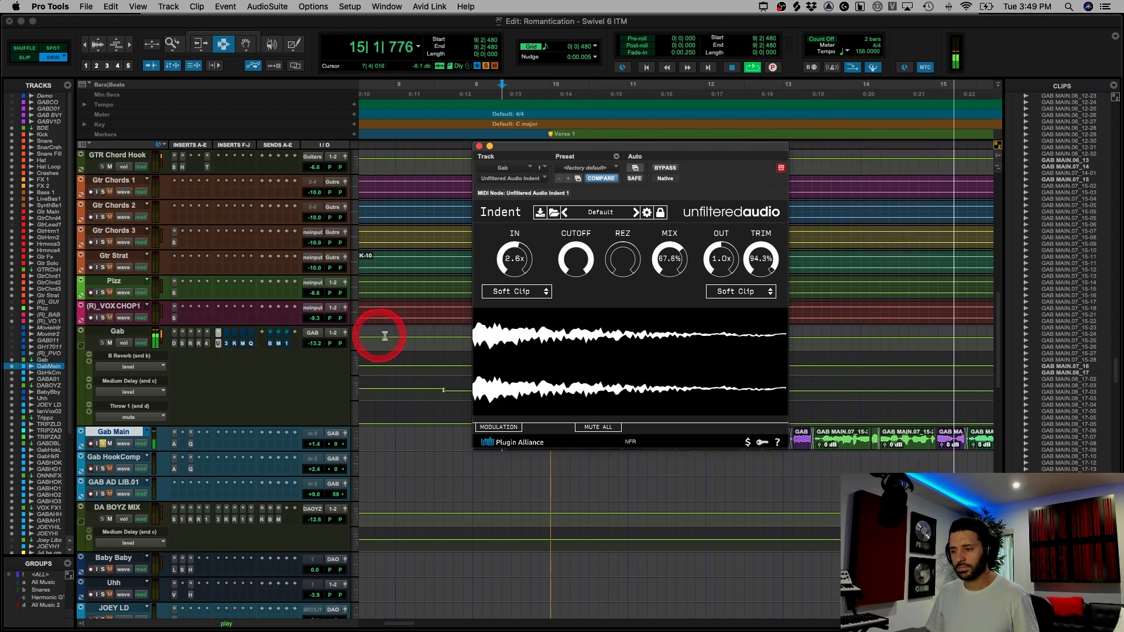
{"action": "key", "text": "space"}
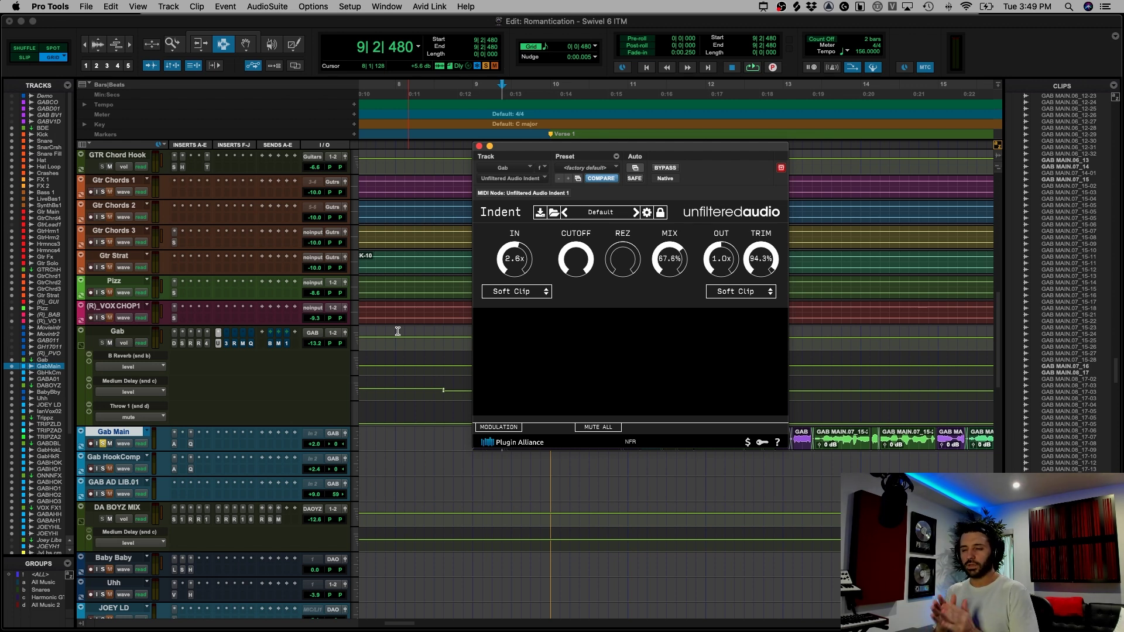
- Open the VEQ3 insert on the Gab track and audition the vocal from 9|2|480 with it out of bypass
{"action": "left_click", "coordinate": [307, 339]}
{"action": "left_click", "coordinate": [227, 347]}
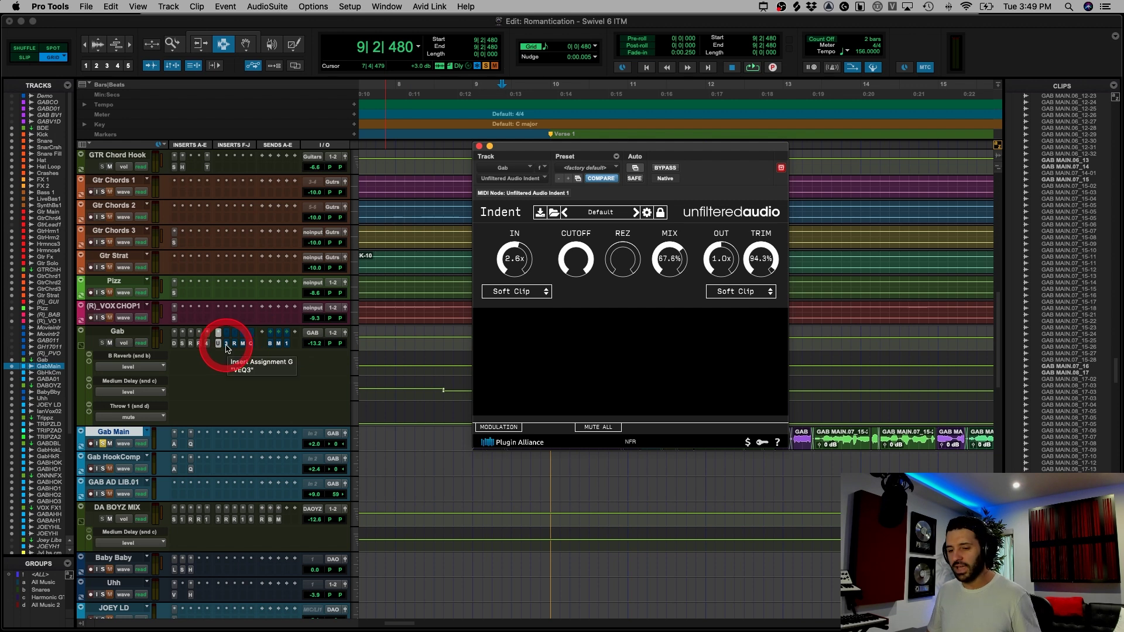
{"action": "left_click", "coordinate": [227, 347]}
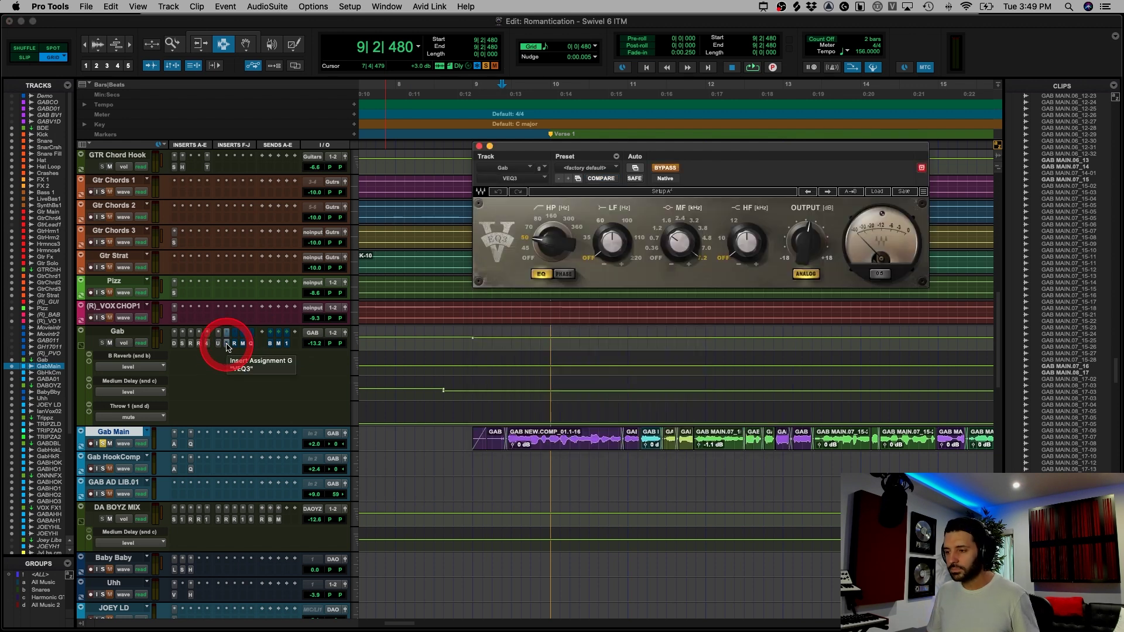
{"action": "mouse_move", "coordinate": [227, 347]}
{"action": "left_mouse_down"}
{"action": "mouse_move", "coordinate": [547, 244]}
{"action": "mouse_move", "coordinate": [515, 284]}
{"action": "mouse_move", "coordinate": [634, 321]}
{"action": "mouse_move", "coordinate": [642, 304]}
{"action": "mouse_move", "coordinate": [677, 313]}
{"action": "mouse_move", "coordinate": [690, 237]}
{"action": "mouse_move", "coordinate": [673, 245]}
{"action": "mouse_move", "coordinate": [700, 252]}
{"action": "mouse_move", "coordinate": [673, 245]}
{"action": "mouse_move", "coordinate": [721, 330]}
{"action": "mouse_move", "coordinate": [682, 251]}
{"action": "mouse_move", "coordinate": [732, 326]}
{"action": "mouse_move", "coordinate": [679, 244]}
{"action": "mouse_move", "coordinate": [711, 300]}
{"action": "mouse_move", "coordinate": [724, 257]}
{"action": "mouse_move", "coordinate": [666, 293]}
{"action": "mouse_move", "coordinate": [686, 237]}
{"action": "mouse_move", "coordinate": [662, 237]}
{"action": "mouse_move", "coordinate": [574, 333]}
{"action": "mouse_move", "coordinate": [334, 382]}
{"action": "mouse_move", "coordinate": [220, 329]}
{"action": "mouse_move", "coordinate": [228, 347]}
{"action": "left_mouse_up"}
{"action": "key", "text": "space"}
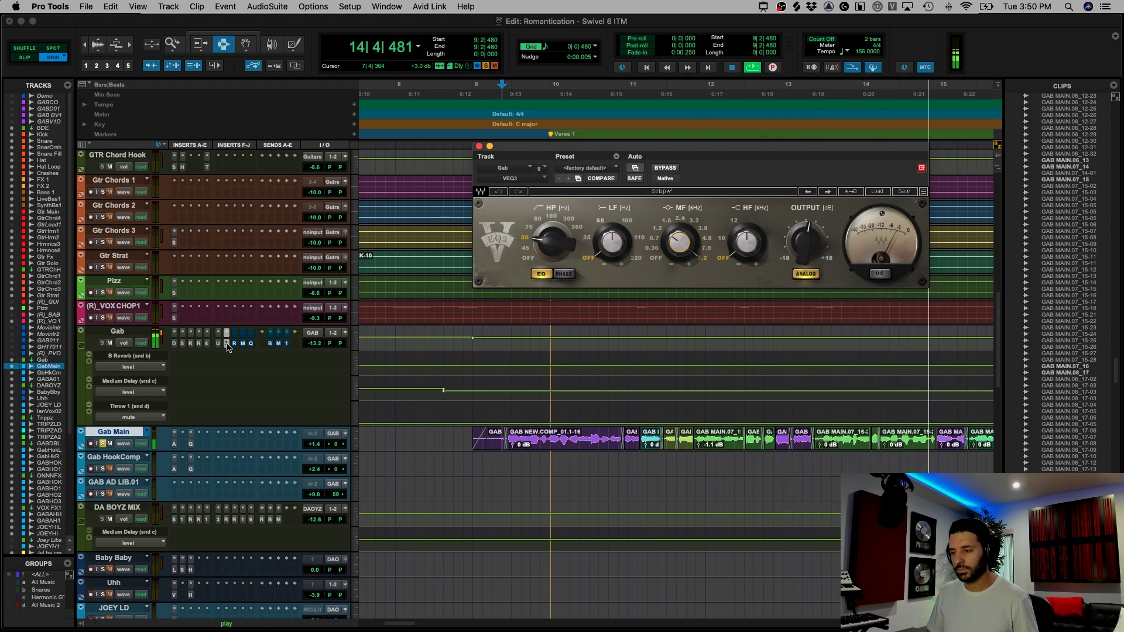
{"action": "key", "text": "space"}
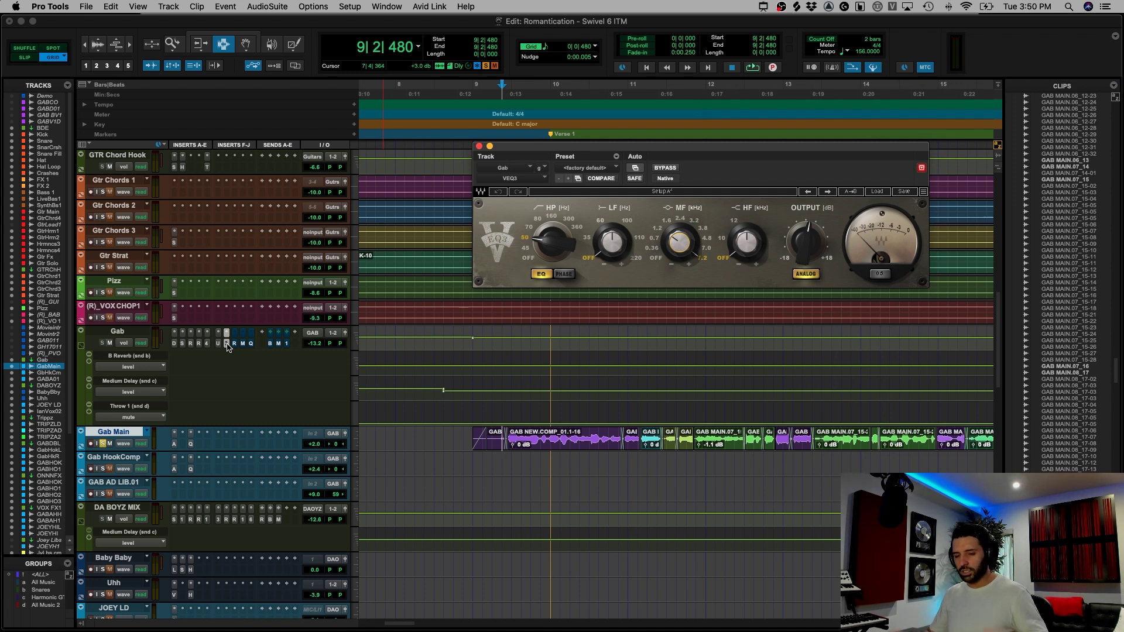
- Open the RDeEsser insert on the Gab track, take it out of bypass and audition the vocal
{"action": "left_click", "coordinate": [235, 346]}
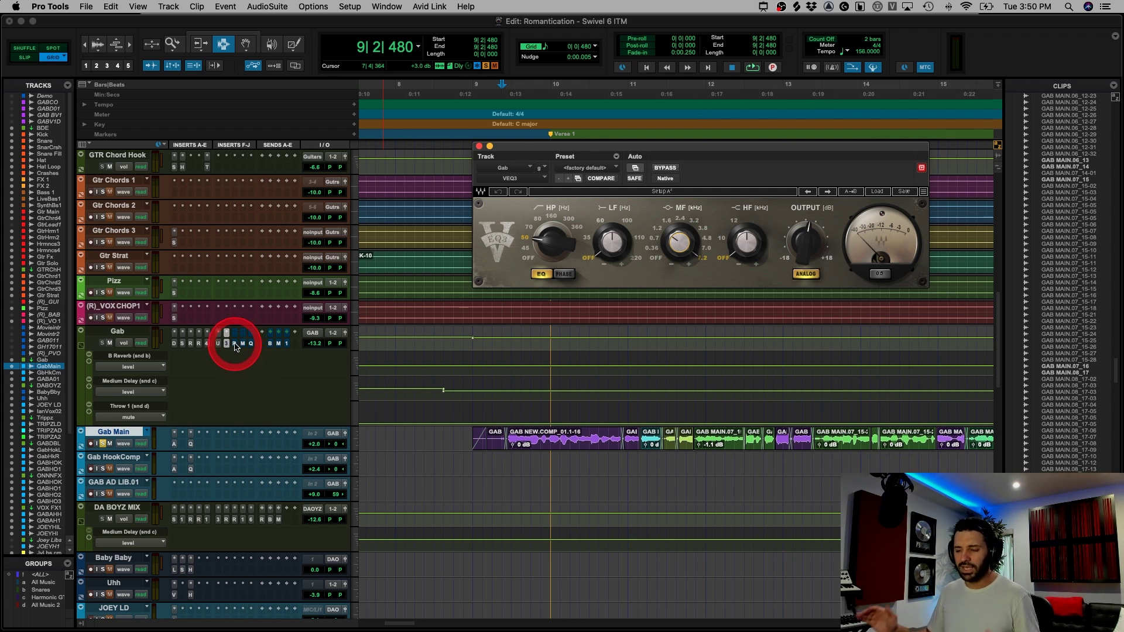
{"action": "left_click", "coordinate": [235, 346]}
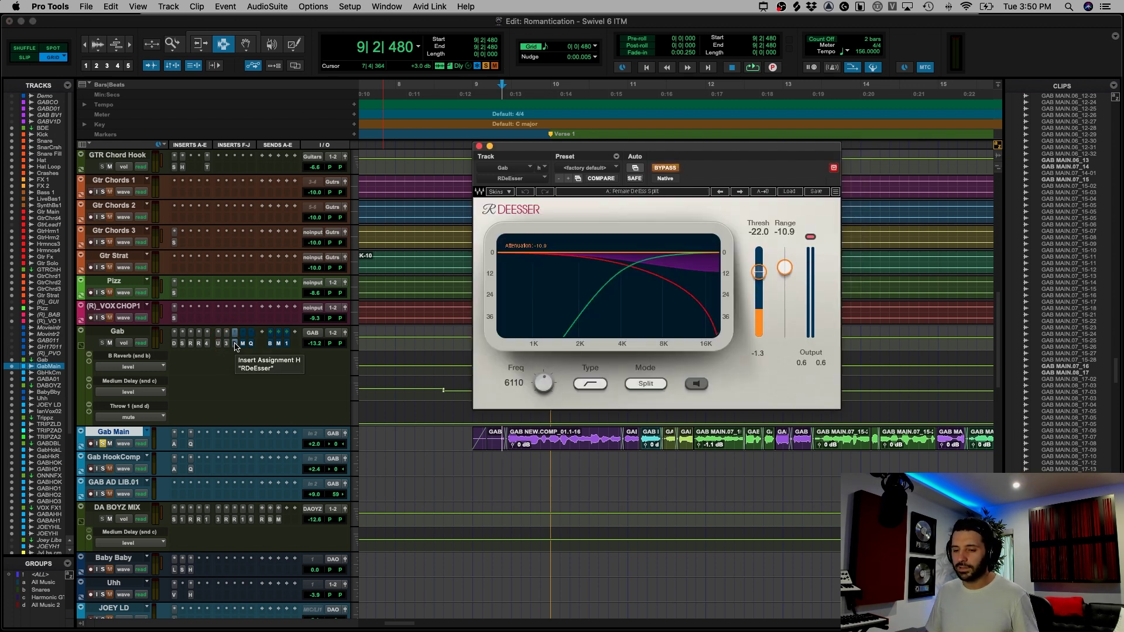
{"action": "left_click", "coordinate": [235, 346], "text": "super"}
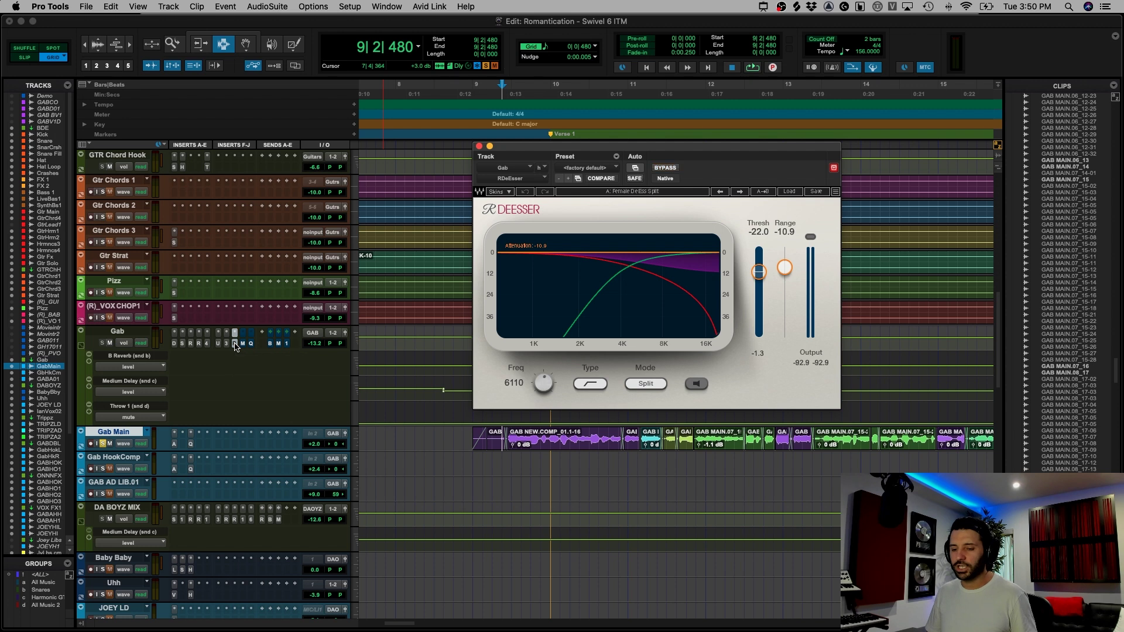
{"action": "key", "text": "space"}
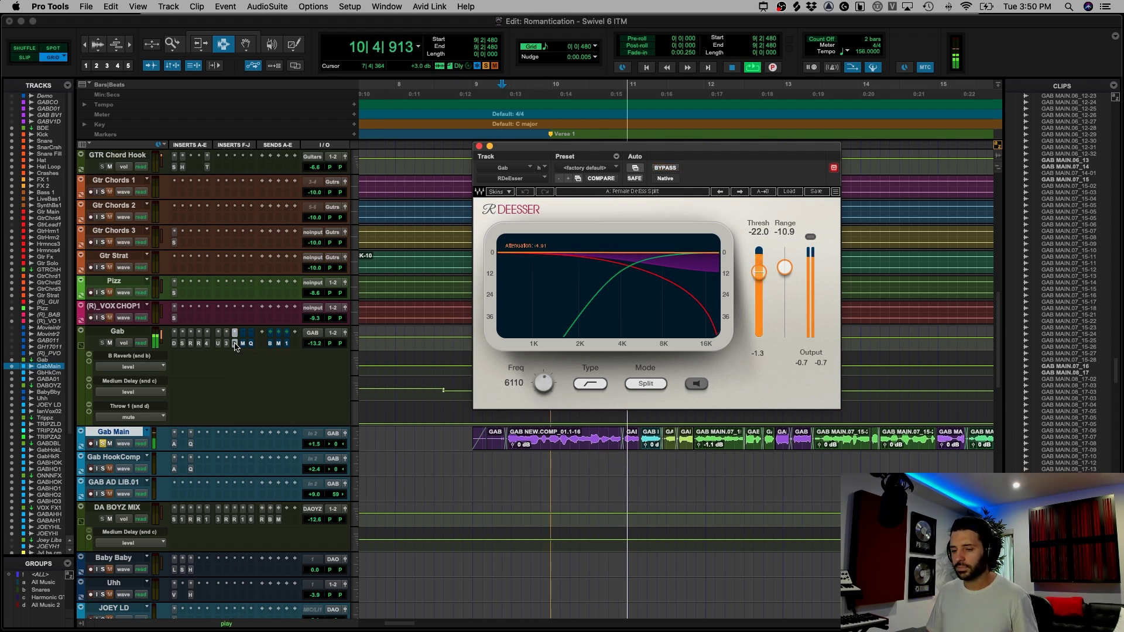
{"action": "key", "text": "space"}
- Activate the bypassed MicroShift and FabFilter Pro-Q 3 inserts on the Gab track while auditioning the vocal
{"action": "left_click", "coordinate": [242, 344]}
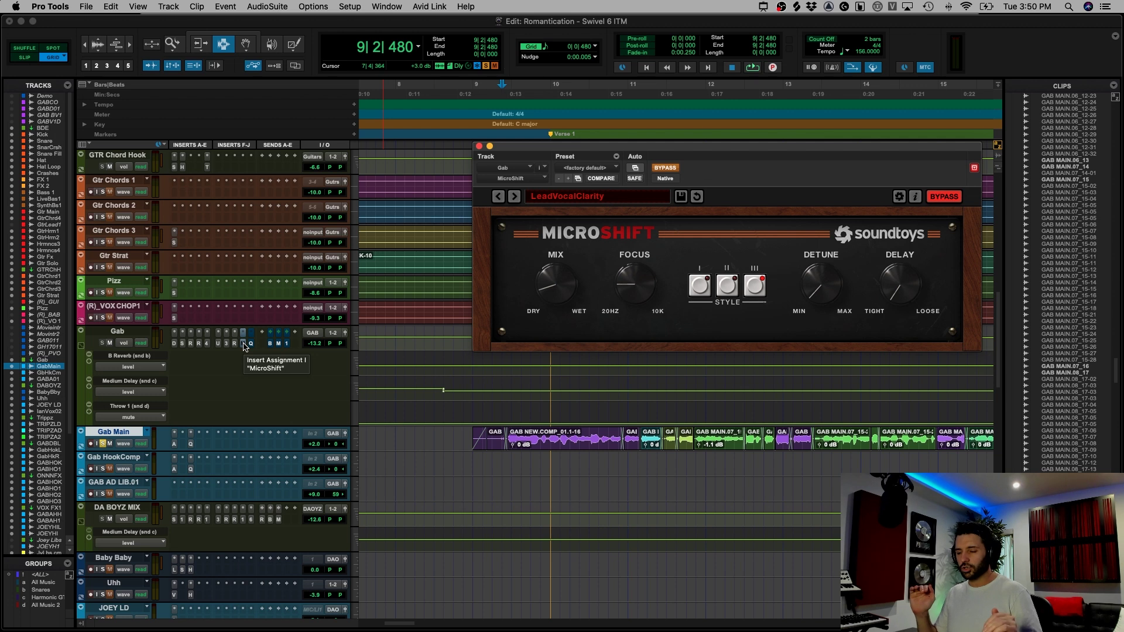
{"action": "key", "text": "space"}
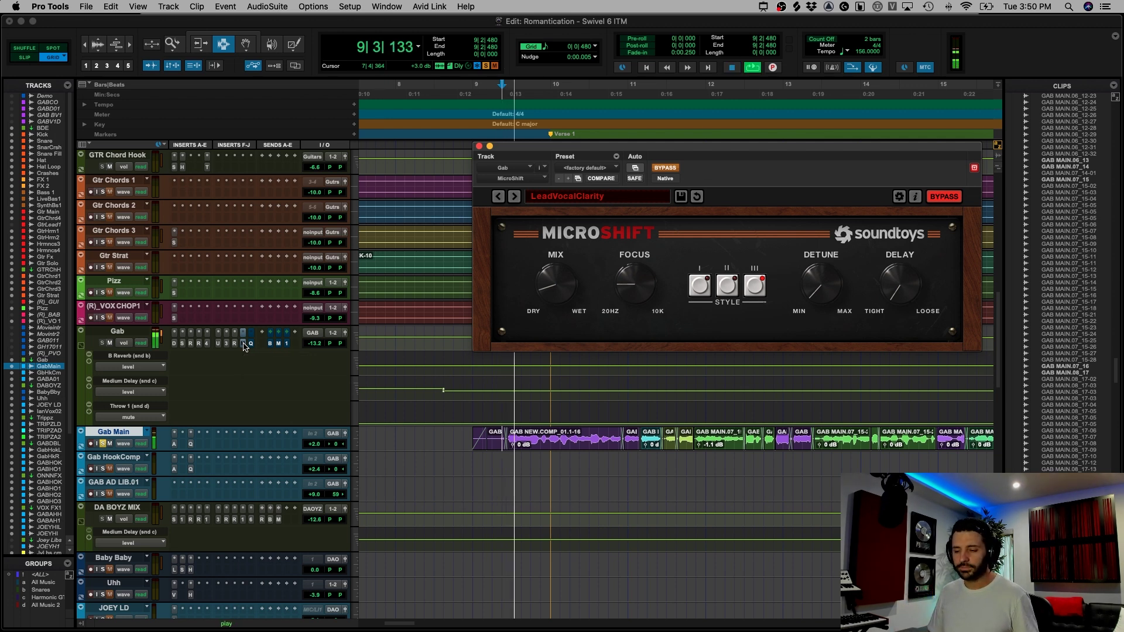
{"action": "left_click", "coordinate": [243, 345], "text": "super"}
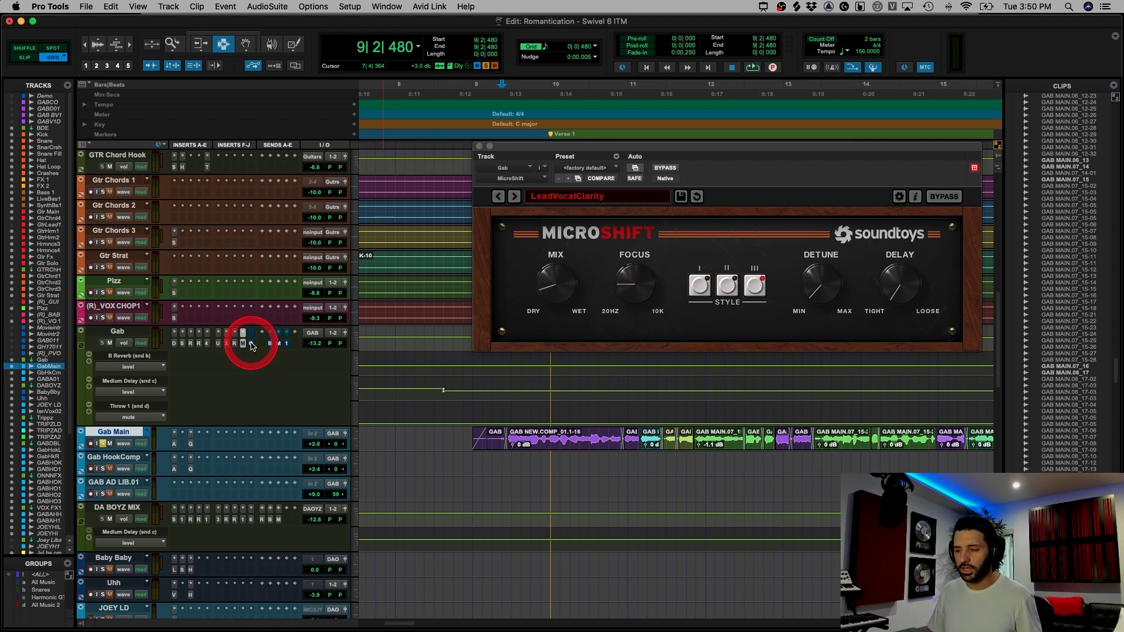
{"action": "left_click", "coordinate": [251, 345]}
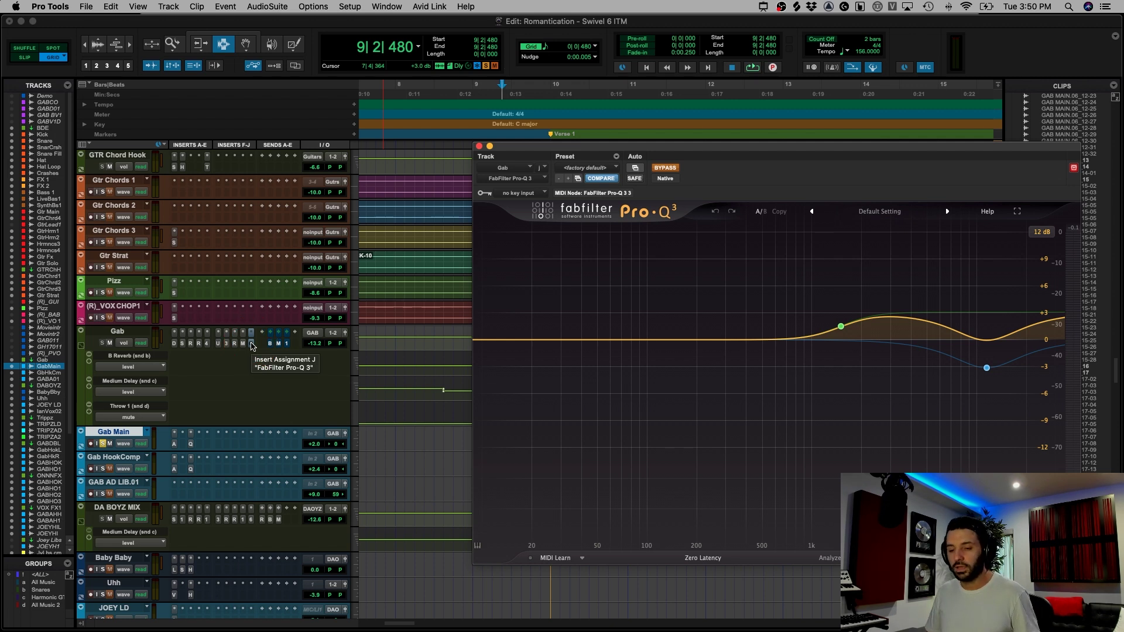
{"action": "key", "text": "space"}
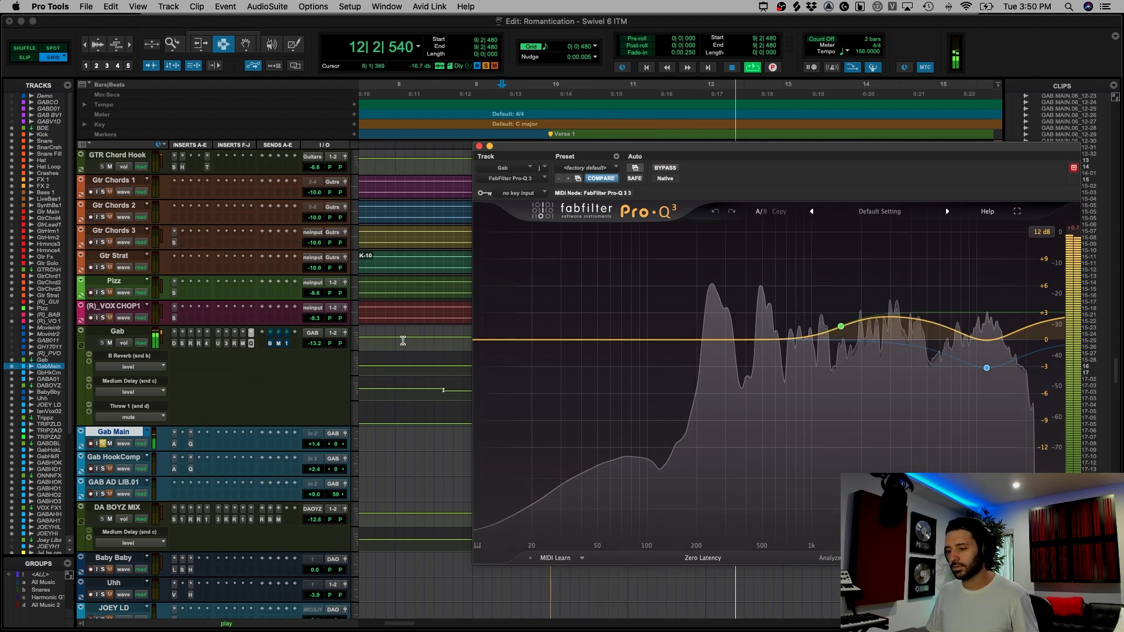
- Compare the Gab vocal with all of its inserts bypassed and active during playback, and close the Pro-Q 3 window
{"action": "left_click_drag", "start_coordinate": [251, 343], "coordinate": [174, 346]}
{"action": "key", "text": "space"}
{"action": "key", "text": "space"}
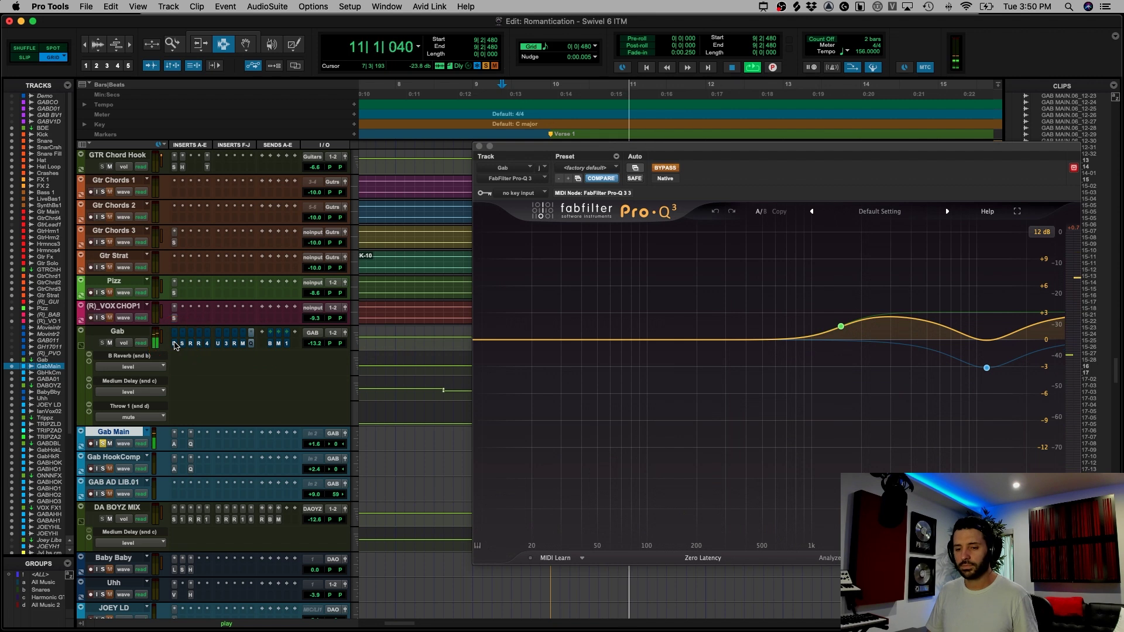
{"action": "left_click", "coordinate": [479, 148]}
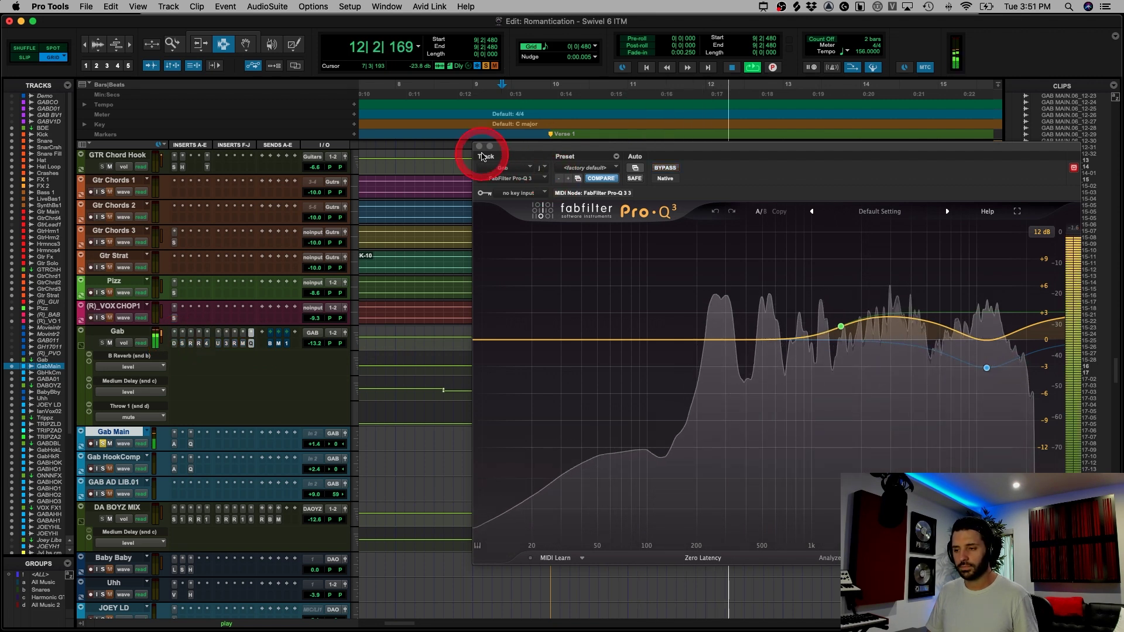
{"action": "key", "text": "space"}
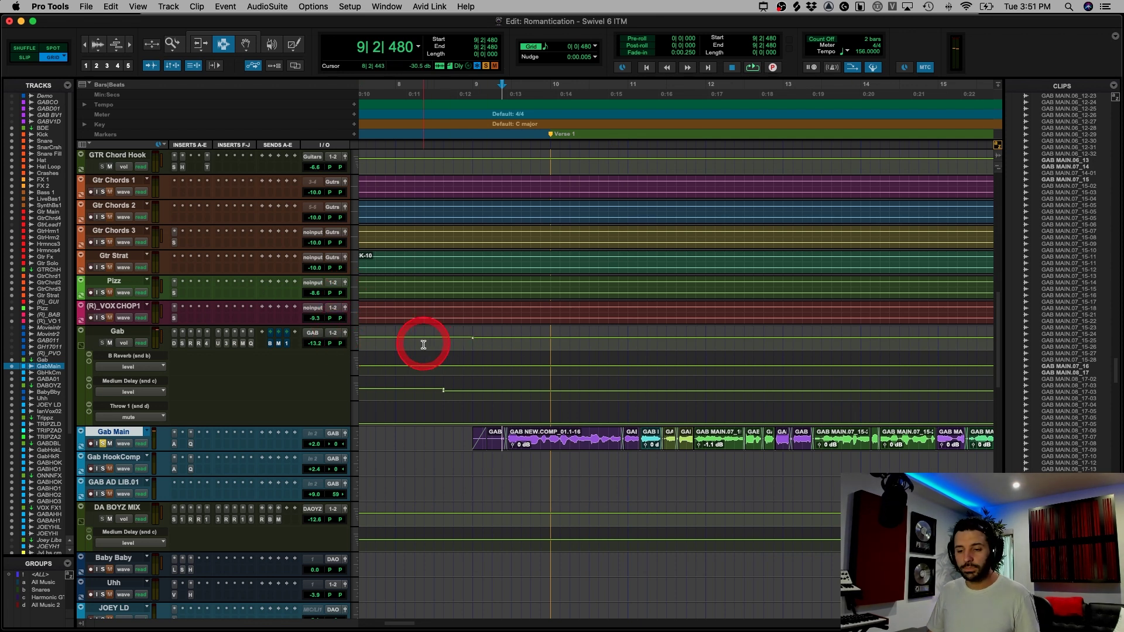
- Review the Gab Main and Gab HookComp vocal clips across the whole song
{"action": "left_click_drag", "start_coordinate": [424, 344], "coordinate": [473, 345]}
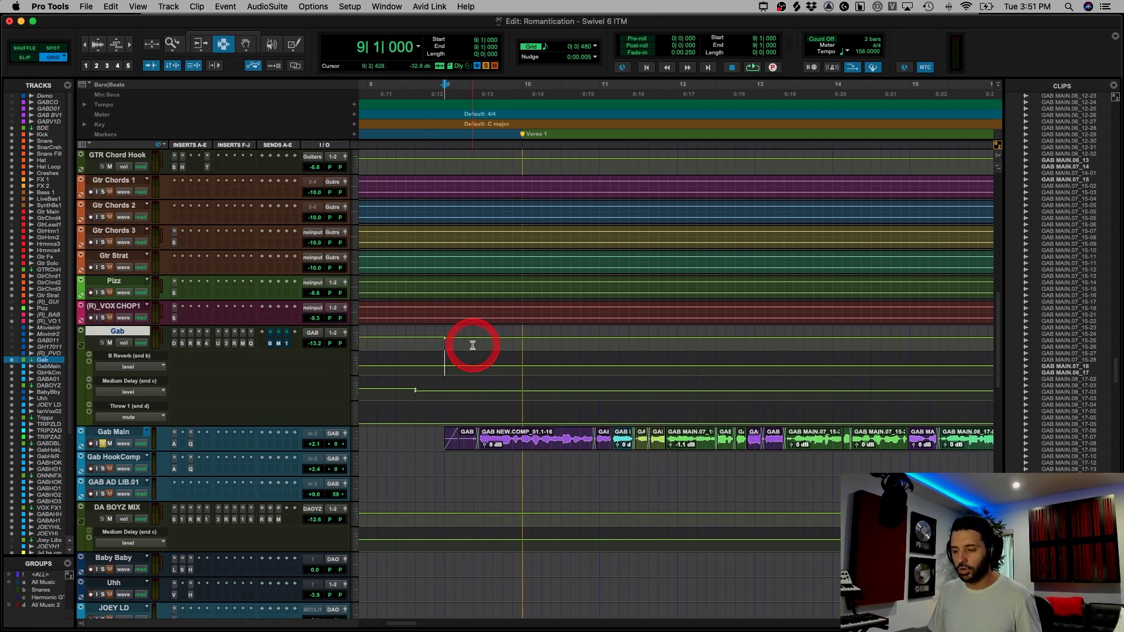
{"action": "key", "text": "super+bracketleft"}
{"action": "key", "text": "super+bracketleft"}
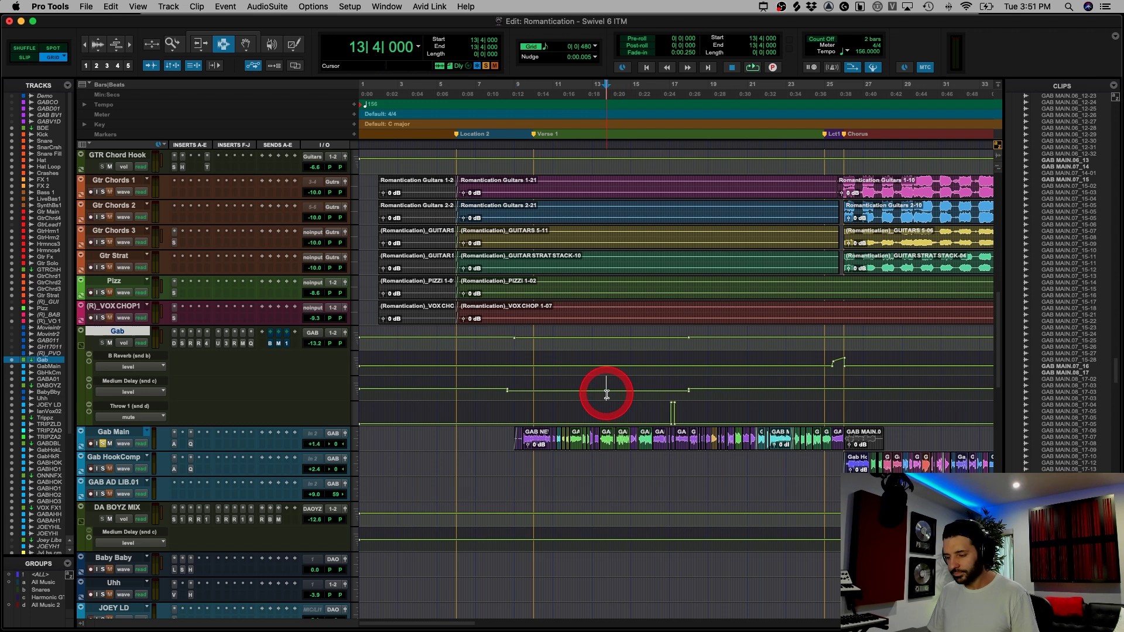
{"action": "key", "text": "super+bracketleft"}
{"action": "left_click", "coordinate": [597, 459]}
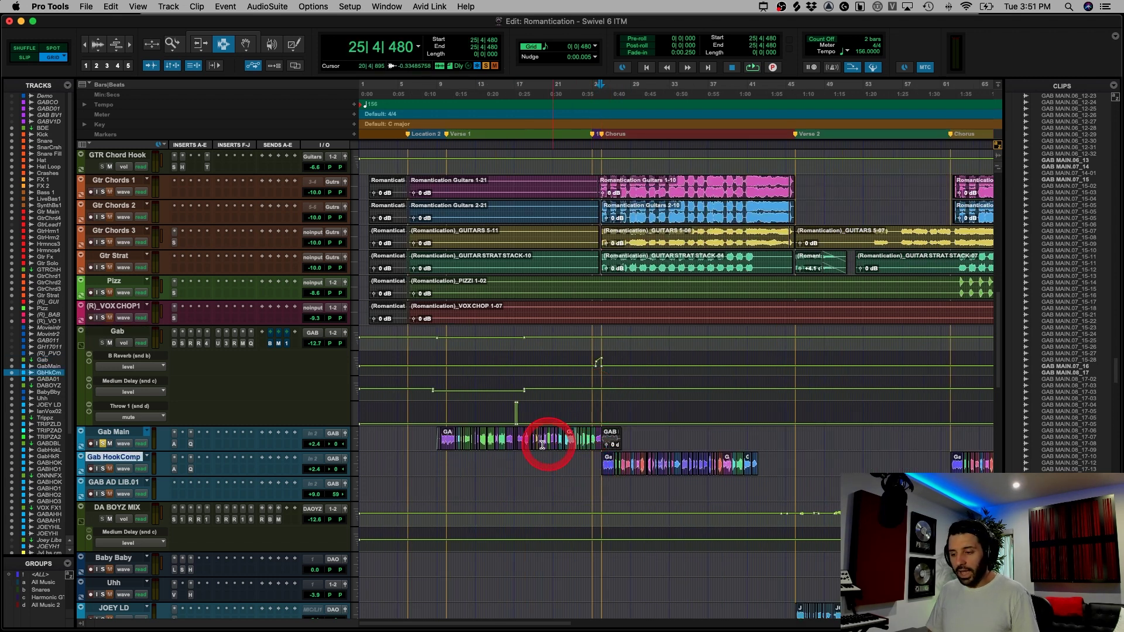
{"action": "key", "text": "super+bracketleft"}
{"action": "left_click_drag", "start_coordinate": [424, 439], "coordinate": [866, 459]}
{"action": "left_click", "coordinate": [213, 387]}
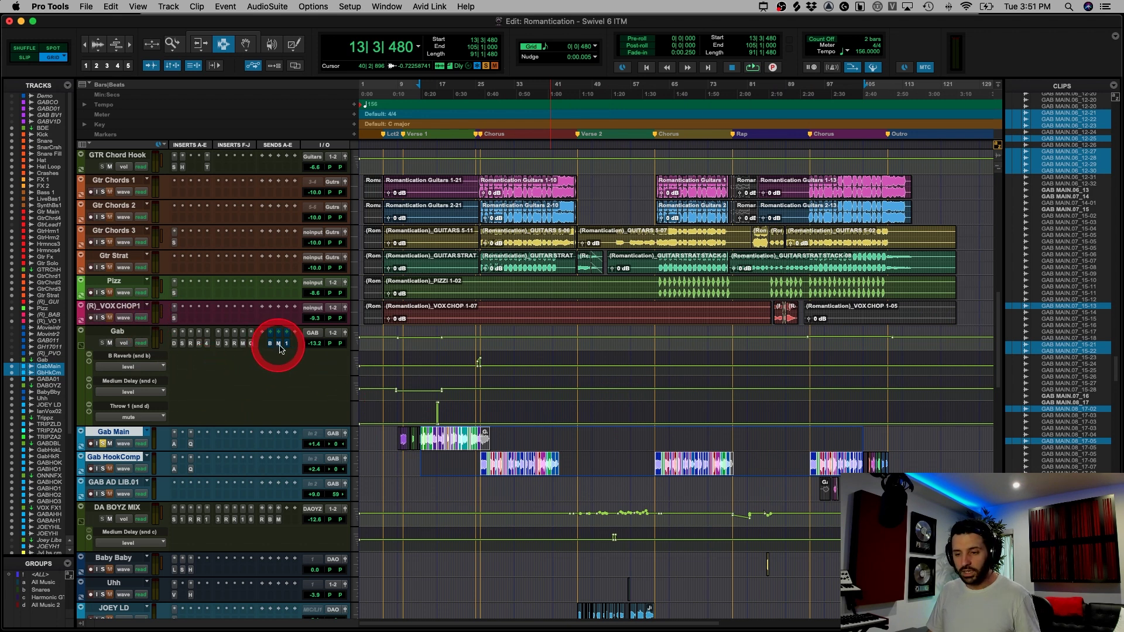
- Place the edit cursor at 14|1|480 on the Gab track and show its B Reverb send
{"action": "left_click", "coordinate": [420, 377]}
{"action": "key", "text": "super+bracketright"}
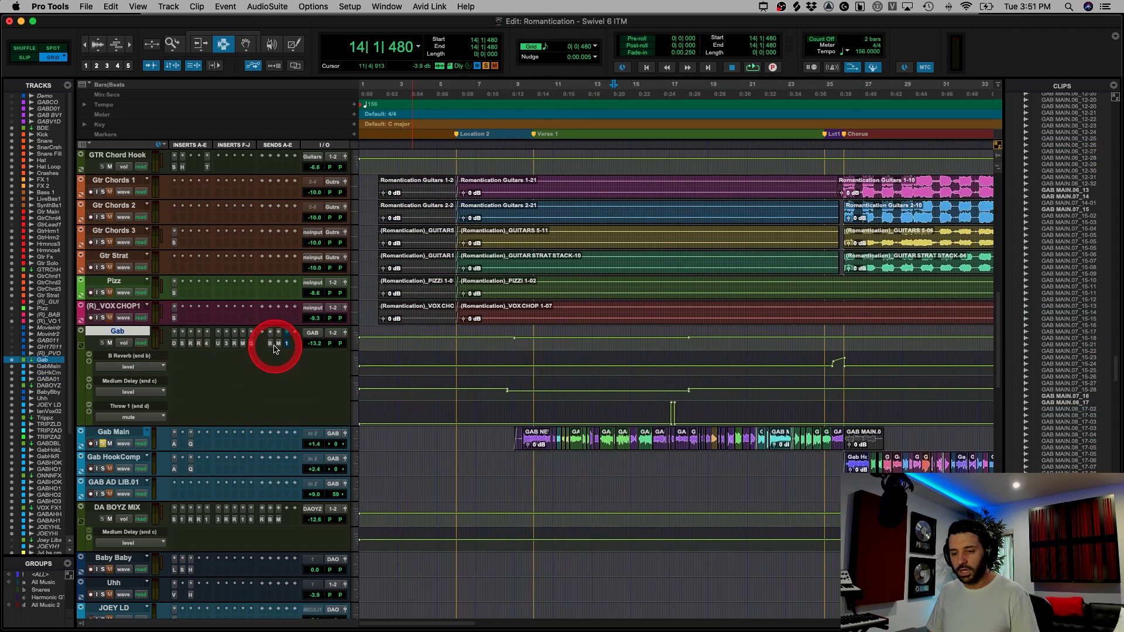
{"action": "left_click", "coordinate": [274, 349]}
- Inspect the Guitar Rig spring reverb on the B Reverb return track and close its window
{"action": "scroll", "coordinate": [284, 426], "scroll_direction": "down", "scroll_amount": 5}
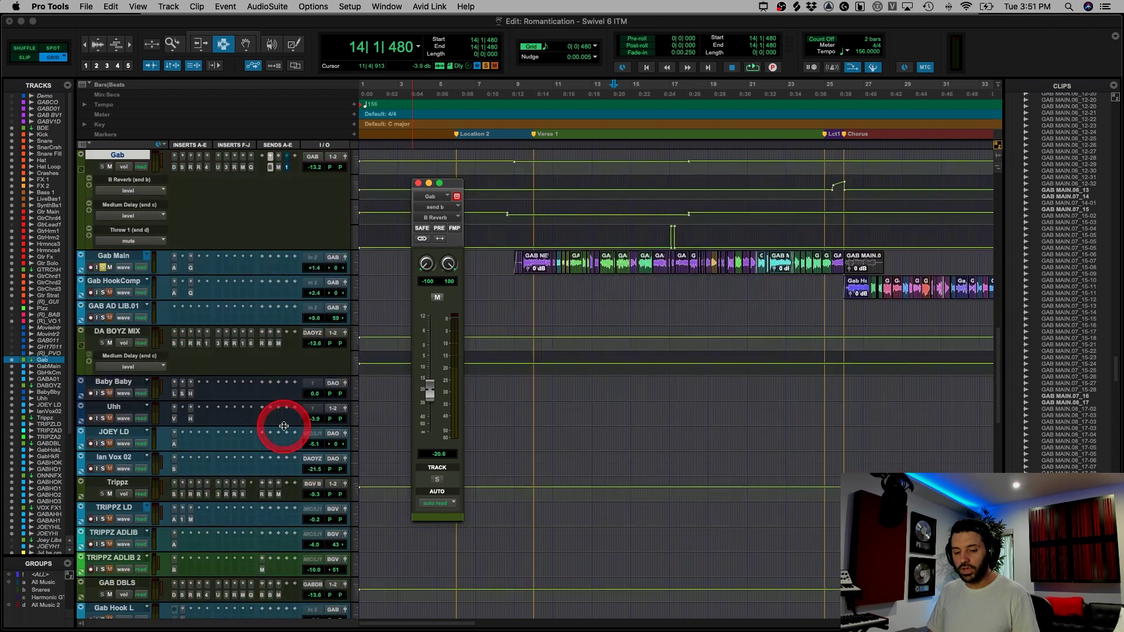
{"action": "scroll", "coordinate": [284, 426], "scroll_direction": "down", "scroll_amount": 15}
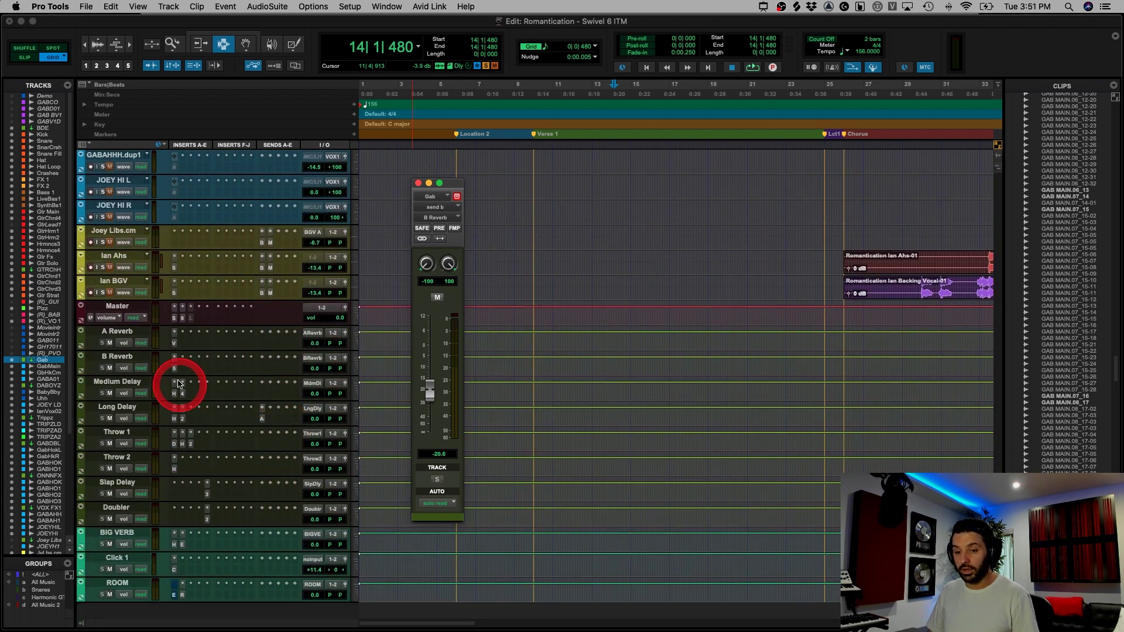
{"action": "left_click_drag", "start_coordinate": [179, 383], "coordinate": [174, 373]}
{"action": "left_click", "coordinate": [174, 370]}
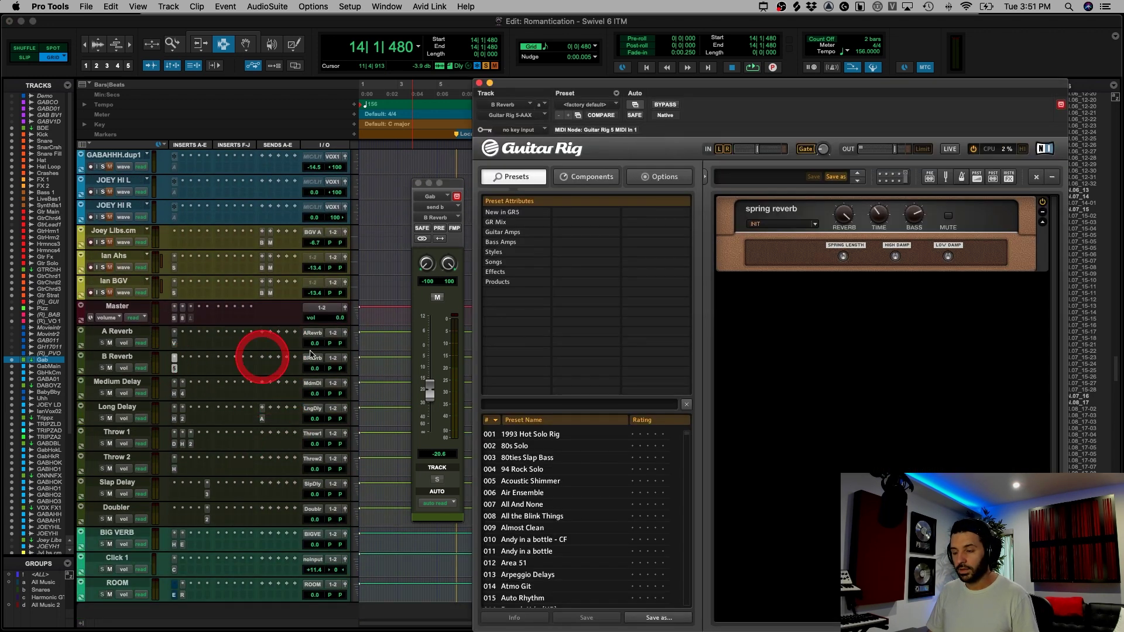
{"action": "left_click", "coordinate": [479, 82]}
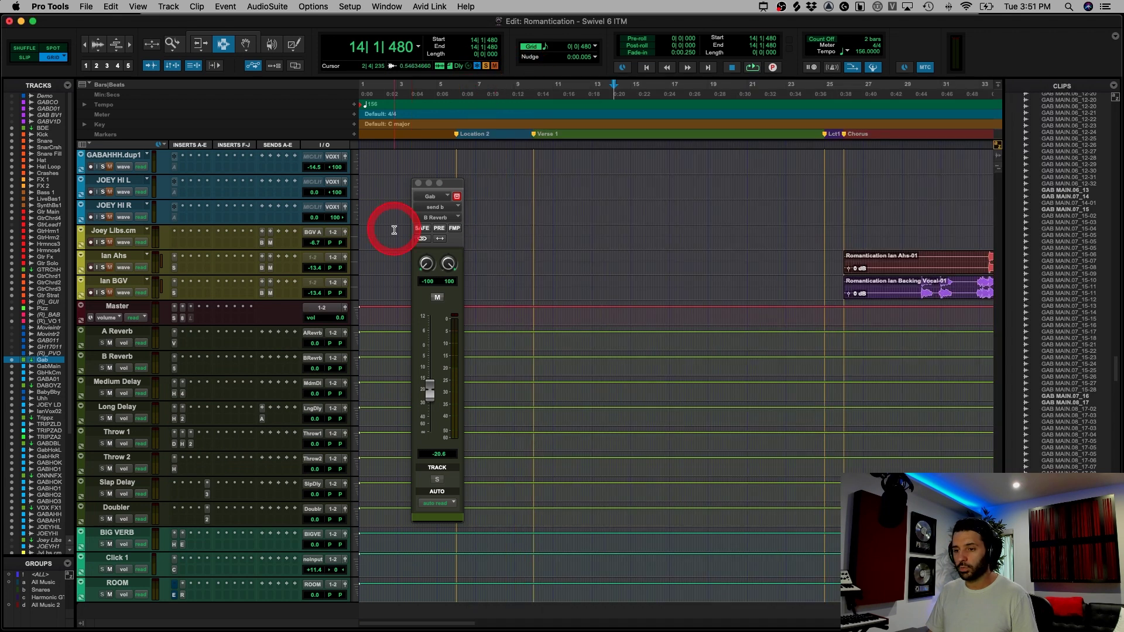
- Audition the Gab vocal from 14|1|480 with its B Reverb send muted and unmuted
{"action": "scroll", "coordinate": [388, 226], "scroll_direction": "up", "scroll_amount": 15}
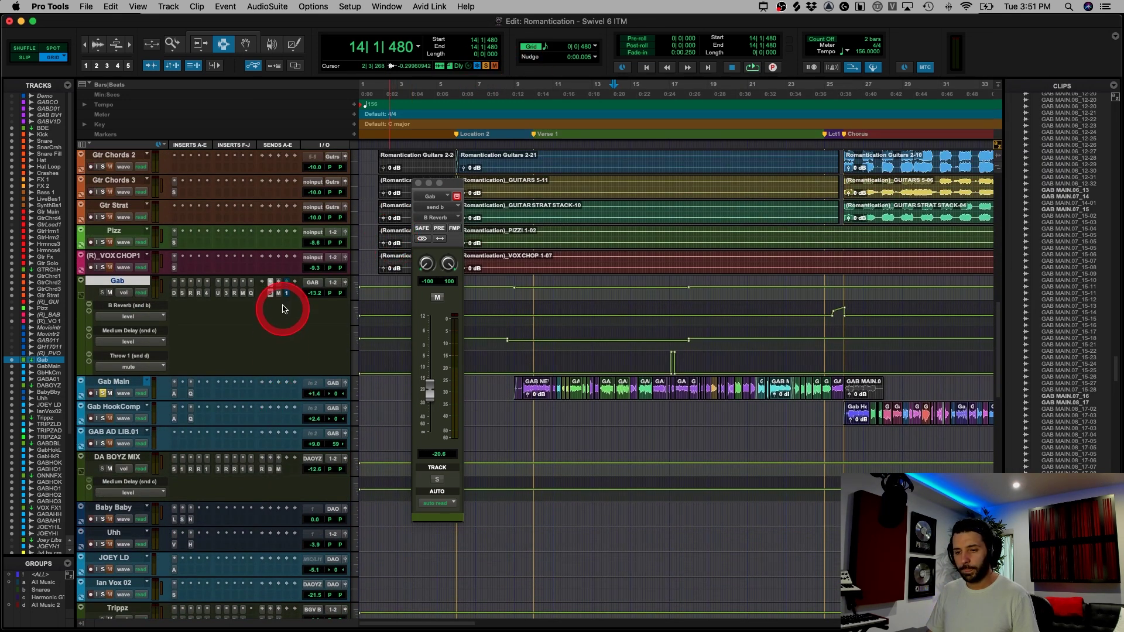
{"action": "key", "text": "space"}
{"action": "left_click", "coordinate": [271, 294]}
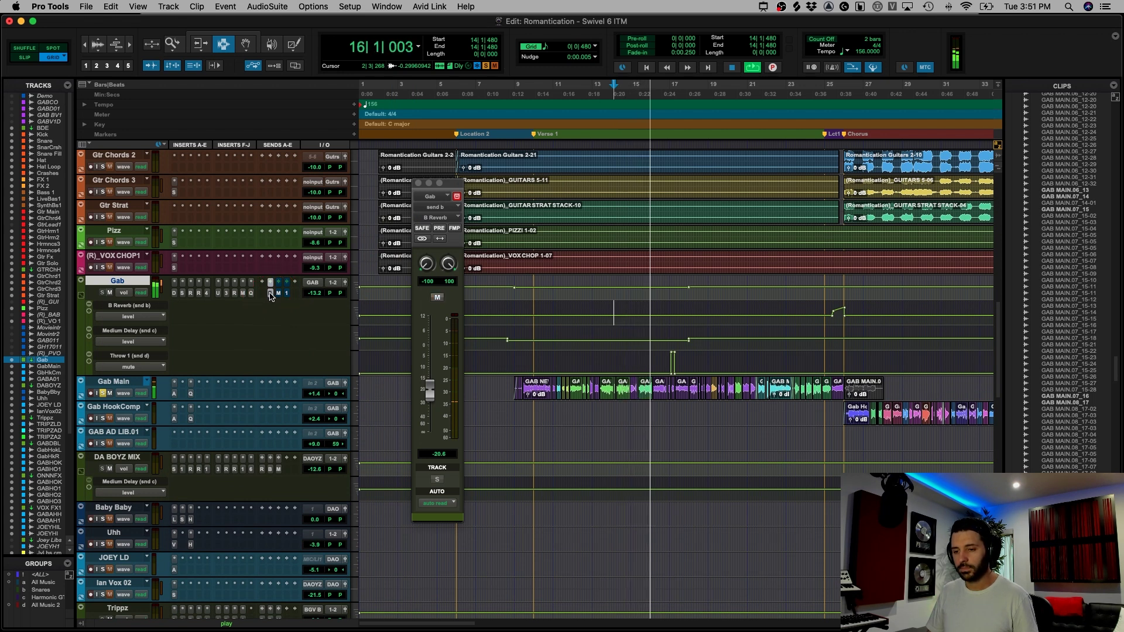
{"action": "left_click", "coordinate": [270, 293]}
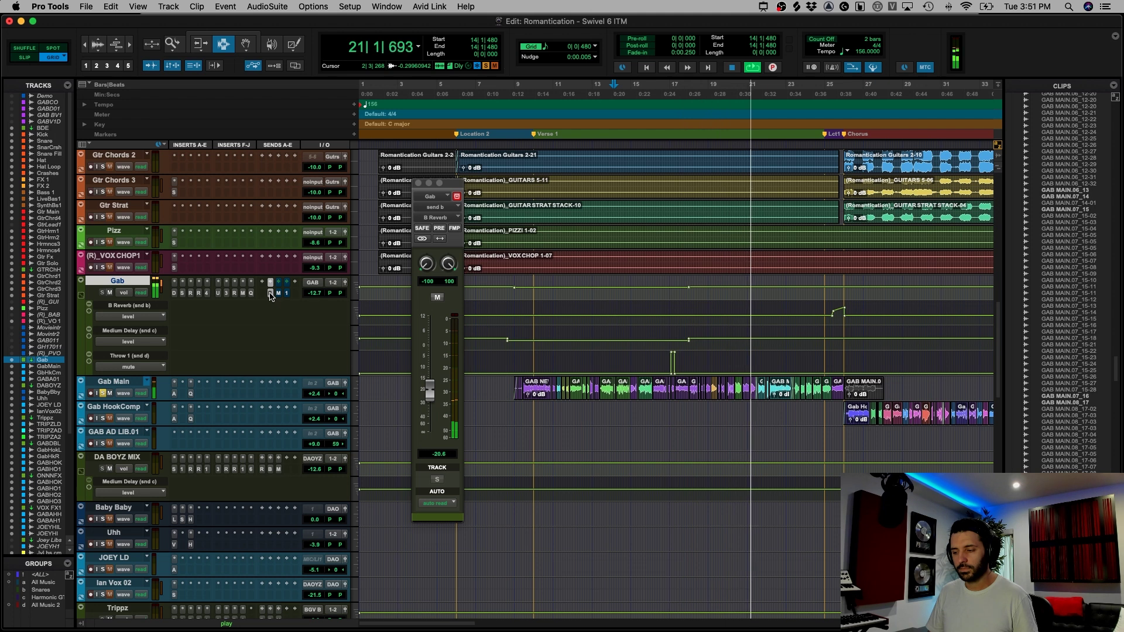
{"action": "key", "text": "space"}
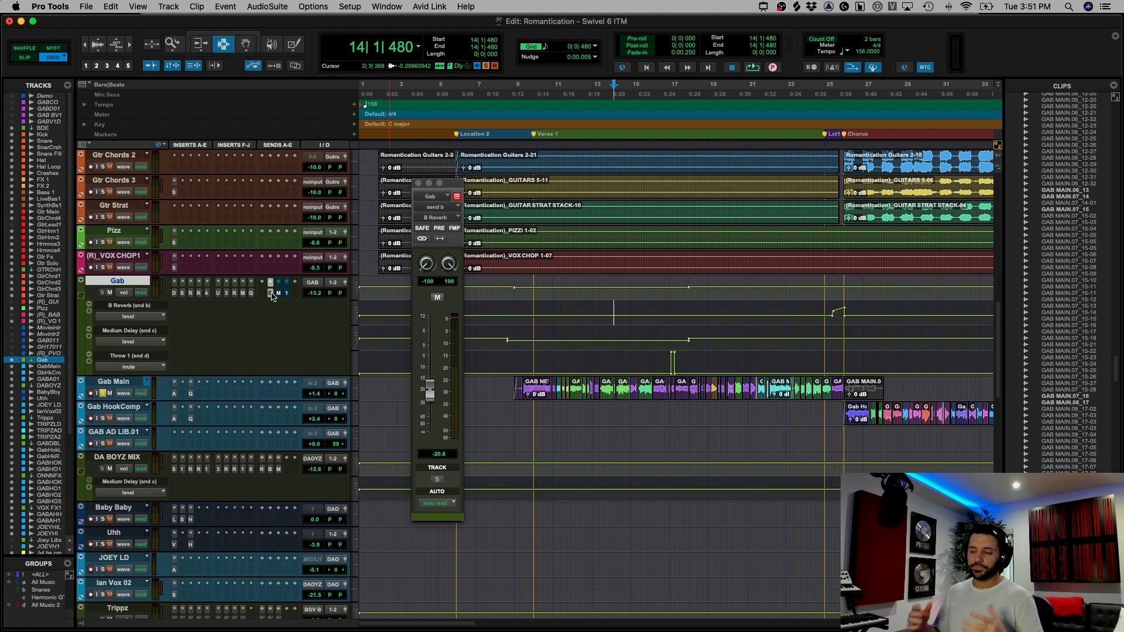
- Show the Gab track's Medium Delay send and audition the vocal from 9|2|480
{"action": "left_click", "coordinate": [522, 390]}
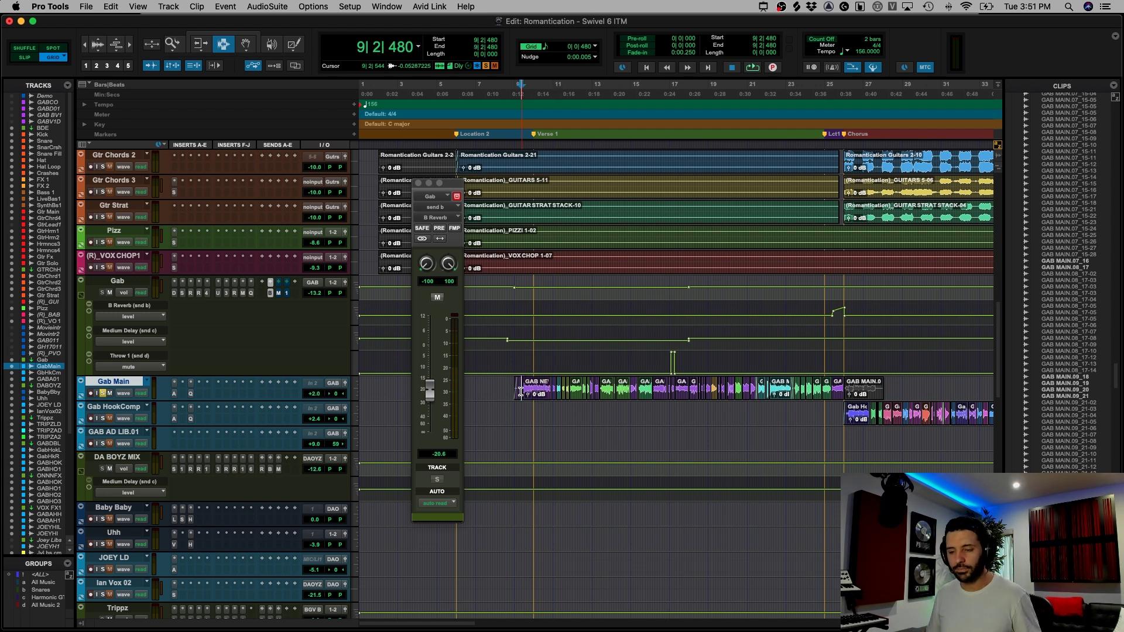
{"action": "left_click", "coordinate": [278, 293]}
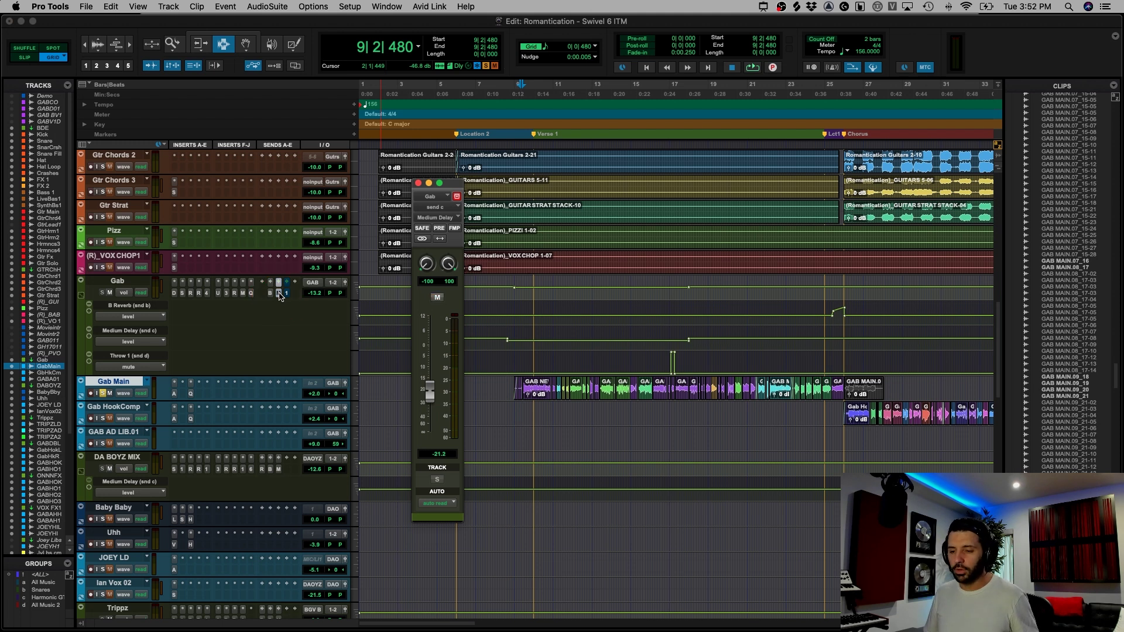
{"action": "left_click", "coordinate": [521, 366]}
{"action": "left_click", "coordinate": [642, 374]}
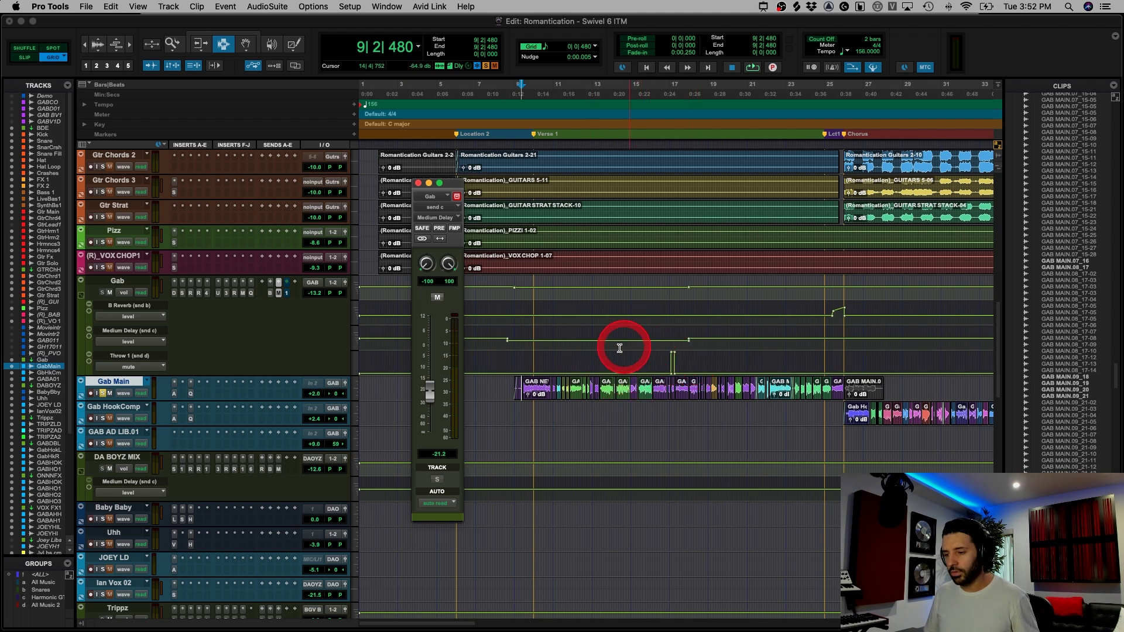
{"action": "left_click", "coordinate": [522, 373]}
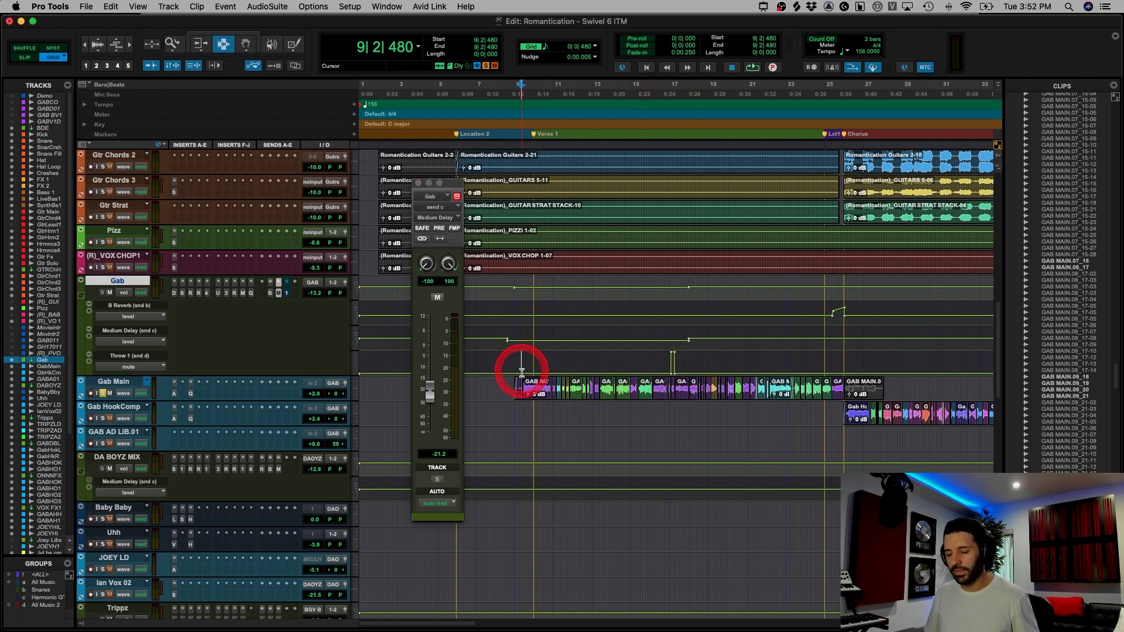
{"action": "key", "text": "space"}
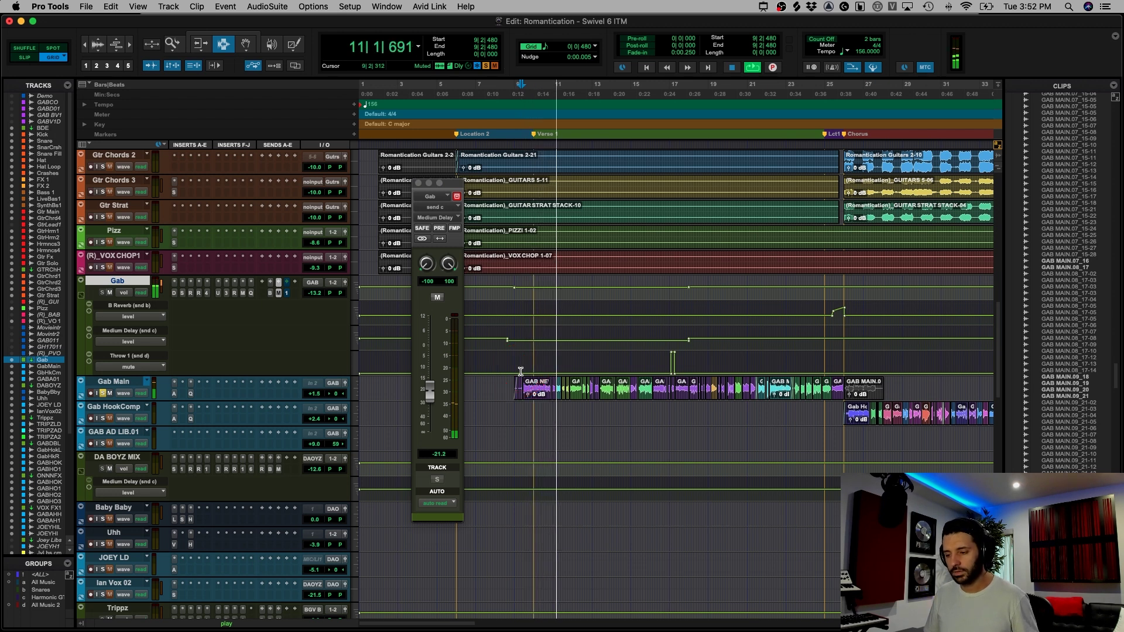
{"action": "key", "text": "space"}
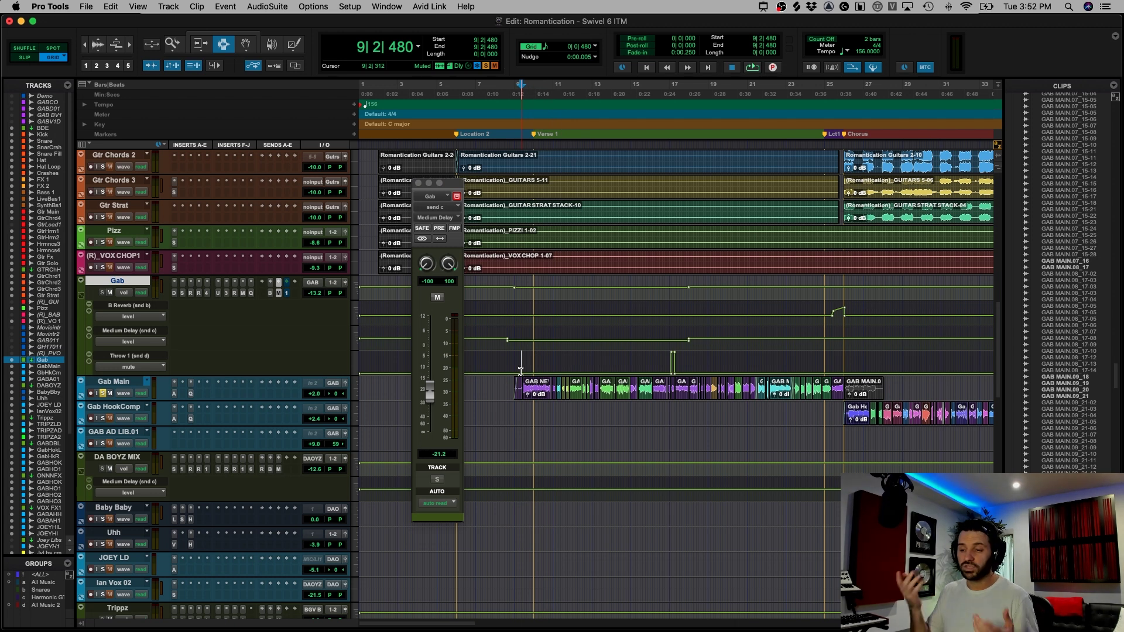
- Show the Gab track's Throw 1 send and audition the vocal from 16|3|000
{"action": "left_click", "coordinate": [280, 293]}
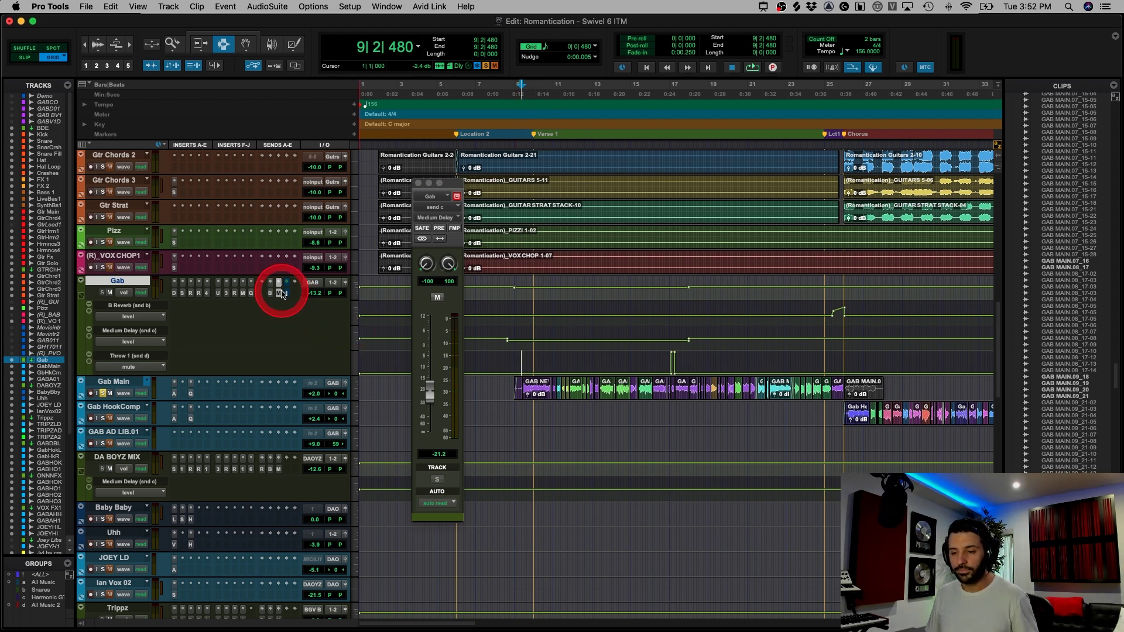
{"action": "left_click", "coordinate": [287, 293]}
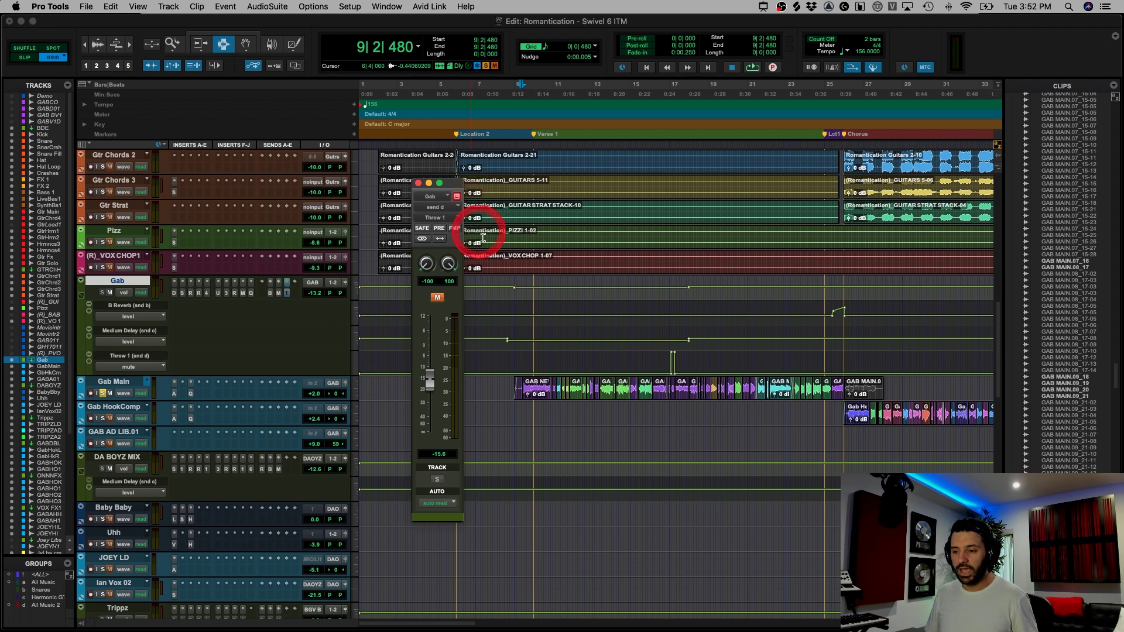
{"action": "left_click", "coordinate": [660, 385]}
{"action": "key", "text": "space"}
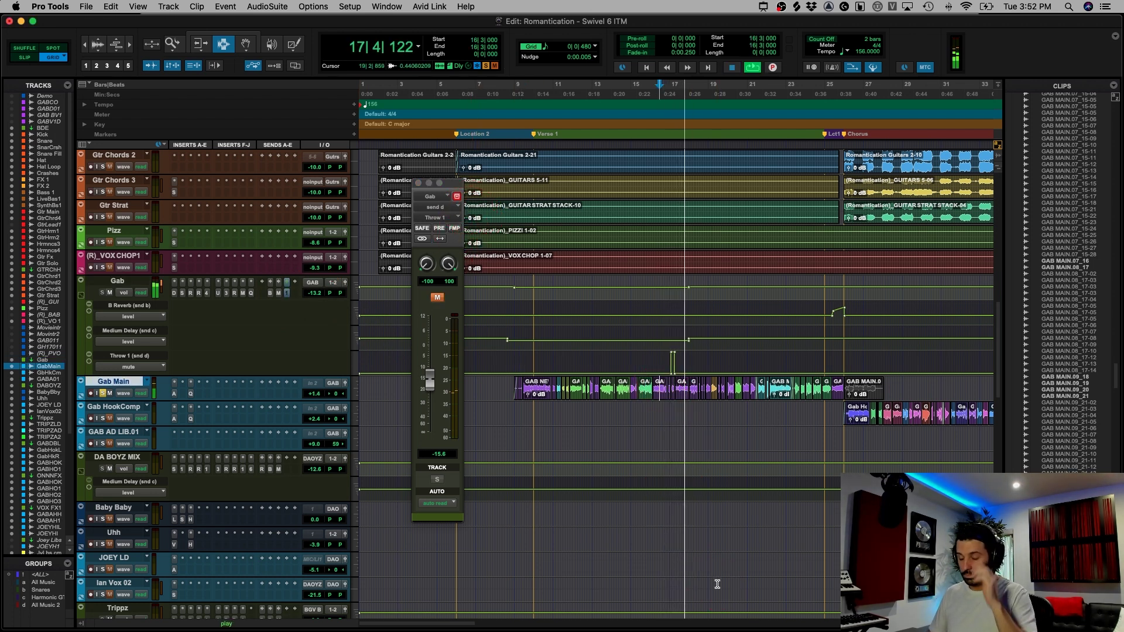
{"action": "key", "text": "space"}
{"action": "scroll", "coordinate": [562, 461], "scroll_direction": "down", "scroll_amount": 15}
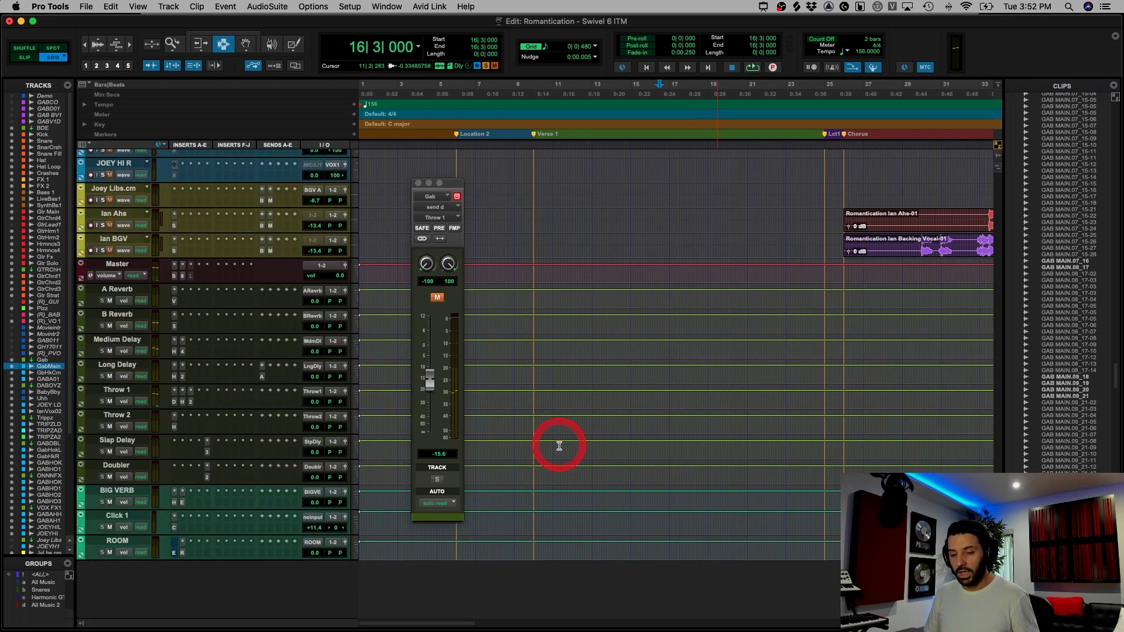
- Inspect the Decapitator and H-Delay inserts on the Throw 1 return track
{"action": "left_click", "coordinate": [178, 402]}
{"action": "left_click", "coordinate": [181, 403]}
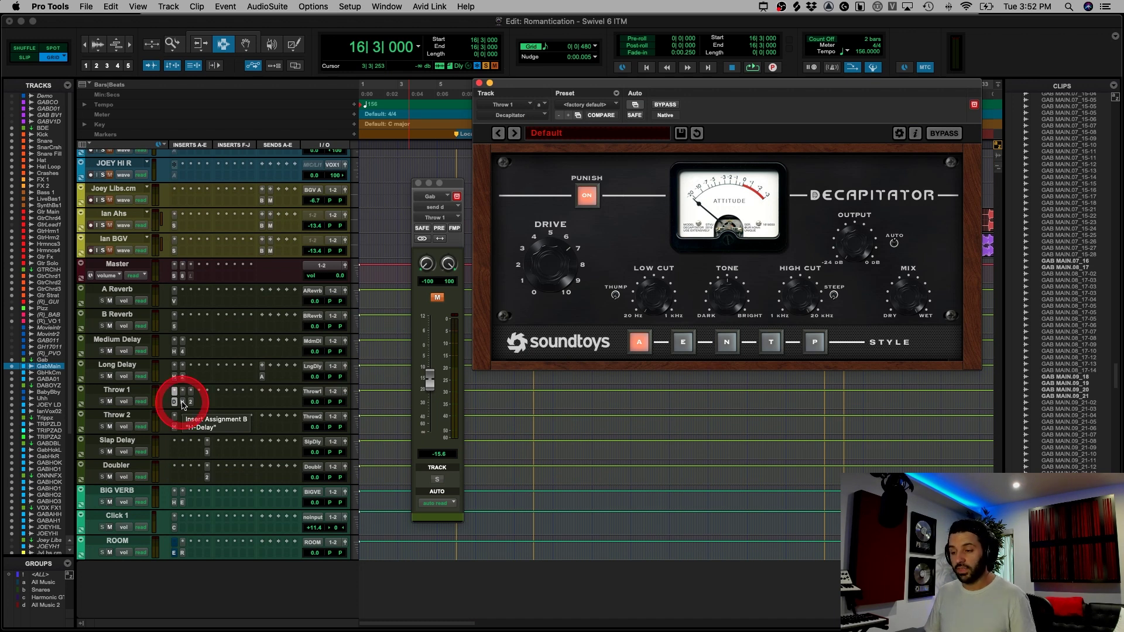
{"action": "left_click", "coordinate": [183, 402]}
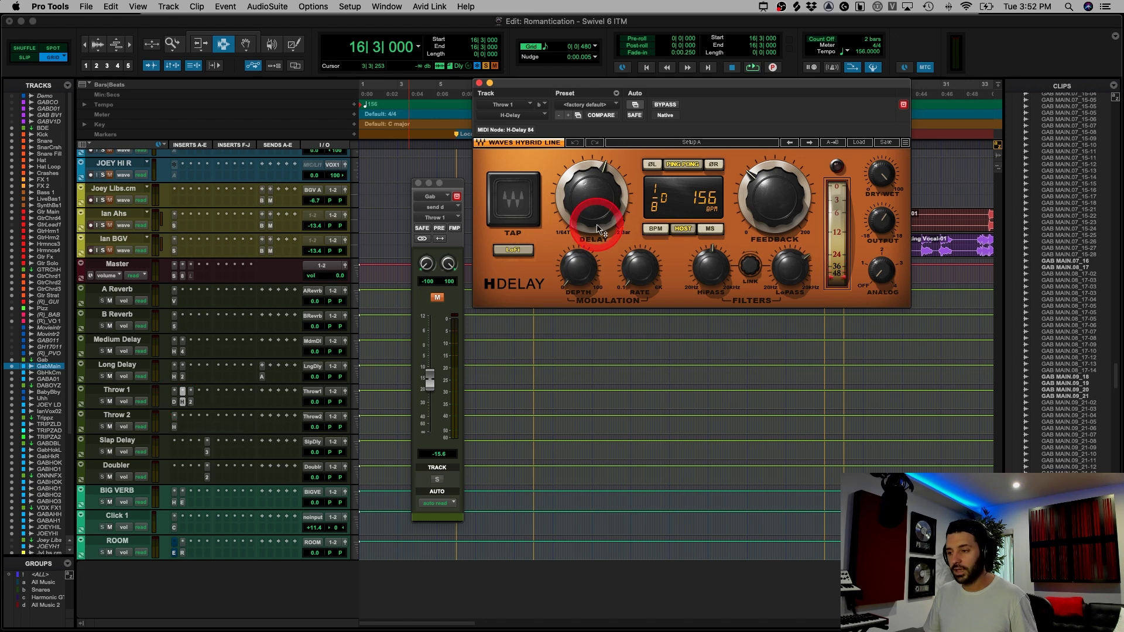
{"action": "left_click_drag", "start_coordinate": [654, 200], "coordinate": [658, 212]}
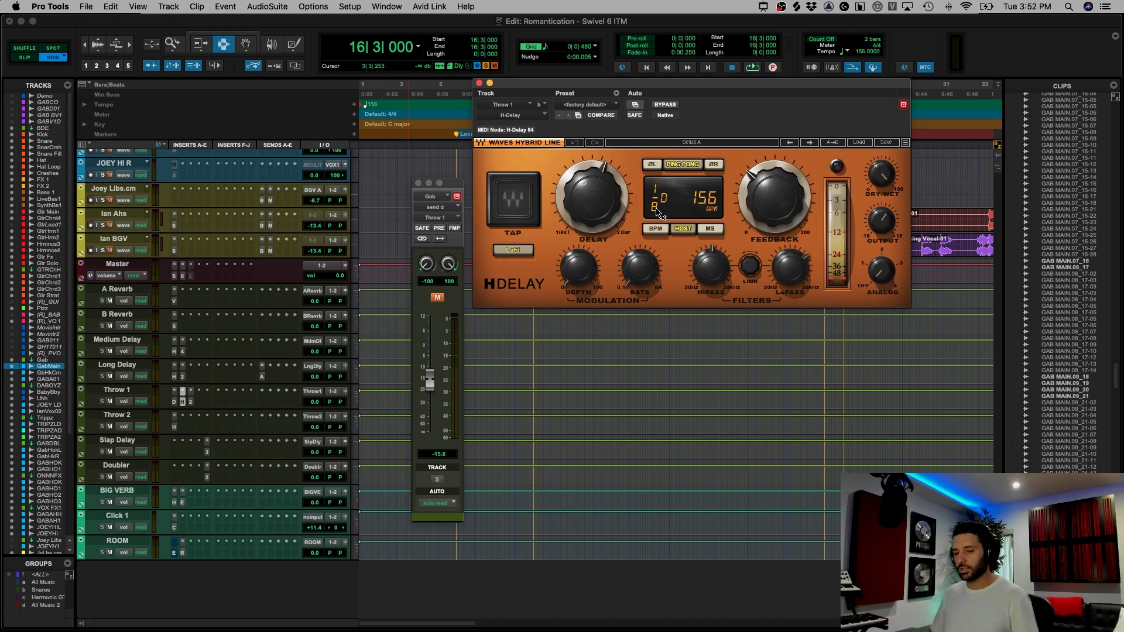
{"action": "left_click_drag", "start_coordinate": [337, 342], "coordinate": [193, 403]}
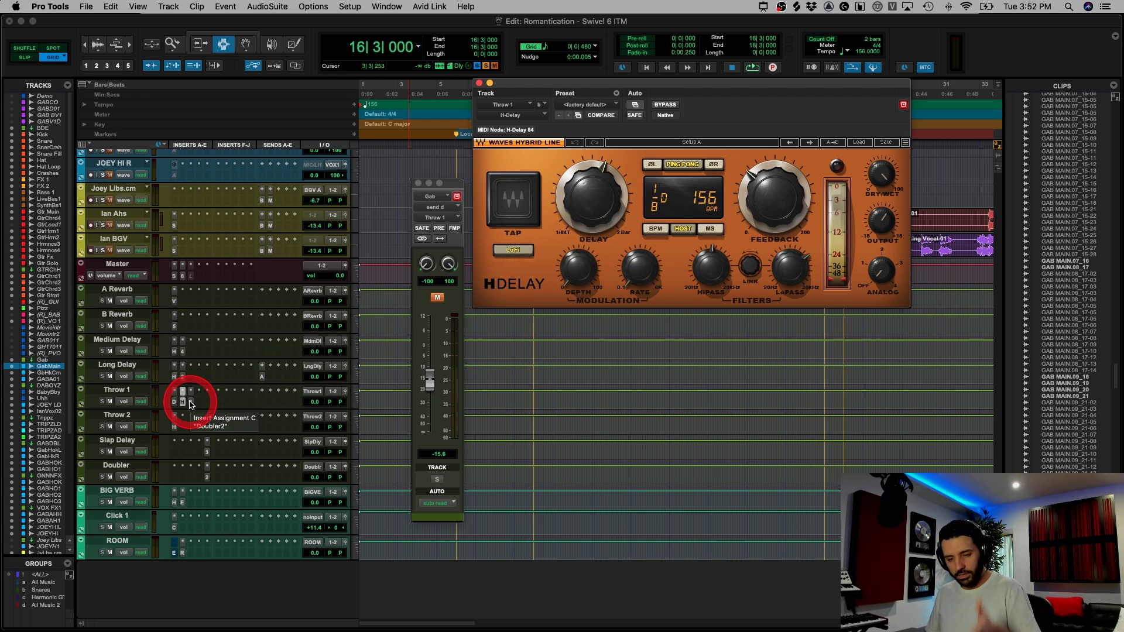
- Inspect the Doubler2 insert on the Throw 1 return track and close the plug-in and send windows
{"action": "left_click", "coordinate": [190, 403]}
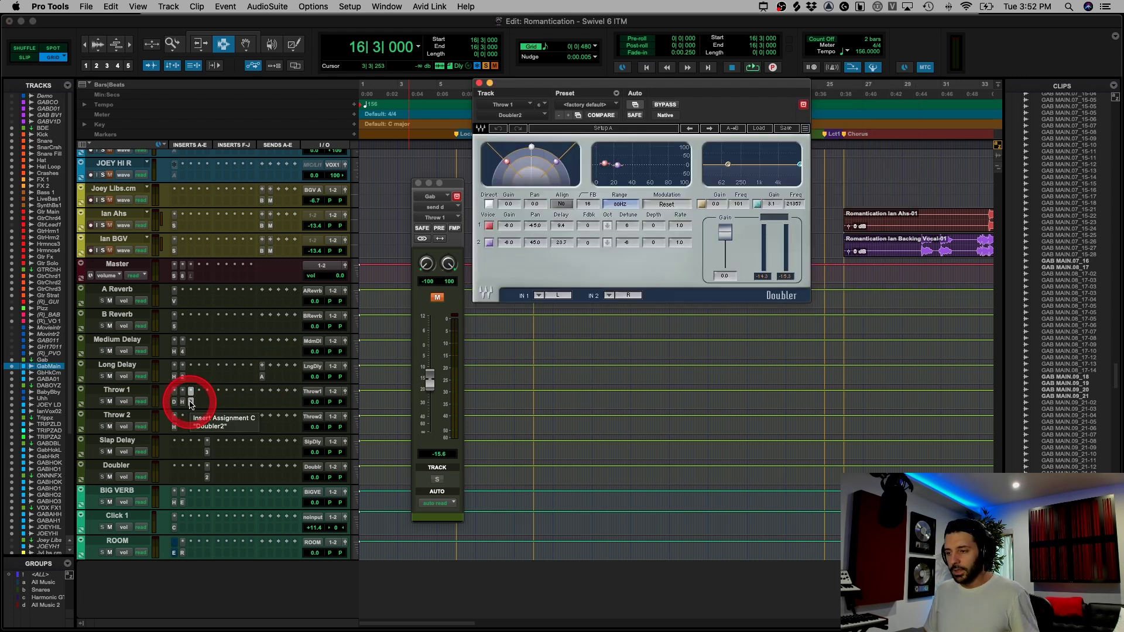
{"action": "left_click", "coordinate": [190, 403]}
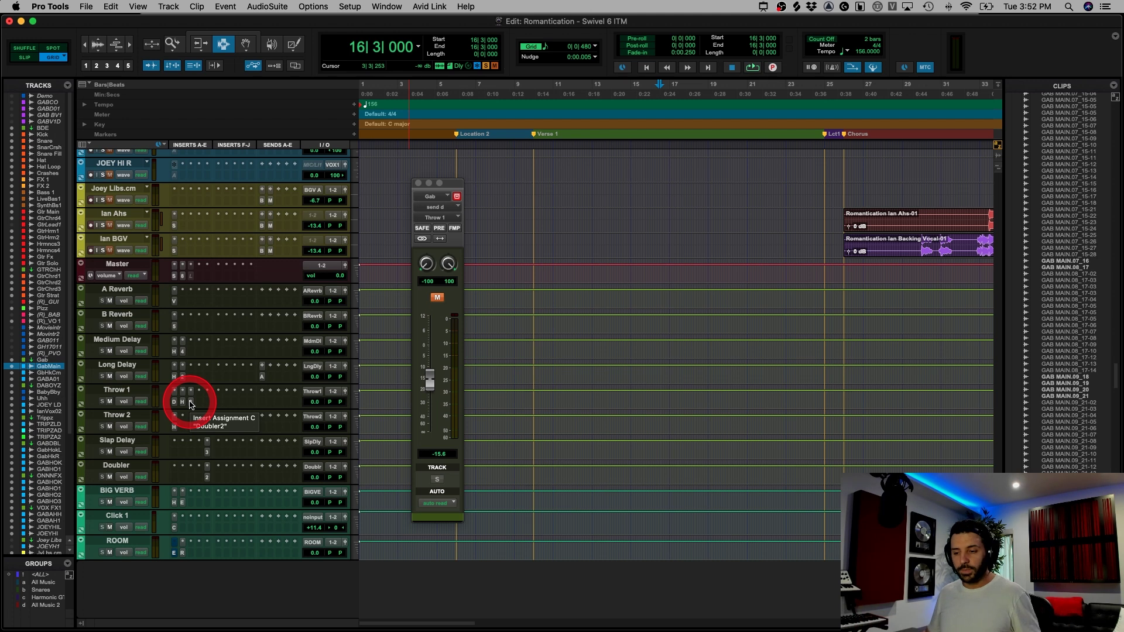
{"action": "left_click", "coordinate": [418, 183]}
- Return to the lead vocals and select 40|3|480 to 90|1|000 across the Baby Baby, Uhh, JOEY LD and Ian Vox 02 tracks
{"action": "scroll", "coordinate": [766, 344], "scroll_direction": "up", "scroll_amount": 10}
{"action": "key", "text": "super+bracketleft"}
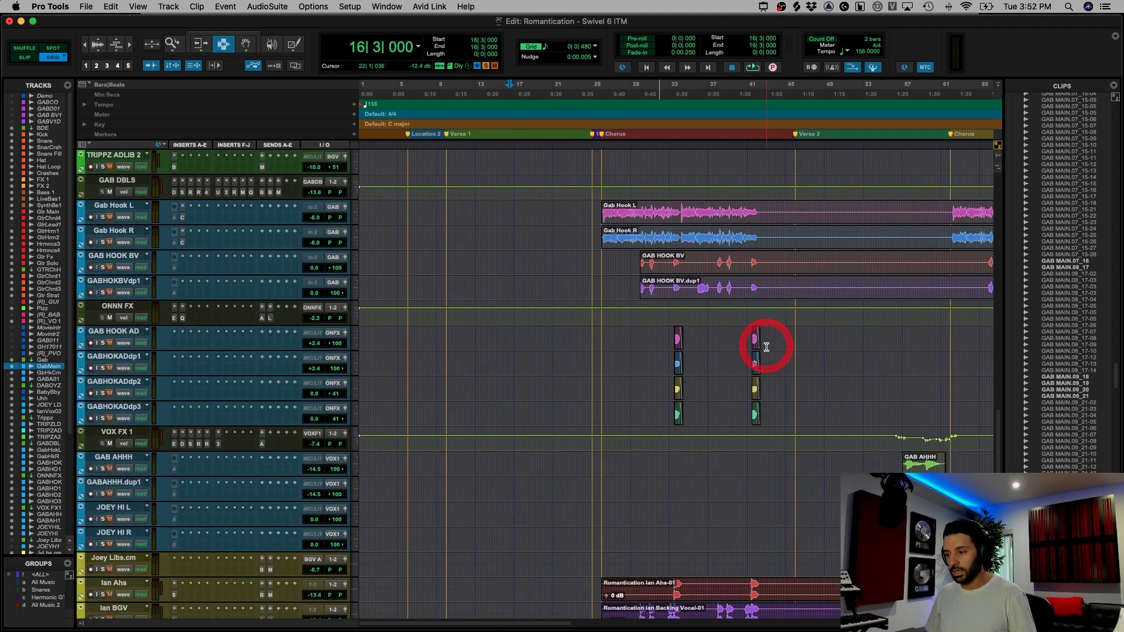
{"action": "key", "text": "super+bracketleft"}
{"action": "scroll", "coordinate": [669, 326], "scroll_direction": "up", "scroll_amount": 10}
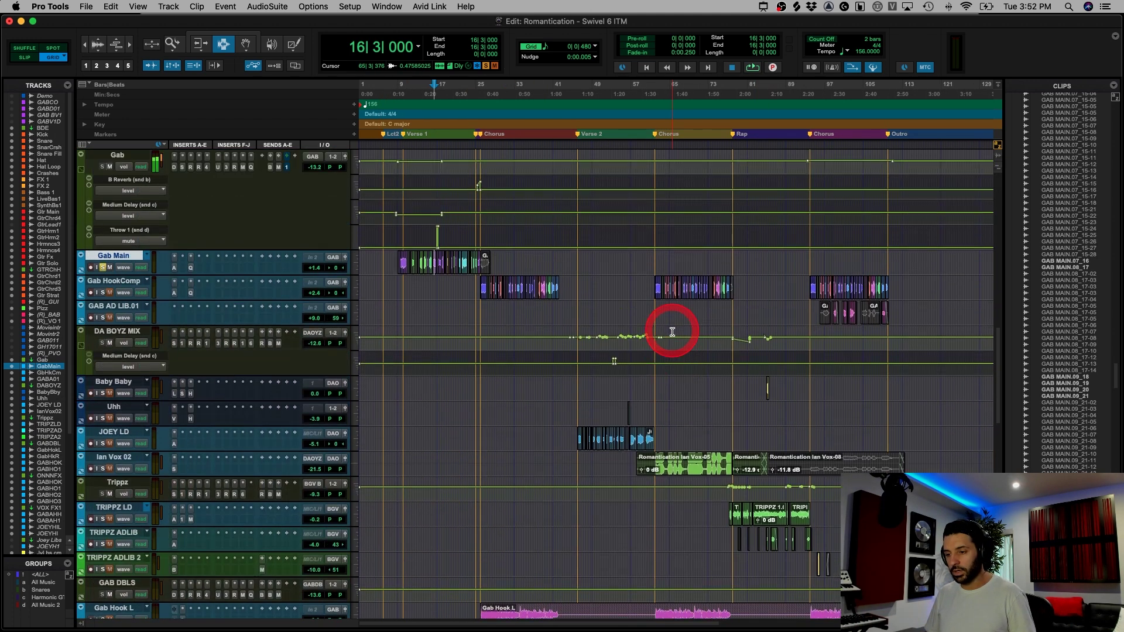
{"action": "left_click", "coordinate": [478, 299]}
{"action": "key", "text": "super+bracketright"}
{"action": "key", "text": "super+bracketleft"}
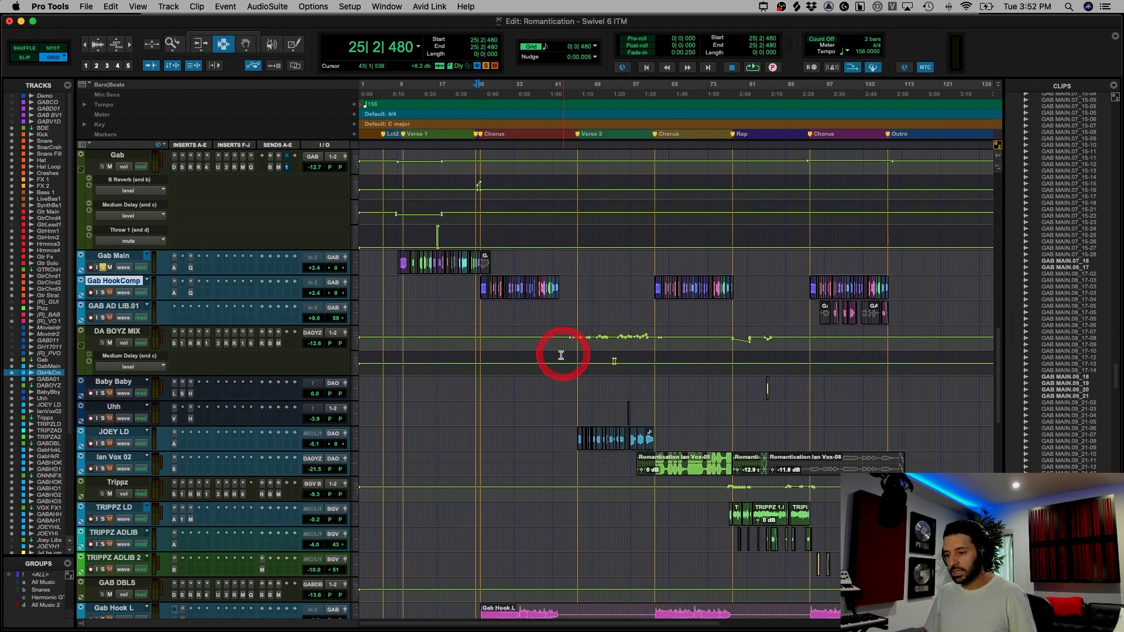
{"action": "left_click_drag", "start_coordinate": [550, 379], "coordinate": [791, 473]}
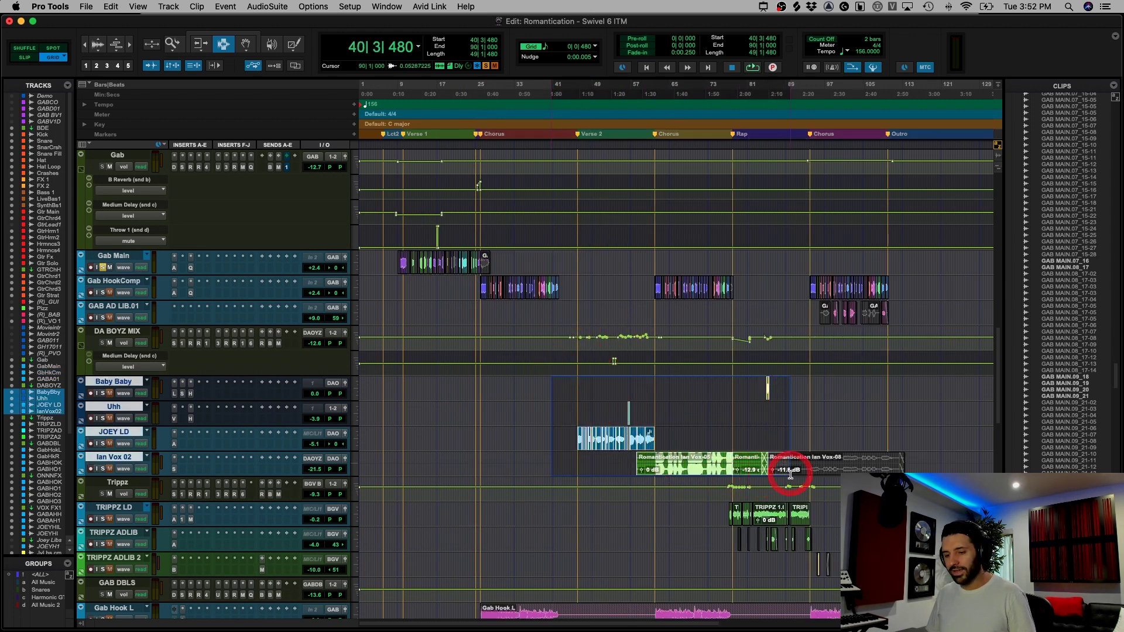
- Highlight the JOEY LD clips from 45|4|480 to 56|1|000 and set the playback start at 46|1|480
{"action": "left_click", "coordinate": [652, 442]}
{"action": "key", "text": "super+bracketright"}
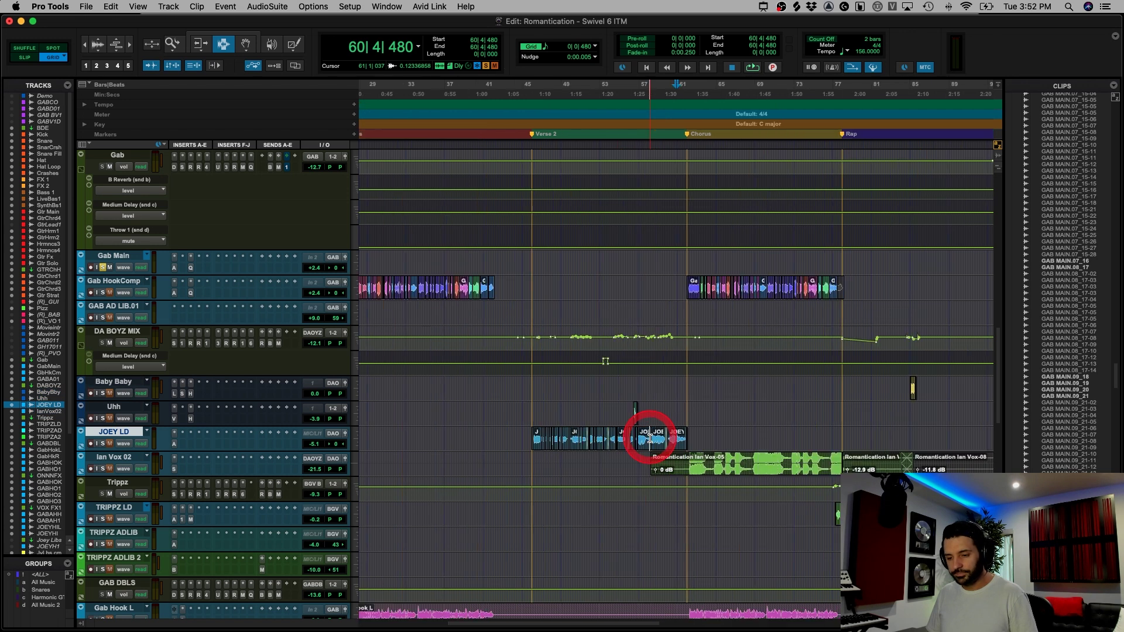
{"action": "key", "text": "super+bracketleft"}
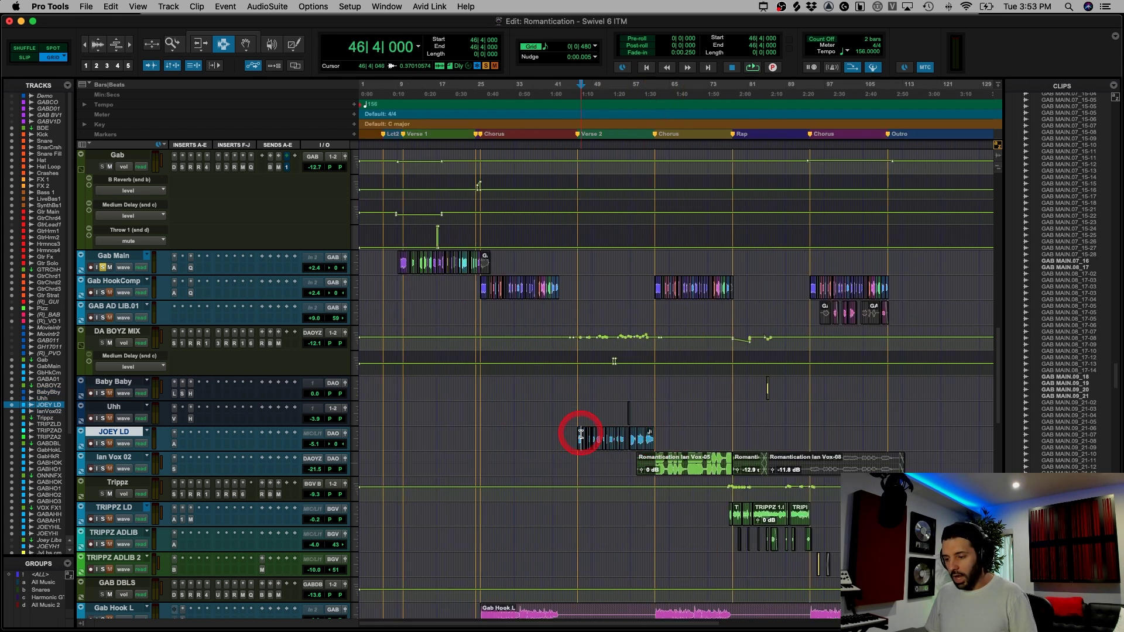
{"action": "key", "text": "super+bracketright"}
{"action": "key", "text": "super+bracketright"}
{"action": "left_click_drag", "start_coordinate": [661, 441], "coordinate": [854, 439]}
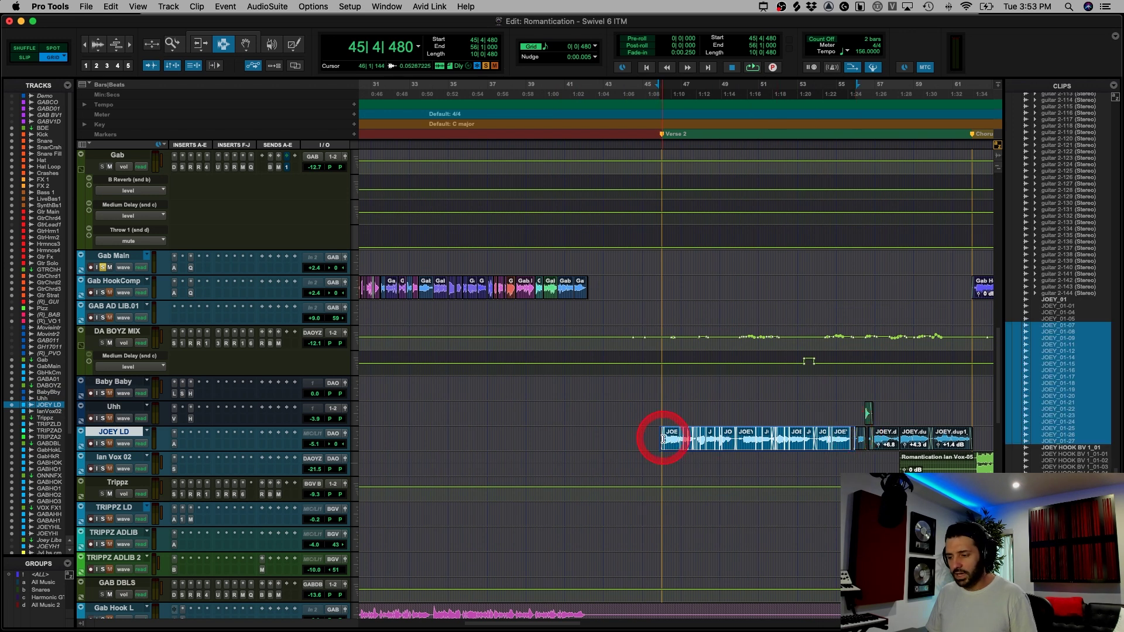
{"action": "left_click", "coordinate": [663, 439]}
- Solo JOEY LD and audition it from 46|1|480 with the DA BOYZ MIX inserts and sends switched off and back on
{"action": "left_click", "coordinate": [174, 446]}
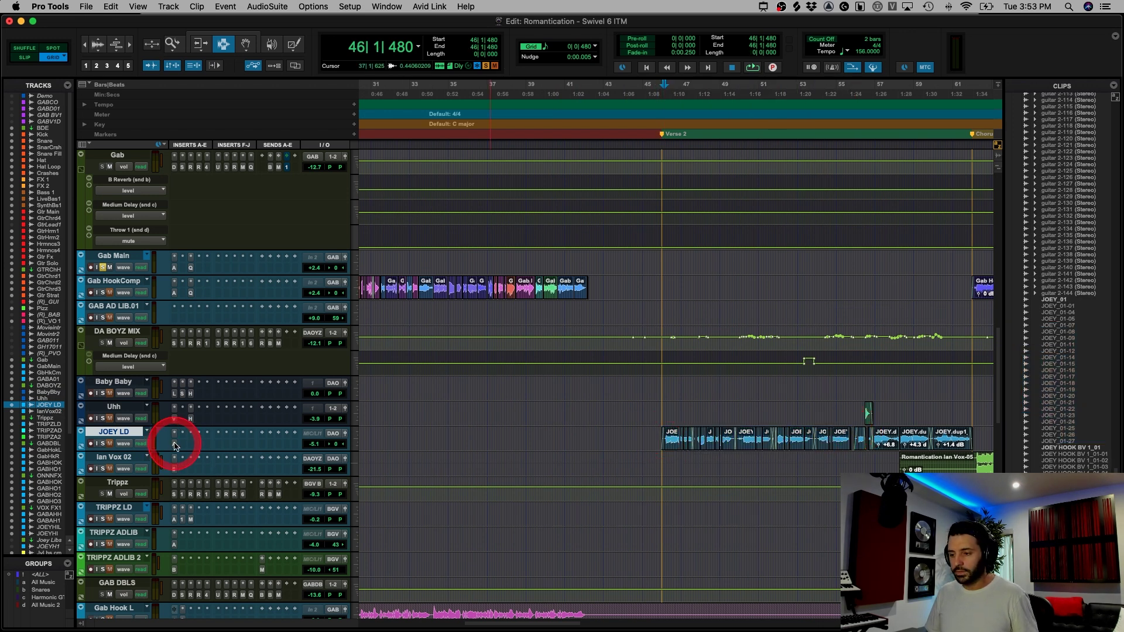
{"action": "left_click", "coordinate": [175, 446]}
{"action": "left_click", "coordinate": [175, 445]}
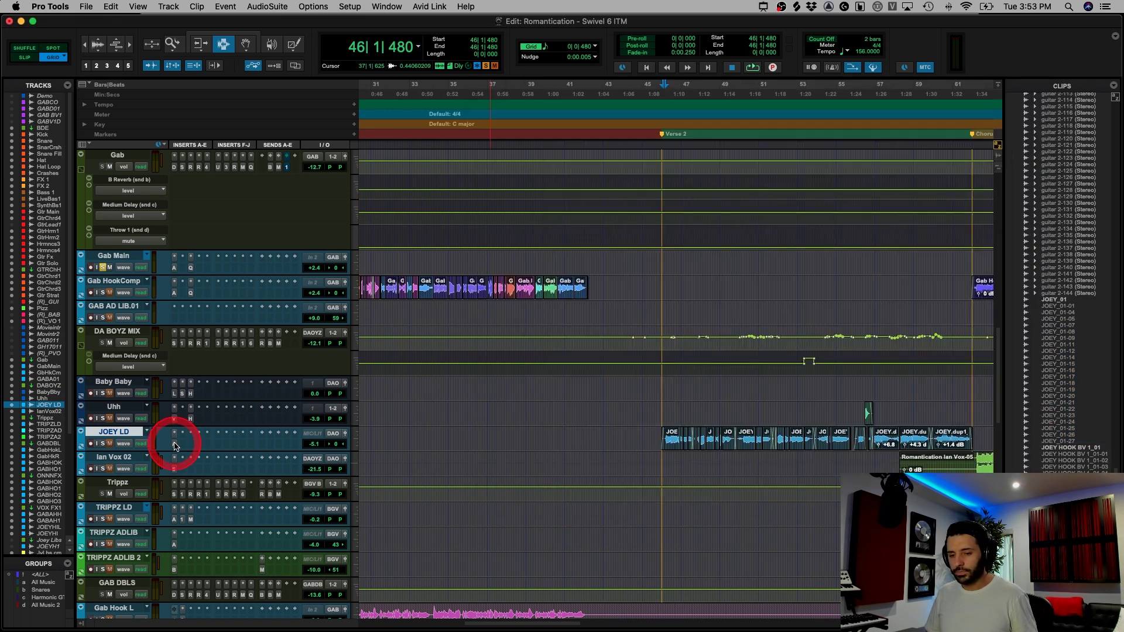
{"action": "left_click", "coordinate": [175, 345]}
{"action": "left_click", "coordinate": [174, 344]}
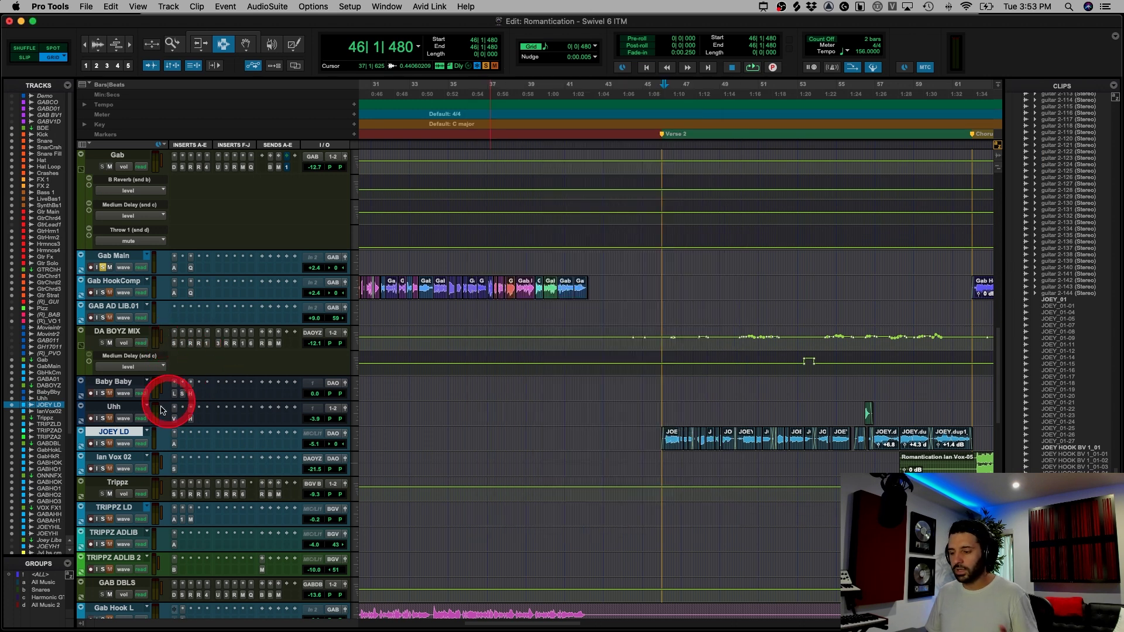
{"action": "left_click", "coordinate": [98, 449]}
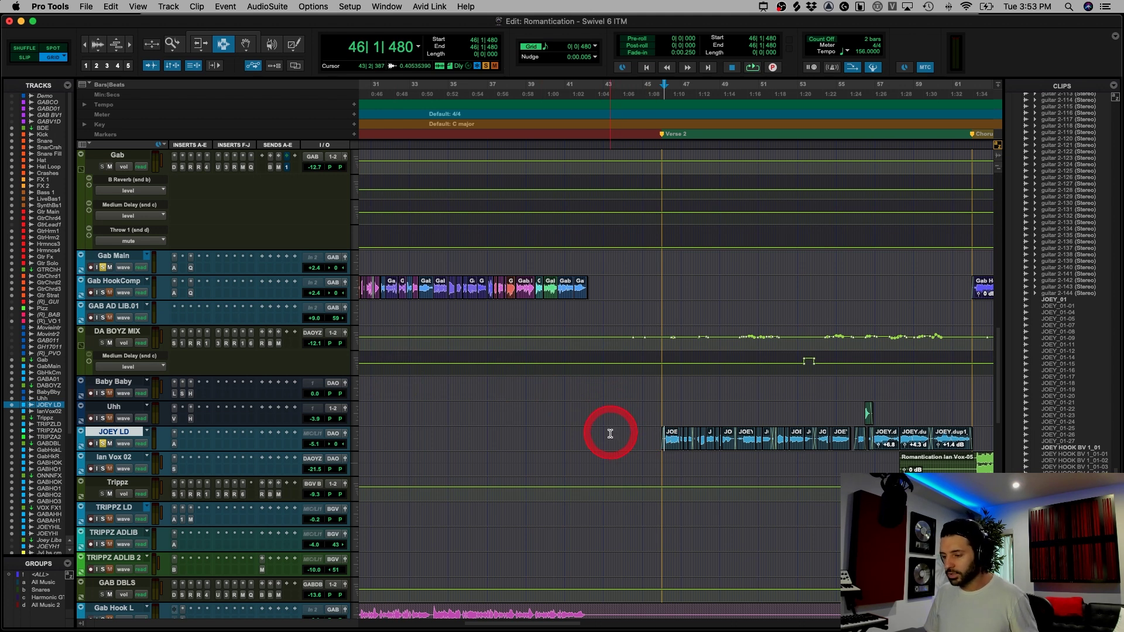
{"action": "key", "text": "space"}
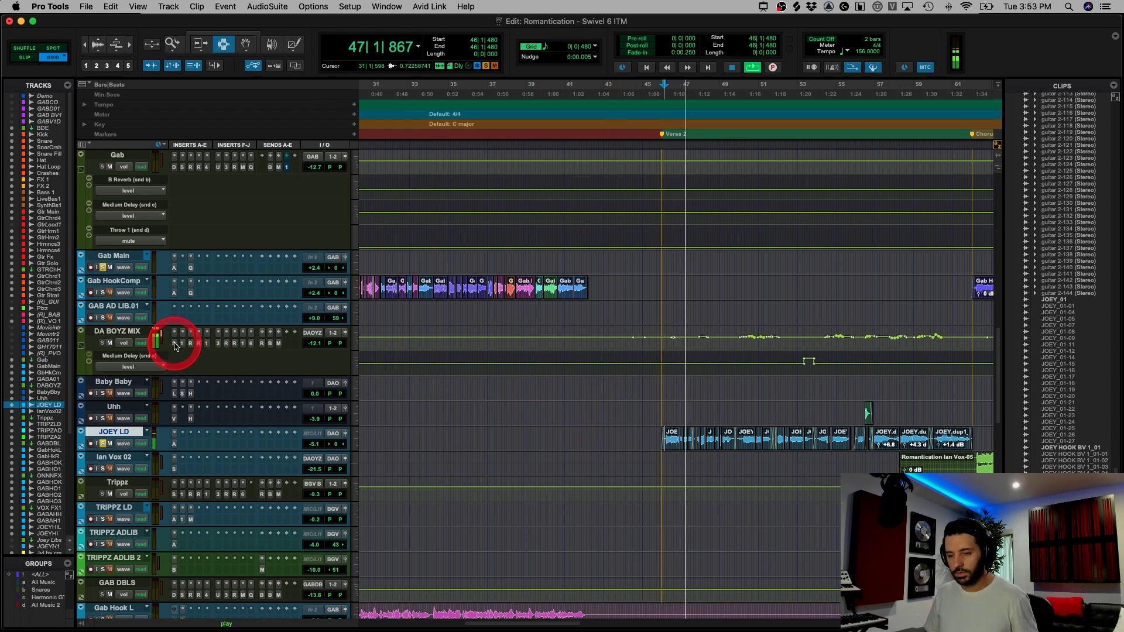
{"action": "mouse_move", "coordinate": [175, 346]}
{"action": "left_mouse_down"}
{"action": "mouse_move", "coordinate": [264, 344]}
{"action": "mouse_move", "coordinate": [174, 345]}
{"action": "left_mouse_up"}
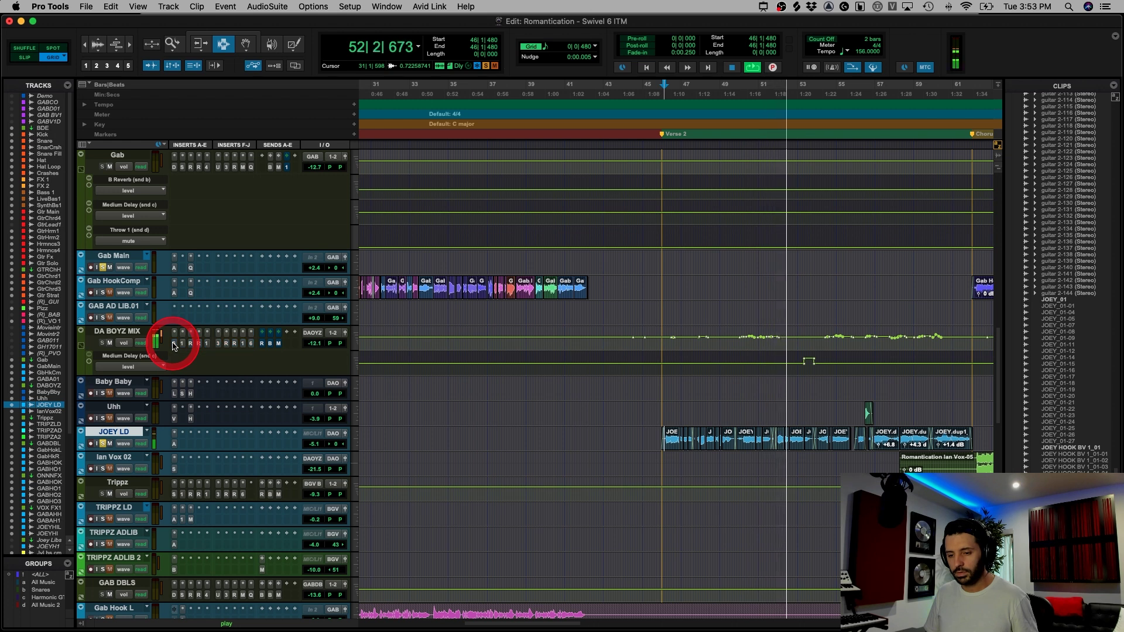
{"action": "left_click_drag", "start_coordinate": [181, 346], "coordinate": [263, 348]}
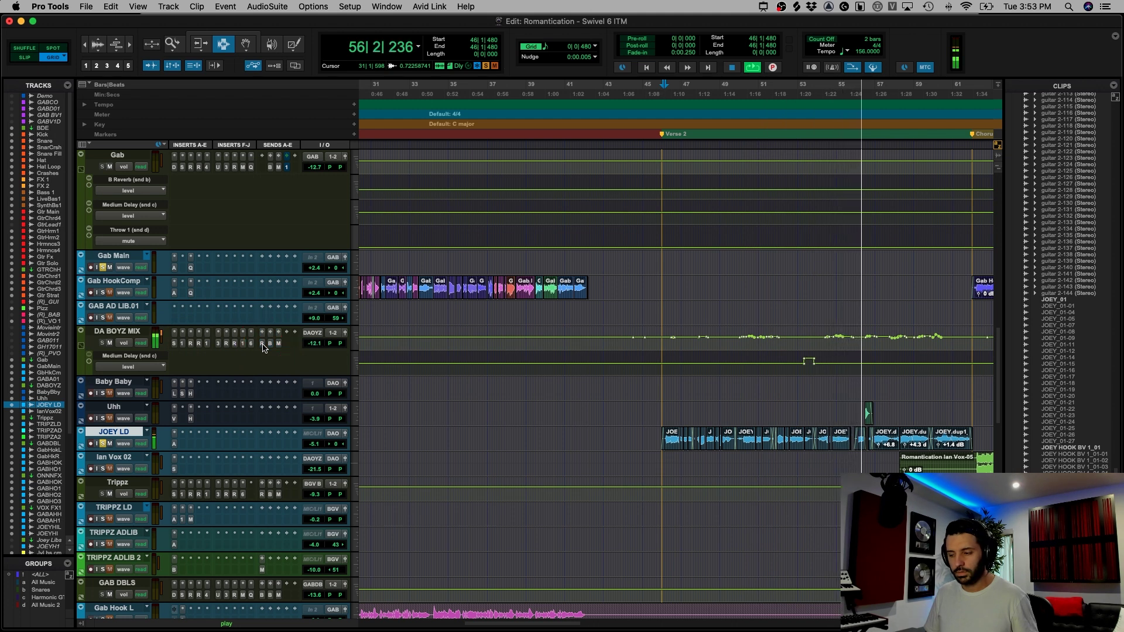
{"action": "left_click", "coordinate": [210, 369]}
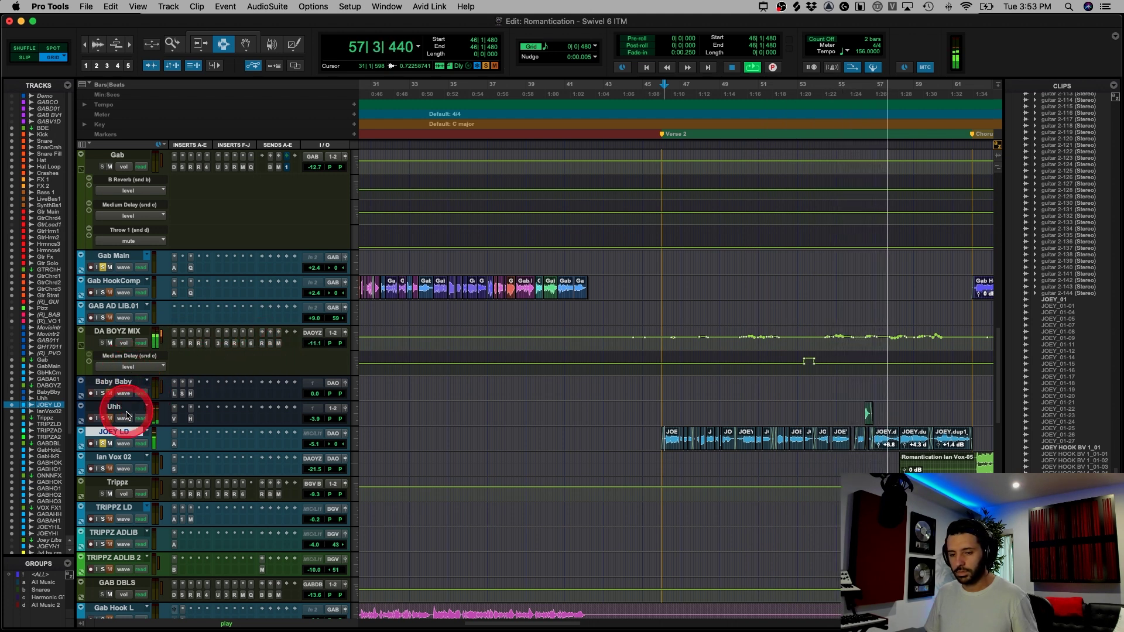
{"action": "key", "text": "space"}
- Set the playback start at 46|1|000 on JOEY LD and inspect the SSLChannel and dbx-160 inserts on DA BOYZ MIX
{"action": "left_click", "coordinate": [623, 422]}
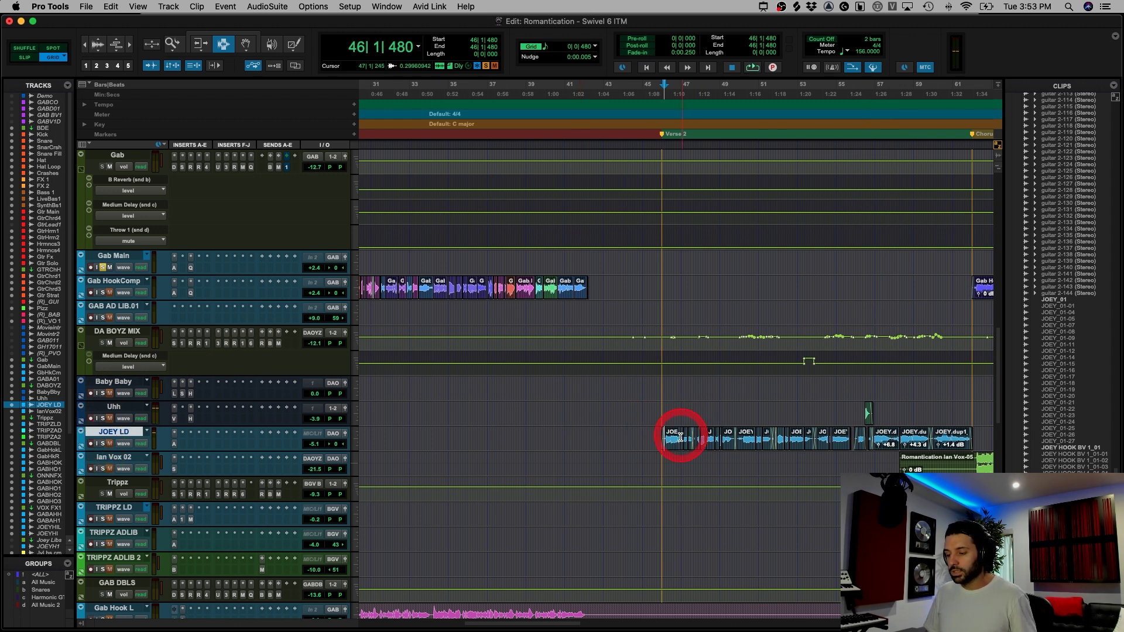
{"action": "key", "text": "super+bracketright"}
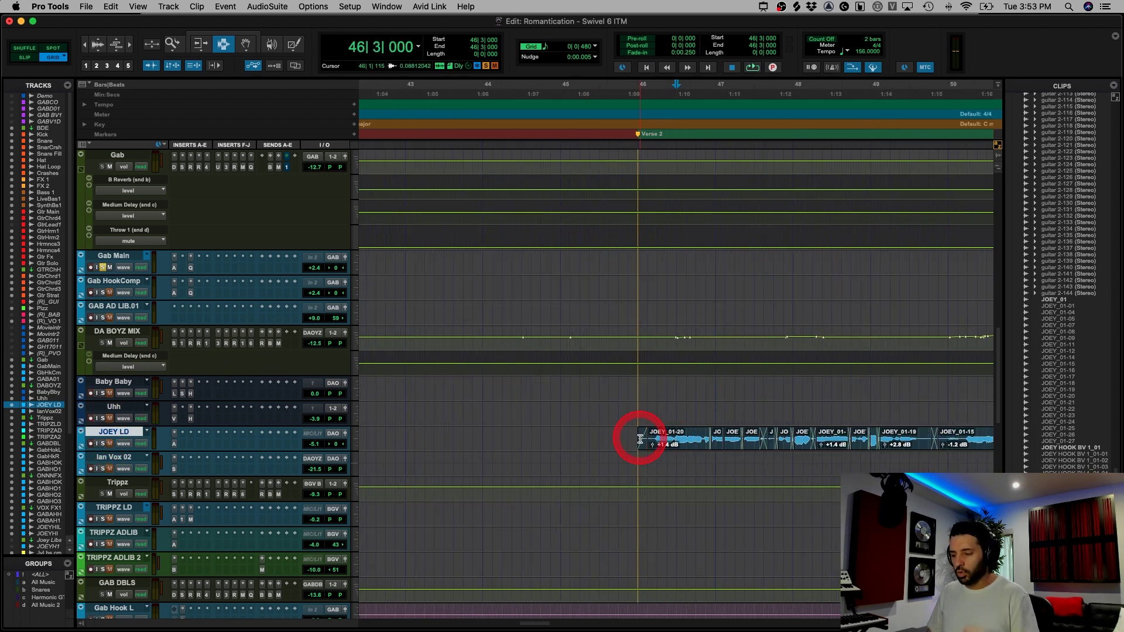
{"action": "left_click", "coordinate": [174, 343]}
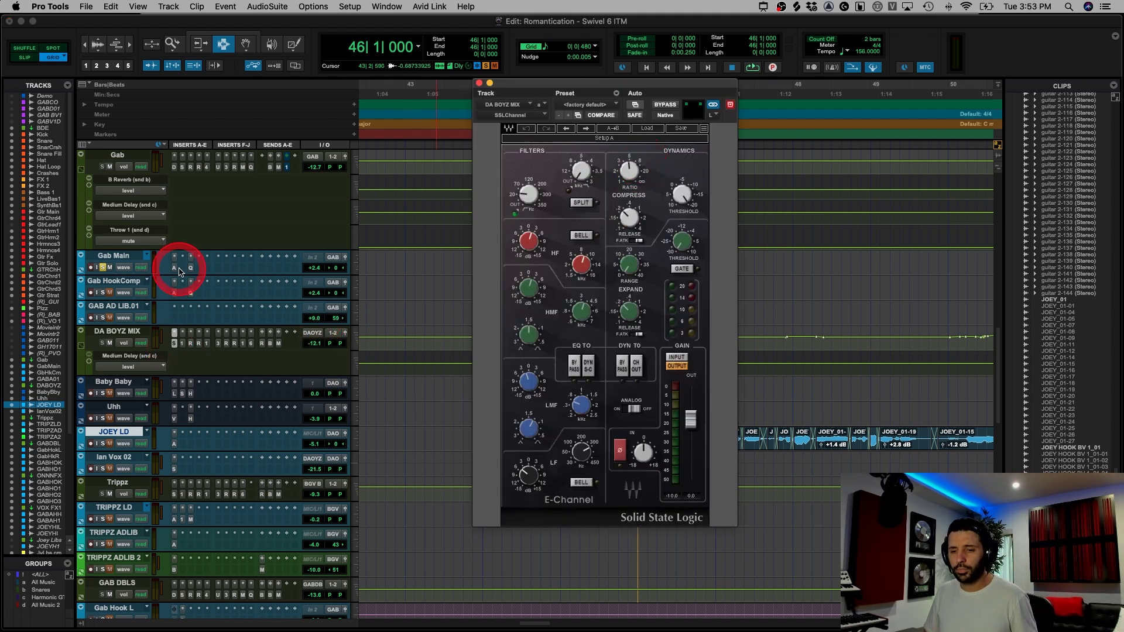
{"action": "left_click", "coordinate": [182, 344]}
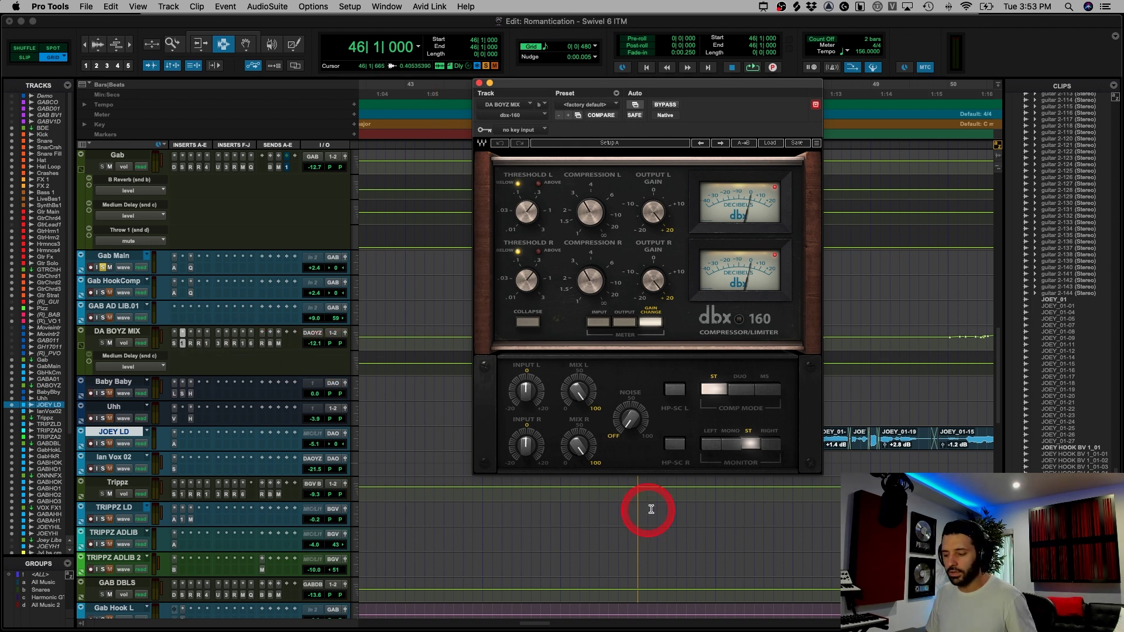
- Move the dbx-160 window aside, solo JOEY LD and audition the compressor with the DA BOYZ MIX inserts after it bypassed
{"action": "left_click_drag", "start_coordinate": [577, 85], "coordinate": [328, 38]}
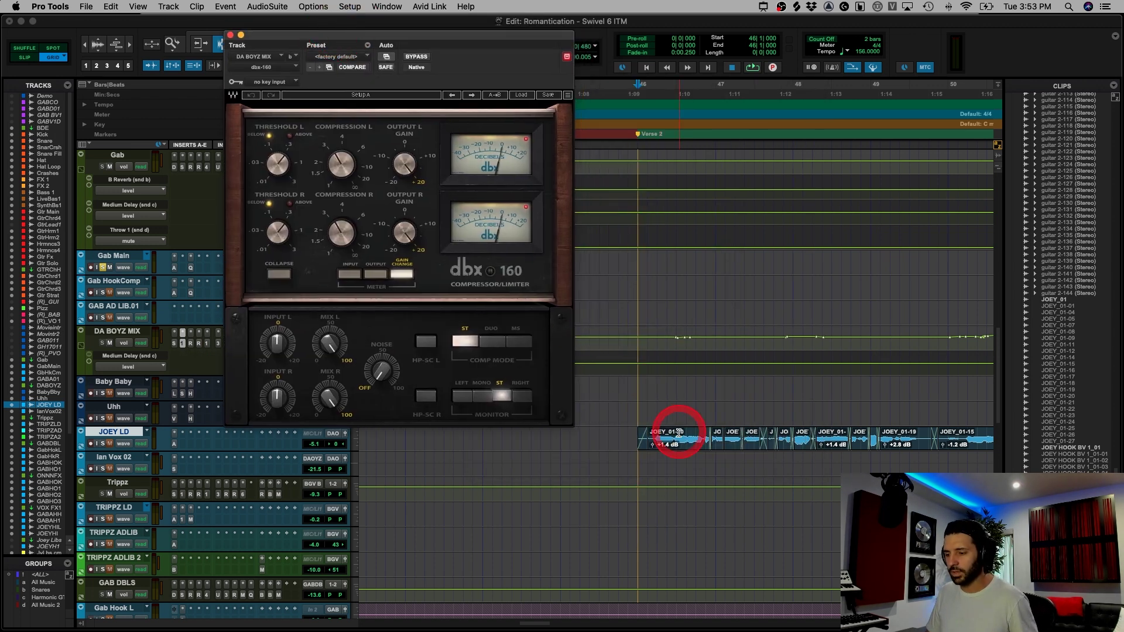
{"action": "key", "text": "space"}
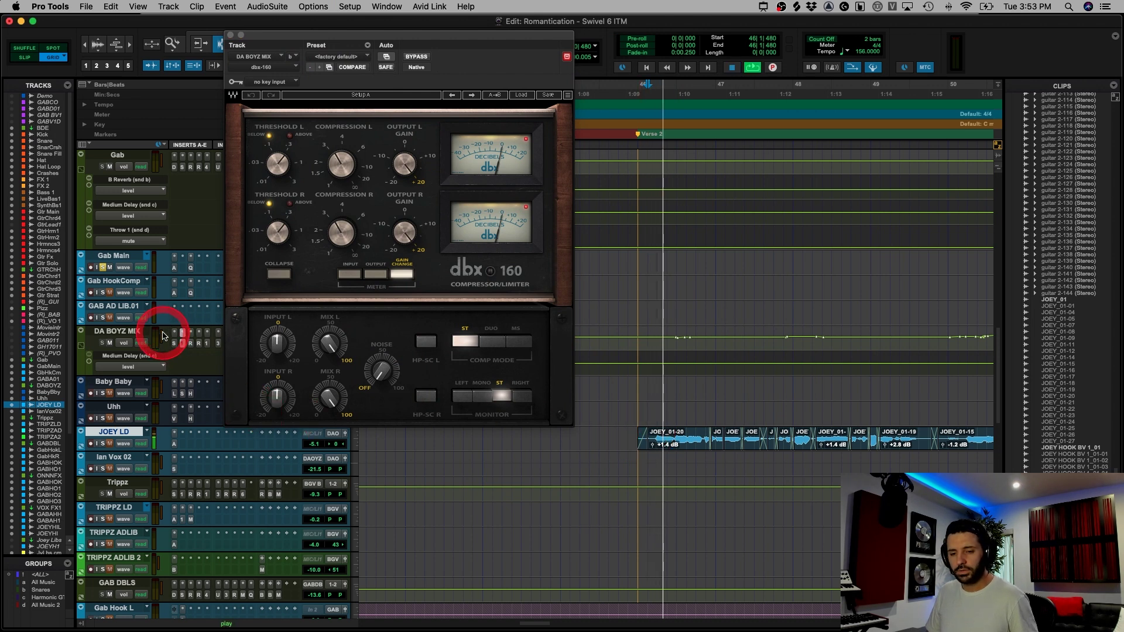
{"action": "key", "text": "space"}
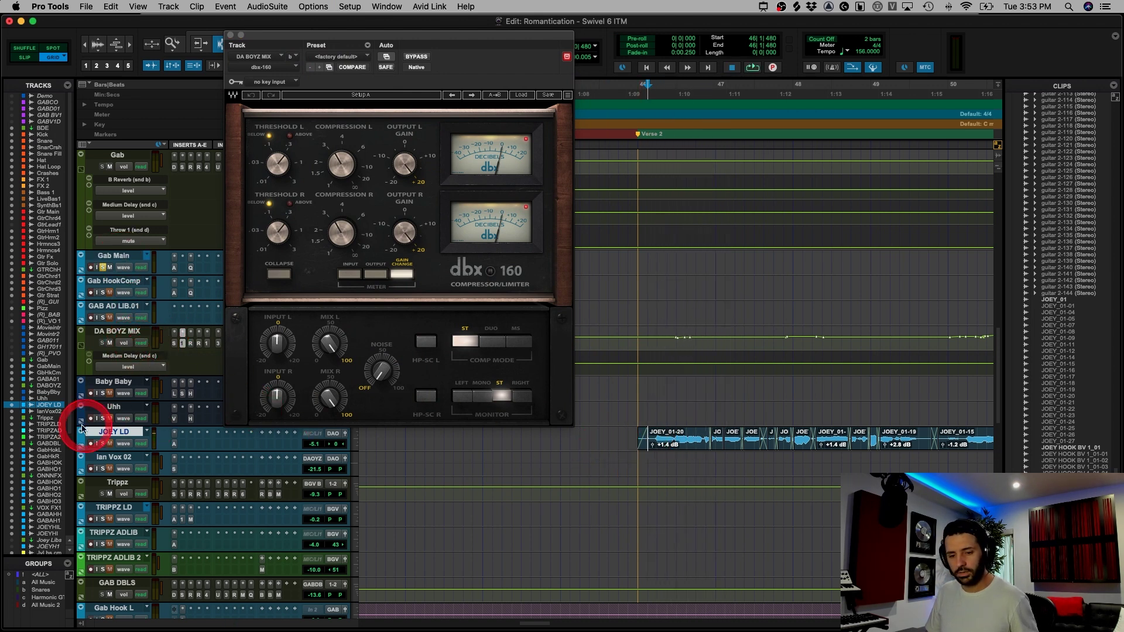
{"action": "left_click", "coordinate": [103, 443]}
{"action": "key", "text": "space"}
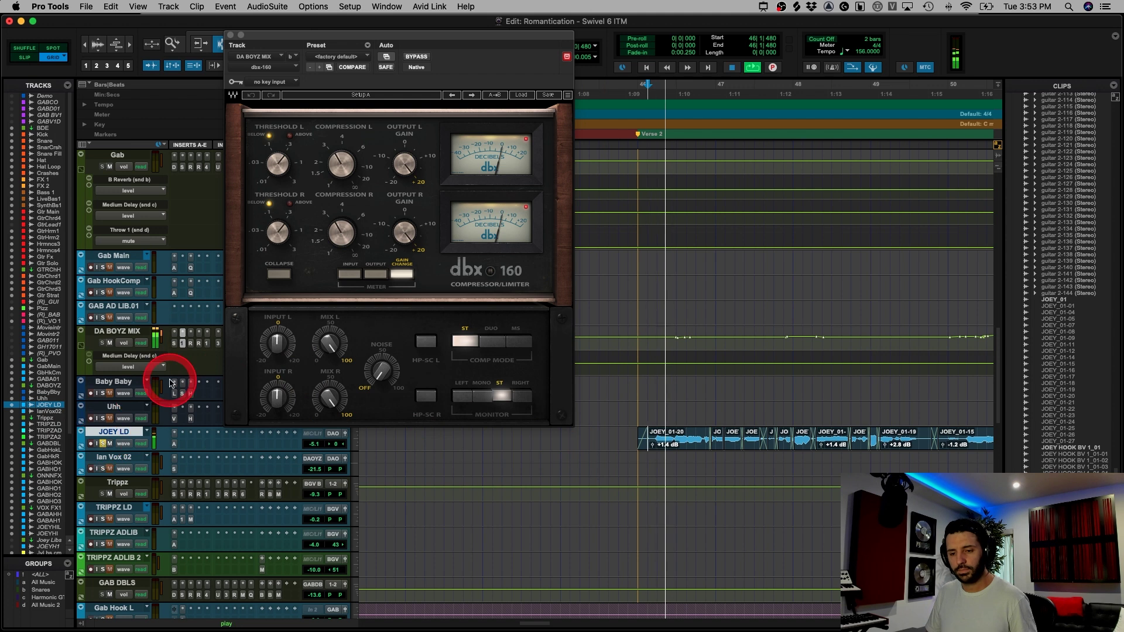
{"action": "left_click", "coordinate": [182, 345]}
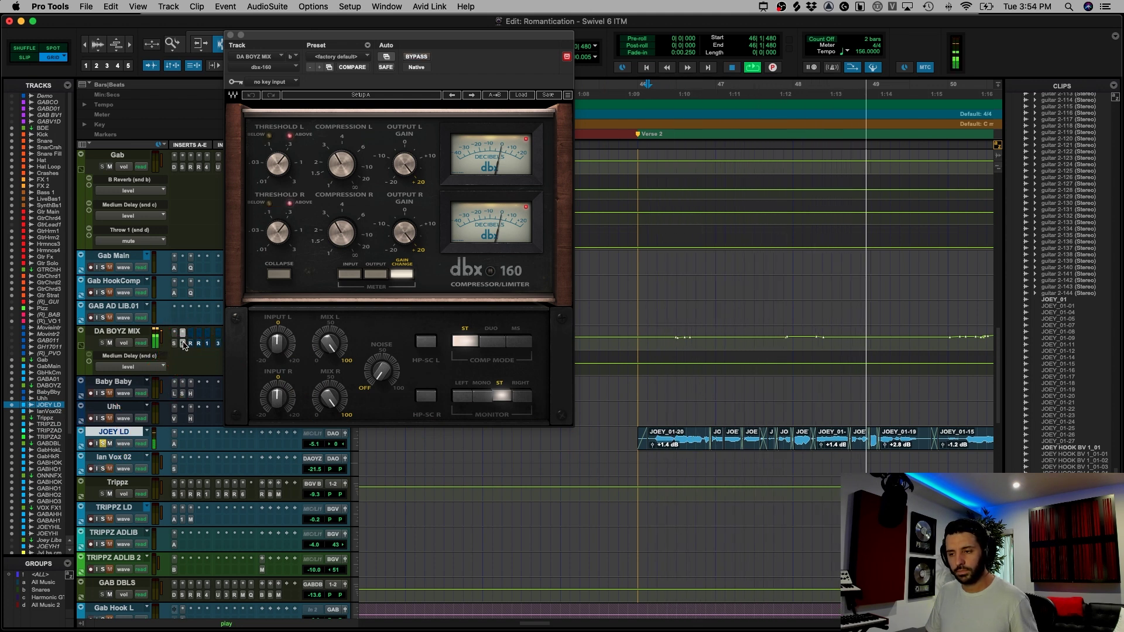
{"action": "left_click", "coordinate": [283, 298]}
{"action": "left_click_drag", "start_coordinate": [389, 241], "coordinate": [212, 363]}
- Open the RChannel insert on DA BOYZ MIX and audition JOEY LD with it enabled
{"action": "left_click", "coordinate": [190, 343]}
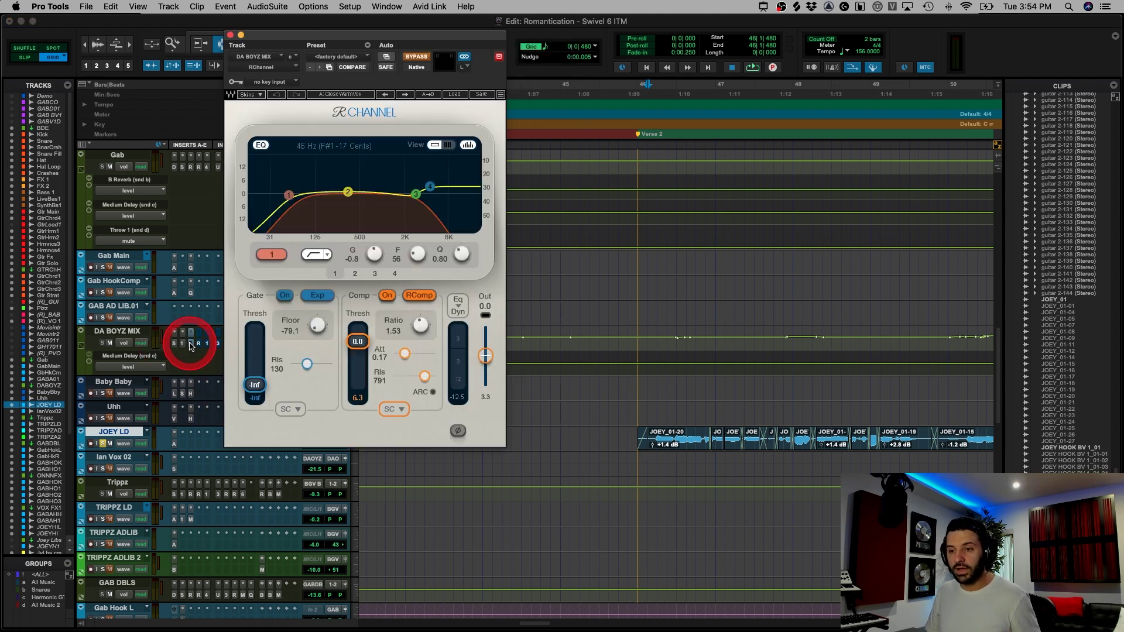
{"action": "key", "text": "space"}
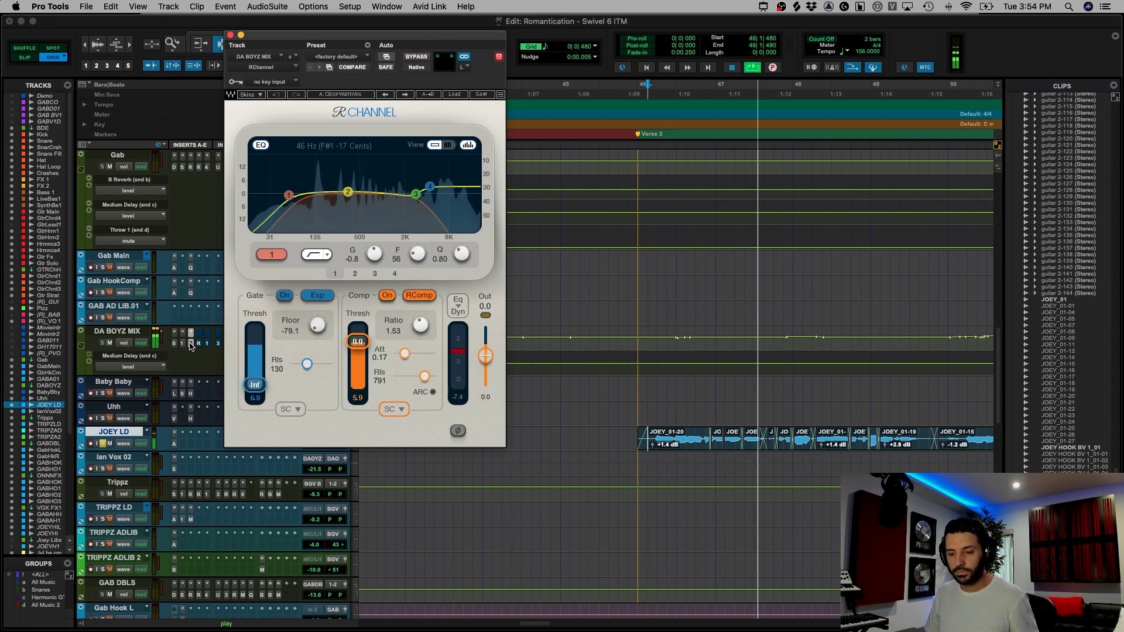
{"action": "key", "text": "space"}
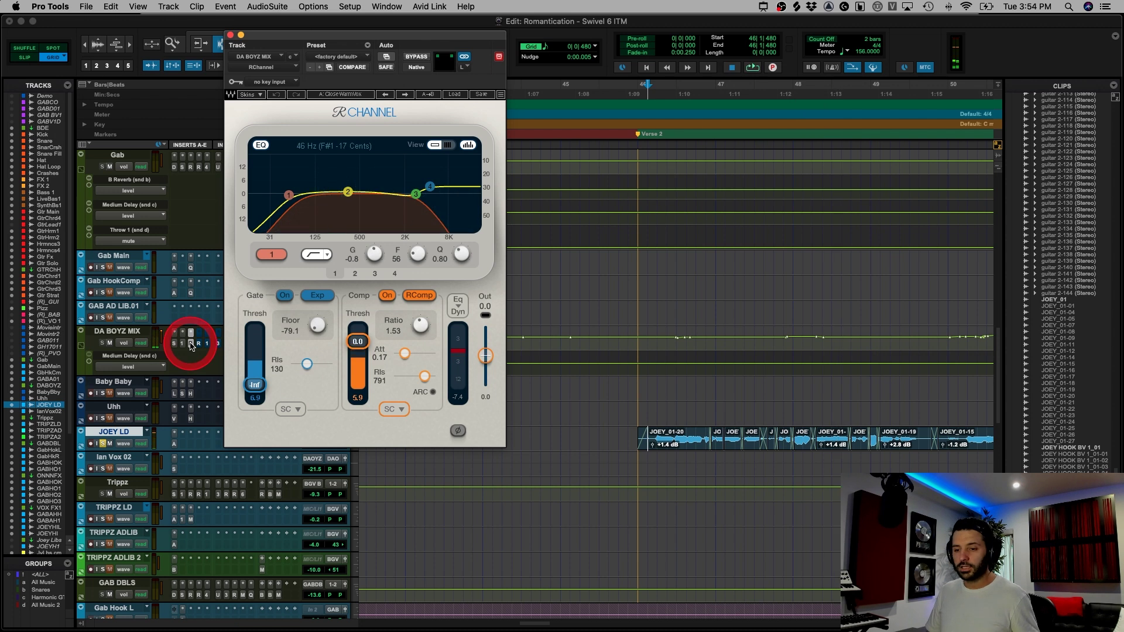
- Inspect the RDeEsser and C1 comp-sc inserts on DA BOYZ MIX, moving the C1 window clear of the insert slots
{"action": "left_click", "coordinate": [199, 344]}
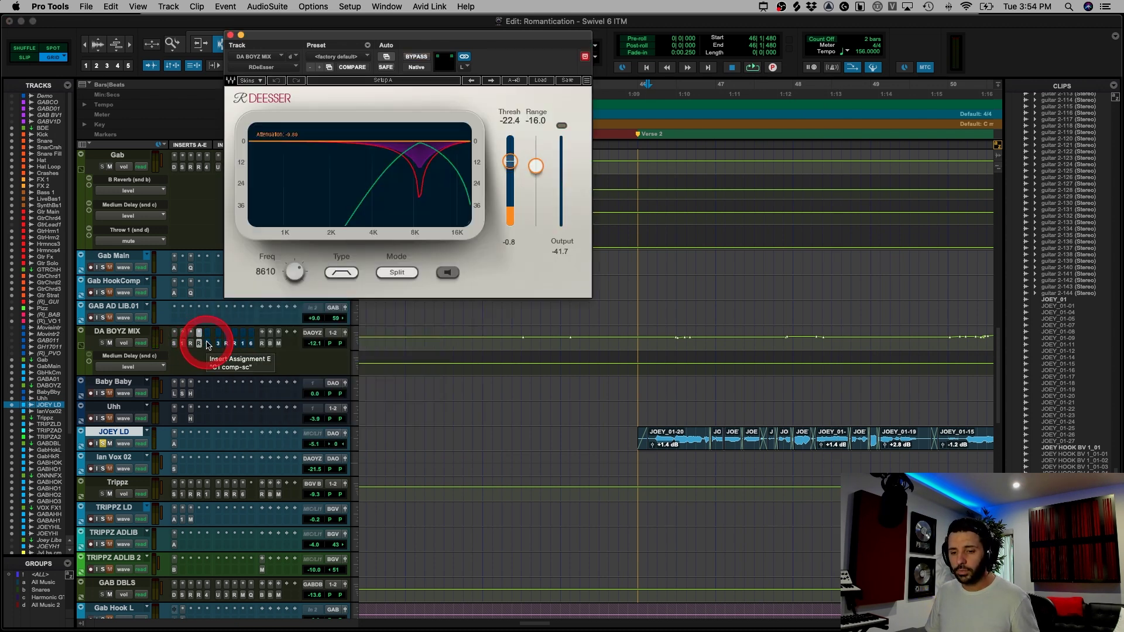
{"action": "left_click", "coordinate": [206, 344]}
{"action": "left_click_drag", "start_coordinate": [289, 33], "coordinate": [390, 15]}
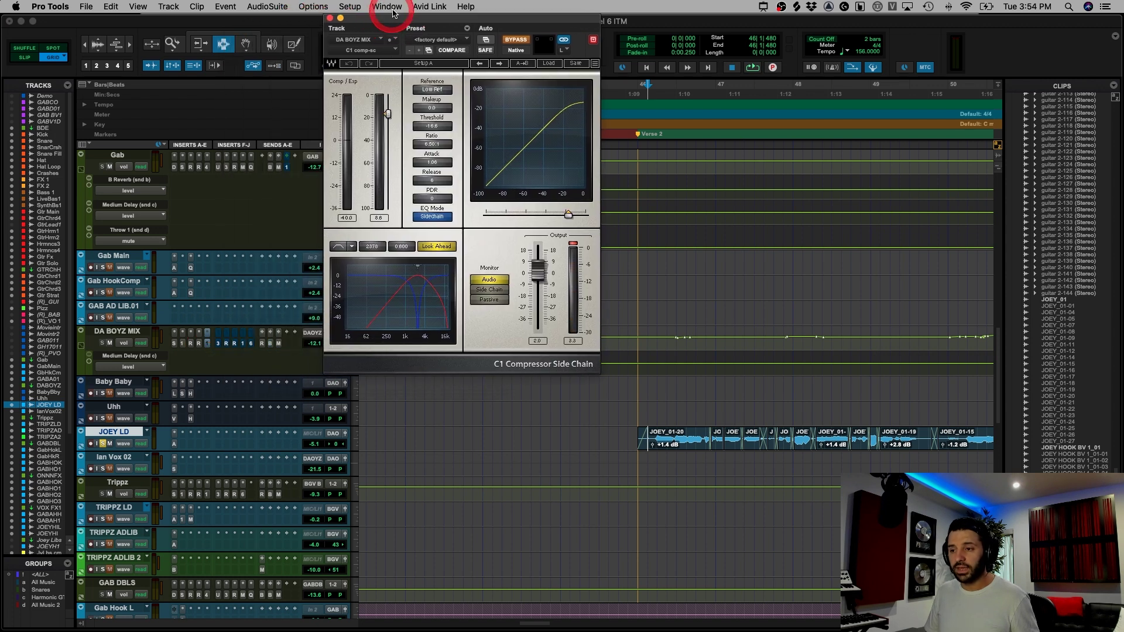
- Inspect the sidechain EQ in the C1 comp-sc insert on DA BOYZ MIX and take the plug-in out of bypass
{"action": "left_click", "coordinate": [495, 206]}
{"action": "left_click", "coordinate": [442, 318]}
{"action": "left_click_drag", "start_coordinate": [442, 318], "coordinate": [374, 252]}
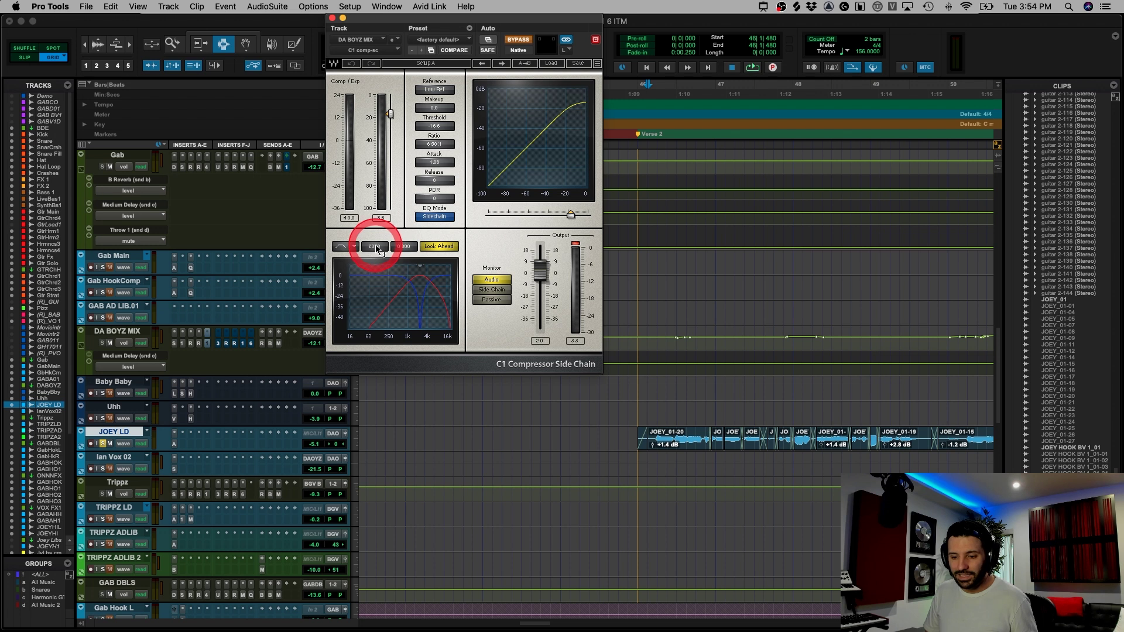
{"action": "mouse_move", "coordinate": [394, 148]}
{"action": "left_mouse_down"}
{"action": "mouse_move", "coordinate": [405, 196]}
{"action": "mouse_move", "coordinate": [275, 238]}
{"action": "mouse_move", "coordinate": [246, 304]}
{"action": "mouse_move", "coordinate": [208, 345]}
{"action": "mouse_move", "coordinate": [224, 346]}
{"action": "left_mouse_up"}
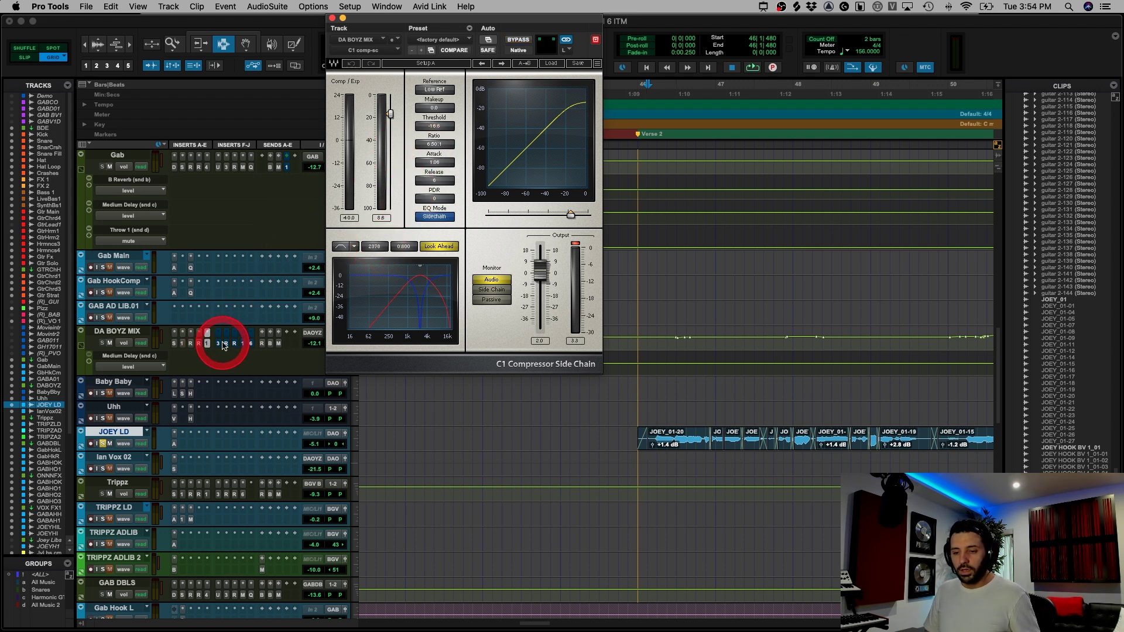
- Open the VEQ3 insert on DA BOYZ MIX, enable it and audition JOEY LD while toggling it in and out
{"action": "left_click", "coordinate": [217, 345]}
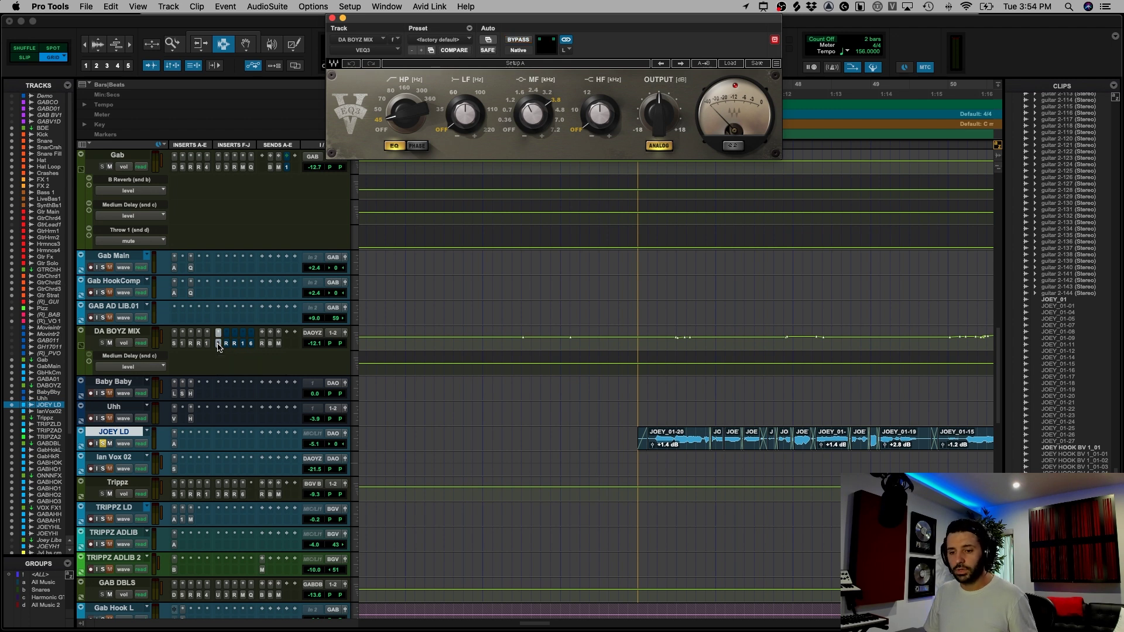
{"action": "key", "text": "space"}
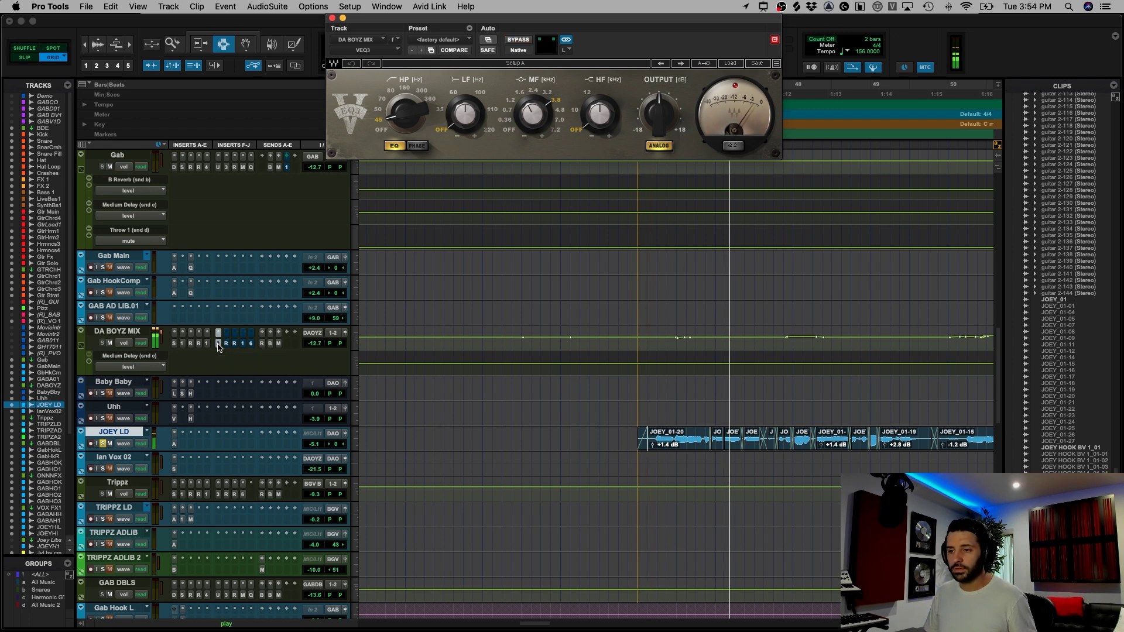
{"action": "key", "text": "space"}
{"action": "key", "text": "space"}
{"action": "left_click", "coordinate": [219, 345]}
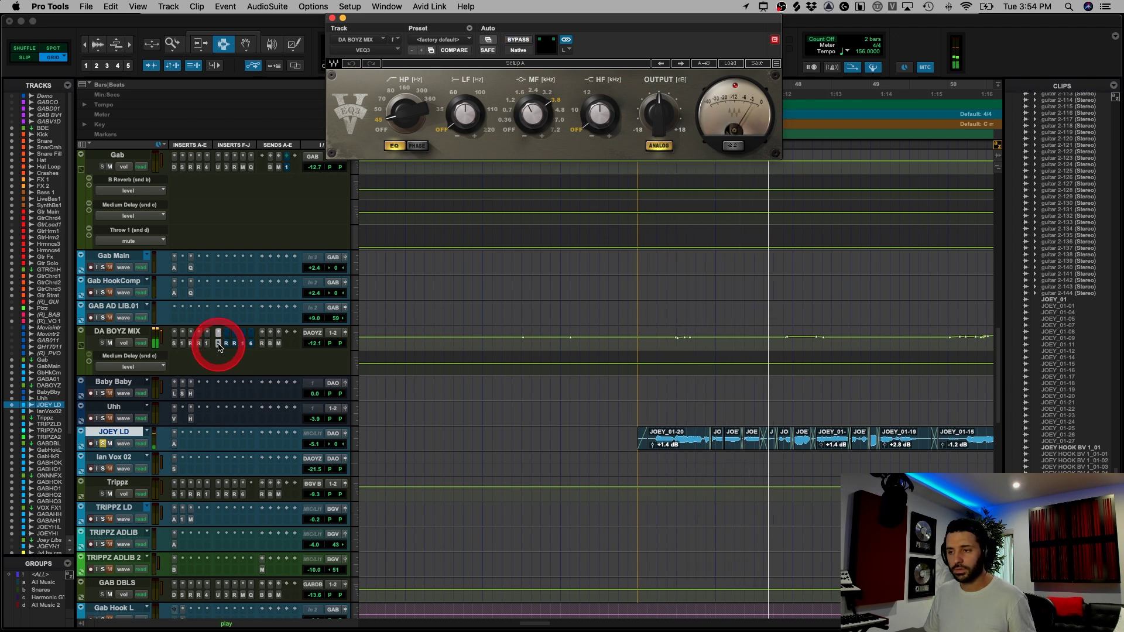
{"action": "left_click", "coordinate": [258, 320]}
{"action": "left_click", "coordinate": [573, 84]}
{"action": "key", "text": "space"}
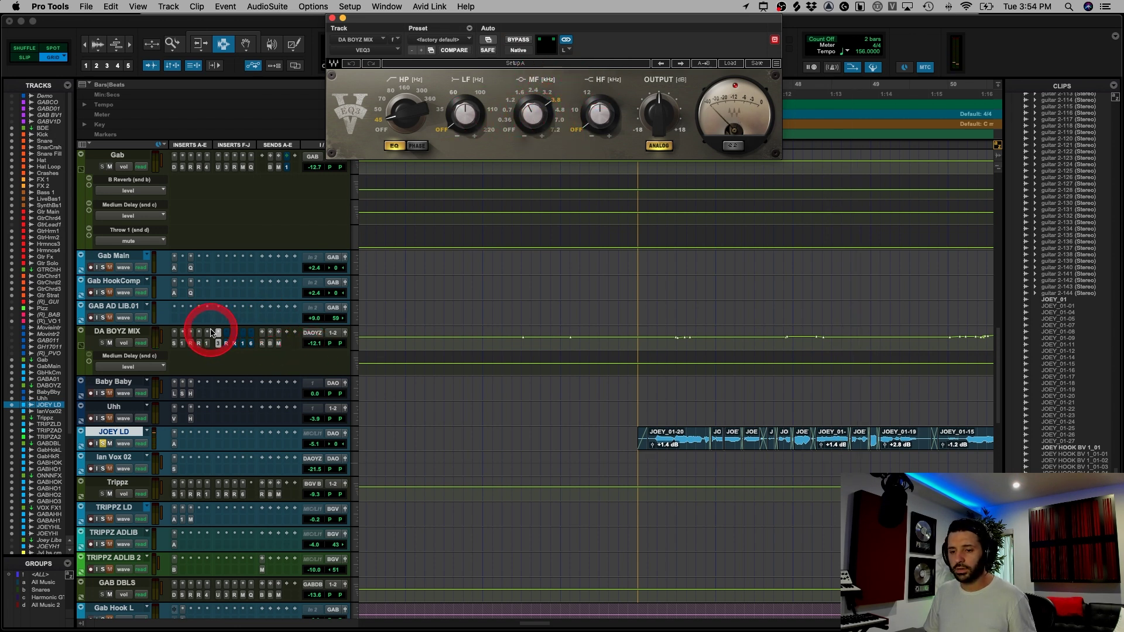
- Inspect the second RDeEsser and the RVox inserts on DA BOYZ MIX and enable both
{"action": "left_click", "coordinate": [226, 345]}
{"action": "left_click", "coordinate": [227, 345]}
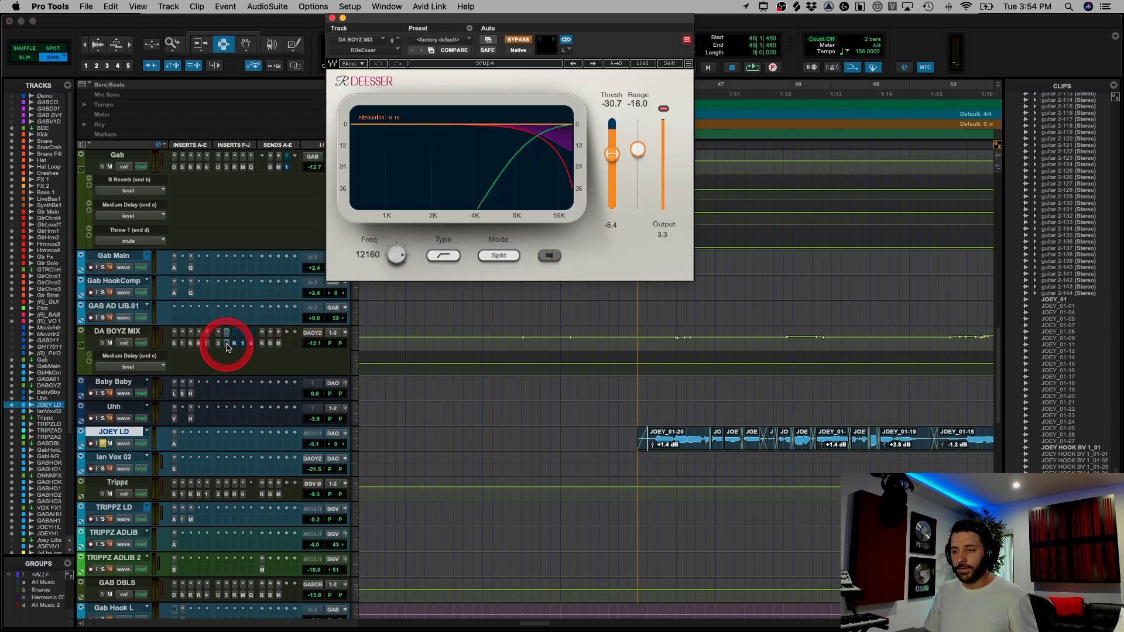
{"action": "left_click", "coordinate": [235, 344]}
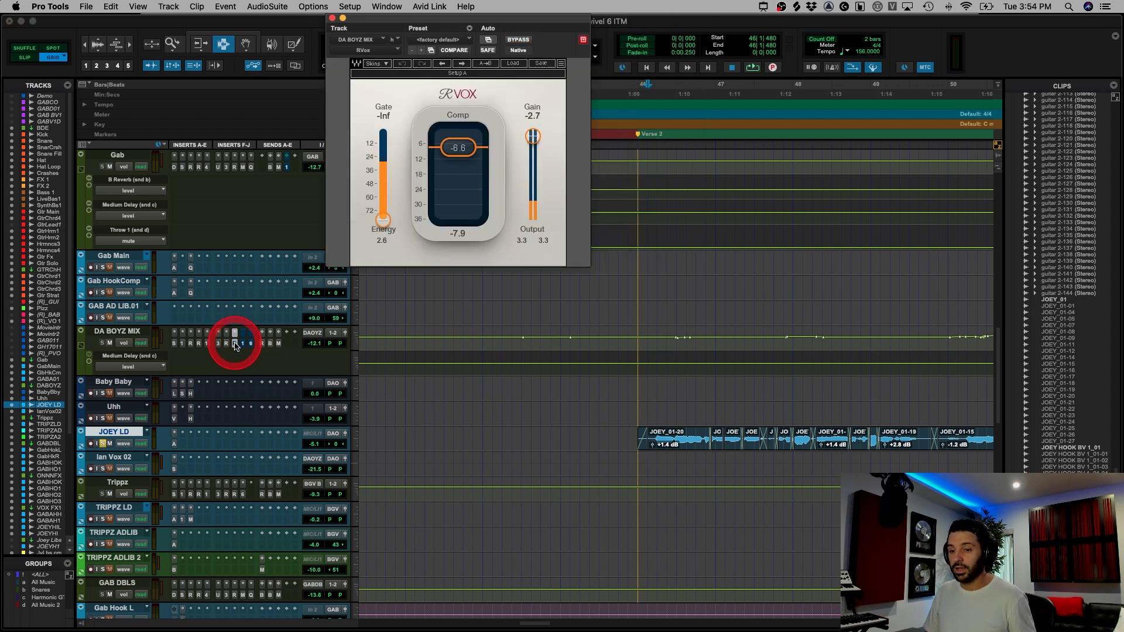
- Enable the EQ3 1-Band insert on DA BOYZ MIX, examine its high-pass filter and move its window clear of the insert slots
{"action": "left_click", "coordinate": [243, 345]}
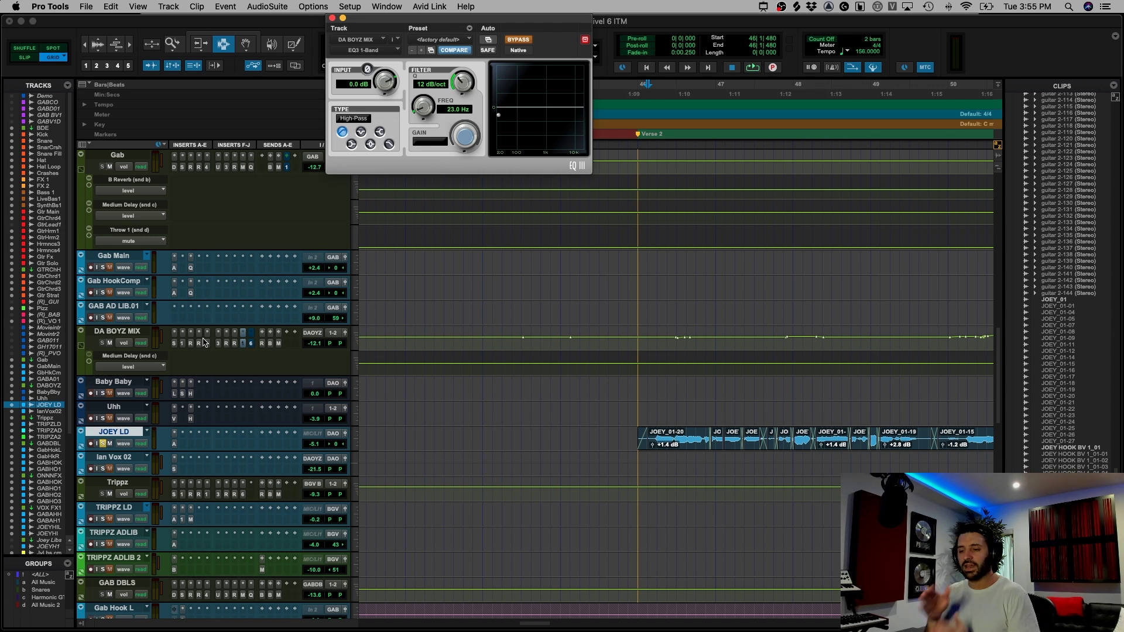
{"action": "left_click", "coordinate": [244, 345]}
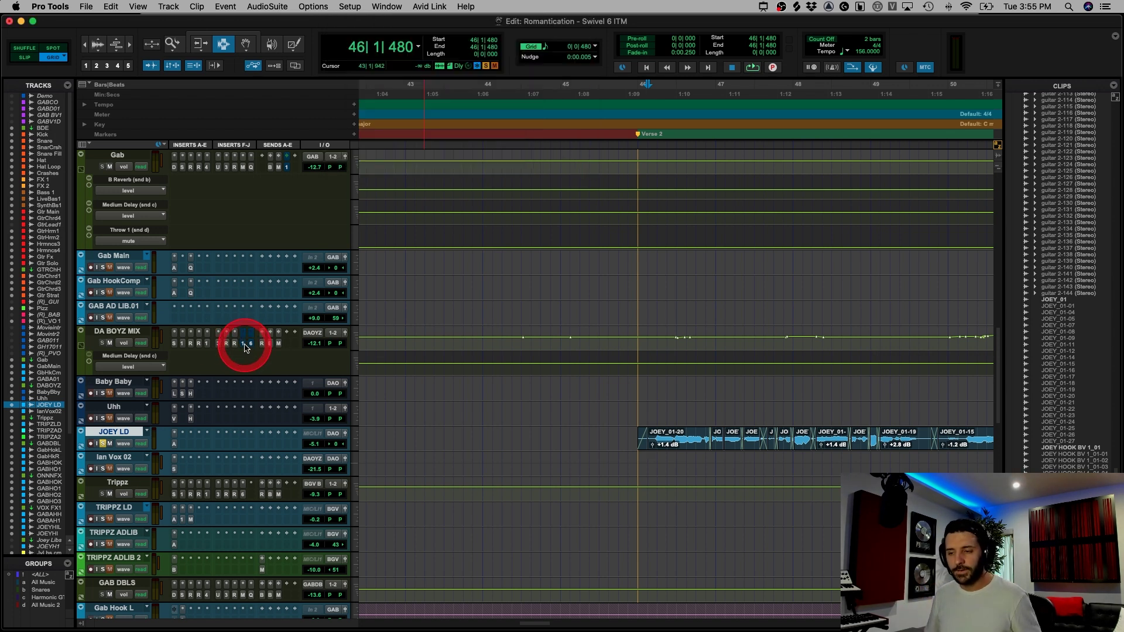
{"action": "left_click", "coordinate": [245, 346]}
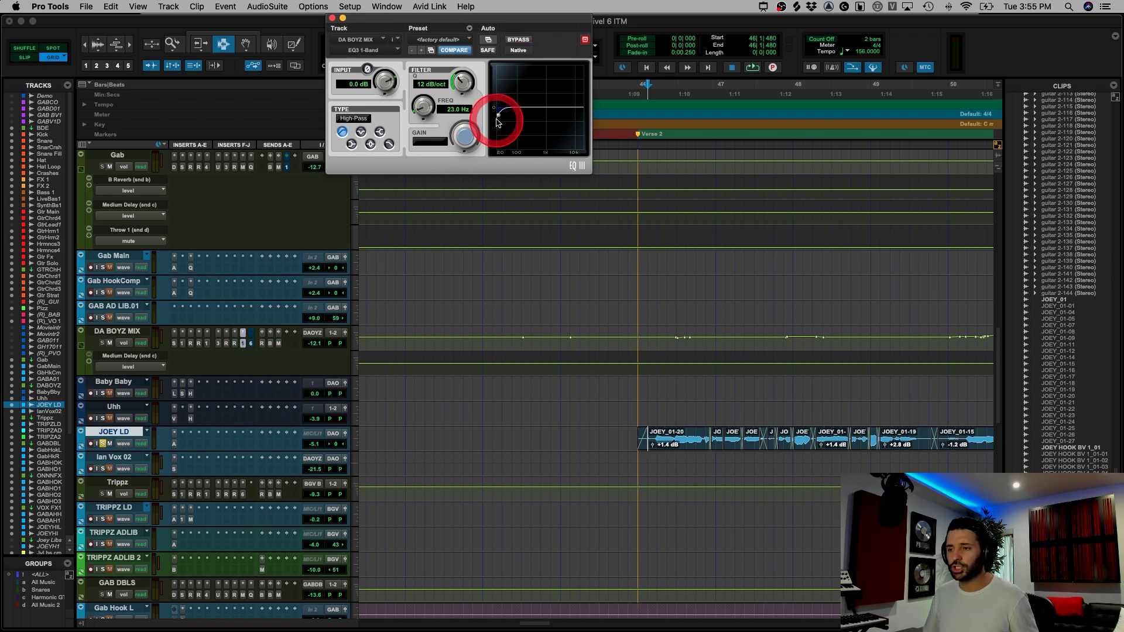
{"action": "left_click_drag", "start_coordinate": [496, 122], "coordinate": [298, 391]}
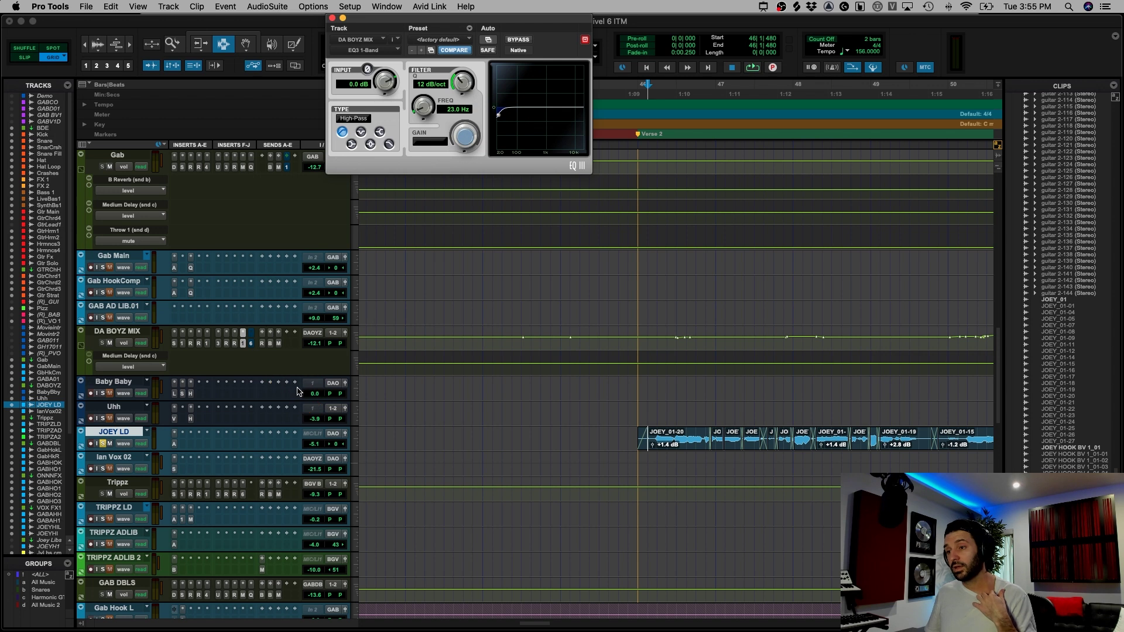
{"action": "mouse_move", "coordinate": [286, 389]}
{"action": "left_mouse_down"}
{"action": "mouse_move", "coordinate": [270, 362]}
{"action": "mouse_move", "coordinate": [398, 107]}
{"action": "left_mouse_up"}
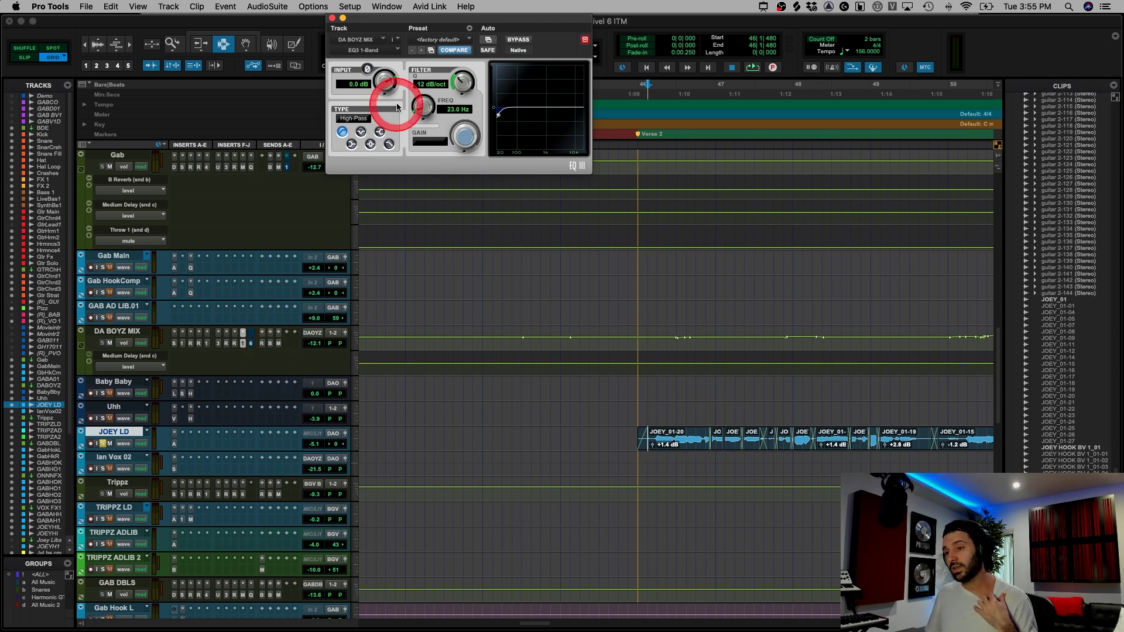
{"action": "left_click_drag", "start_coordinate": [406, 20], "coordinate": [485, 125]}
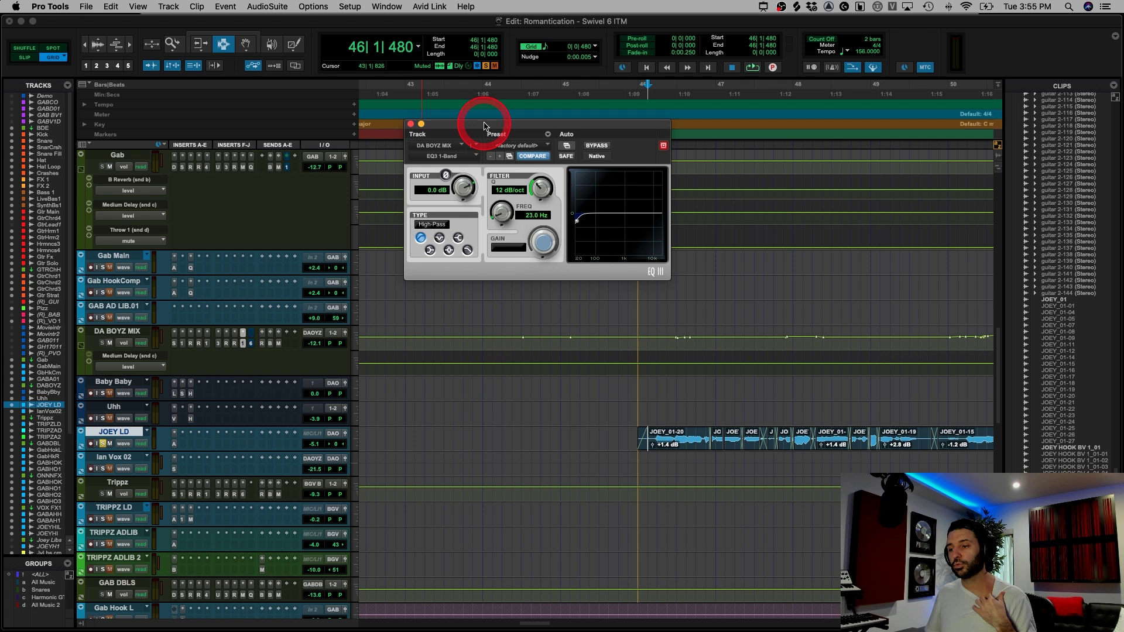
- Open the C6 insert on DA BOYZ MIX and audition JOEY LD while toggling its bypass, leaving the C6 enabled
{"action": "left_click", "coordinate": [252, 345]}
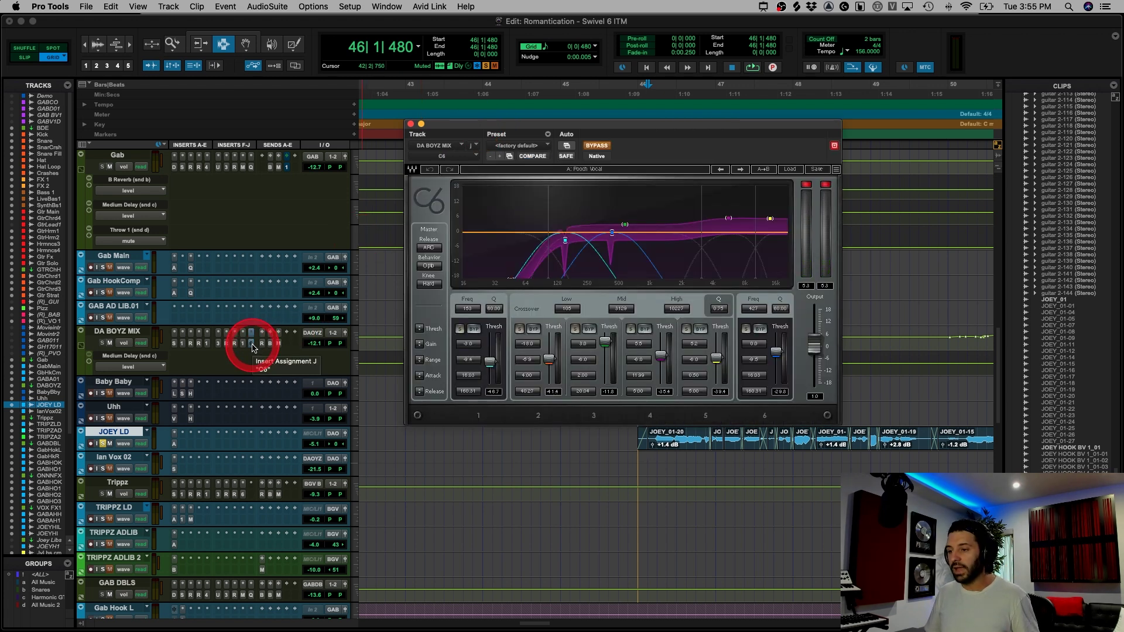
{"action": "left_click", "coordinate": [253, 349], "text": "super"}
{"action": "key", "text": "space"}
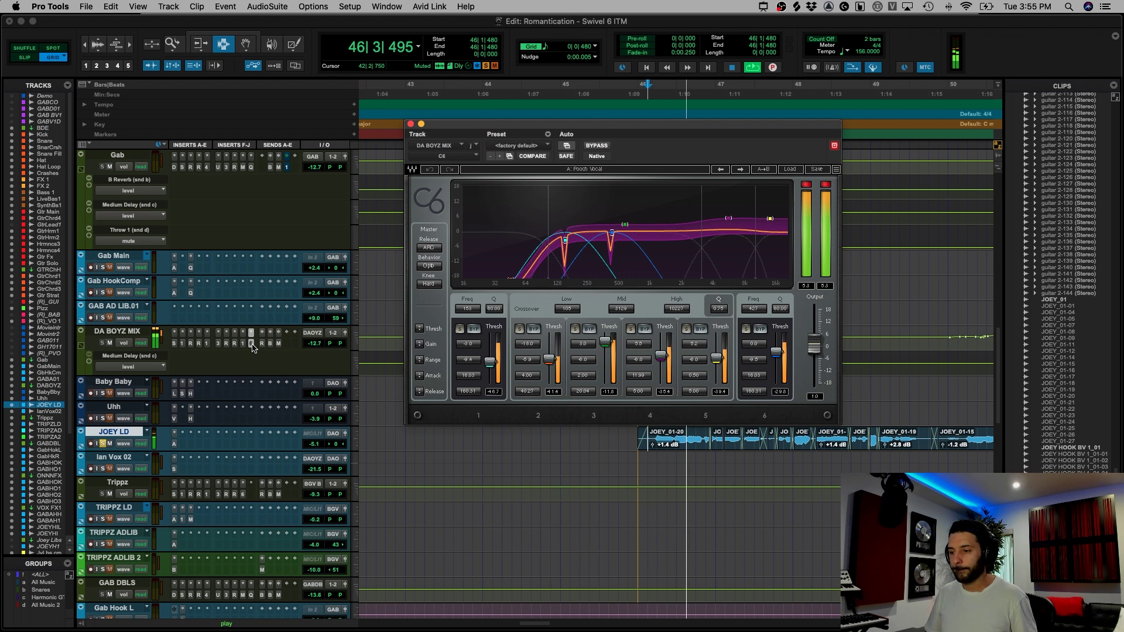
{"action": "left_click", "coordinate": [253, 349], "text": "super"}
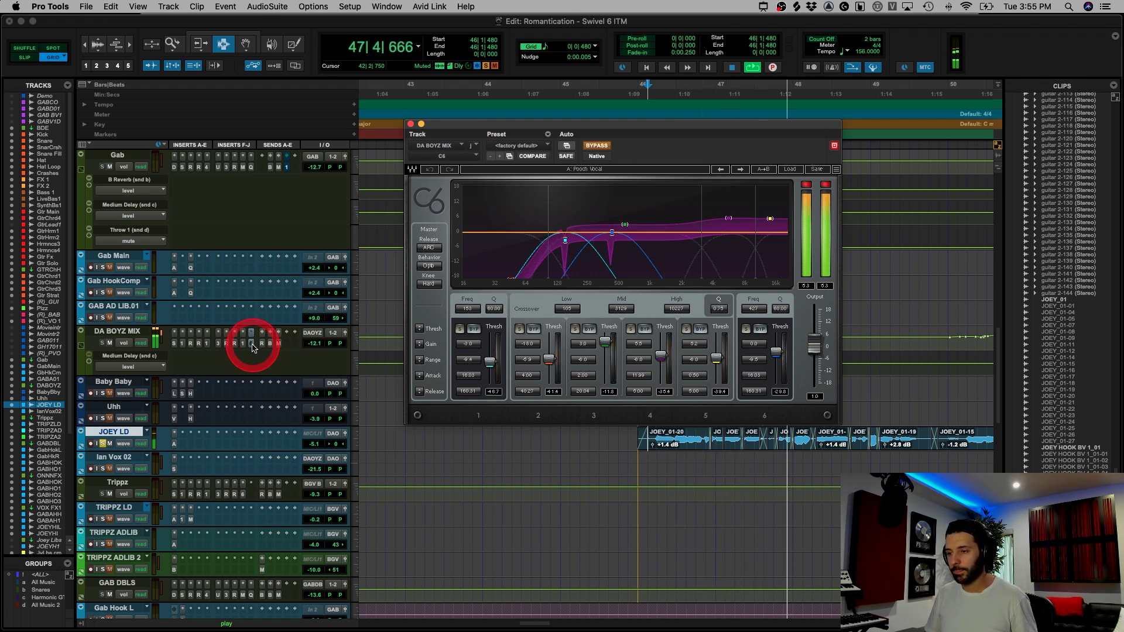
{"action": "left_click", "coordinate": [252, 348], "text": "super"}
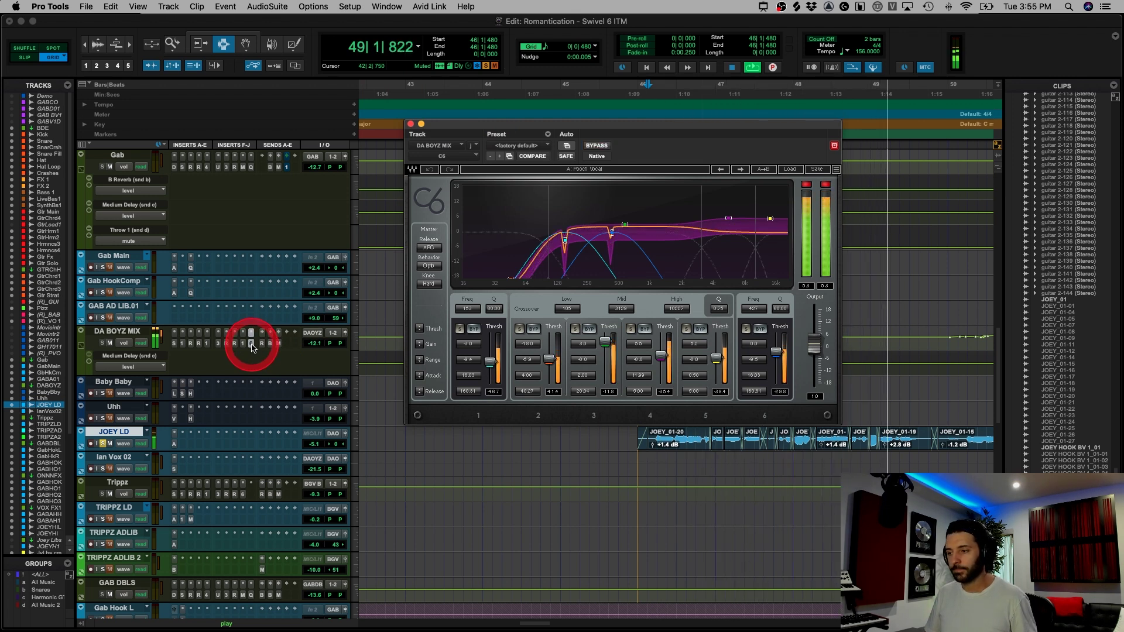
{"action": "left_click", "coordinate": [252, 345], "text": "super"}
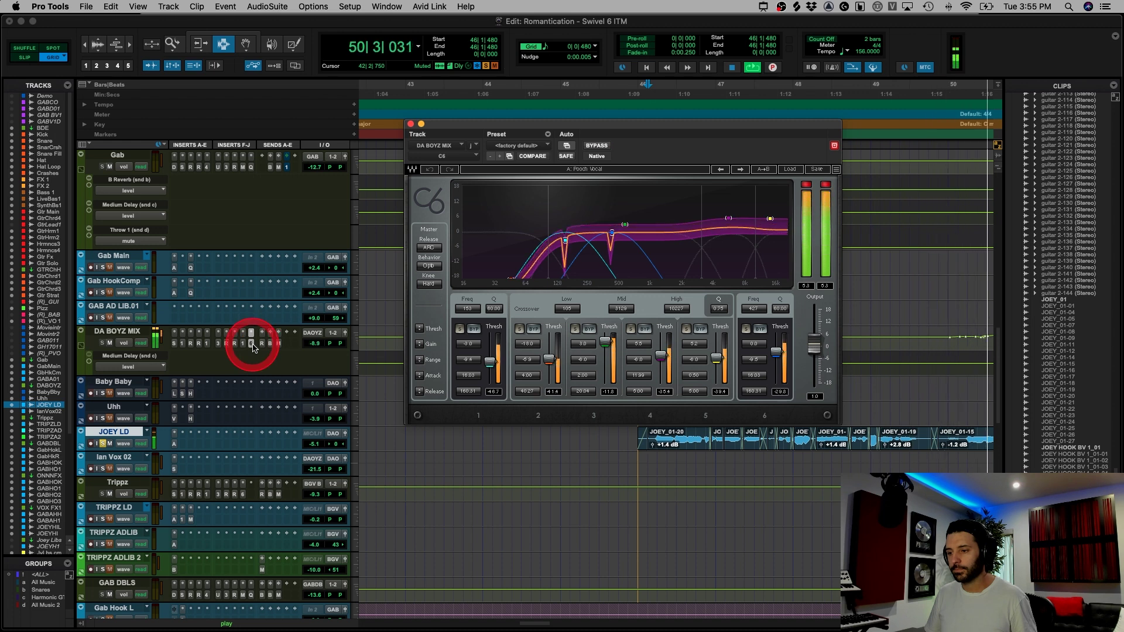
{"action": "left_click", "coordinate": [530, 282]}
{"action": "left_click", "coordinate": [626, 271]}
{"action": "key", "text": "space"}
- Examine the high, mid and low bands on the C6 graph of DA BOYZ MIX and close the plug-in window
{"action": "left_click", "coordinate": [509, 322]}
{"action": "left_click", "coordinate": [742, 233]}
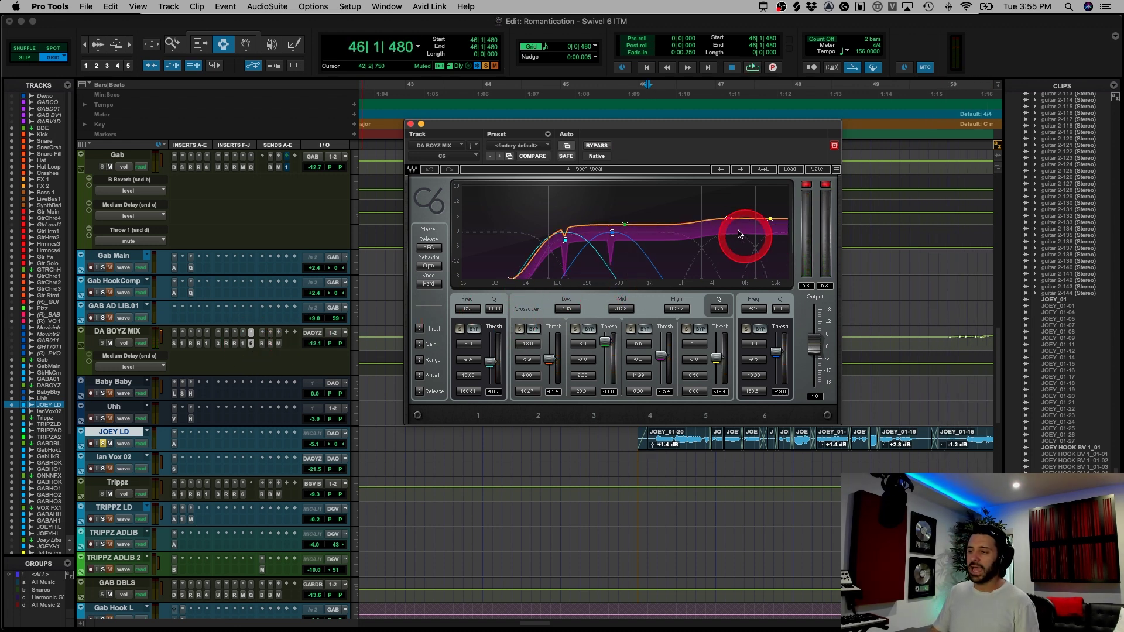
{"action": "left_click", "coordinate": [710, 226]}
{"action": "left_click", "coordinate": [603, 232]}
{"action": "left_click", "coordinate": [559, 235]}
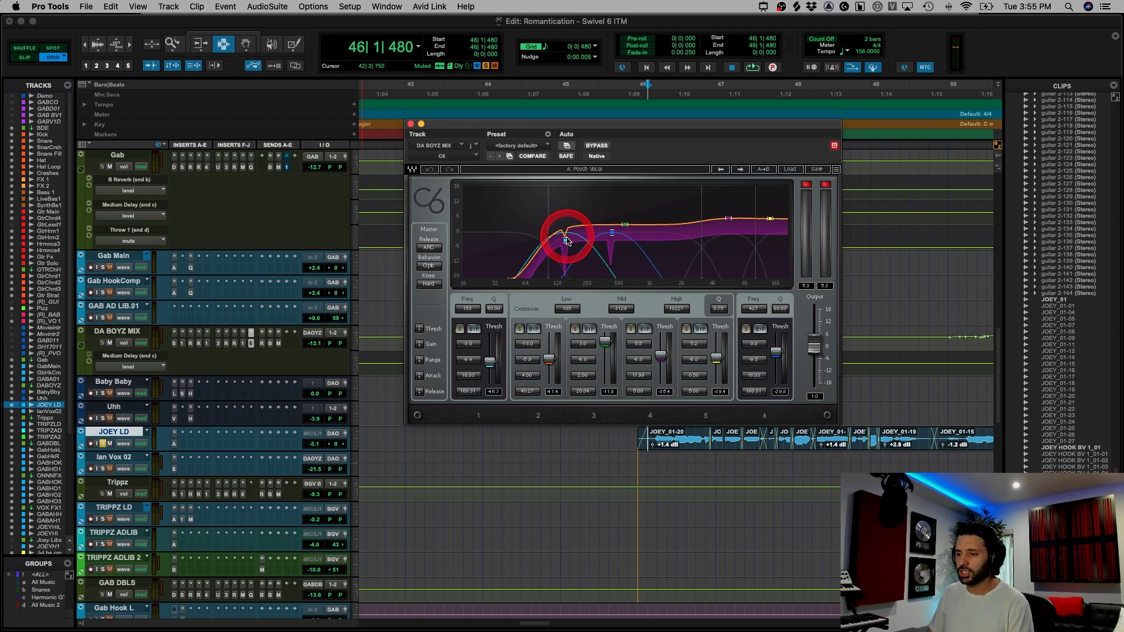
{"action": "left_click", "coordinate": [568, 261]}
{"action": "mouse_move", "coordinate": [568, 251]}
{"action": "left_mouse_down"}
{"action": "mouse_move", "coordinate": [575, 265]}
{"action": "mouse_move", "coordinate": [574, 250]}
{"action": "mouse_move", "coordinate": [615, 238]}
{"action": "mouse_move", "coordinate": [557, 246]}
{"action": "mouse_move", "coordinate": [537, 266]}
{"action": "left_mouse_up"}
{"action": "left_click", "coordinate": [422, 124]}
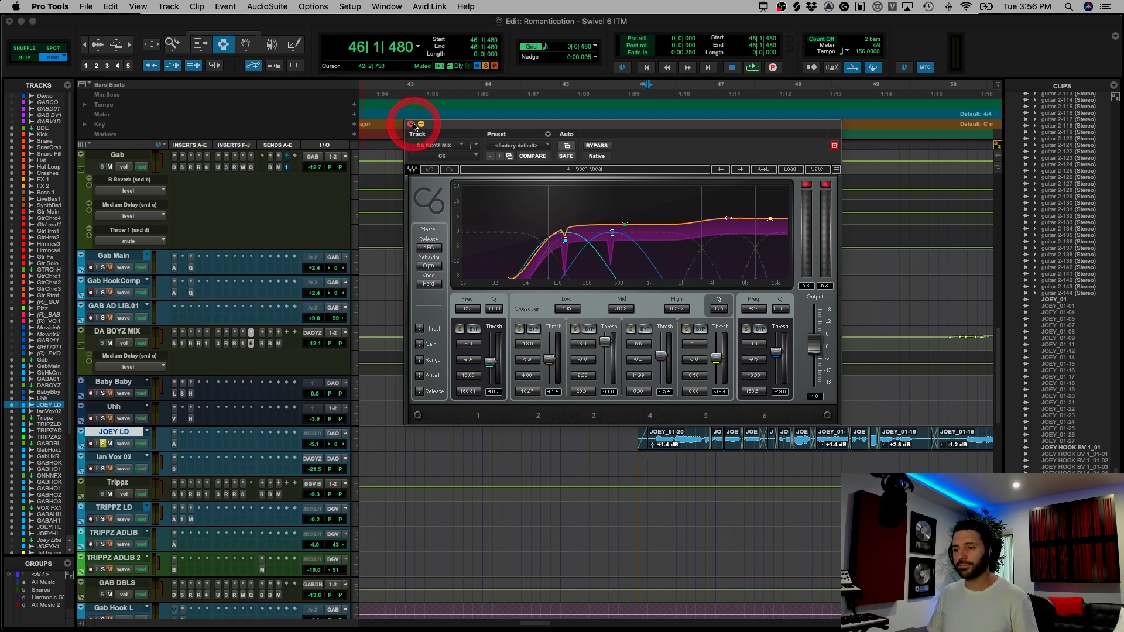
{"action": "left_click", "coordinate": [412, 124]}
- Show the Verse 2 and Chorus sections of the timeline, take JOEY LD out of solo and place the cursor at 55|4|000 on Uhh
{"action": "key", "text": "r"}
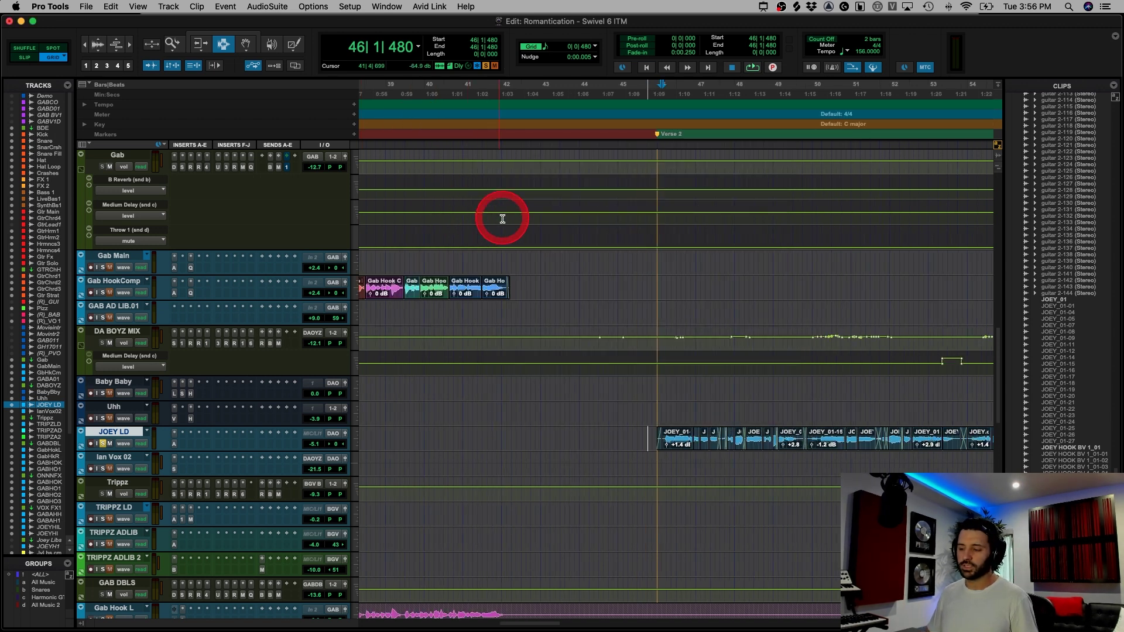
{"action": "key", "text": "r"}
{"action": "key", "text": "r"}
{"action": "left_click", "coordinate": [642, 420]}
{"action": "key", "text": "t"}
{"action": "key", "text": "t"}
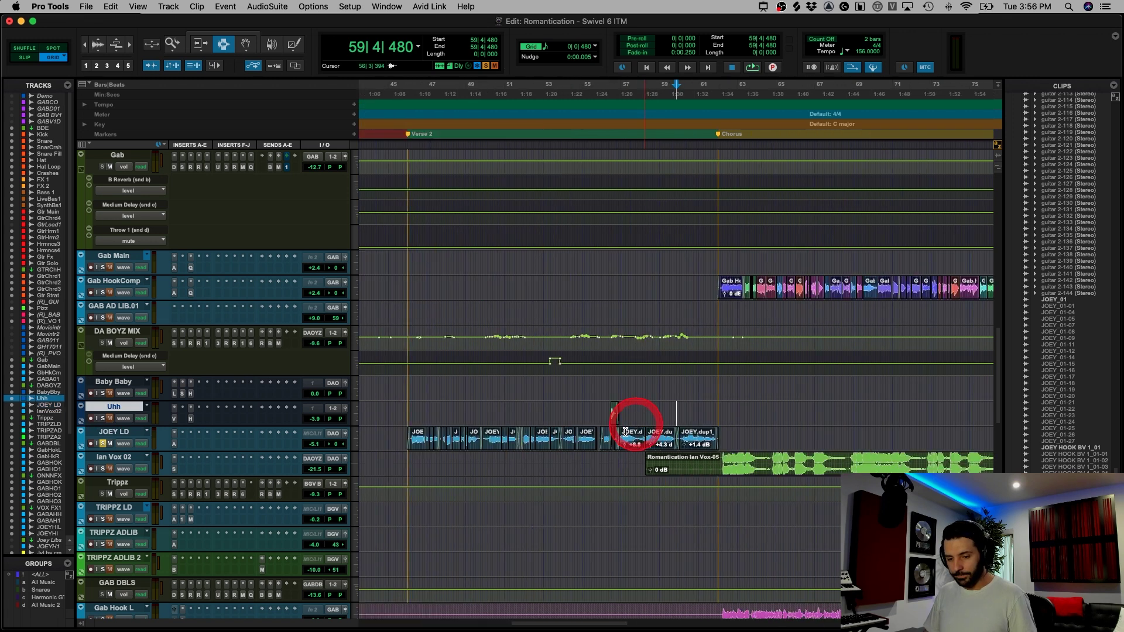
{"action": "left_click", "coordinate": [103, 443]}
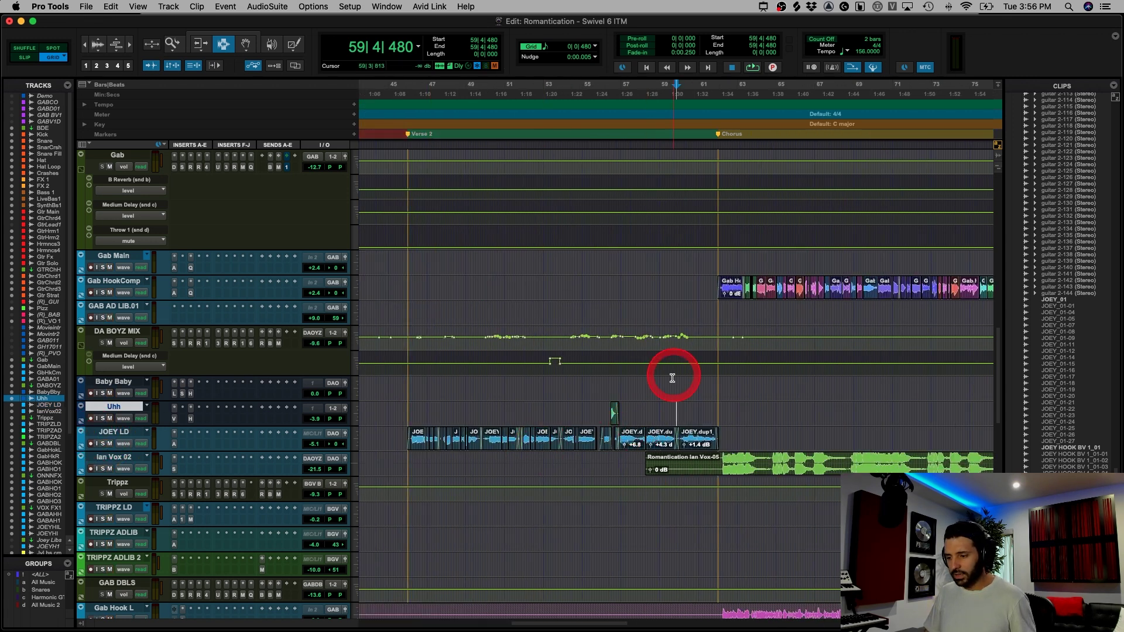
{"action": "left_click", "coordinate": [600, 414]}
{"action": "key", "text": "r"}
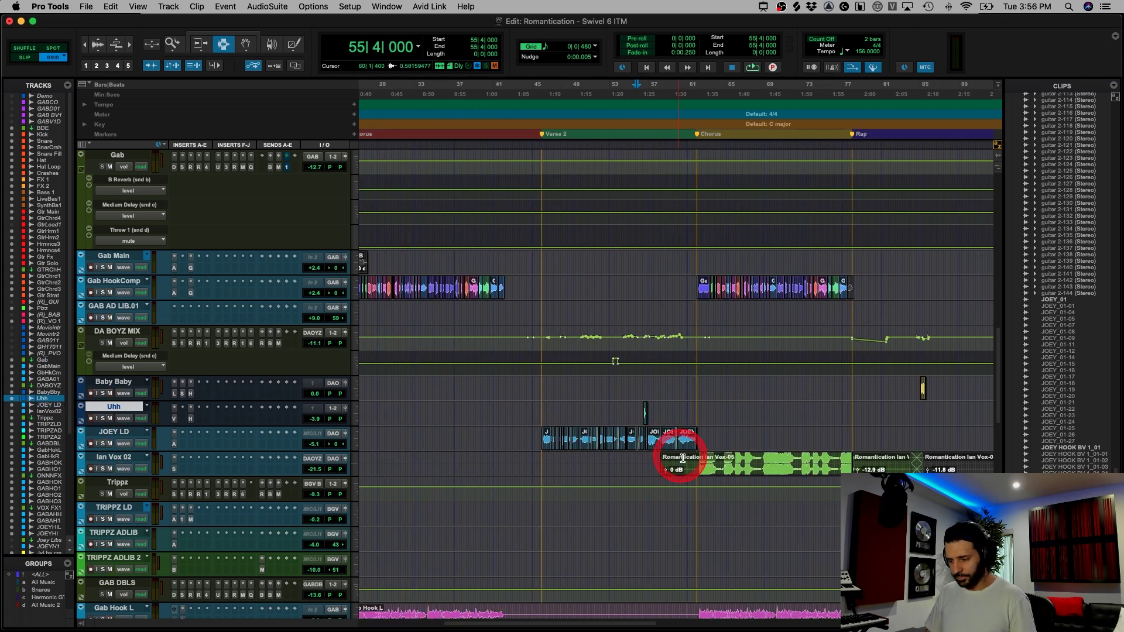
- Open the SSLChannel insert on Ian Vox 02, solo the track and audition it from 62|2|000
{"action": "left_click", "coordinate": [707, 461]}
{"action": "key", "text": "r"}
{"action": "key", "text": "t"}
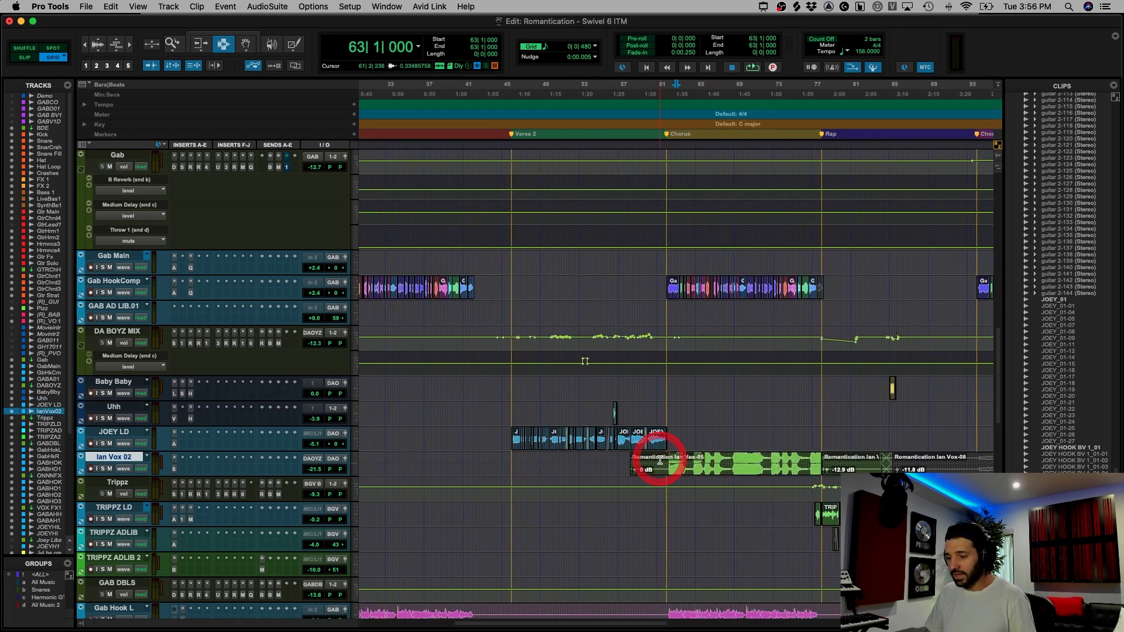
{"action": "left_click", "coordinate": [174, 469]}
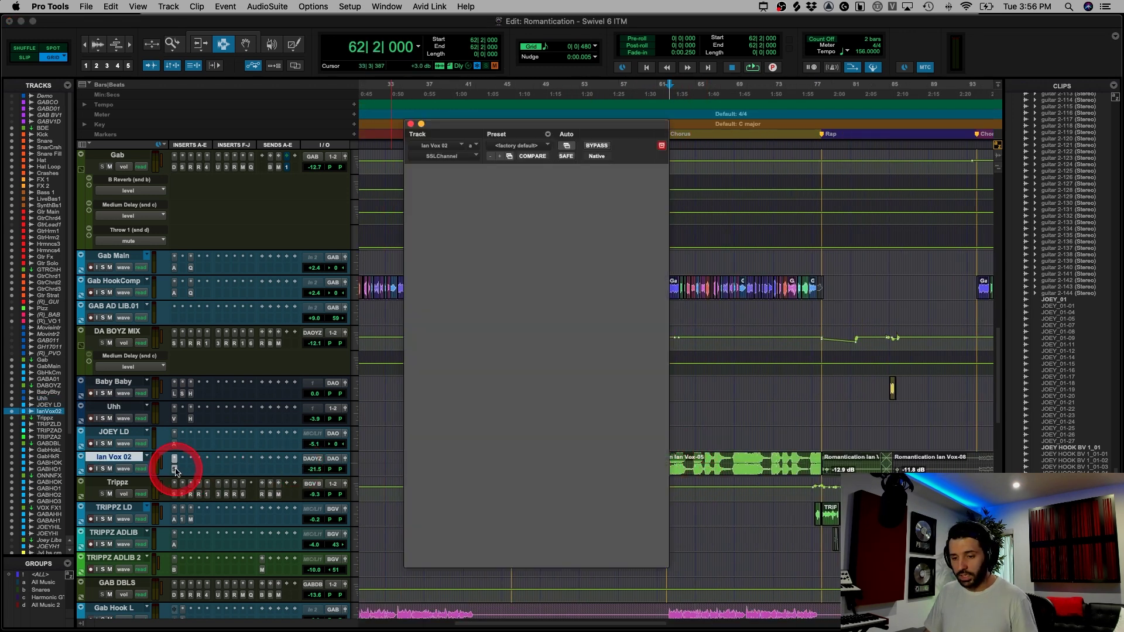
{"action": "left_click", "coordinate": [465, 232]}
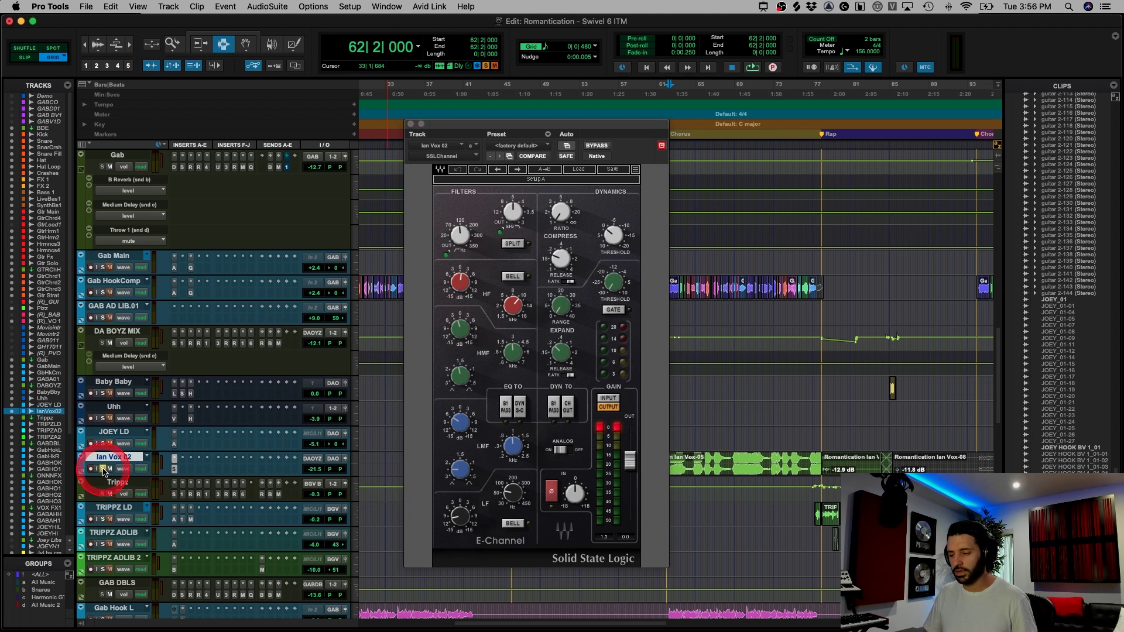
{"action": "key", "text": "space"}
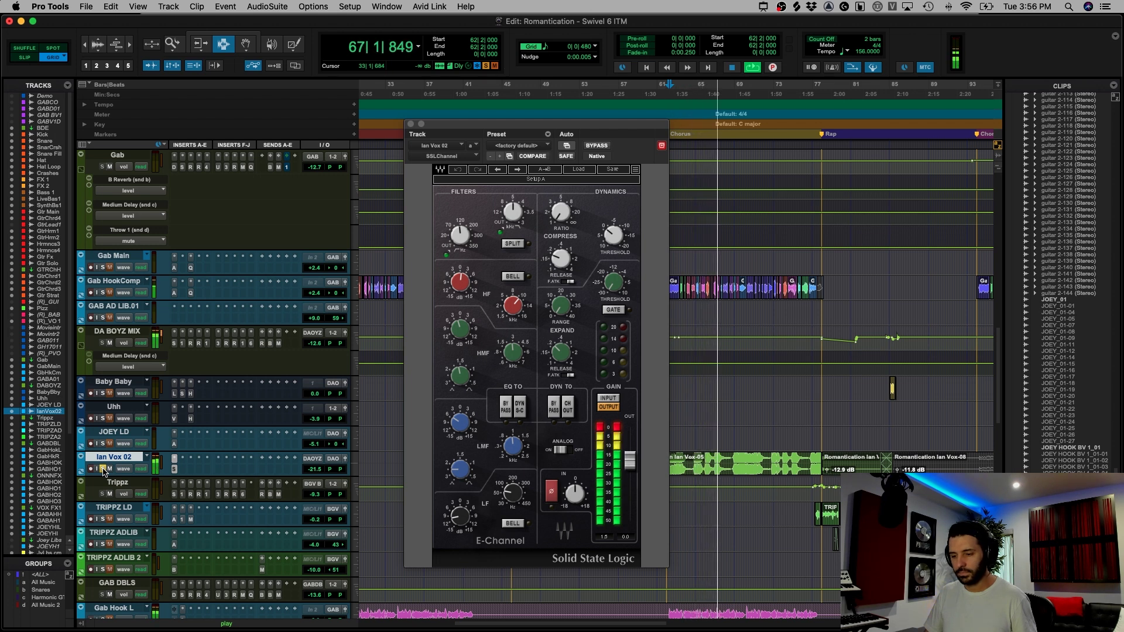
{"action": "key", "text": "space"}
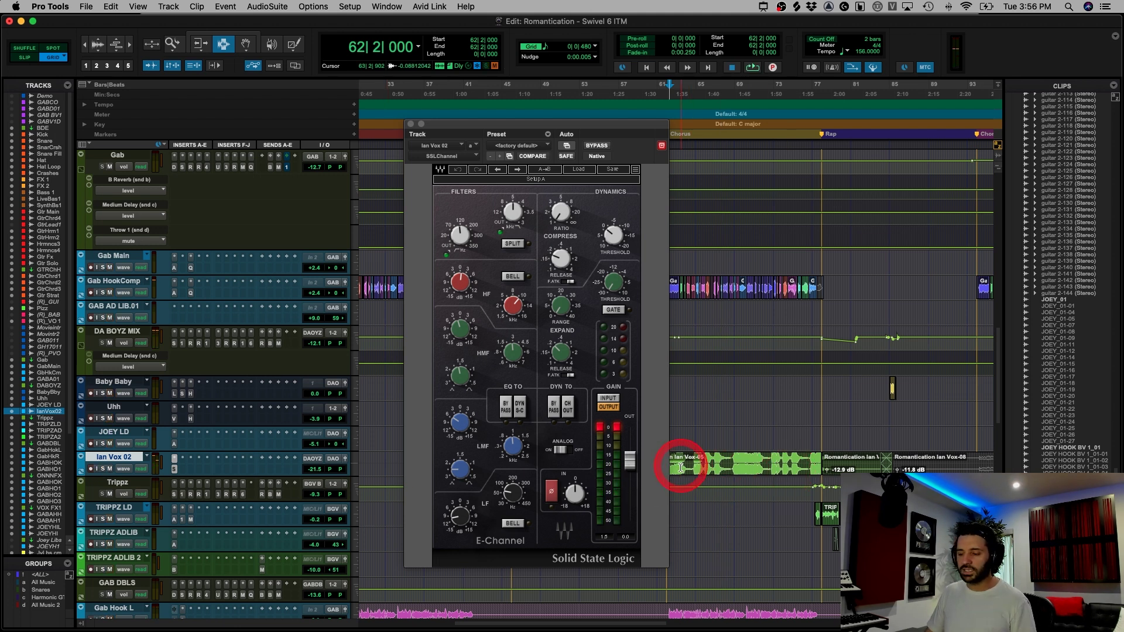
- Highlight the chorus part of Ian Vox 02, close its SSLChannel window and highlight the DA BOYZ MIX Medium Delay automation around Verse 2
{"action": "left_click_drag", "start_coordinate": [681, 466], "coordinate": [806, 466]}
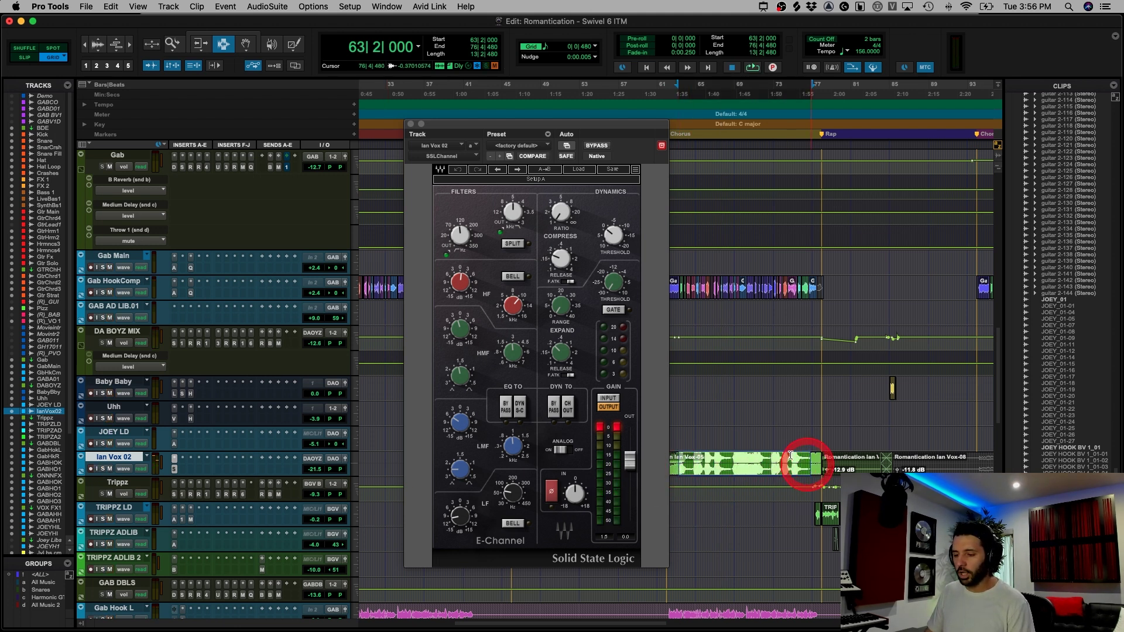
{"action": "left_click", "coordinate": [411, 125]}
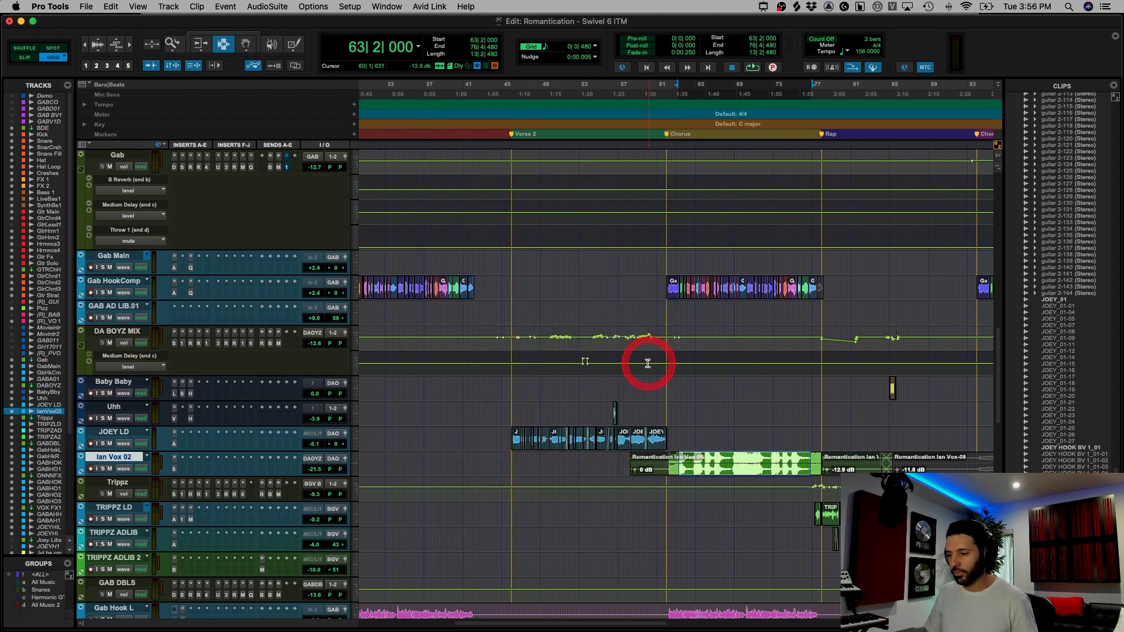
{"action": "left_click_drag", "start_coordinate": [495, 363], "coordinate": [746, 371]}
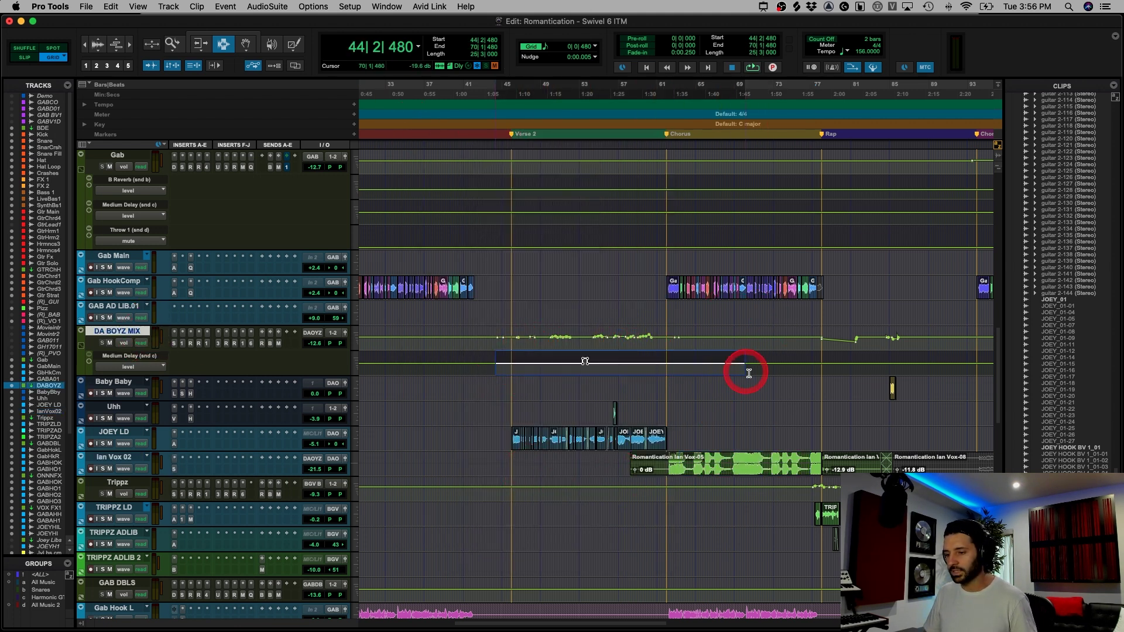
{"action": "left_click", "coordinate": [682, 409]}
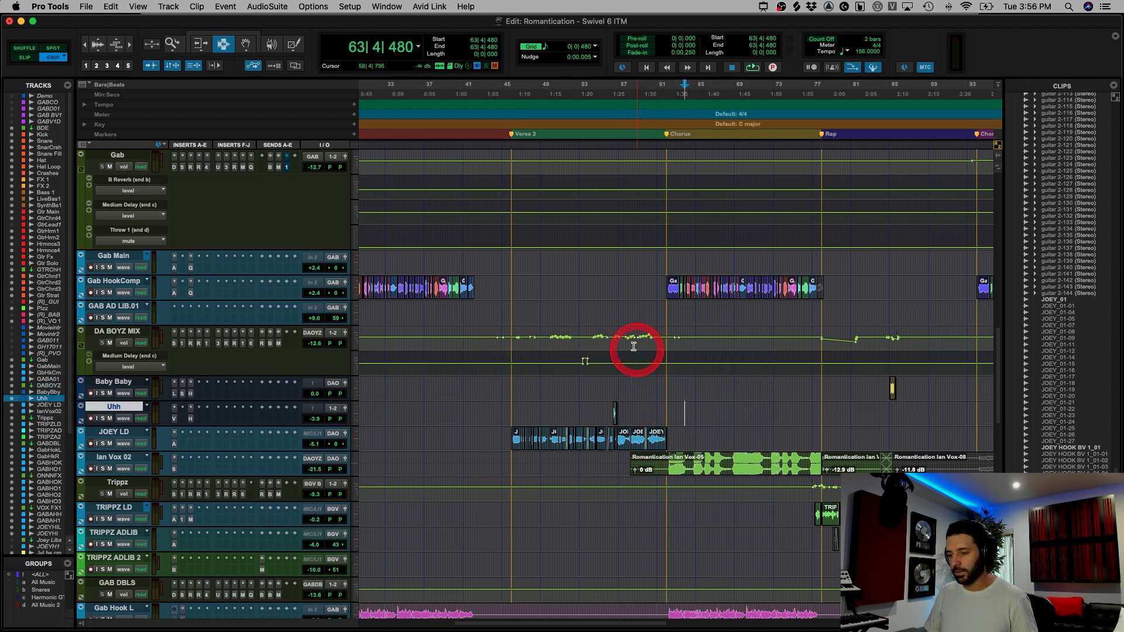
- Place the cursor at 71|3|480 on JOEY LD and highlight Baby Baby and Uhh from 54|4|000 to 89|1|480
{"action": "left_click", "coordinate": [753, 432]}
{"action": "key", "text": "r"}
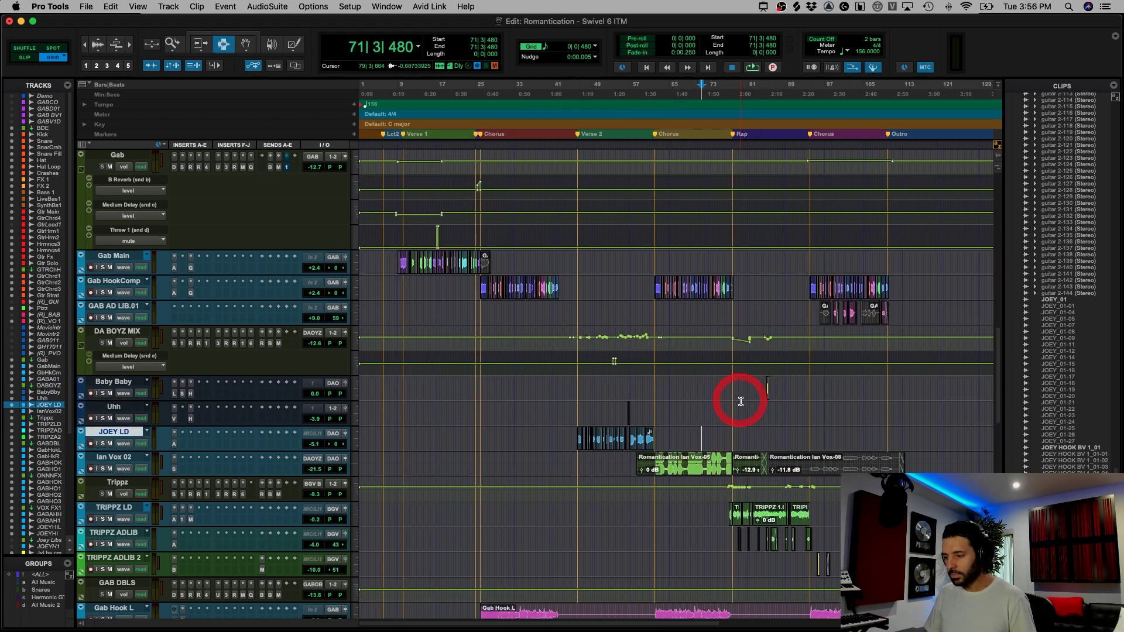
{"action": "key", "text": "t"}
{"action": "left_click_drag", "start_coordinate": [498, 413], "coordinate": [659, 414]}
{"action": "left_click", "coordinate": [827, 393], "text": "shift"}
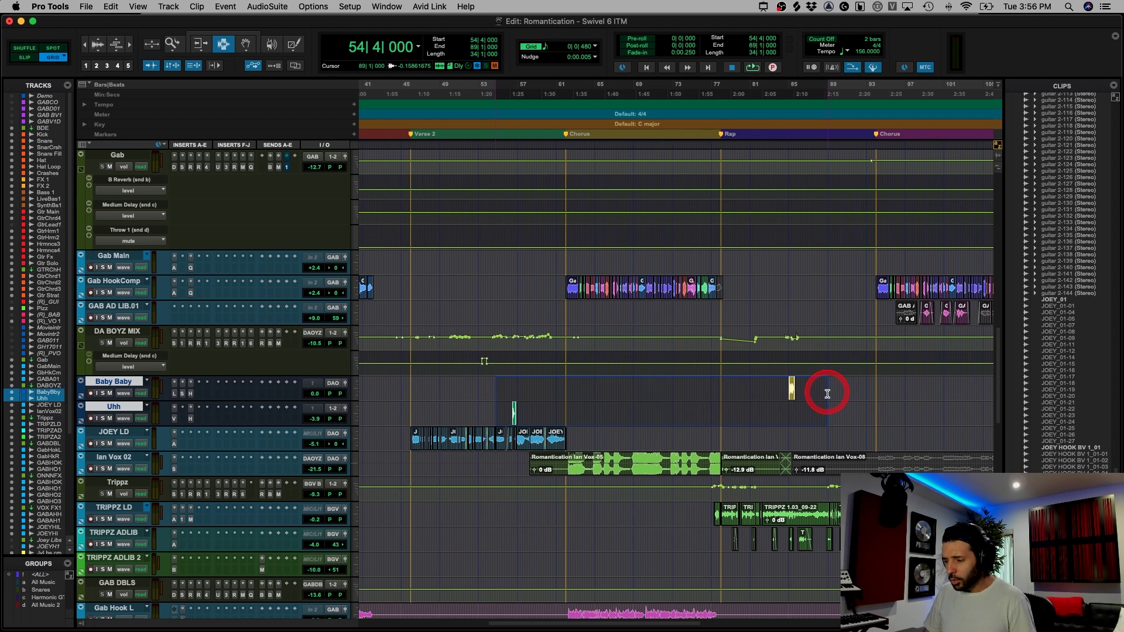
- Place the cursor at 77|1|480 on TRIPPZ LD, solo the track and start playback
{"action": "left_click", "coordinate": [712, 517]}
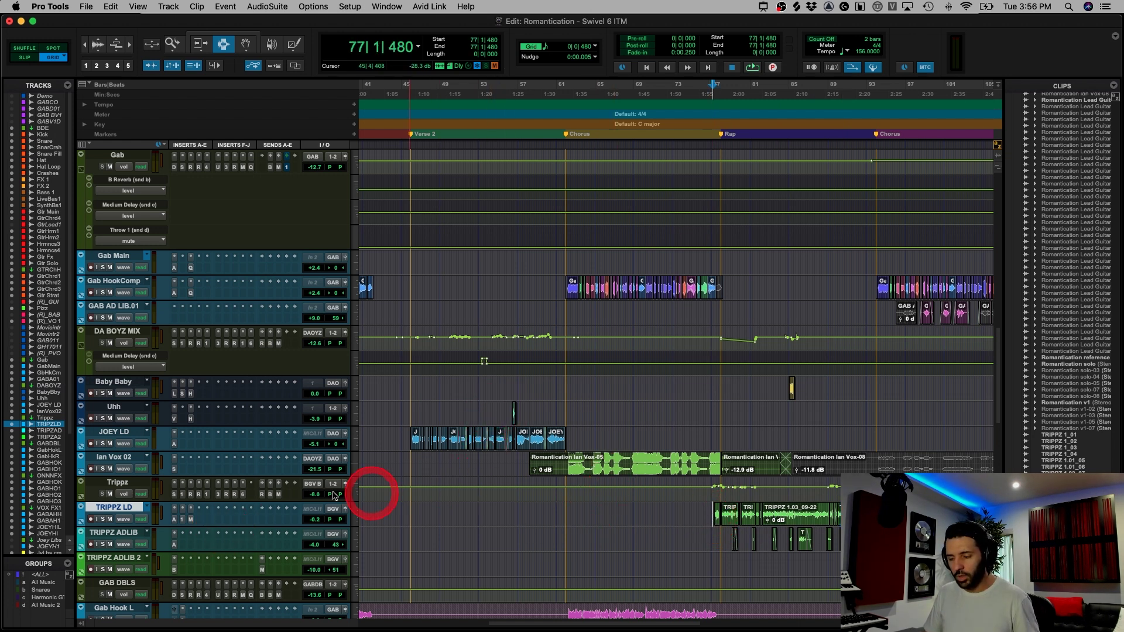
{"action": "left_click", "coordinate": [104, 520], "text": "alt"}
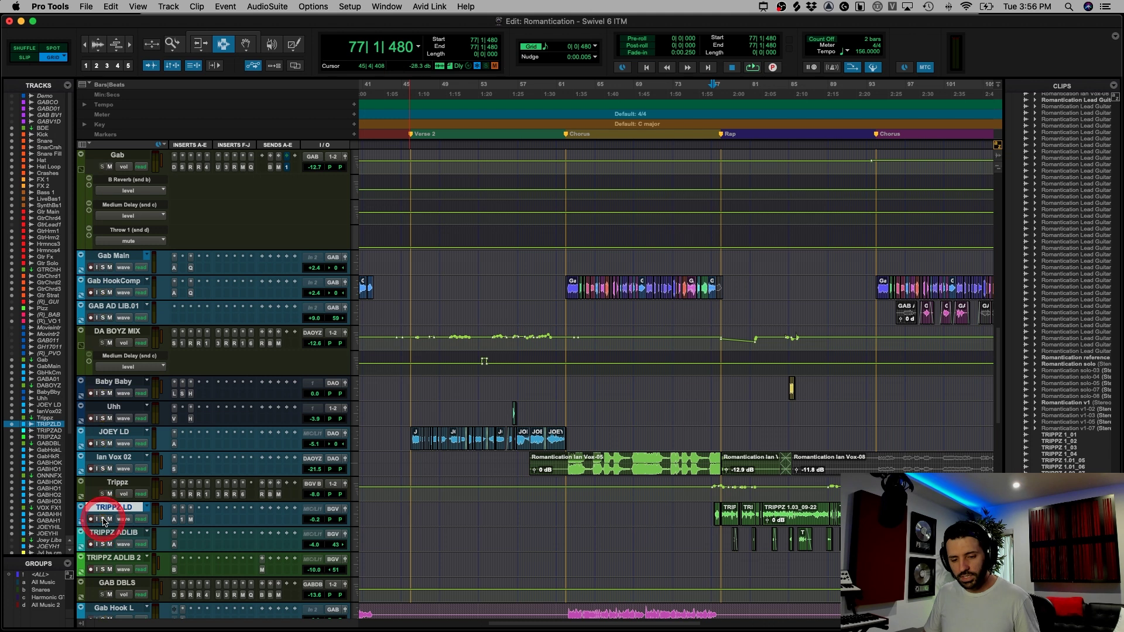
{"action": "key", "text": "space"}
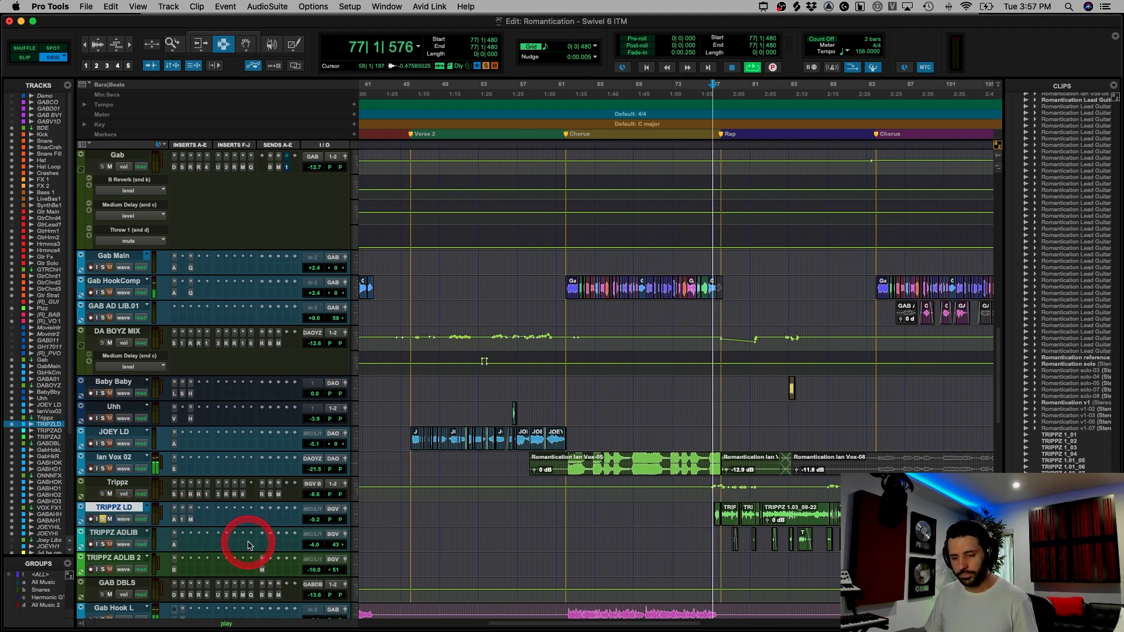
- Step through the Auto-Tune Pro, dbx-160 and MicroShift inserts of TRIPPZ LD during playback and close the plug-in window
{"action": "left_click", "coordinate": [174, 519]}
{"action": "left_click", "coordinate": [182, 519]}
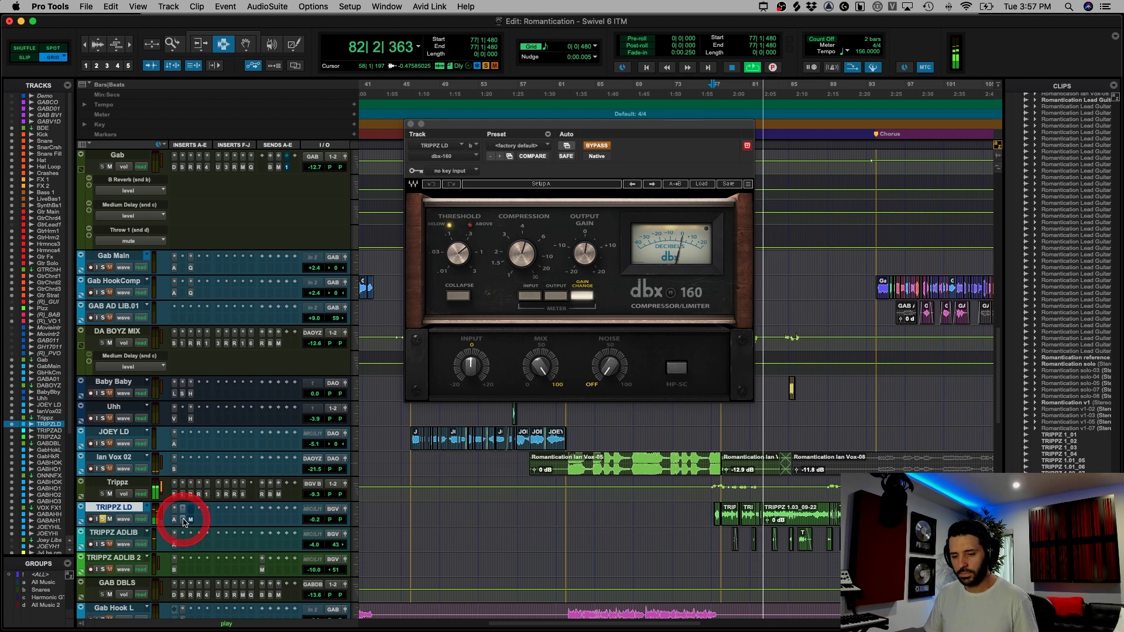
{"action": "left_click", "coordinate": [191, 521]}
{"action": "left_click", "coordinate": [191, 520]}
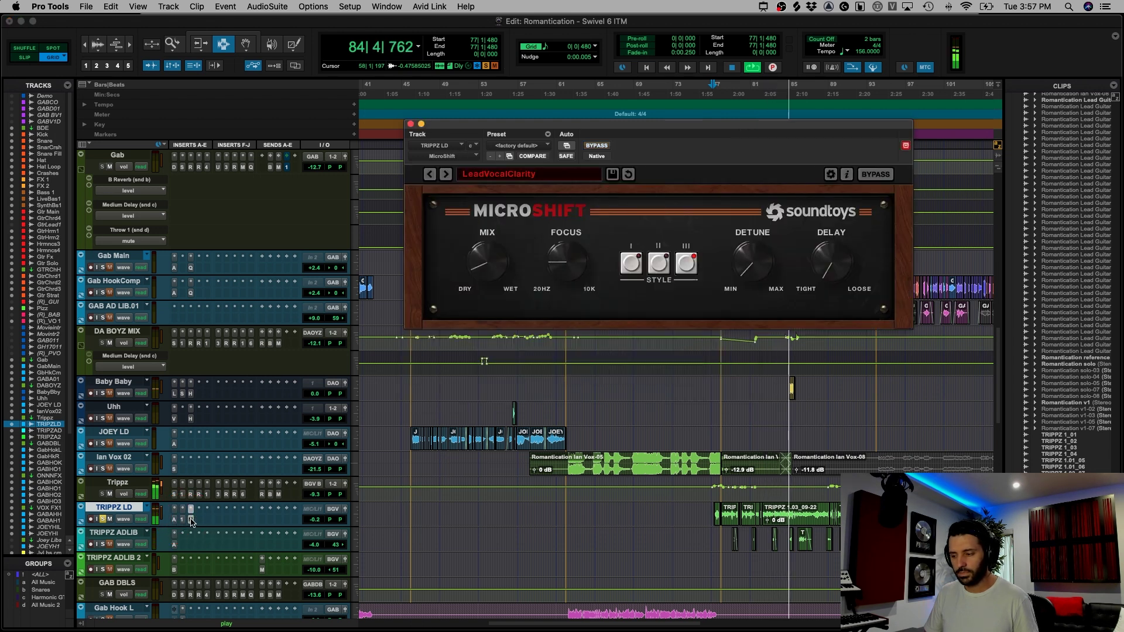
{"action": "left_click", "coordinate": [189, 521]}
- Place the cursor at 81|2|000 on TRIPPZ LD and examine the settings of its Auto-Tune Pro and dbx-160 inserts
{"action": "left_click", "coordinate": [771, 522]}
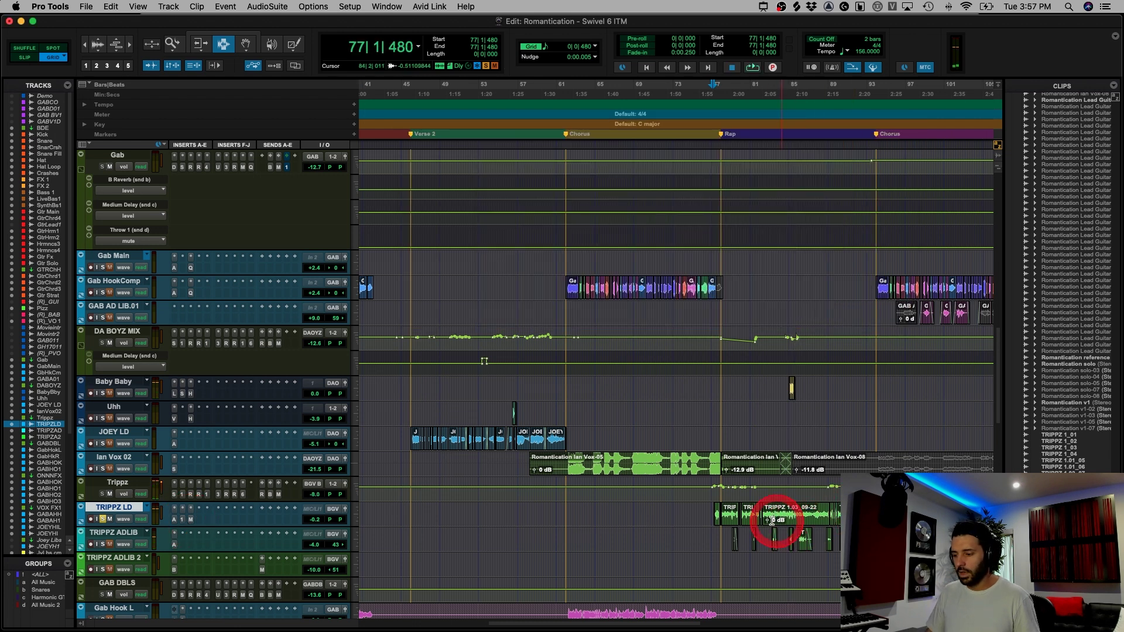
{"action": "left_click", "coordinate": [748, 519]}
{"action": "key", "text": "t"}
{"action": "left_click", "coordinate": [613, 517]}
{"action": "left_click", "coordinate": [168, 521]}
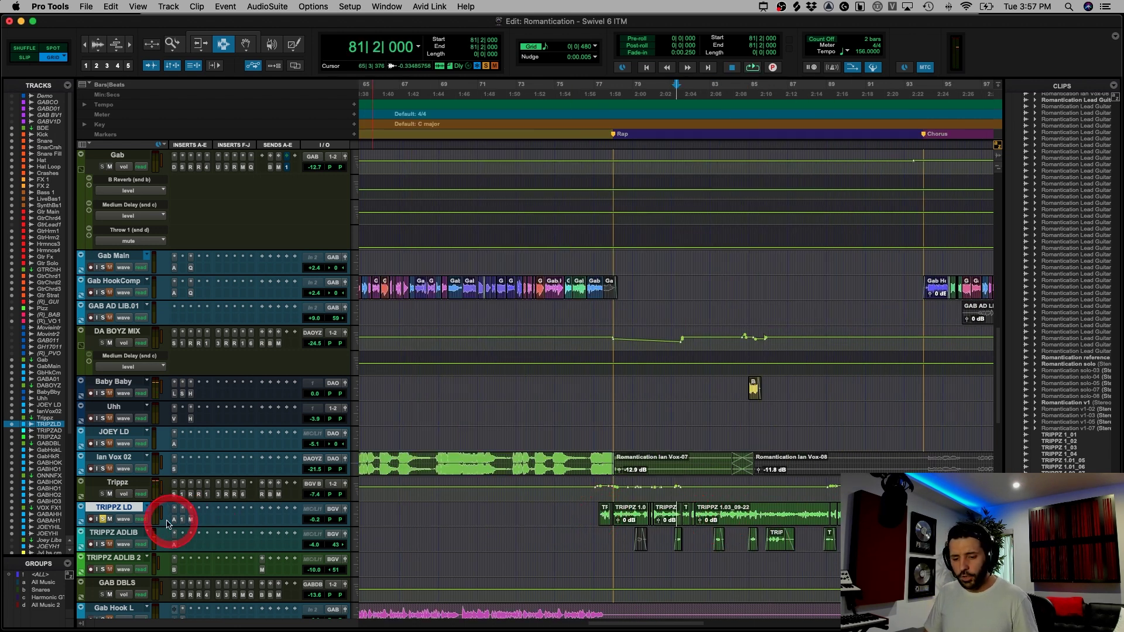
{"action": "left_click", "coordinate": [185, 520]}
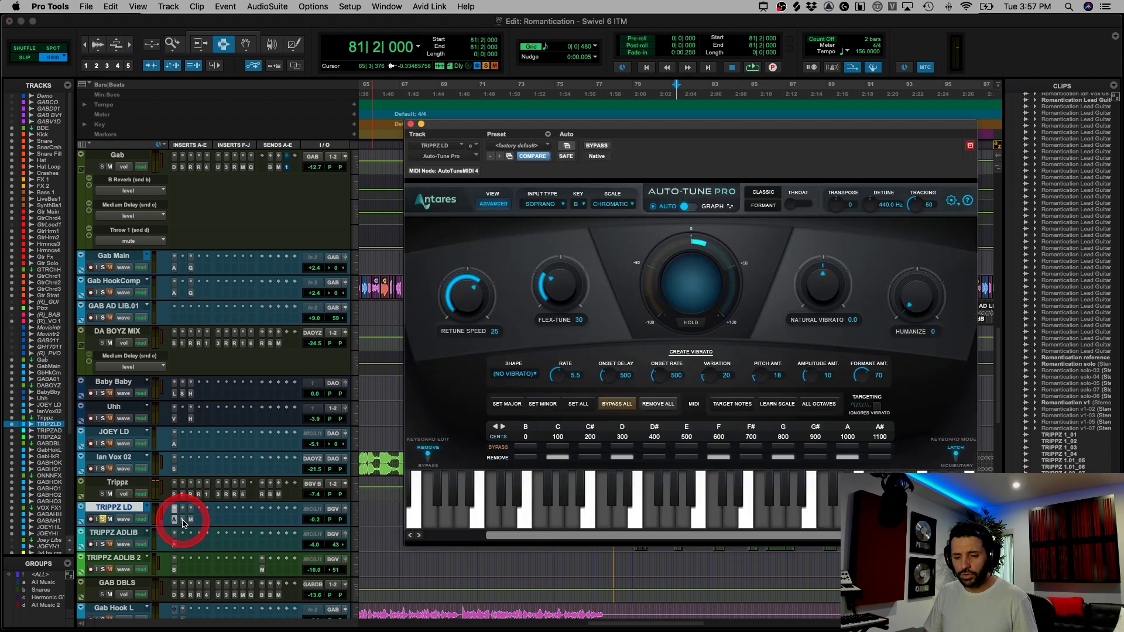
{"action": "left_click", "coordinate": [185, 520]}
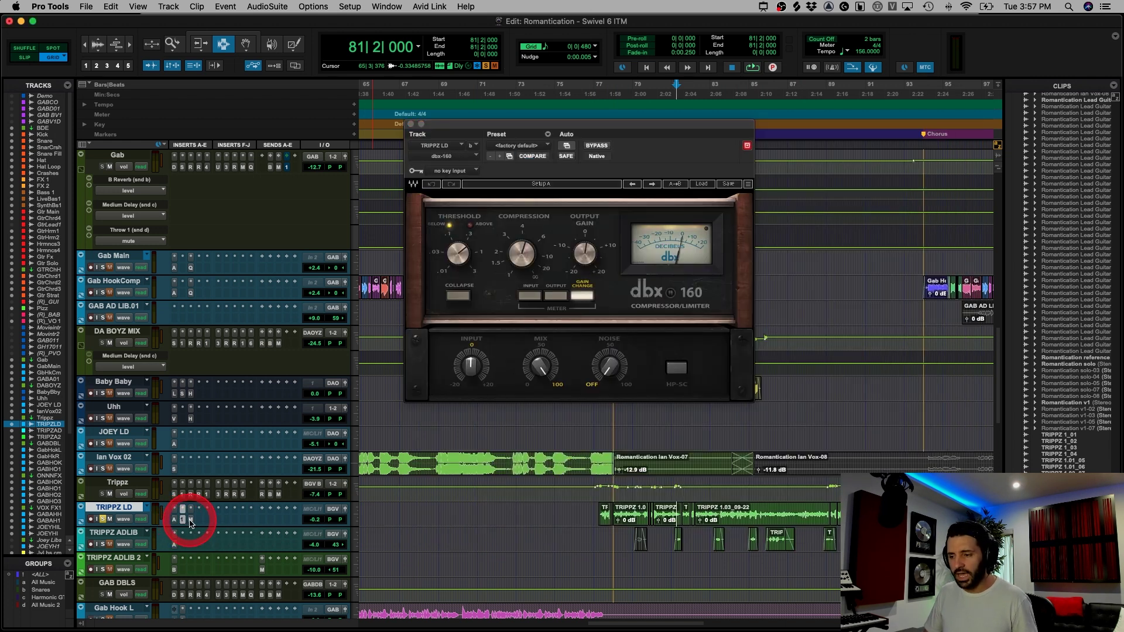
{"action": "left_click", "coordinate": [191, 521]}
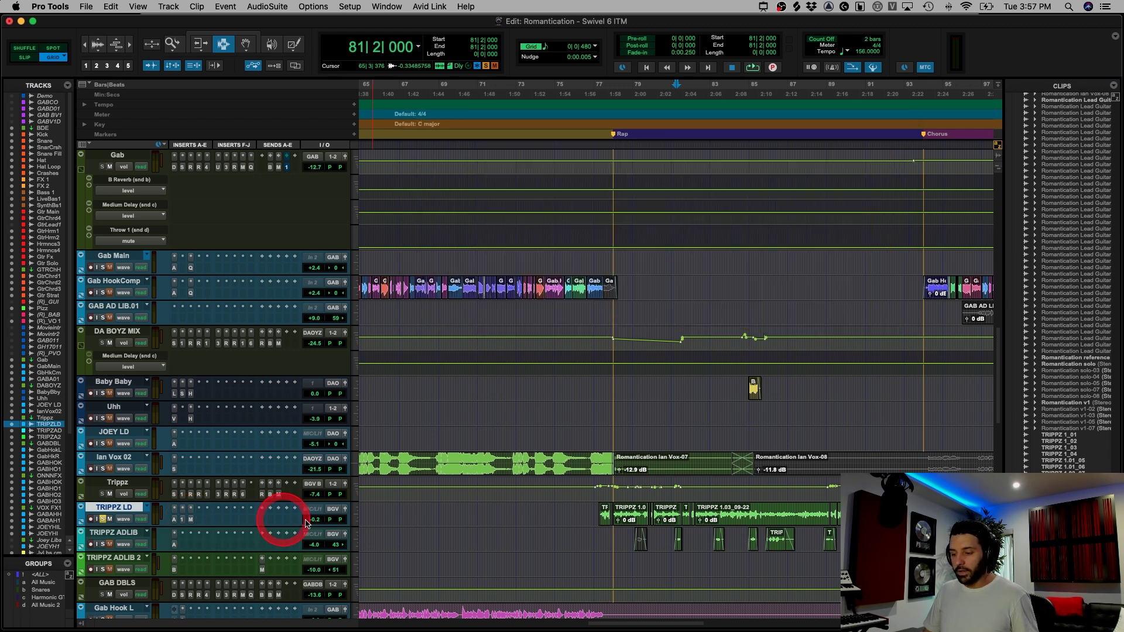
- Place the cursor at 84|1|480 on TRIPPZ LD and step through the Trippz inserts from SSLChannel and dbx-160 to RDeEsser and C1 comp-sc
{"action": "left_click_drag", "start_coordinate": [596, 513], "coordinate": [731, 513]}
{"action": "left_click", "coordinate": [732, 514]}
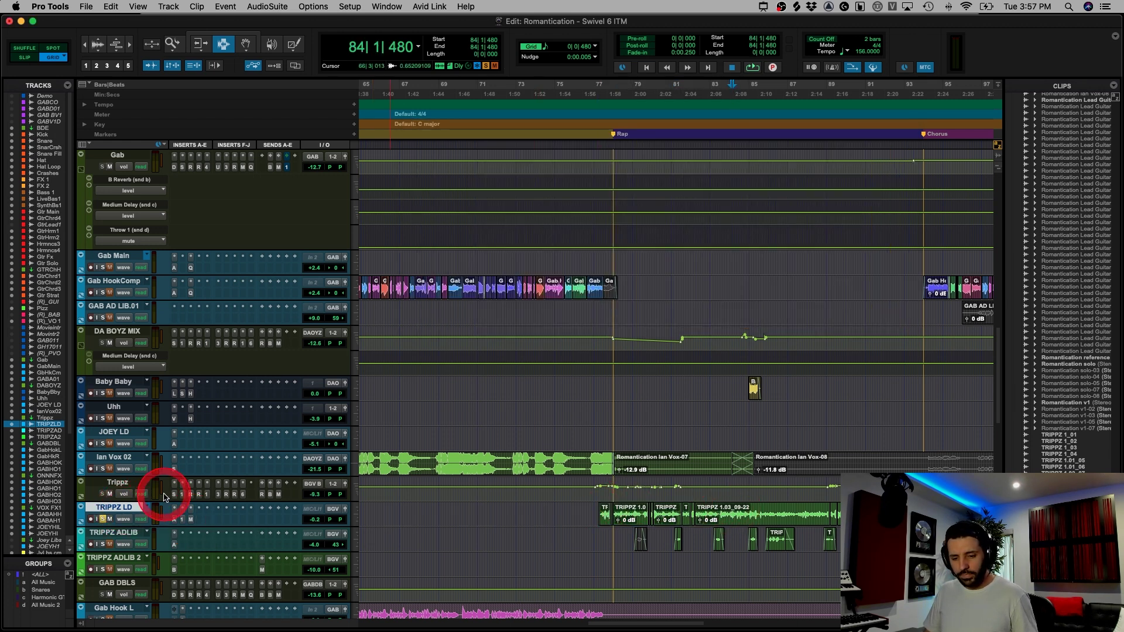
{"action": "left_click", "coordinate": [182, 495]}
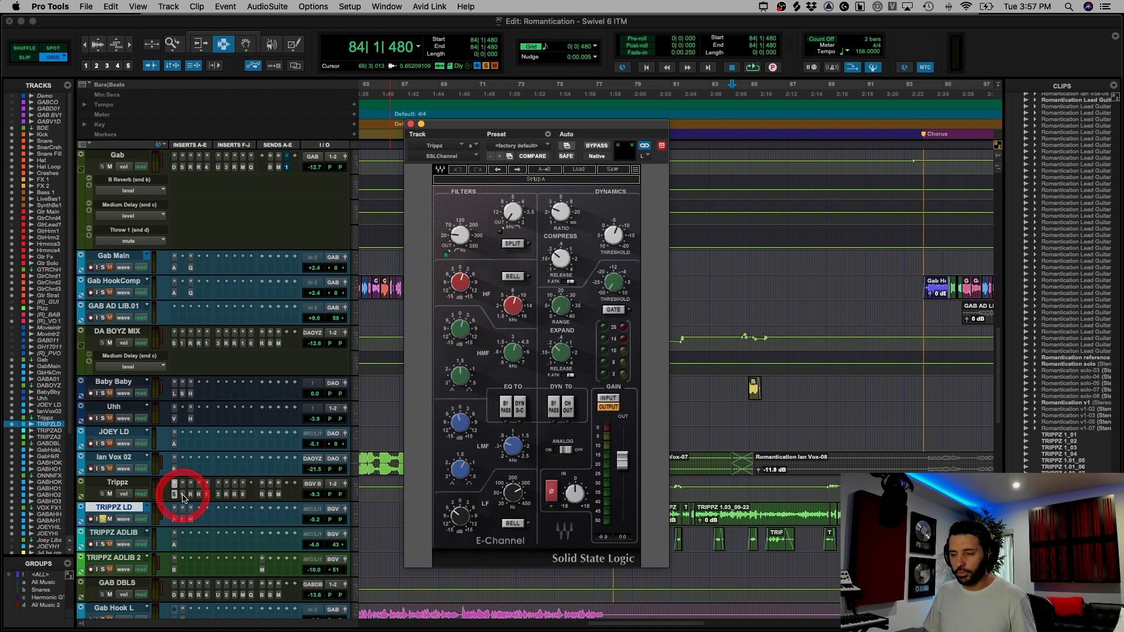
{"action": "left_click", "coordinate": [183, 495]}
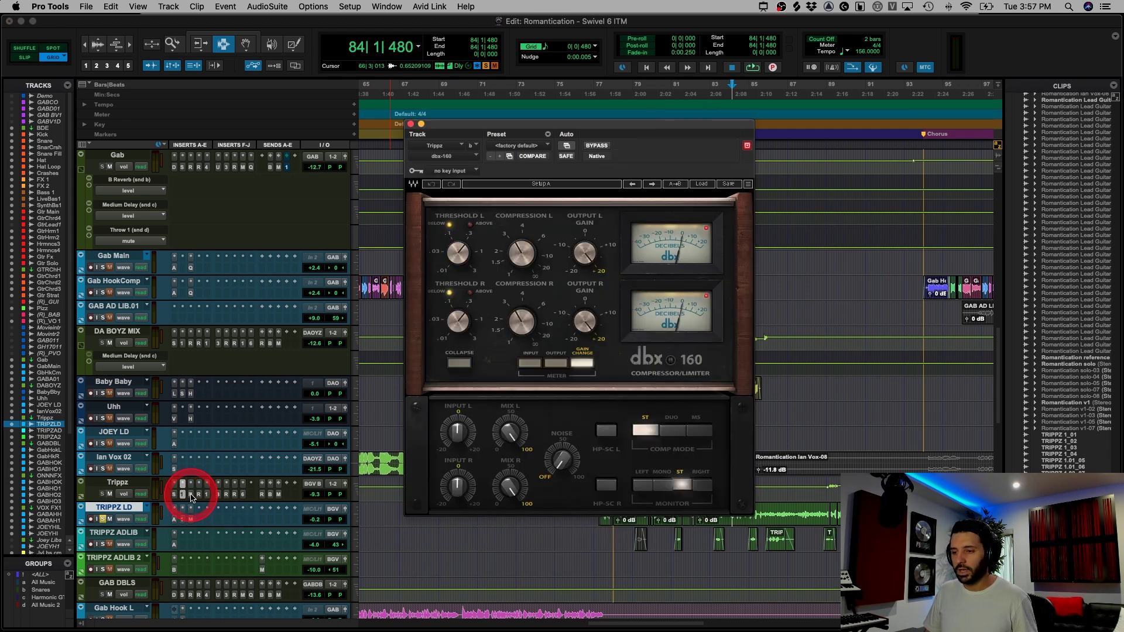
{"action": "left_click", "coordinate": [191, 496]}
{"action": "left_click", "coordinate": [198, 496]}
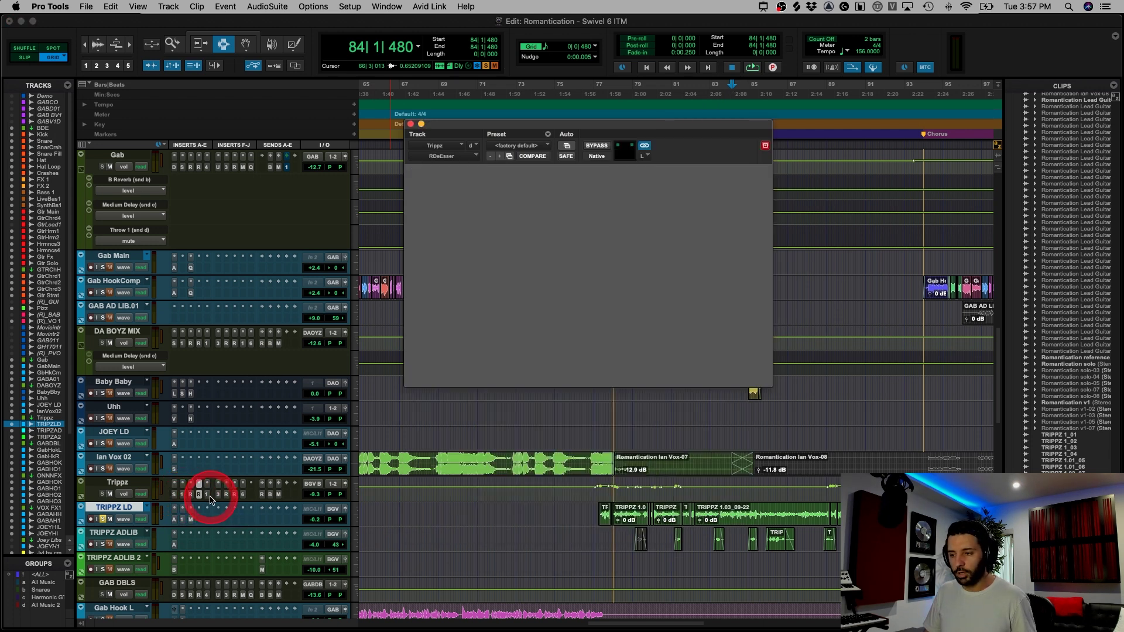
{"action": "left_click", "coordinate": [207, 495]}
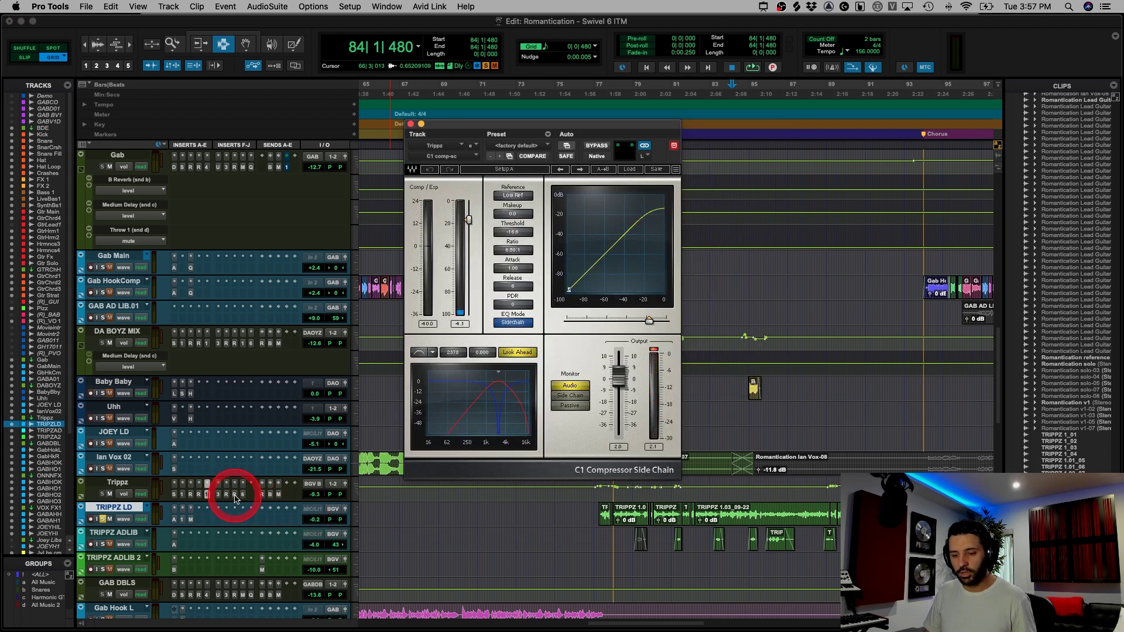
- View the EQ3 1-Band insert of DA BOYZ MIX, close it and highlight TRIPPZ LD from 76|4|000 to 86|1|480
{"action": "left_click", "coordinate": [244, 344]}
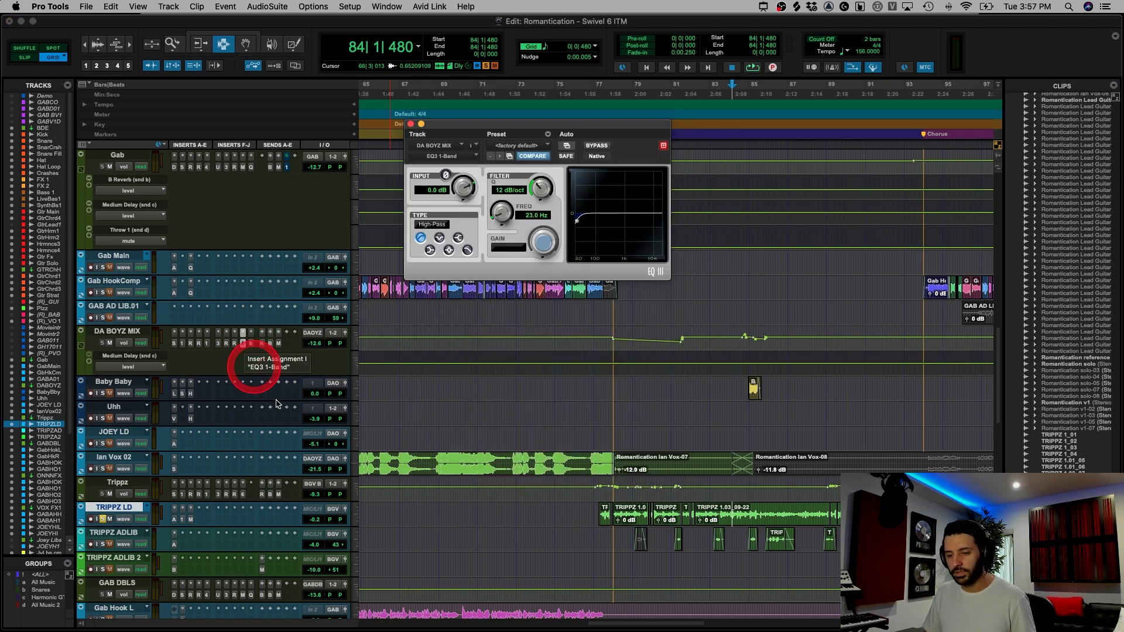
{"action": "left_click", "coordinate": [243, 344]}
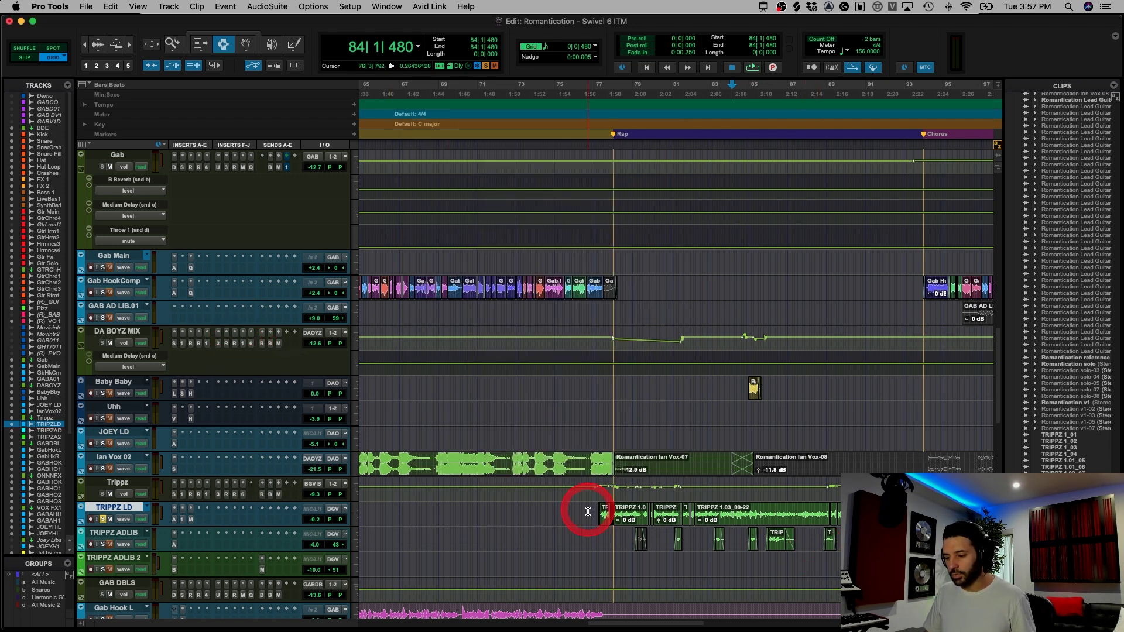
{"action": "left_click_drag", "start_coordinate": [588, 514], "coordinate": [769, 514]}
- Solo Uhh and JOEY LD and audition them together from 54|3|000 until just past the Uhh clip
{"action": "key", "text": "super+bracketleft"}
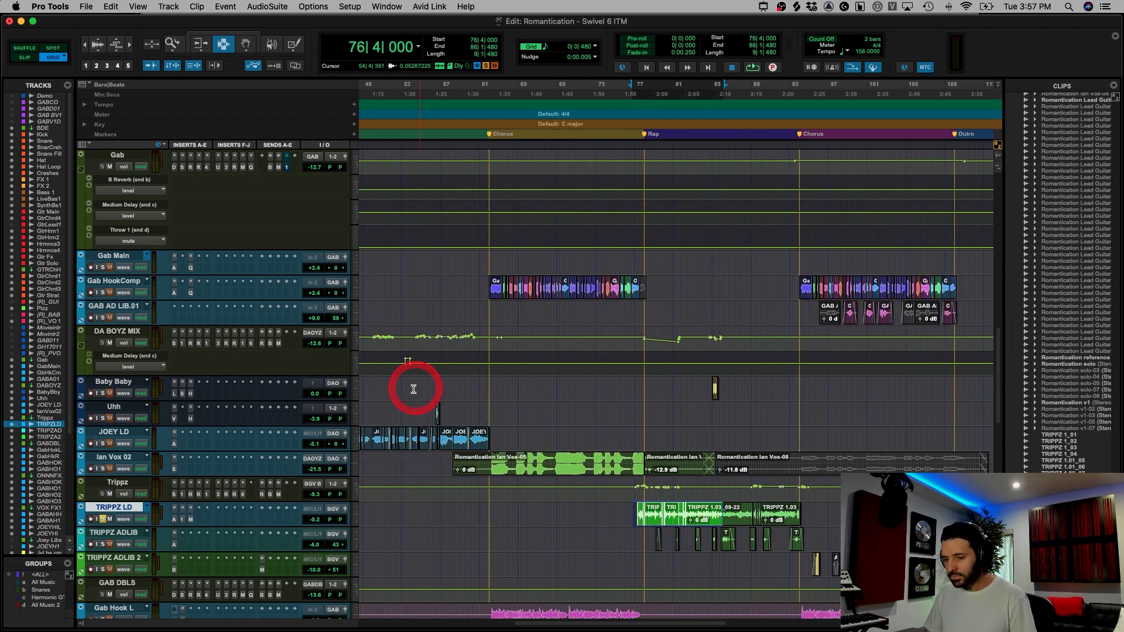
{"action": "left_click", "coordinate": [434, 411]}
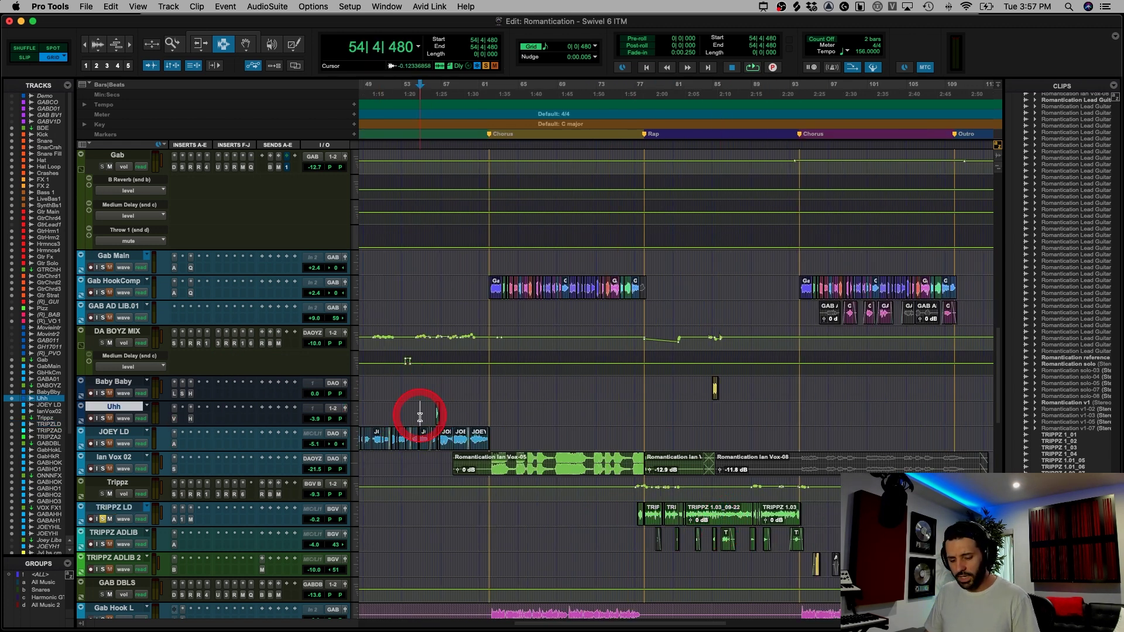
{"action": "key", "text": "super+bracketright"}
{"action": "left_click", "coordinate": [665, 418]}
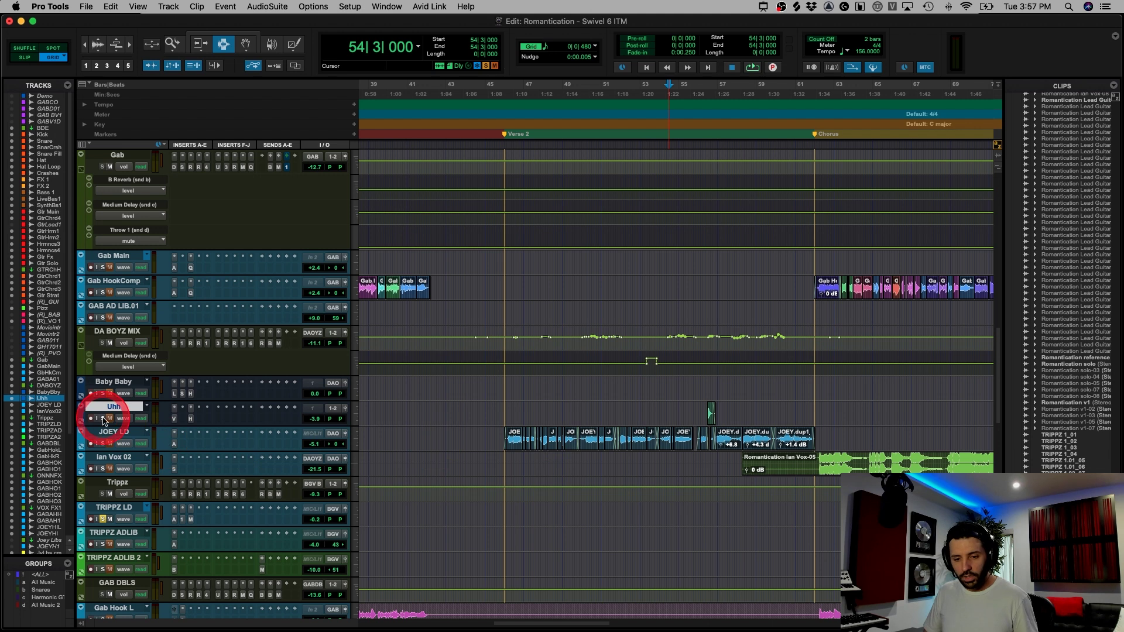
{"action": "left_click", "coordinate": [103, 444]}
{"action": "left_click", "coordinate": [103, 418]}
{"action": "key", "text": "space"}
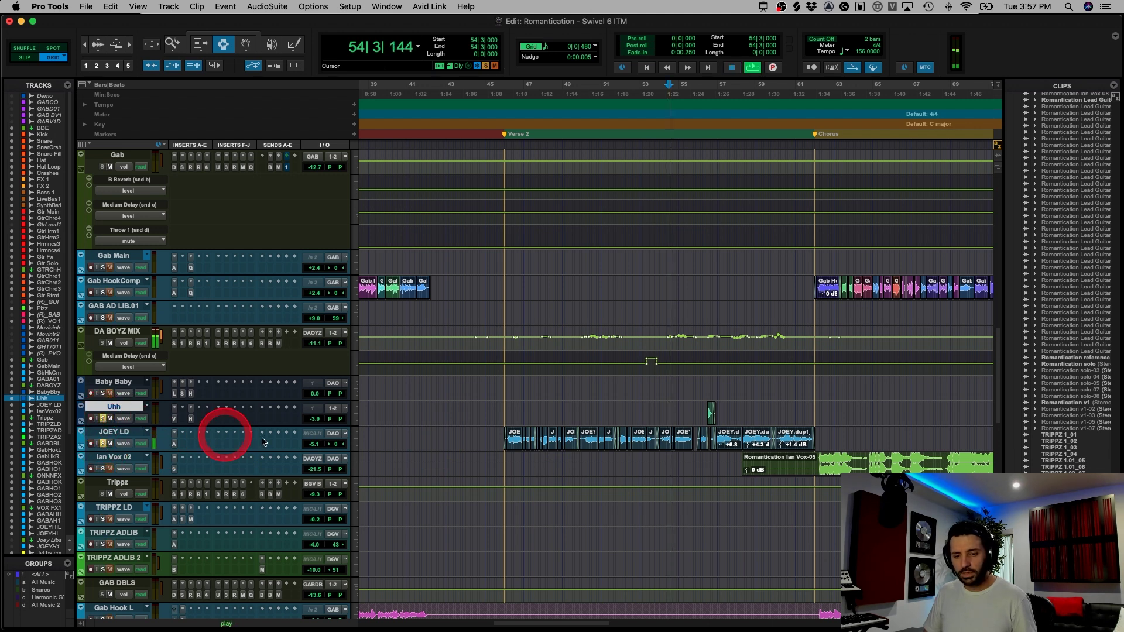
{"action": "left_click", "coordinate": [719, 412]}
{"action": "key", "text": "super+bracketright"}
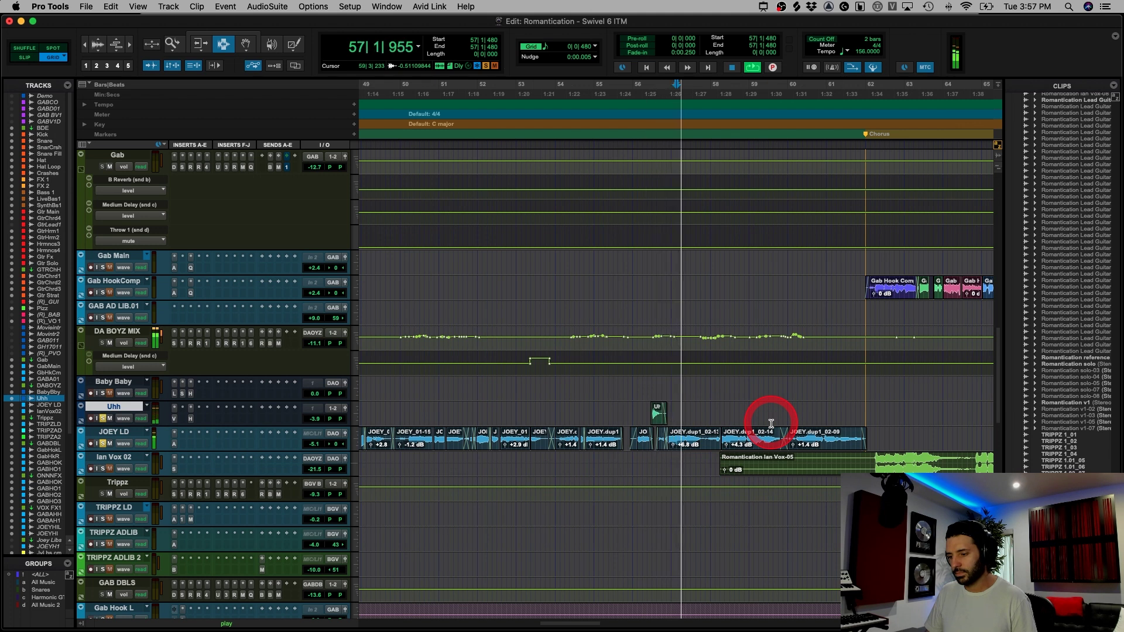
{"action": "key", "text": "space"}
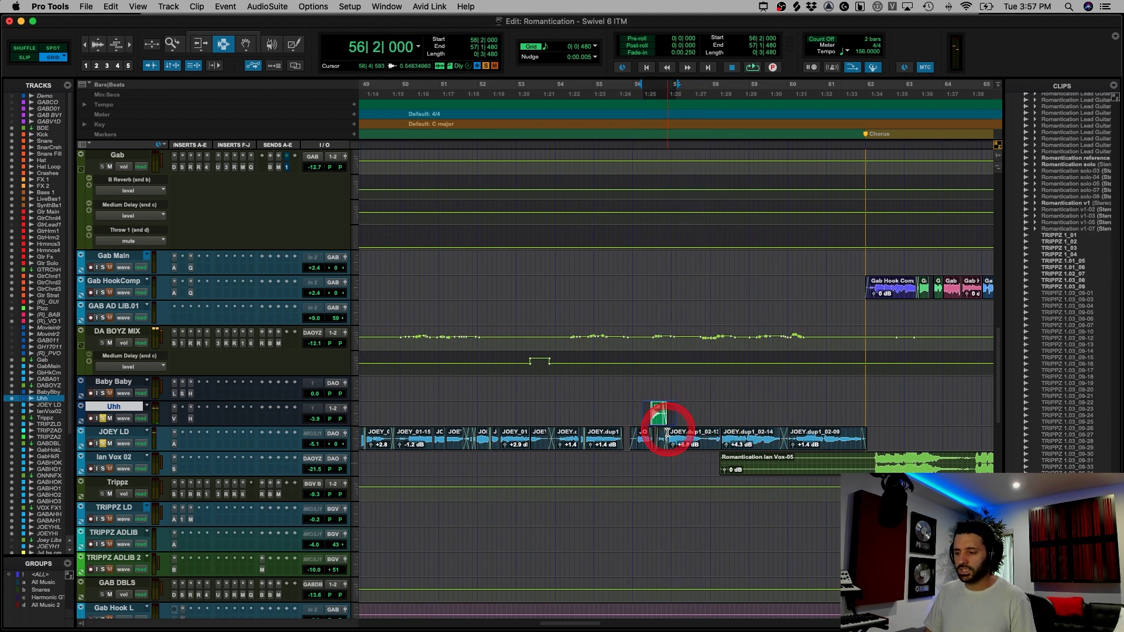
- Highlight the Uhh_02-01 clip and the JOEY LD gap beneath it, and place the cursor at 55|4|480 on JOEY LD
{"action": "left_click", "coordinate": [678, 443]}
{"action": "key", "text": "super+bracketright"}
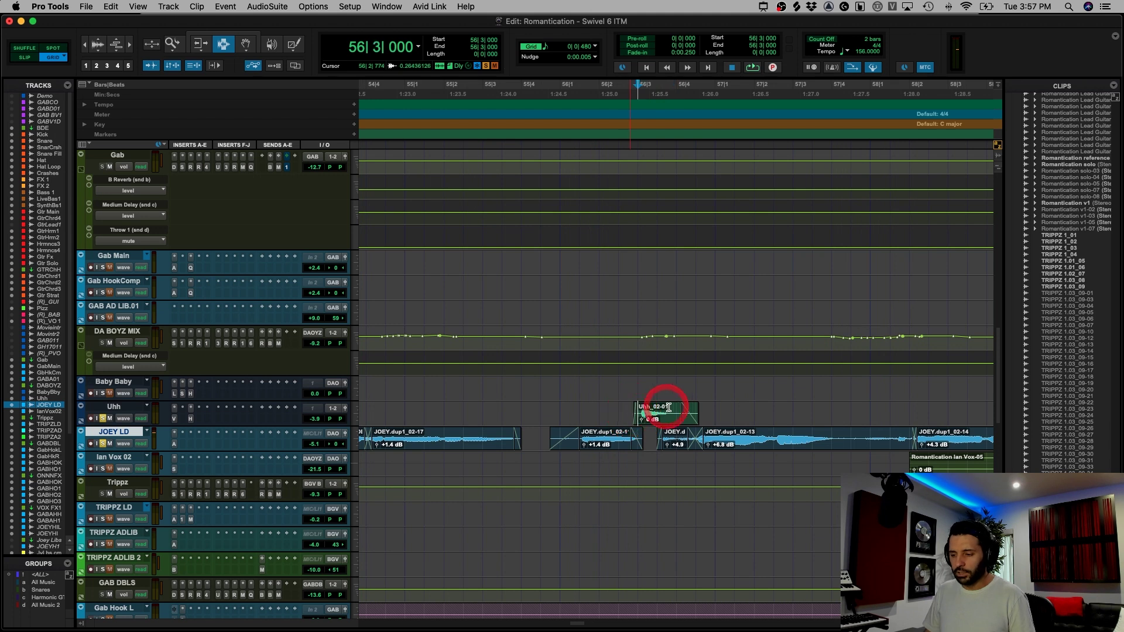
{"action": "left_click_drag", "start_coordinate": [663, 404], "coordinate": [699, 403]}
{"action": "key", "text": "super+bracketright"}
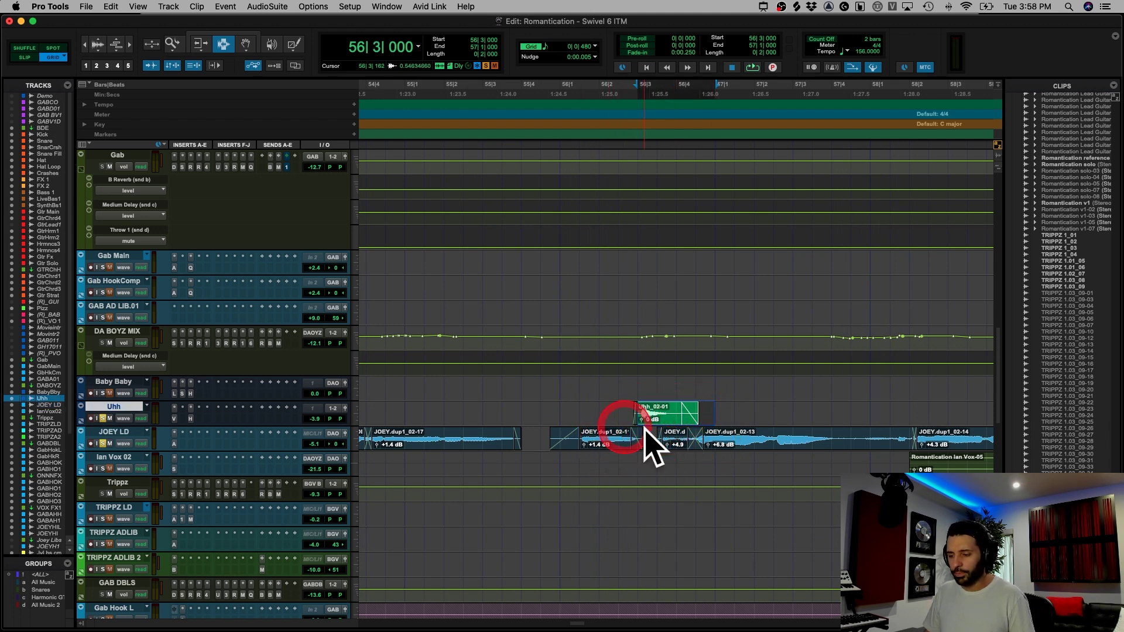
{"action": "left_click_drag", "start_coordinate": [638, 444], "coordinate": [648, 444]}
{"action": "left_click", "coordinate": [535, 414]}
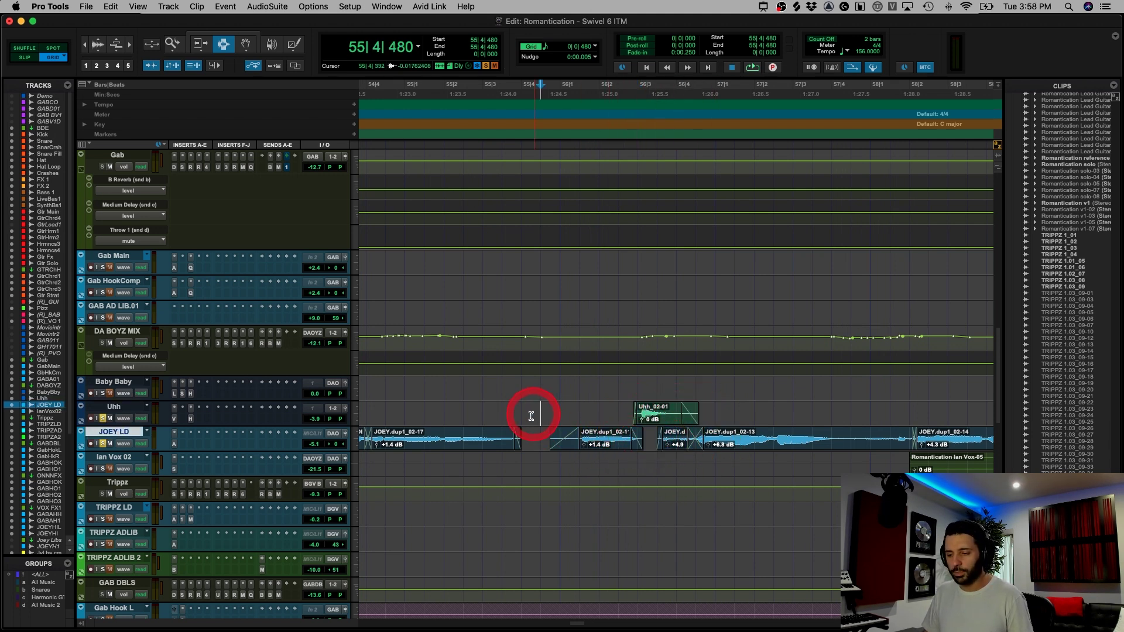
- Examine the ValhallaVintageVerb and H-Delay inserts of Uhh and close the plug-in window
{"action": "left_click", "coordinate": [174, 419]}
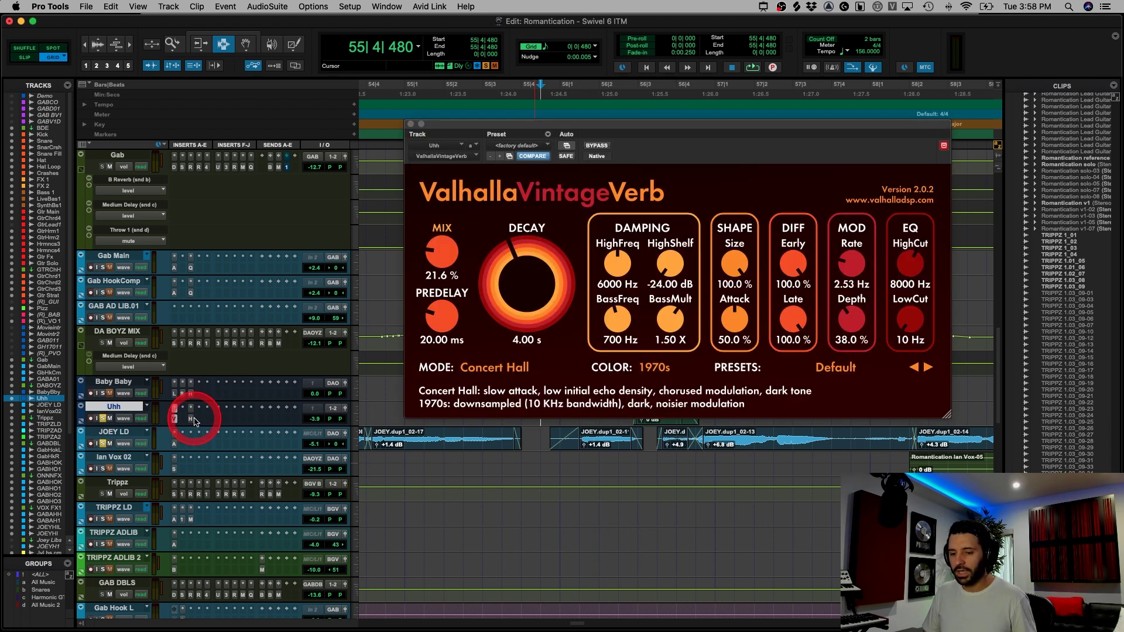
{"action": "left_click", "coordinate": [191, 419]}
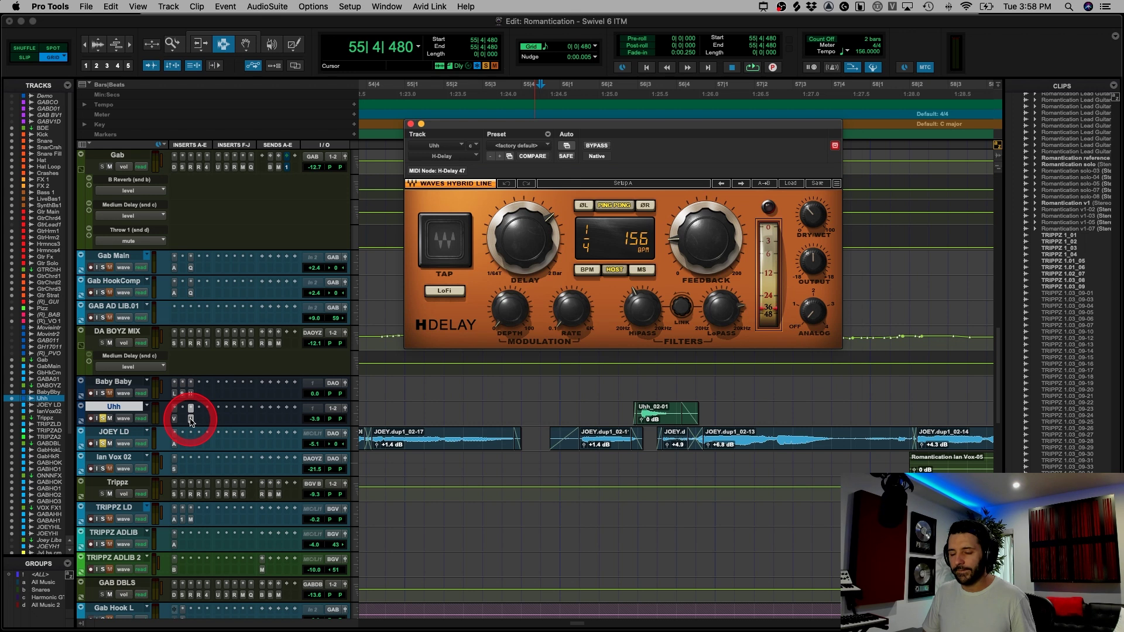
{"action": "left_click", "coordinate": [191, 419]}
- Audition Uhh alone in solo from 56|2|000, take it out of solo and stop playback
{"action": "left_click", "coordinate": [603, 415]}
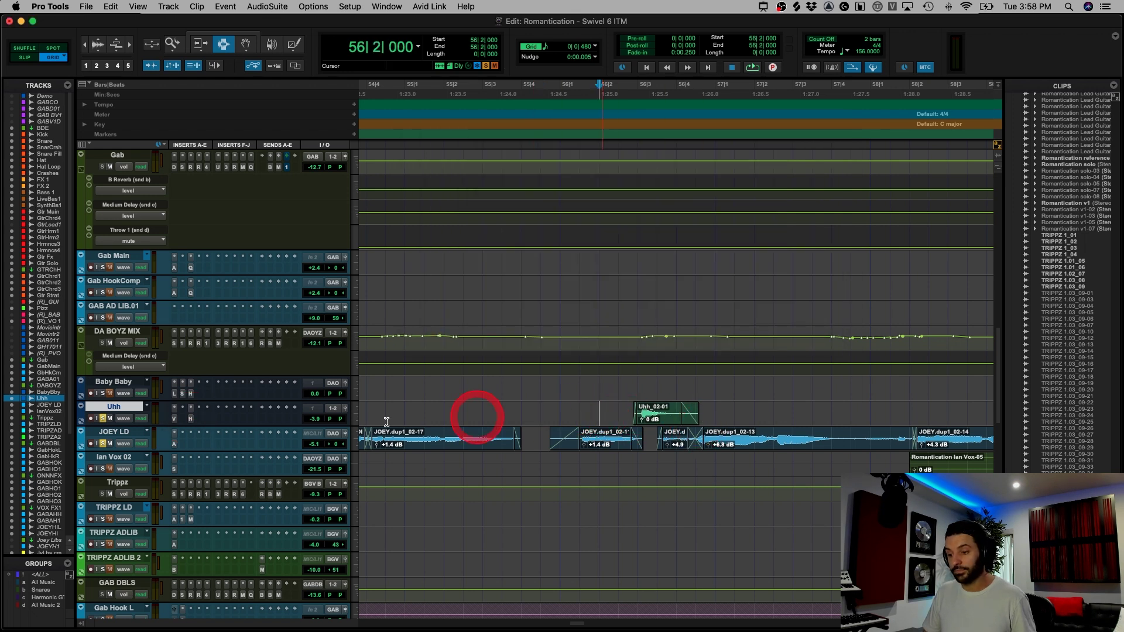
{"action": "left_click", "coordinate": [102, 418]}
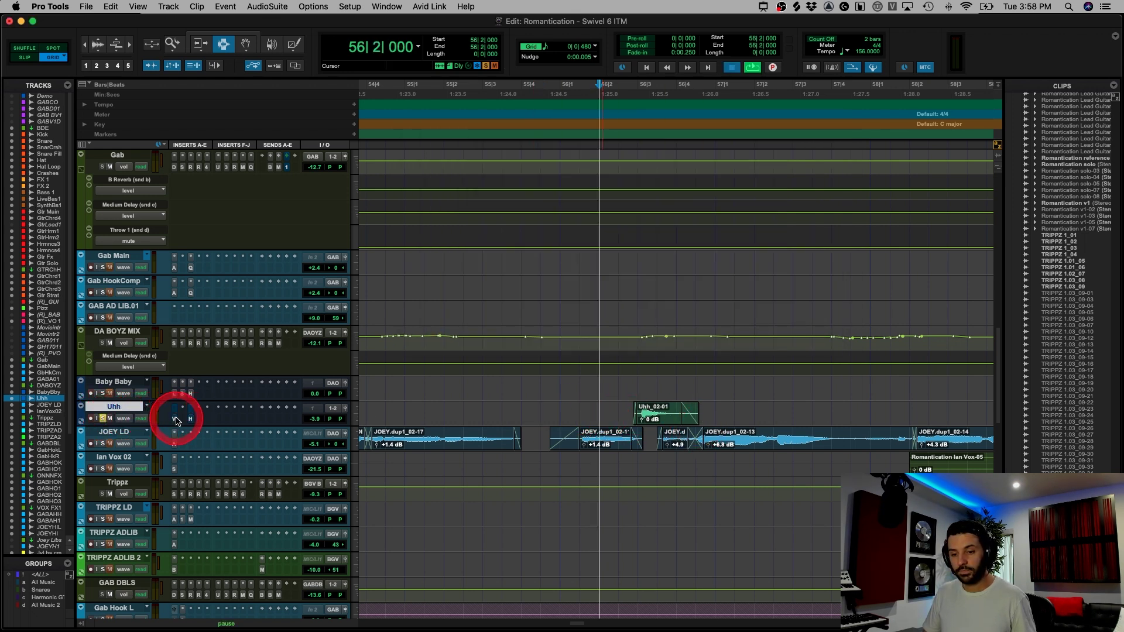
{"action": "key", "text": "space"}
{"action": "key", "text": "space"}
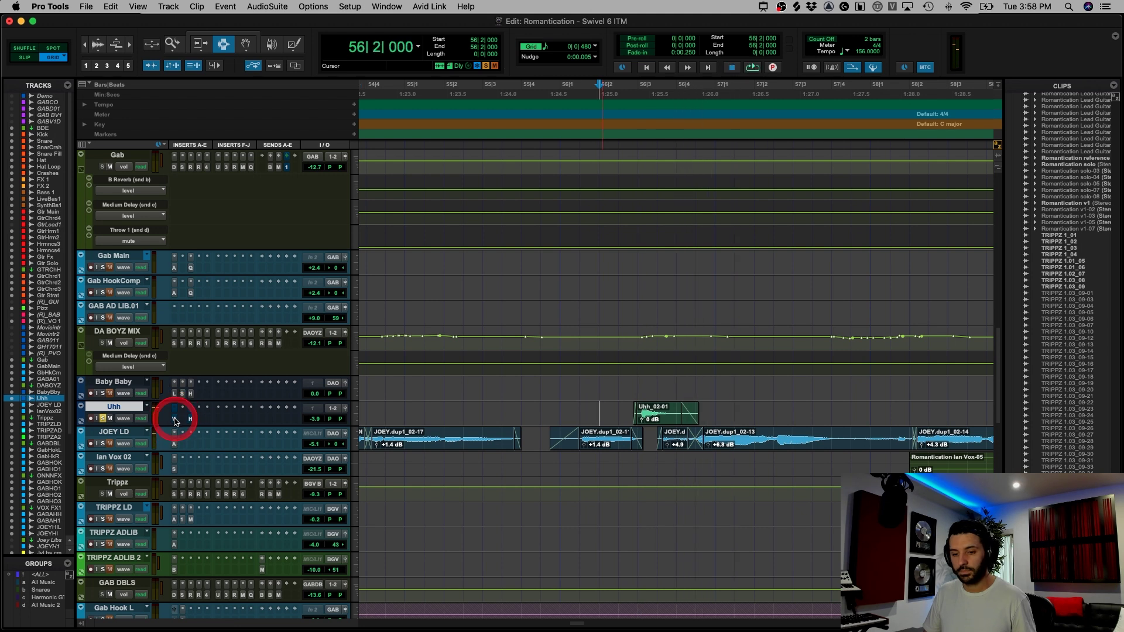
{"action": "key", "text": "space"}
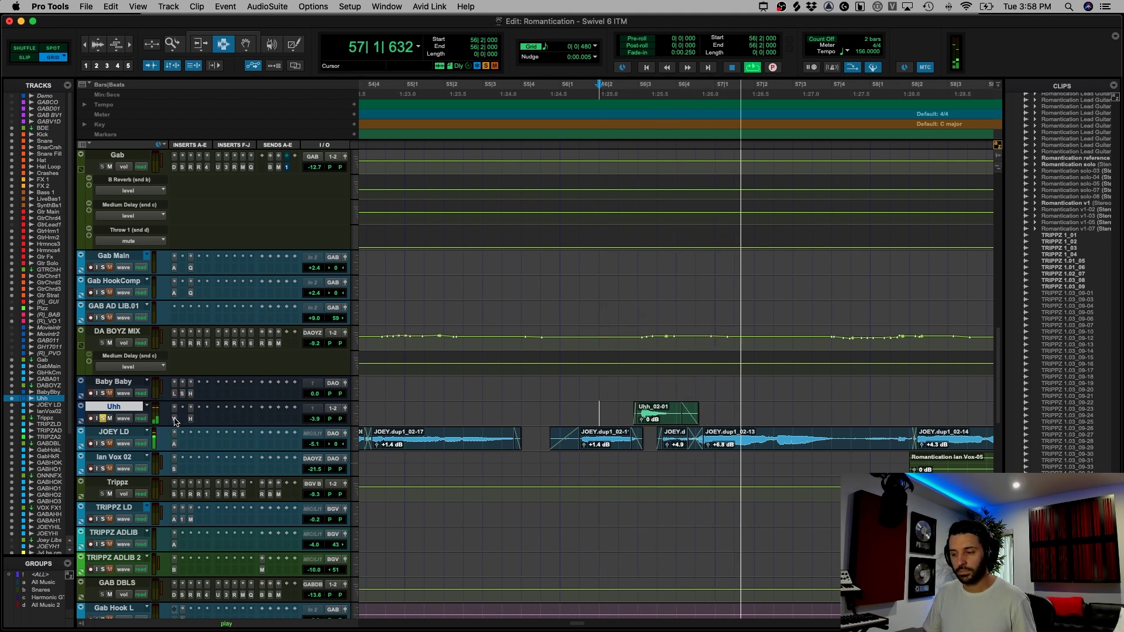
{"action": "key", "text": "super+bracketleft"}
{"action": "key", "text": "super+bracketleft"}
{"action": "left_click", "coordinate": [102, 418]}
{"action": "key", "text": "space"}
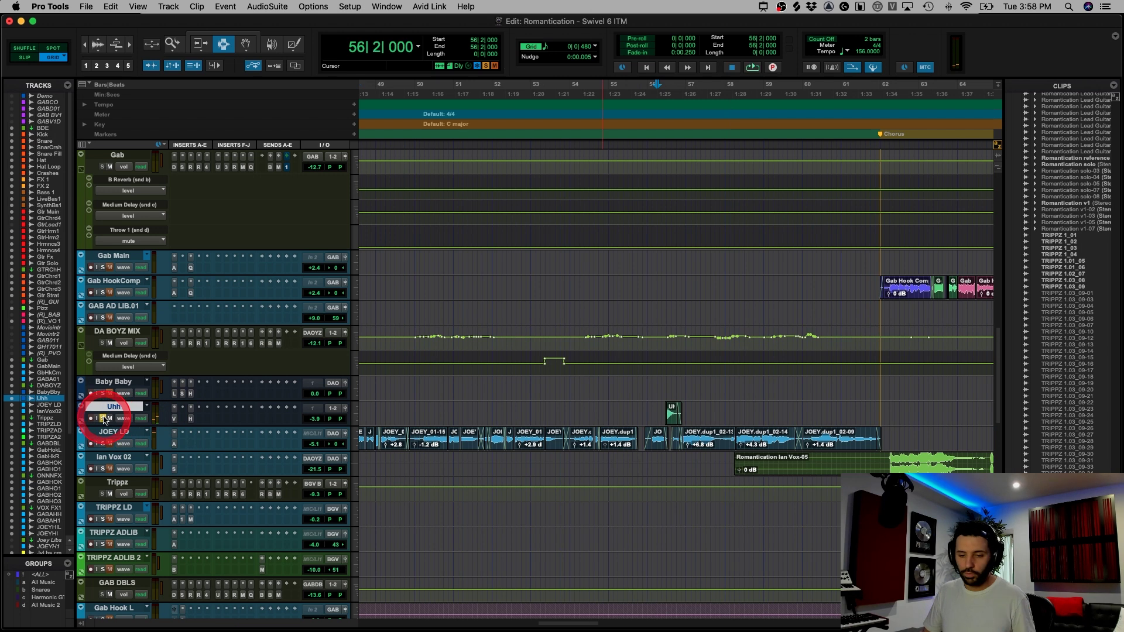
- Find the Baby Baby clip in the Rap section and place the cursor at 84|1|000 on the Baby Baby track
{"action": "key", "text": "super+bracketleft"}
{"action": "key", "text": "super+bracketleft"}
{"action": "key", "text": "super+bracketleft"}
{"action": "left_click", "coordinate": [769, 389]}
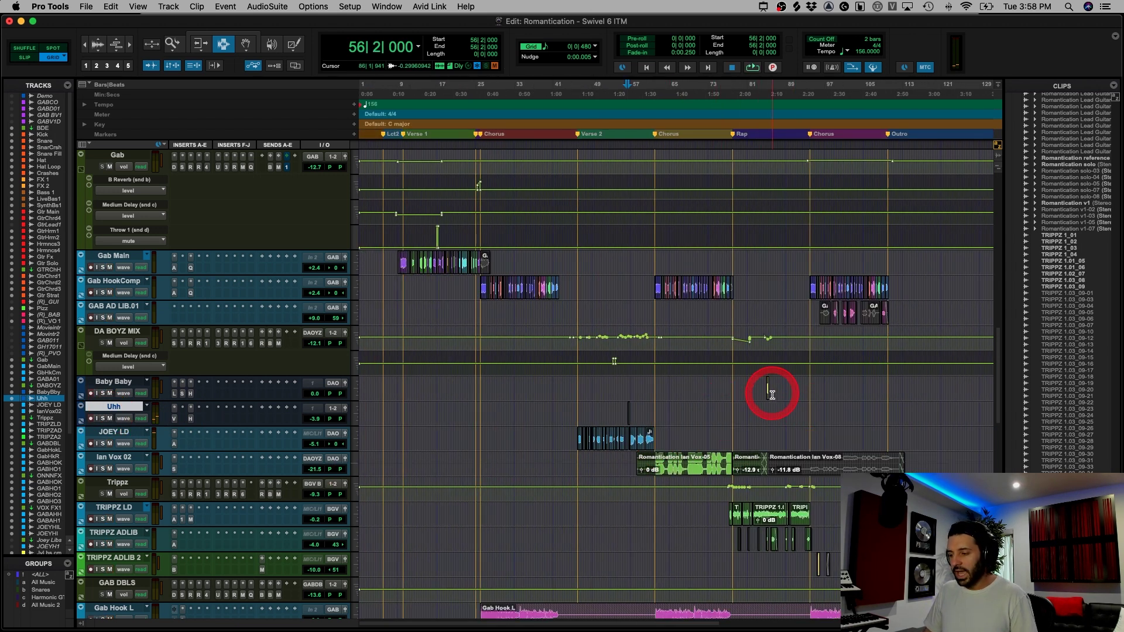
{"action": "key", "text": "super+bracketright"}
{"action": "key", "text": "super+bracketright"}
{"action": "key", "text": "super+bracketright"}
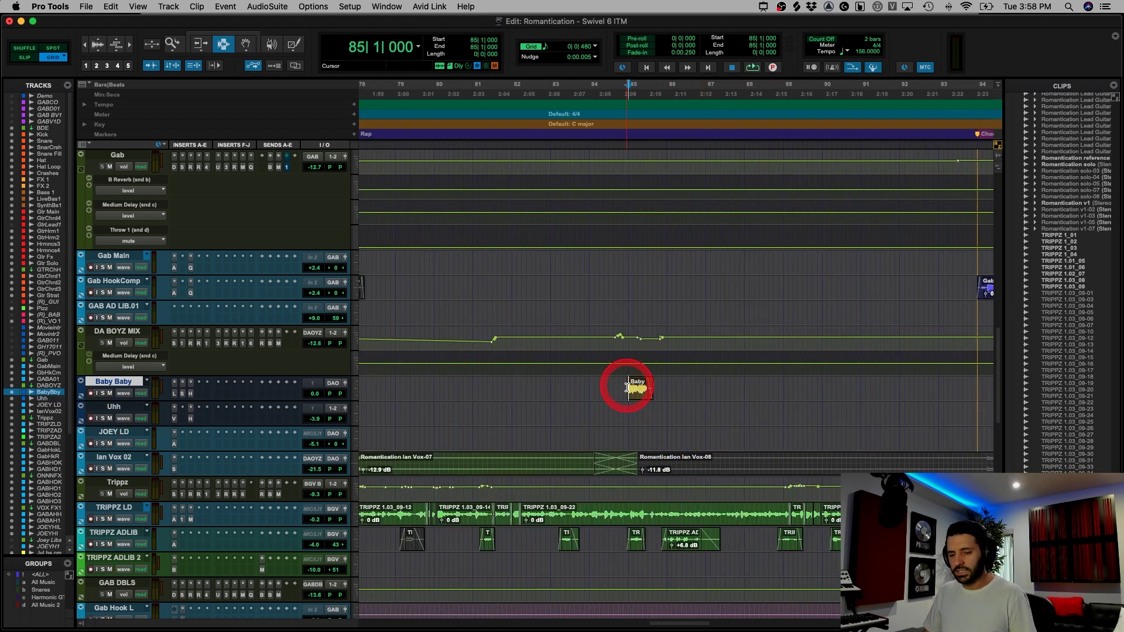
{"action": "key", "text": "super+bracketright"}
{"action": "left_click", "coordinate": [656, 385]}
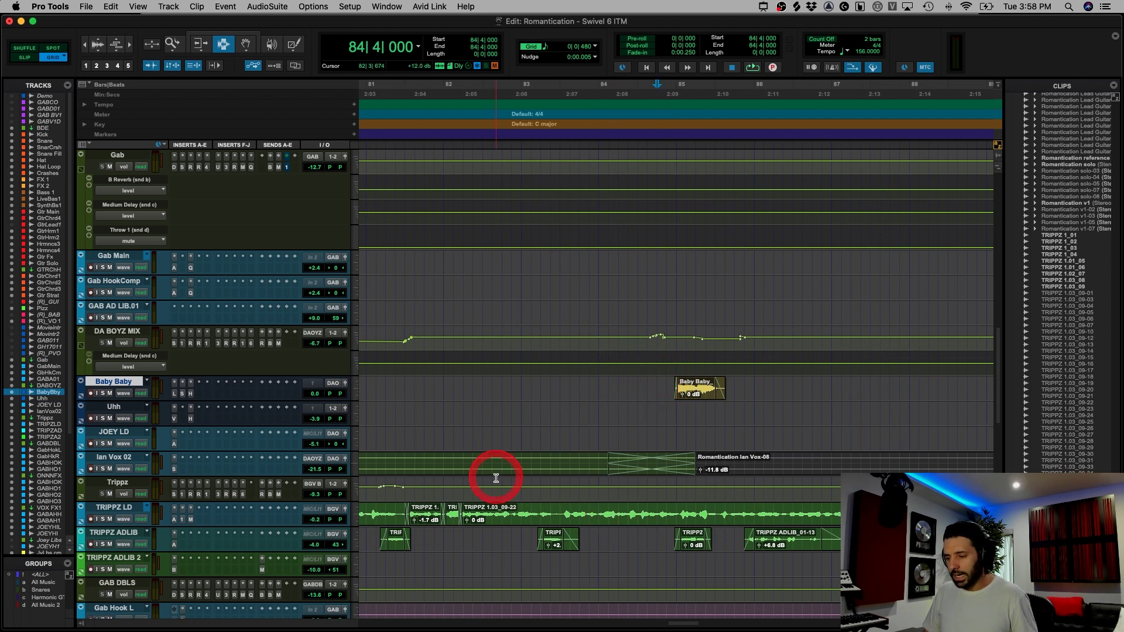
{"action": "left_click", "coordinate": [601, 393]}
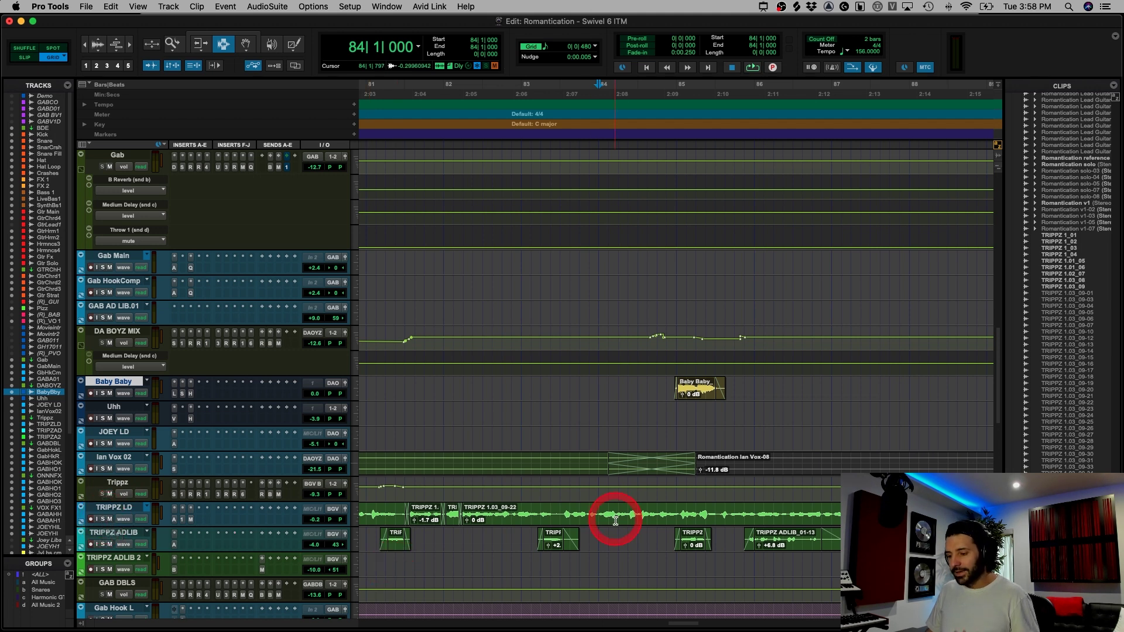
- Solo TRIPPZ LD, audition it from 83|3|000 until past the Baby Baby clip, and stop playback
{"action": "left_click", "coordinate": [562, 511]}
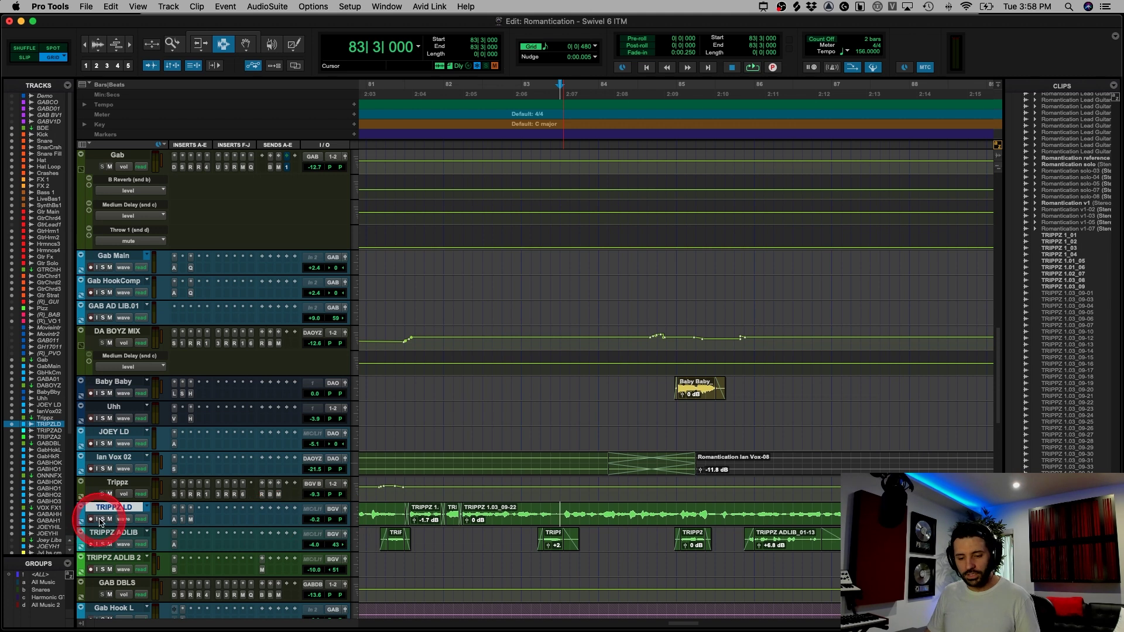
{"action": "left_click", "coordinate": [600, 514]}
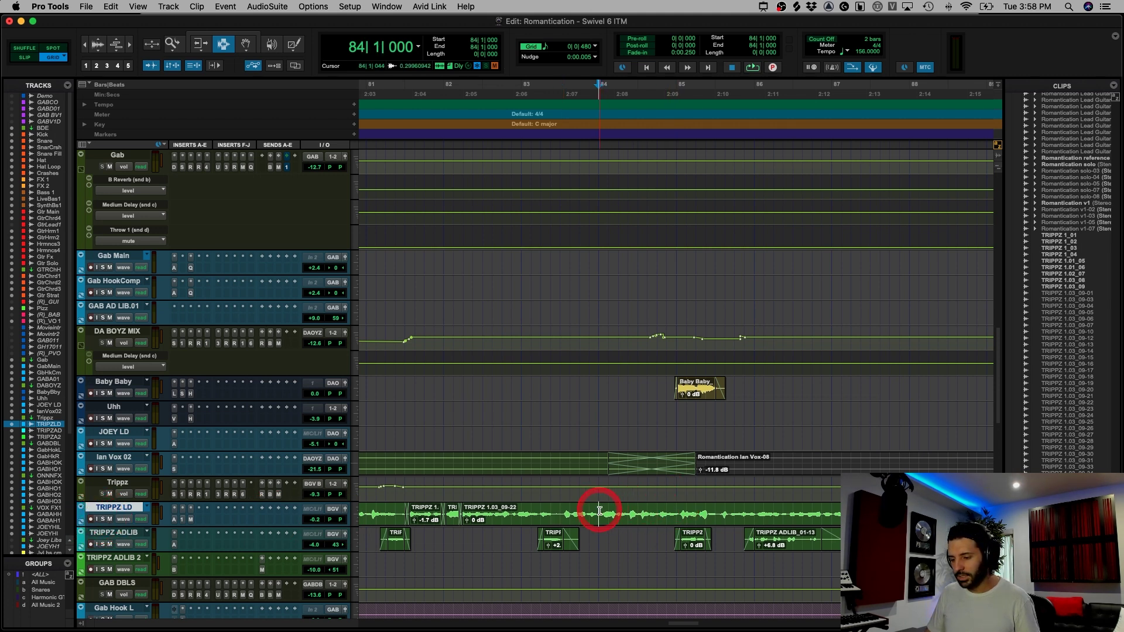
{"action": "left_click", "coordinate": [103, 519]}
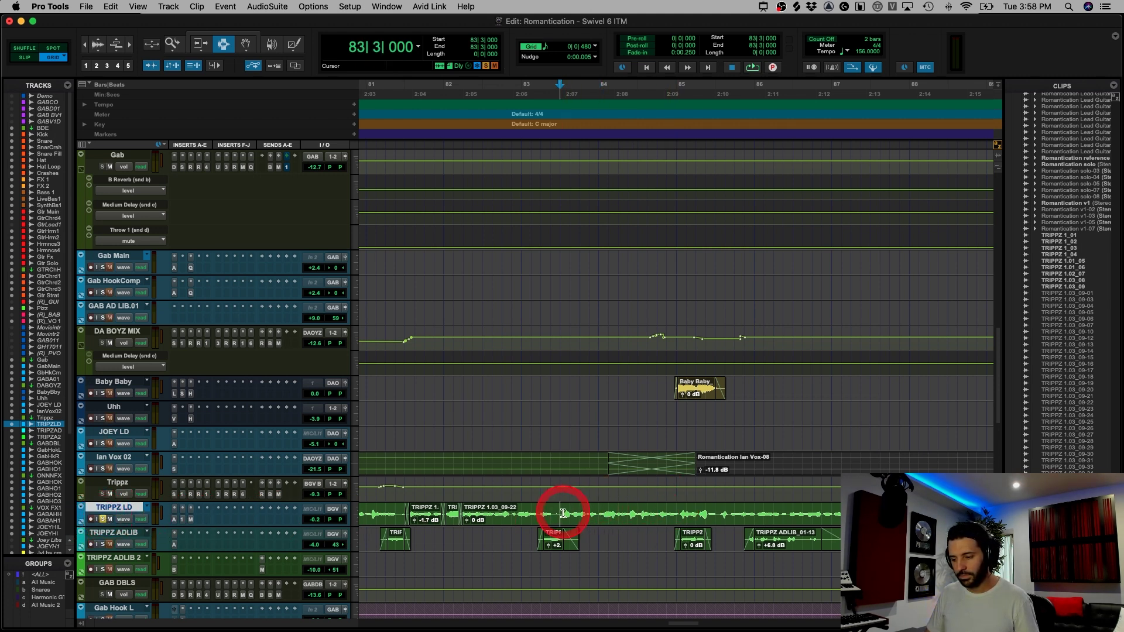
{"action": "key", "text": "space"}
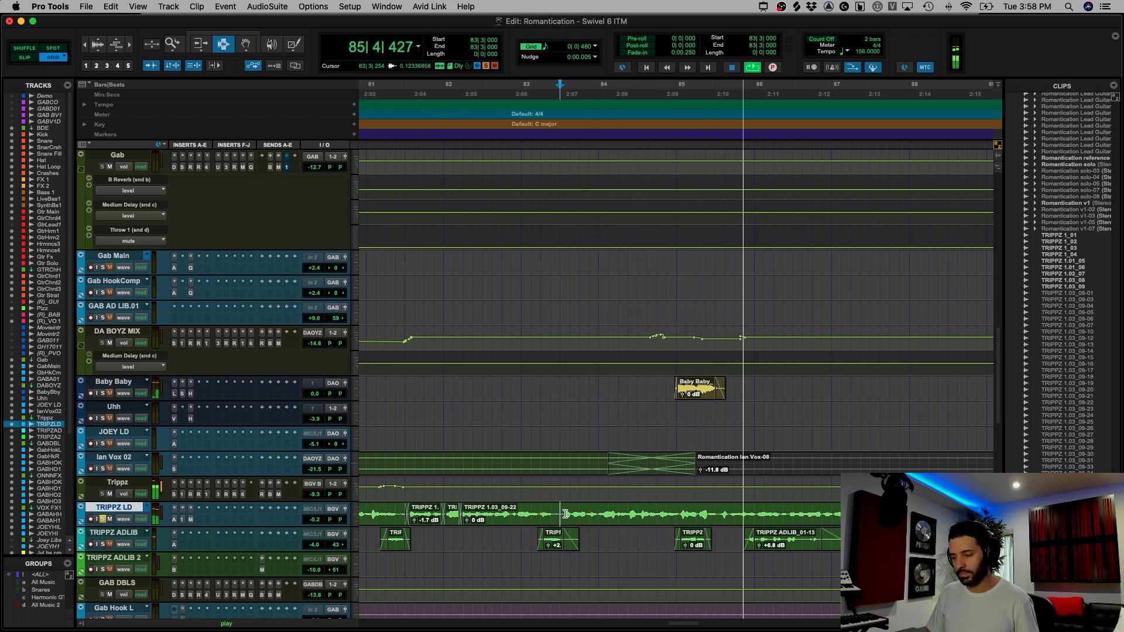
{"action": "key", "text": "space"}
{"action": "left_click", "coordinate": [309, 549]}
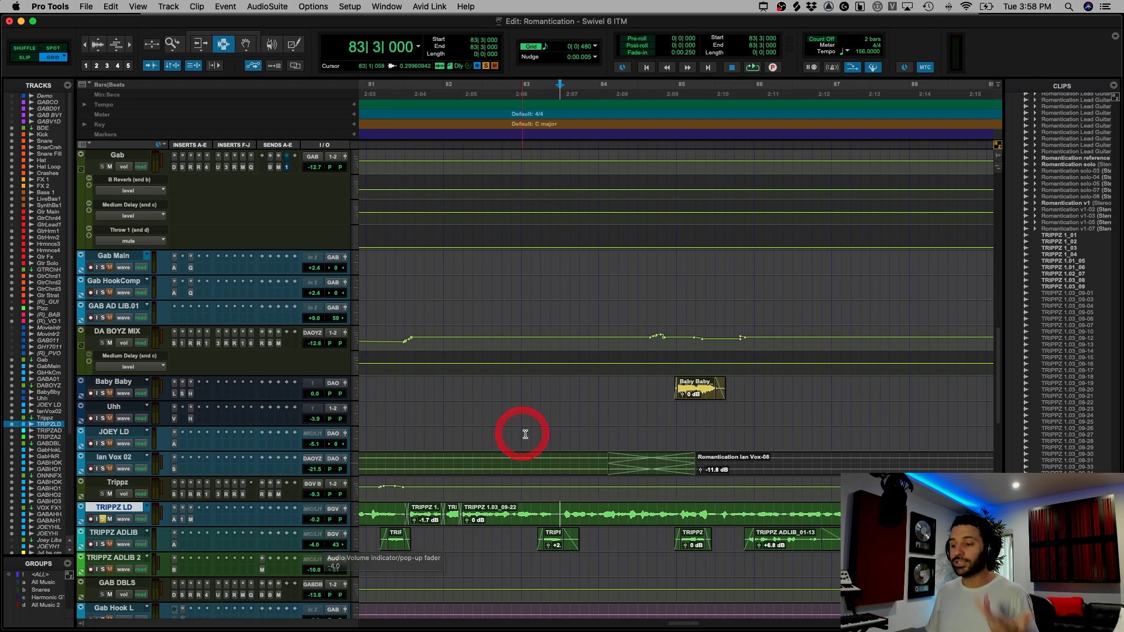
- Add Baby Baby to the TRIPPZ LD solo, audition both from 83|1|000 and take both tracks out of solo
{"action": "left_click", "coordinate": [599, 390]}
{"action": "left_click", "coordinate": [520, 389]}
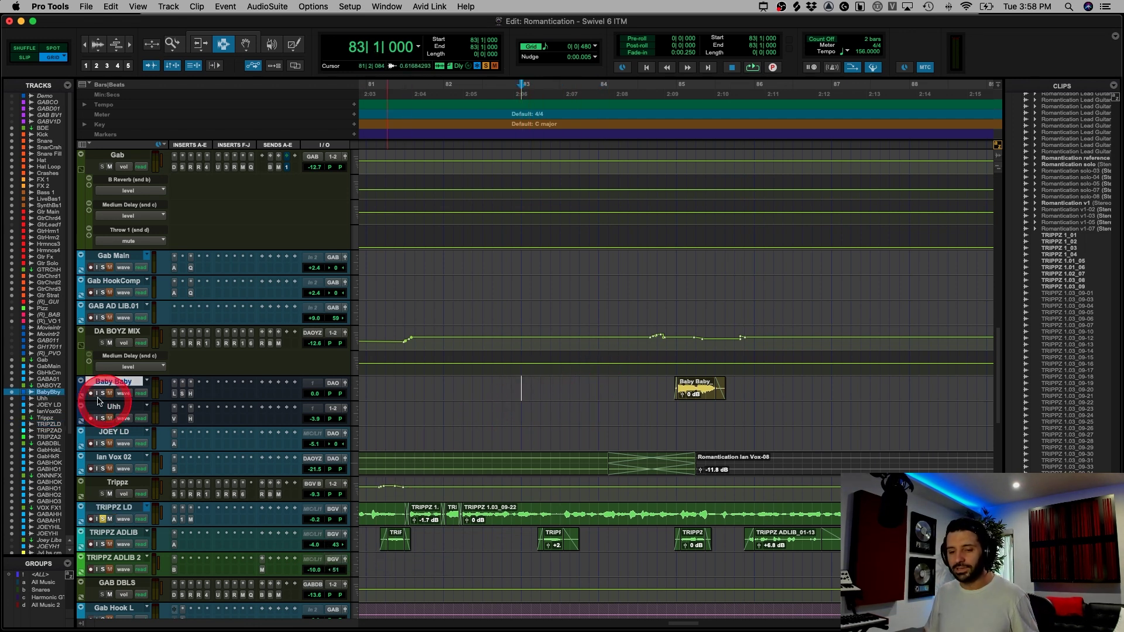
{"action": "left_click", "coordinate": [102, 393]}
{"action": "key", "text": "space"}
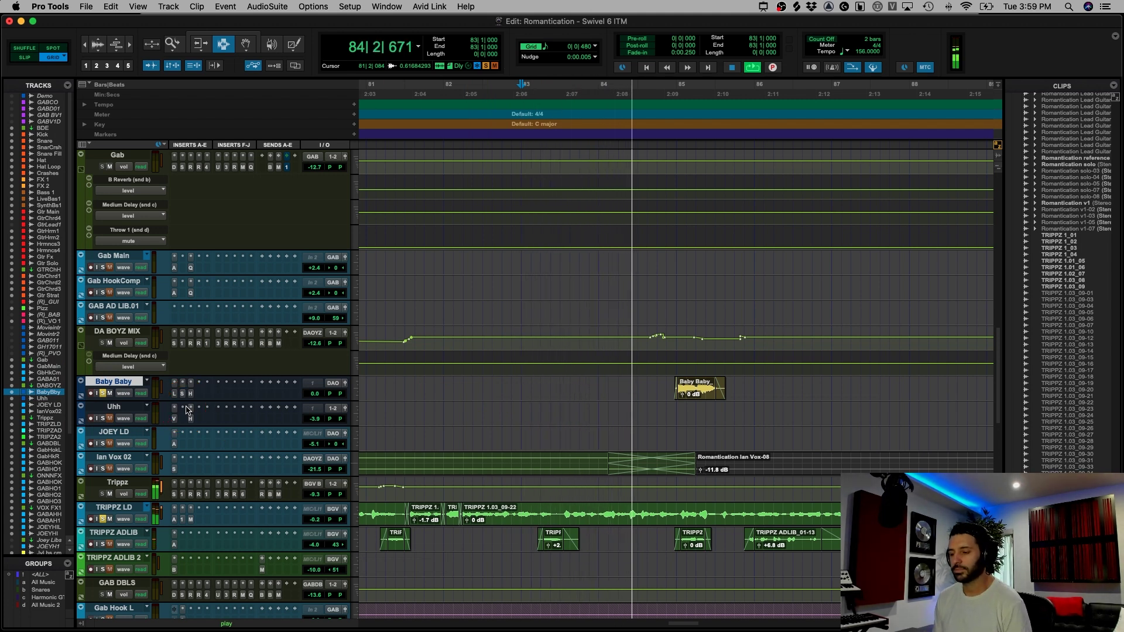
{"action": "left_click", "coordinate": [678, 383]}
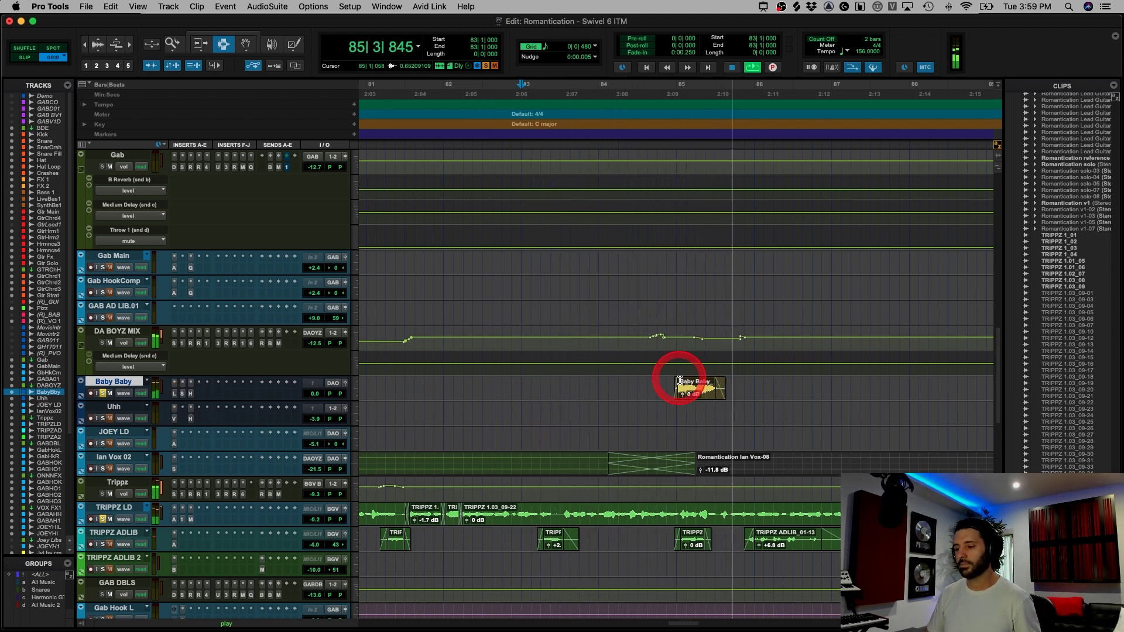
{"action": "key", "text": "space"}
{"action": "left_click", "coordinate": [103, 393], "text": "alt"}
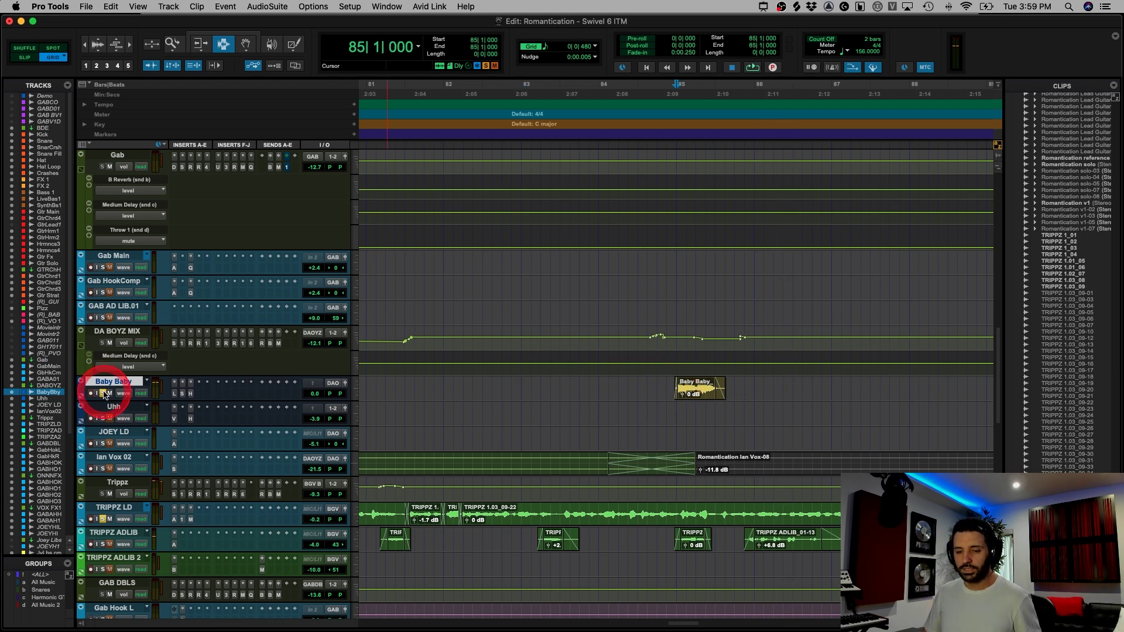
- Place the cursor at 84|4|480 before the Baby Baby_01-01 clip and examine the track's Little AlterBoy, SSLChannel and H-Delay inserts
{"action": "left_click", "coordinate": [695, 402]}
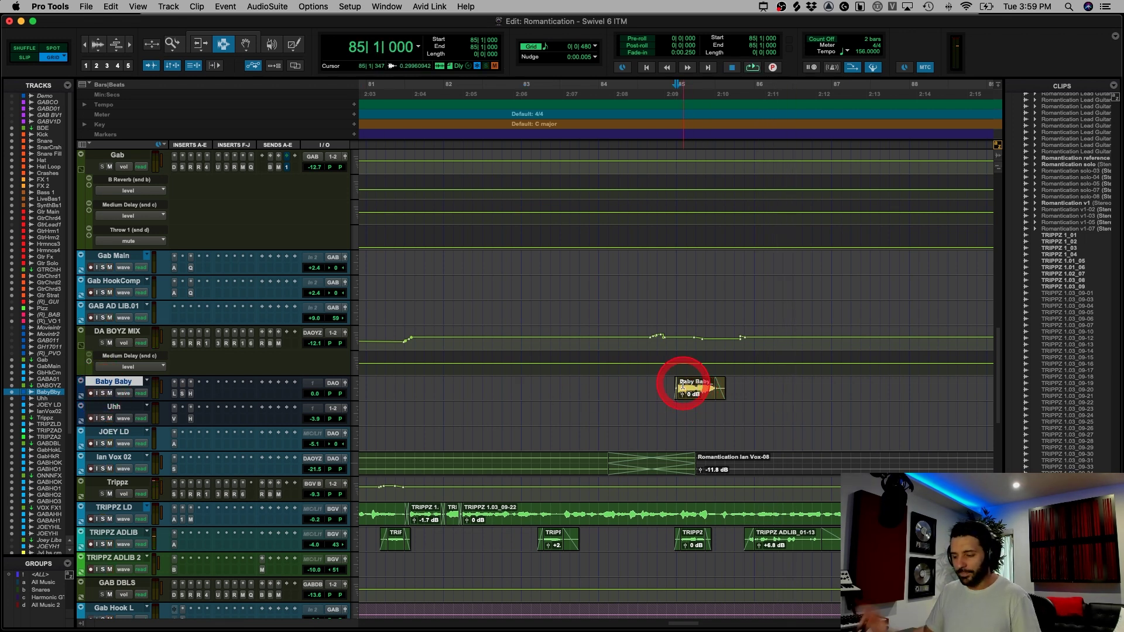
{"action": "key", "text": "super+bracketright"}
{"action": "key", "text": "super+bracketright"}
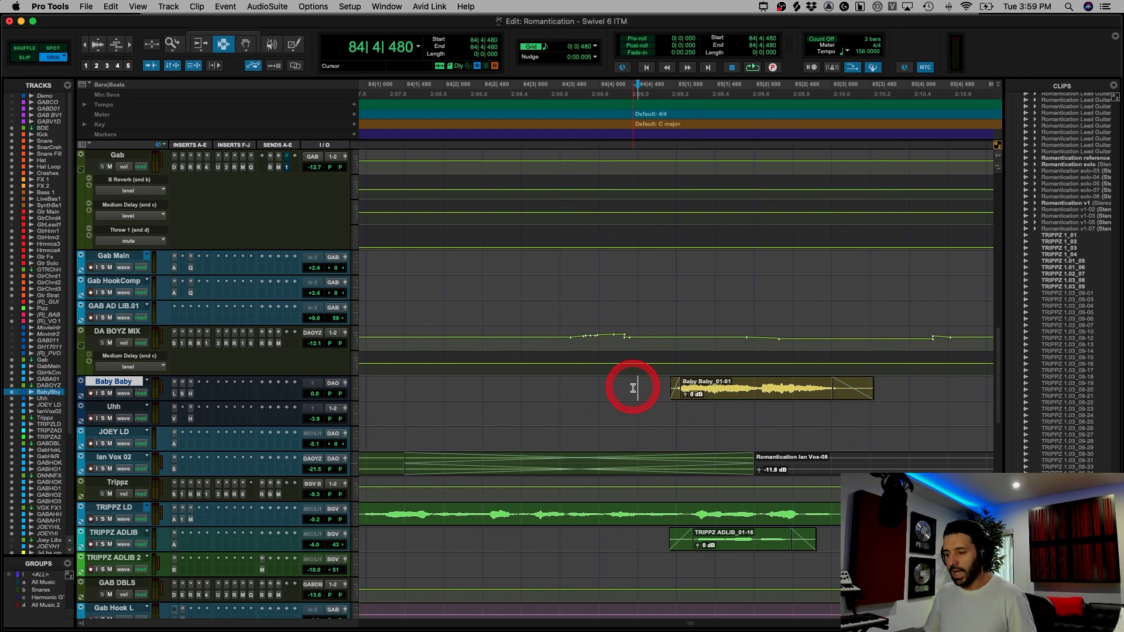
{"action": "left_click", "coordinate": [175, 394]}
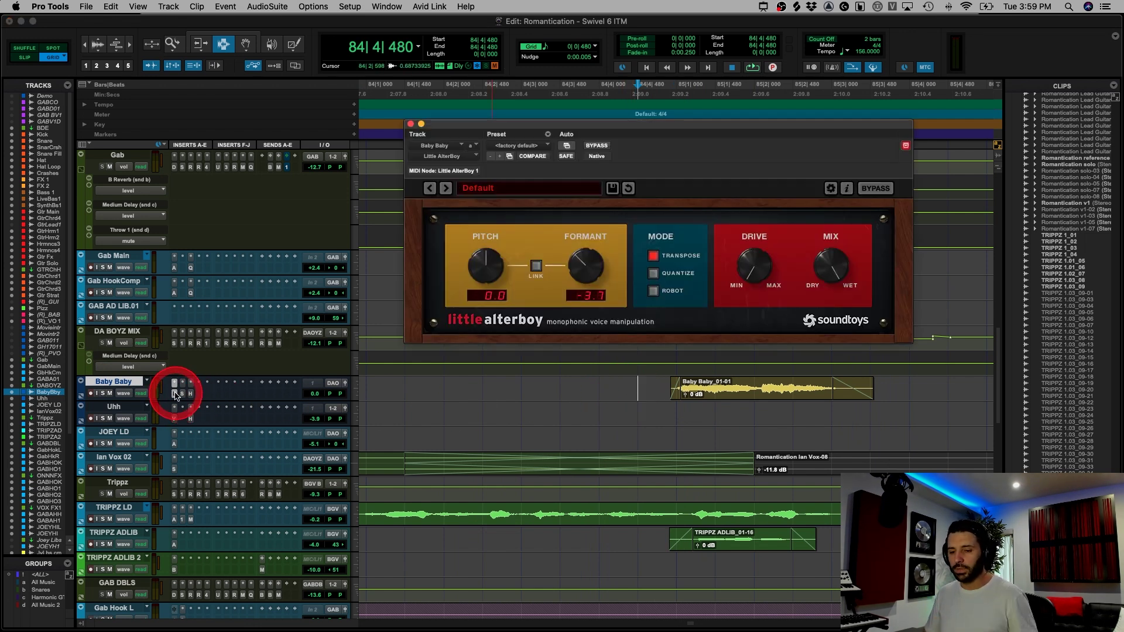
{"action": "left_click", "coordinate": [182, 394]}
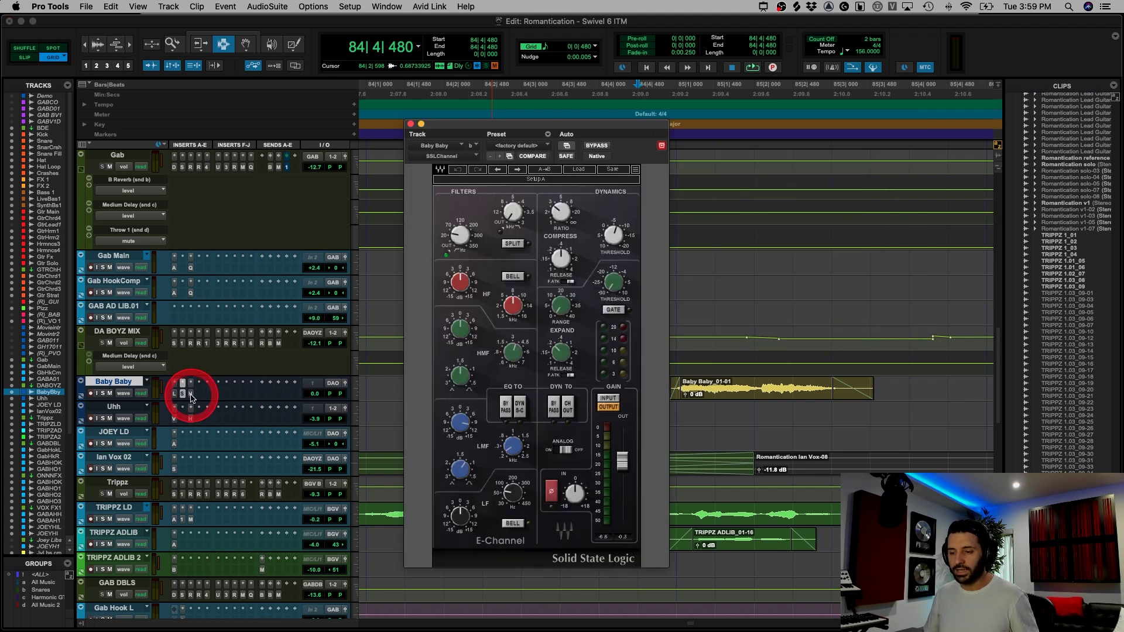
{"action": "left_click", "coordinate": [190, 394]}
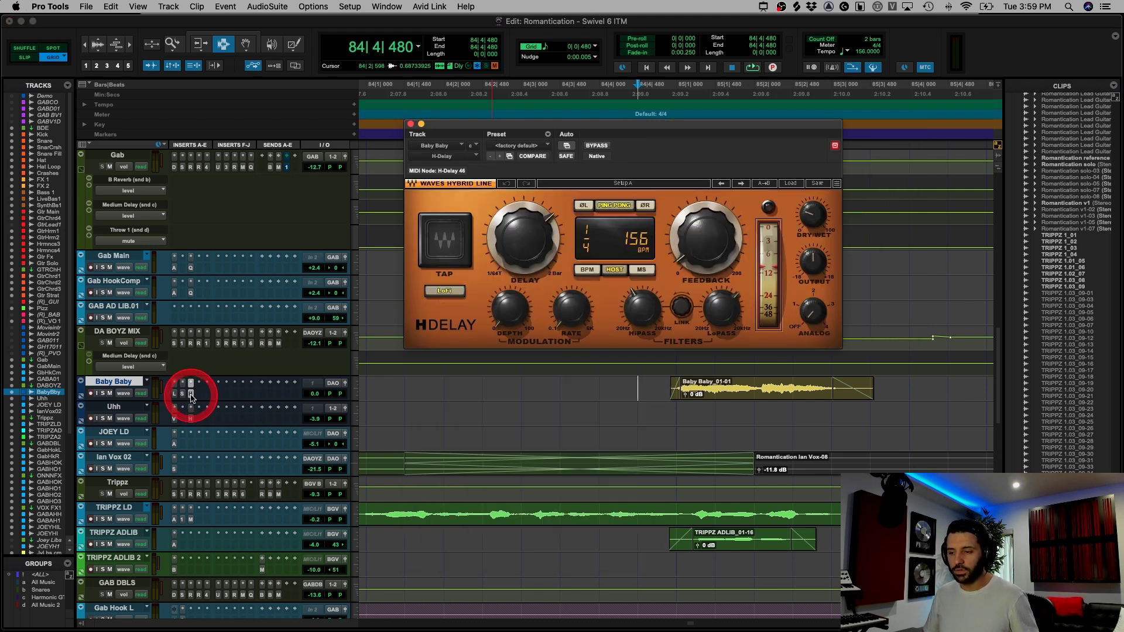
{"action": "left_click", "coordinate": [190, 394]}
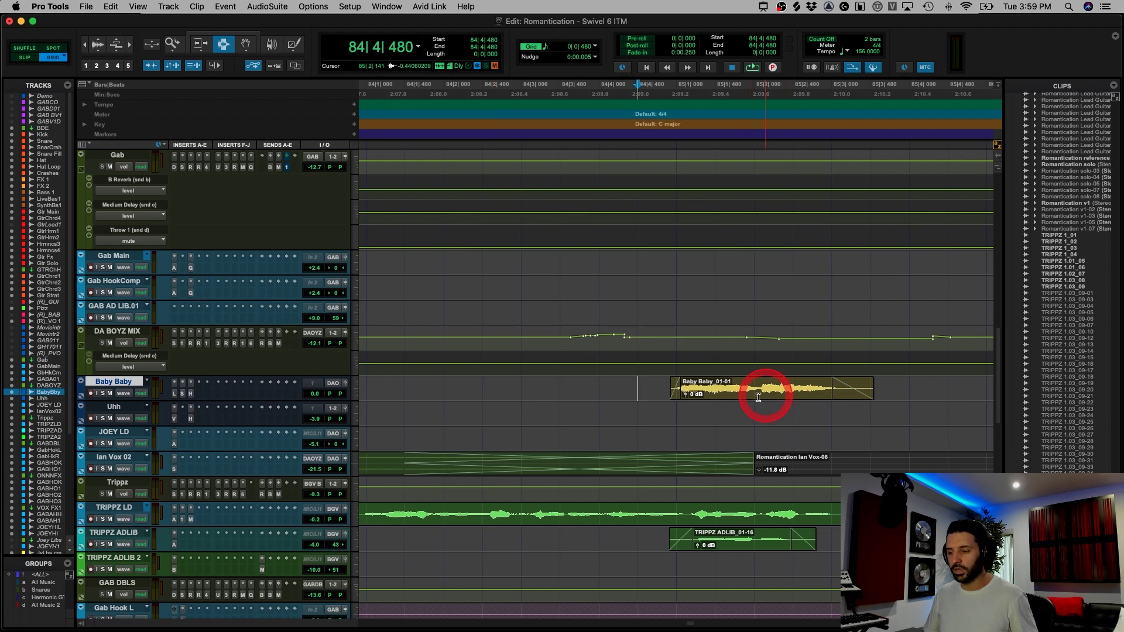
- Bypass all three inserts of Baby Baby and audition the track in solo from 84|4|480
{"action": "left_click", "coordinate": [182, 394]}
{"action": "key", "text": "space"}
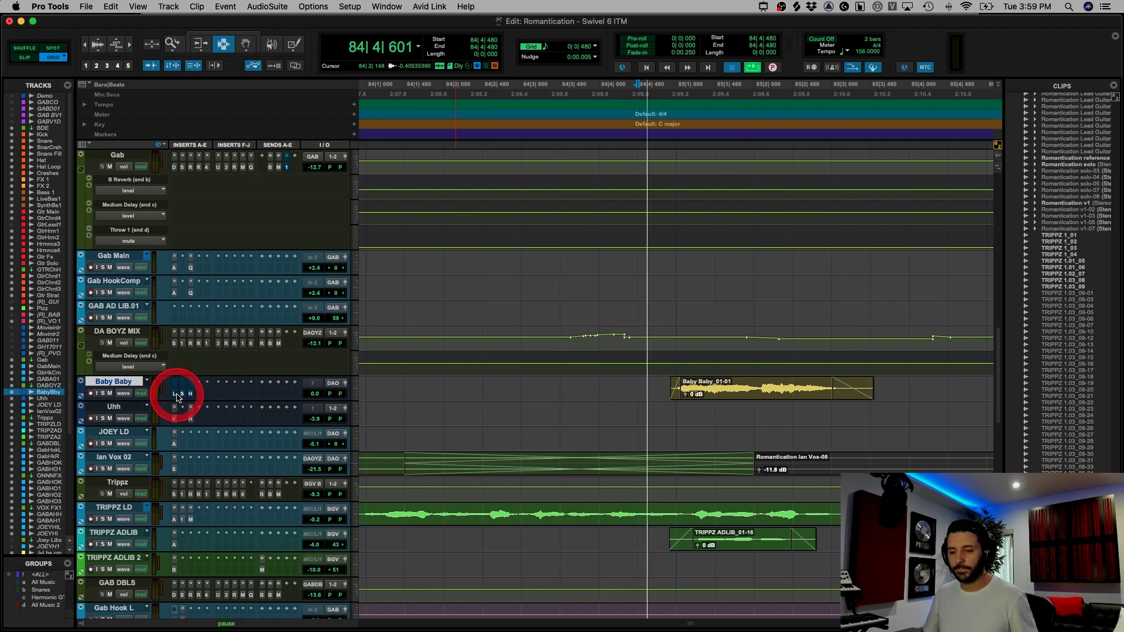
{"action": "left_click", "coordinate": [103, 393]}
{"action": "key", "text": "space"}
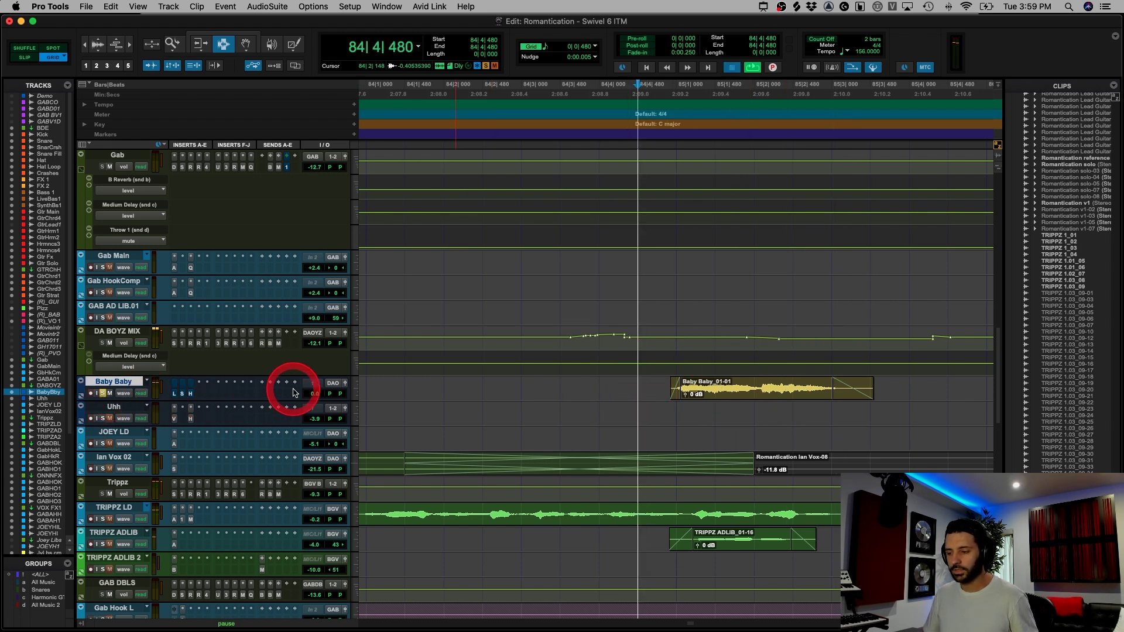
{"action": "key", "text": "space"}
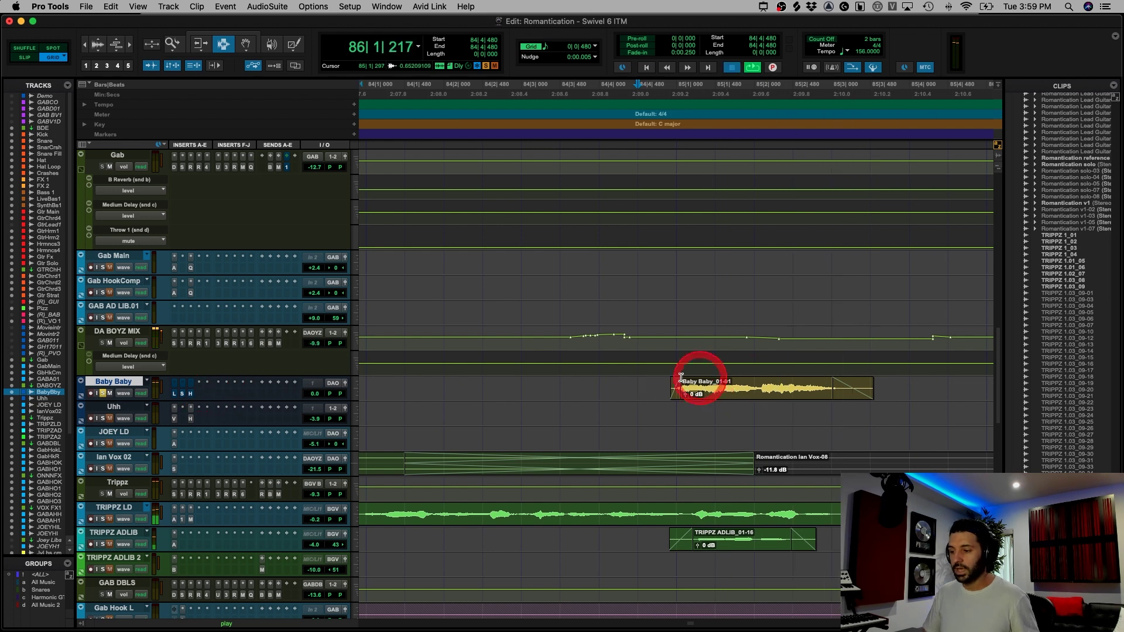
{"action": "key", "text": "space"}
- Bypass all inserts of DA BOYZ MIX as well and audition Baby Baby dry from 84|4|480, dismissing the CPU error
{"action": "left_click", "coordinate": [750, 389]}
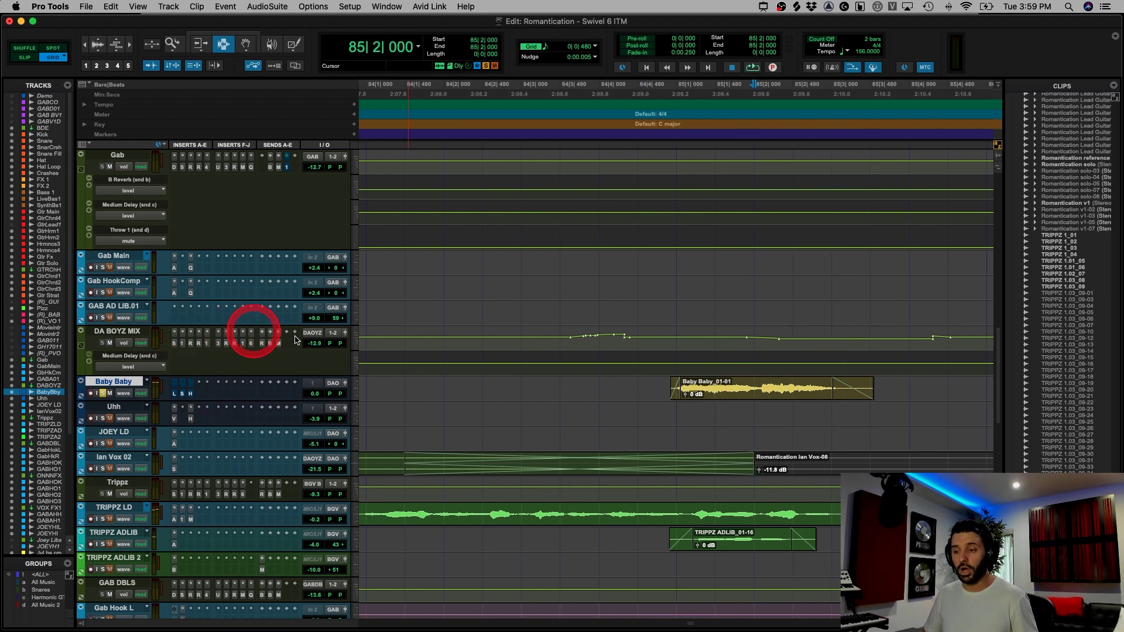
{"action": "left_click", "coordinate": [669, 389]}
{"action": "left_click", "coordinate": [646, 392]}
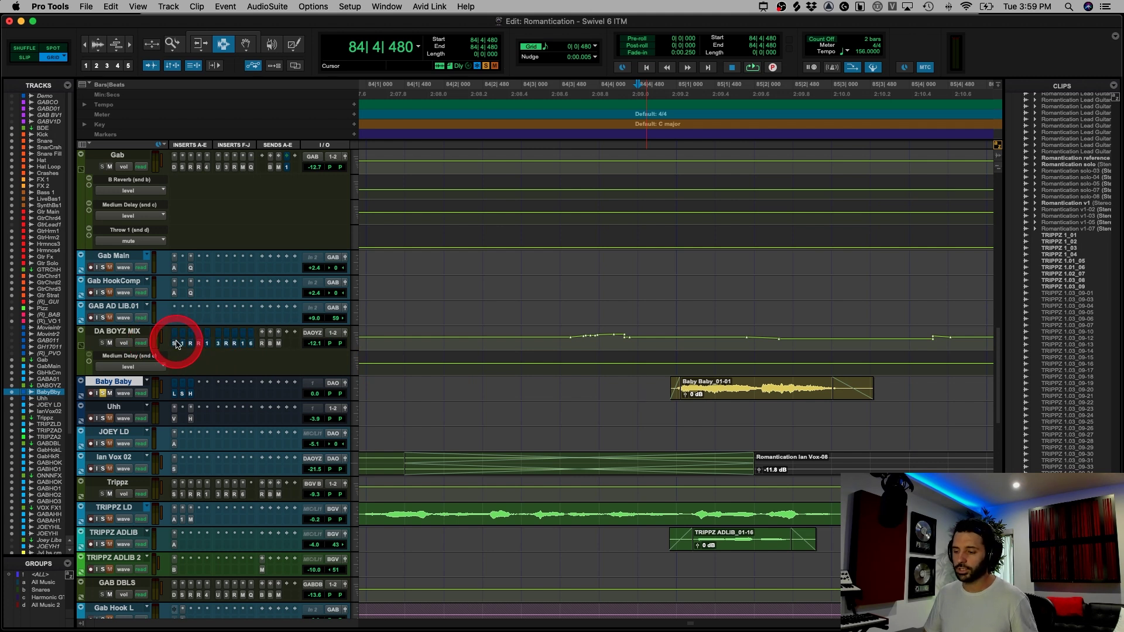
{"action": "key", "text": "space"}
{"action": "left_click", "coordinate": [661, 268]}
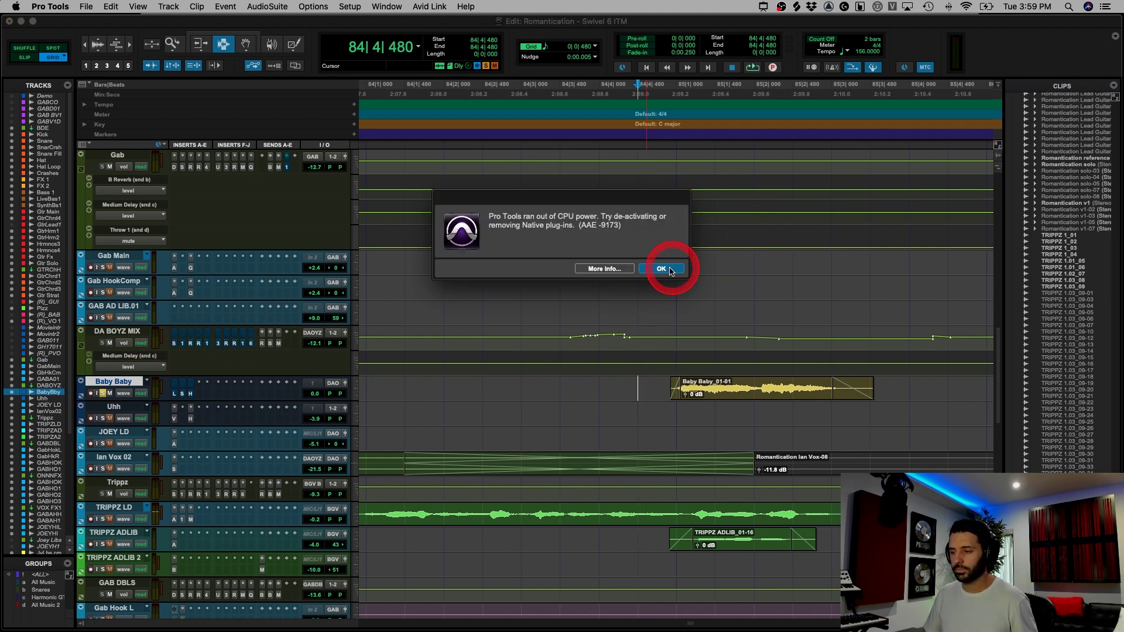
{"action": "key", "text": "space"}
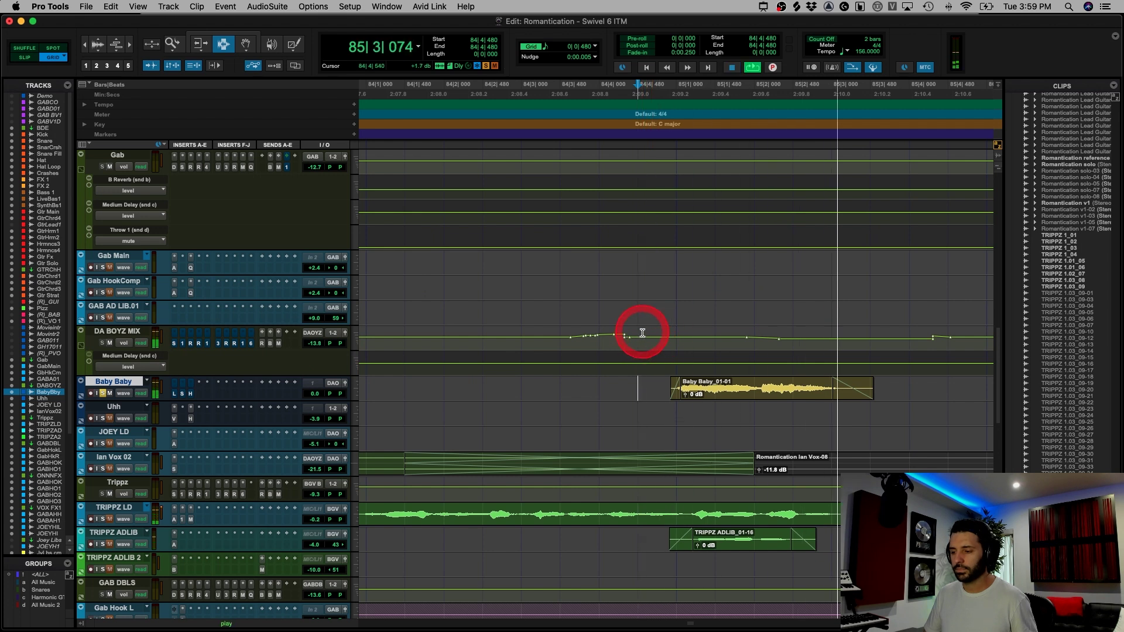
{"action": "key", "text": "space"}
- Re-enable the inserts of Baby Baby and DA BOYZ MIX, audition the processed clip and take Baby Baby out of solo
{"action": "mouse_move", "coordinate": [271, 349]}
{"action": "left_mouse_down"}
{"action": "mouse_move", "coordinate": [201, 351]}
{"action": "mouse_move", "coordinate": [179, 398]}
{"action": "mouse_move", "coordinate": [177, 350]}
{"action": "left_mouse_up"}
{"action": "key", "text": "space"}
{"action": "key", "text": "space"}
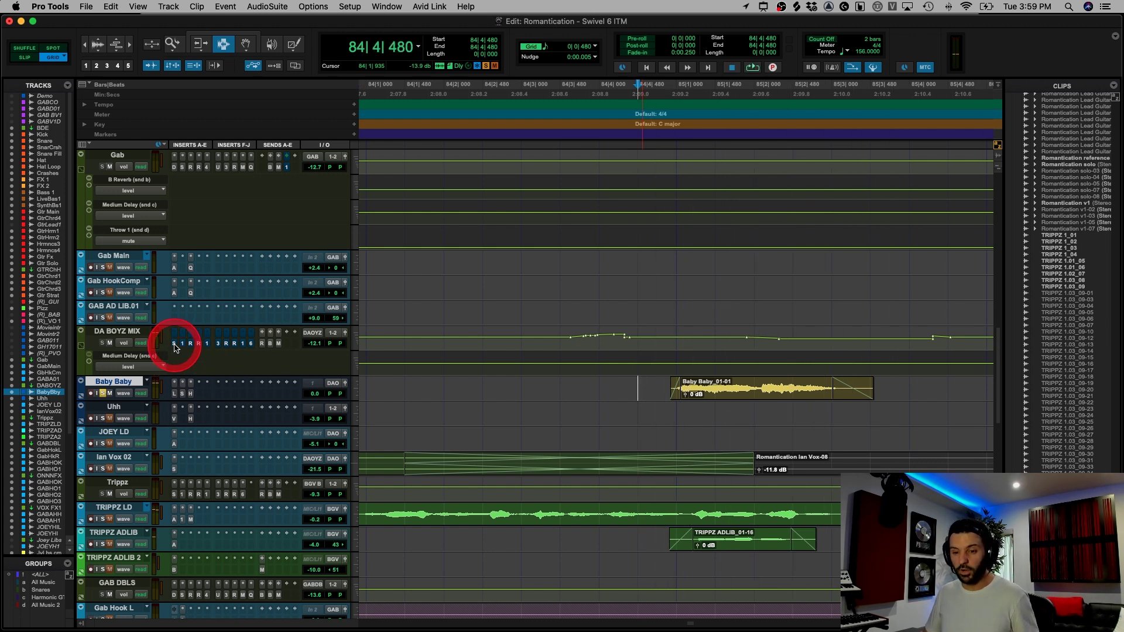
{"action": "key", "text": "space"}
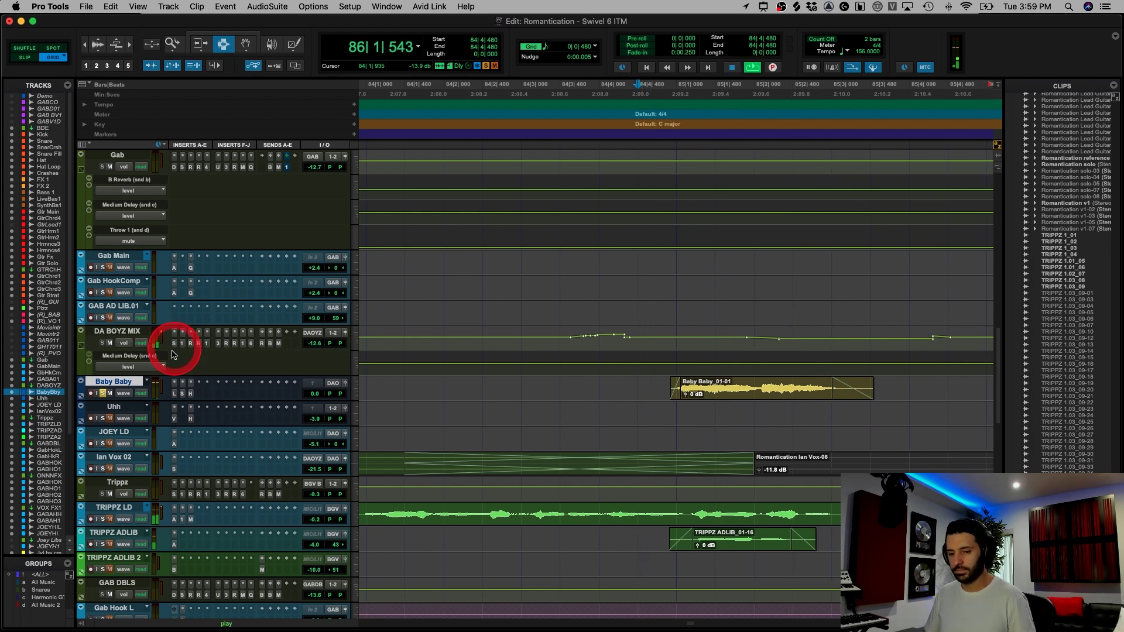
{"action": "key", "text": "r"}
{"action": "key", "text": "r"}
{"action": "key", "text": "space"}
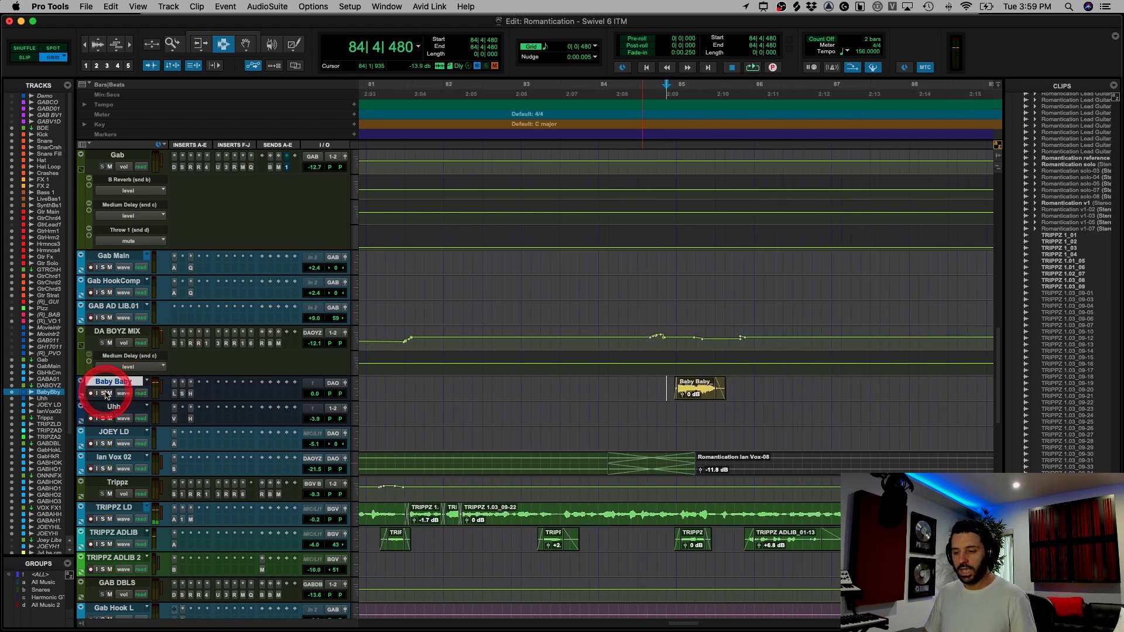
- Look over the Ian Vox 02 clips around the Rap section, placing the cursor at 85|1|000 on that track
{"action": "left_click", "coordinate": [600, 431]}
{"action": "key", "text": "r"}
{"action": "key", "text": "r"}
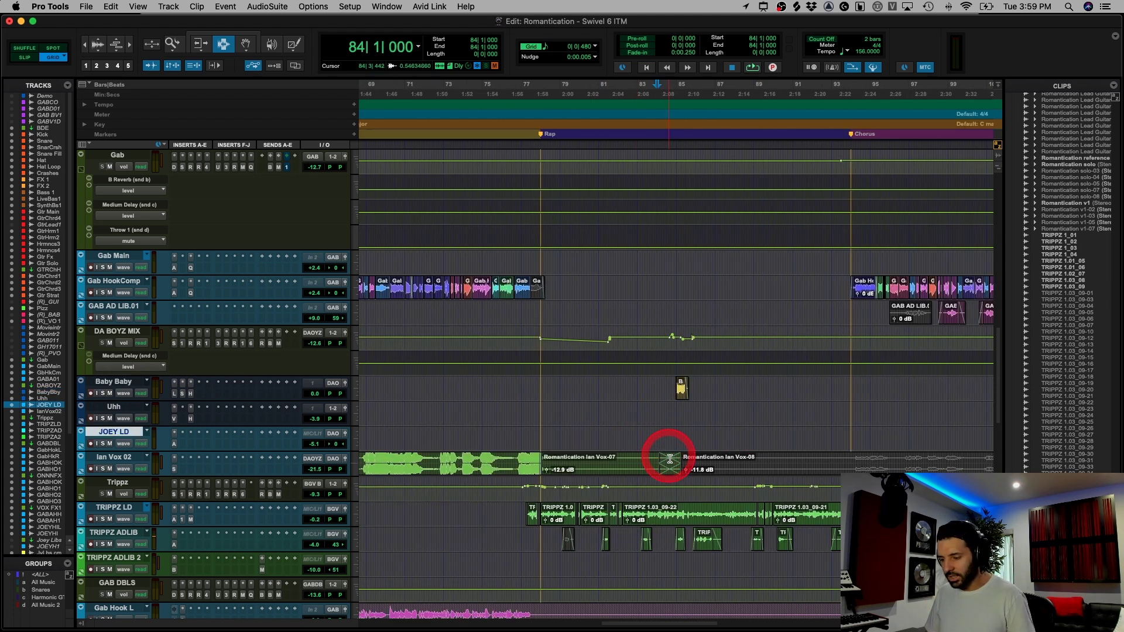
{"action": "left_click", "coordinate": [677, 460]}
{"action": "key", "text": "t"}
{"action": "key", "text": "t"}
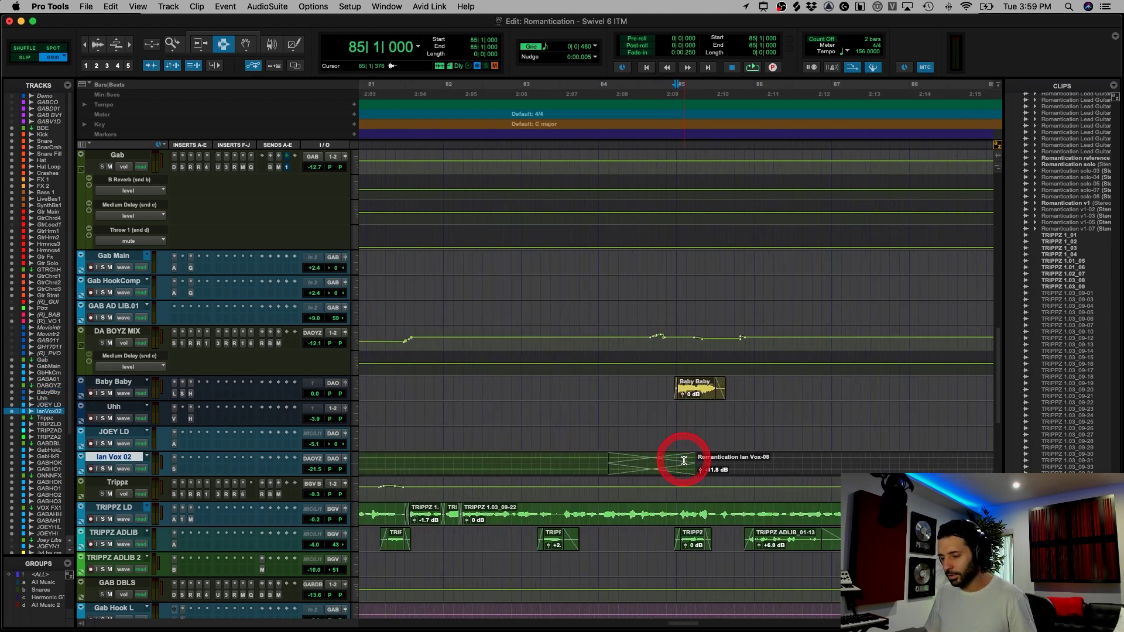
{"action": "key", "text": "r"}
{"action": "key", "text": "r"}
{"action": "key", "text": "r"}
{"action": "key", "text": "r"}
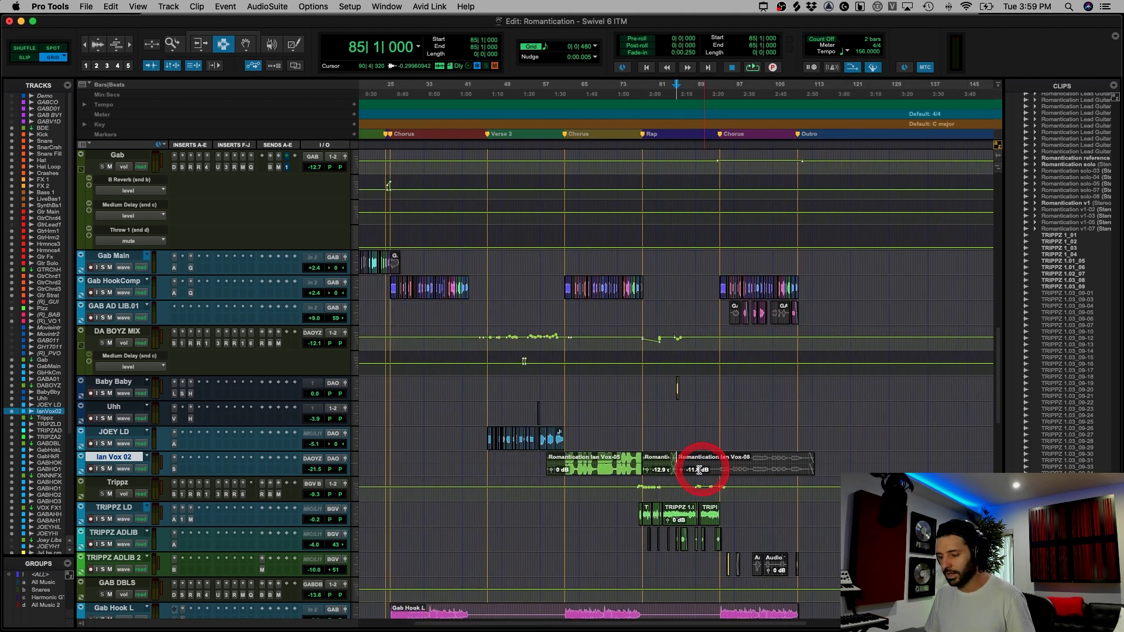
- Place the cursor at 94|4|000 on TRIPPZ ADLIB 2 and open the track's Butch Vig Vocals insert
{"action": "scroll", "coordinate": [654, 474], "scroll_direction": "down", "scroll_amount": 3}
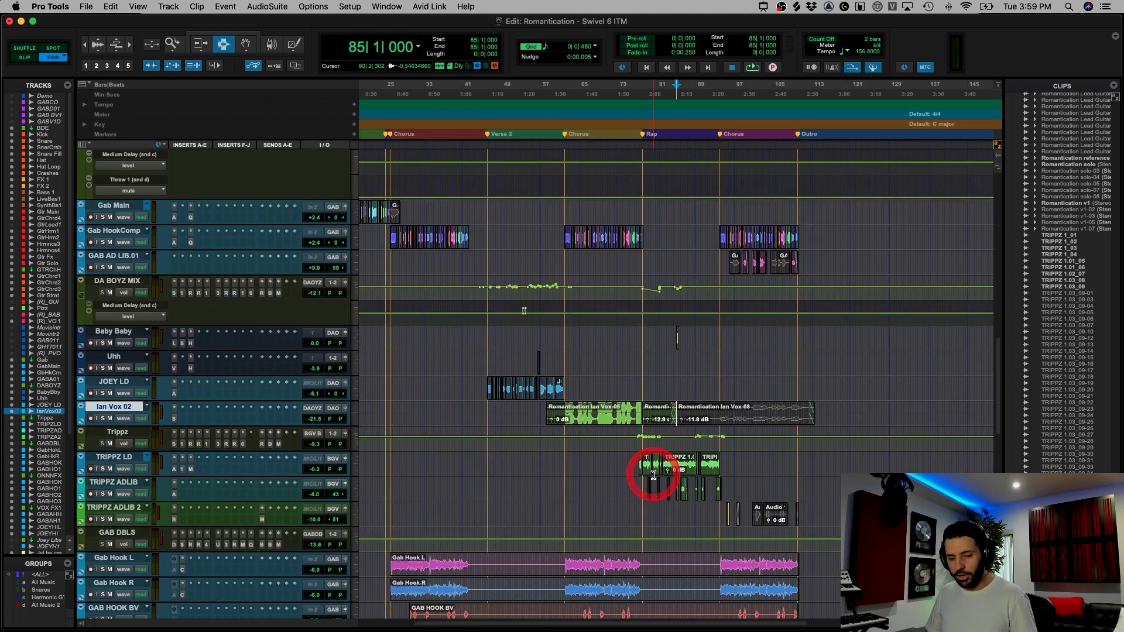
{"action": "left_click", "coordinate": [719, 518]}
{"action": "key", "text": "t"}
{"action": "key", "text": "t"}
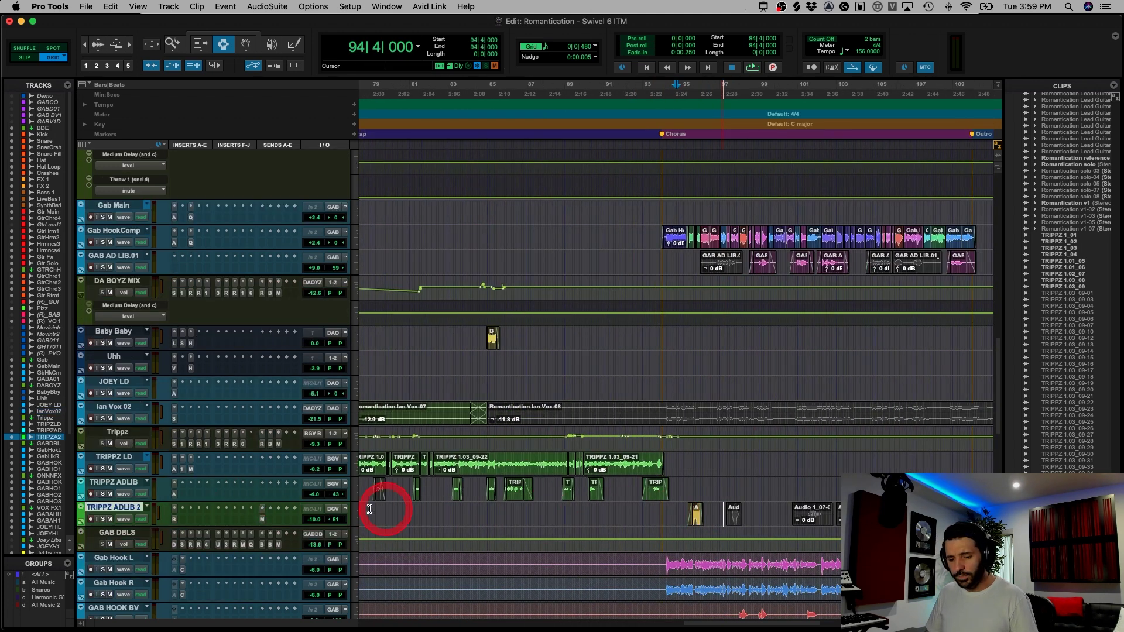
{"action": "left_click", "coordinate": [174, 521]}
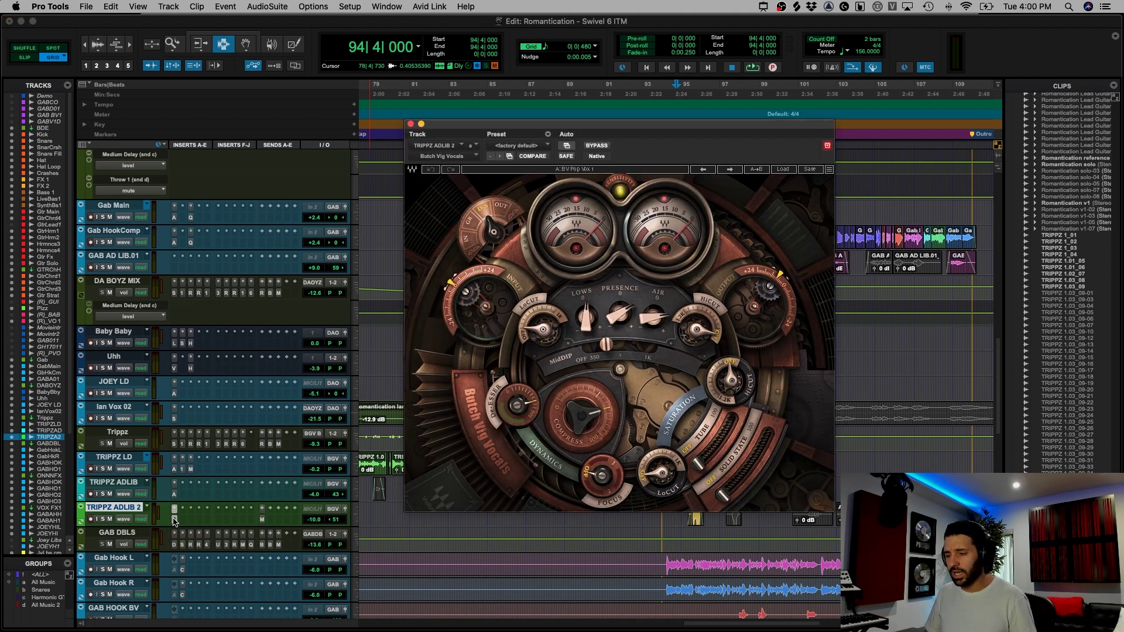
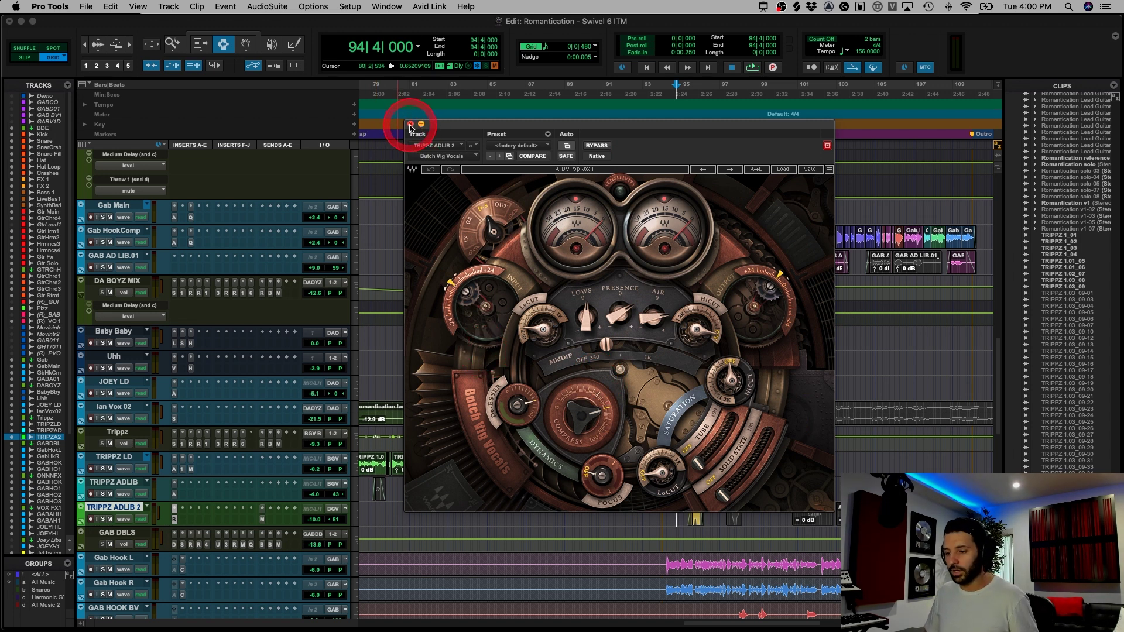
- Close the Butch Vig Vocals window and audition TRIPPZ ADLIB 2 in solo from 95|2|000
{"action": "left_click", "coordinate": [410, 126]}
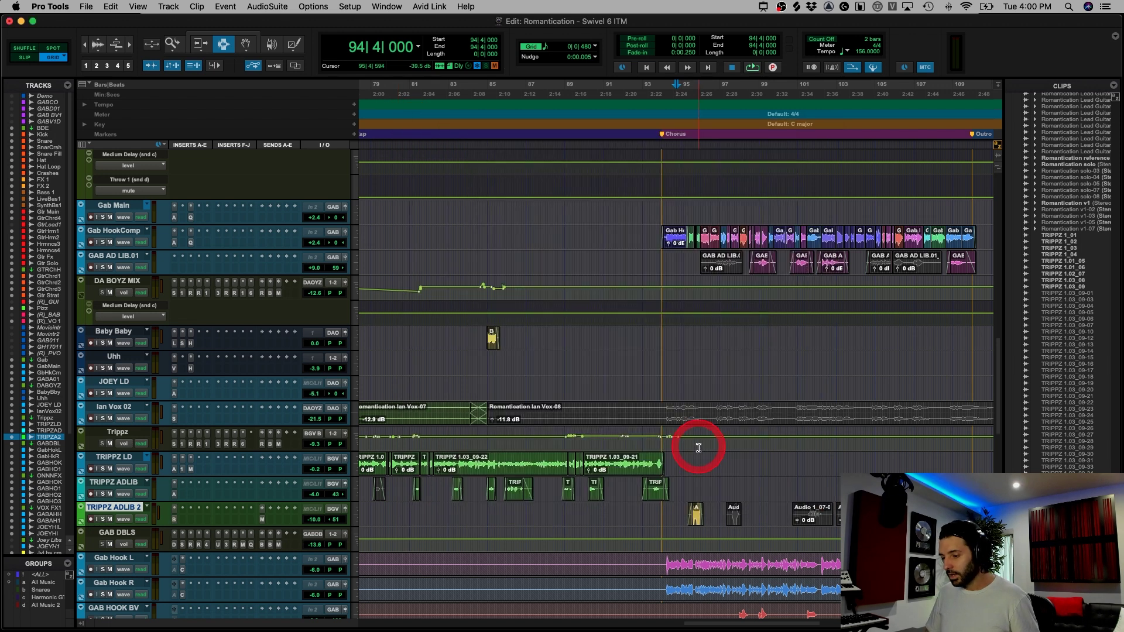
{"action": "left_click", "coordinate": [684, 510]}
{"action": "left_click", "coordinate": [103, 520]}
{"action": "key", "text": "space"}
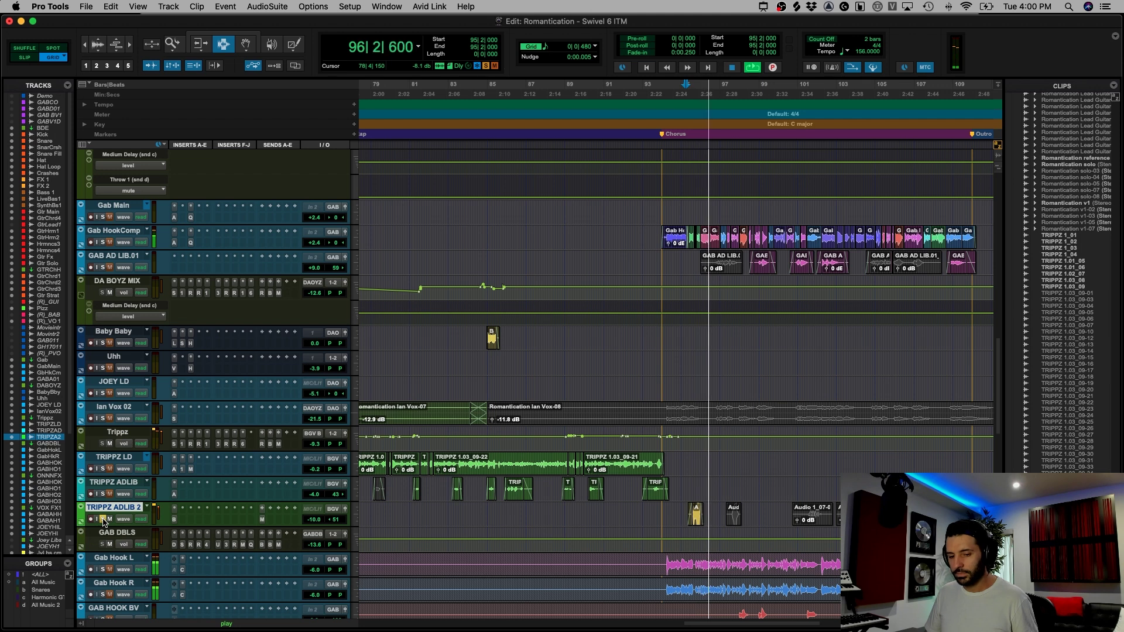
{"action": "key", "text": "space"}
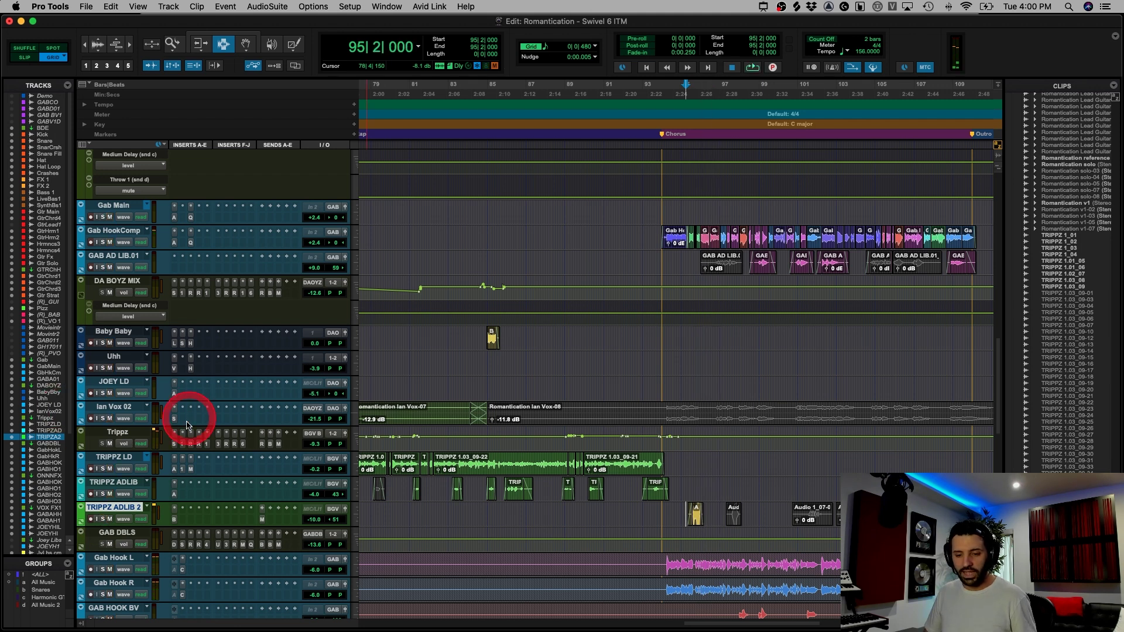
- Highlight the Gab Hook L and R doubles across all choruses and the first-chorus parts of both GAB HOOK BV tracks
{"action": "key", "text": "super+bracketleft"}
{"action": "key", "text": "super+bracketleft"}
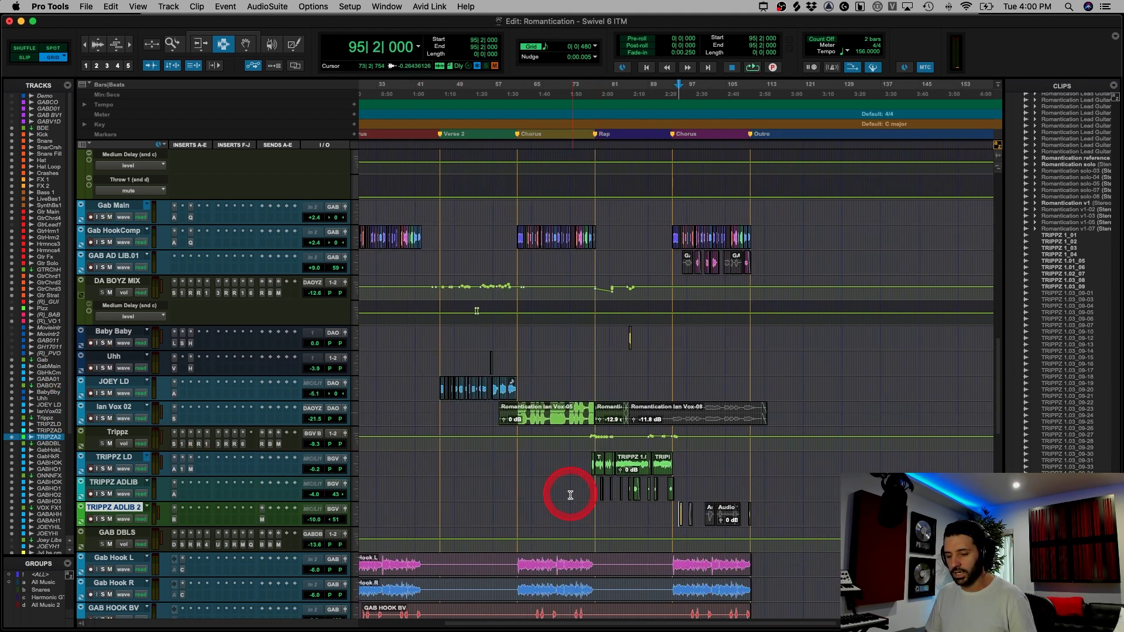
{"action": "scroll", "coordinate": [568, 494], "scroll_direction": "down", "scroll_amount": 5}
{"action": "scroll", "coordinate": [571, 494], "scroll_direction": "left", "scroll_amount": 3}
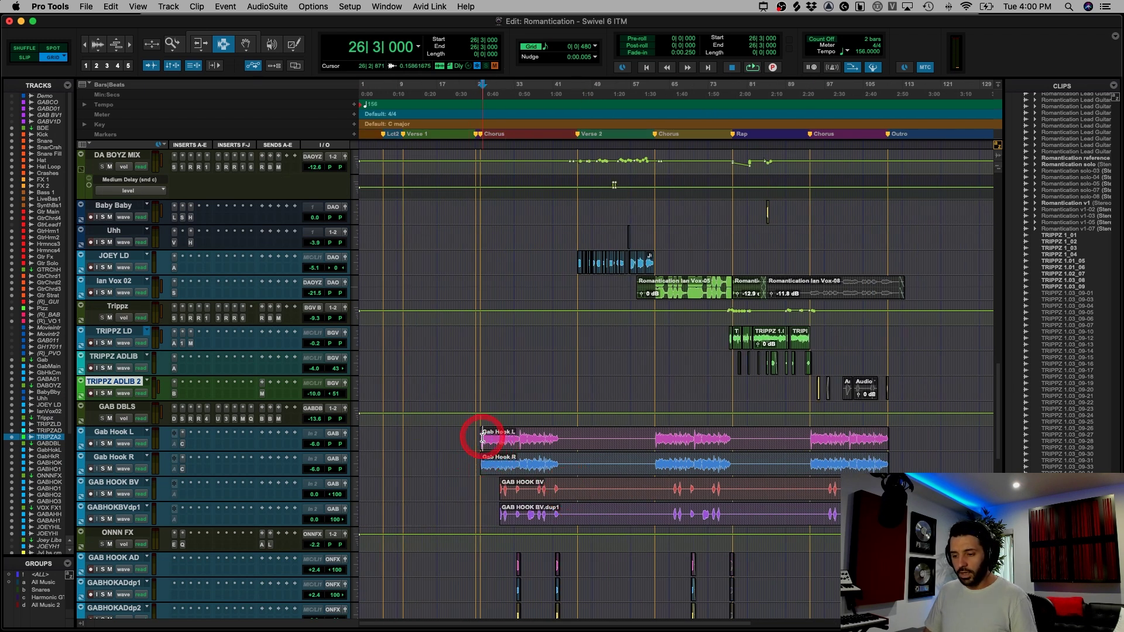
{"action": "left_click_drag", "start_coordinate": [482, 438], "coordinate": [882, 457]}
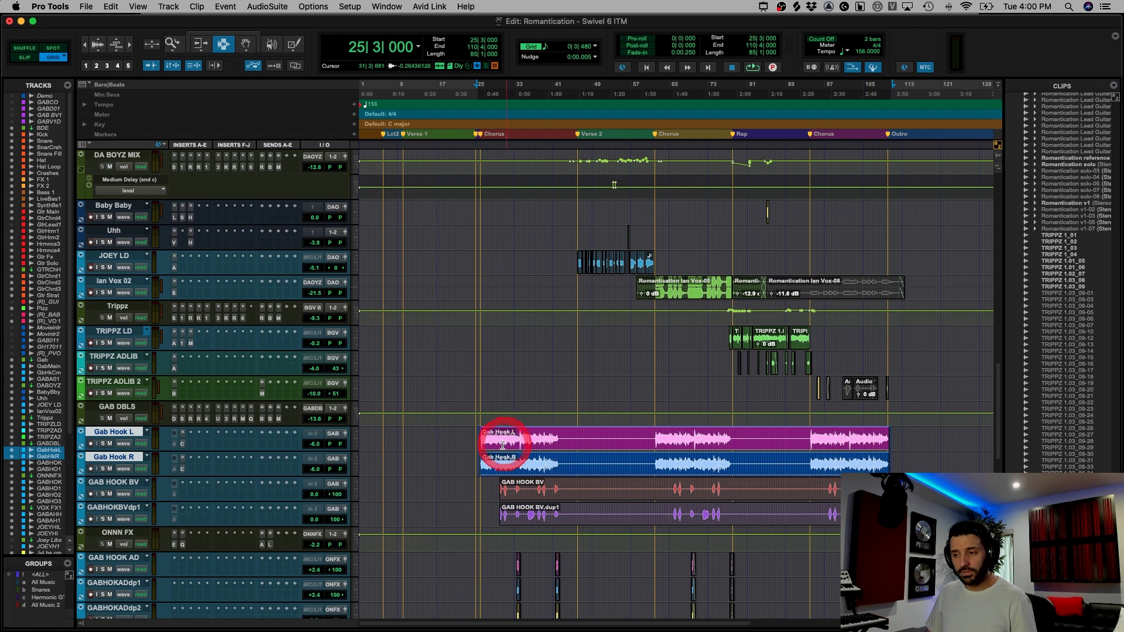
{"action": "left_click", "coordinate": [480, 440]}
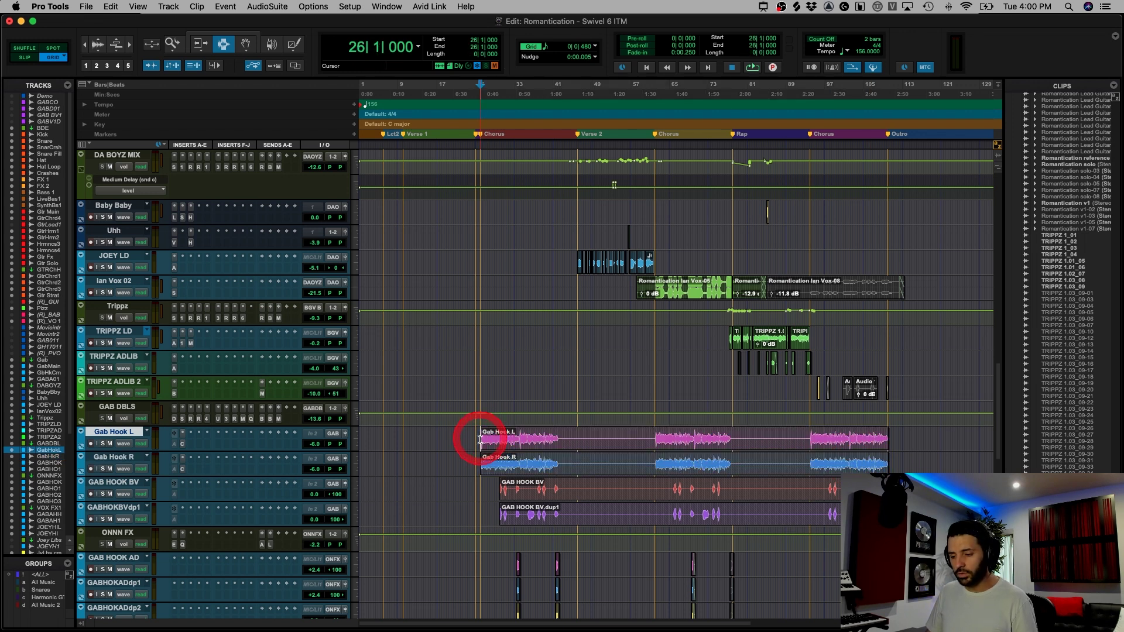
{"action": "left_click_drag", "start_coordinate": [500, 489], "coordinate": [579, 519]}
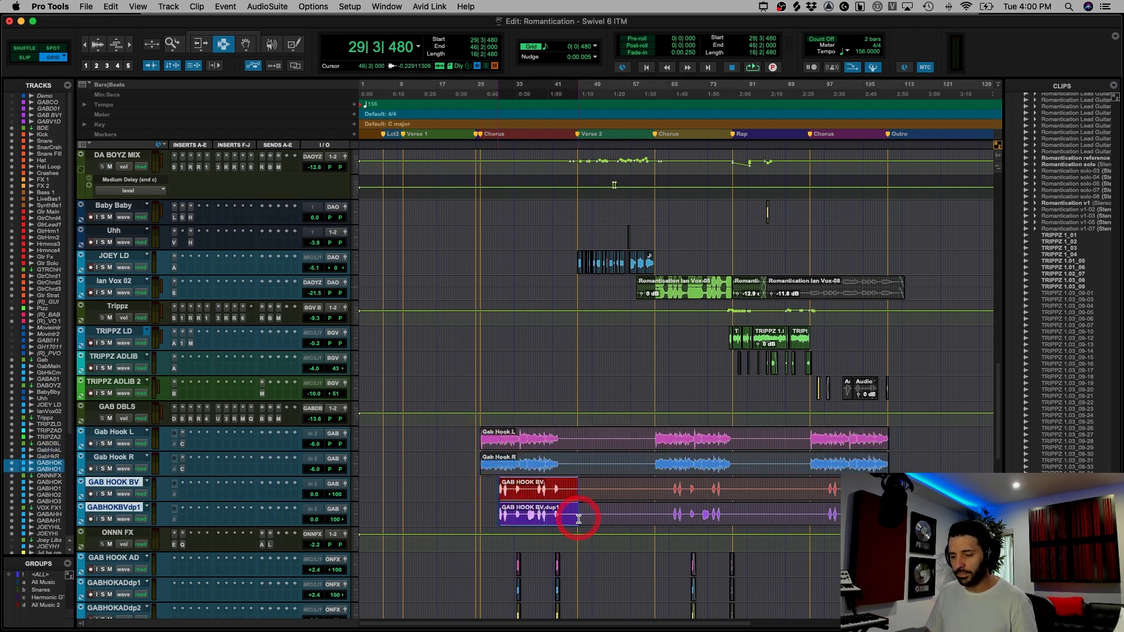
{"action": "left_click", "coordinate": [479, 434]}
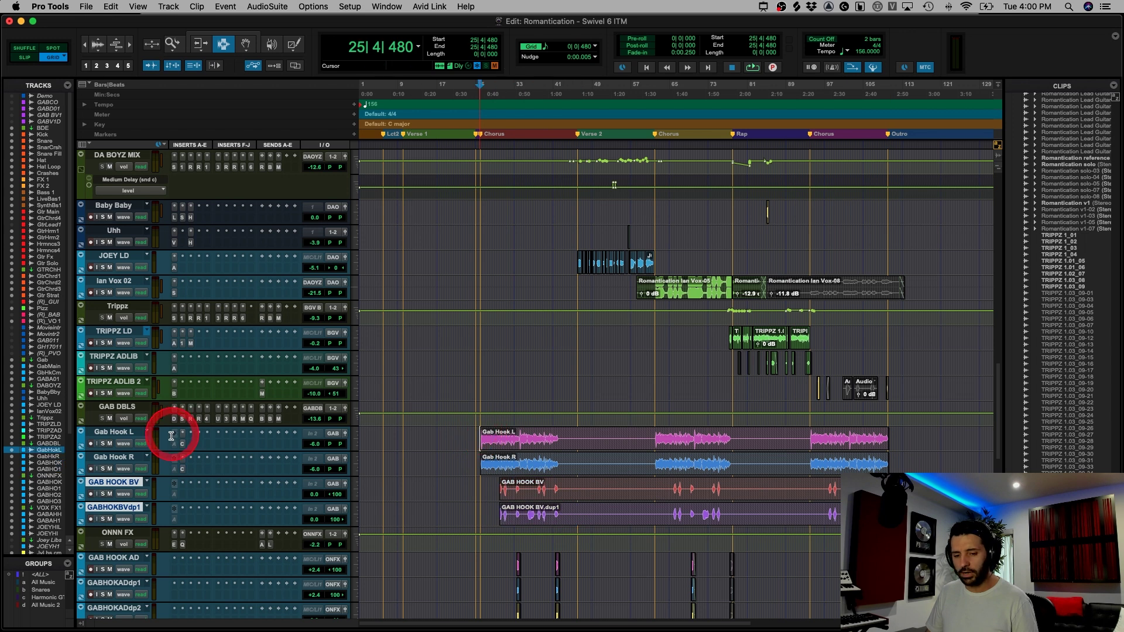
- Compare the Gab Hook L and Gab Hook R clips with the lead by highlighting Gab HookComp's first chorus
{"action": "double_click", "coordinate": [548, 444]}
{"action": "left_click", "coordinate": [555, 438]}
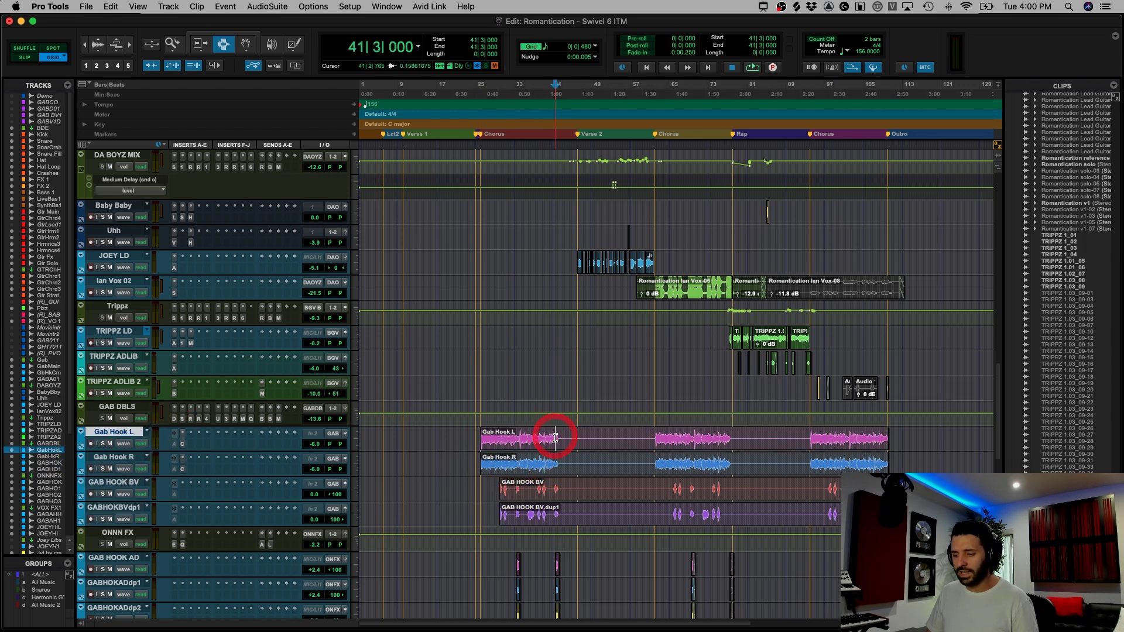
{"action": "double_click", "coordinate": [547, 462]}
{"action": "scroll", "coordinate": [535, 460], "scroll_direction": "up", "scroll_amount": 5}
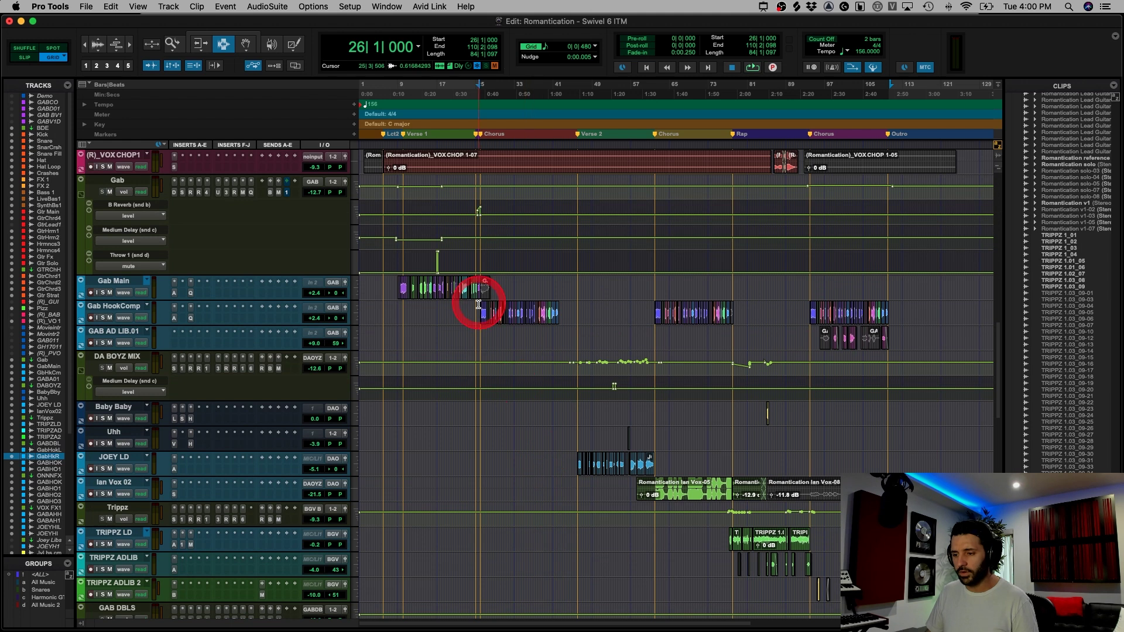
{"action": "left_click_drag", "start_coordinate": [479, 309], "coordinate": [557, 307]}
{"action": "scroll", "coordinate": [558, 319], "scroll_direction": "down", "scroll_amount": 10}
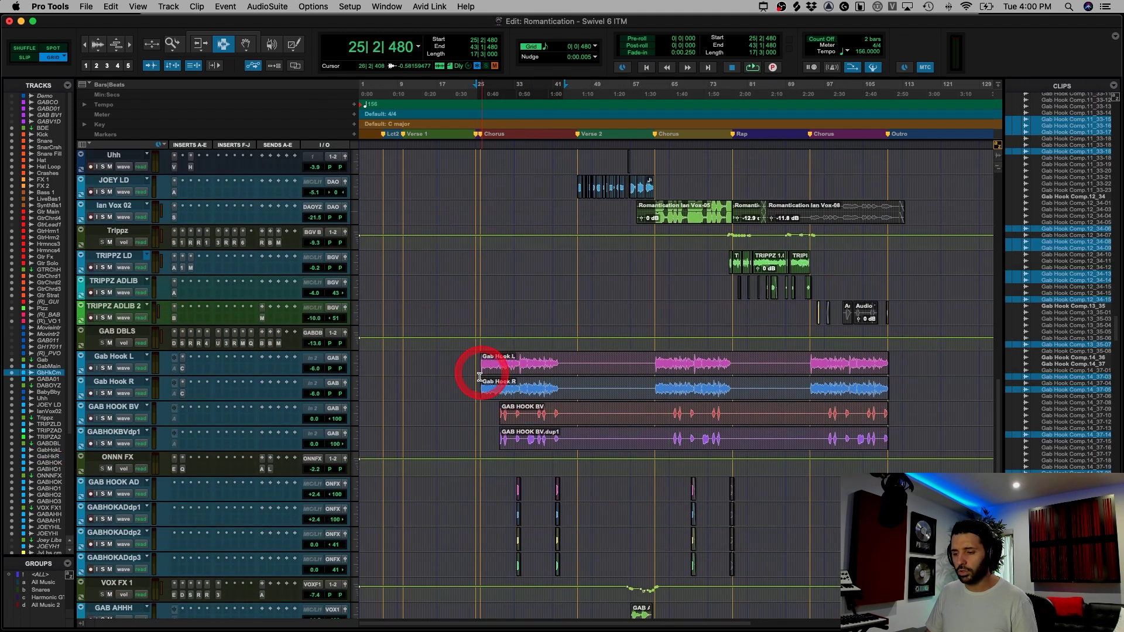
- Audition Gab Hook L and Gab Hook R in solo from 26|1|000, bypassing and re-enabling the GAB DBLS inserts during playback
{"action": "left_click", "coordinate": [476, 375]}
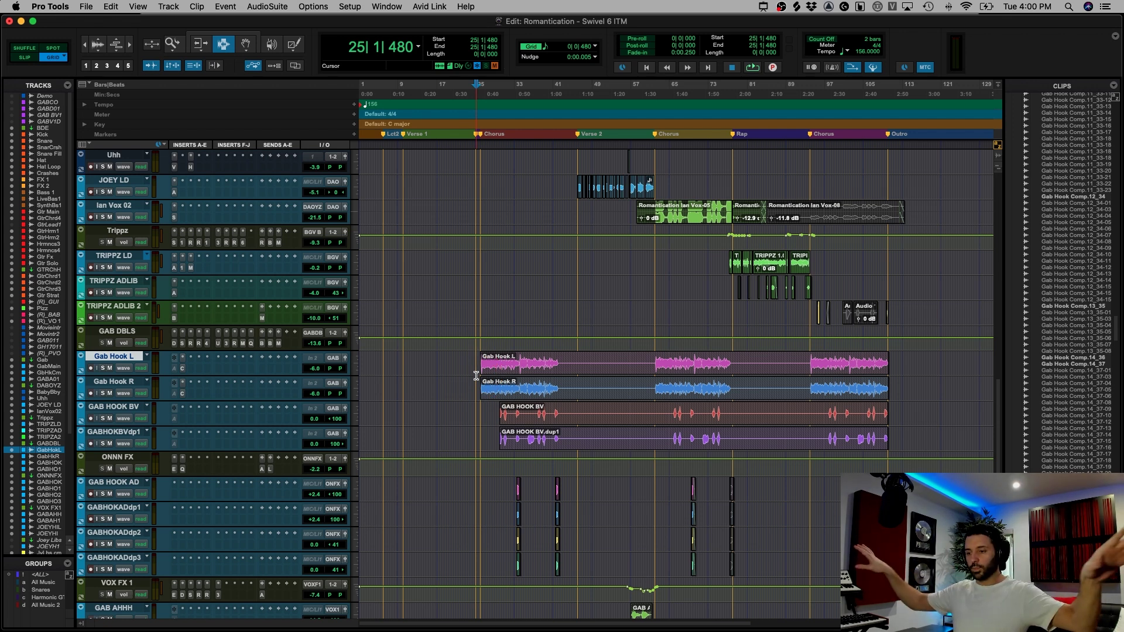
{"action": "left_click", "coordinate": [476, 376]}
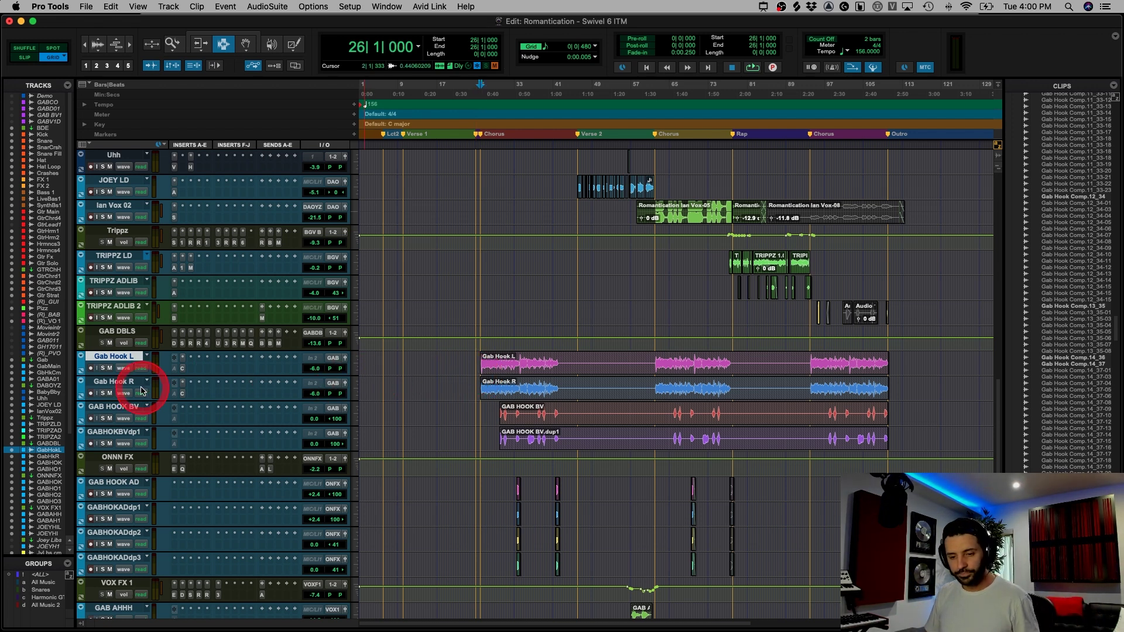
{"action": "left_click", "coordinate": [104, 370]}
{"action": "key", "text": "space"}
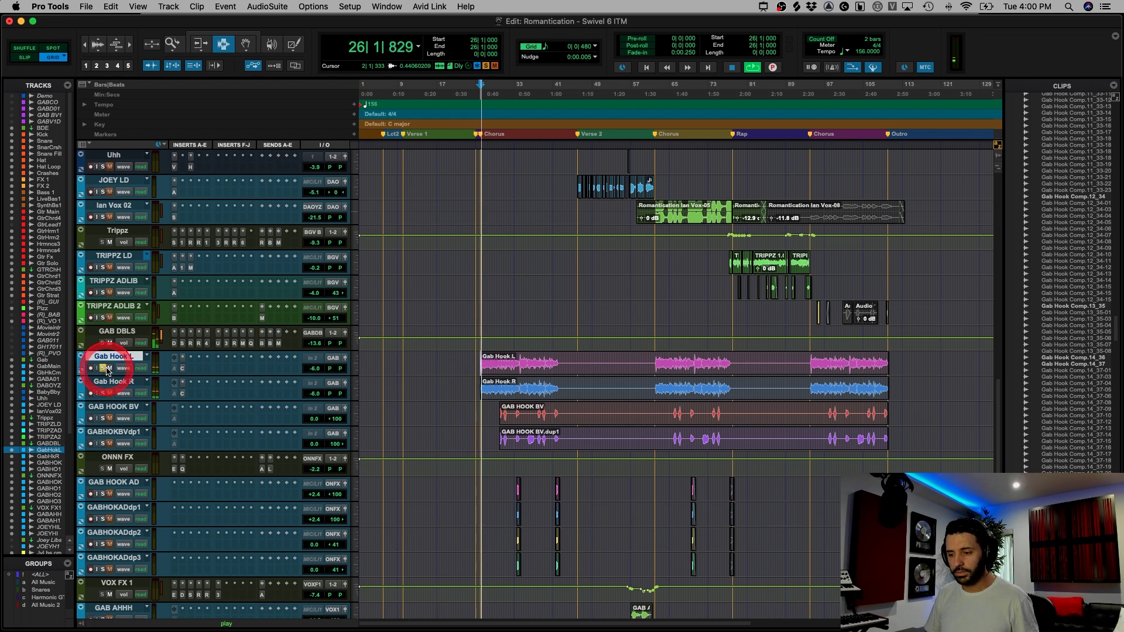
{"action": "left_click", "coordinate": [103, 393]}
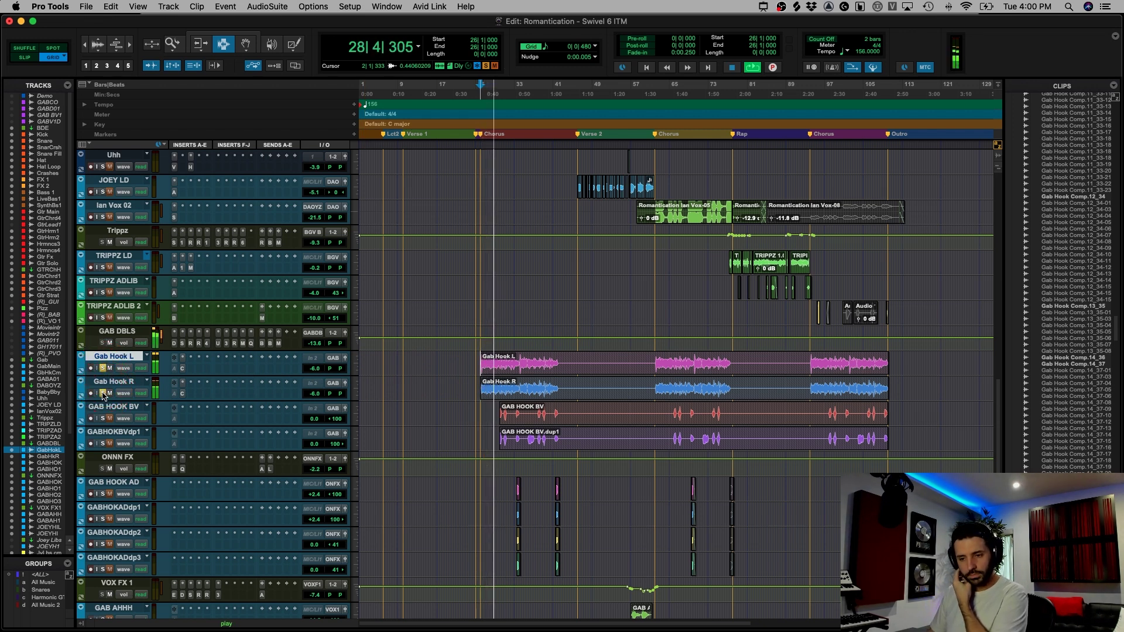
{"action": "left_click", "coordinate": [175, 346]}
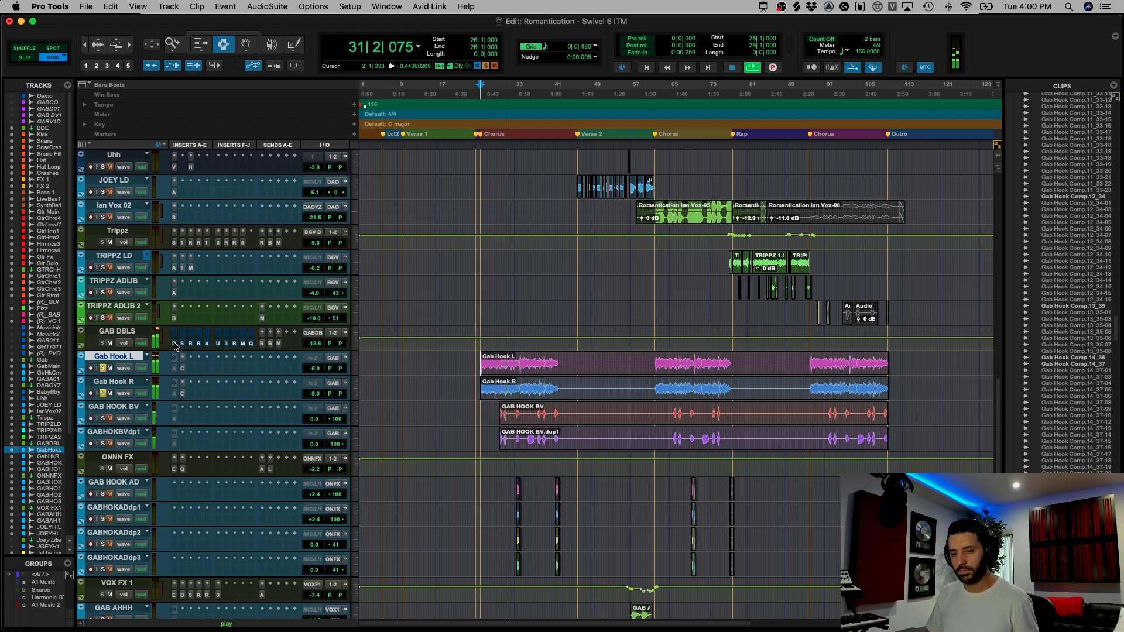
{"action": "left_click", "coordinate": [174, 346]}
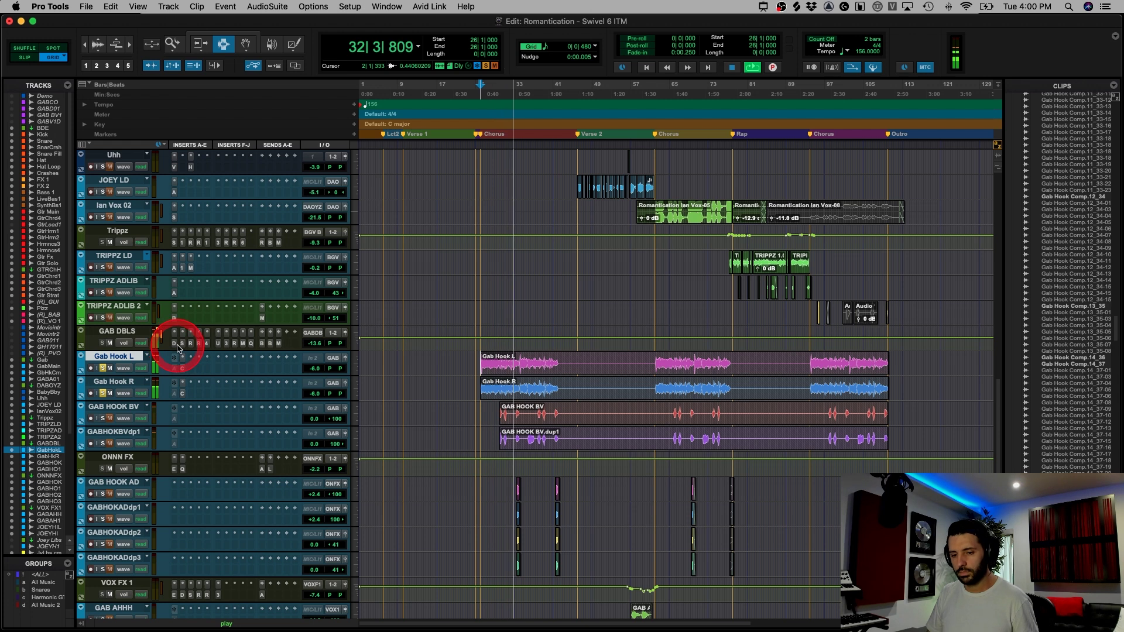
- Solo GAB HOOK BV and GABHOKBVdp1 with the hook doubles and audition the rest of the first chorus, placing the cursor at 40|4|000
{"action": "left_click", "coordinate": [103, 418]}
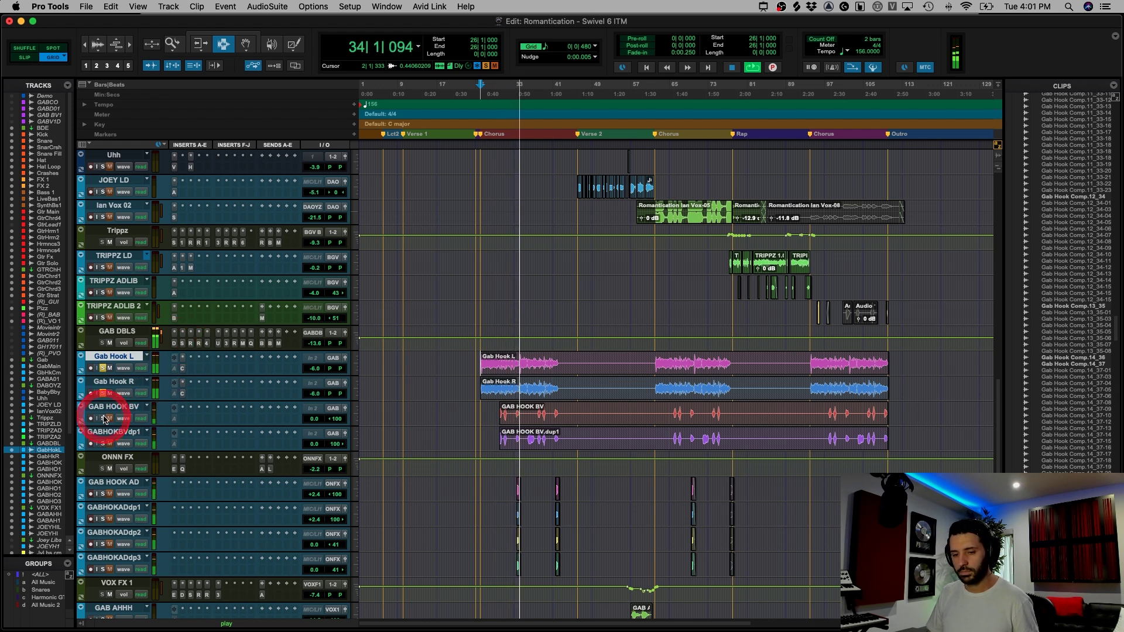
{"action": "left_click", "coordinate": [103, 443]}
{"action": "left_click", "coordinate": [554, 427]}
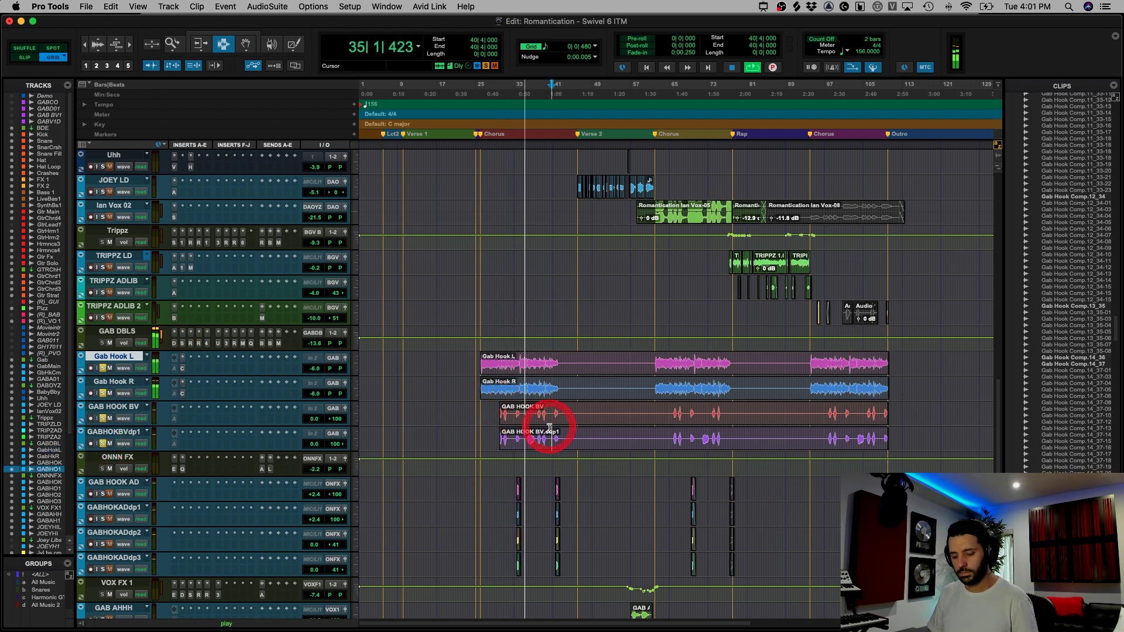
{"action": "key", "text": "super+bracketright"}
{"action": "key", "text": "super+bracketright"}
{"action": "left_click", "coordinate": [651, 436]}
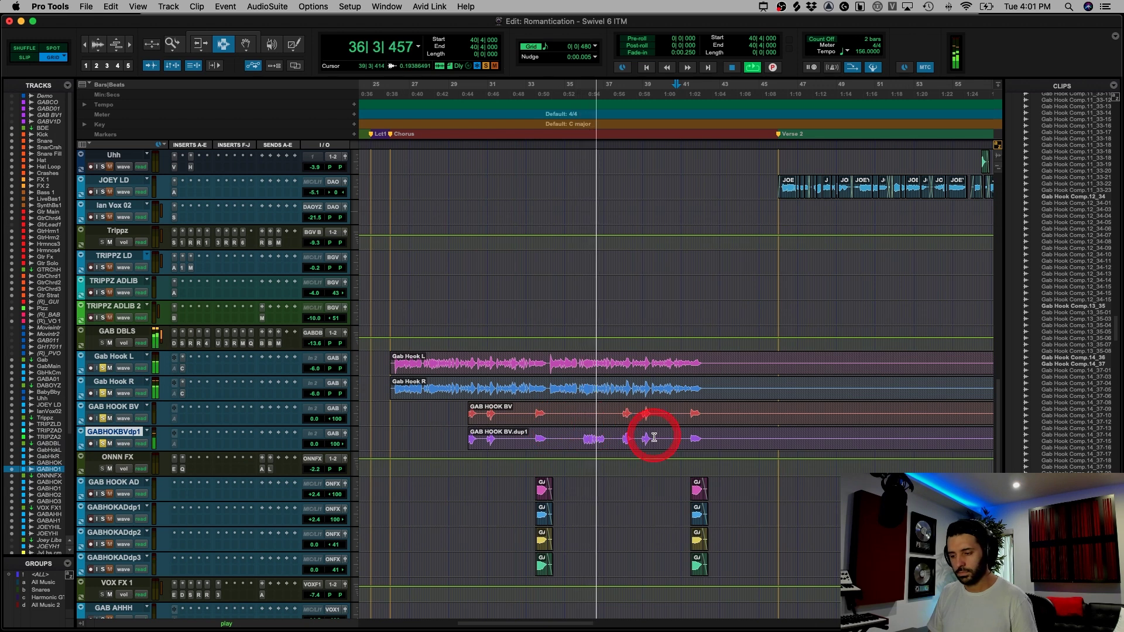
{"action": "left_click", "coordinate": [681, 433]}
{"action": "left_click", "coordinate": [668, 432]}
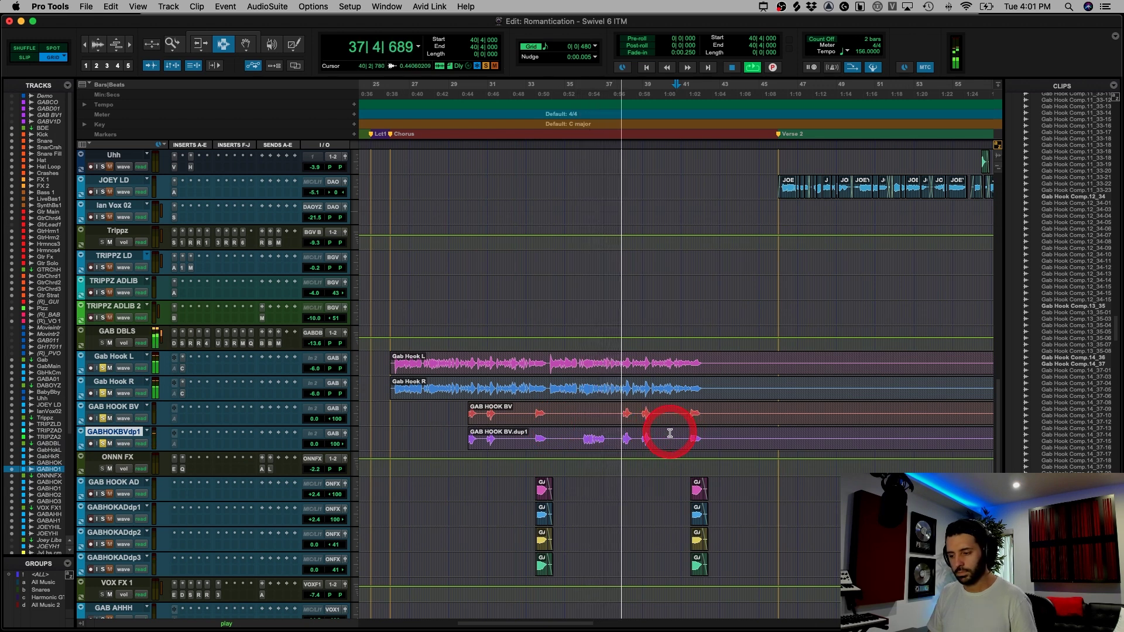
{"action": "left_click", "coordinate": [695, 433]}
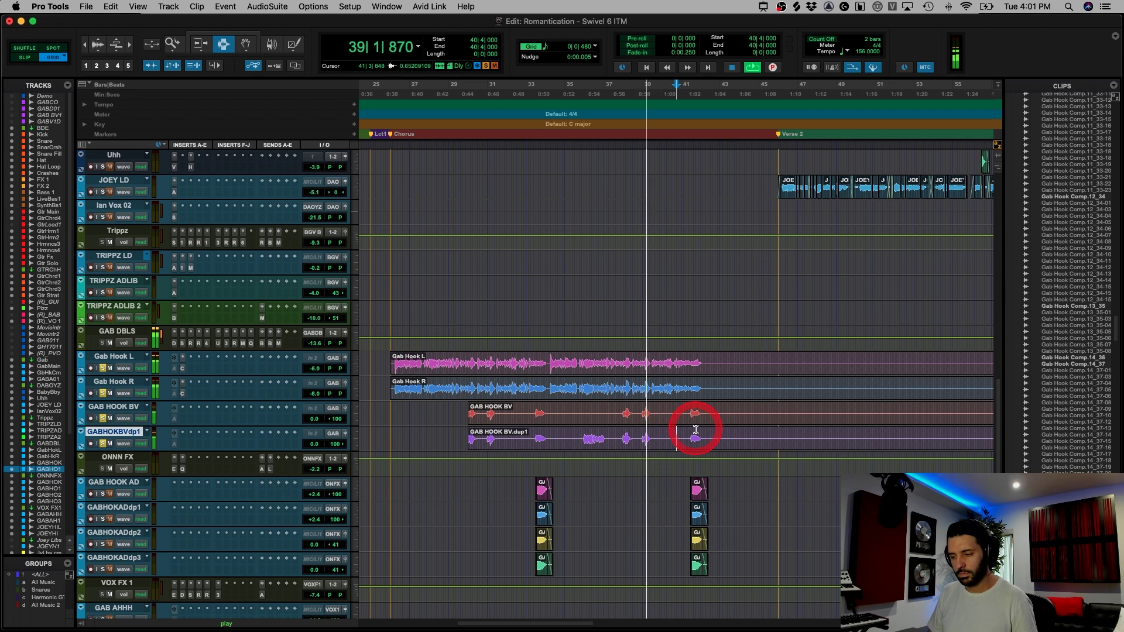
{"action": "left_click", "coordinate": [703, 434]}
{"action": "key", "text": "space"}
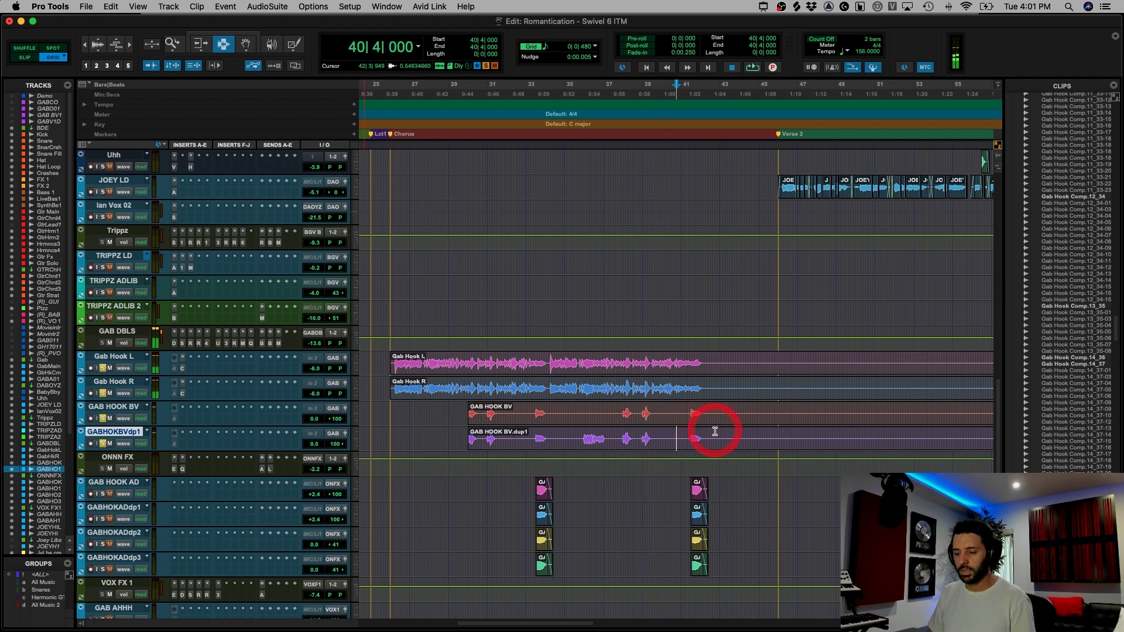
- Highlight the first GAB HOOK BV phrases from 30|1|000, then the Gab Hook L and R doubles from 28|4|480 to 32|3|480
{"action": "scroll", "coordinate": [681, 438], "scroll_direction": "left", "scroll_amount": 5}
{"action": "left_click_drag", "start_coordinate": [532, 411], "coordinate": [593, 427]}
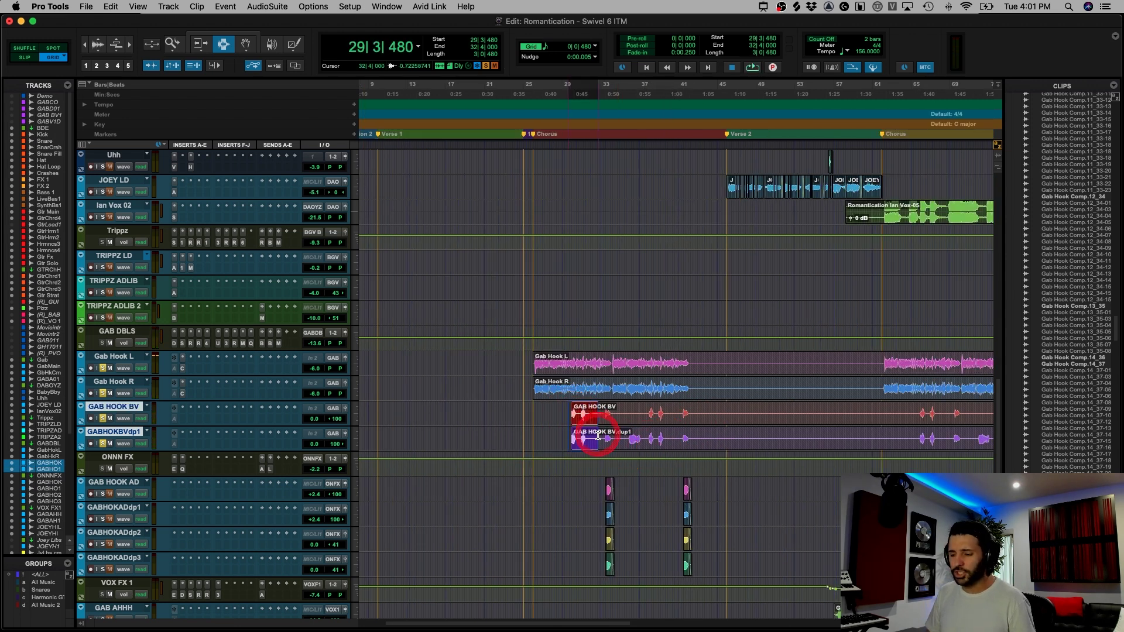
{"action": "scroll", "coordinate": [597, 430], "scroll_direction": "left", "scroll_amount": 3}
{"action": "scroll", "coordinate": [704, 421], "scroll_direction": "up", "scroll_amount": 1}
{"action": "left_click_drag", "start_coordinate": [689, 412], "coordinate": [740, 438]}
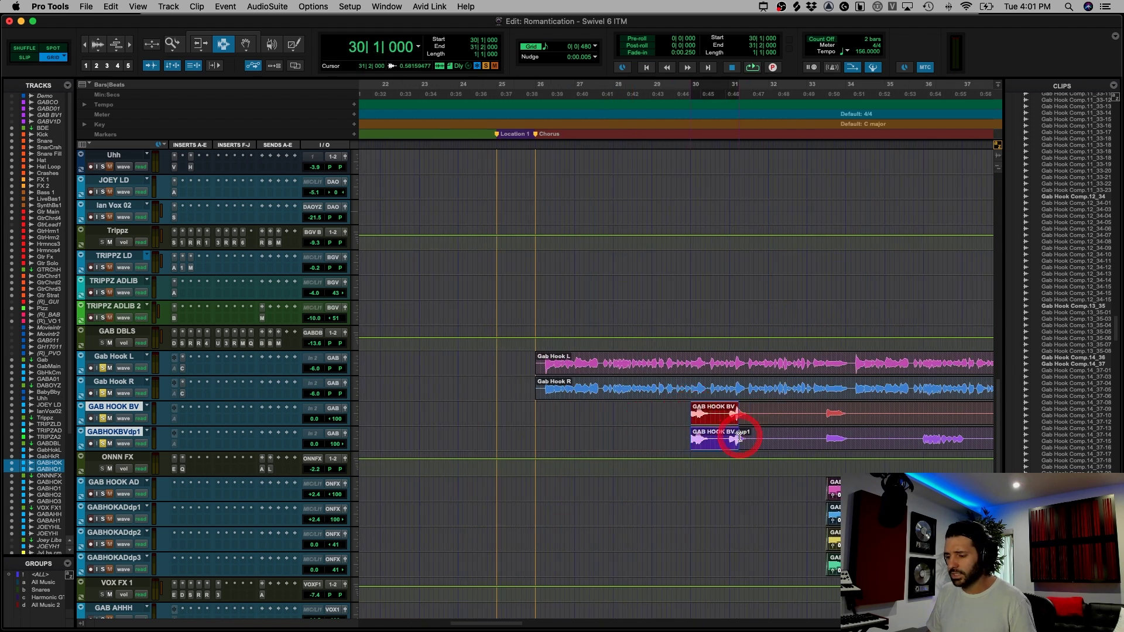
{"action": "left_click", "coordinate": [715, 386]}
{"action": "left_click_drag", "start_coordinate": [666, 368], "coordinate": [794, 384]}
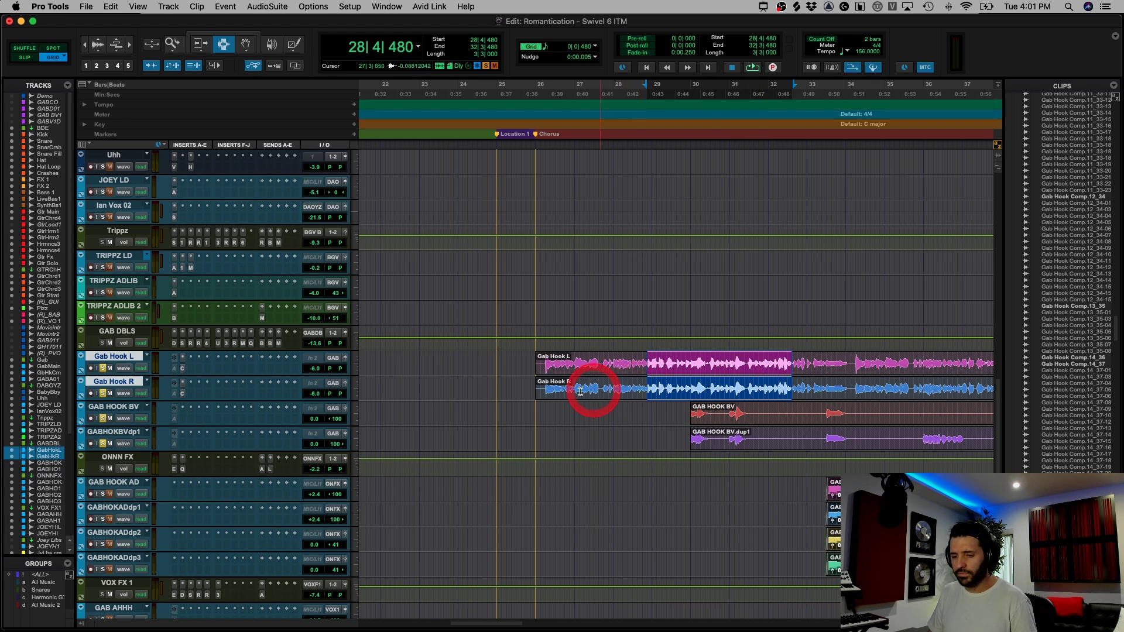
{"action": "left_click", "coordinate": [545, 373]}
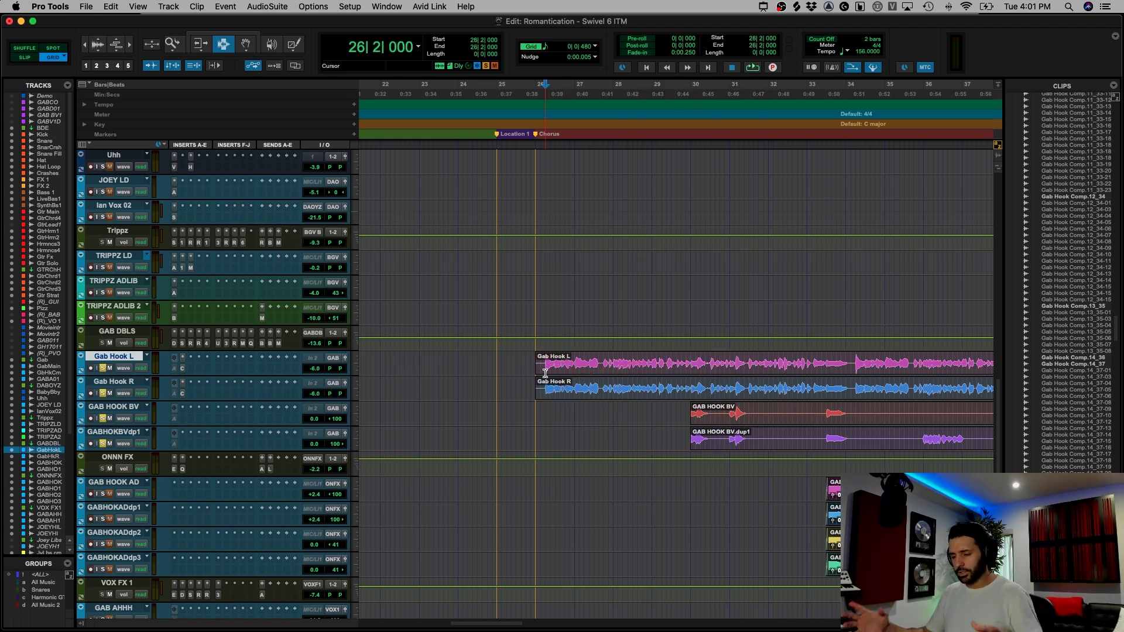
- Place the cursor at 27|4|000 on GAB HOOK BV and compare the GAB DBLS insert chain with the Gab bus
{"action": "key", "text": "alt+a"}
{"action": "left_click", "coordinate": [621, 413]}
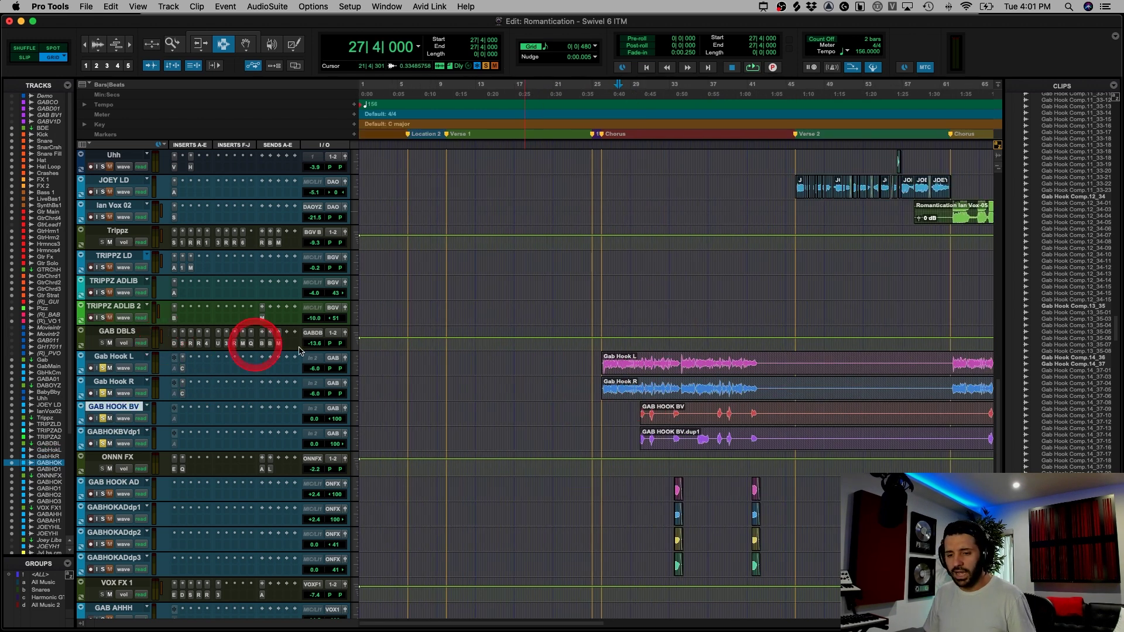
{"action": "scroll", "coordinate": [501, 472], "scroll_direction": "up", "scroll_amount": 10}
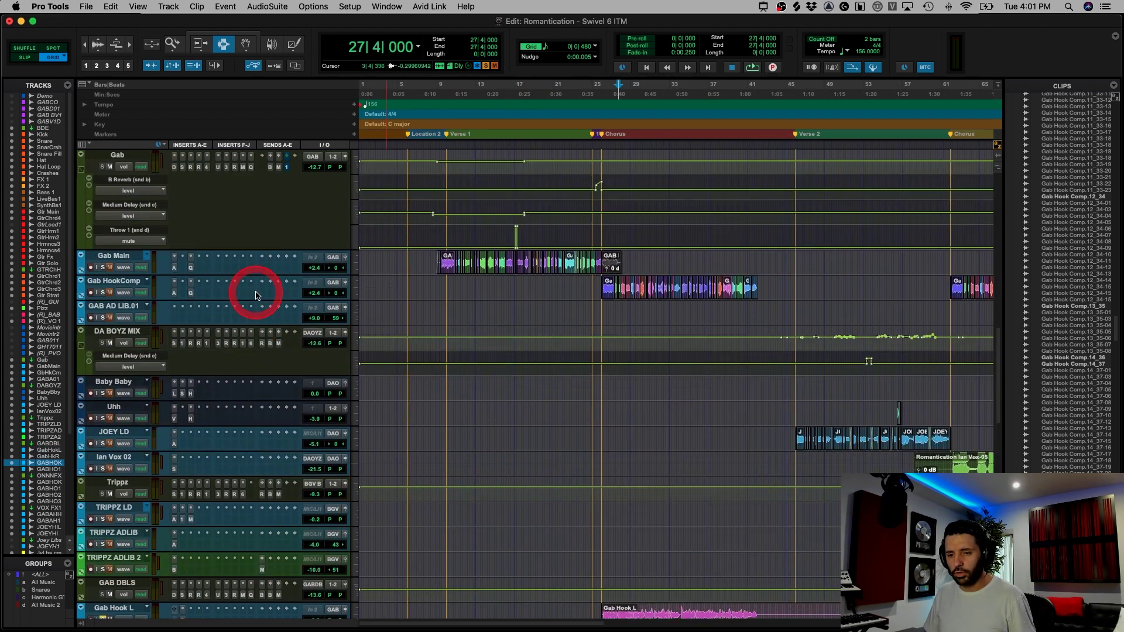
{"action": "scroll", "coordinate": [276, 277], "scroll_direction": "up", "scroll_amount": 2}
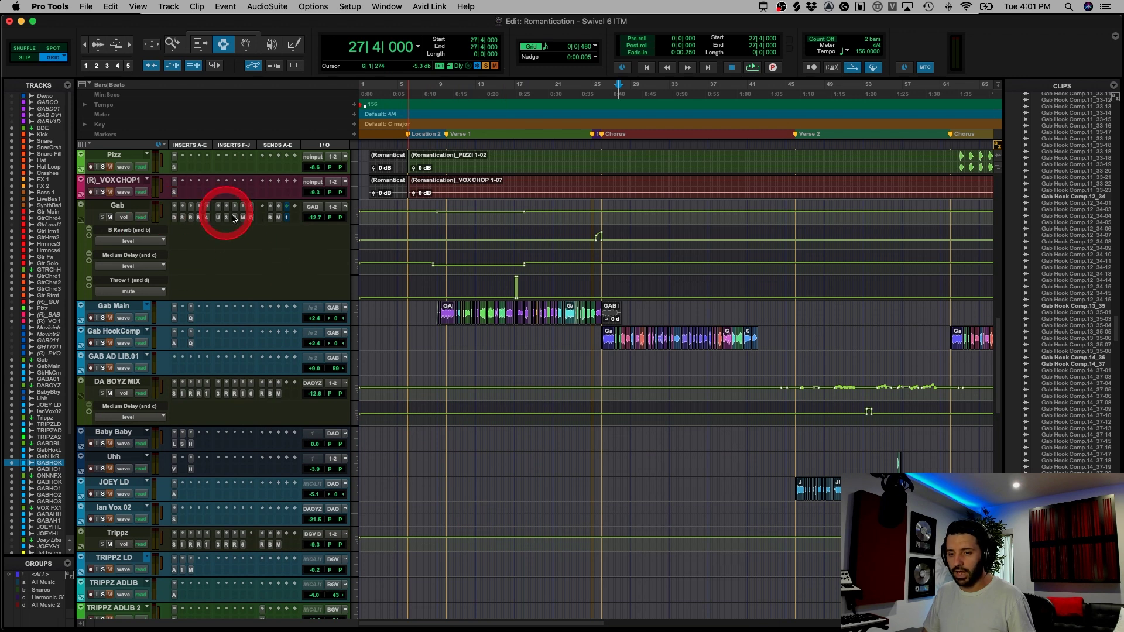
- Place the cursor at 33|3|480 on GAB HOOK AD, at its first clip in the first chorus
{"action": "scroll", "coordinate": [786, 414], "scroll_direction": "down", "scroll_amount": 20}
{"action": "key", "text": "super+bracketleft"}
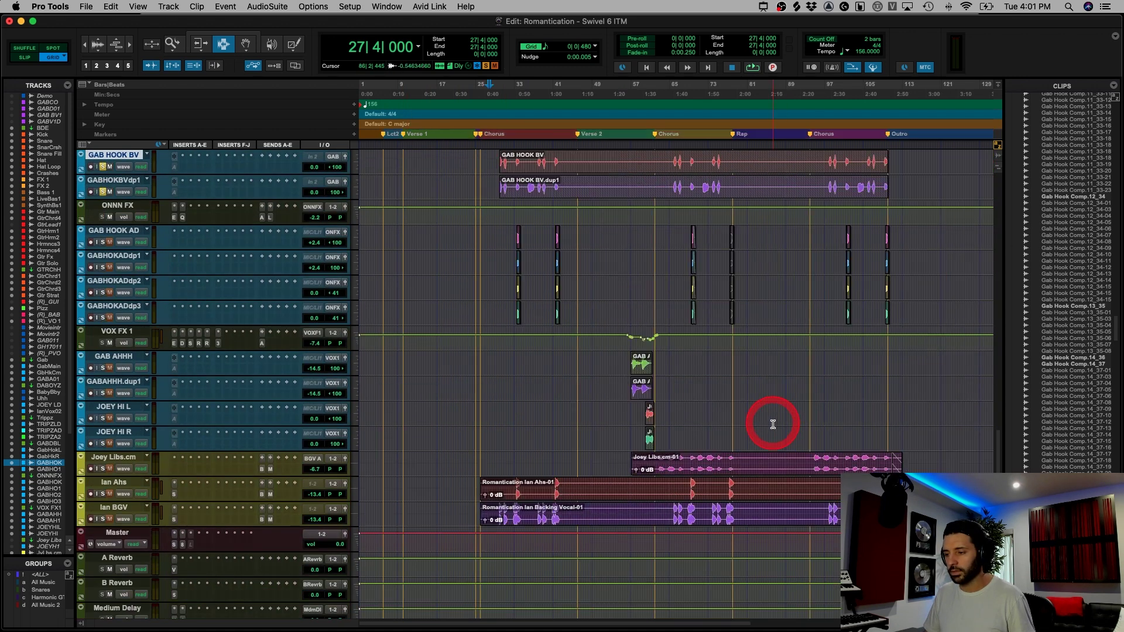
{"action": "scroll", "coordinate": [756, 410], "scroll_direction": "up", "scroll_amount": 4}
{"action": "left_click", "coordinate": [517, 390]}
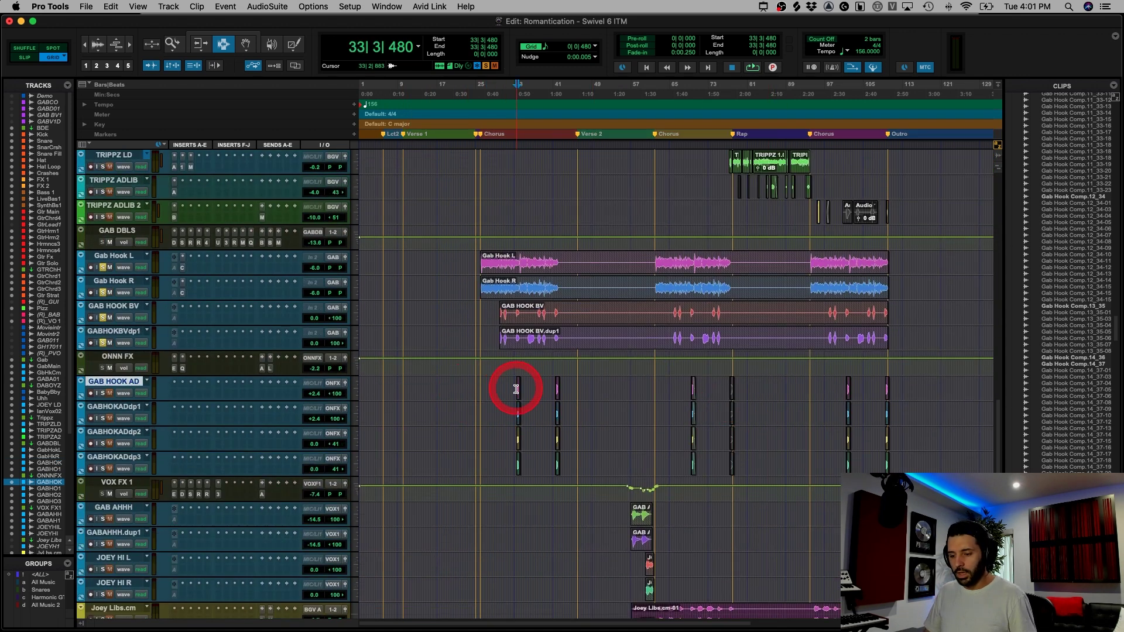
{"action": "key", "text": "super+bracketright"}
{"action": "key", "text": "super+bracketright"}
{"action": "key", "text": "super+bracketright"}
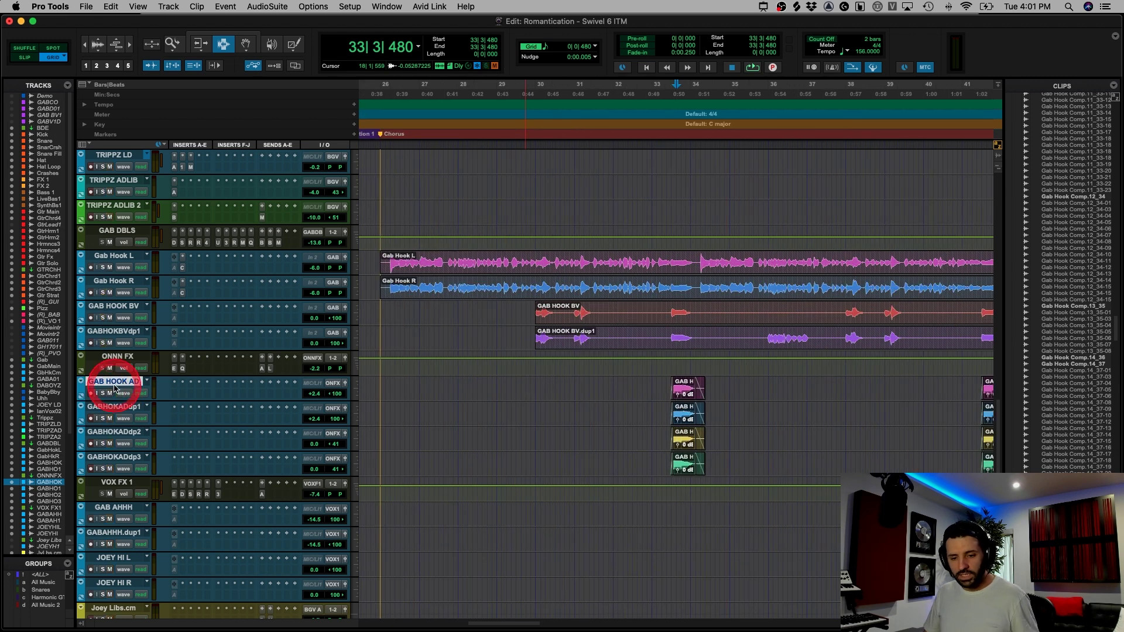
- Solo GAB HOOK AD and its three duplicates, then audition their first chorus clips from 33|1|000
{"action": "left_click", "coordinate": [111, 464], "text": "shift"}
{"action": "left_click", "coordinate": [103, 469]}
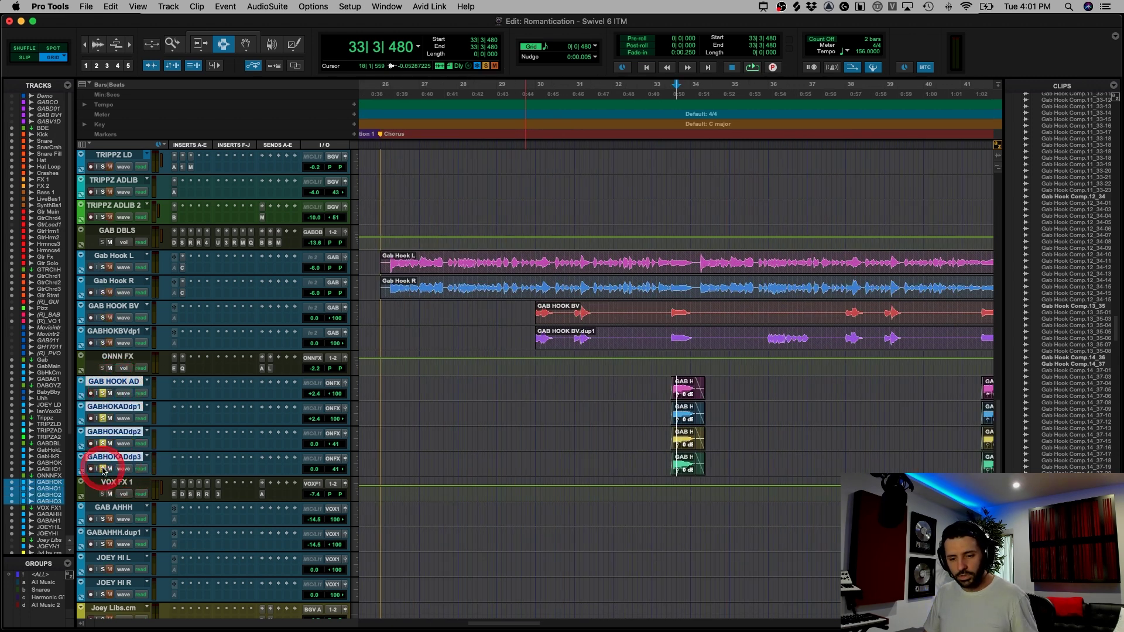
{"action": "left_click", "coordinate": [697, 390]}
{"action": "left_click", "coordinate": [666, 396]}
{"action": "key", "text": "space"}
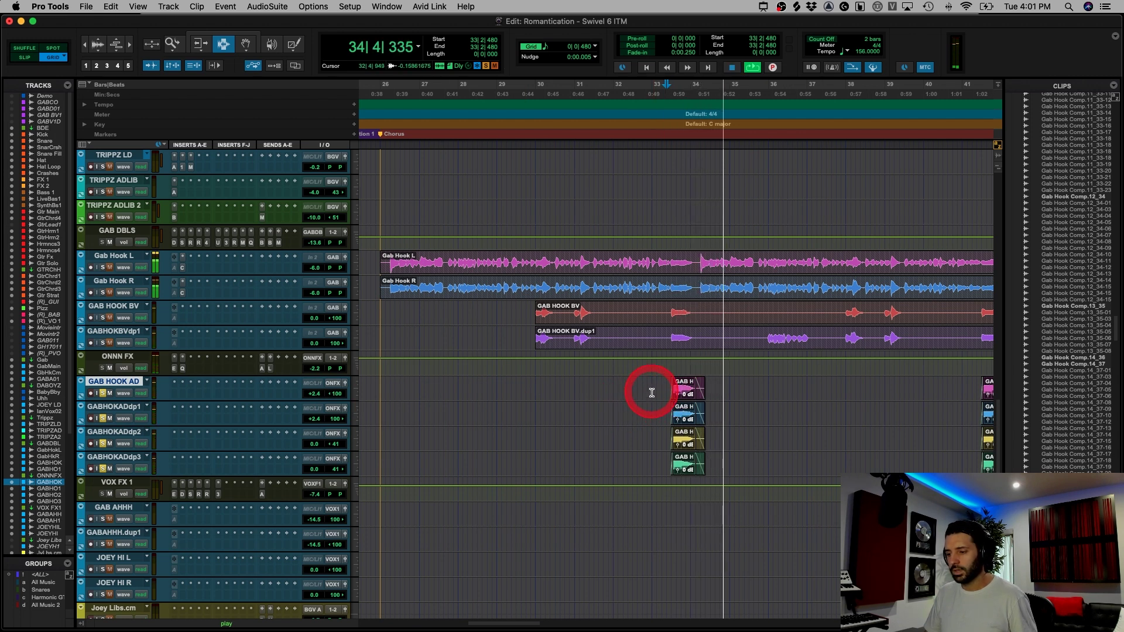
{"action": "key", "text": "space"}
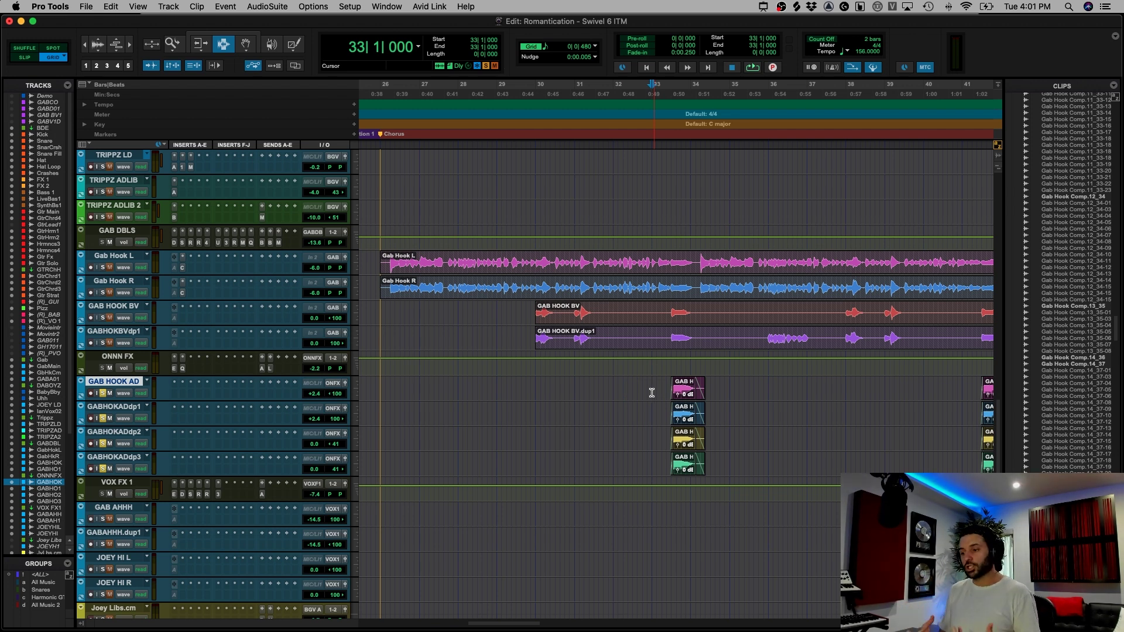
- Highlight the hook doubles and BV from 31|1|480, then the hook AD clips from 33|2|000 to 35|1|480, and inspect ONNN FX's EffectRack and Pro-Q 3
{"action": "left_click_drag", "start_coordinate": [586, 273], "coordinate": [749, 342]}
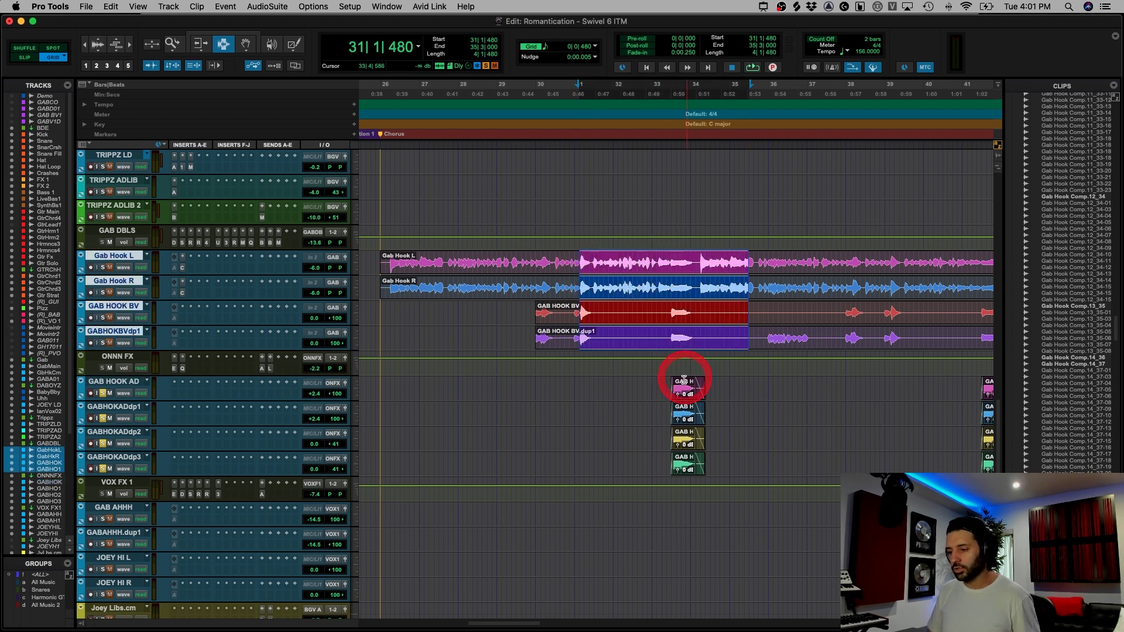
{"action": "left_click_drag", "start_coordinate": [660, 386], "coordinate": [732, 459]}
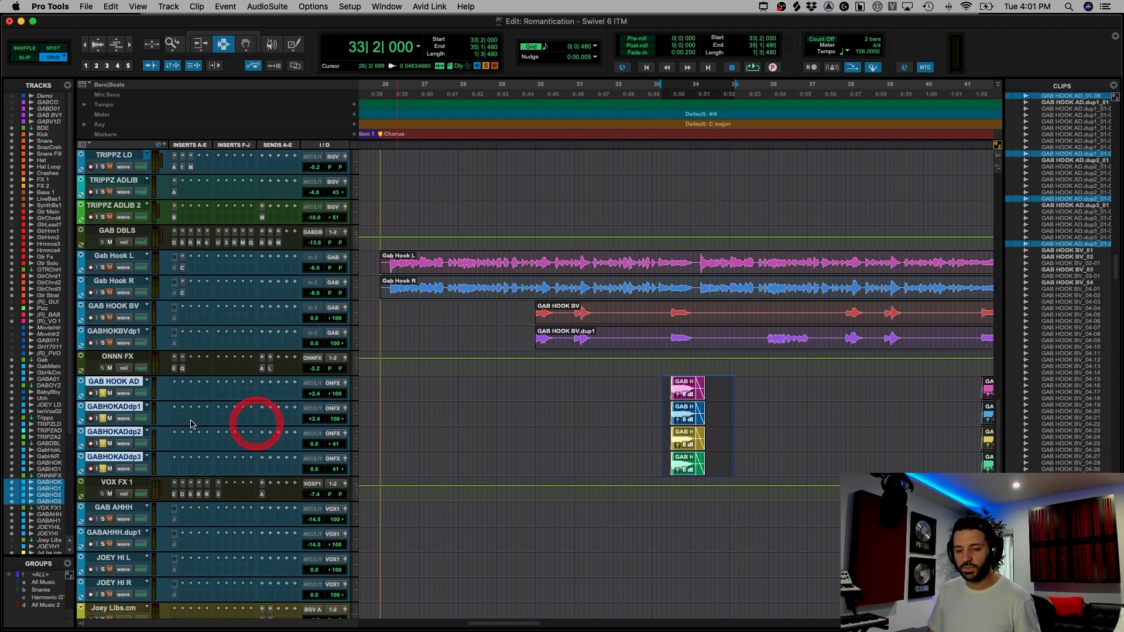
{"action": "left_click", "coordinate": [174, 368]}
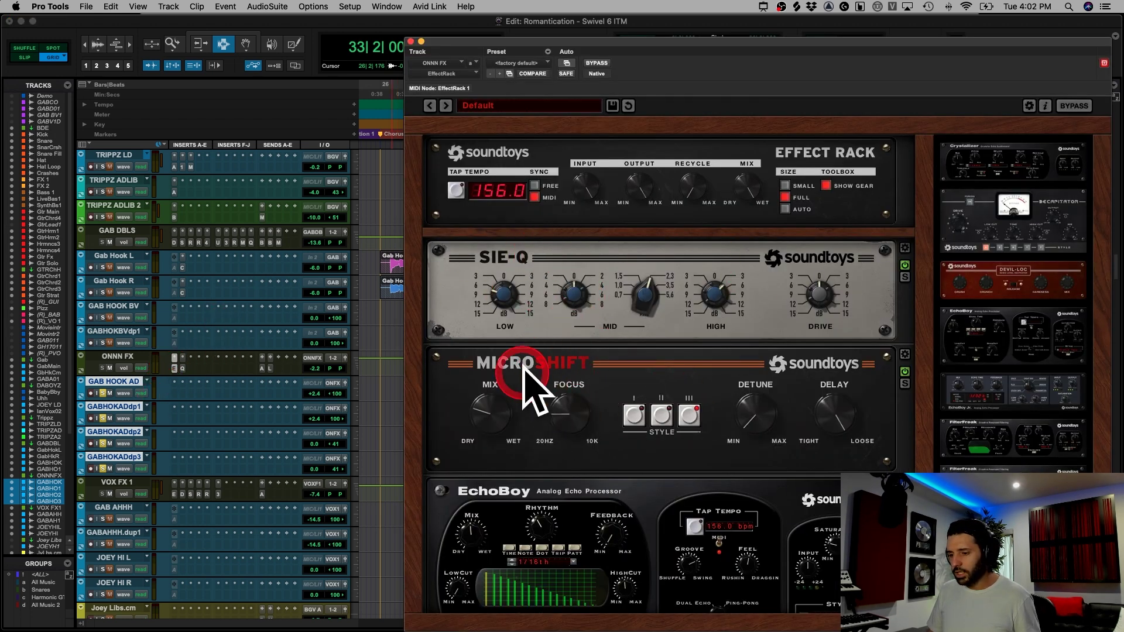
{"action": "scroll", "coordinate": [714, 336], "scroll_direction": "down", "scroll_amount": 2}
{"action": "scroll", "coordinate": [713, 337], "scroll_direction": "down", "scroll_amount": 3}
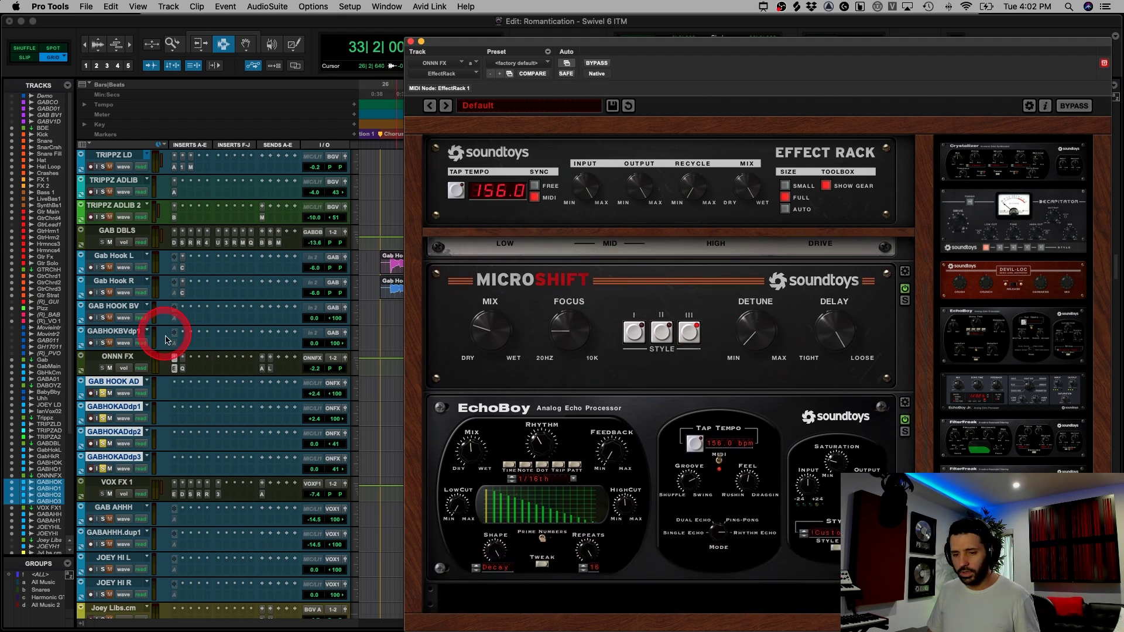
{"action": "left_click", "coordinate": [184, 371]}
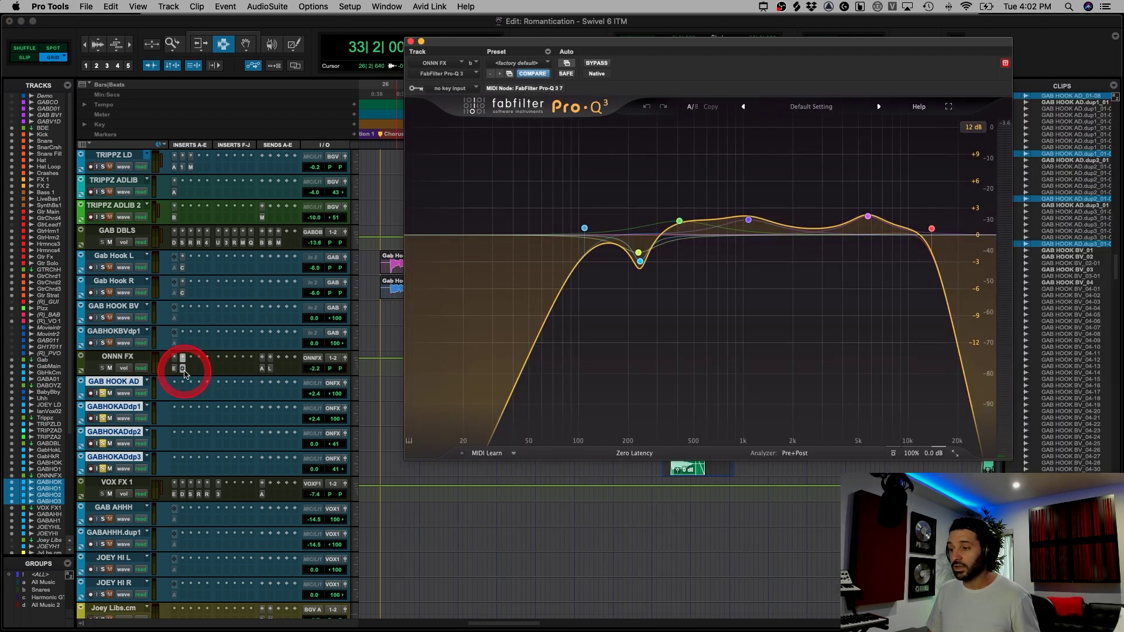
{"action": "left_click", "coordinate": [176, 371]}
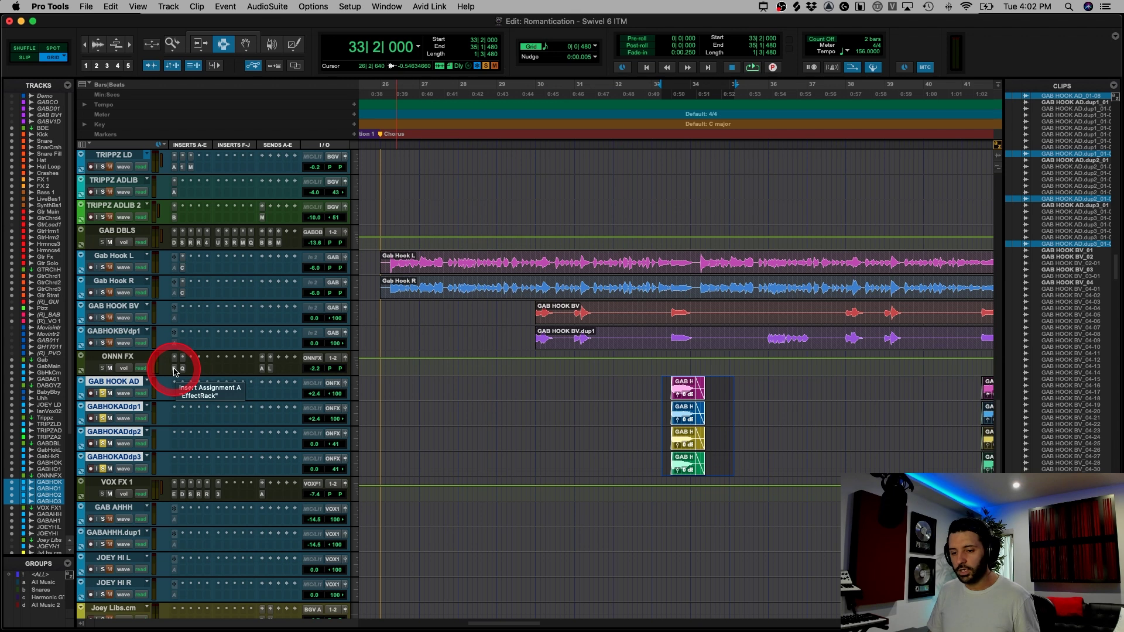
- Review the A Reverb and Long Delay sends on ONNN FX, inspecting ValhallaVintageVerb and H-Delay on their return tracks
{"action": "left_click", "coordinate": [257, 372]}
{"action": "left_click", "coordinate": [270, 371]}
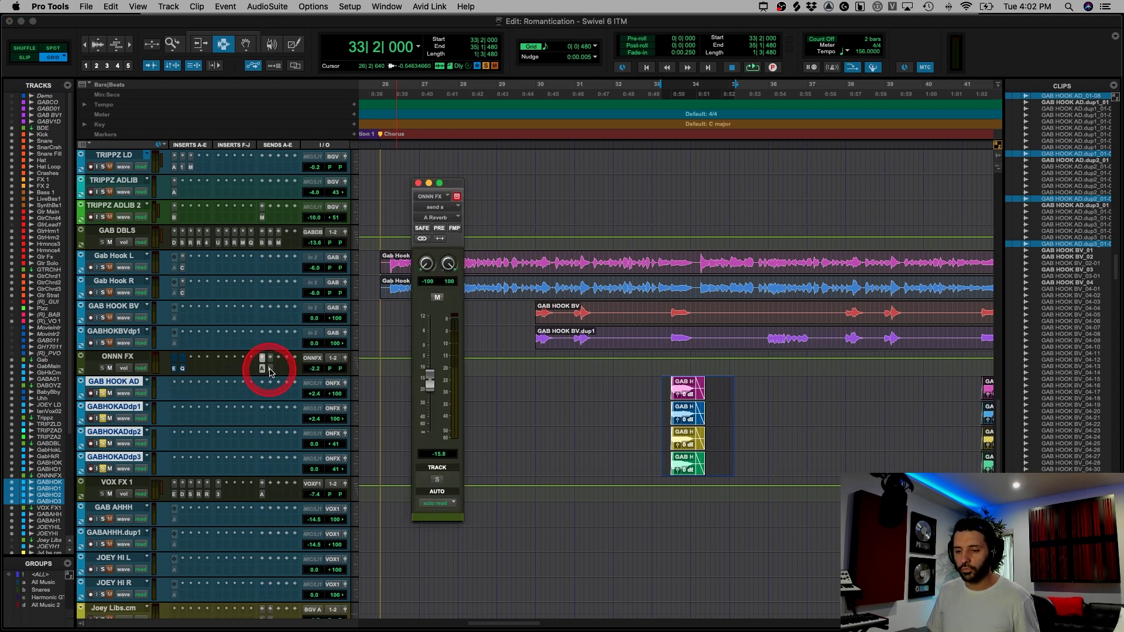
{"action": "left_click", "coordinate": [271, 369]}
{"action": "scroll", "coordinate": [213, 374], "scroll_direction": "down", "scroll_amount": 10}
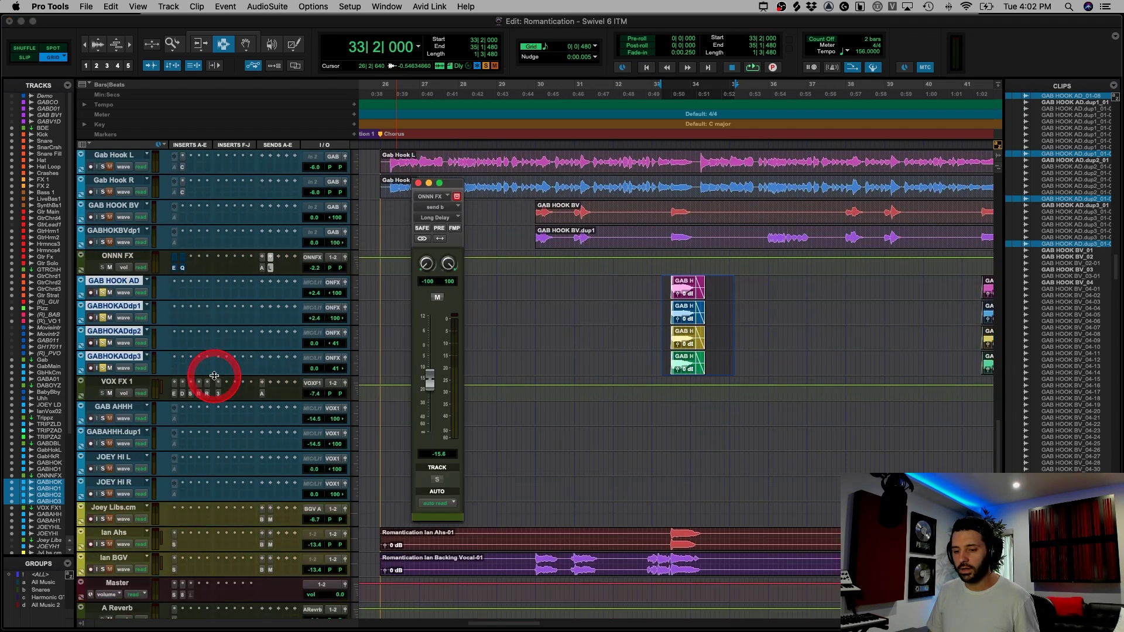
{"action": "left_click", "coordinate": [174, 302]}
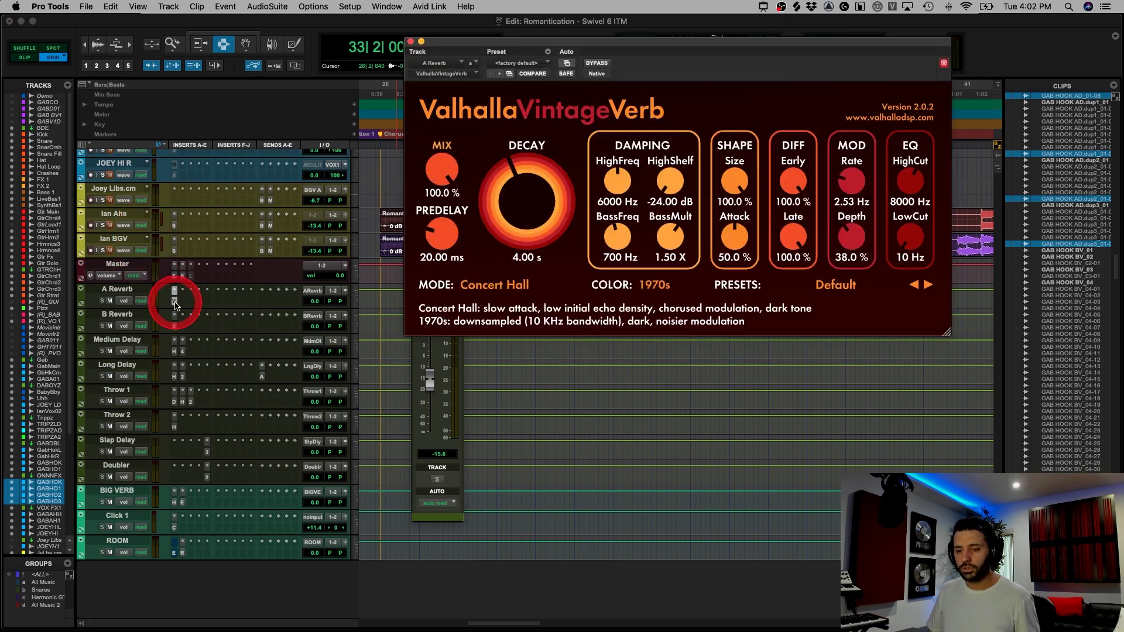
{"action": "left_click", "coordinate": [174, 303]}
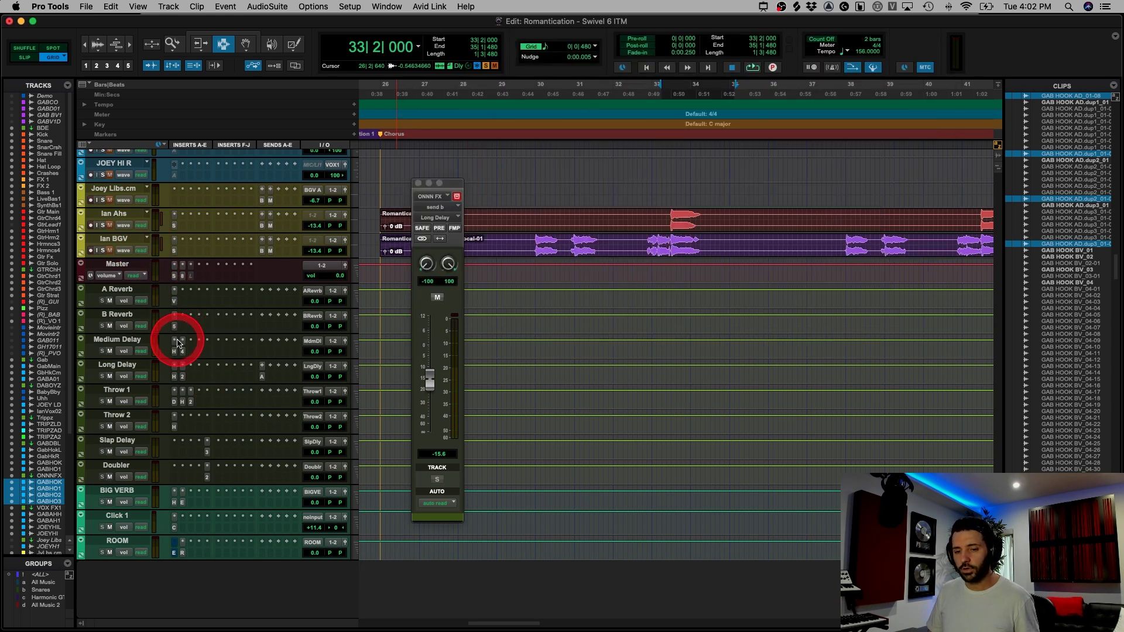
{"action": "left_click", "coordinate": [174, 376]}
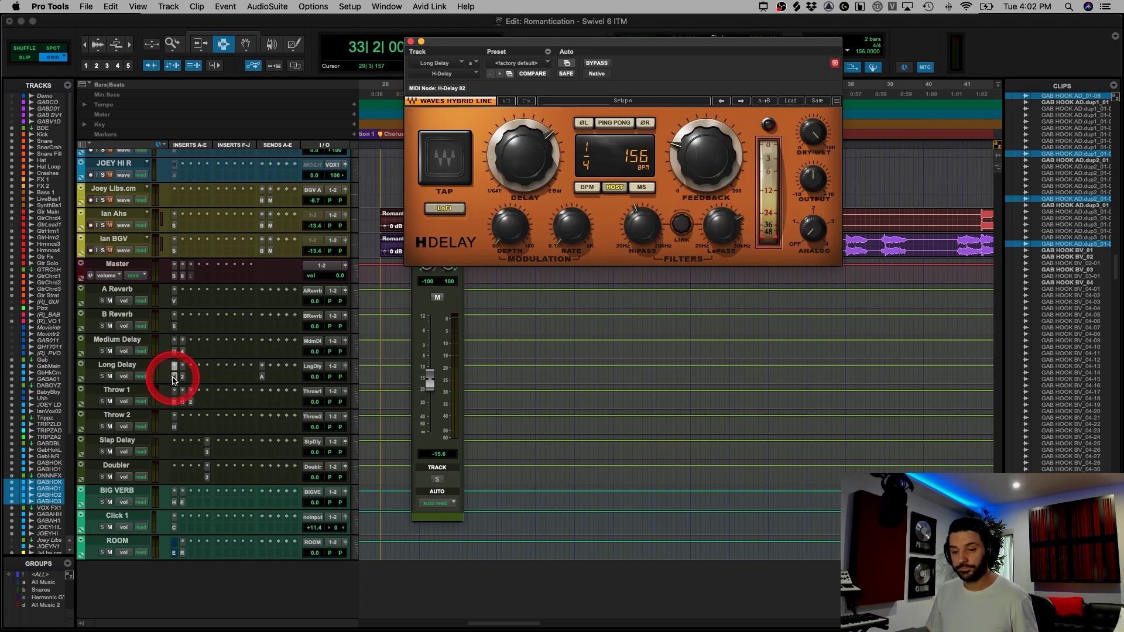
{"action": "left_click", "coordinate": [174, 378]}
- Compare the GAB HOOK AD clips with the ONNN FX effects bypassed and active, replaying from around 33|2|000
{"action": "scroll", "coordinate": [577, 419], "scroll_direction": "up", "scroll_amount": 12}
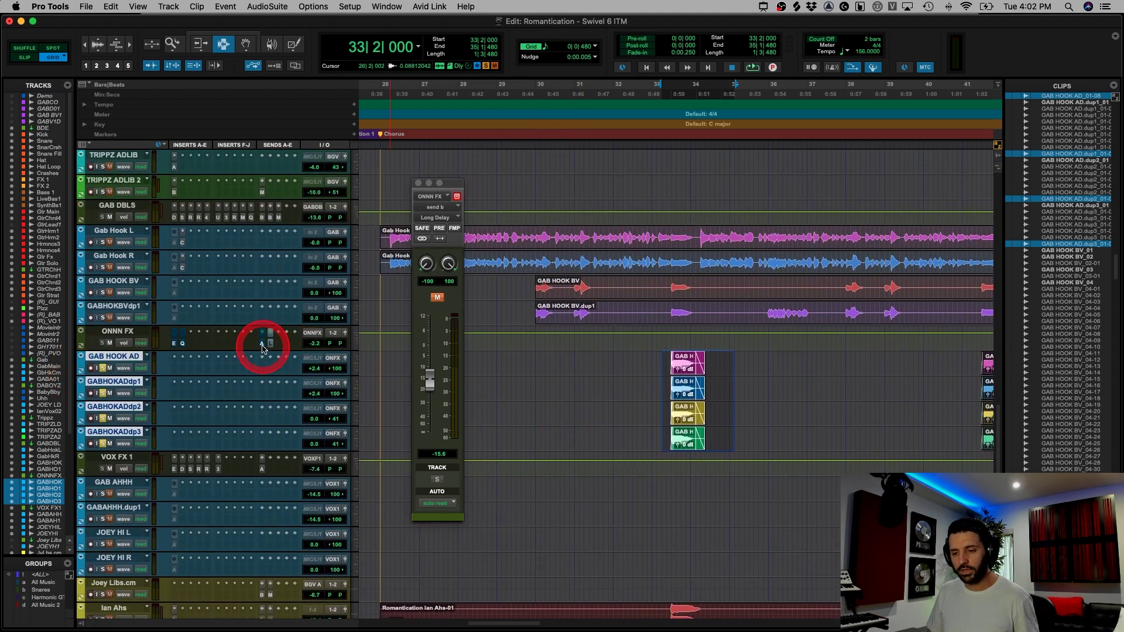
{"action": "key", "text": "space"}
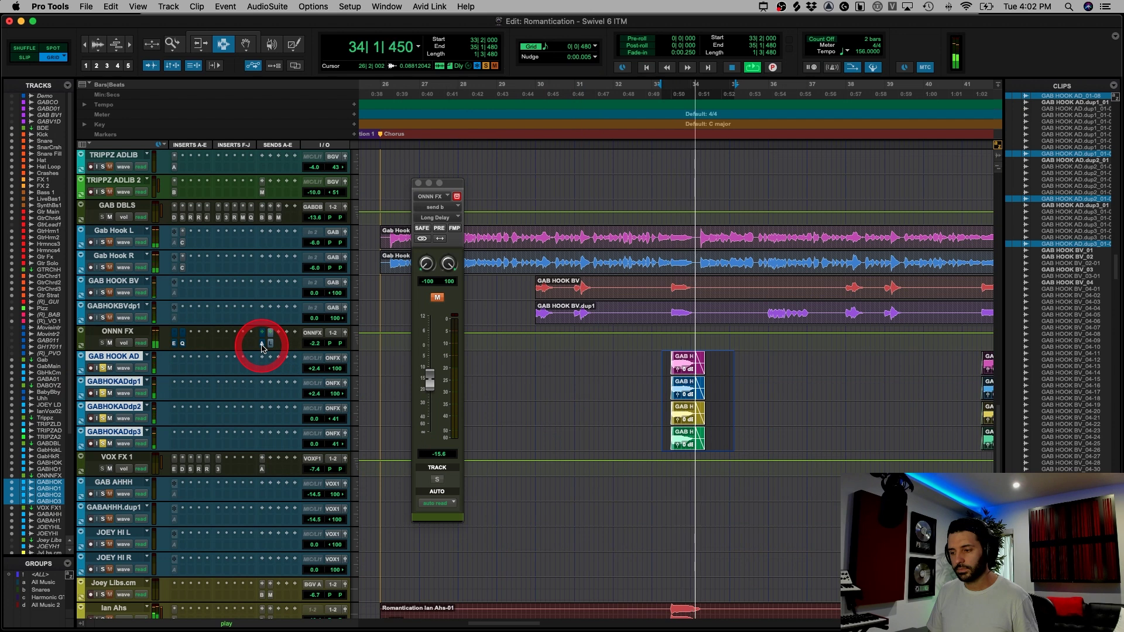
{"action": "key", "text": "space"}
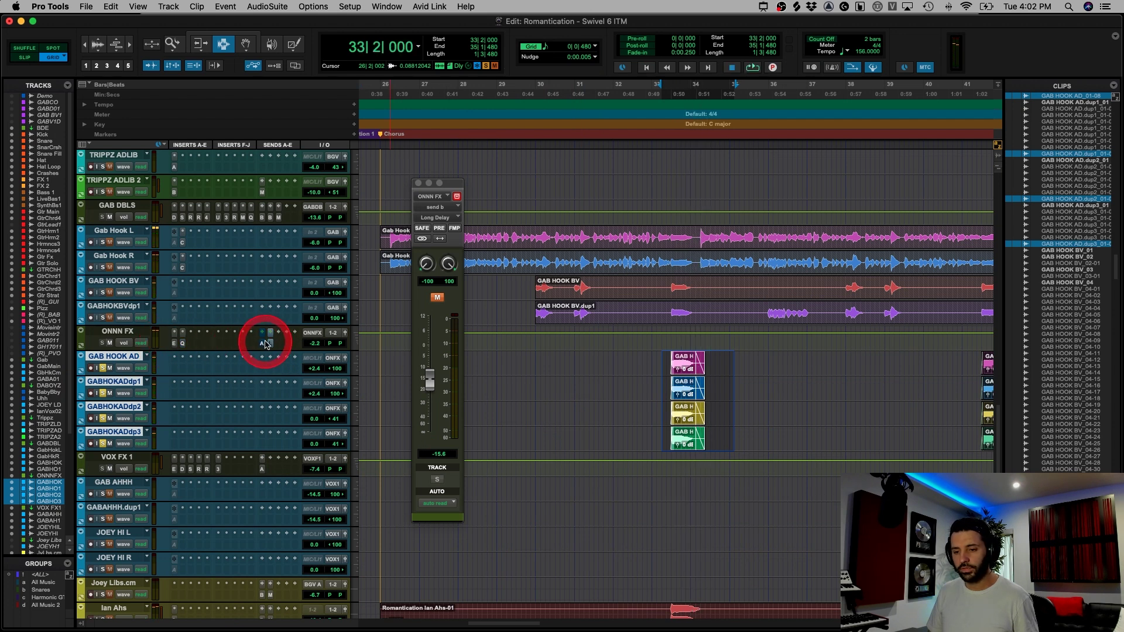
{"action": "key", "text": "space"}
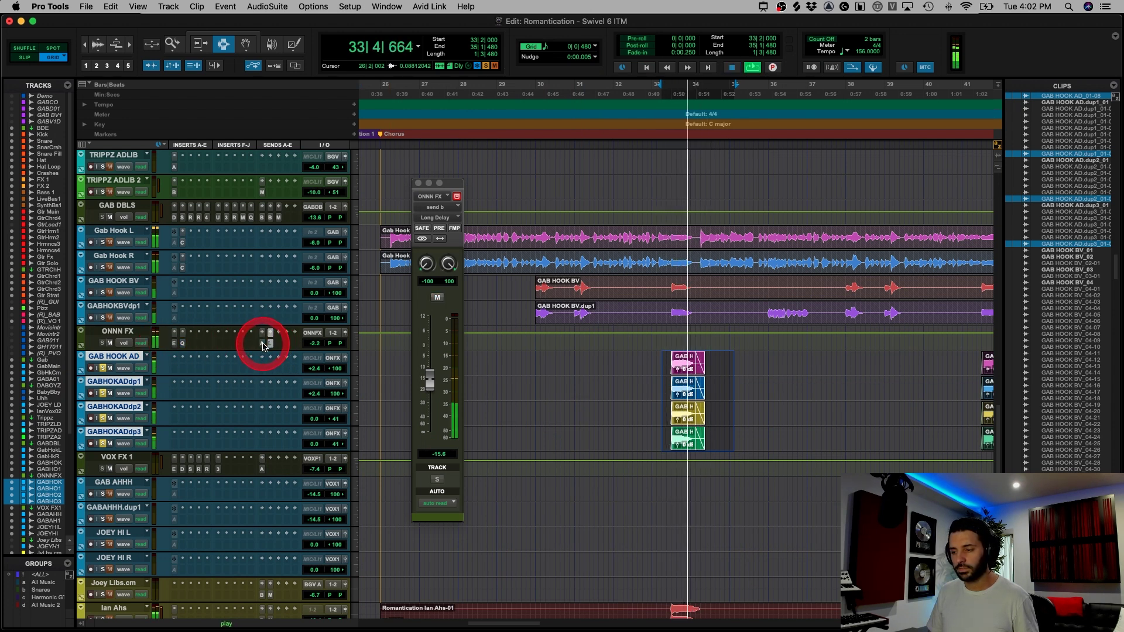
{"action": "key", "text": "Return"}
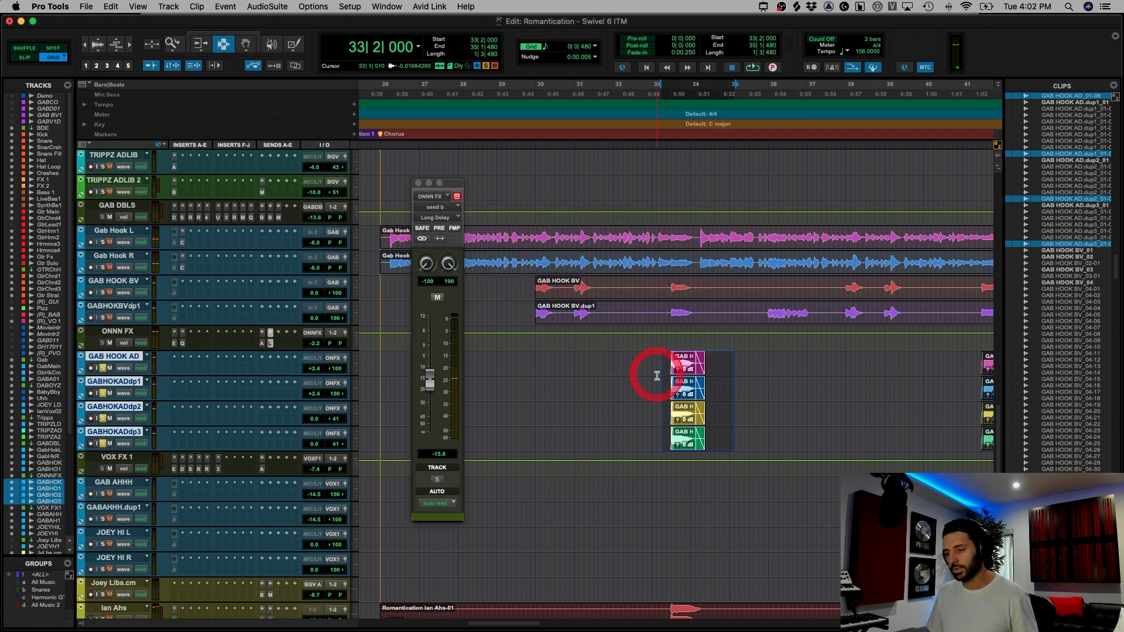
{"action": "left_click", "coordinate": [661, 377]}
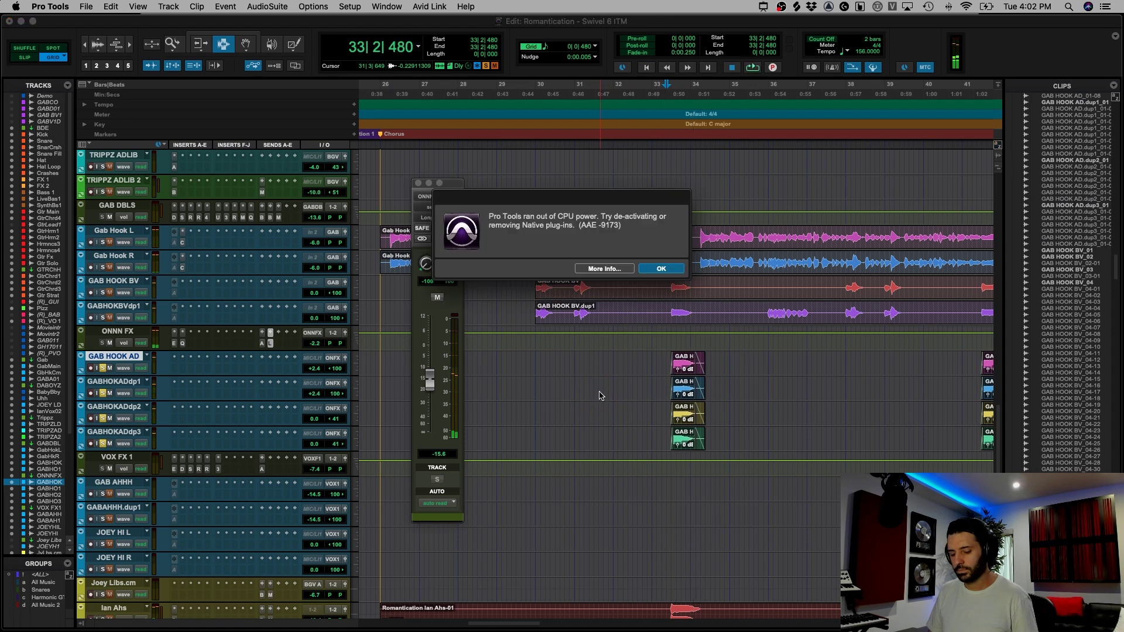
{"action": "key", "text": "Return"}
- Close the ONNN FX send window and place the cursor at 33|2|480 on GABHOKADdp1, just before its first clip
{"action": "key", "text": "r"}
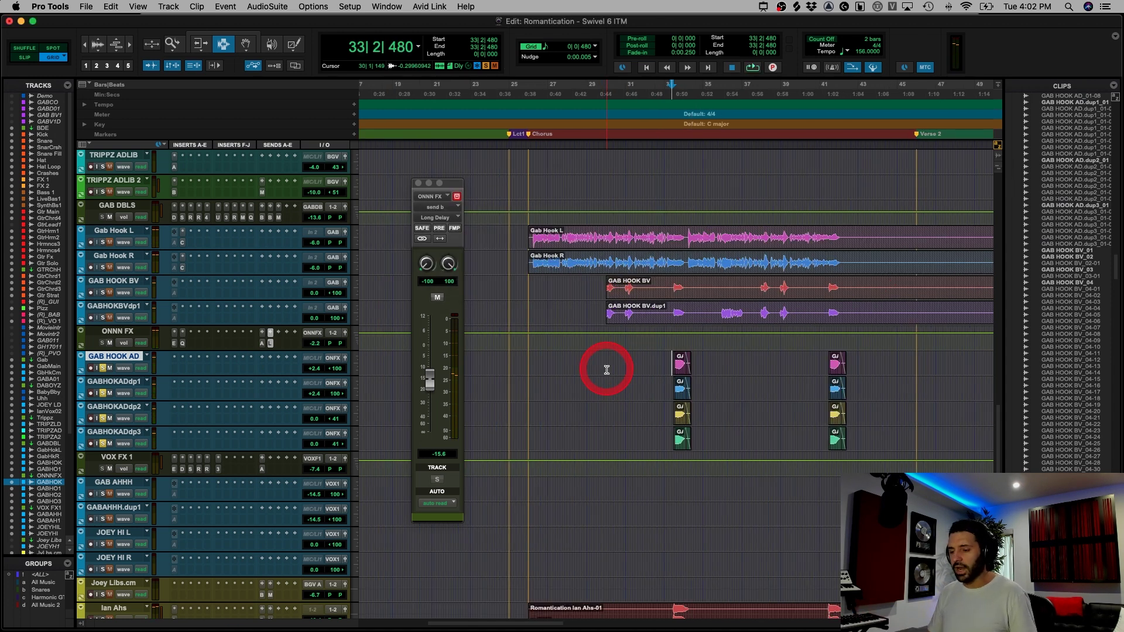
{"action": "left_click", "coordinate": [418, 183]}
{"action": "left_click_drag", "start_coordinate": [674, 365], "coordinate": [695, 426]}
{"action": "key", "text": "t"}
{"action": "left_click", "coordinate": [670, 399]}
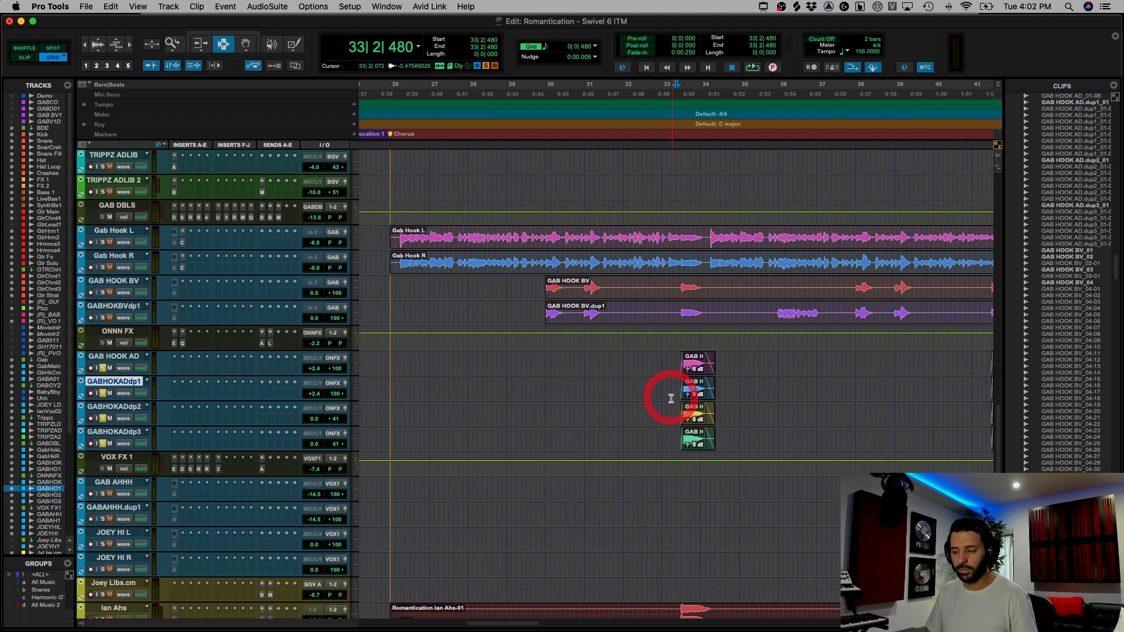
- Unsolo the hook AD tracks, select VOX FX 1, and place the cursor at the start of the GAB AHHH clip, 57|1|000
{"action": "left_click", "coordinate": [116, 457]}
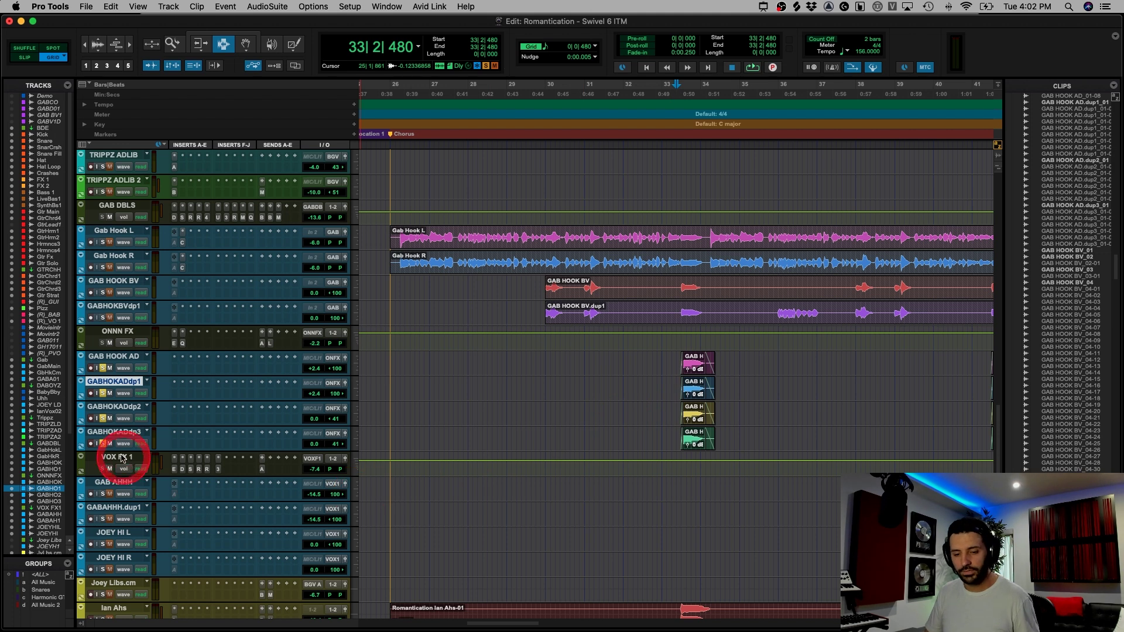
{"action": "key", "text": "r"}
{"action": "key", "text": "r"}
{"action": "key", "text": "r"}
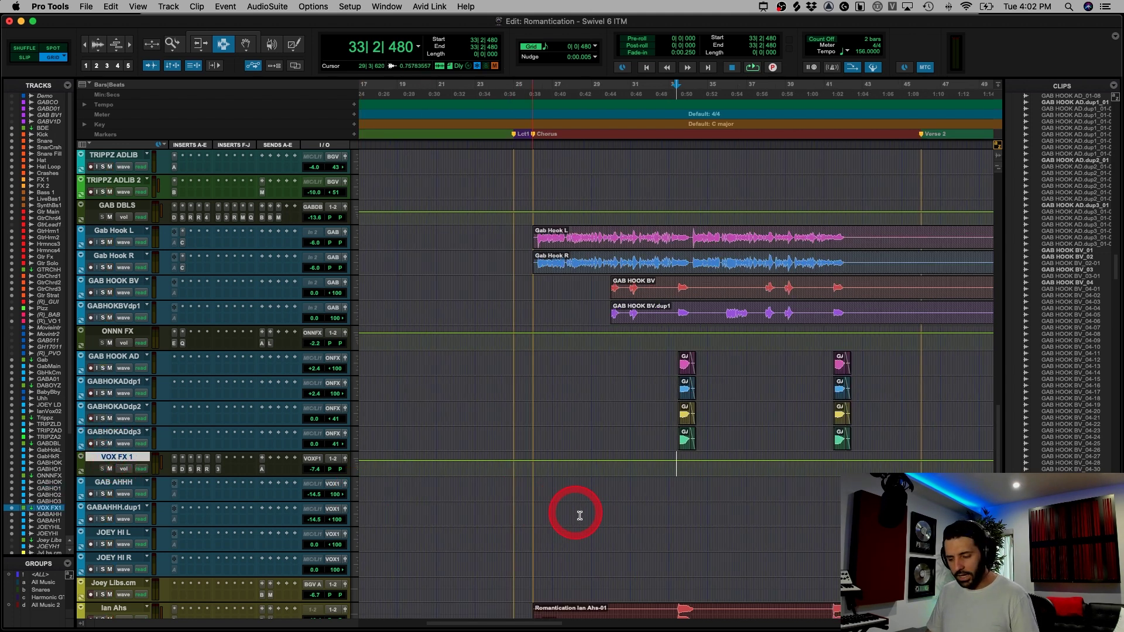
{"action": "left_click", "coordinate": [659, 499]}
{"action": "key", "text": "t"}
{"action": "key", "text": "t"}
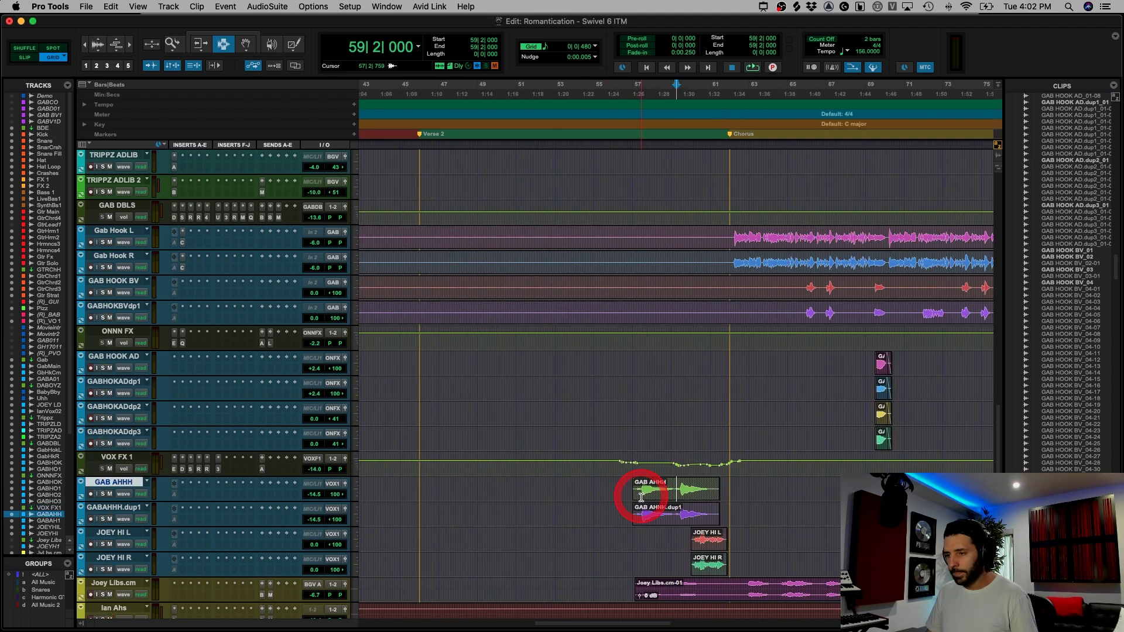
{"action": "left_click", "coordinate": [631, 486]}
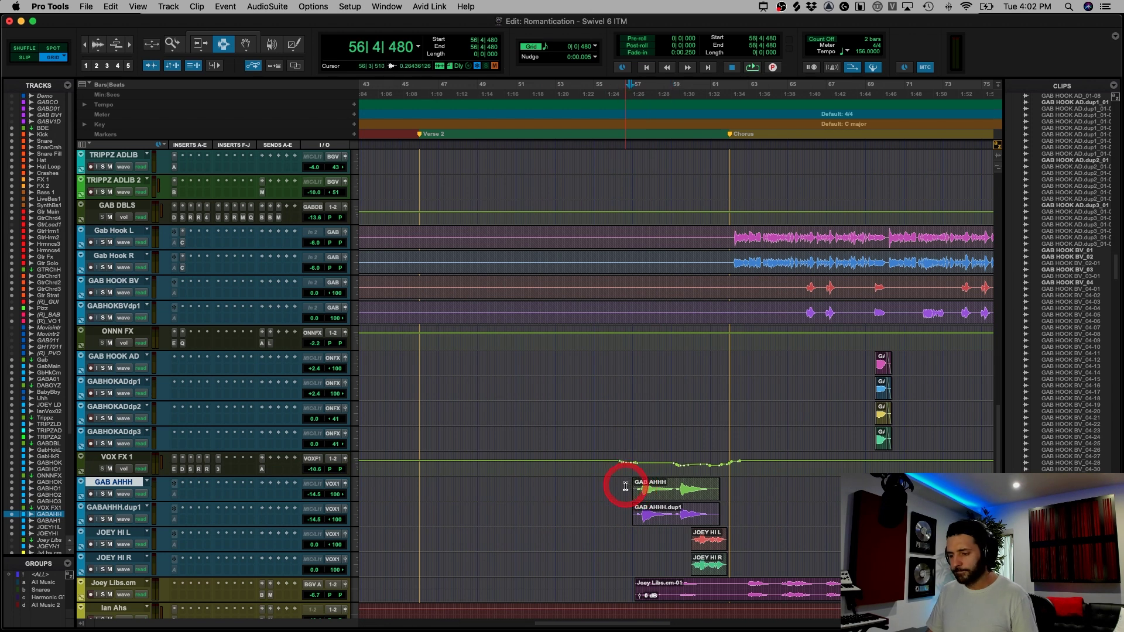
{"action": "key", "text": "Tab"}
- Check the Auto-Tune Pro insert on GAB AHHH and close its window
{"action": "scroll", "coordinate": [113, 515], "scroll_direction": "down", "scroll_amount": 3}
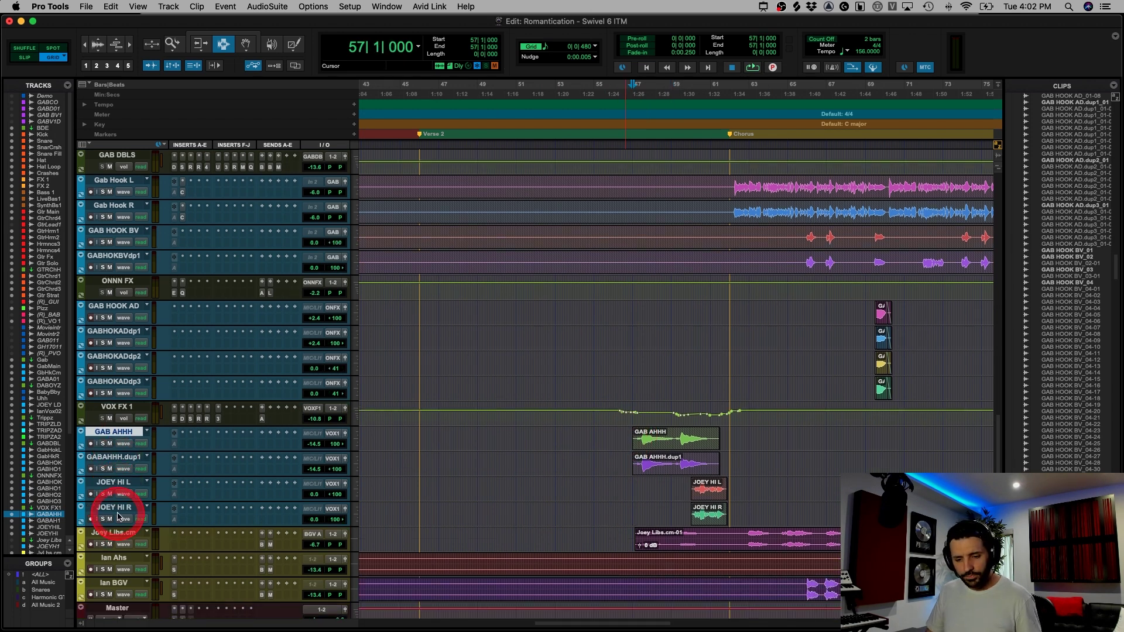
{"action": "left_click", "coordinate": [173, 447]}
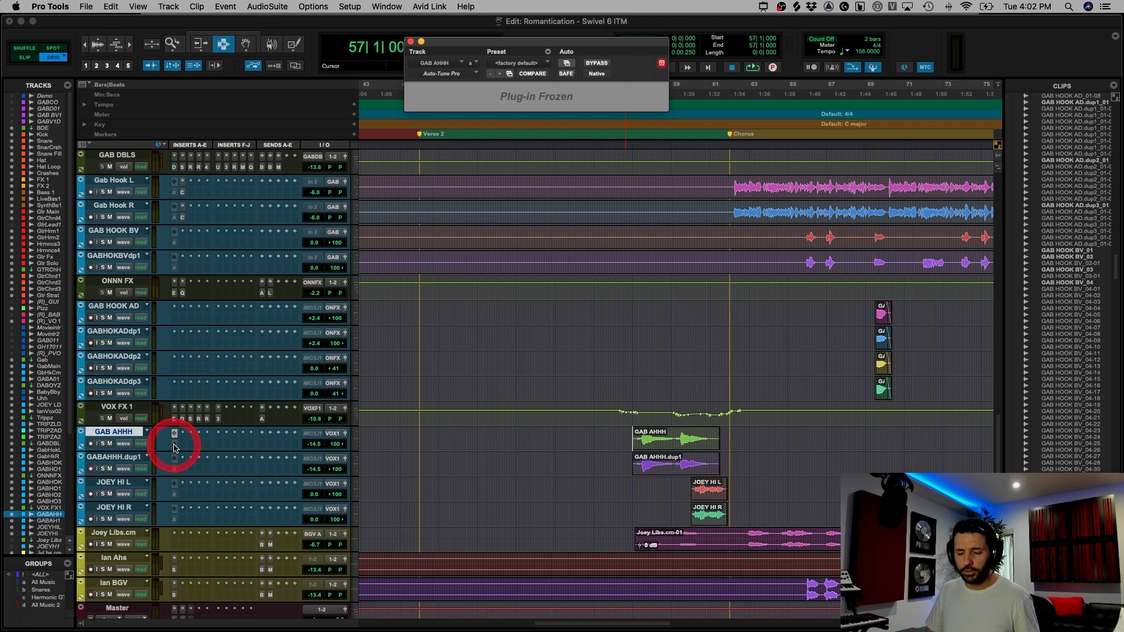
{"action": "left_click", "coordinate": [172, 448]}
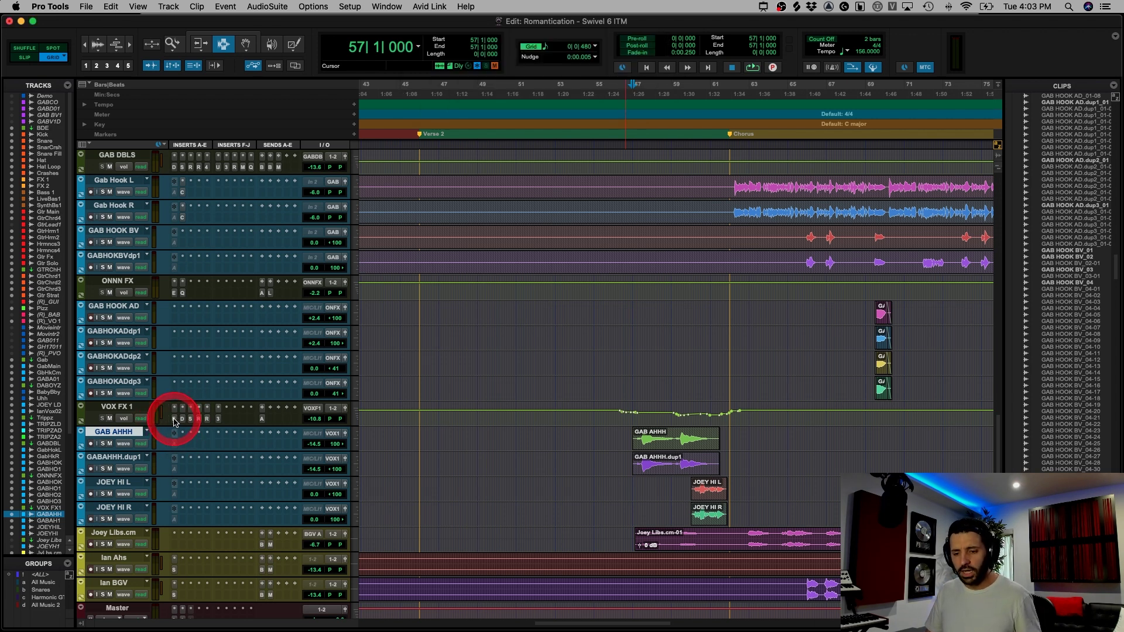
- Inspect the VOX FX 1 insert chain from EffectRack, Decapitator, SSLChannel and RCompressor through VEQ3, plus its A Reverb send
{"action": "left_click", "coordinate": [174, 419]}
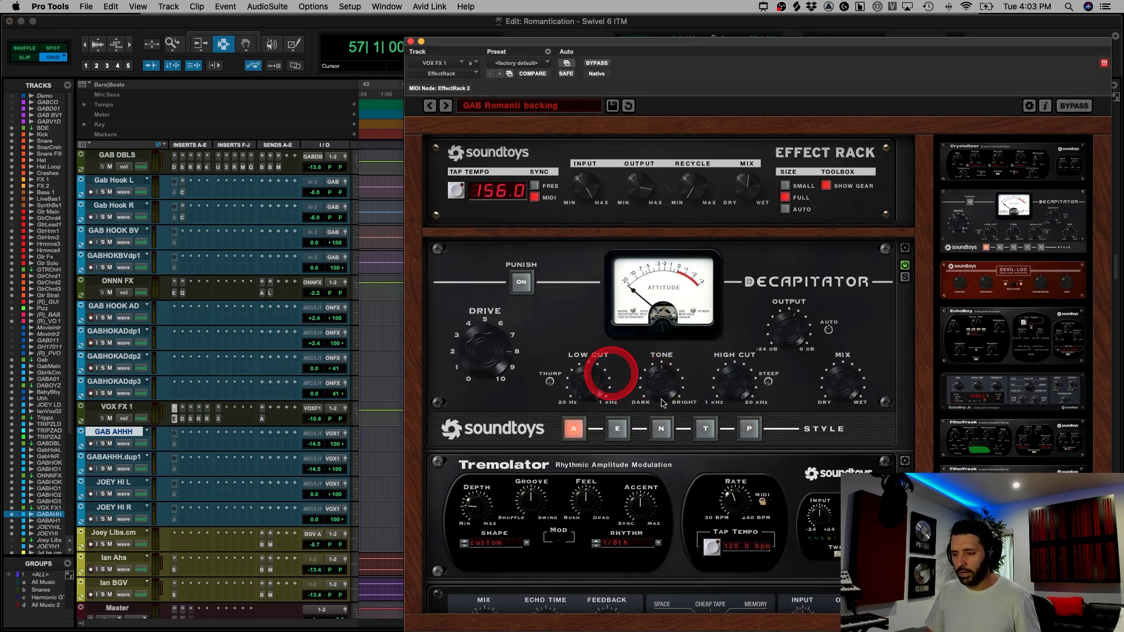
{"action": "left_click", "coordinate": [183, 419]}
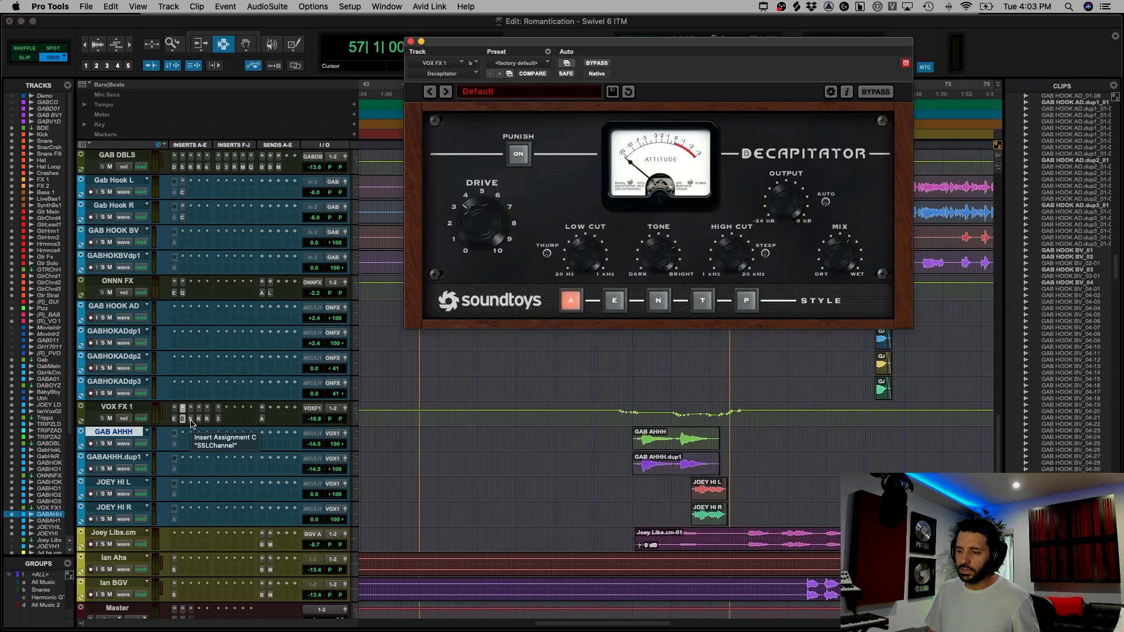
{"action": "left_click", "coordinate": [190, 419]}
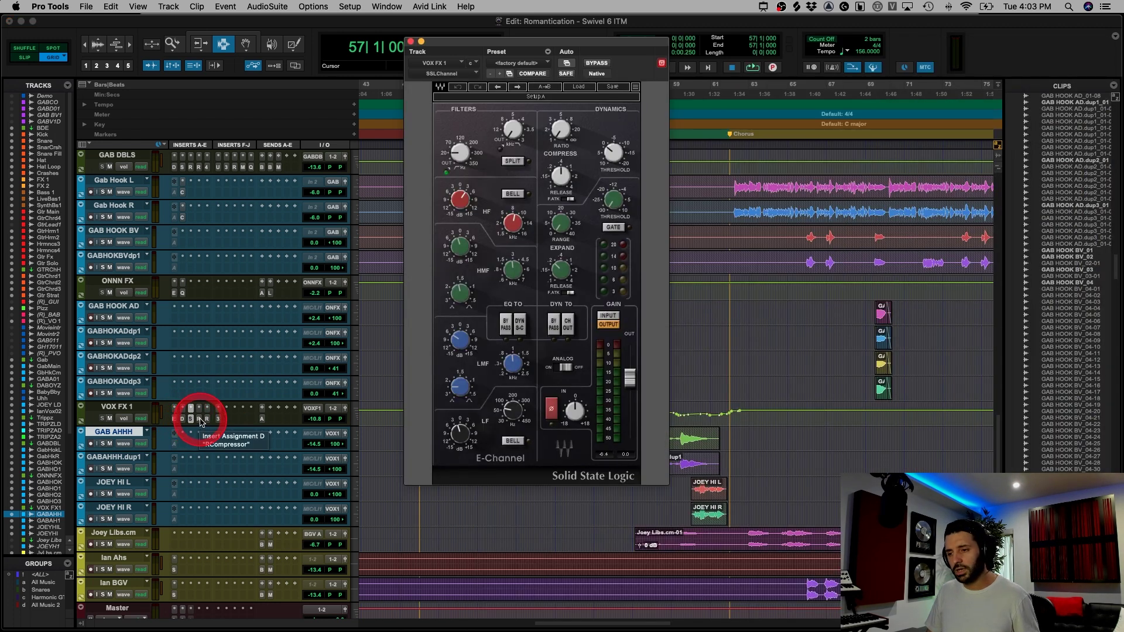
{"action": "left_click", "coordinate": [200, 419]}
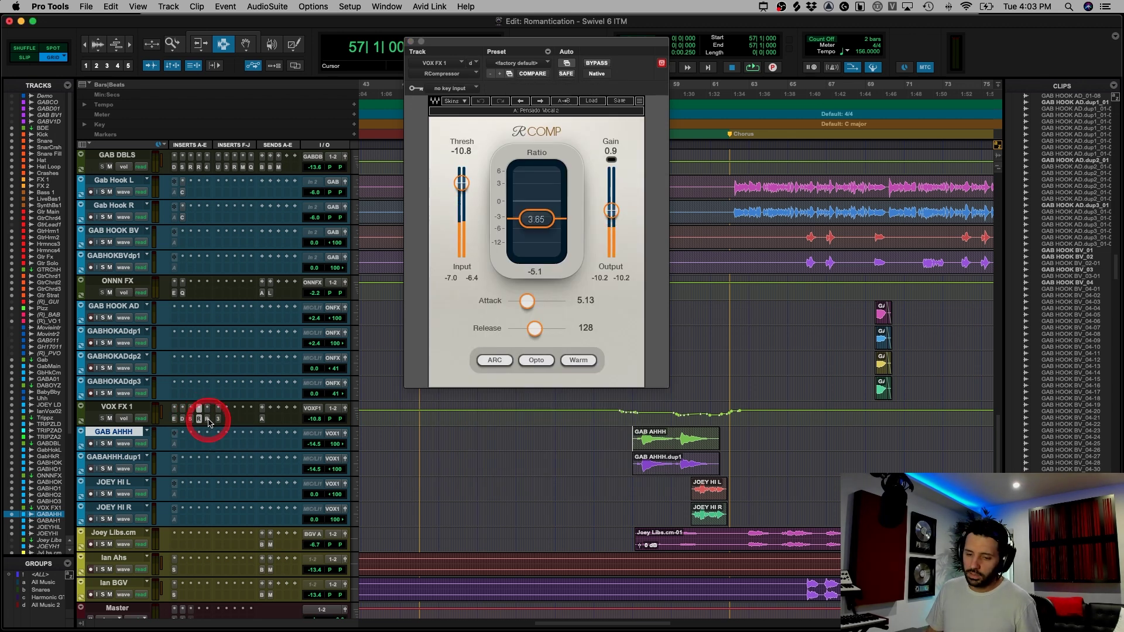
{"action": "left_click", "coordinate": [208, 419]}
{"action": "left_click", "coordinate": [220, 419]}
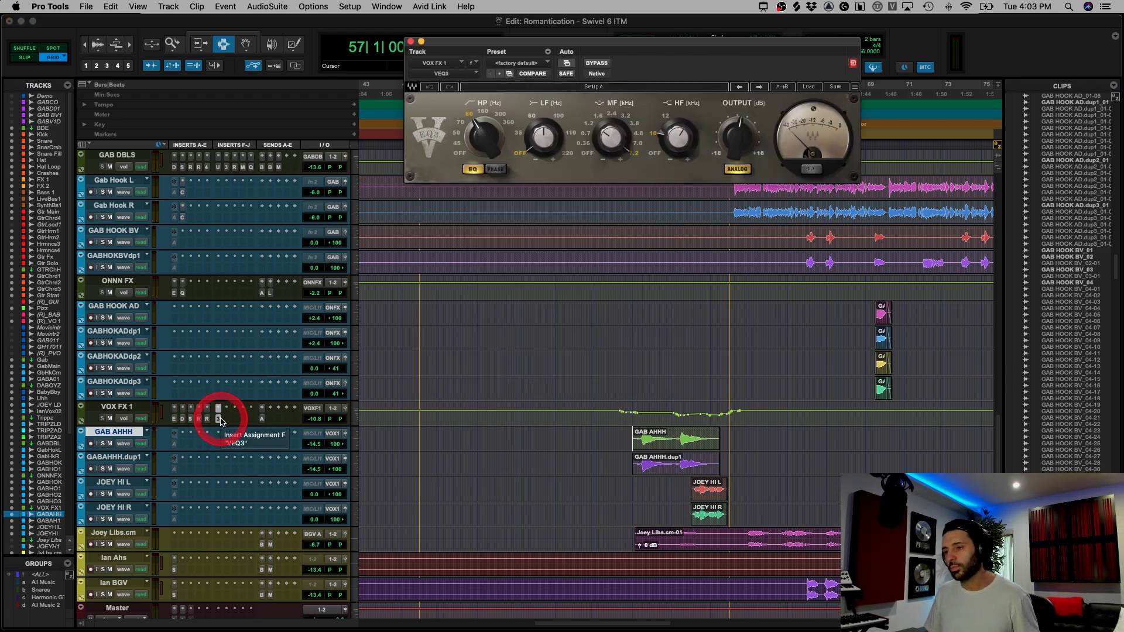
{"action": "left_click", "coordinate": [262, 419]}
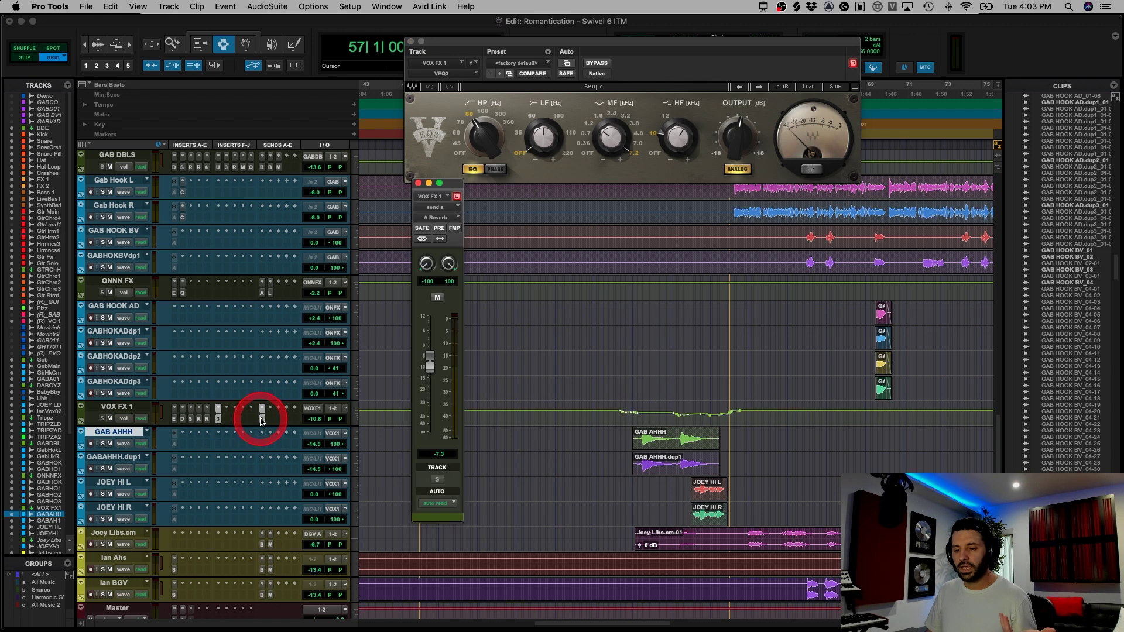
- Solo the four tracks from GAB AHHH to JOEY HI R and try to play them from 57|1|000
{"action": "left_click", "coordinate": [262, 420]}
{"action": "left_click_drag", "start_coordinate": [114, 432], "coordinate": [119, 511]}
{"action": "left_click", "coordinate": [104, 519]}
{"action": "key", "text": "space"}
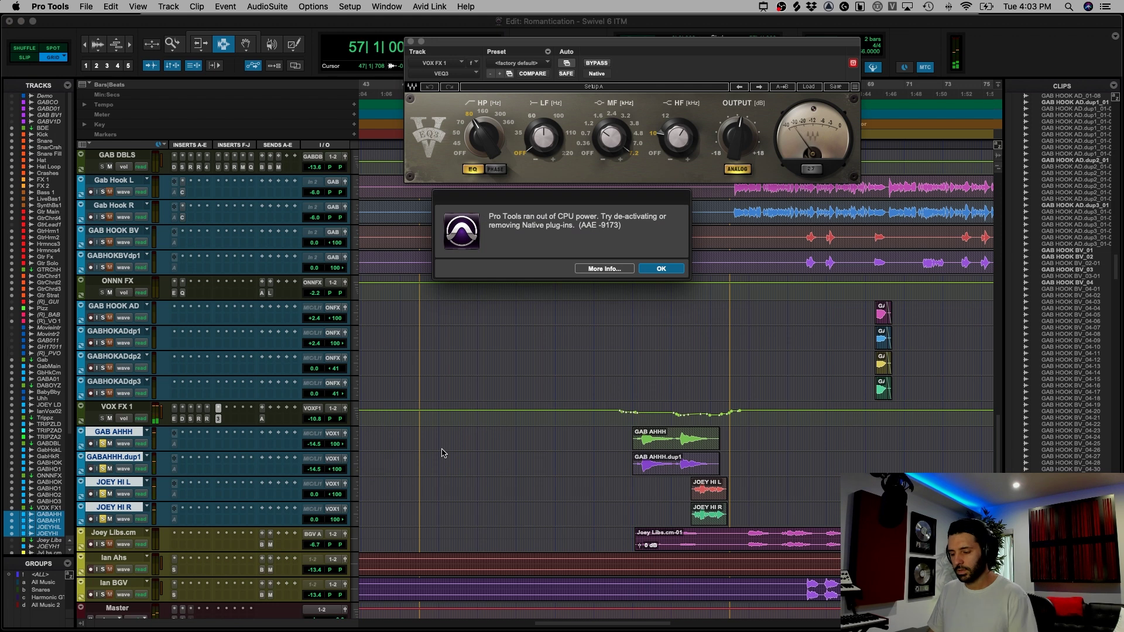
{"action": "key", "text": "Return"}
- Audition the soloed GAB AHHH and JOEY HI tracks from 59|3|000
{"action": "left_click", "coordinate": [759, 447]}
{"action": "left_click", "coordinate": [666, 445]}
{"action": "left_click", "coordinate": [696, 449]}
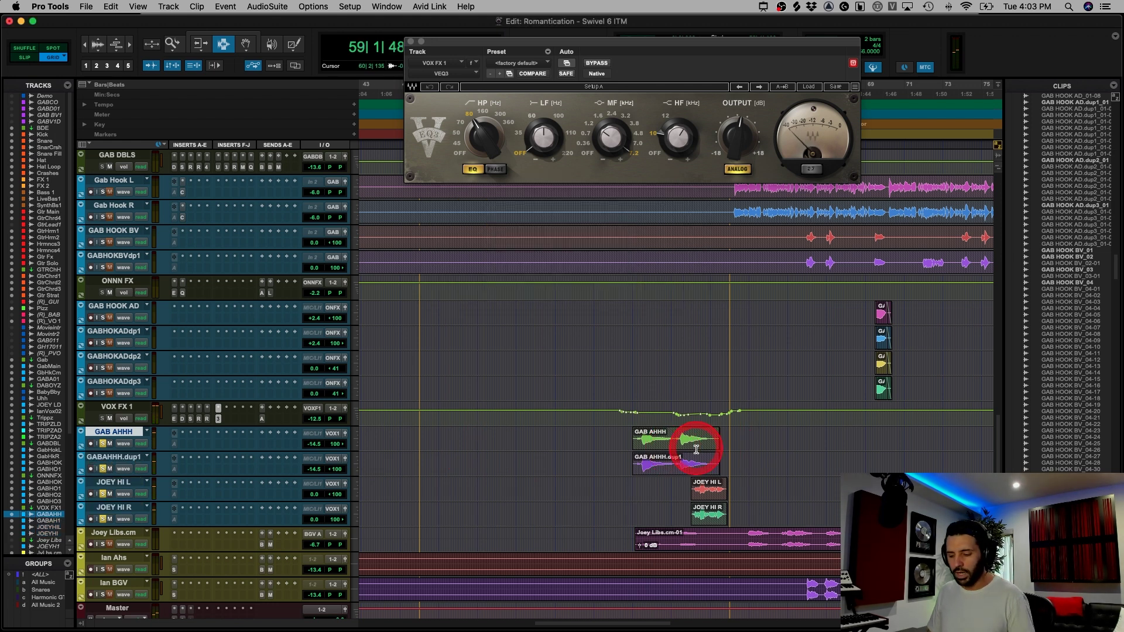
{"action": "key", "text": "super+bracketright"}
{"action": "key", "text": "super+bracketright"}
{"action": "left_click_drag", "start_coordinate": [748, 488], "coordinate": [867, 514]}
{"action": "left_click", "coordinate": [708, 493]}
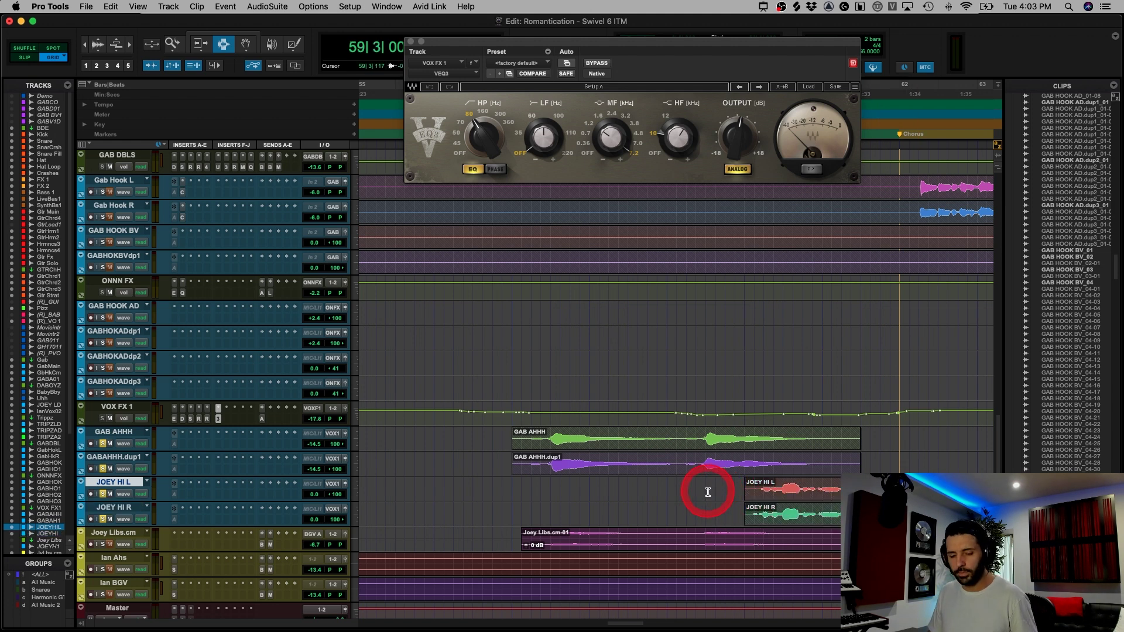
{"action": "key", "text": "space"}
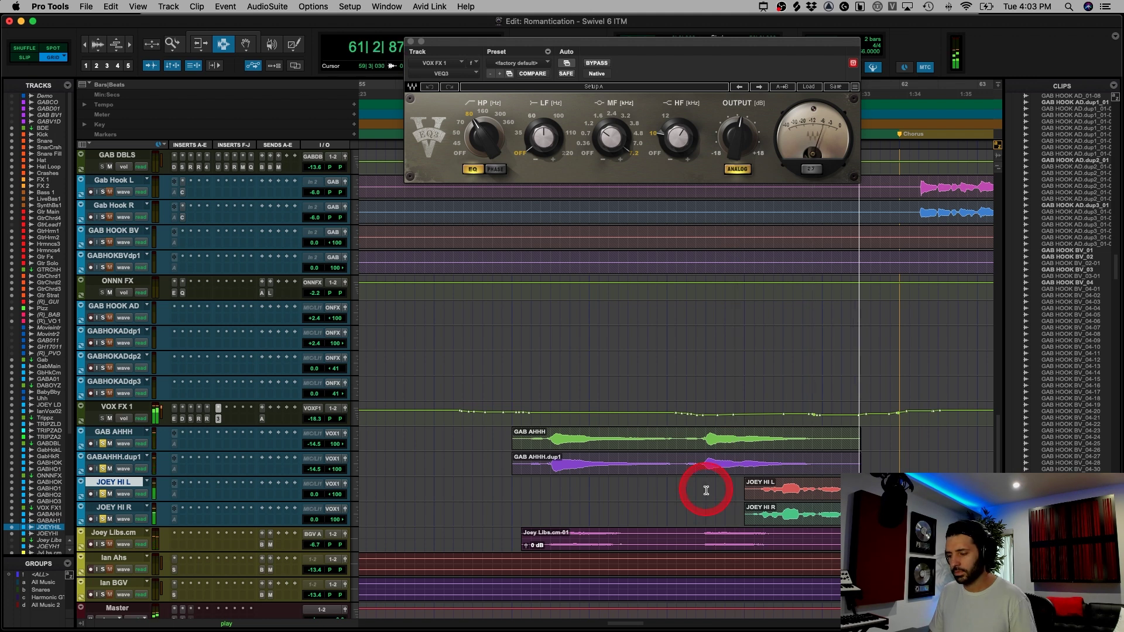
{"action": "key", "text": "super+bracketleft"}
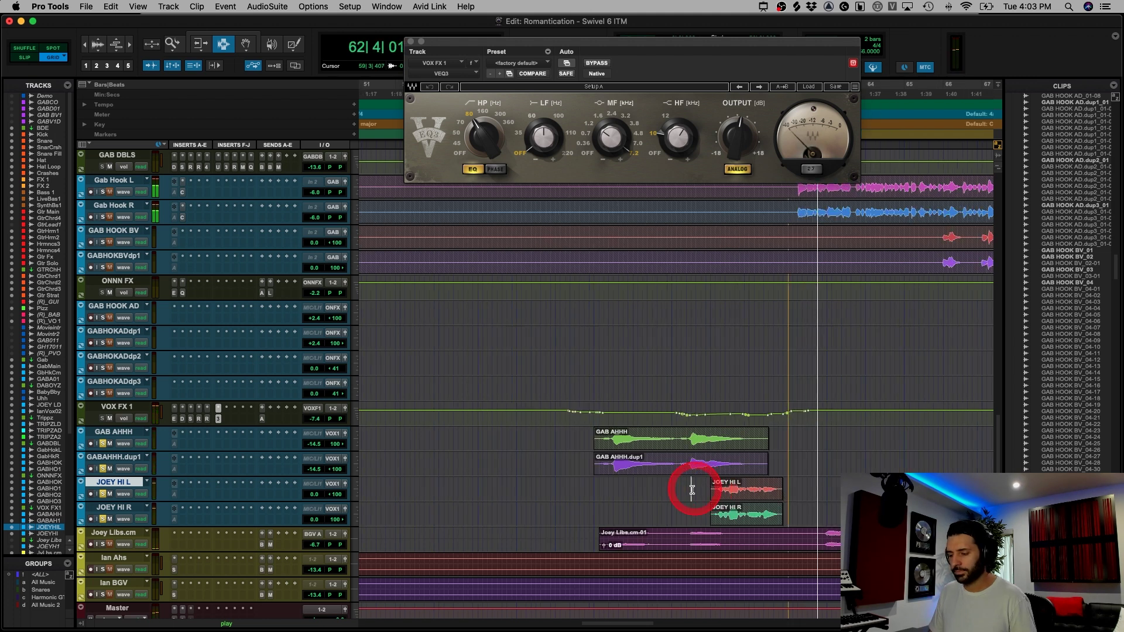
{"action": "key", "text": "space"}
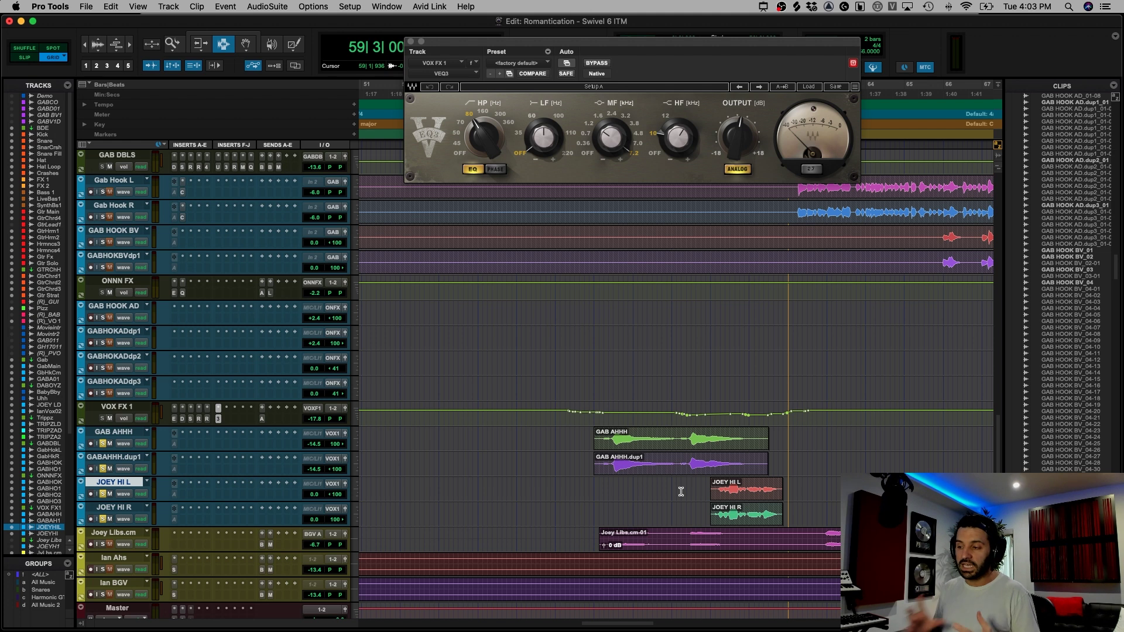
- Close the VEQ3 window, clear the GAB AHHH and JOEY HI solos, and place the cursor at 72|3|480 on Joey Libs.cm
{"action": "left_click", "coordinate": [411, 42]}
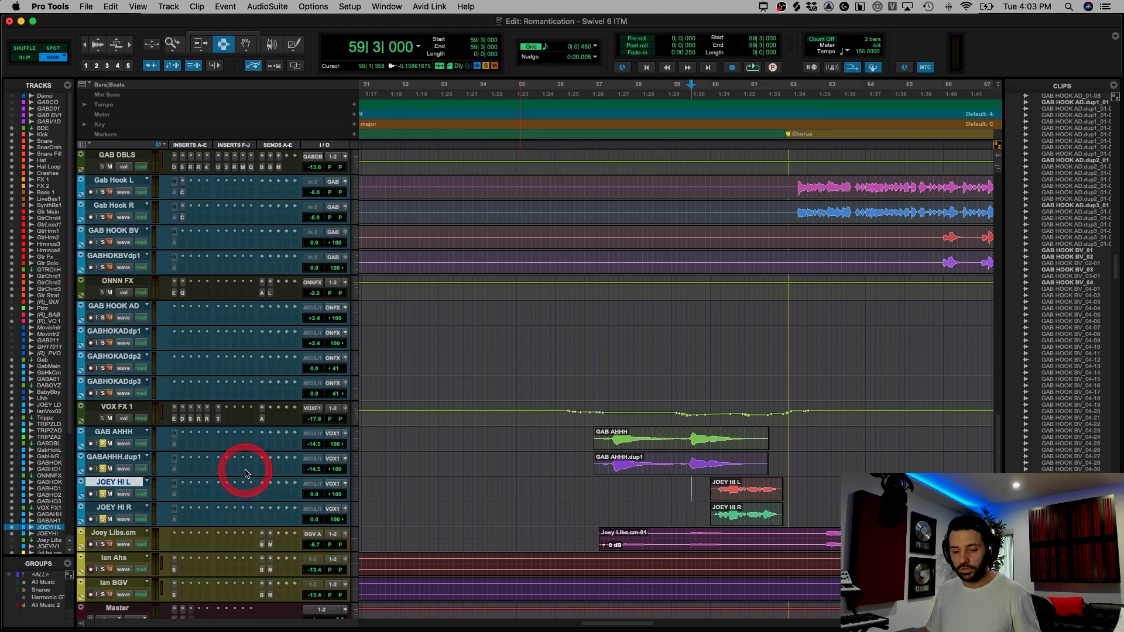
{"action": "left_click", "coordinate": [102, 520], "text": "alt"}
{"action": "key", "text": "super+bracketleft"}
{"action": "scroll", "coordinate": [664, 534], "scroll_direction": "down", "scroll_amount": 1}
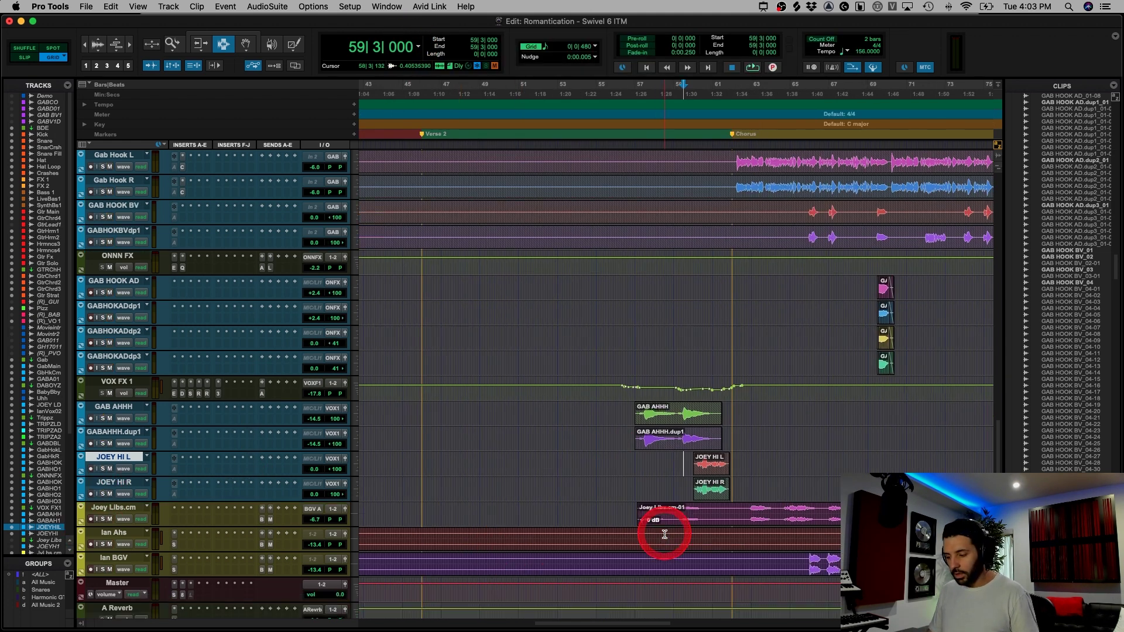
{"action": "scroll", "coordinate": [665, 534], "scroll_direction": "down", "scroll_amount": 5}
{"action": "scroll", "coordinate": [640, 384], "scroll_direction": "down", "scroll_amount": 2}
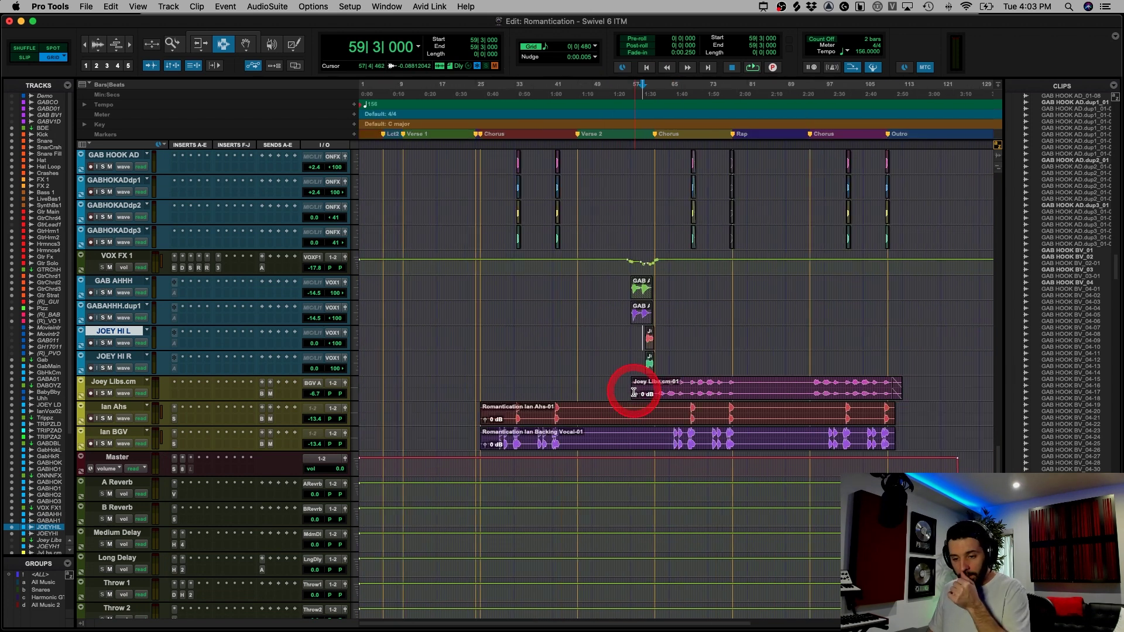
{"action": "left_click", "coordinate": [705, 387]}
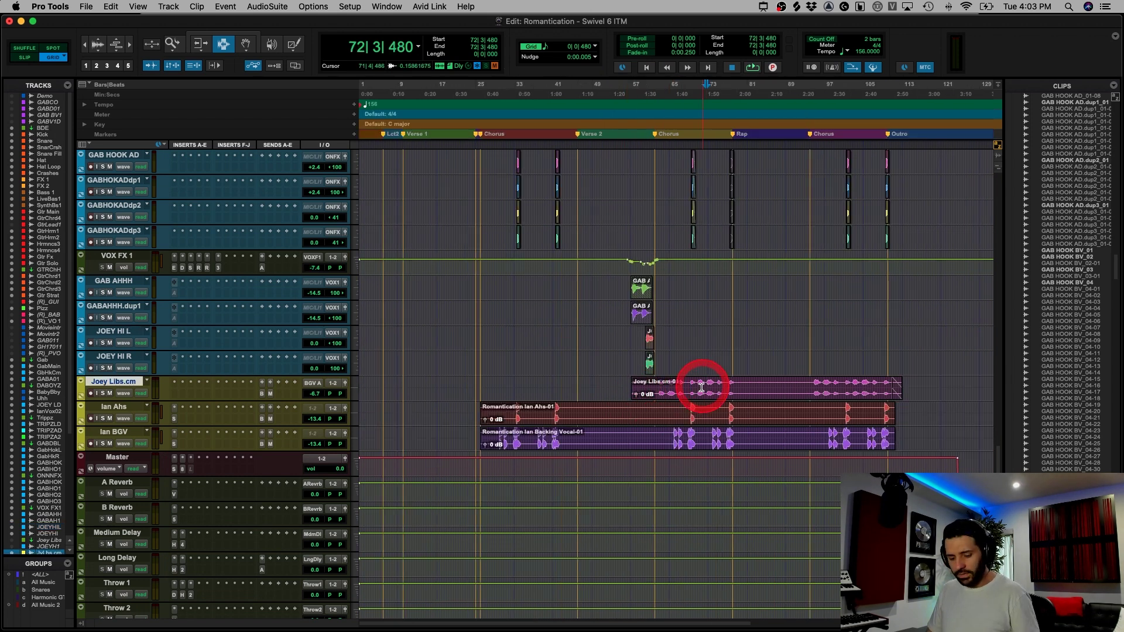
{"action": "key", "text": "super+bracketright"}
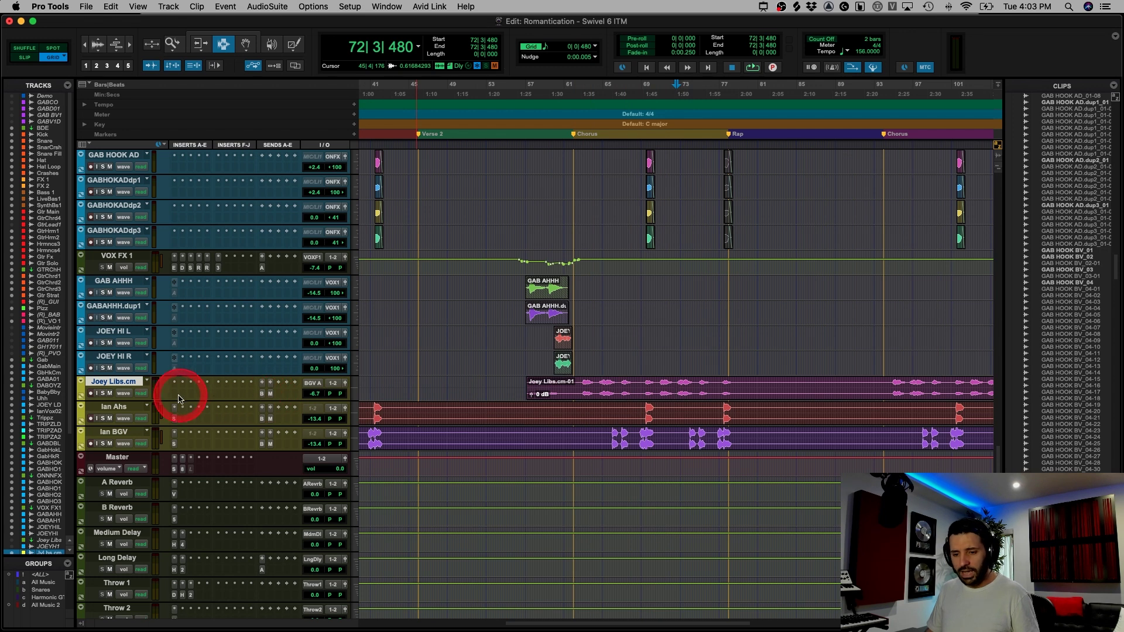
- Check the SSLChannel inserts on Ian Ahs and Ian BGV and close the plug-in window
{"action": "left_click", "coordinate": [174, 421]}
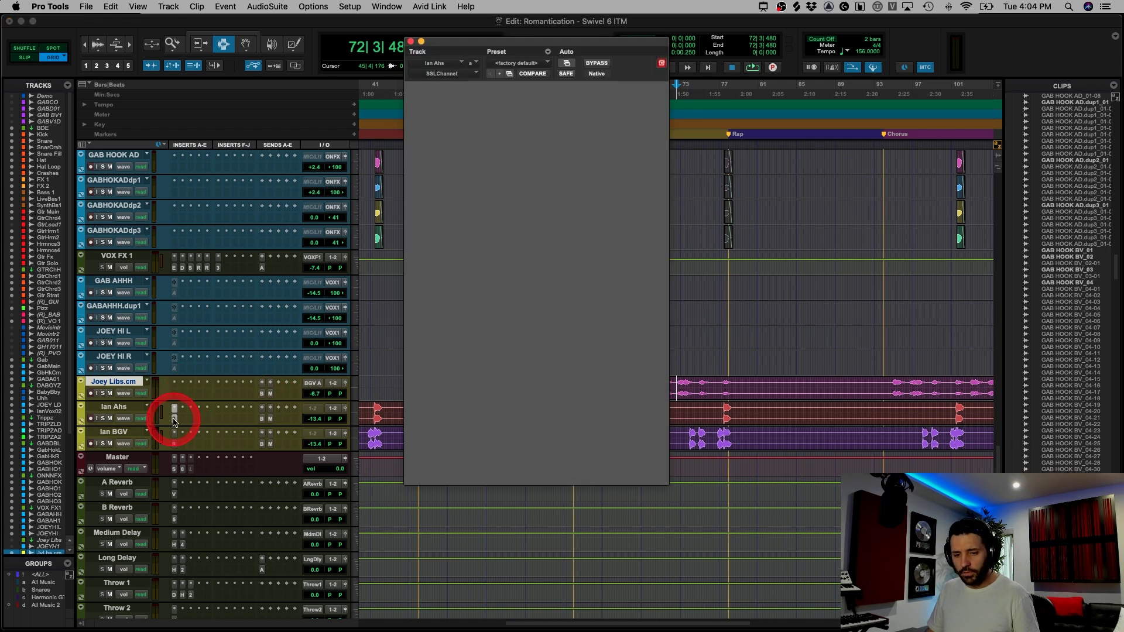
{"action": "left_click", "coordinate": [173, 443]}
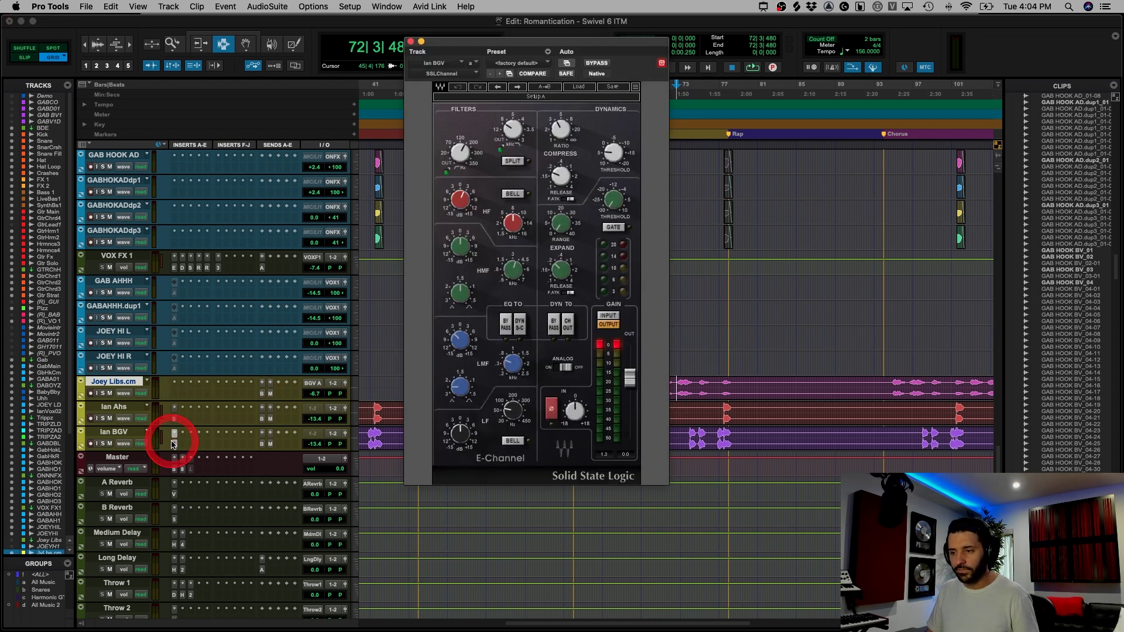
{"action": "left_click", "coordinate": [174, 434]}
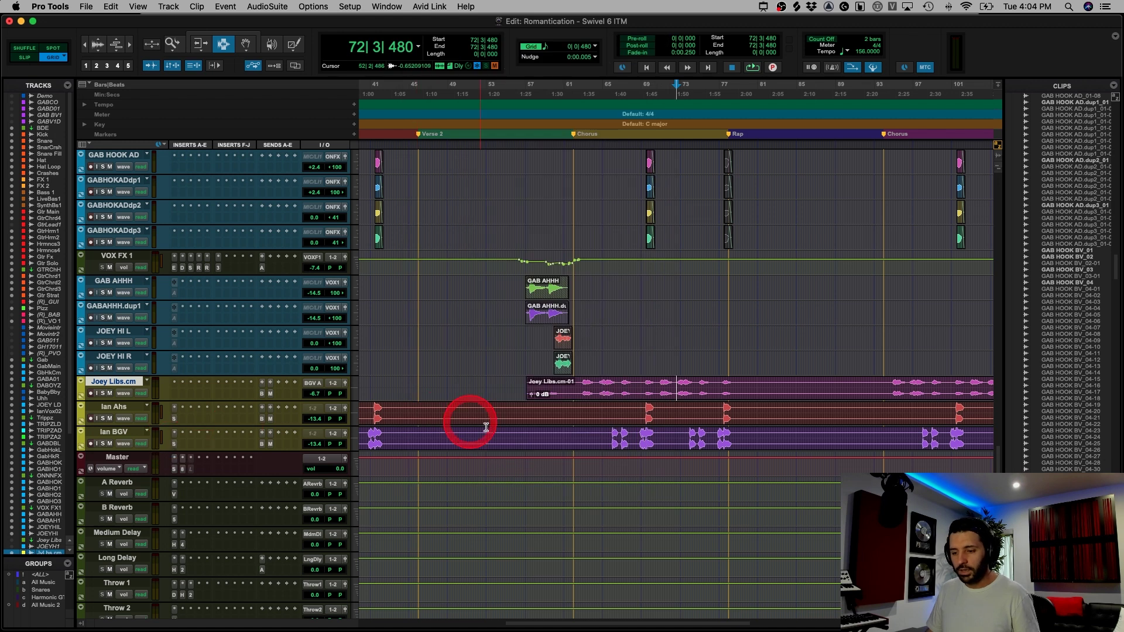
- Place the cursor at 62|3|480 on Joey Libs.cm and inspect its B Reverb and Medium Delay sends
{"action": "left_click", "coordinate": [580, 391]}
{"action": "left_click", "coordinate": [262, 393]}
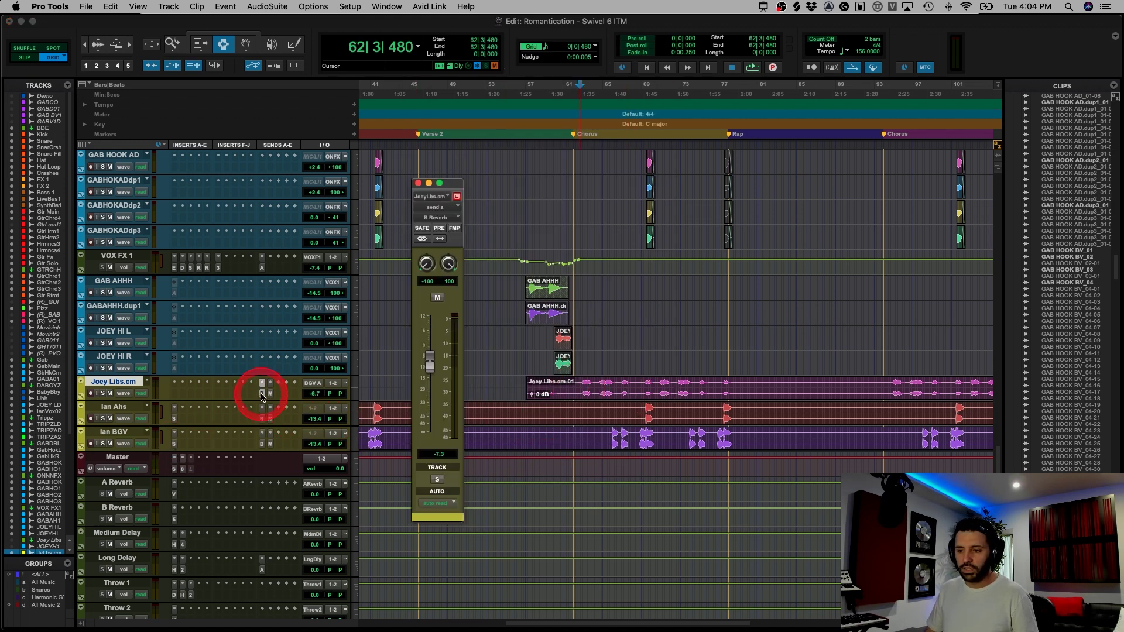
{"action": "left_click_drag", "start_coordinate": [262, 397], "coordinate": [275, 400]}
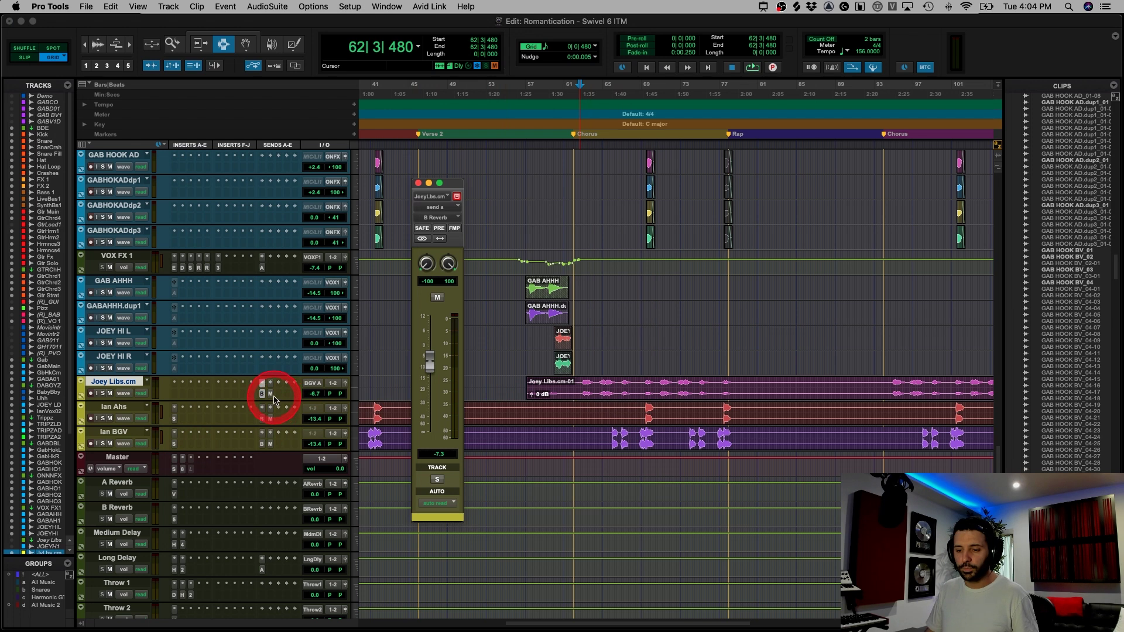
{"action": "left_click", "coordinate": [272, 396]}
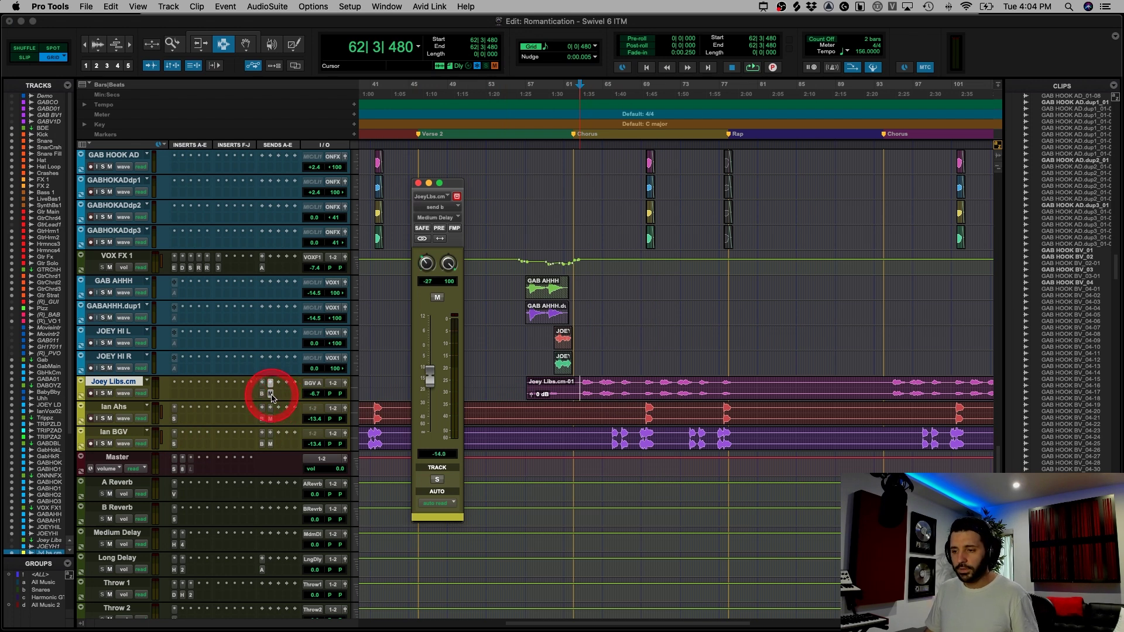
{"action": "left_click", "coordinate": [113, 389]}
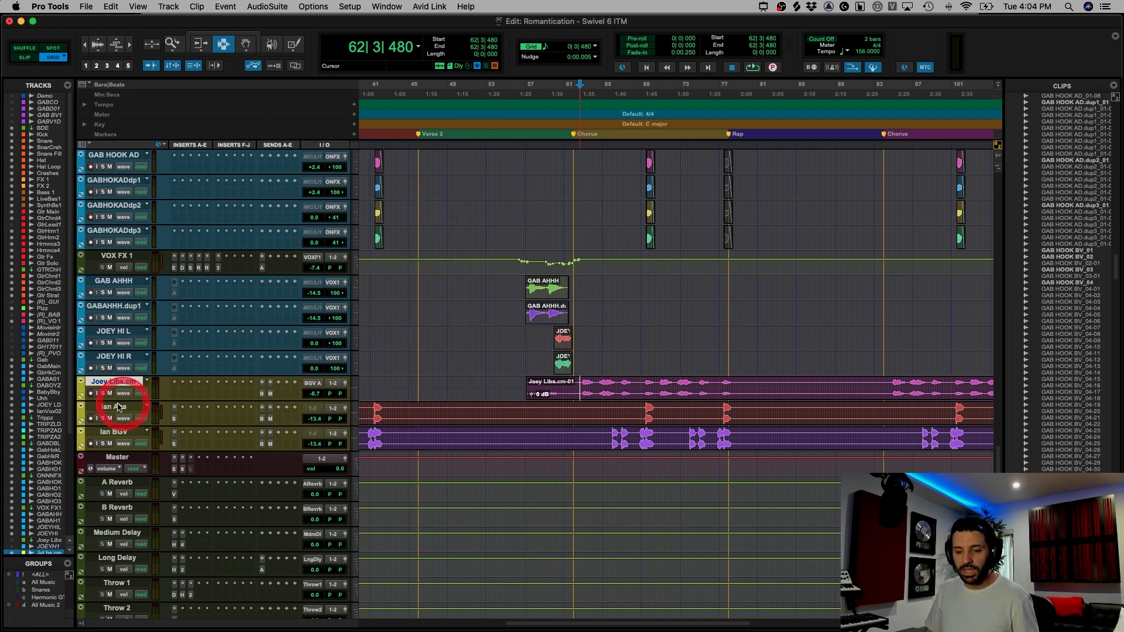
- Audition Joey Libs.cm, Ian Ahs and Ian BGV soloed from 62|3|480 and clear their solos
{"action": "key", "text": "space"}
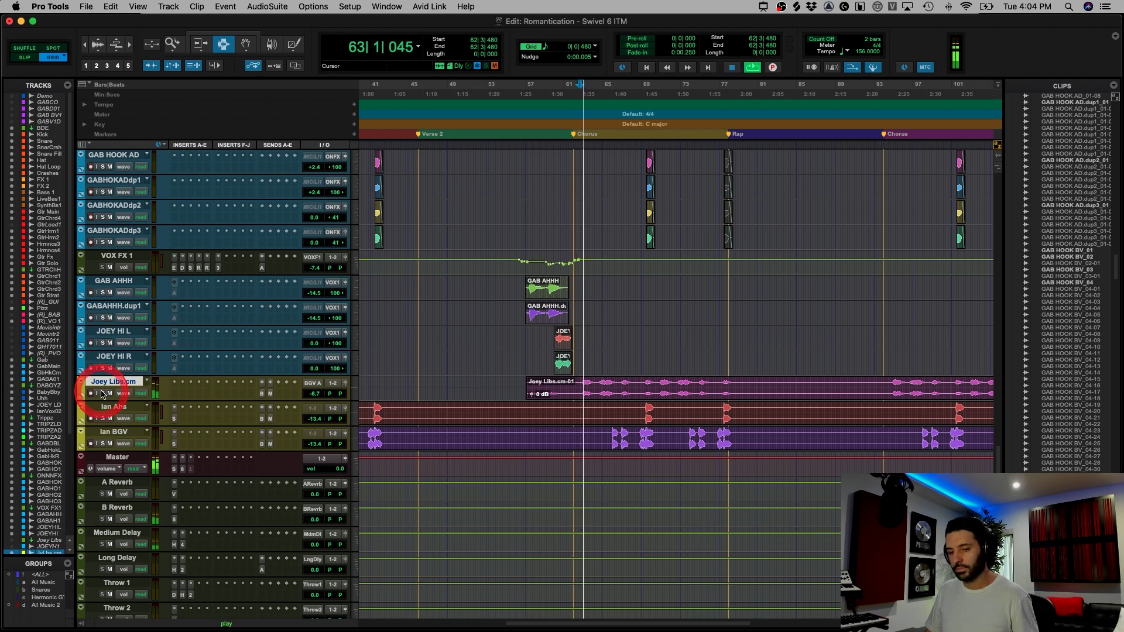
{"action": "key", "text": "space"}
{"action": "left_click", "coordinate": [103, 397]}
{"action": "key", "text": "space"}
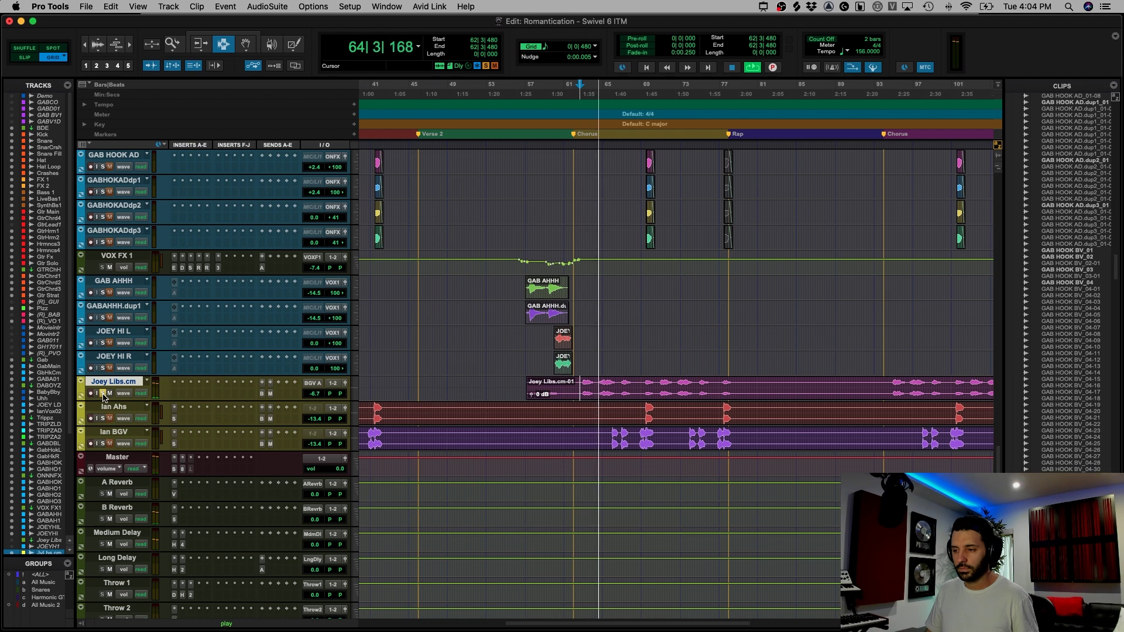
{"action": "mouse_move", "coordinate": [103, 404]}
{"action": "left_mouse_down"}
{"action": "mouse_move", "coordinate": [101, 440]}
{"action": "mouse_move", "coordinate": [104, 422]}
{"action": "left_mouse_up"}
{"action": "left_click", "coordinate": [103, 419]}
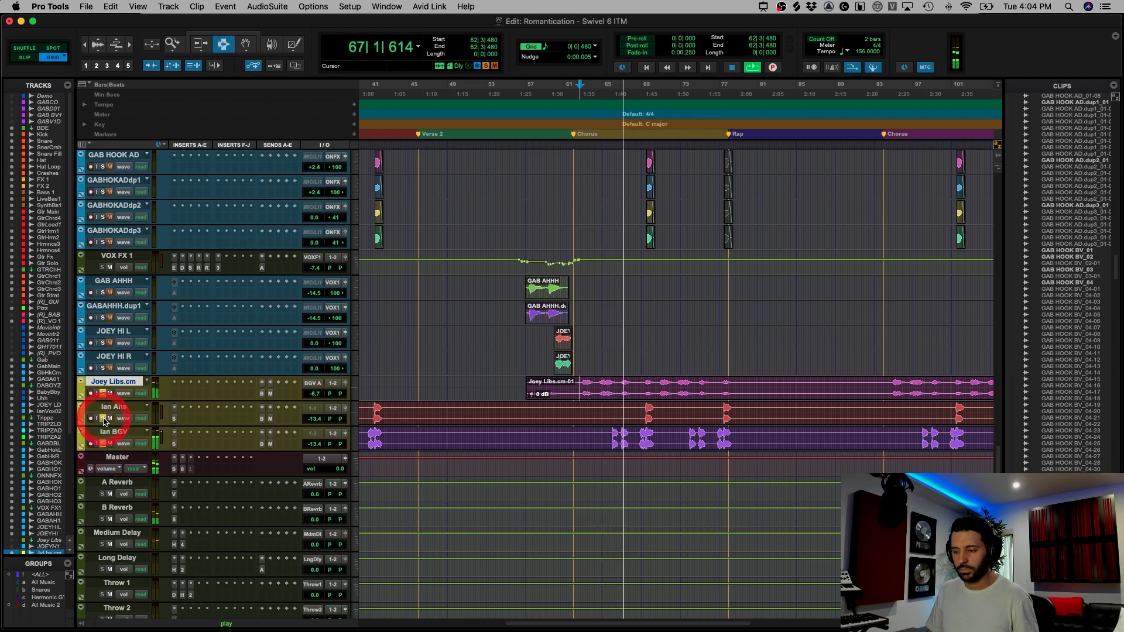
{"action": "left_click_drag", "start_coordinate": [301, 394], "coordinate": [315, 392]}
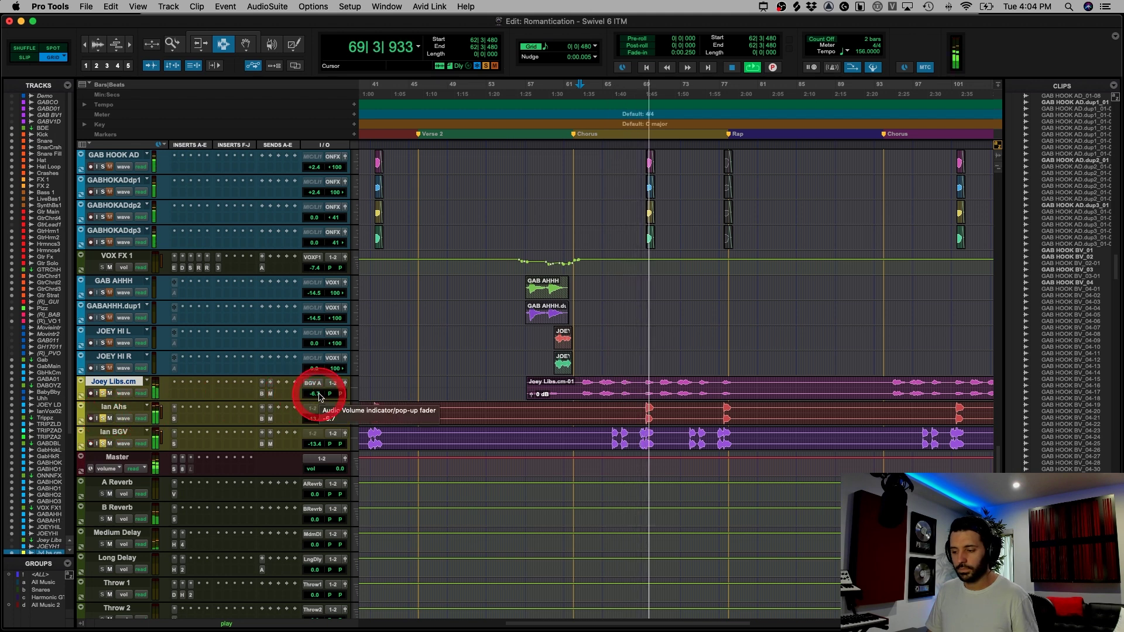
{"action": "left_click", "coordinate": [572, 394]}
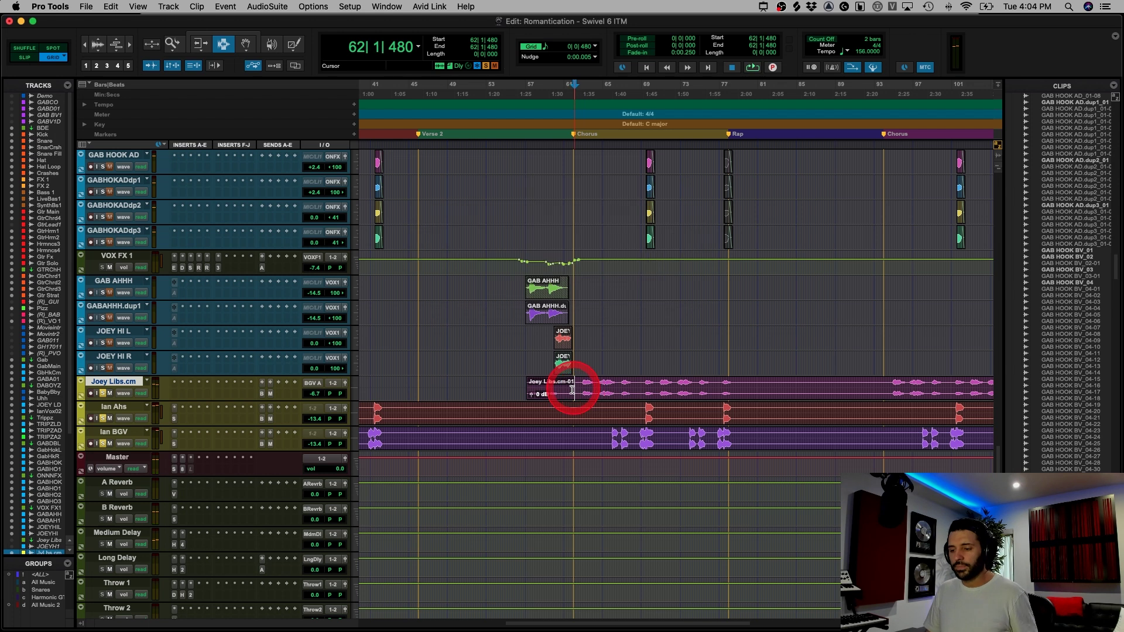
{"action": "left_click", "coordinate": [103, 410]}
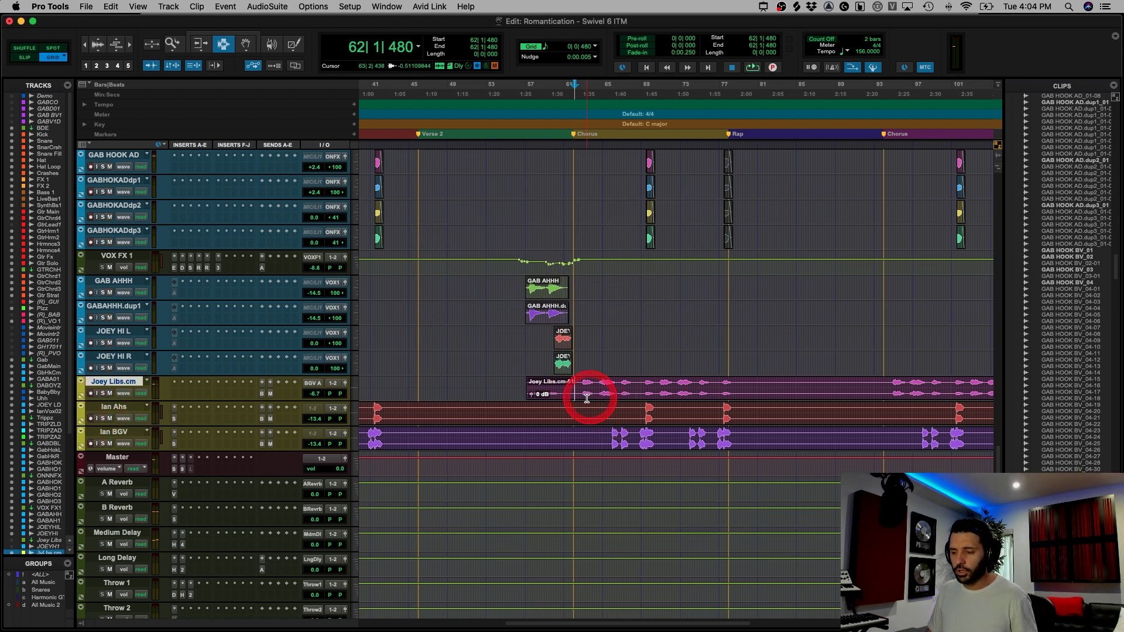
- Highlight 62|1|000 to 79|4|000 across Joey Libs.cm, Ian Ahs and Ian BGV, then place the cursor at 62|1|000 on Joey Libs.cm
{"action": "left_click_drag", "start_coordinate": [588, 400], "coordinate": [741, 439]}
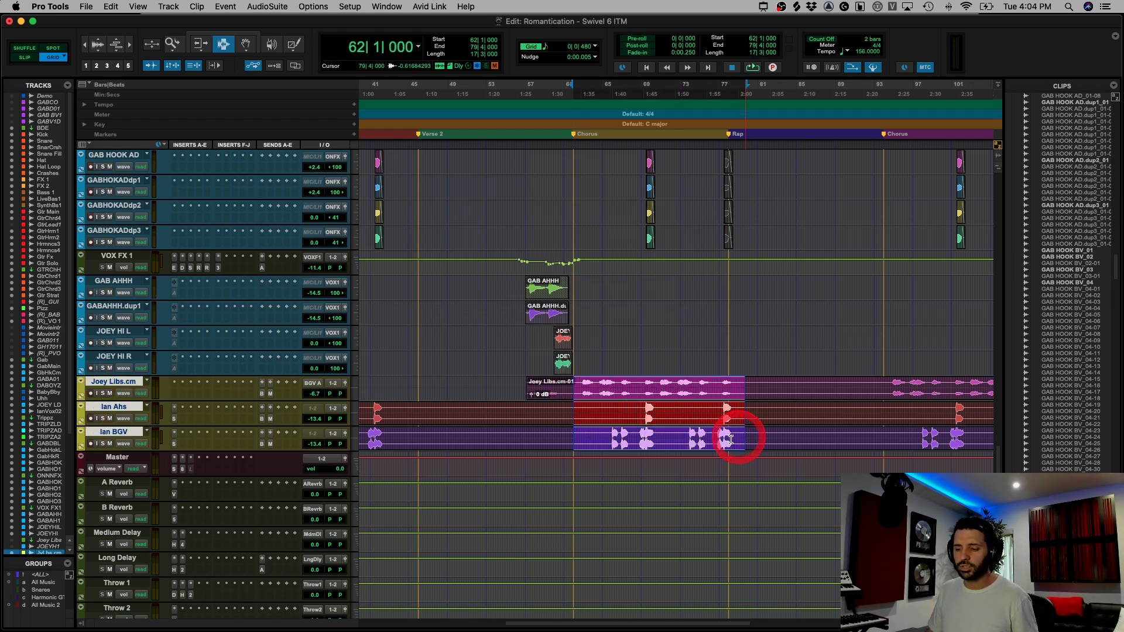
{"action": "left_click", "coordinate": [572, 394]}
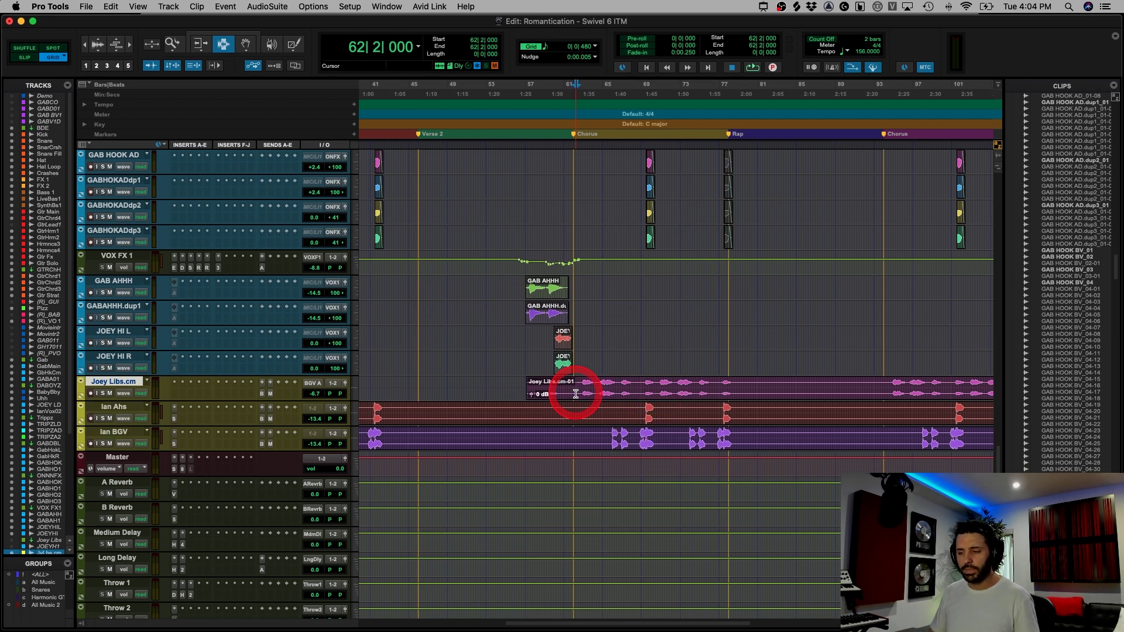
{"action": "scroll", "coordinate": [573, 395], "scroll_direction": "left", "scroll_amount": 5}
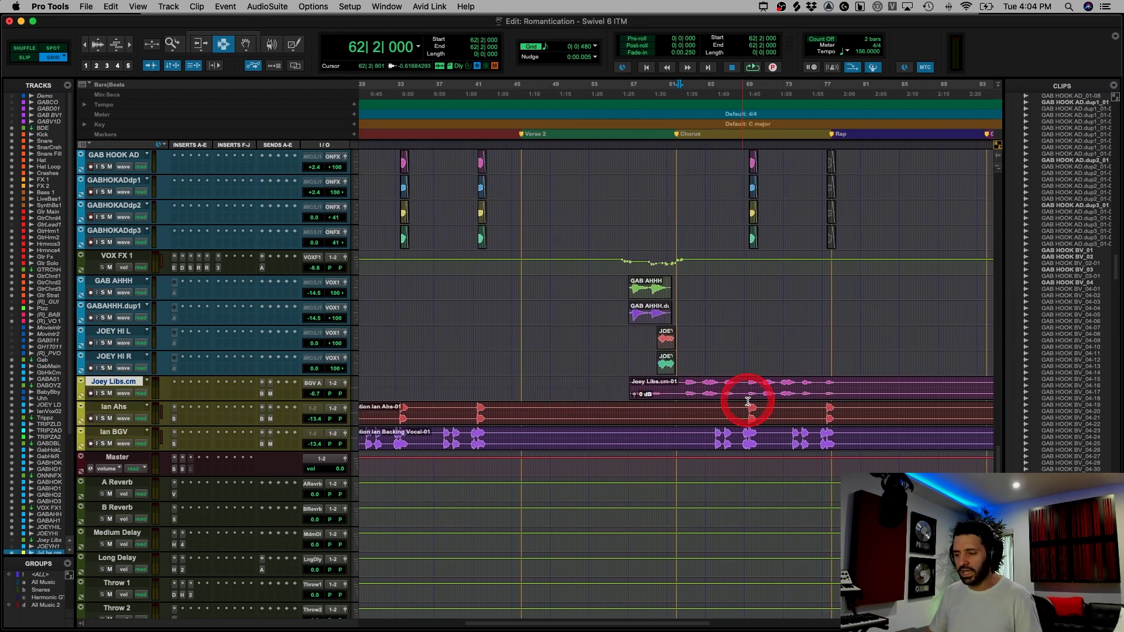
{"action": "left_click", "coordinate": [676, 388]}
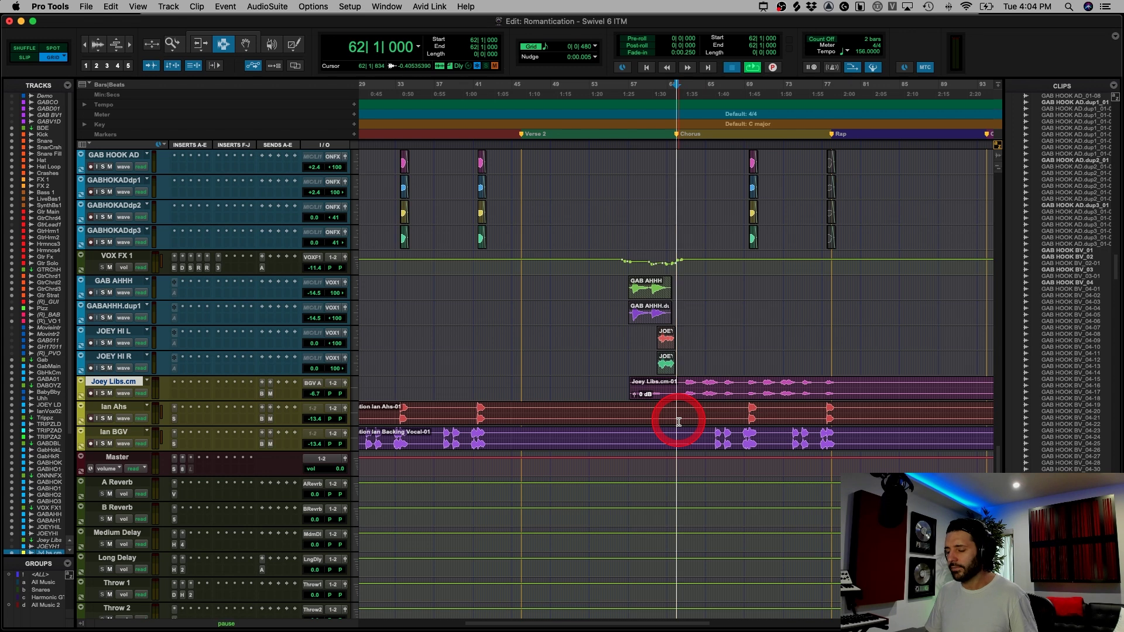
- Play the full mix with the backing vocals from the chorus start at 62|1|000
{"action": "key", "text": "space"}
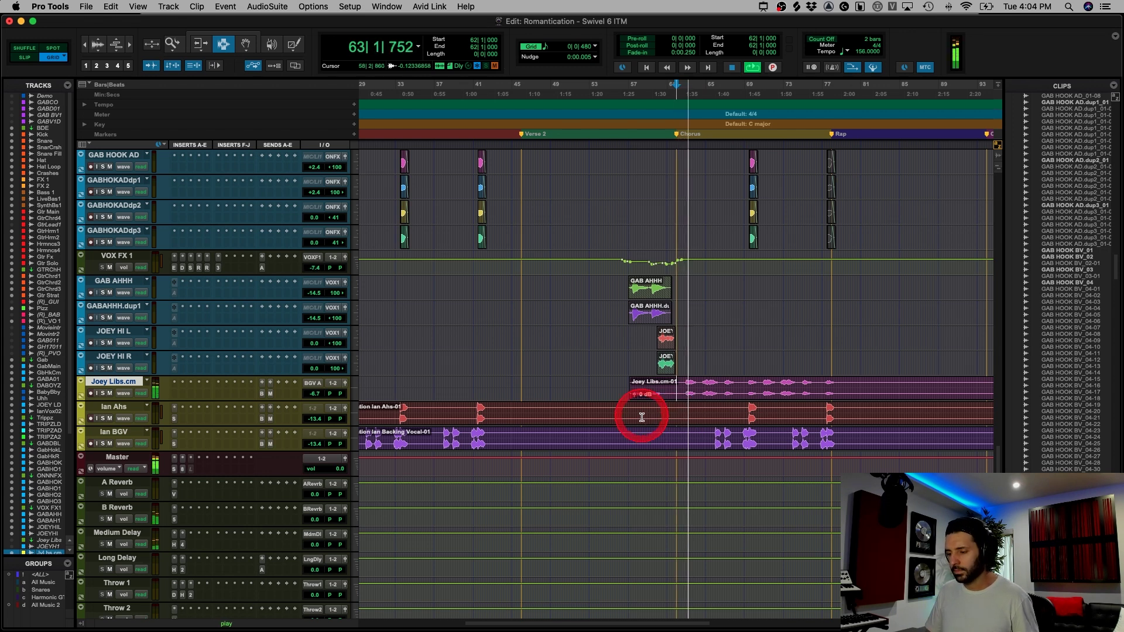
{"action": "key", "text": "Return"}
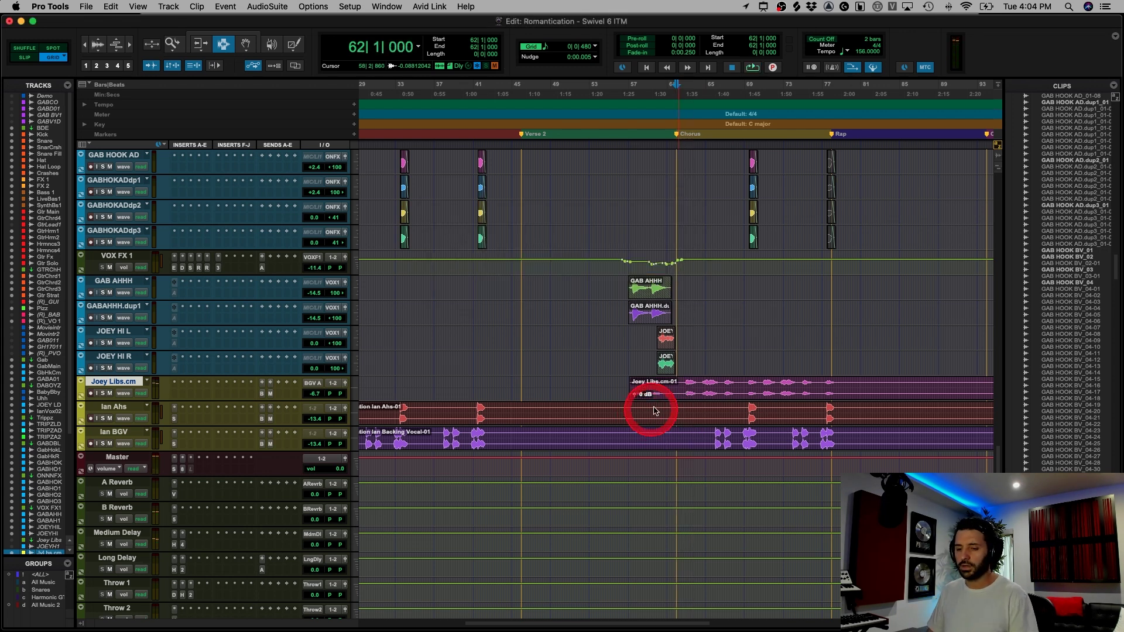
{"action": "key", "text": "space"}
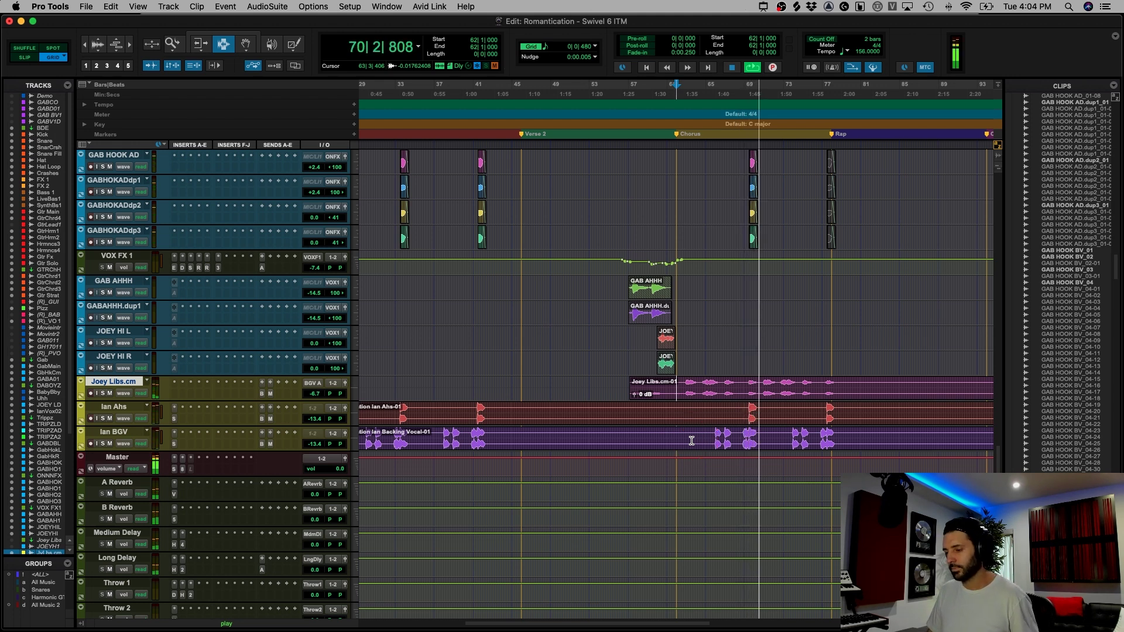
{"action": "key", "text": "space"}
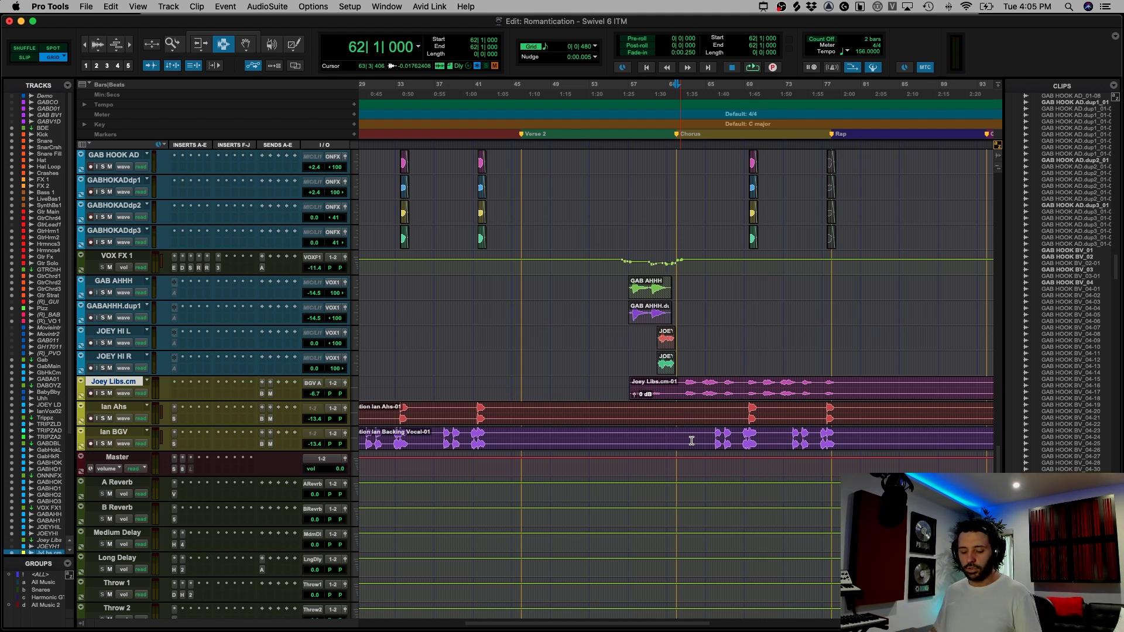
- Place the cursor at 69|2|480 on Ian BGV and open the B Reverb send of Ian Ahs
{"action": "key", "text": "super+bracketleft"}
{"action": "left_click", "coordinate": [656, 345]}
{"action": "left_click", "coordinate": [687, 352]}
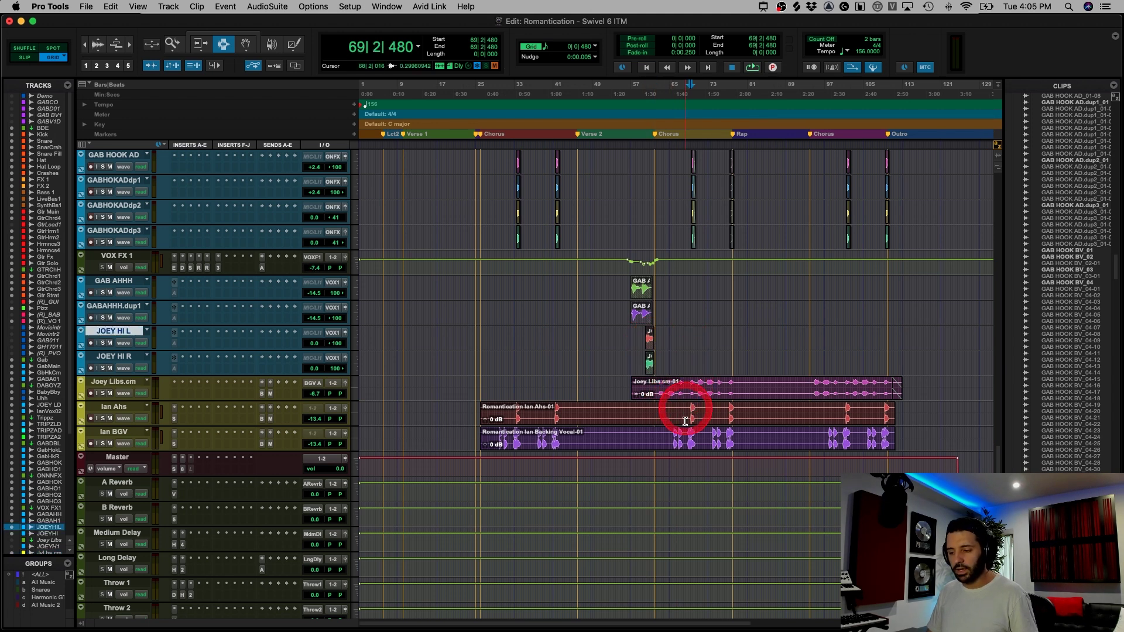
{"action": "left_click", "coordinate": [690, 440]}
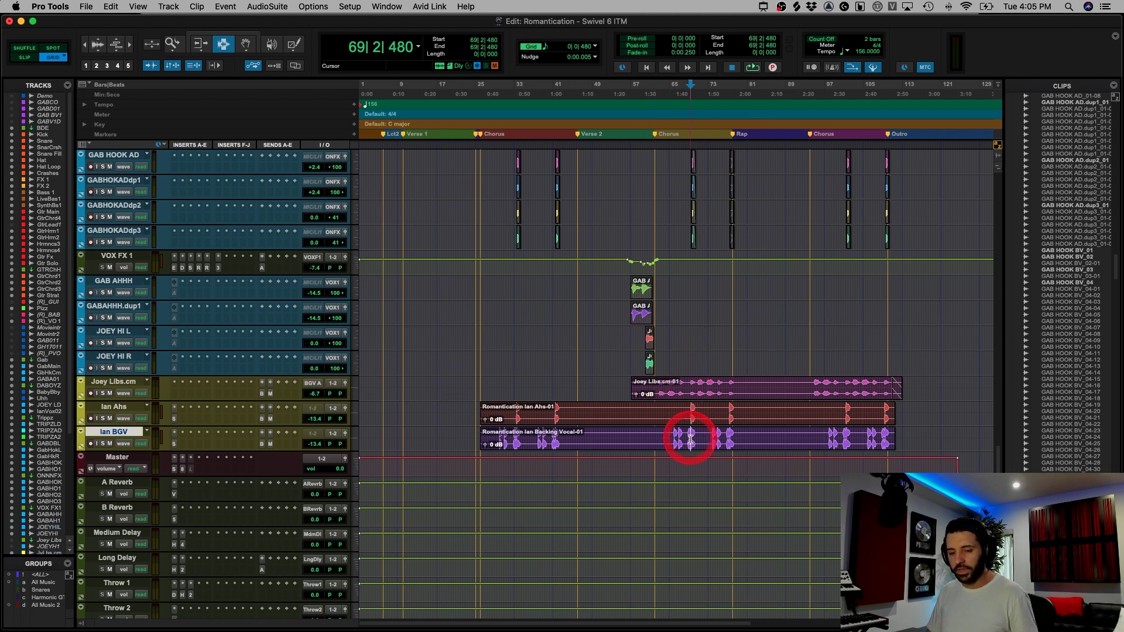
{"action": "left_click", "coordinate": [262, 419]}
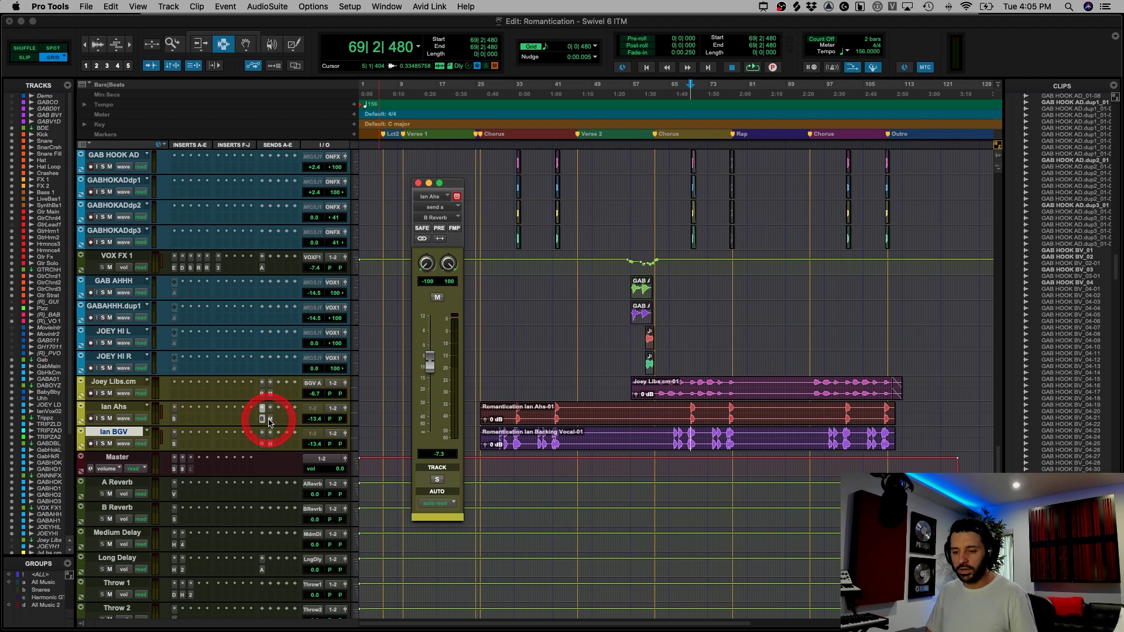
- Open the Medium Delay send of Ian Ahs to view its settings, and close the send window
{"action": "left_click", "coordinate": [270, 420]}
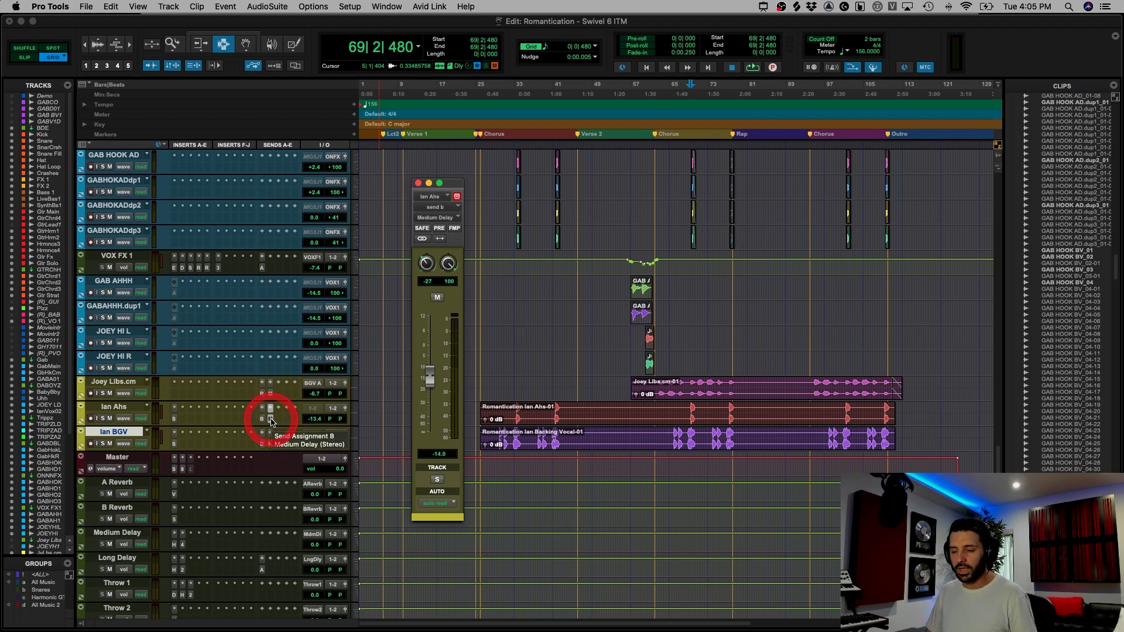
{"action": "left_click", "coordinate": [270, 419]}
- Examine the session's full arrangement, from the drum and bass tracks through the guitars to the lead vocals
{"action": "scroll", "coordinate": [484, 394], "scroll_direction": "up", "scroll_amount": 15}
{"action": "scroll", "coordinate": [486, 397], "scroll_direction": "up", "scroll_amount": 10}
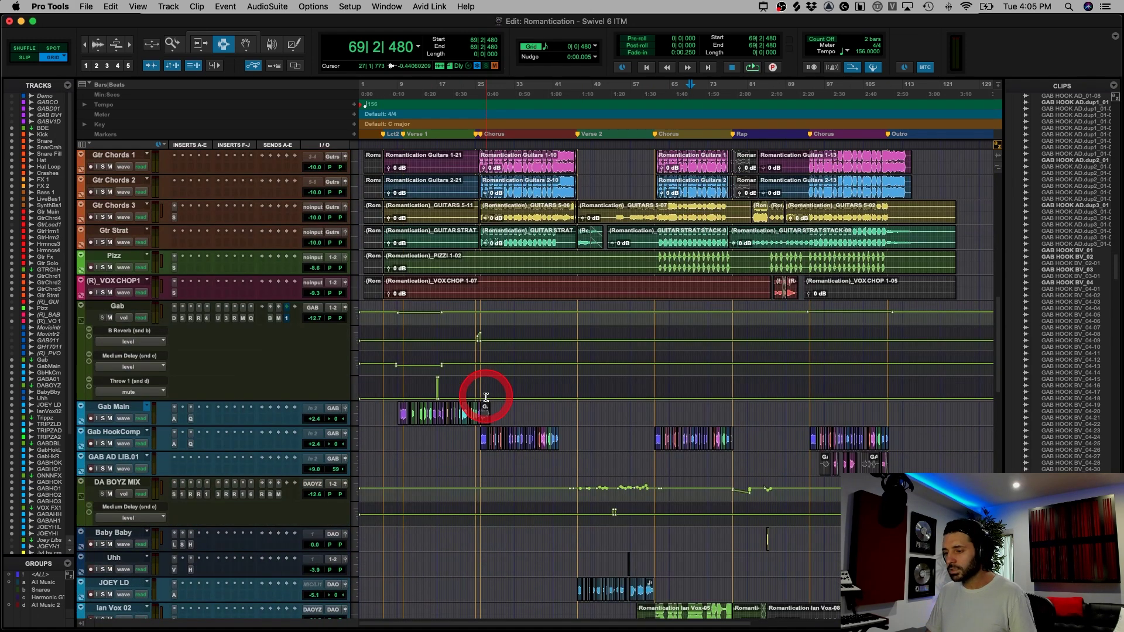
{"action": "key", "text": "super+bracketright"}
{"action": "left_click", "coordinate": [636, 381]}
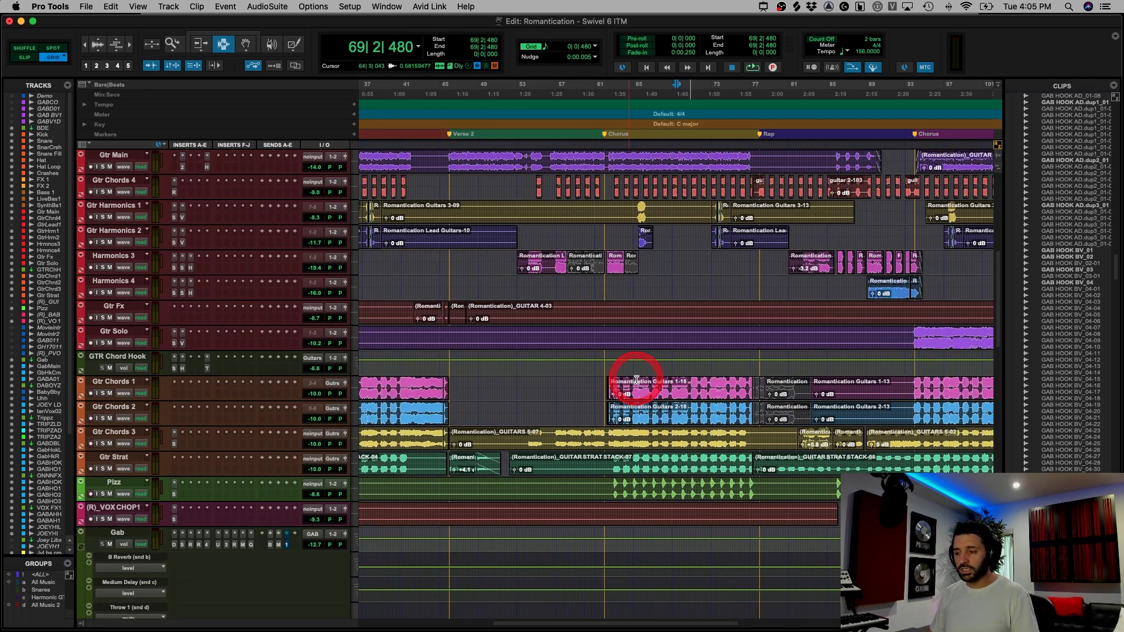
{"action": "key", "text": "super+bracketleft"}
{"action": "scroll", "coordinate": [622, 385], "scroll_direction": "up", "scroll_amount": 10}
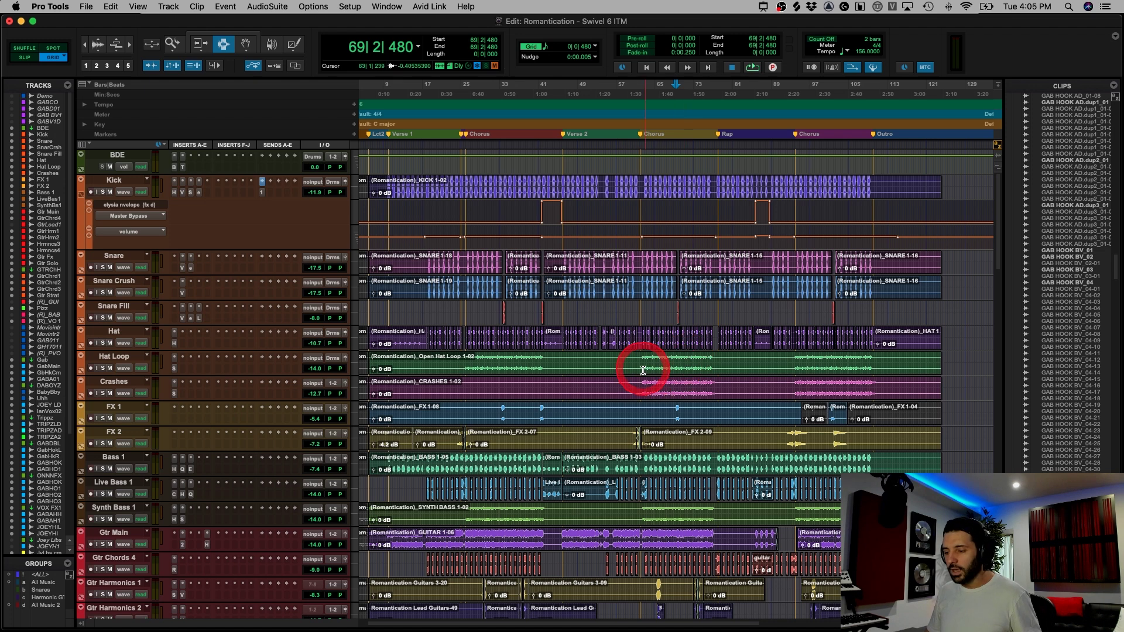
{"action": "scroll", "coordinate": [644, 368], "scroll_direction": "down", "scroll_amount": 5}
{"action": "scroll", "coordinate": [643, 370], "scroll_direction": "down", "scroll_amount": 6}
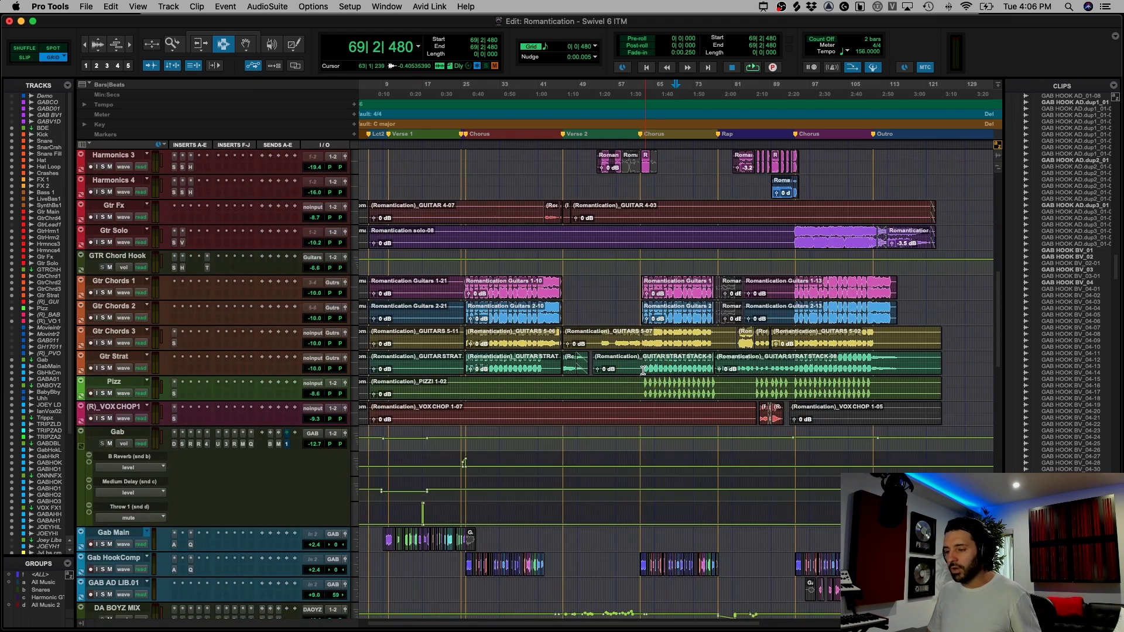
{"action": "scroll", "coordinate": [643, 370], "scroll_direction": "up", "scroll_amount": 10}
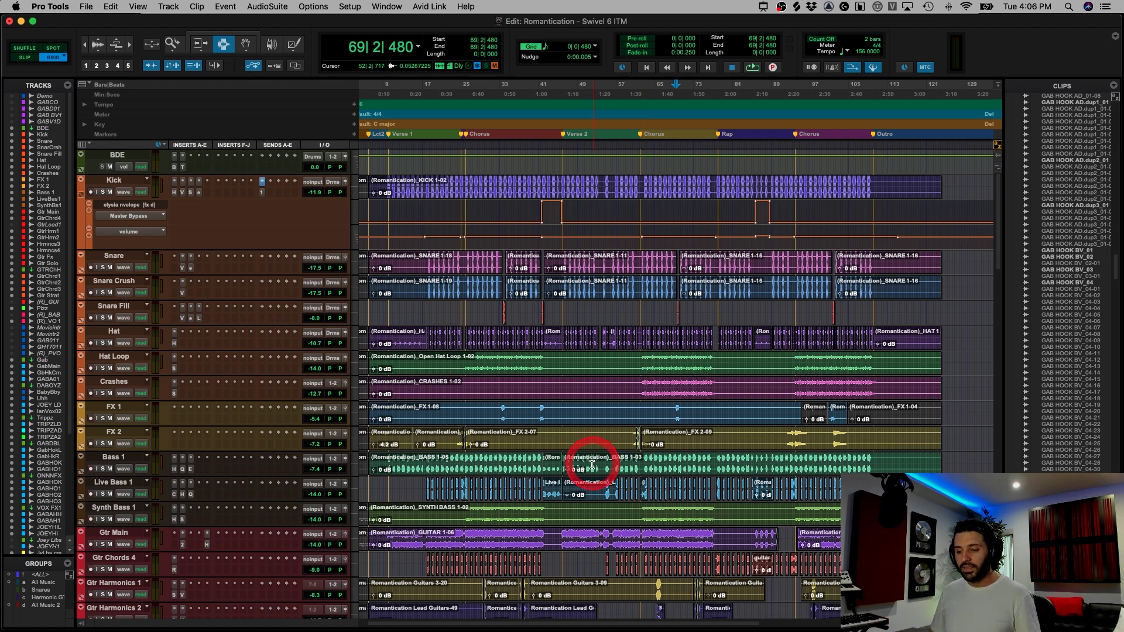
{"action": "scroll", "coordinate": [590, 463], "scroll_direction": "down", "scroll_amount": 20}
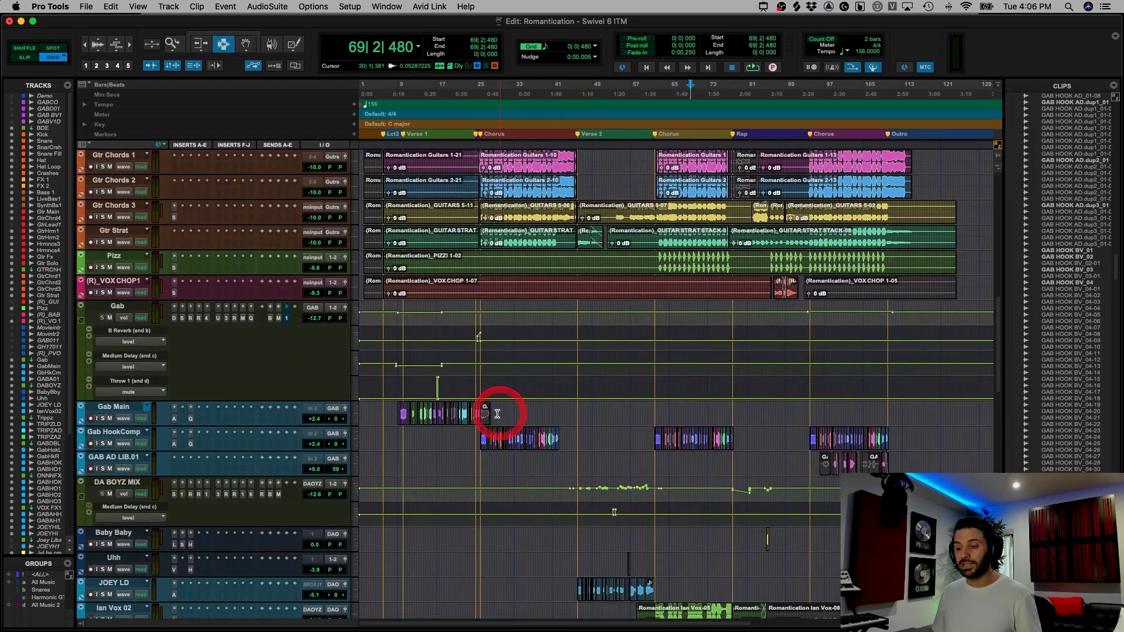
- Place the cursor at 13|3|000 on Gab Main and view the track's available playlists without switching
{"action": "left_click", "coordinate": [443, 446]}
{"action": "key", "text": "super+bracketright"}
{"action": "key", "text": "super+bracketright"}
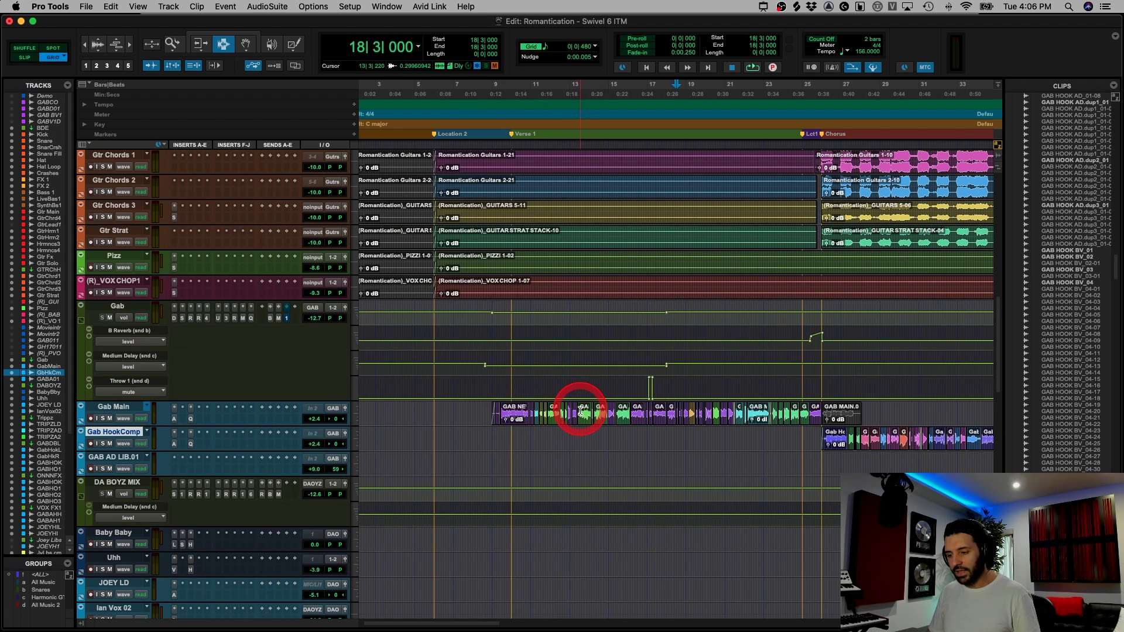
{"action": "left_click", "coordinate": [581, 413]}
{"action": "key", "text": "super+bracketright"}
{"action": "left_click", "coordinate": [147, 408]}
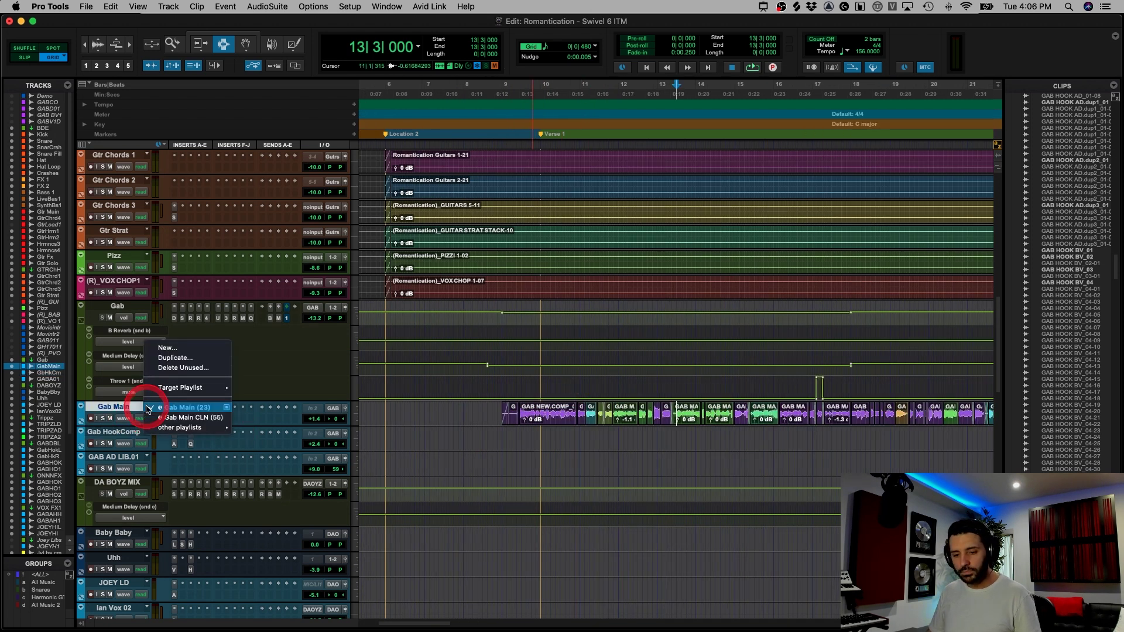
{"action": "left_click", "coordinate": [592, 449]}
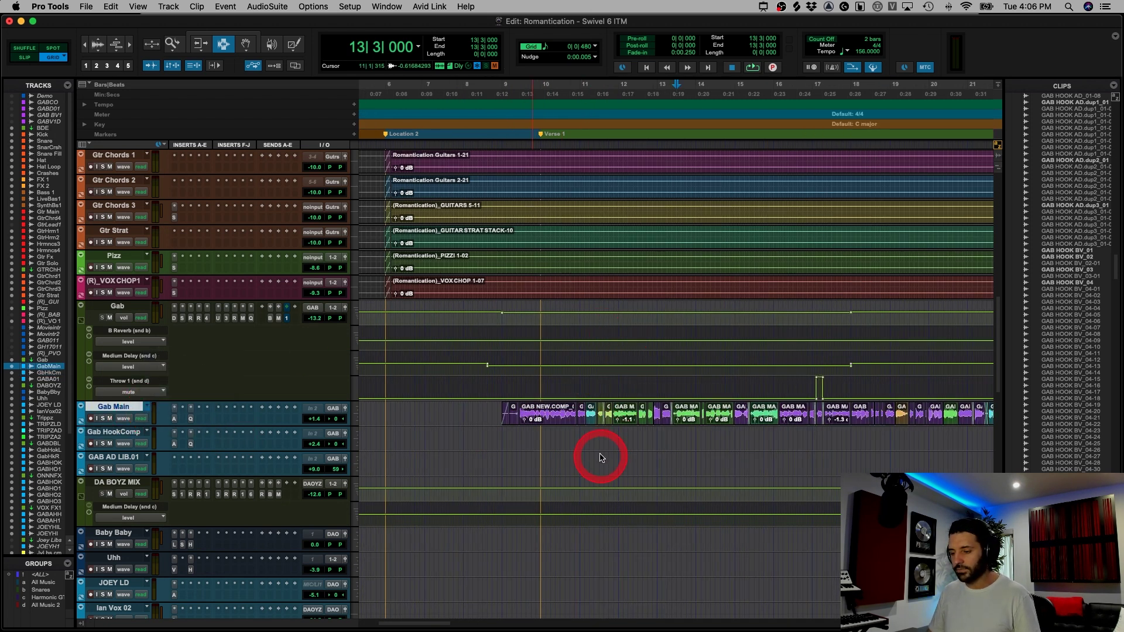
- Inspect the comped verse clips on Gab Main at 12|4|480, and place the cursor at 9|3|000
{"action": "left_click", "coordinate": [652, 410]}
{"action": "key", "text": "super+bracketright"}
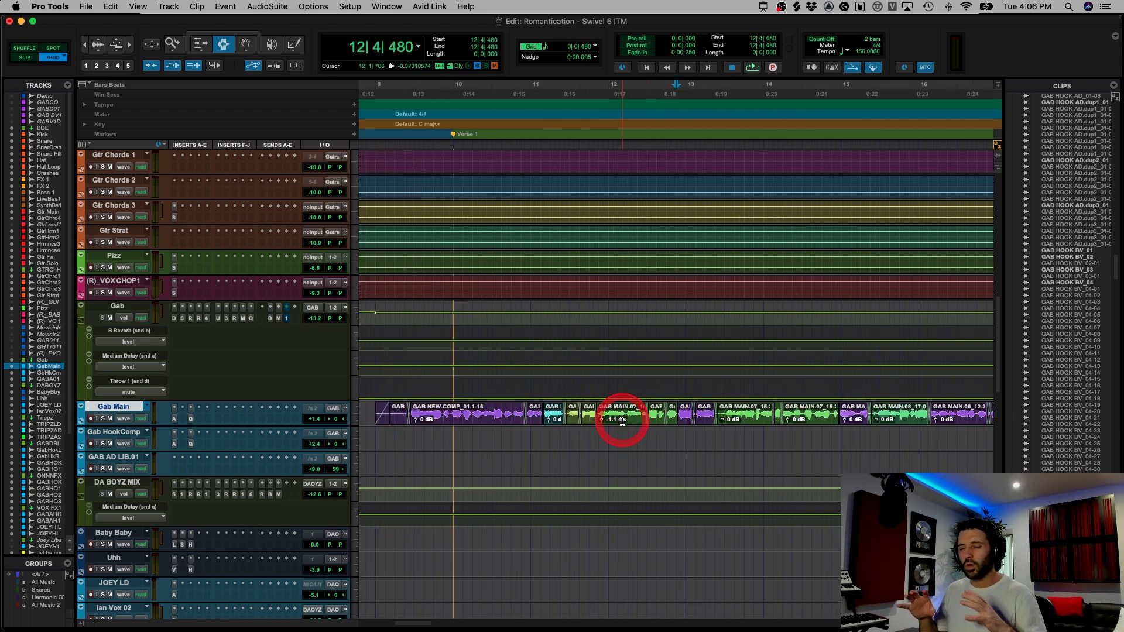
{"action": "left_click", "coordinate": [497, 410]}
{"action": "left_click", "coordinate": [409, 414]}
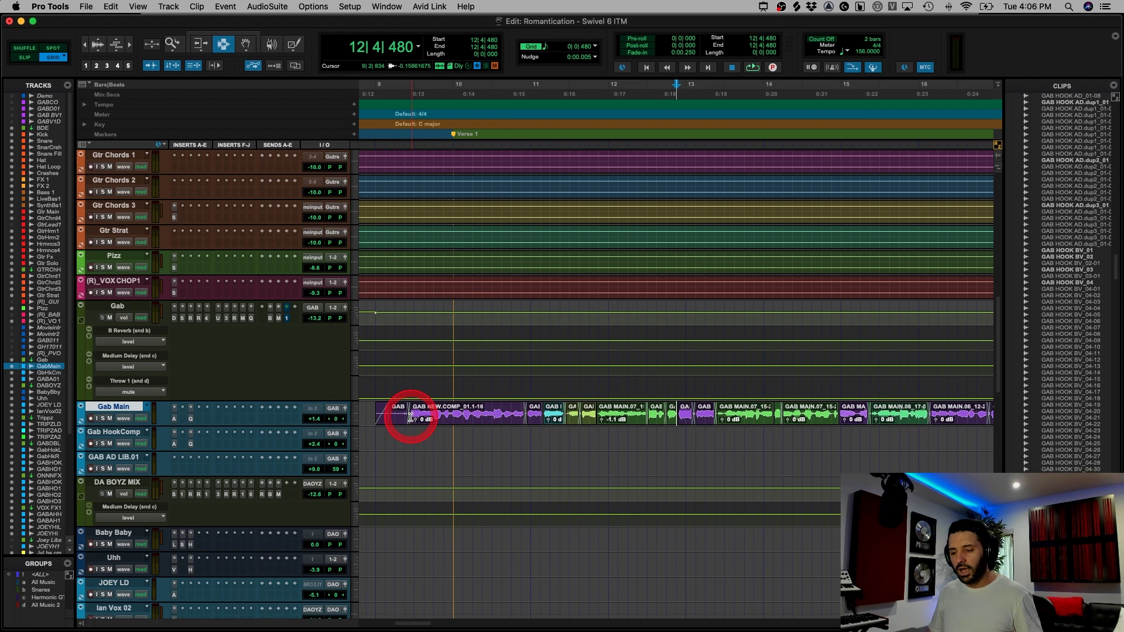
{"action": "left_click", "coordinate": [110, 444]}
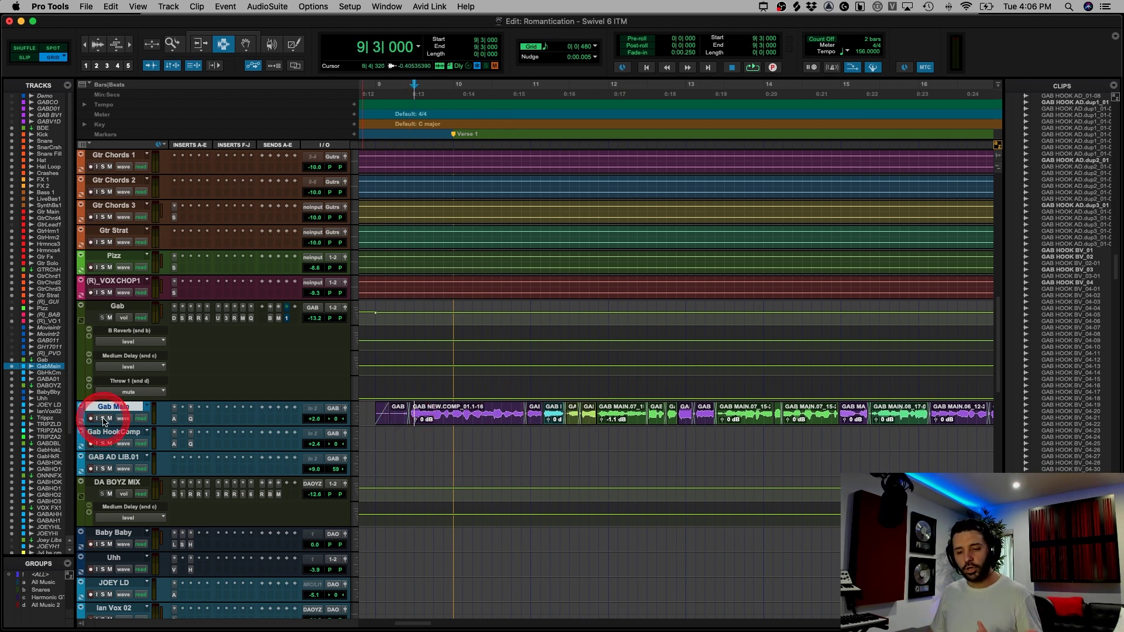
- Solo Gab Main and play its verse comp from 10|1|000
{"action": "left_click", "coordinate": [103, 419]}
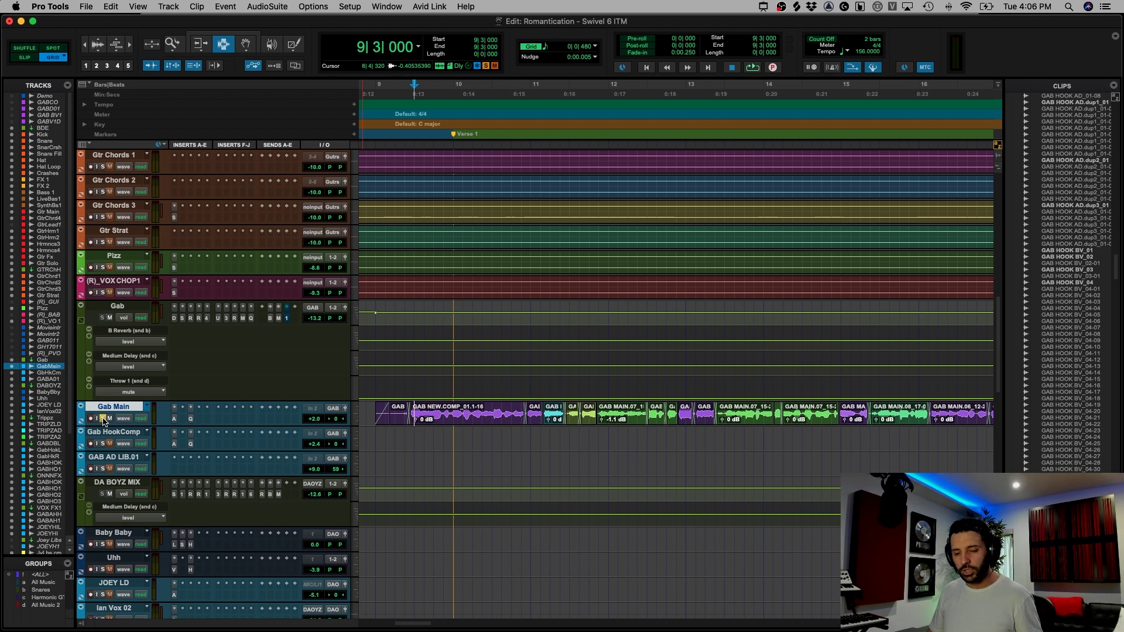
{"action": "left_click", "coordinate": [454, 416]}
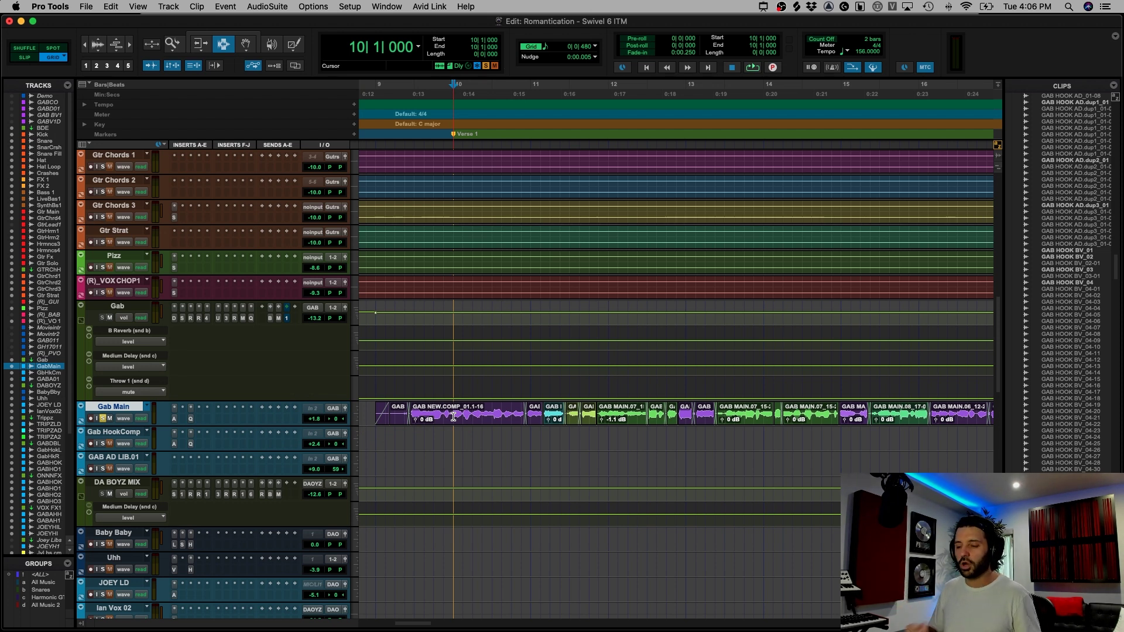
{"action": "key", "text": "space"}
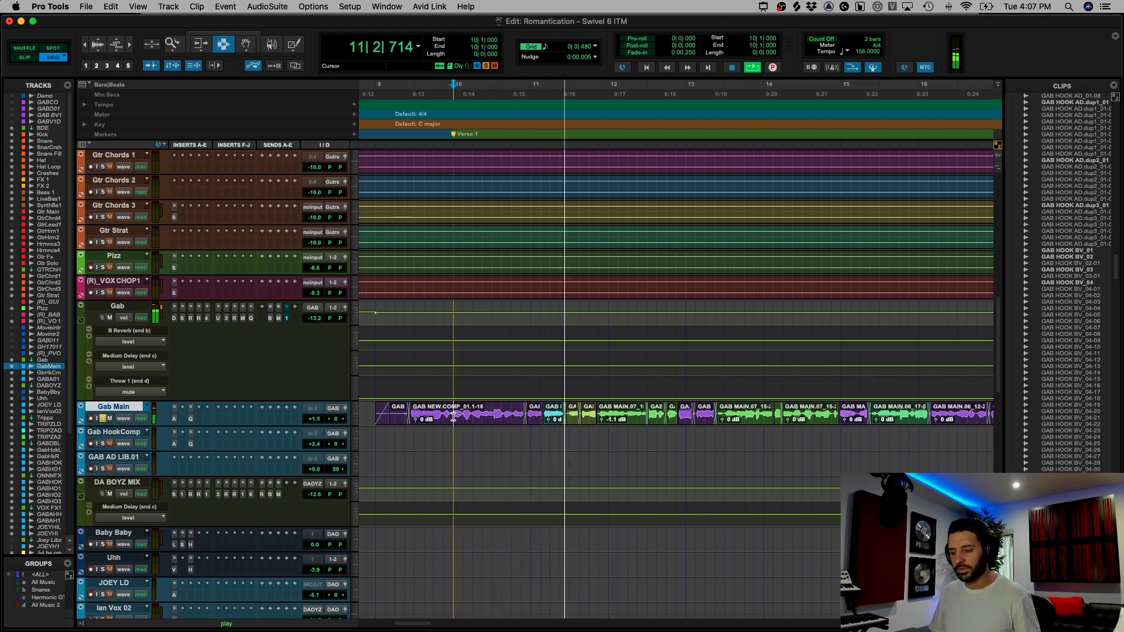
{"action": "left_click", "coordinate": [581, 410]}
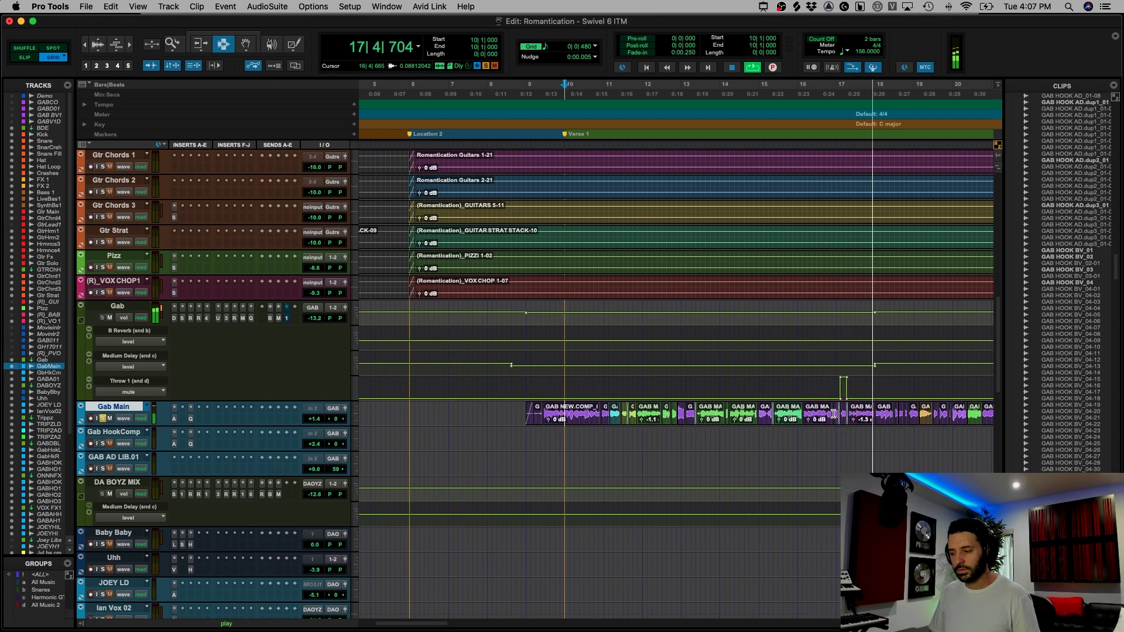
- Continue auditioning the soloed Gab Main comp from around bar 19, with a close view of its clips
{"action": "left_click", "coordinate": [920, 413]}
{"action": "key", "text": "super+bracketright"}
{"action": "key", "text": "super+bracketright"}
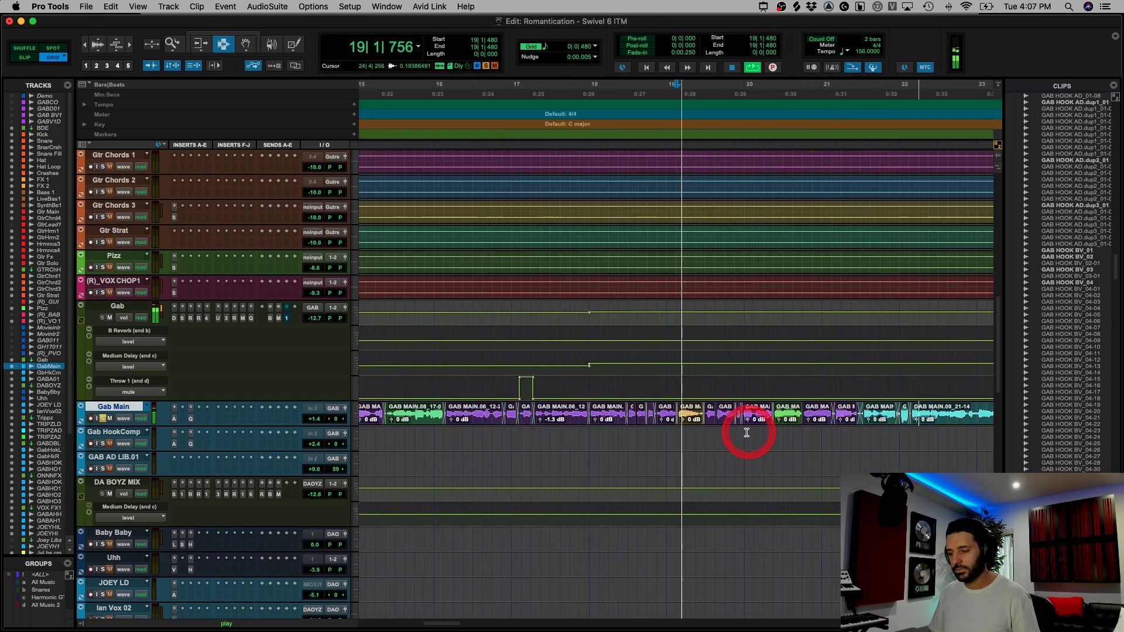
{"action": "left_click", "coordinate": [679, 418]}
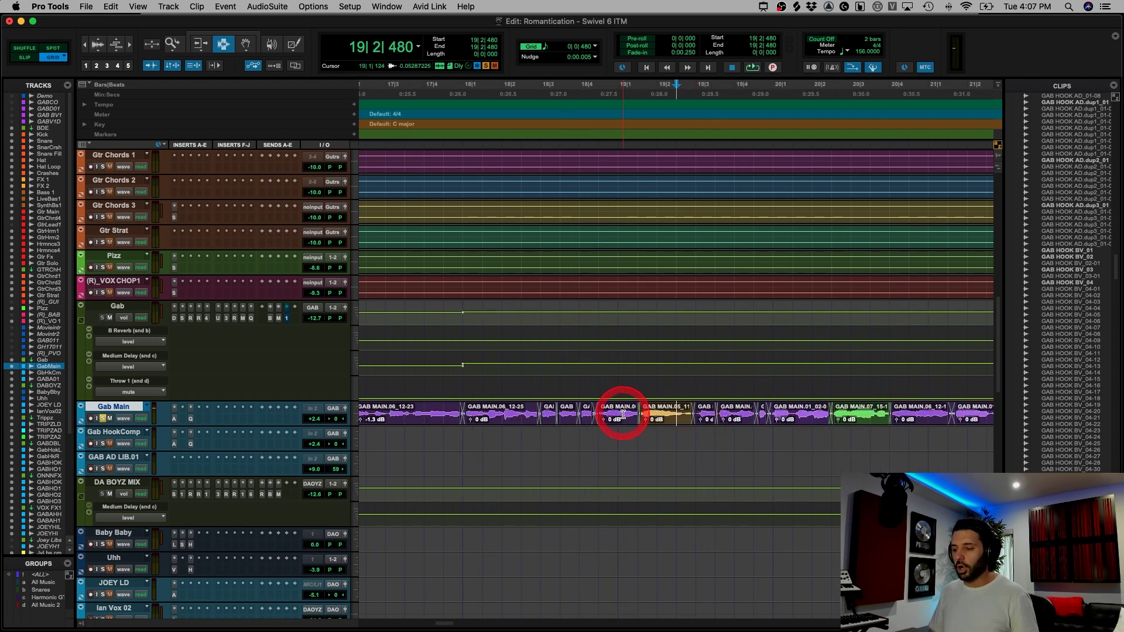
- Highlight a short range of Gab Main clips around bar 19, place the cursor at 18|3|480 and clear the track's solo
{"action": "left_click_drag", "start_coordinate": [622, 412], "coordinate": [700, 413]}
{"action": "left_click", "coordinate": [555, 419]}
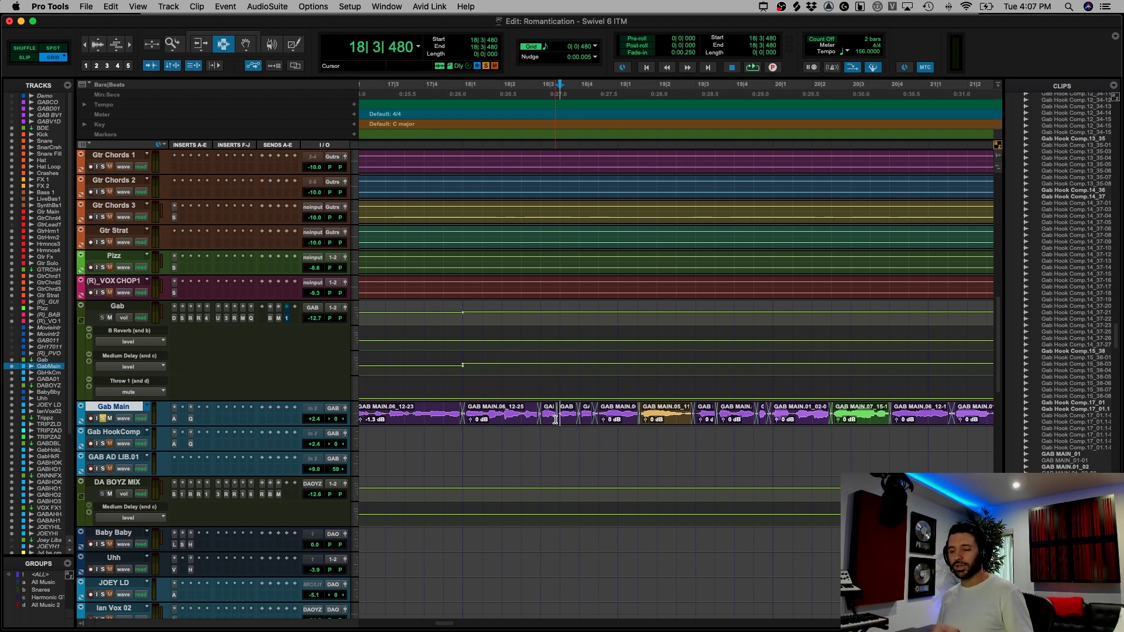
{"action": "key", "text": "super+bracketleft"}
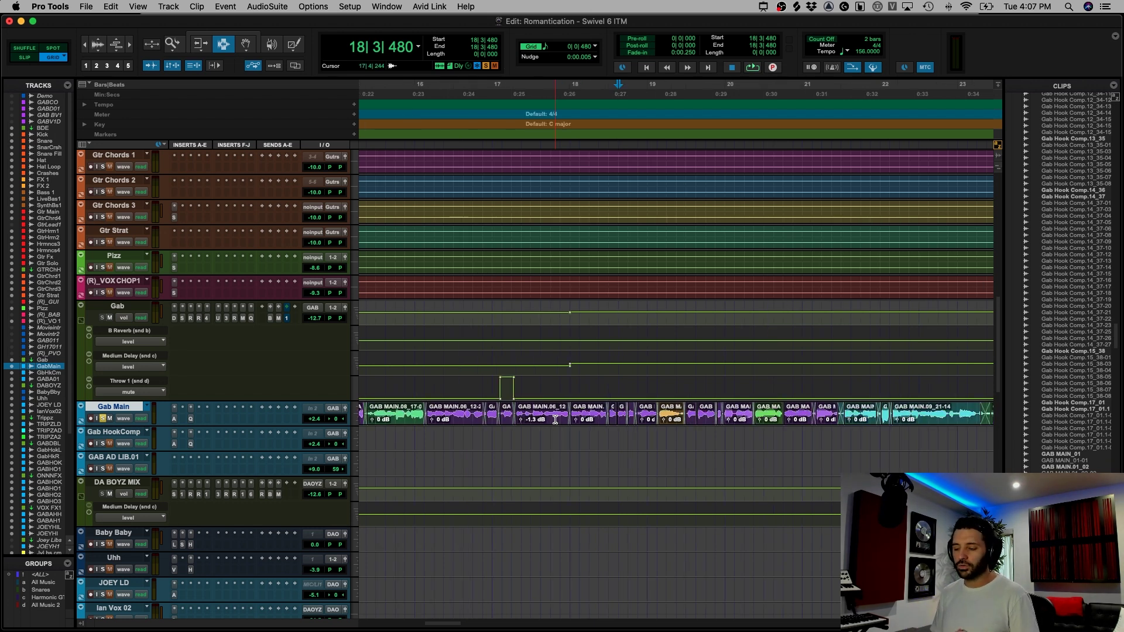
{"action": "key", "text": "super+bracketleft"}
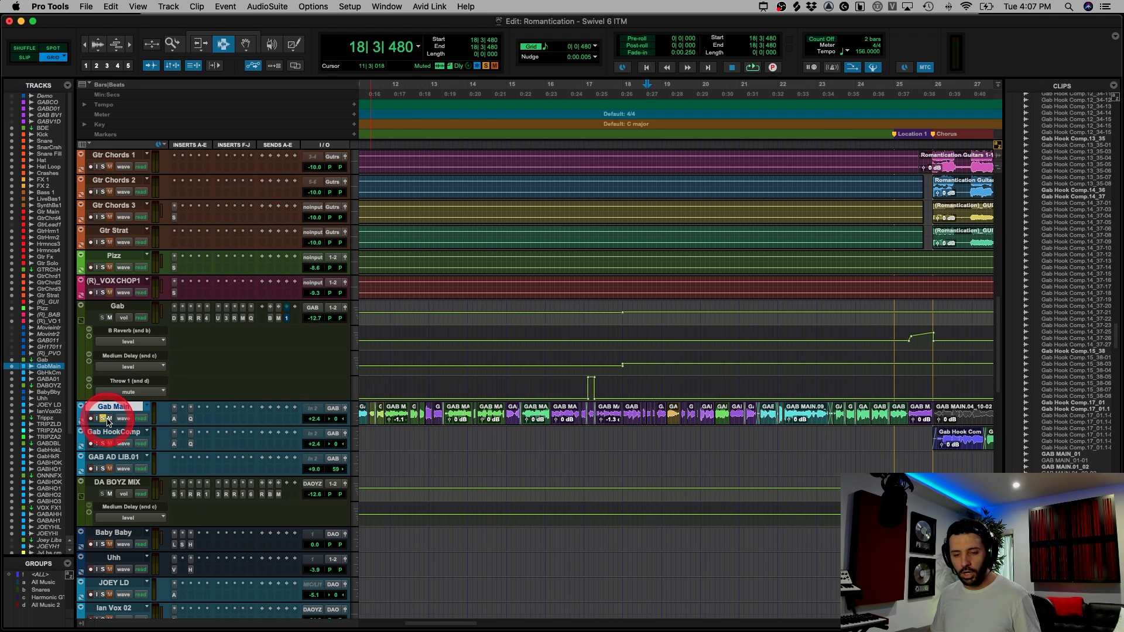
- View the lead, hook and doubles vocal tracks across the verses and choruses
{"action": "left_click", "coordinate": [492, 413]}
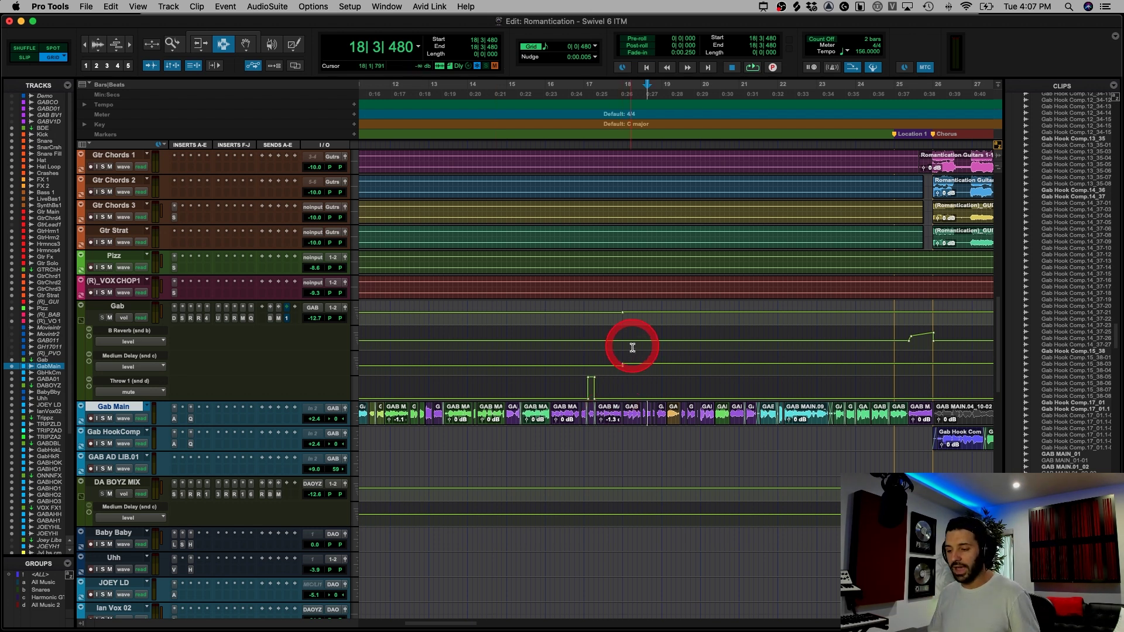
{"action": "key", "text": "alt+a"}
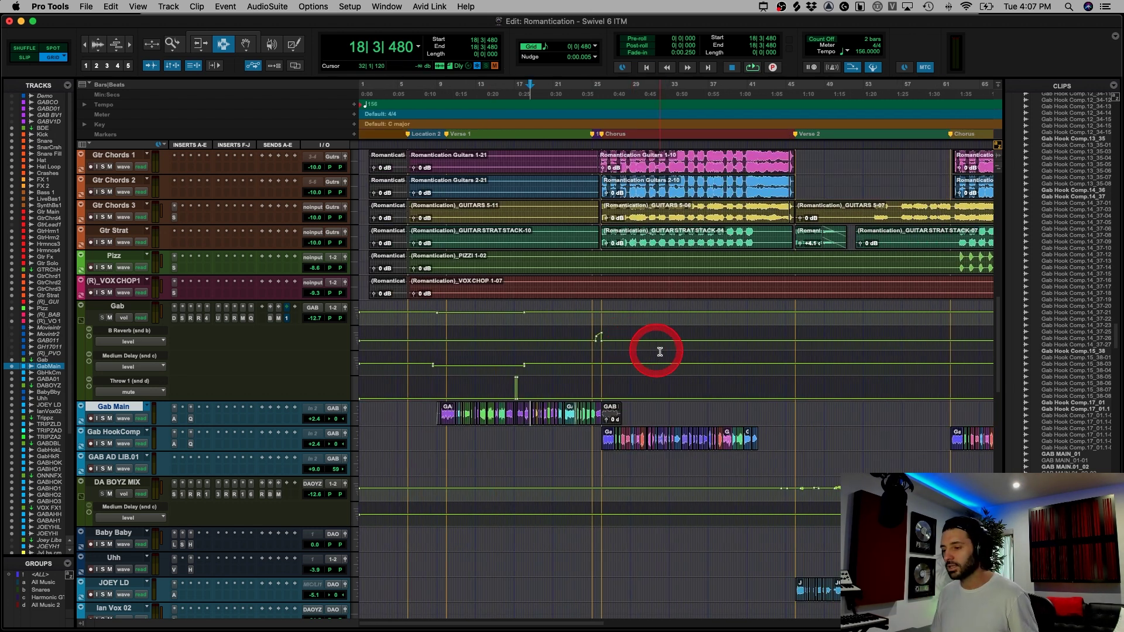
{"action": "scroll", "coordinate": [663, 351], "scroll_direction": "down", "scroll_amount": 5}
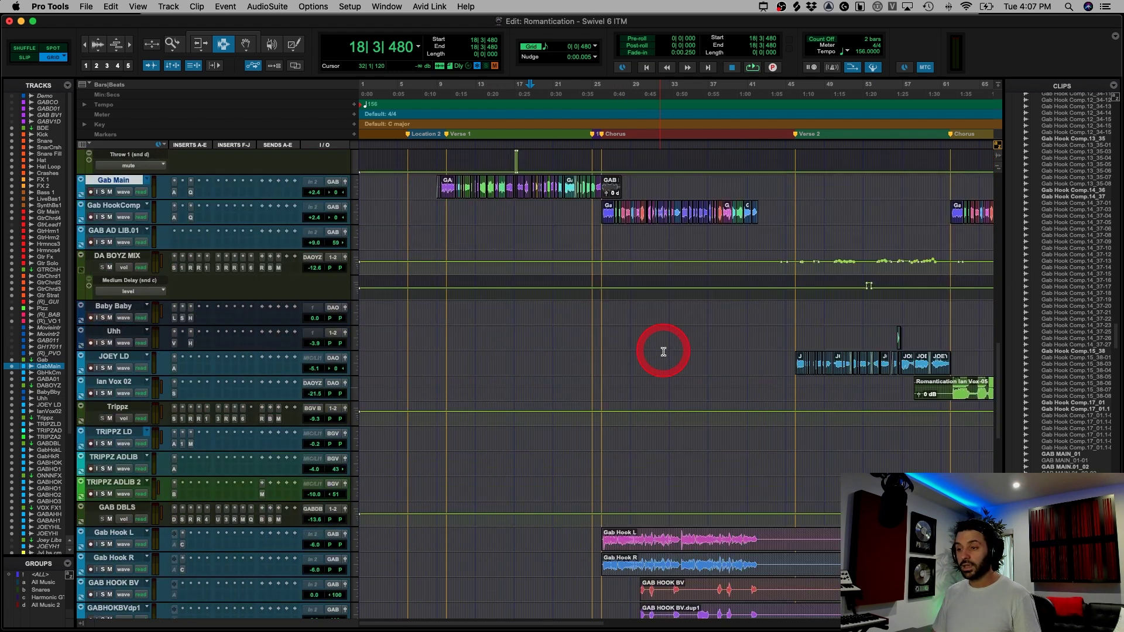